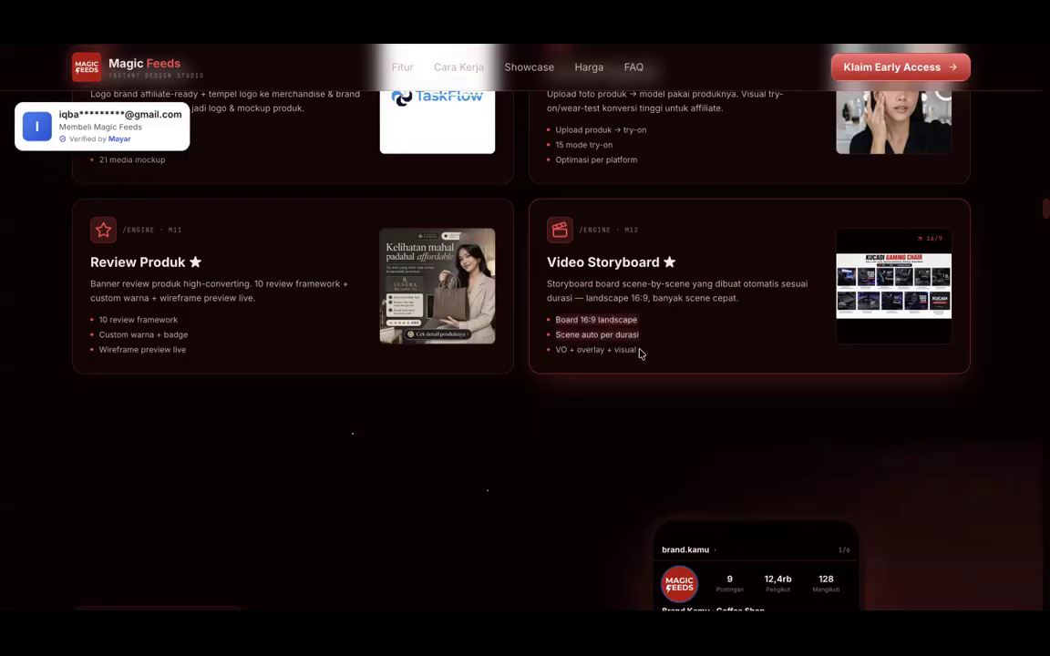
# Step: Clear the highlighted feature text and enlarge the Video Storyboard example image
pyautogui.click(563, 83)
pyautogui.click(893, 285)
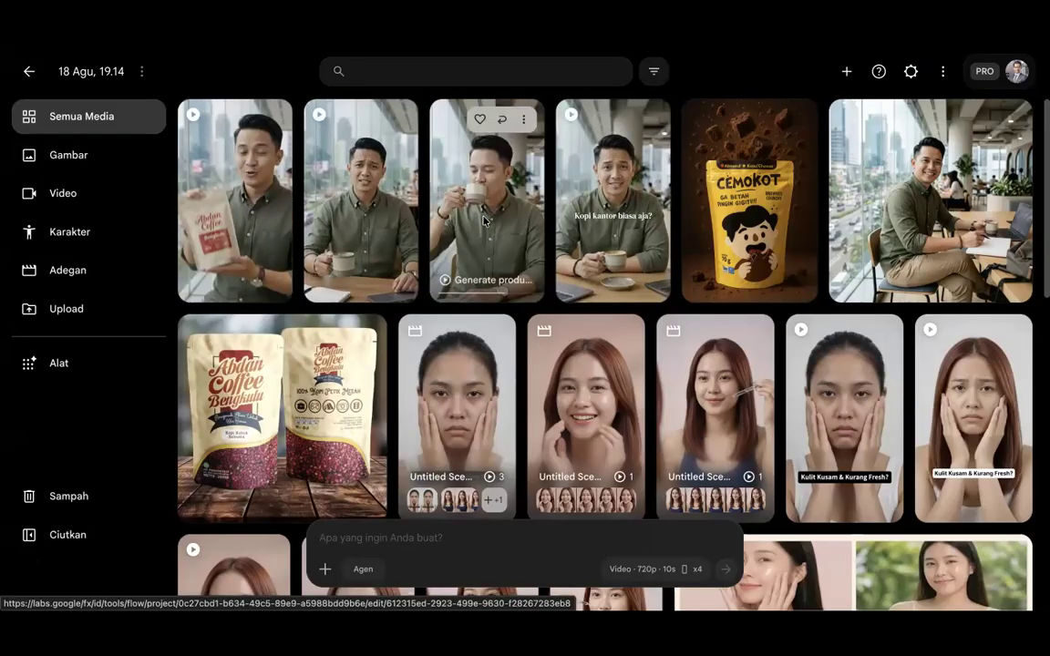
# Step: Open the 'Generate product video storyboard' clip, pause it, and switch it to full screen
pyautogui.click(510, 195)
pyautogui.click(429, 367)
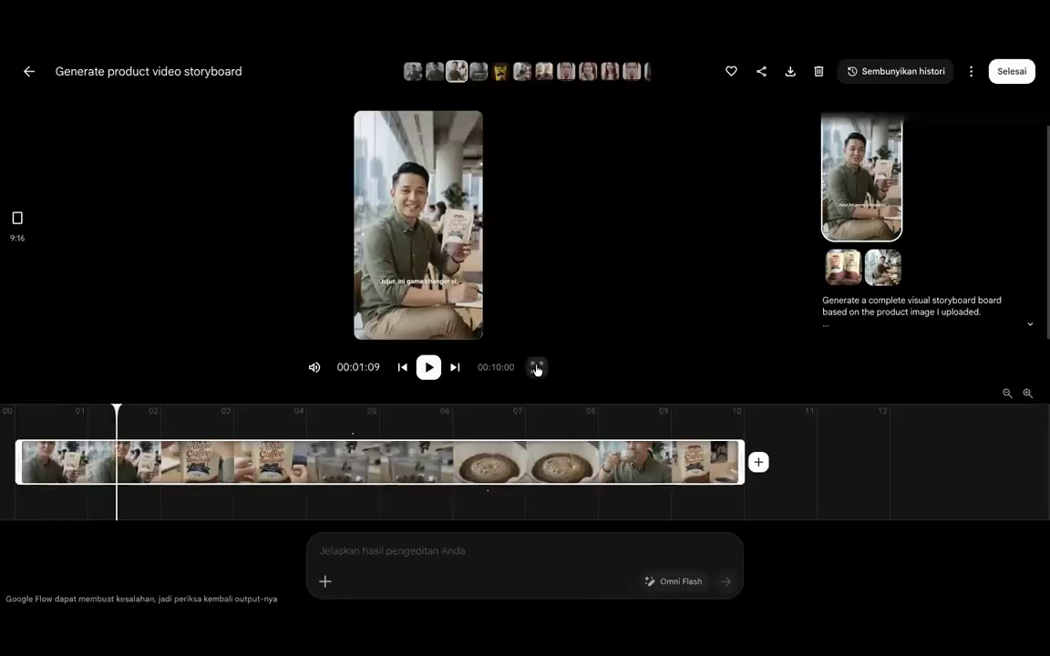
pyautogui.click(537, 368)
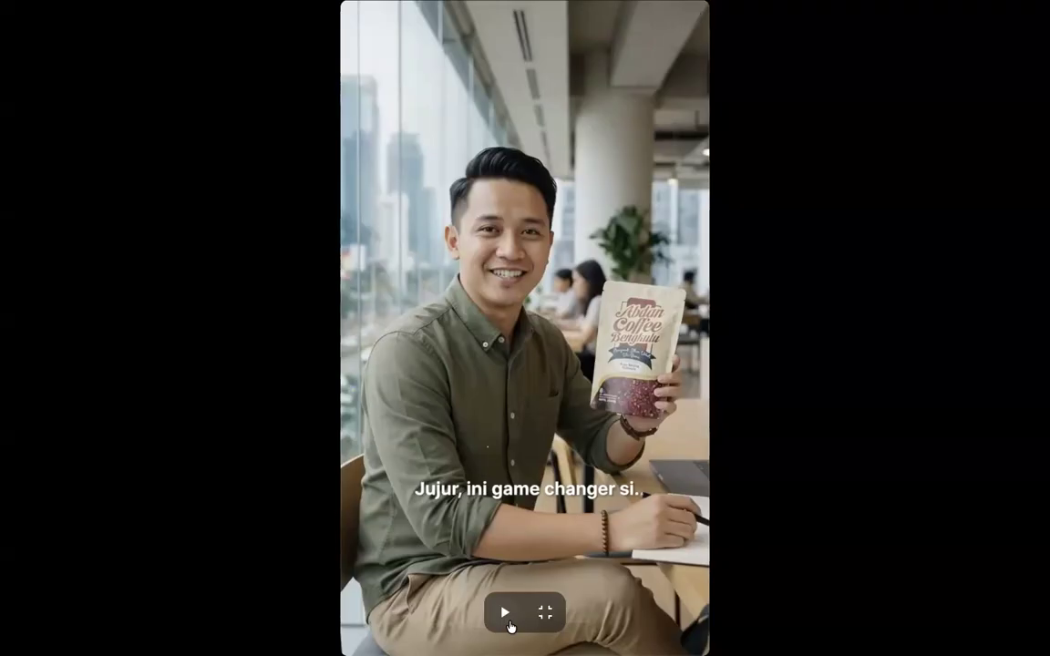
# Step: Step through the coffee-bag, grinder and drinking shots to the final 'Lihat detailnya sekarang' scene, then exit full screen
pyautogui.click(506, 620)
pyautogui.click(507, 618)
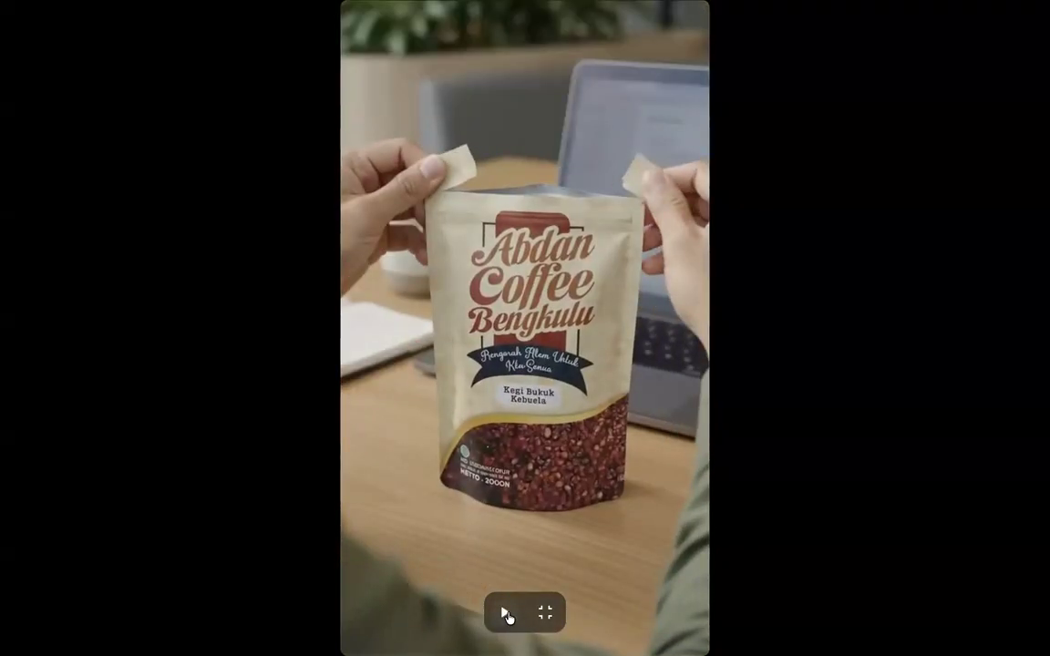
pyautogui.click(507, 618)
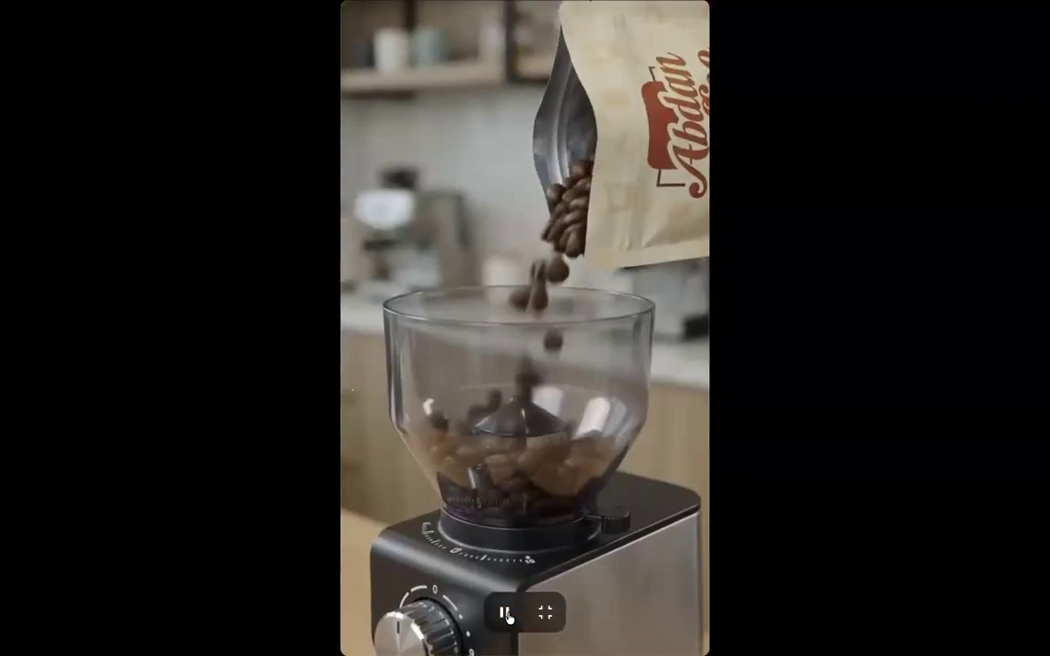
pyautogui.click(506, 617)
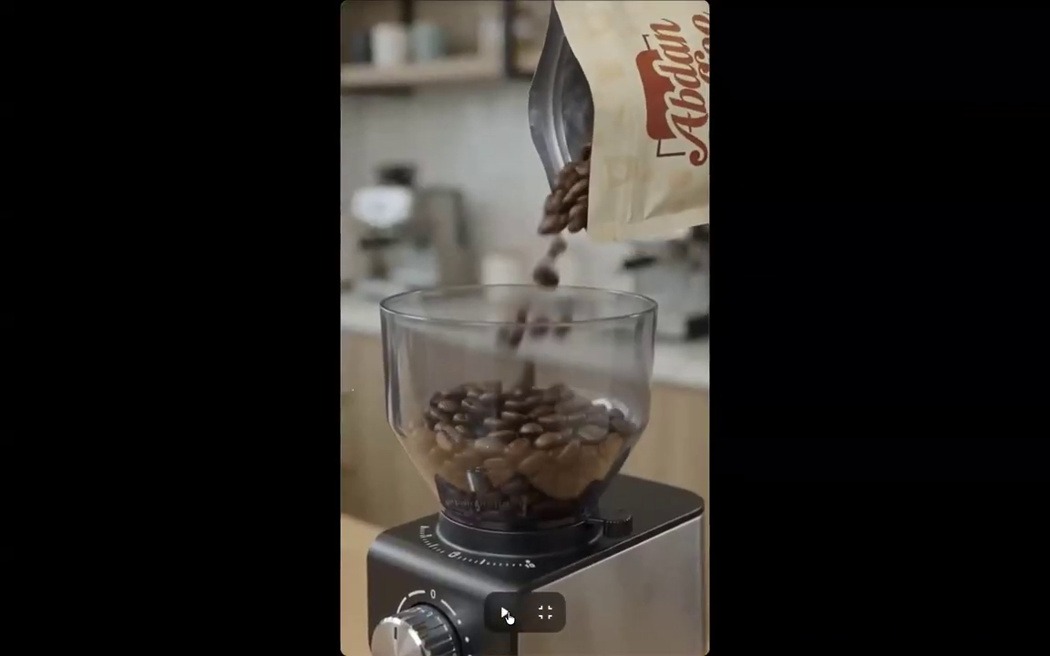
pyautogui.click(506, 618)
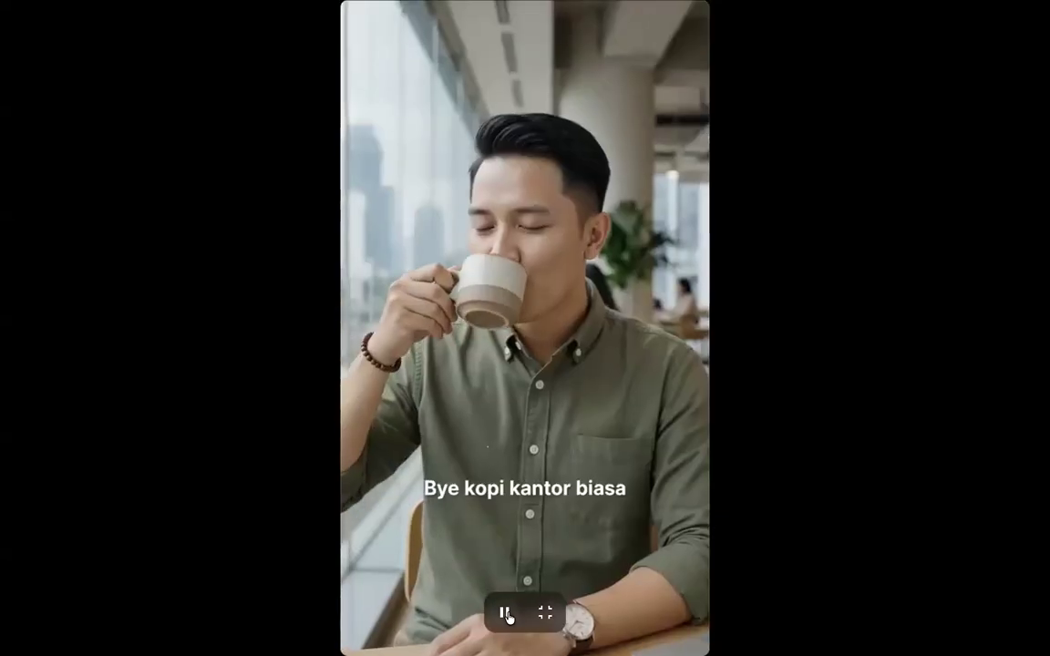
pyautogui.click(507, 618)
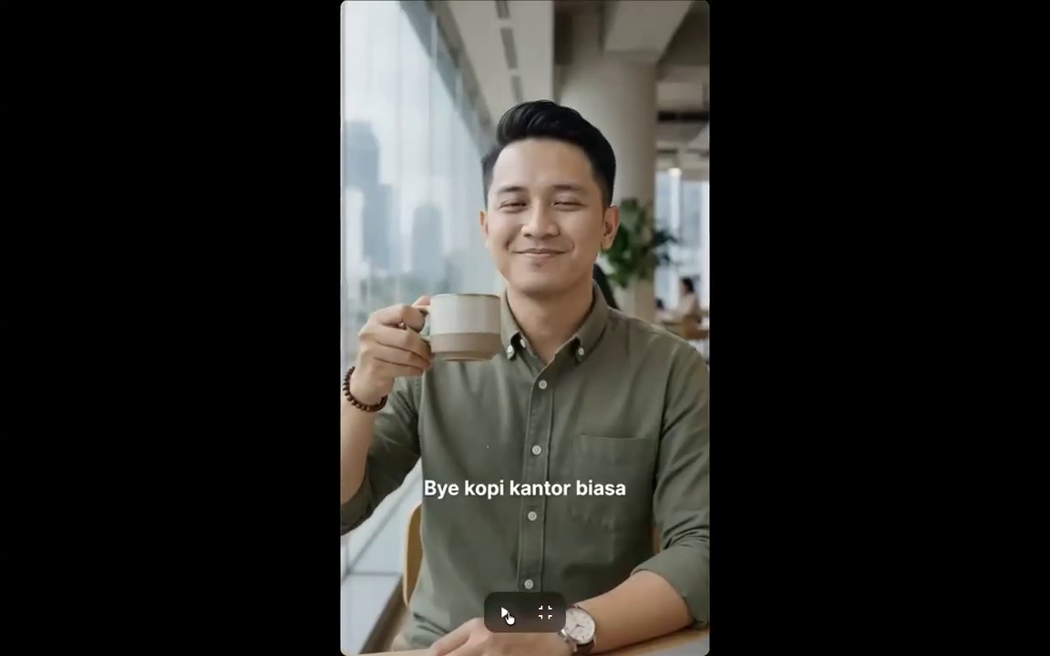
pyautogui.click(507, 616)
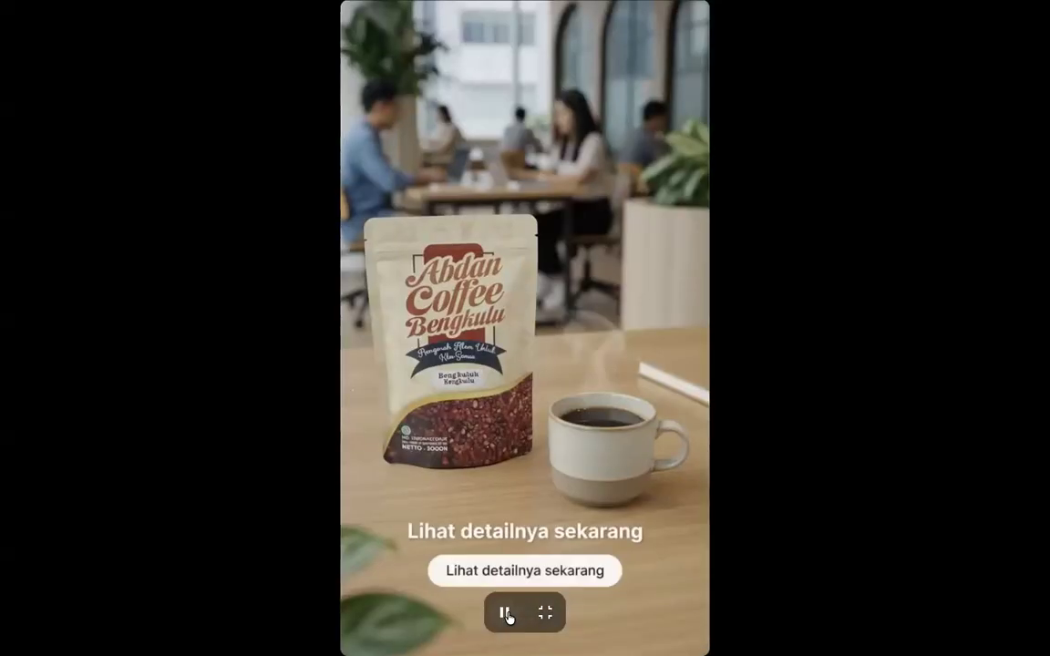
pyautogui.click(518, 615)
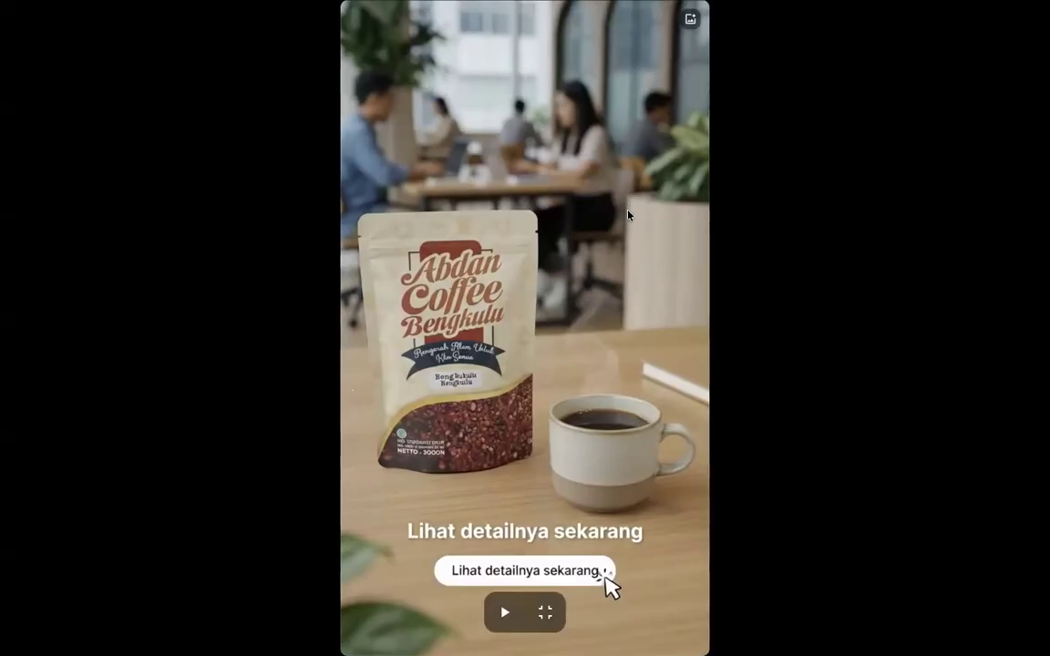
pyautogui.press('Escape')
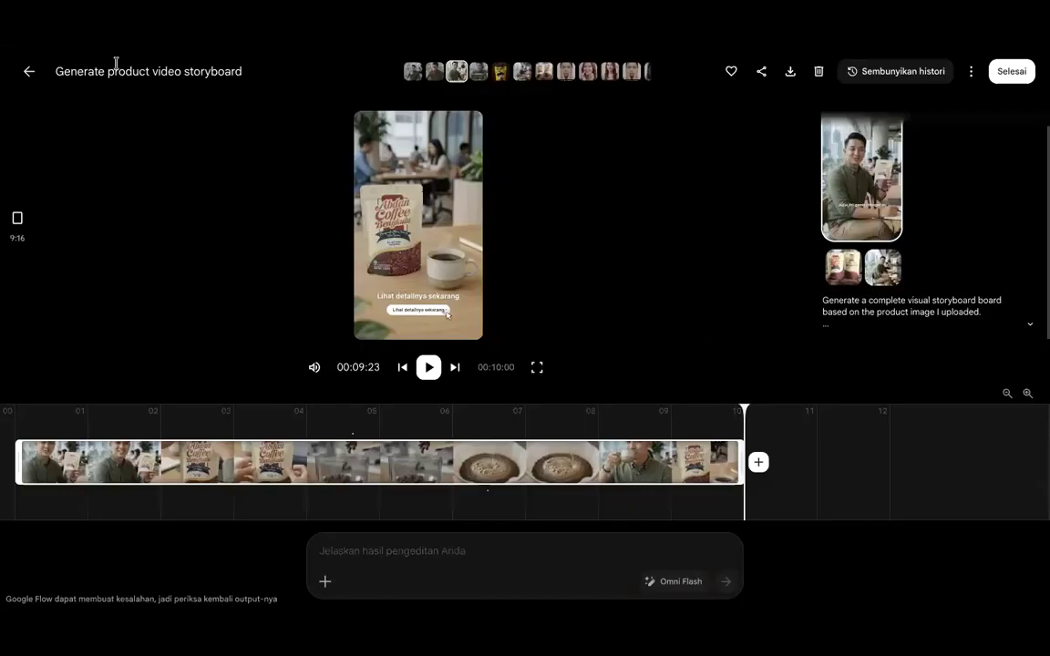
# Step: Go back from the storyboard editor and close the 'Prompt visual siap dieksekusi' dialog
pyautogui.click(30, 73)
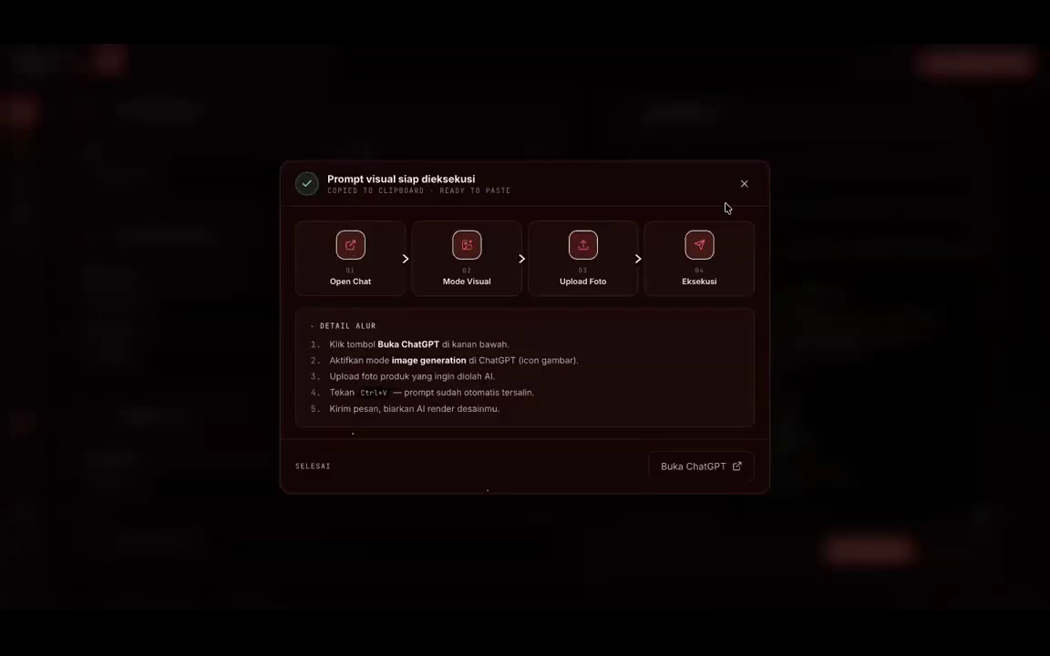
pyautogui.click(743, 184)
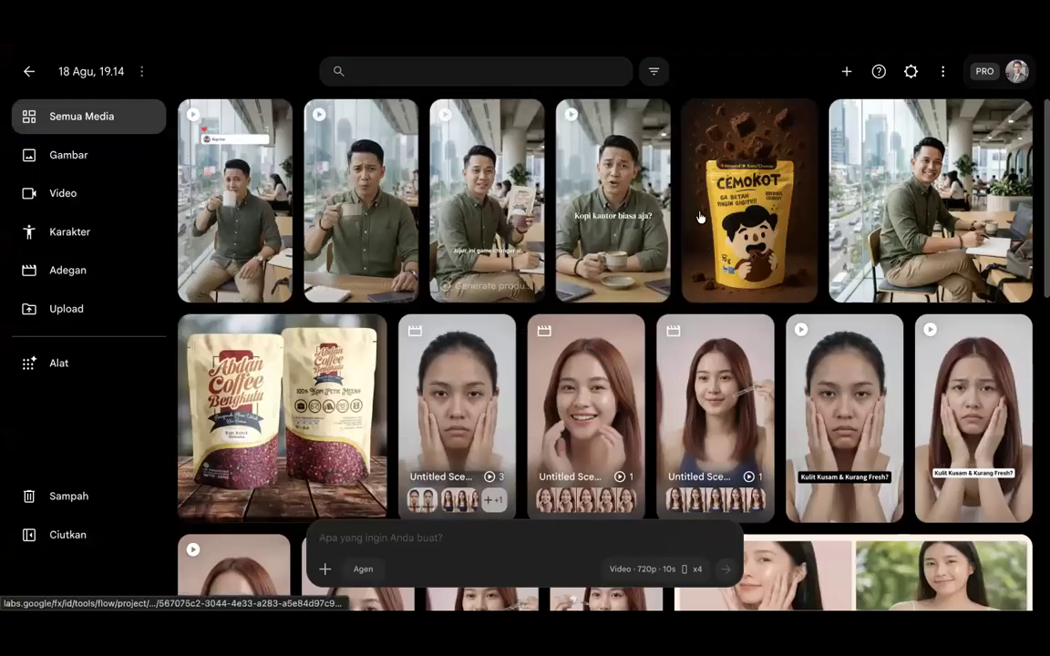
# Step: Preview the 'Brilliant Team Brilli.png' office photo, then return to the media library
pyautogui.moveTo(516, 270)
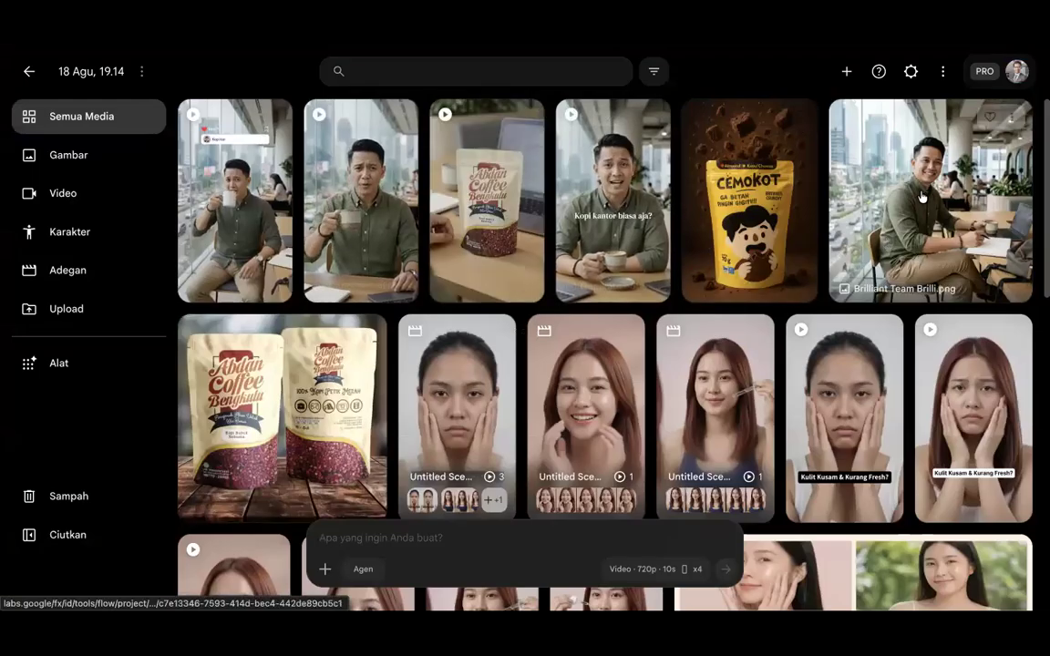
pyautogui.click(826, 168)
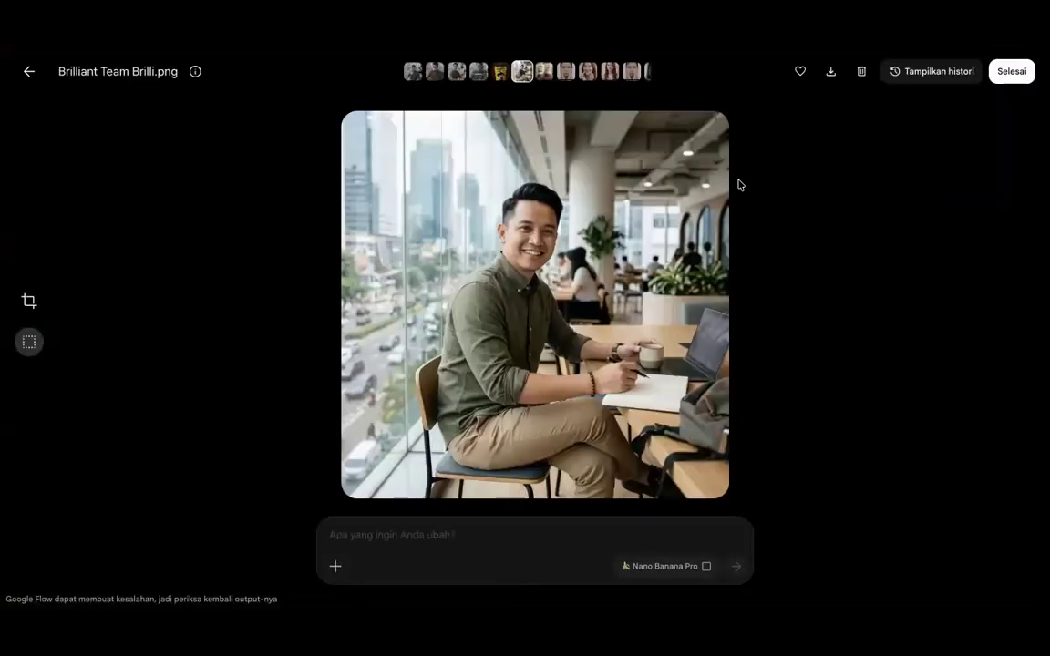
pyautogui.click(28, 72)
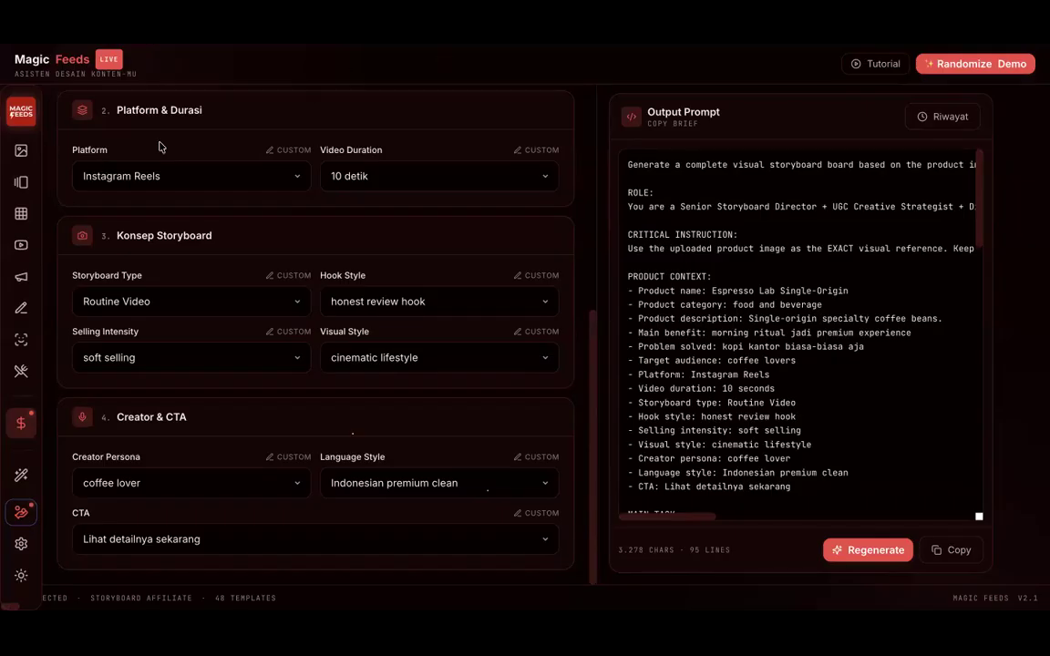
# Step: Scroll the landing page down to the sample designs, from 'Level 12 Setan' to 'Black Series'
pyautogui.moveTo(45, 42)
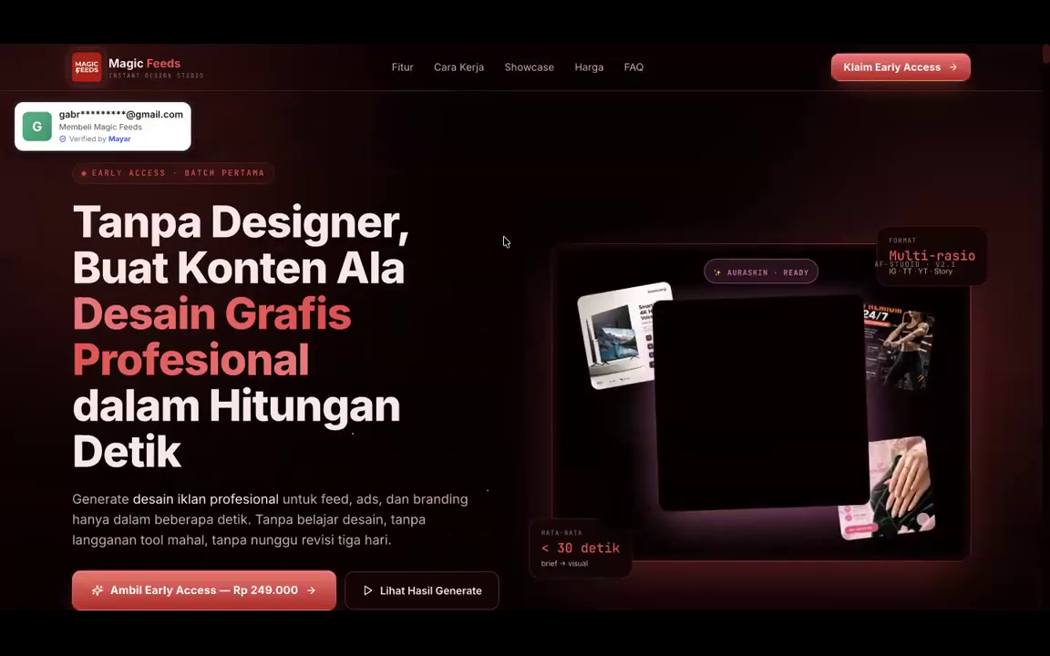
pyautogui.scroll(-10, 503, 241)
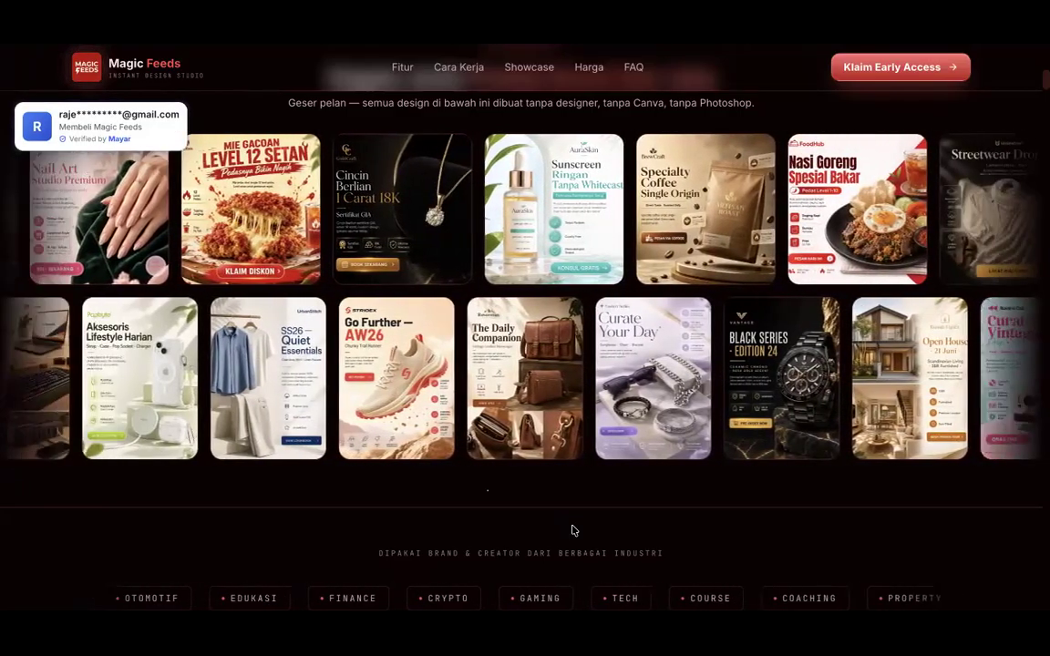
# Step: Scroll down to the 'Dua belas engine kreatif' section listing Design Grafis, Carousel Feeds and YouTube Thumbnail
pyautogui.scroll(-5, 572, 530)
pyautogui.scroll(-5, 566, 506)
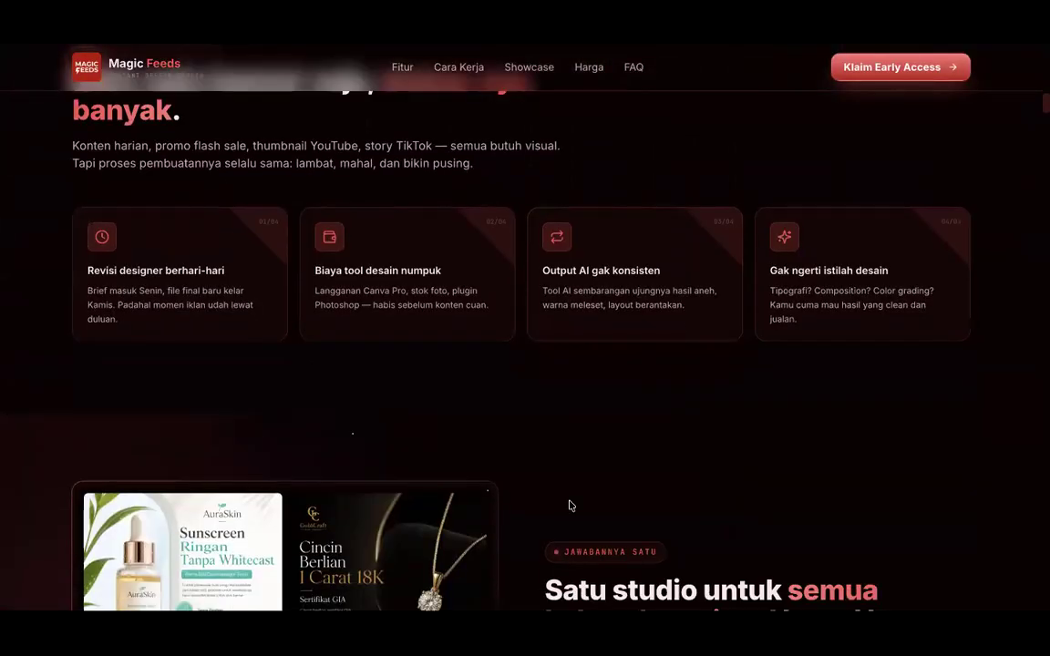
pyautogui.scroll(3, 569, 506)
pyautogui.scroll(3, 570, 504)
pyautogui.scroll(-8, 569, 504)
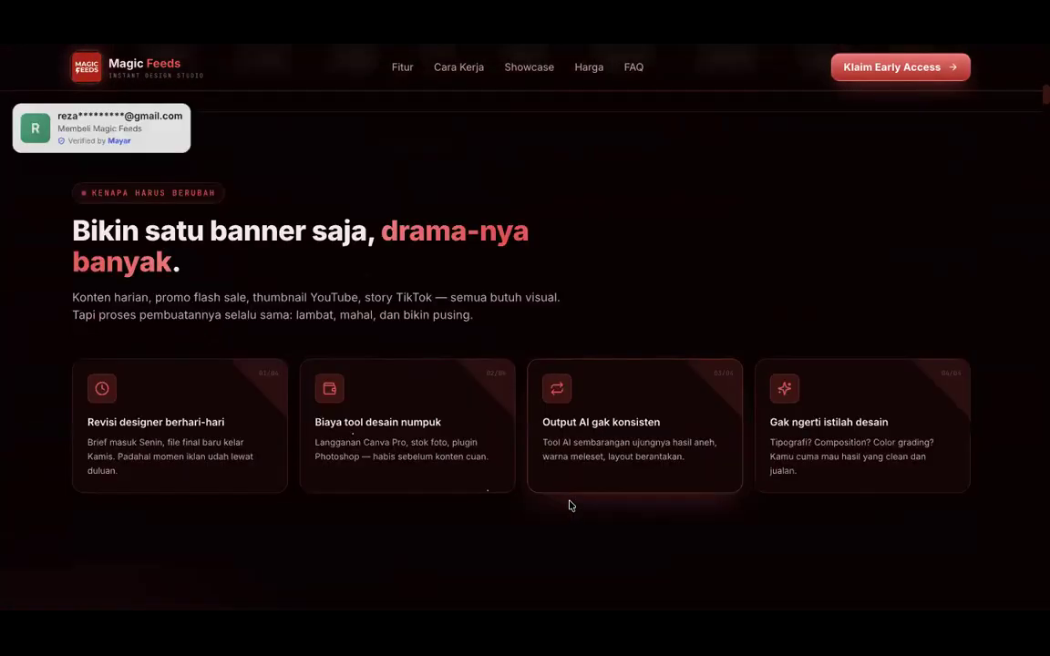
pyautogui.scroll(1, 570, 504)
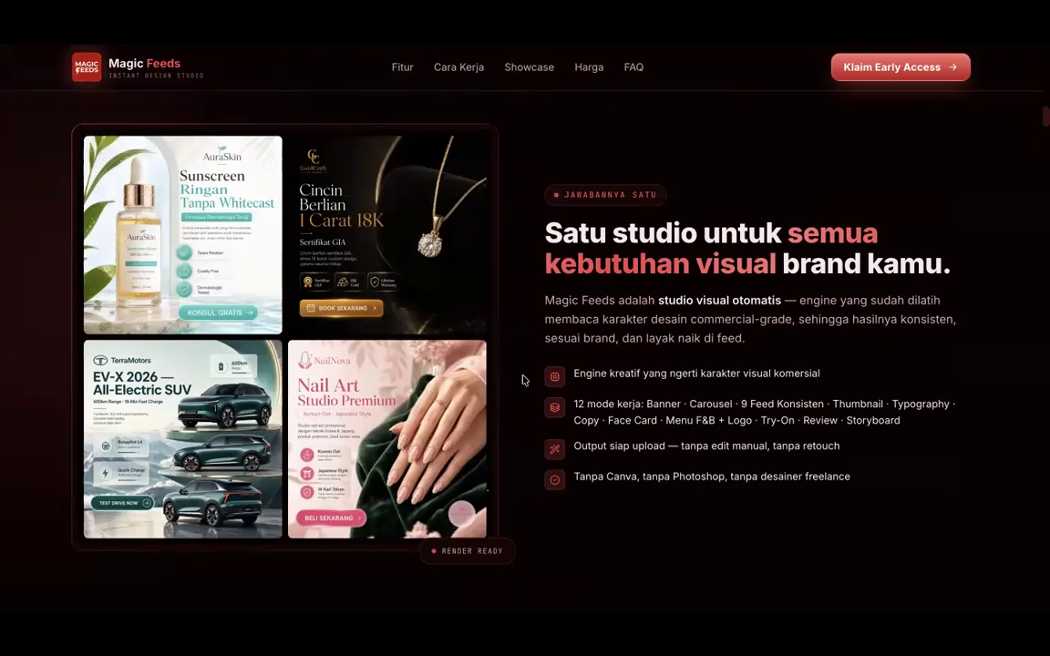
pyautogui.scroll(-8, 524, 380)
pyautogui.scroll(3, 524, 380)
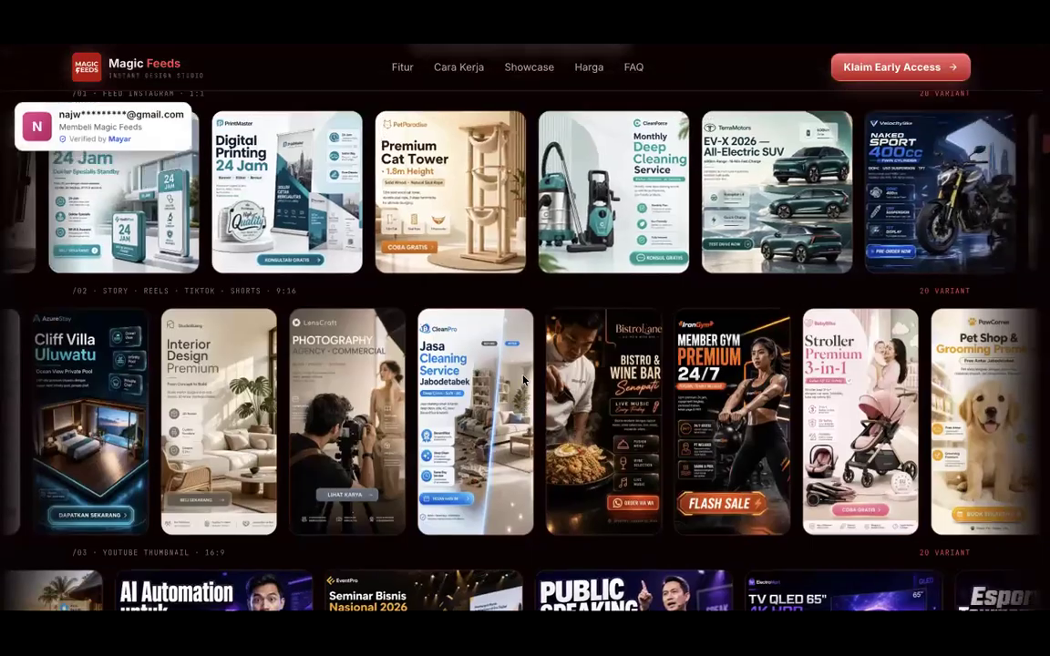
pyautogui.scroll(-4, 524, 380)
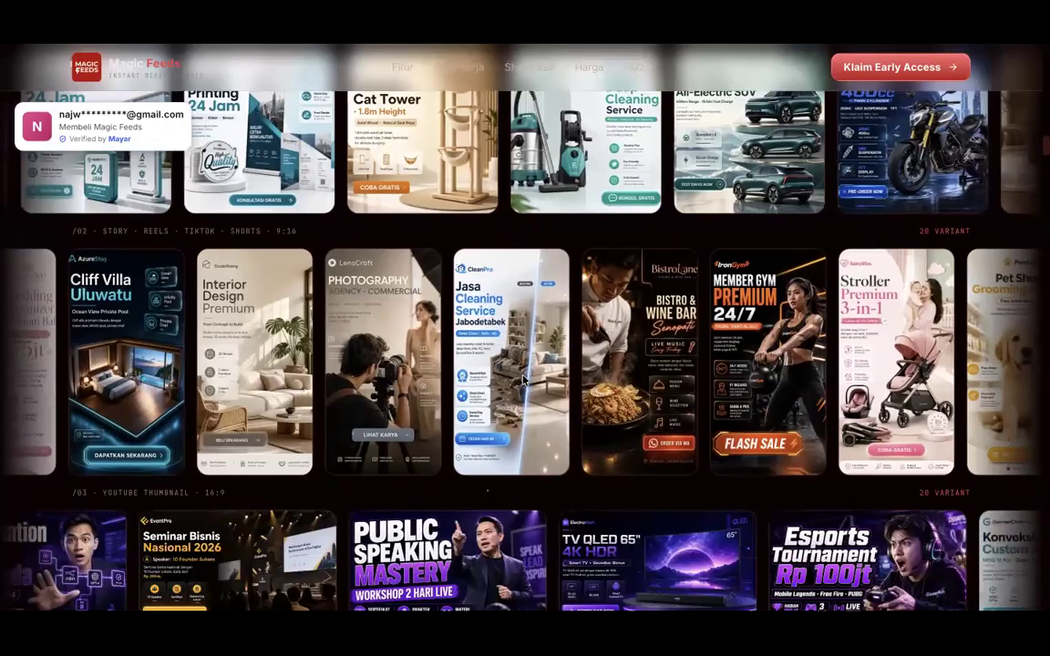
pyautogui.scroll(1, 524, 380)
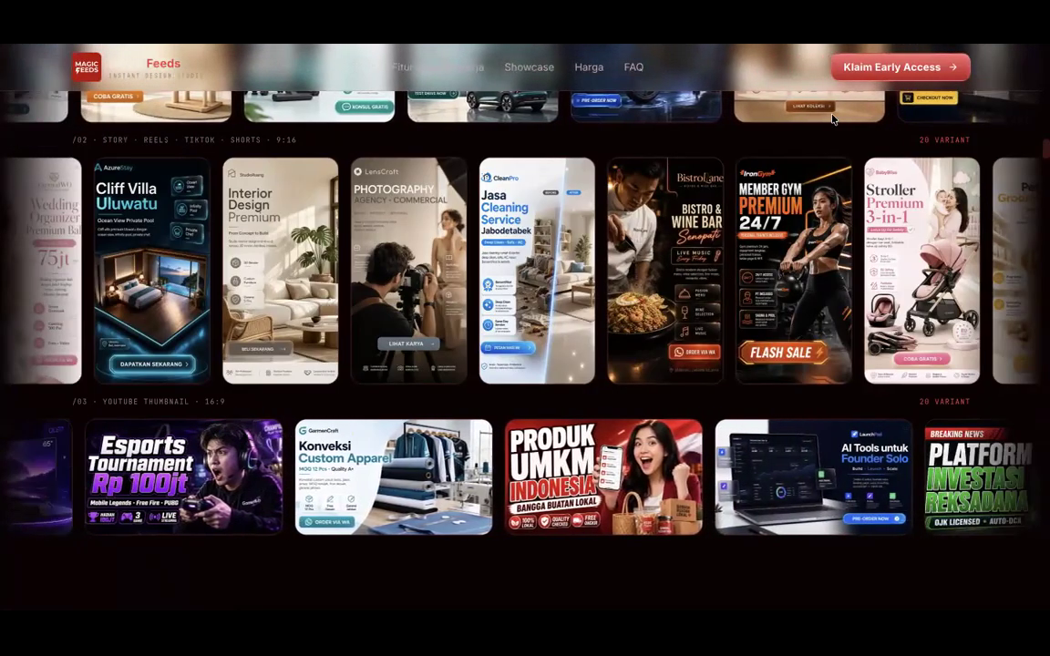
pyautogui.scroll(2, 814, 138)
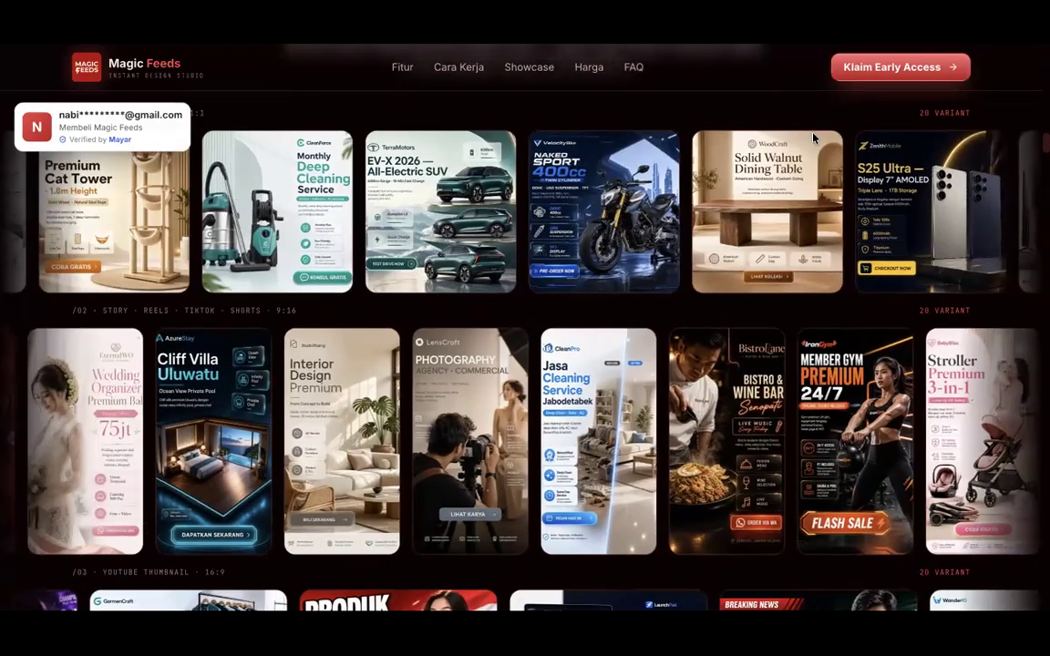
pyautogui.scroll(3, 650, 235)
pyautogui.scroll(-7, 650, 234)
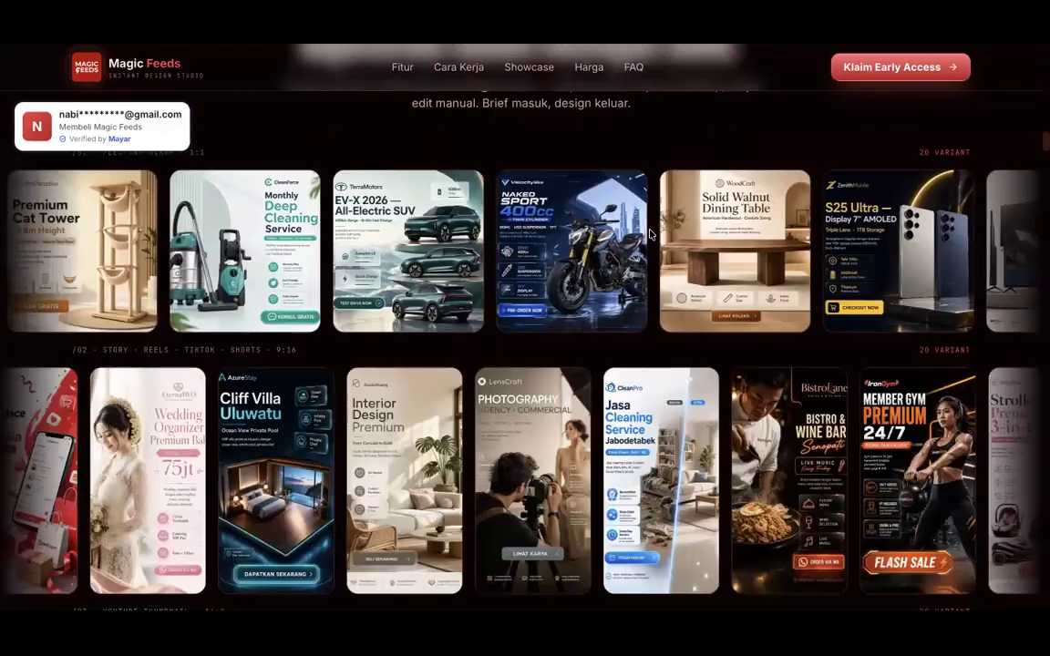
pyautogui.scroll(1, 650, 234)
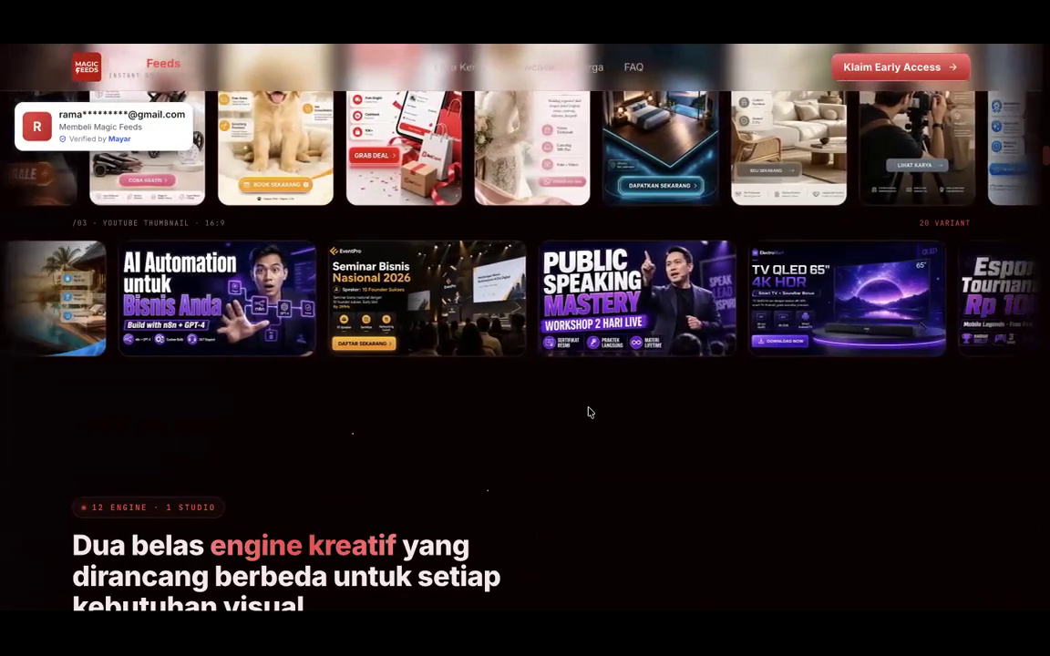
pyautogui.scroll(-4, 589, 412)
# Step: Jump to the 9 Feed Konsisten details section from the engine cards
pyautogui.scroll(-3, 589, 412)
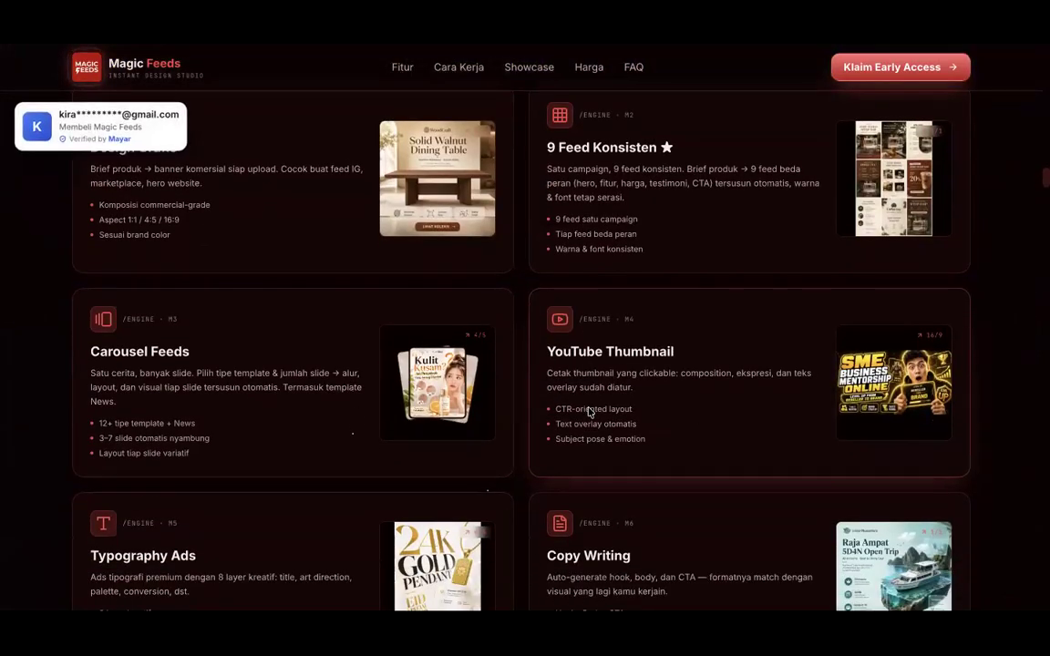
pyautogui.scroll(1, 589, 411)
pyautogui.scroll(-1, 589, 412)
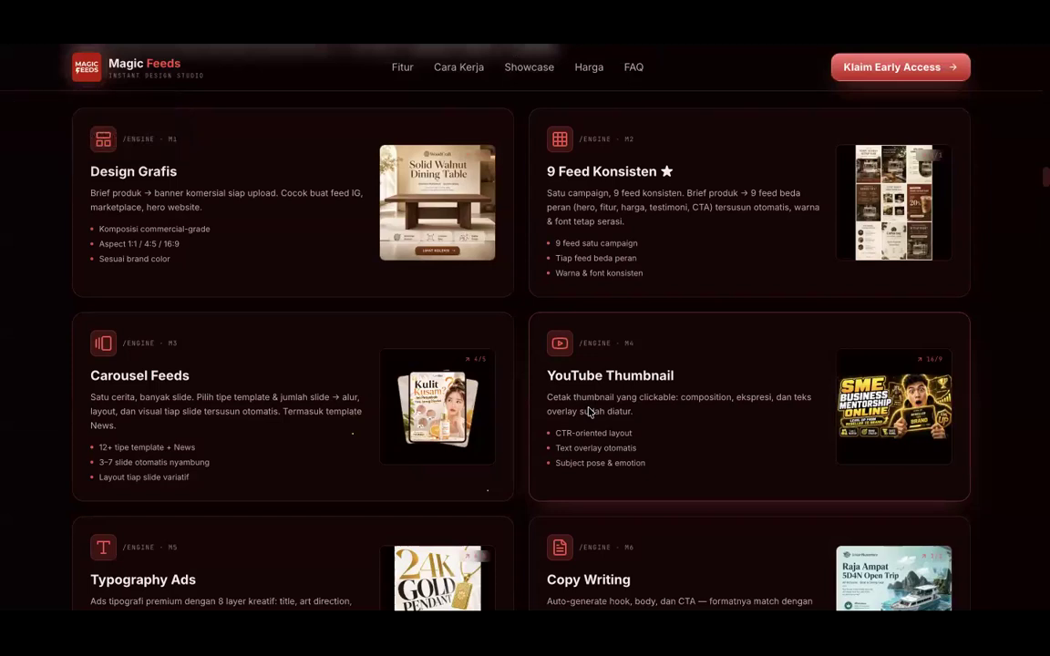
pyautogui.click(601, 269)
# Step: Scroll the engine grid down to Logo Produk, Try-On Produk, Review Produk and Video Storyboard
pyautogui.scroll(10, 540, 236)
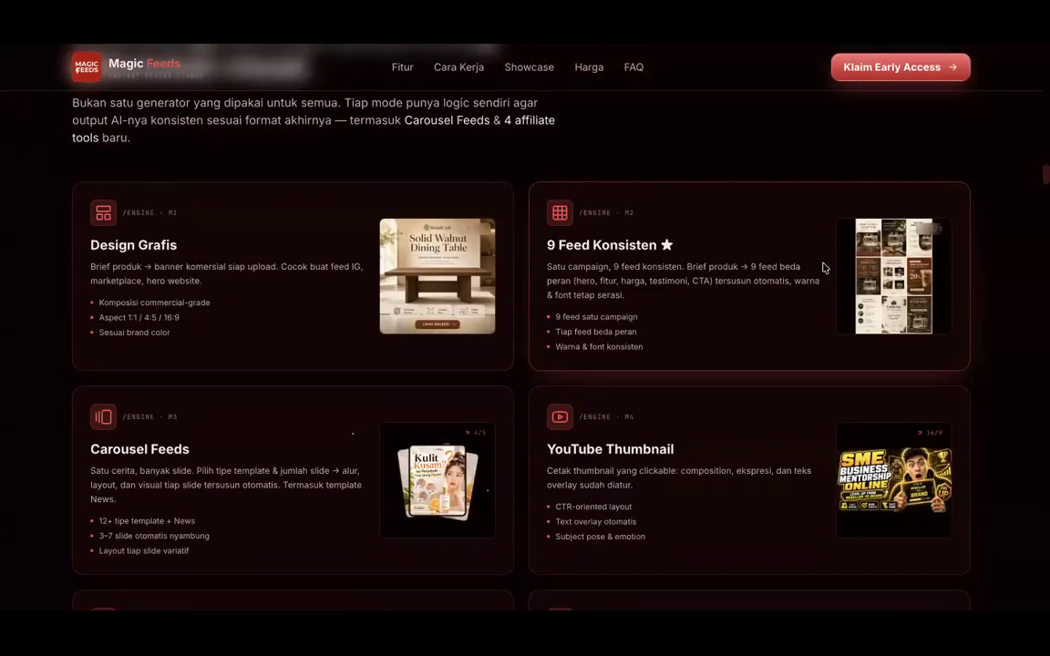
pyautogui.scroll(-3, 345, 335)
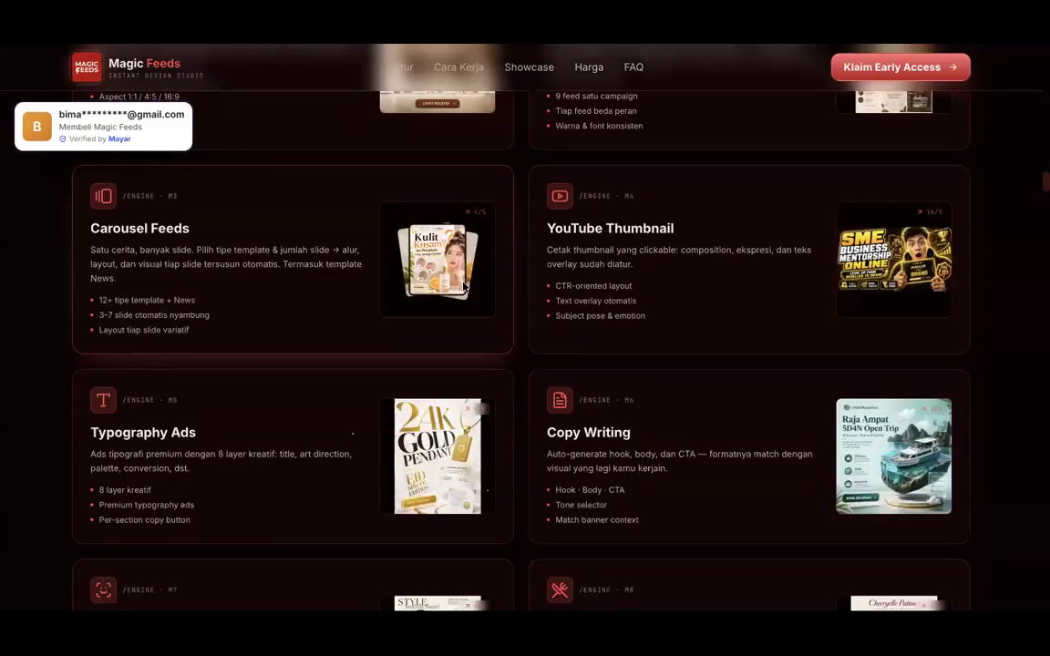
pyautogui.scroll(-2, 496, 358)
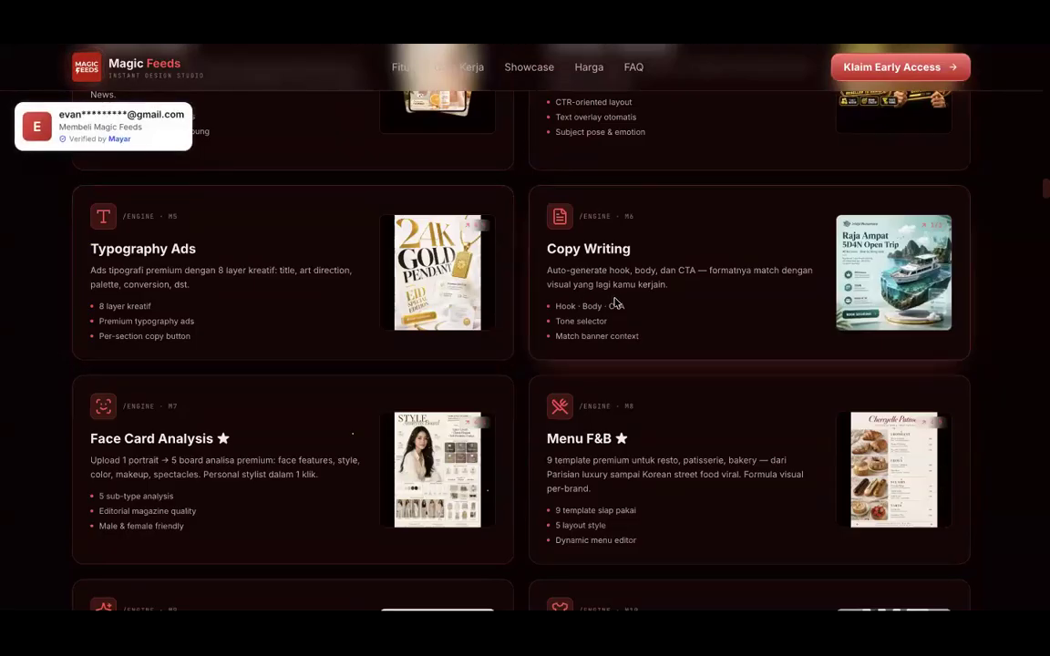
pyautogui.scroll(-1, 615, 301)
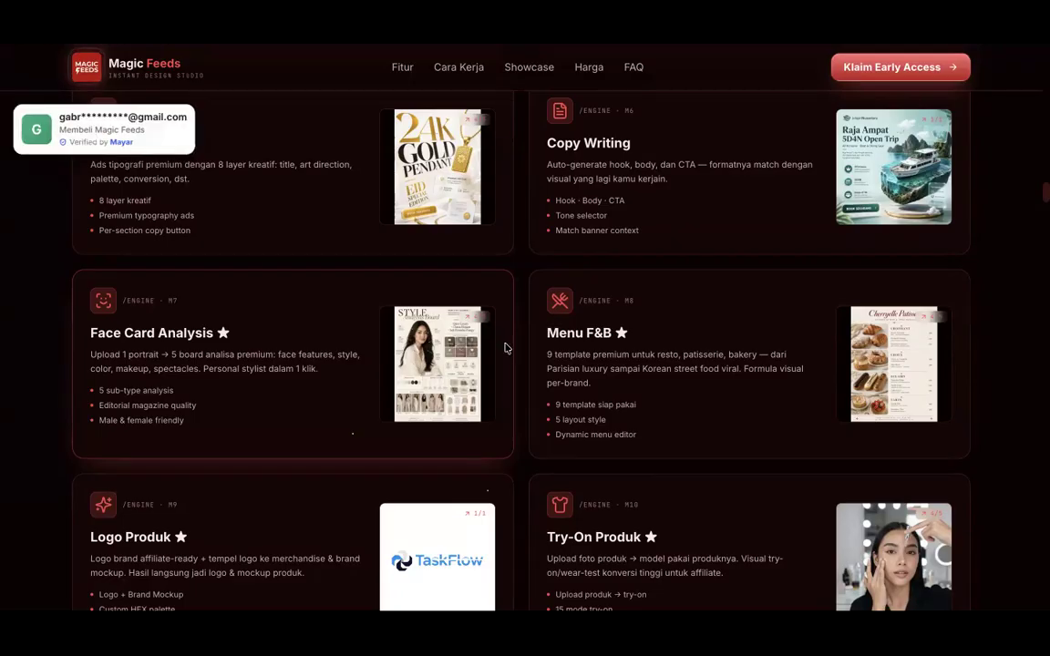
pyautogui.scroll(-2, 507, 342)
pyautogui.scroll(-1, 510, 336)
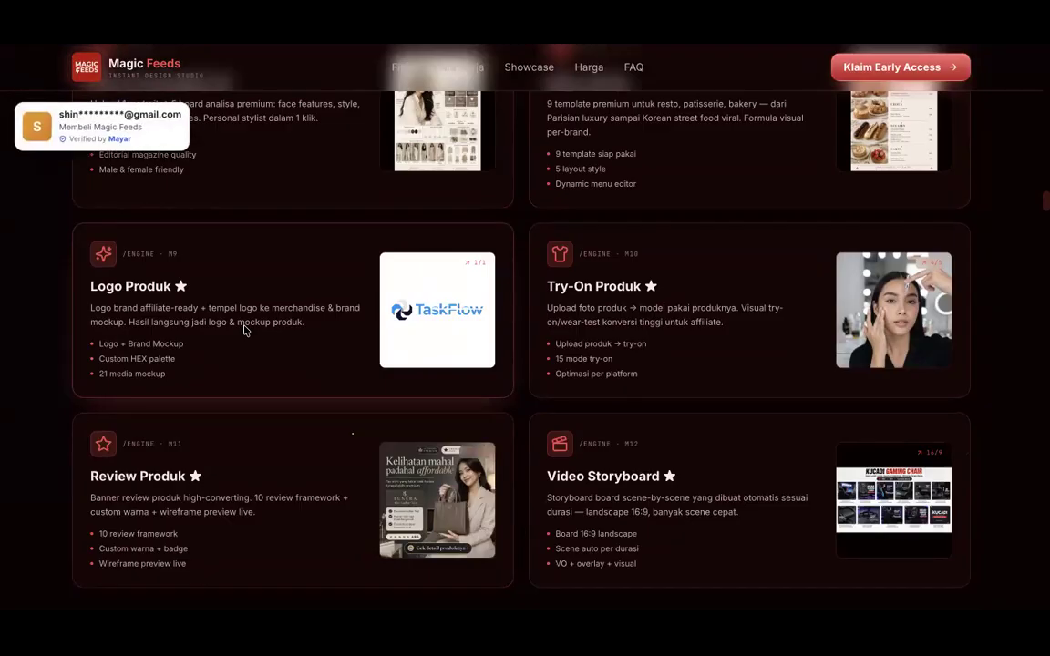
pyautogui.scroll(-2, 522, 325)
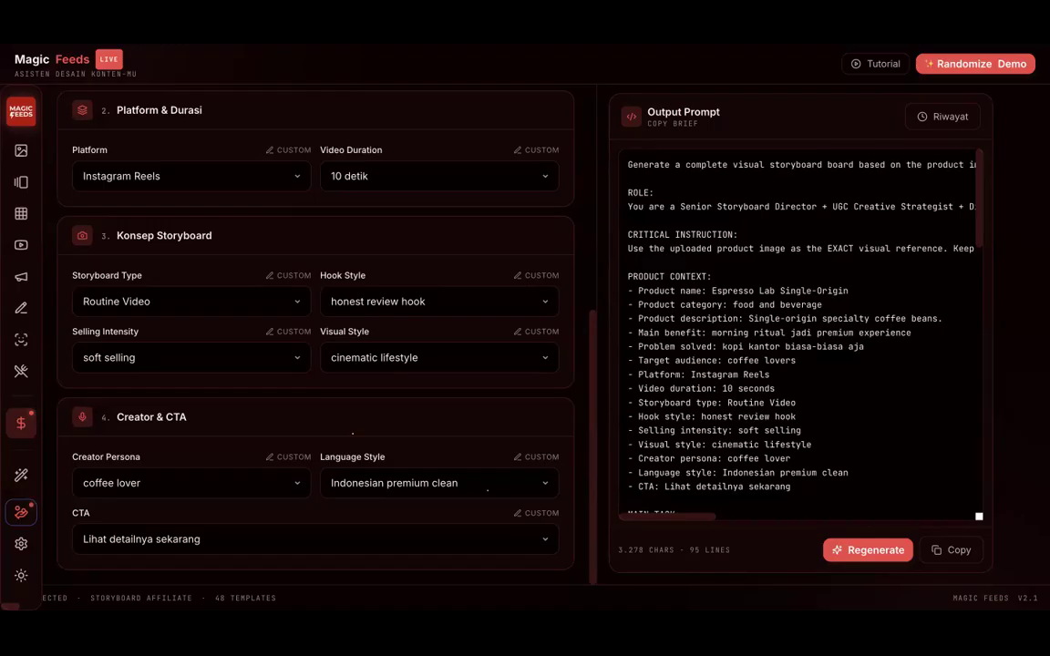
# Step: Scroll the storyboard brief to the top and show the Product Category options
pyautogui.scroll(5, 173, 168)
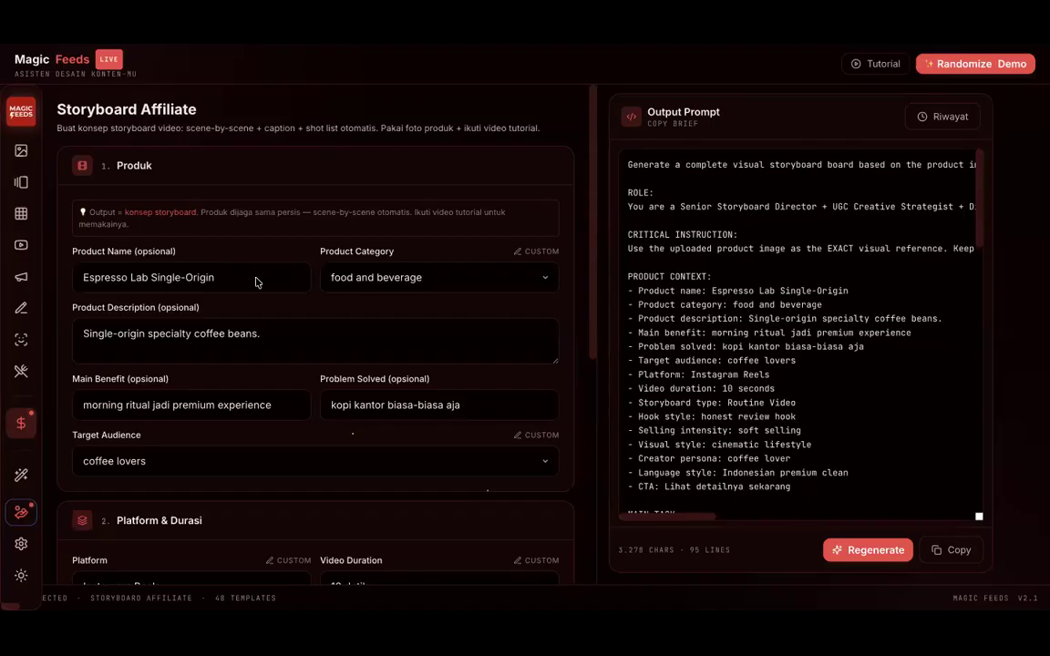
pyautogui.click(394, 279)
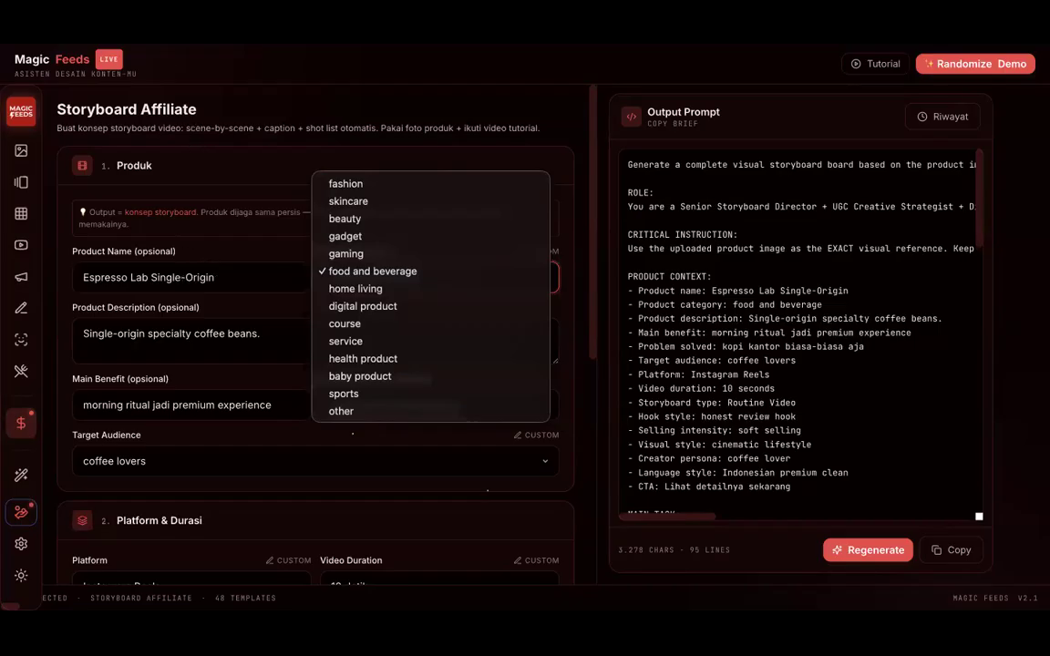
# Step: Close the Product Category list, leaving food and beverage selected
pyautogui.press('Escape')
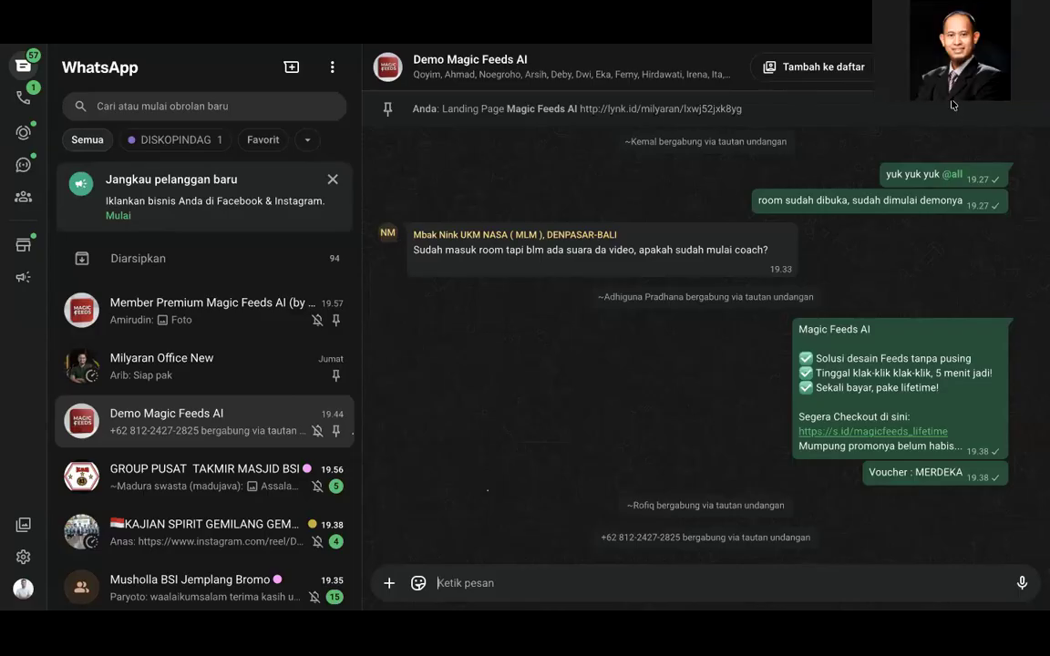
# Step: Open the PresSafe safe poster from the Member Premium Magic Feeds AI group and zoom in
pyautogui.click(221, 314)
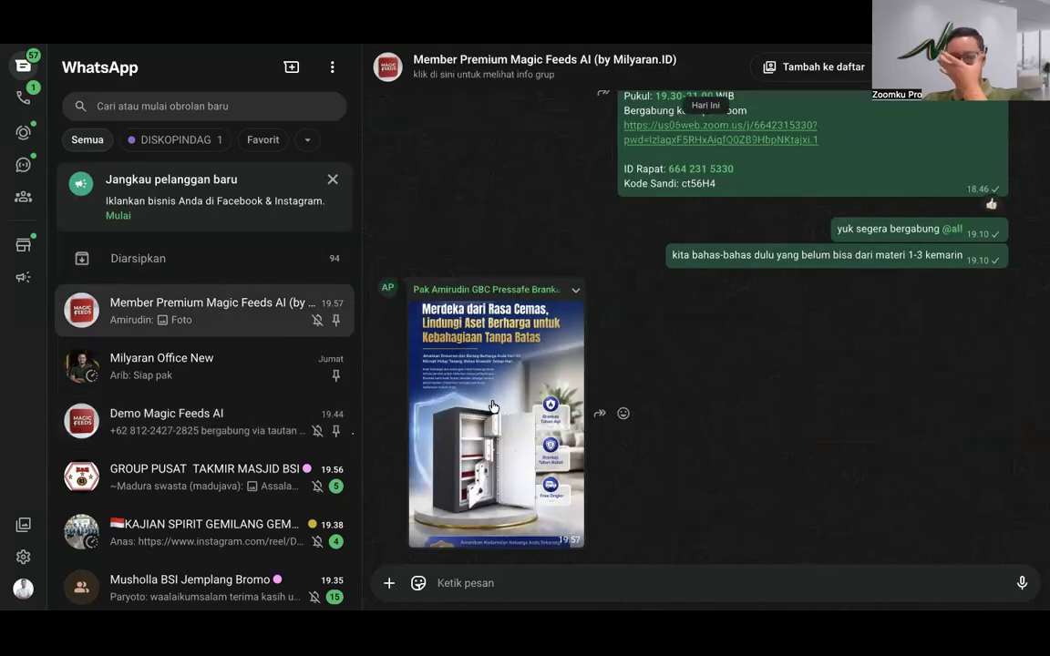
pyautogui.click(492, 406)
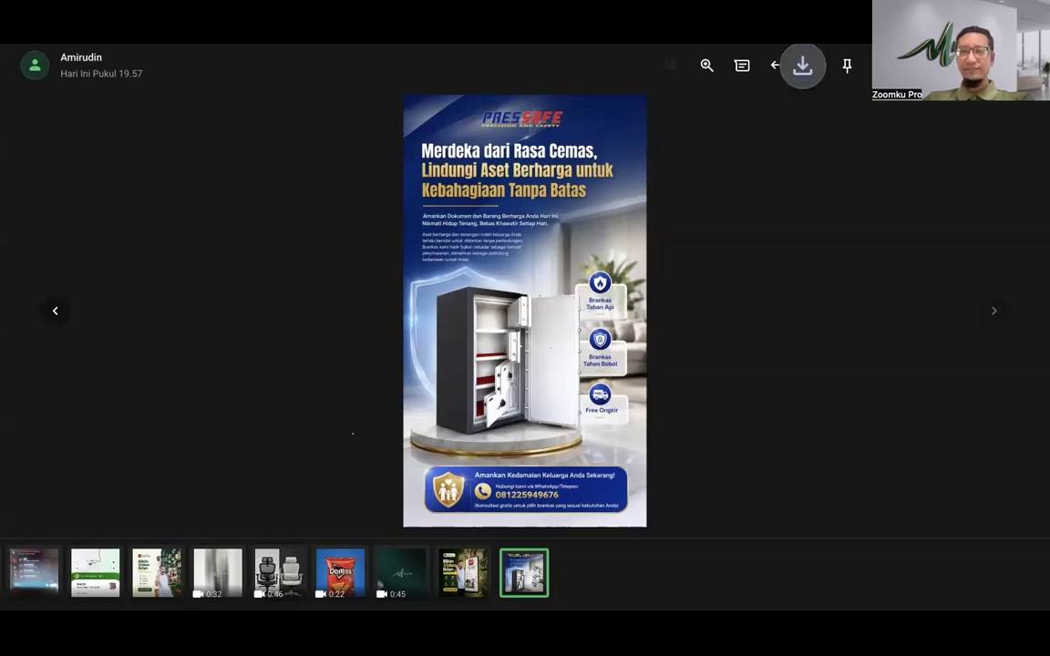
pyautogui.press('Escape')
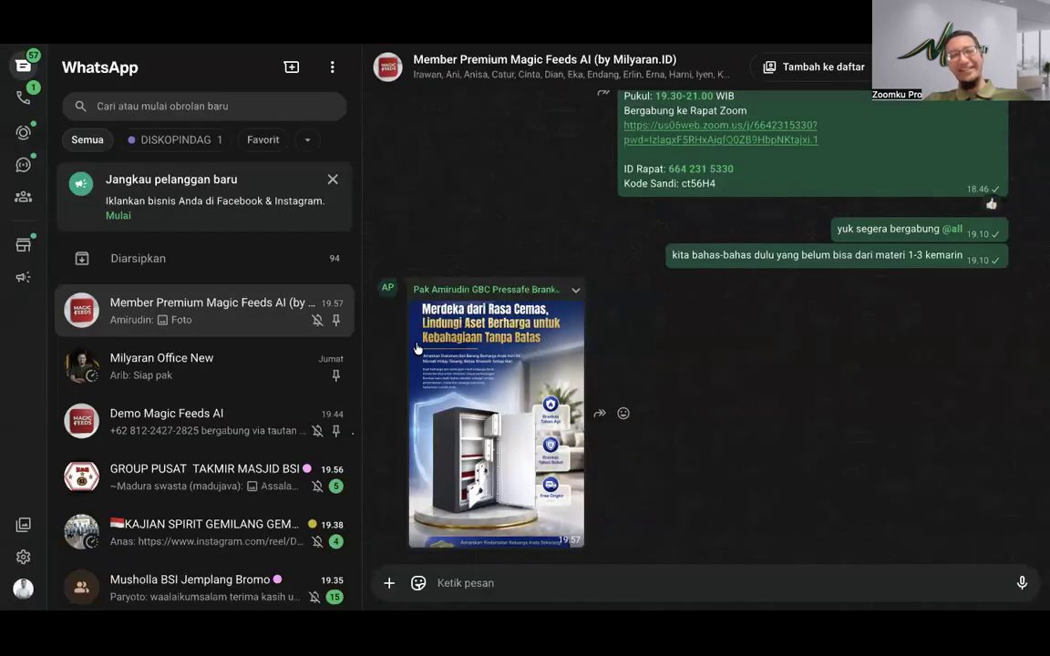
pyautogui.click(542, 316)
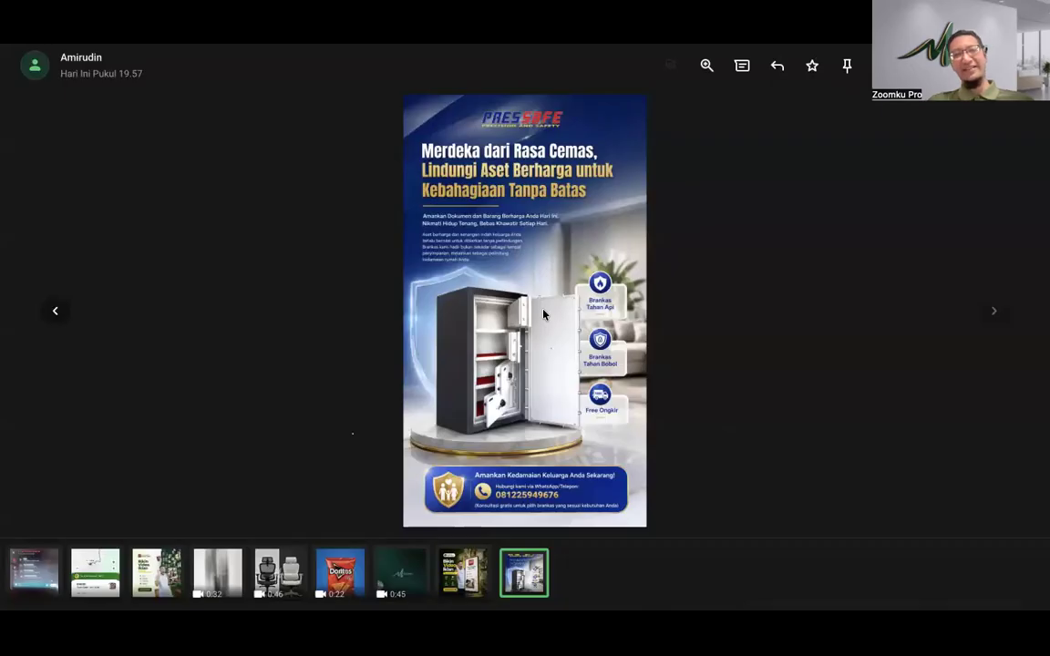
pyautogui.click(707, 65)
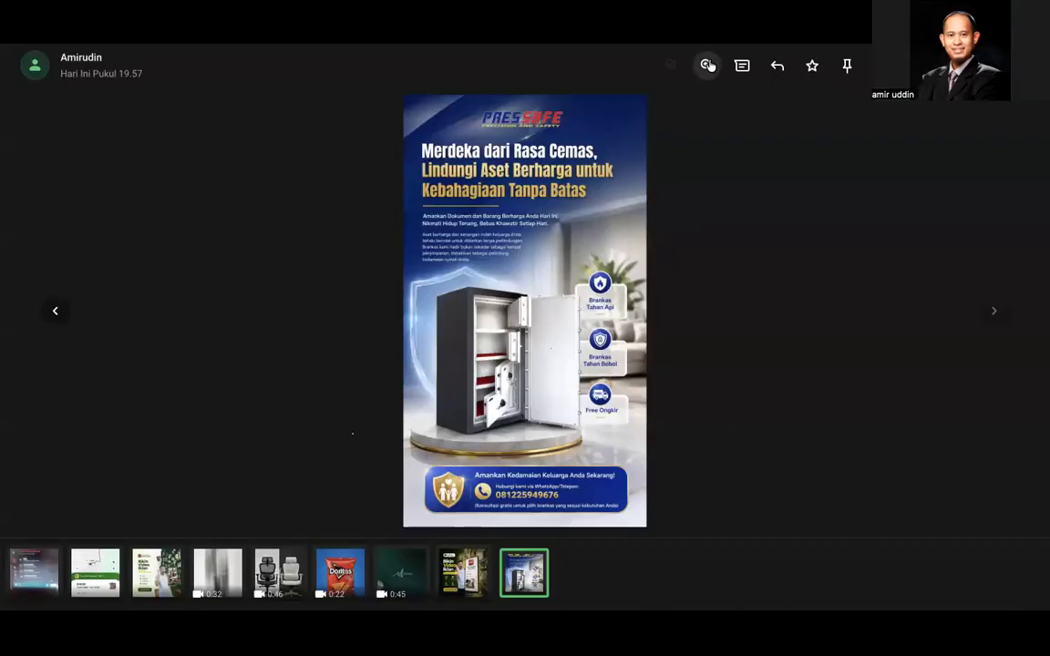
# Step: Zoom further into the poster and pan between the PRESSAFE logo, headline and safe
pyautogui.click(707, 66)
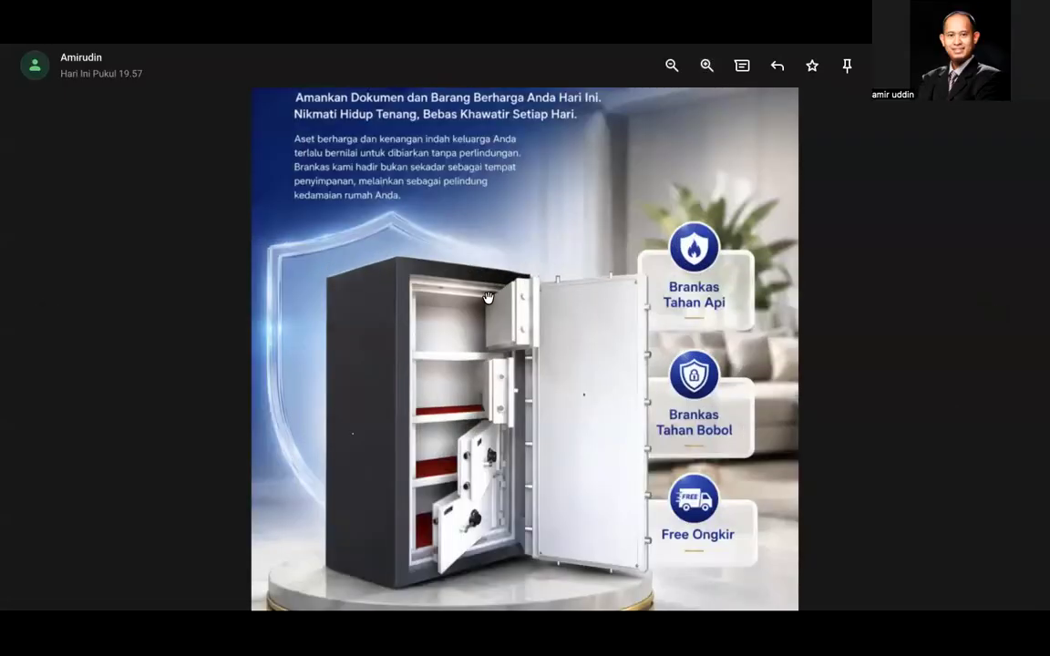
pyautogui.scroll(3, 488, 298)
pyautogui.scroll(-3, 488, 298)
pyautogui.moveTo(505, 273); pyautogui.dragTo(501, 567)
pyautogui.moveTo(522, 305); pyautogui.dragTo(513, 481)
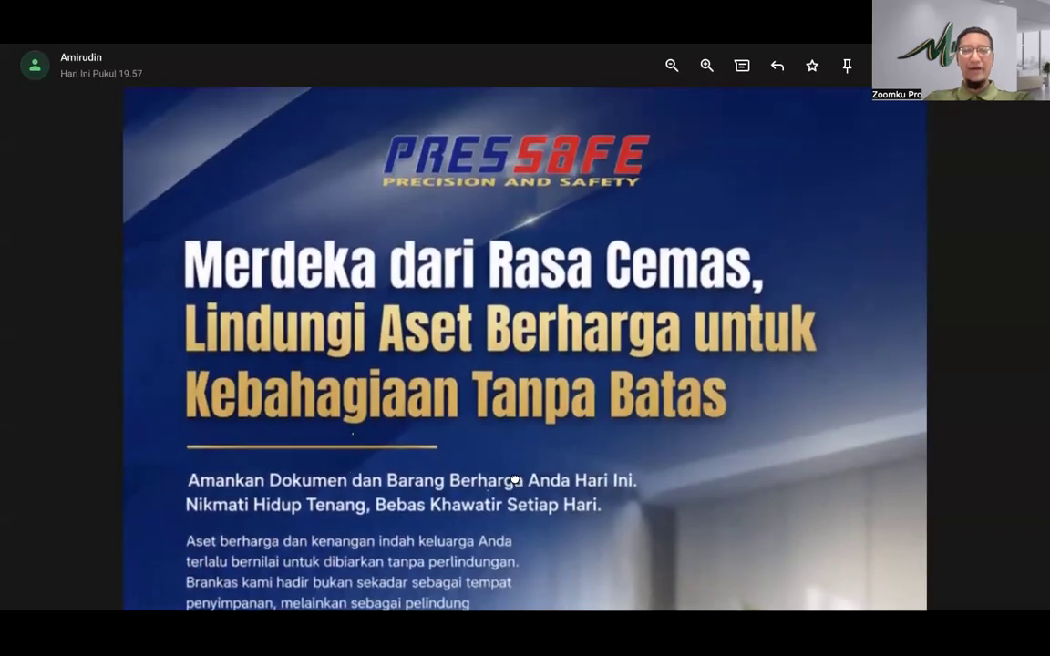
pyautogui.scroll(-3, 511, 457)
pyautogui.scroll(1, 510, 457)
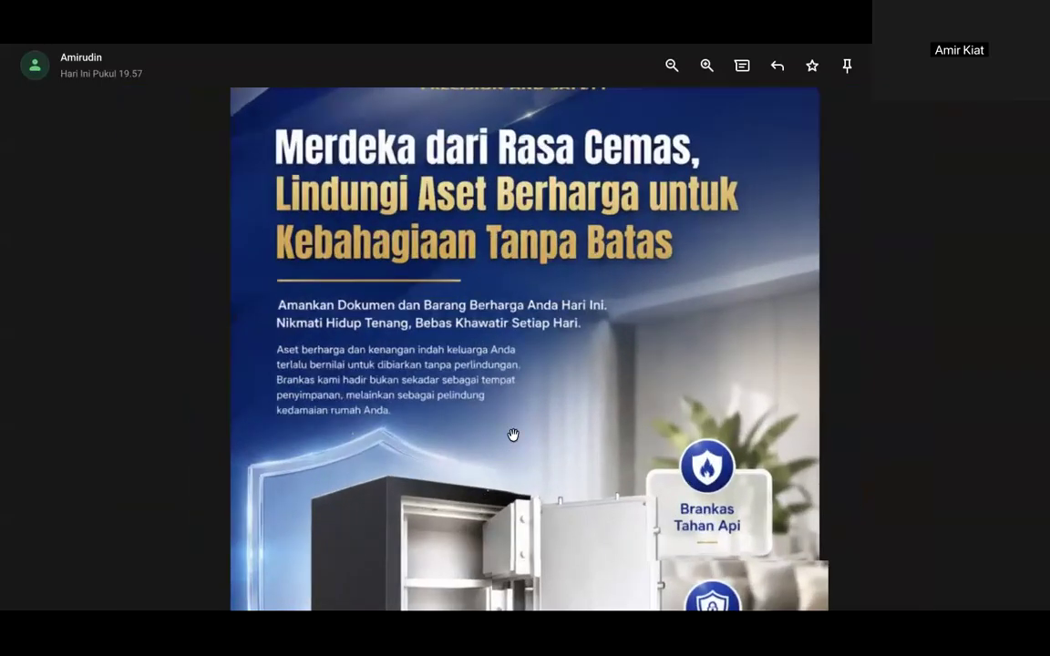
pyautogui.moveTo(513, 436); pyautogui.dragTo(504, 317)
pyautogui.moveTo(572, 295); pyautogui.dragTo(566, 392)
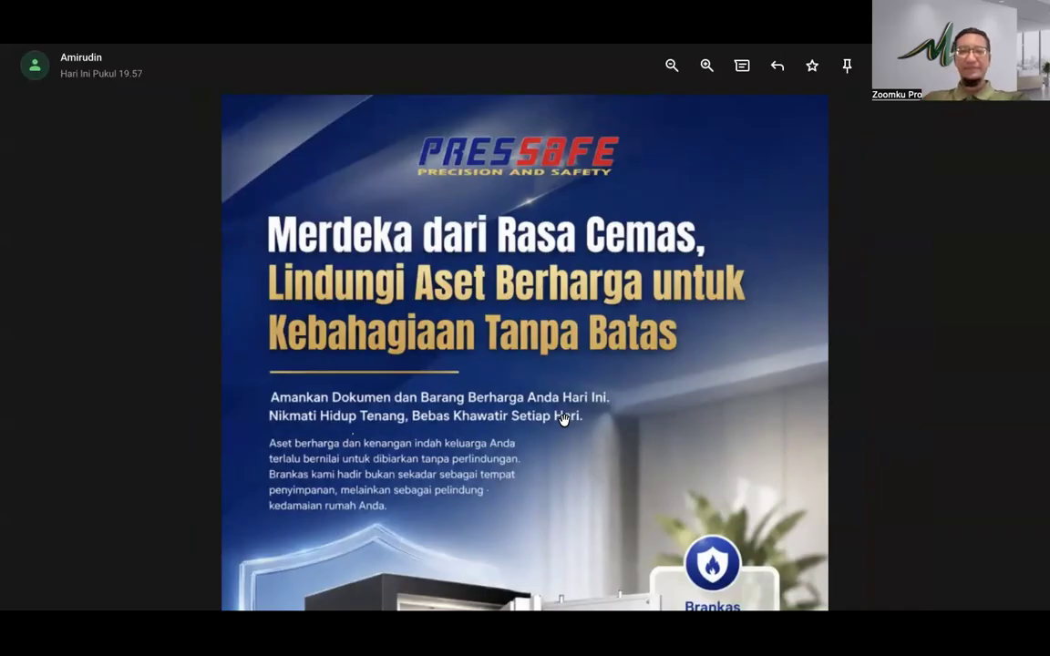
# Step: Pan the enlarged poster from the headline down toward the safe
pyautogui.scroll(-3, 563, 421)
pyautogui.scroll(1, 563, 420)
pyautogui.scroll(3, 563, 420)
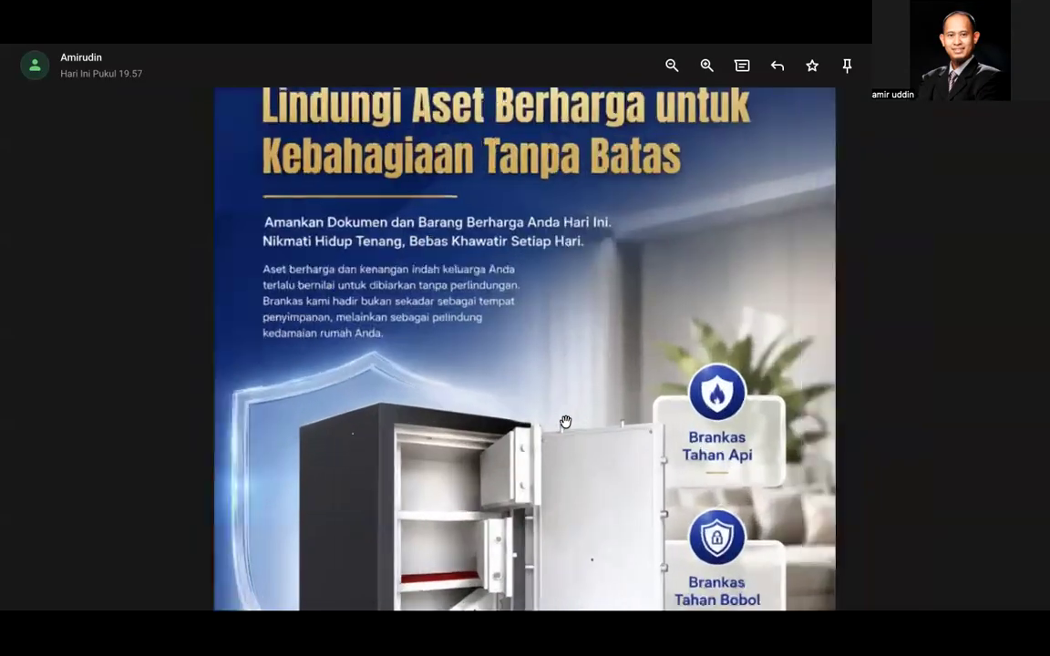
pyautogui.moveTo(553, 436)
pyautogui.mouseDown()
pyautogui.moveTo(535, 532)
pyautogui.moveTo(550, 422)
pyautogui.mouseUp()
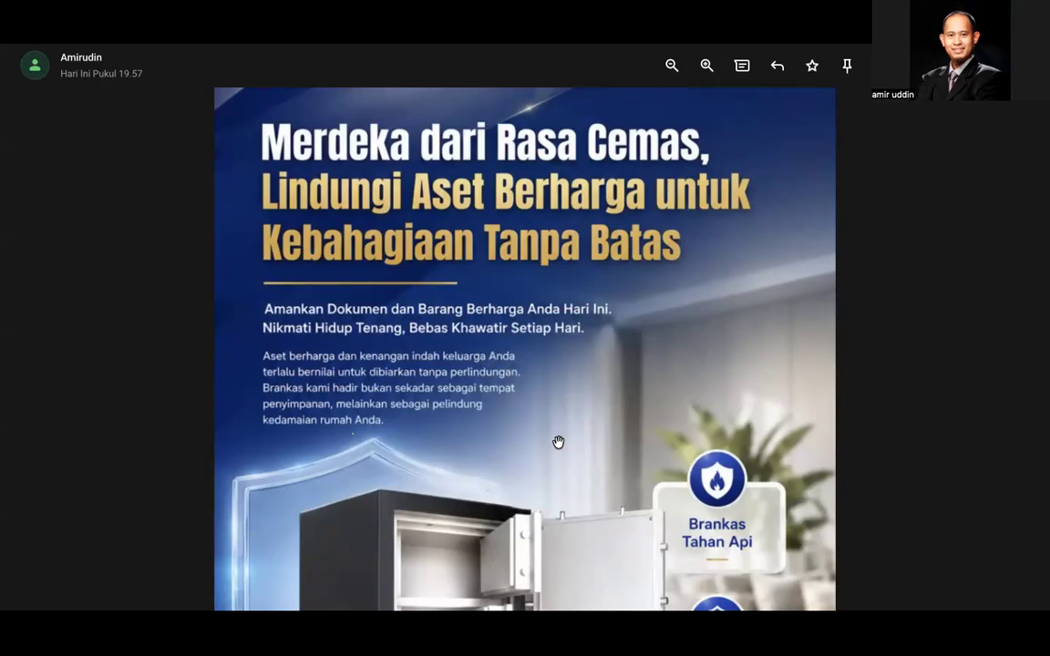
pyautogui.moveTo(555, 447); pyautogui.dragTo(560, 283)
pyautogui.moveTo(555, 377); pyautogui.dragTo(565, 213)
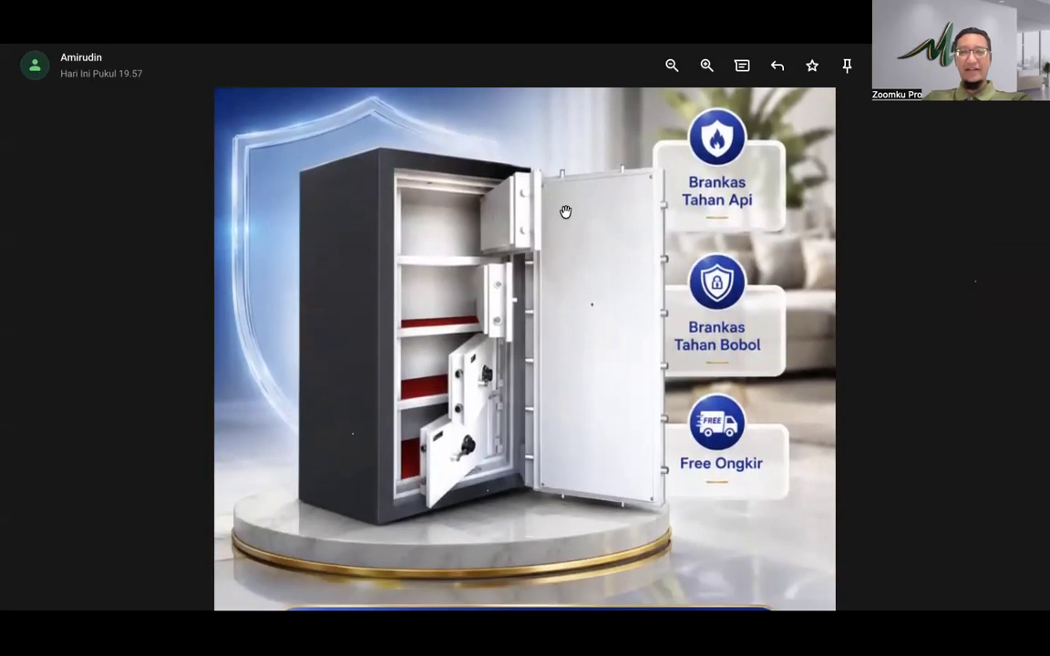
pyautogui.scroll(-2, 492, 329)
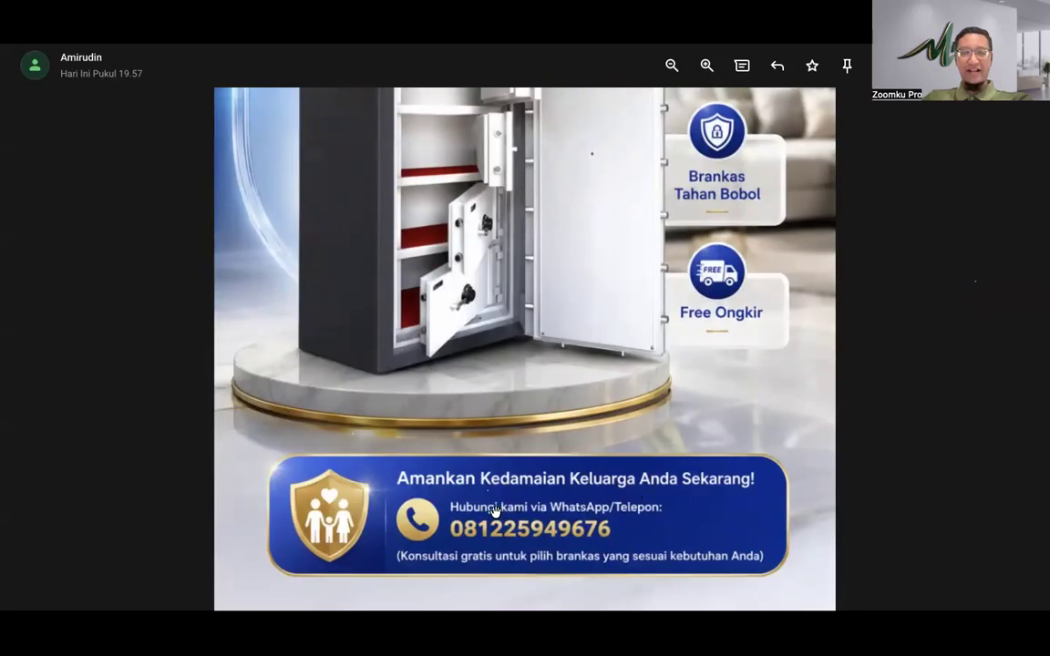
# Step: Fit the whole poster in the viewer, close it, and reopen it full size
pyautogui.click(551, 323)
pyautogui.click(546, 329)
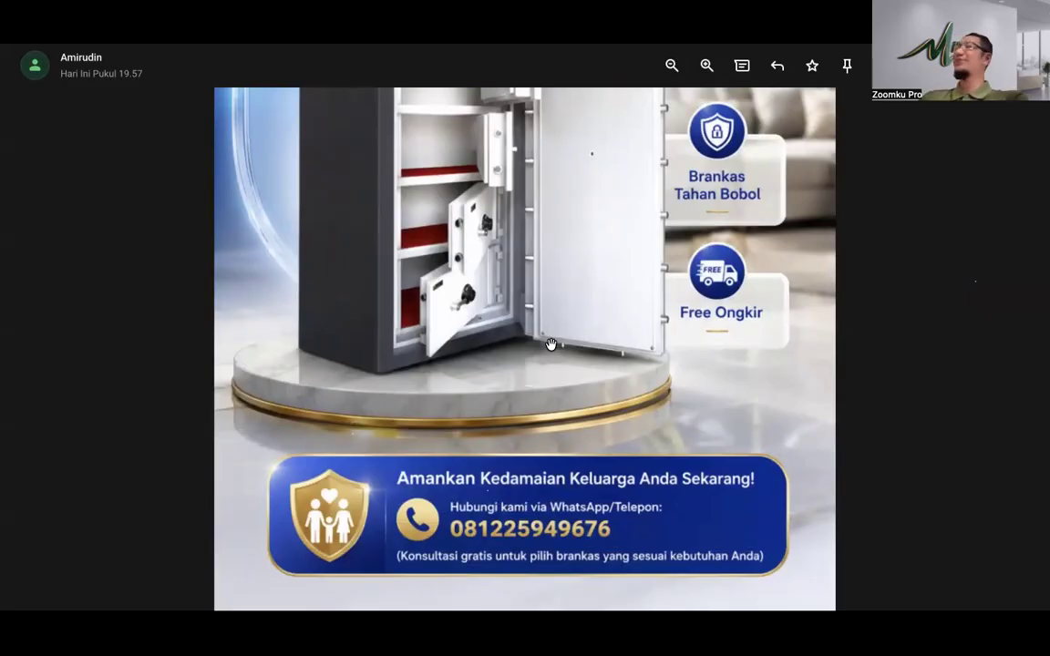
pyautogui.click(547, 374)
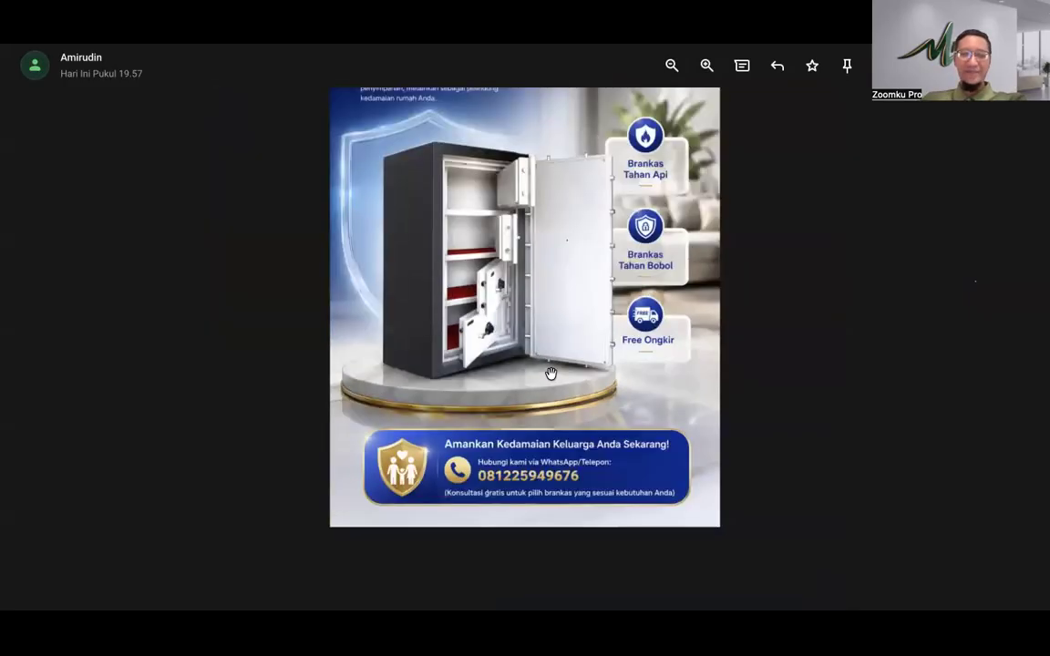
pyautogui.click(797, 249)
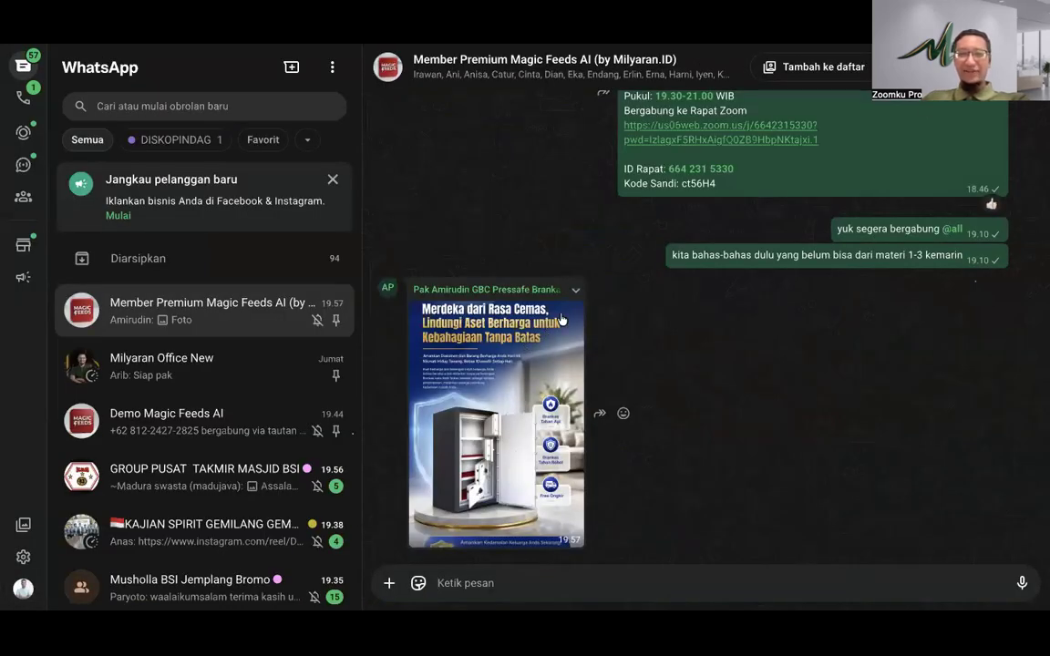
pyautogui.click(497, 414)
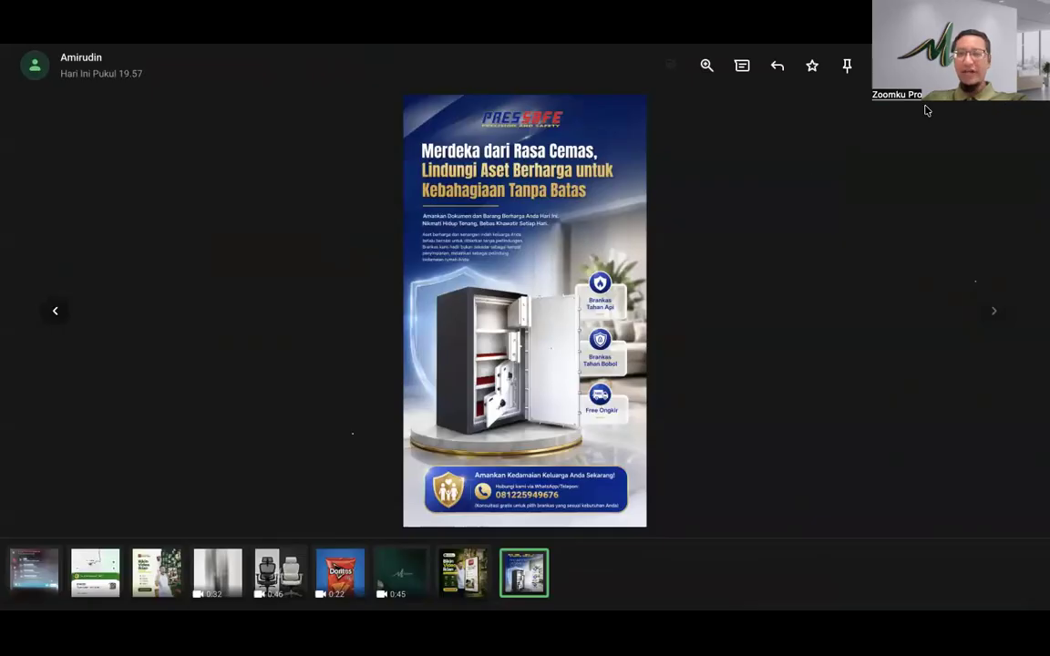
# Step: Close the full-size PresSafe poster view
pyautogui.click(658, 356)
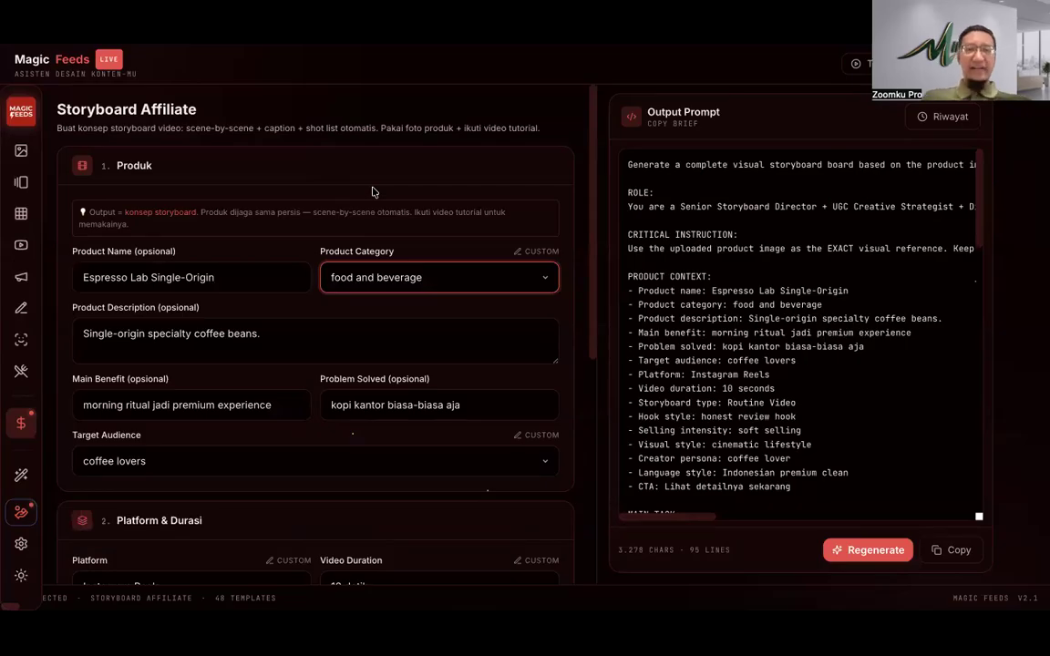
# Step: Switch the product category to a custom entry and type 'safety tool'
pyautogui.click(452, 282)
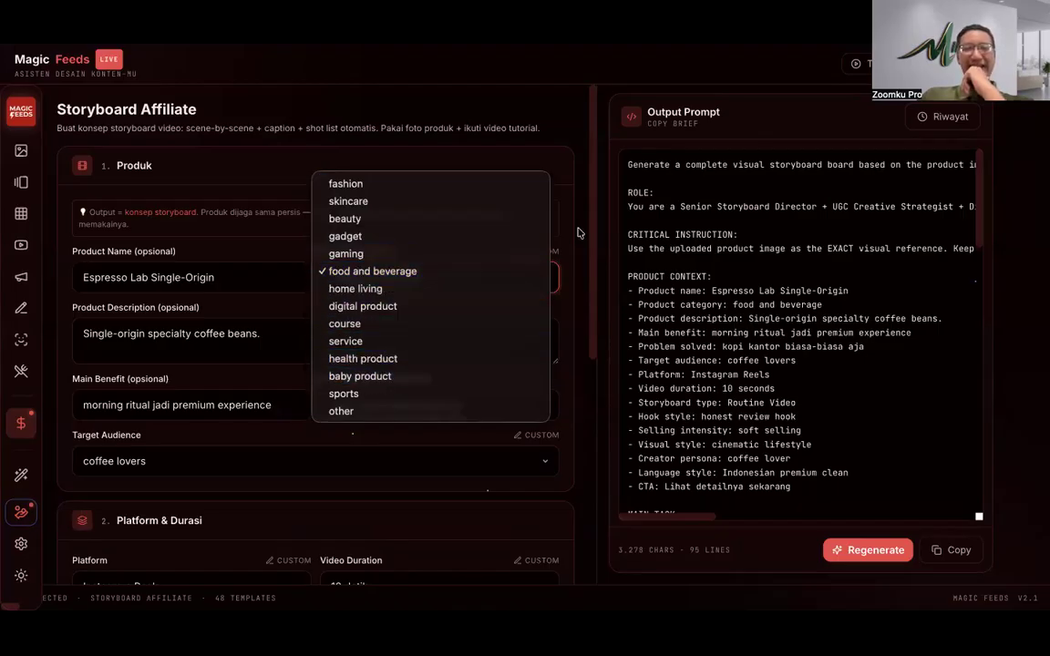
pyautogui.click(556, 288)
pyautogui.click(538, 254)
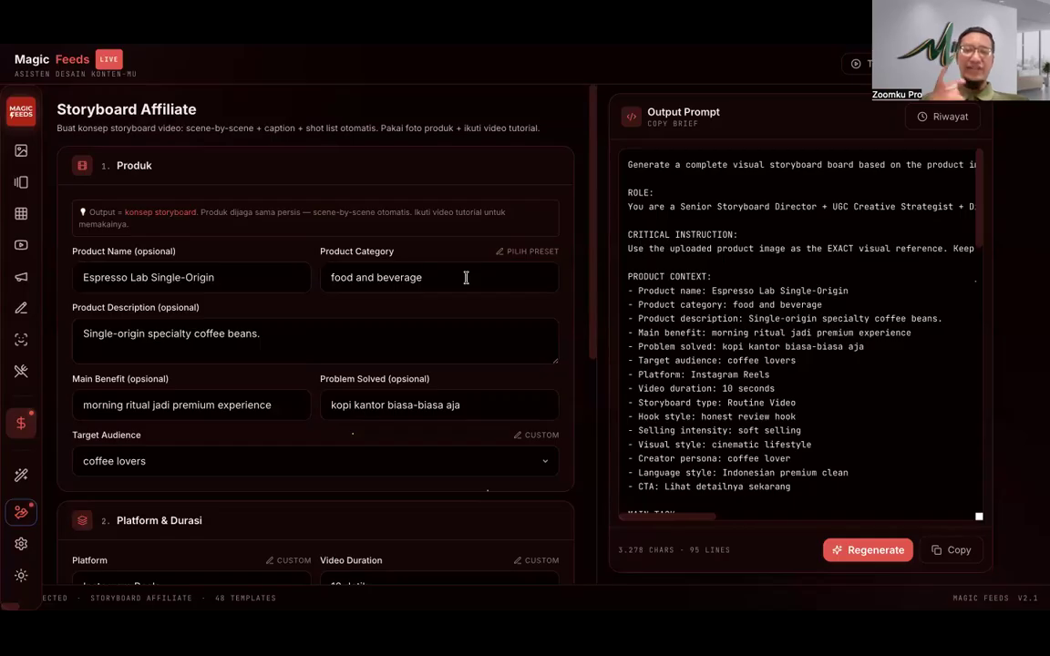
pyautogui.click(448, 277)
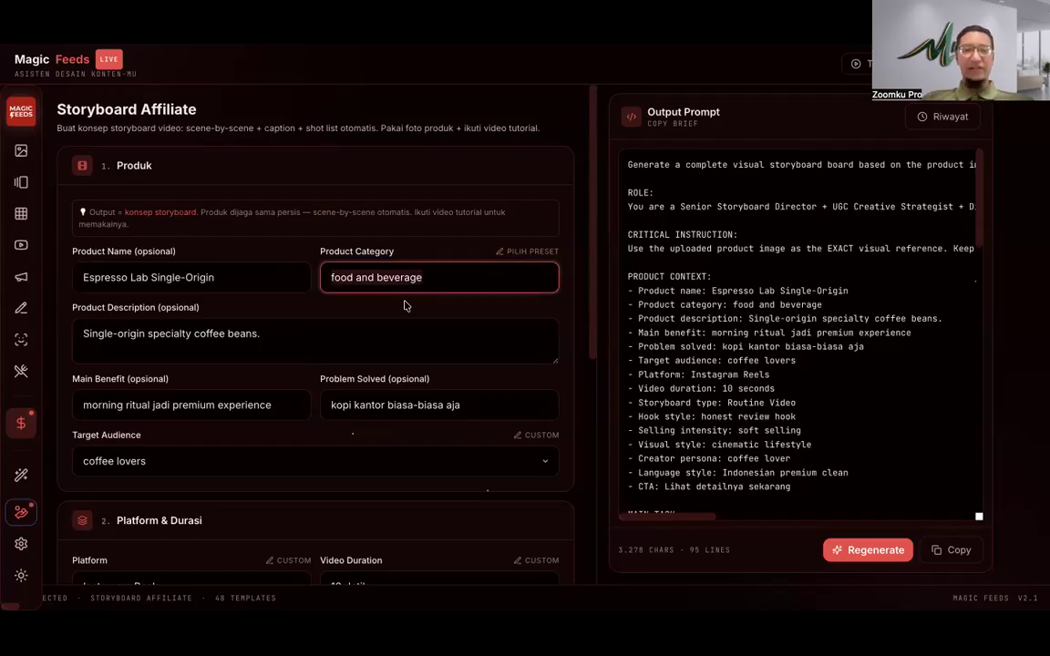
pyautogui.write('safe')
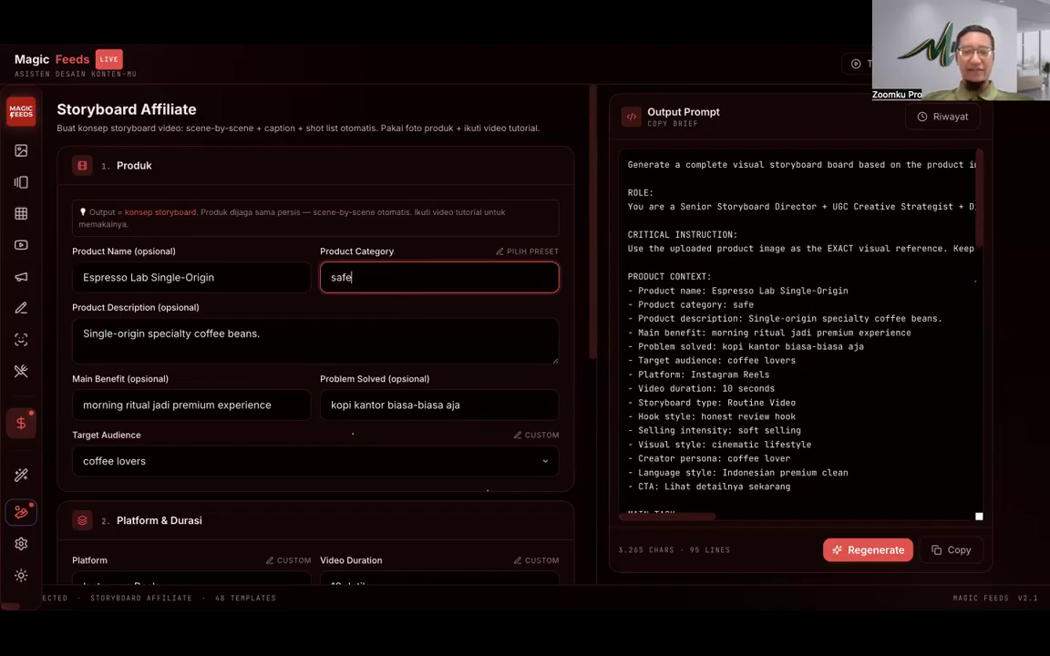
pyautogui.write('ty tools')
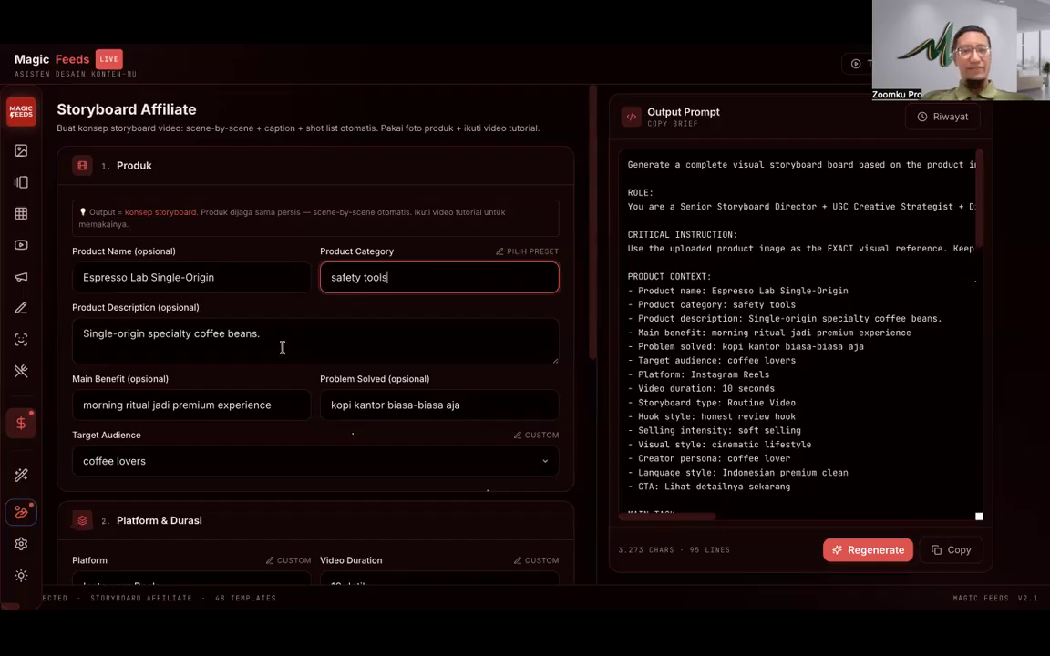
# Step: Erase the old coffee product name and change the category text to 'Safety'
pyautogui.click(257, 277)
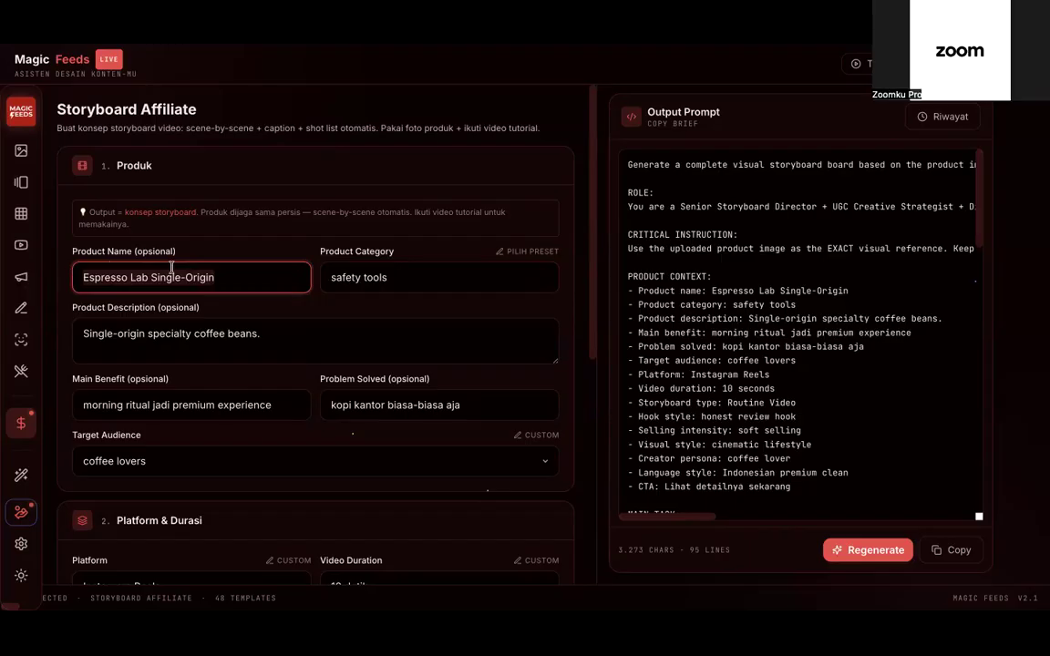
pyautogui.hotkey('ctrl', 'a')
pyautogui.press('BackSpace')
pyautogui.click(362, 271)
pyautogui.hotkey('ctrl', 'a')
pyautogui.write('Safety')
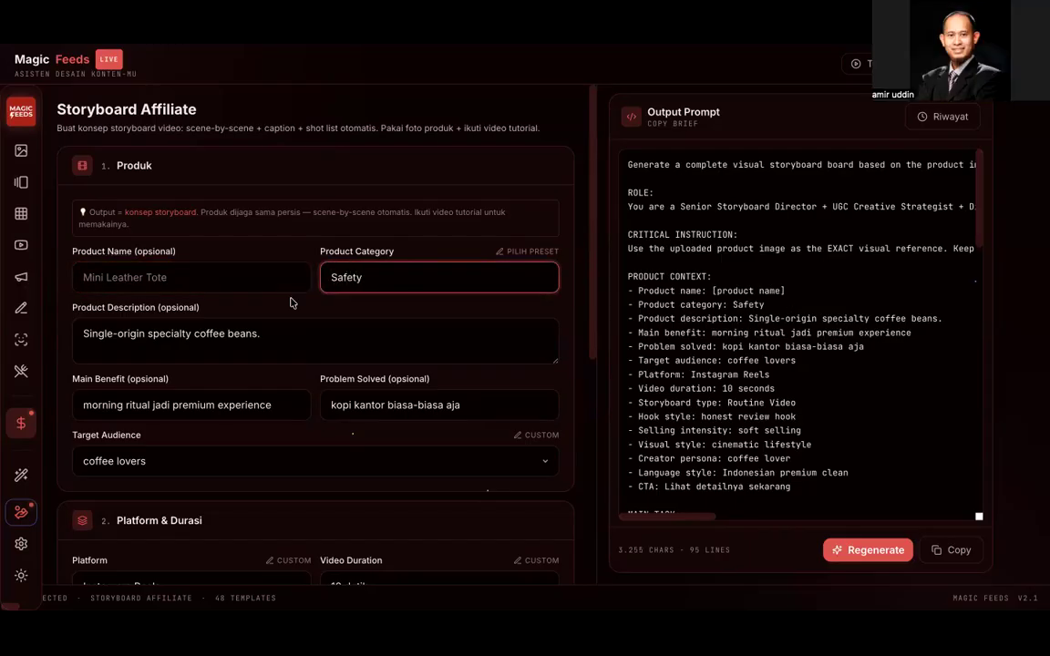
pyautogui.click(264, 273)
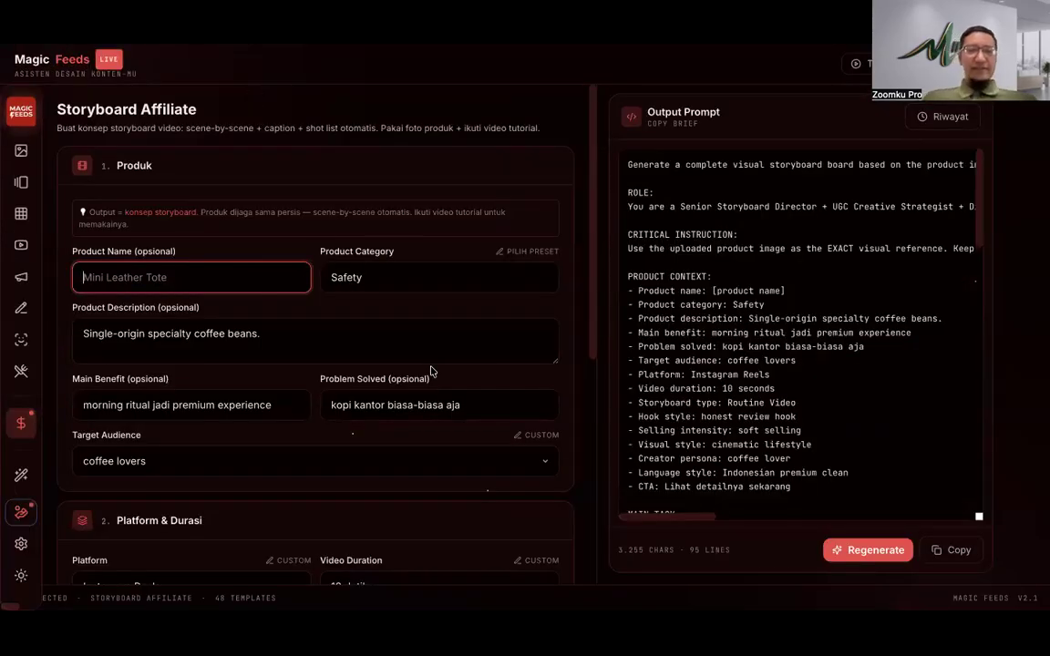
# Step: Enter 'Brankas Pressafe' as the product name
pyautogui.write('Bran')
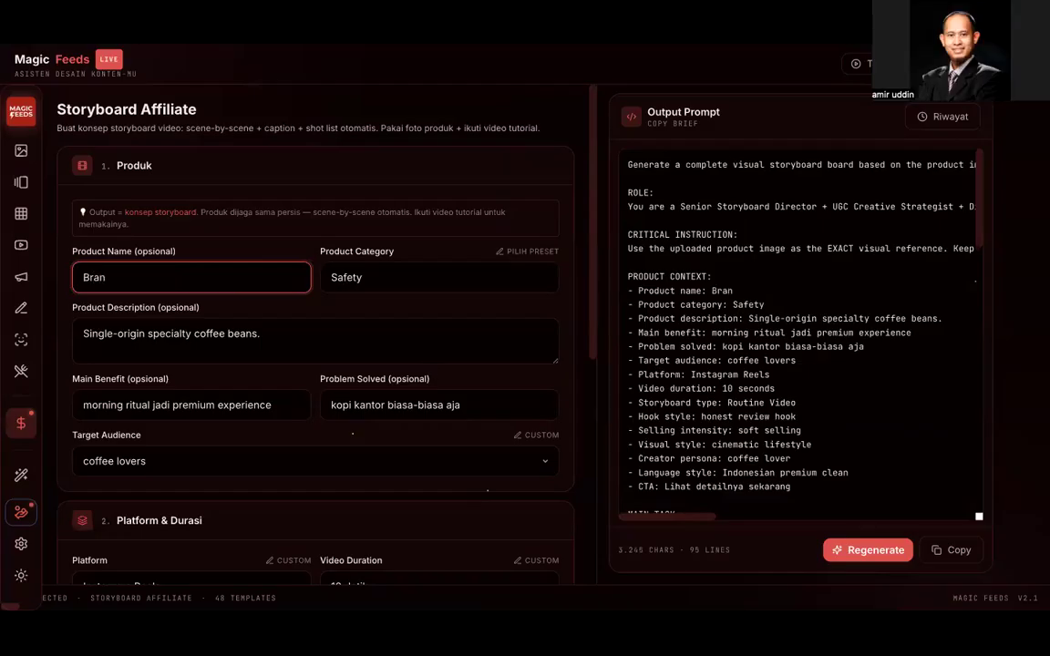
pyautogui.write('kas Pressafe')
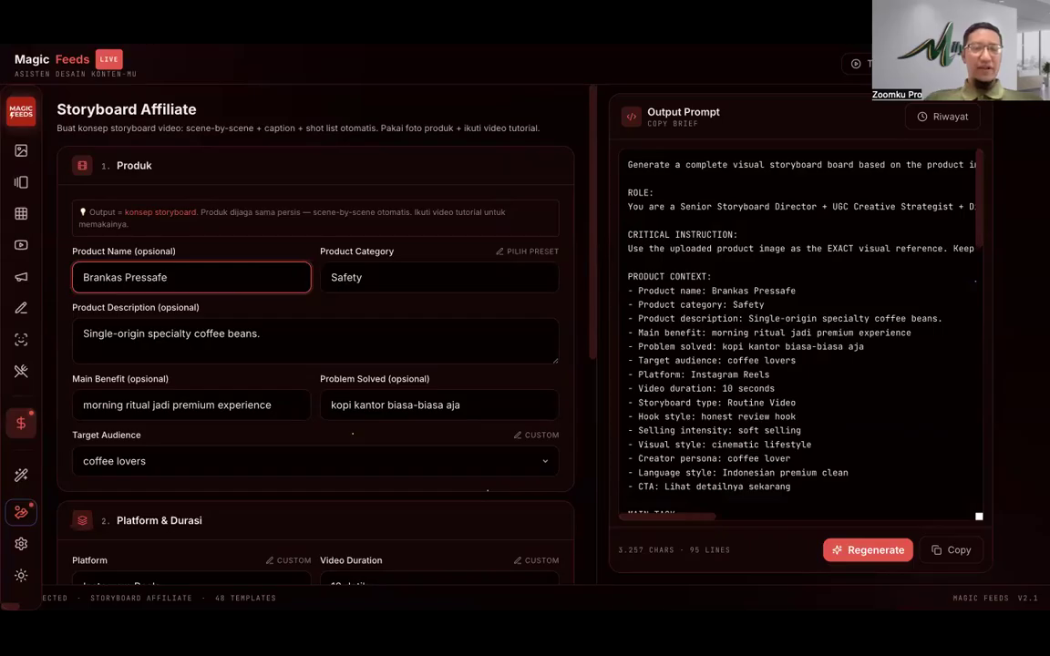
pyautogui.scroll(-1, 352, 301)
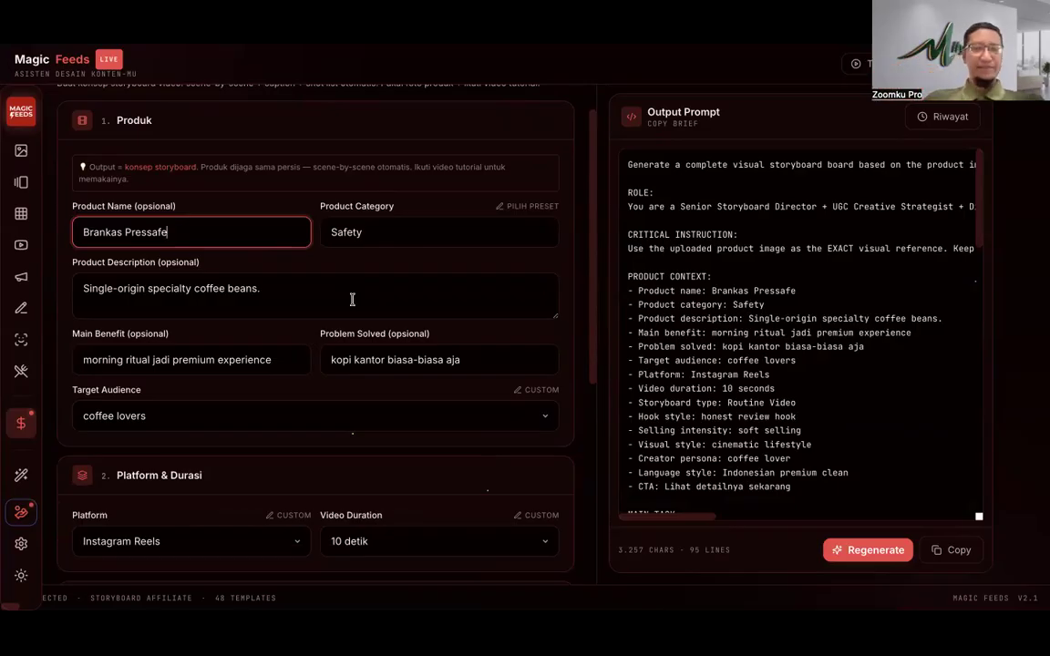
pyautogui.click(240, 301)
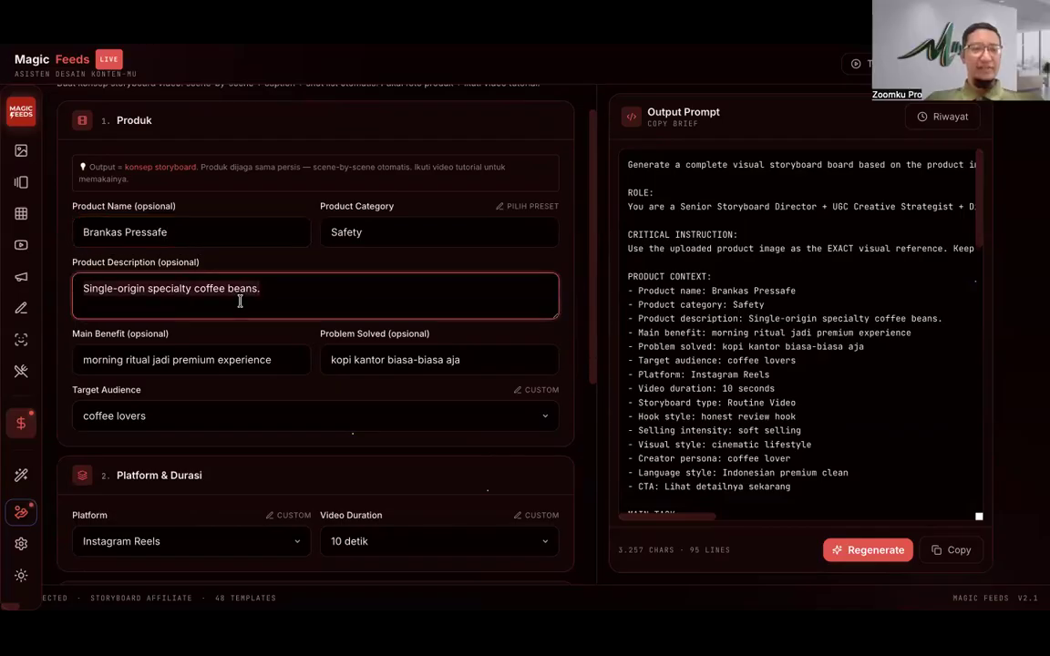
# Step: Replace the coffee description with 'Tahan api, tahan bobol.' and begin the SNI sentence
pyautogui.hotkey('ctrl', 'a')
pyautogui.press('BackSpace')
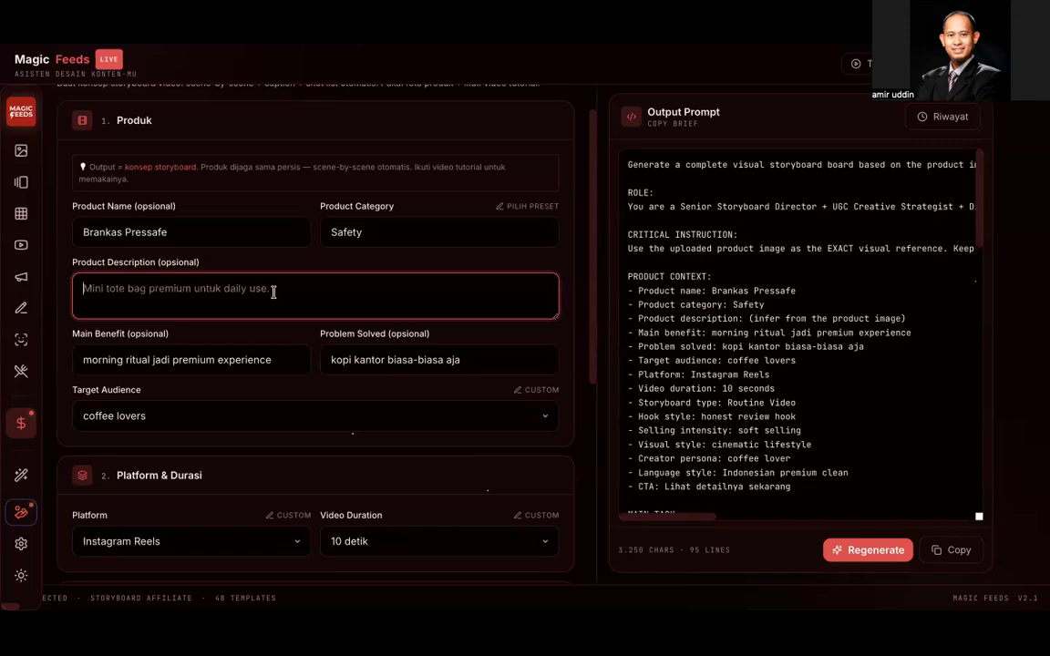
pyautogui.write('Tahan ap')
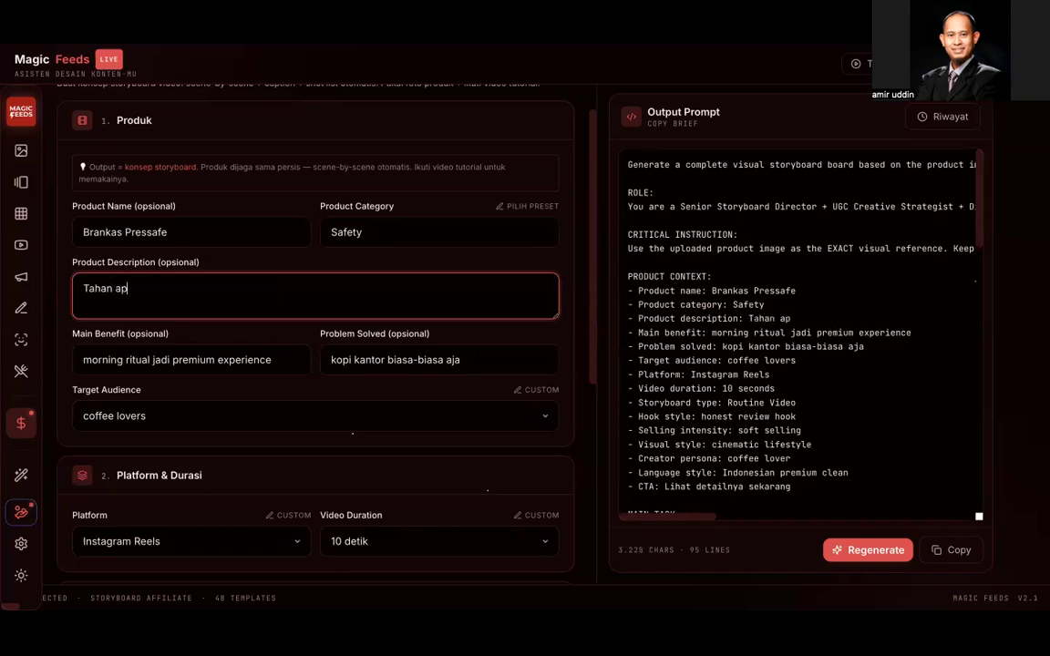
pyautogui.write('i, tahan bobol. te')
pyautogui.press('BackSpace')
pyautogui.press('BackSpace')
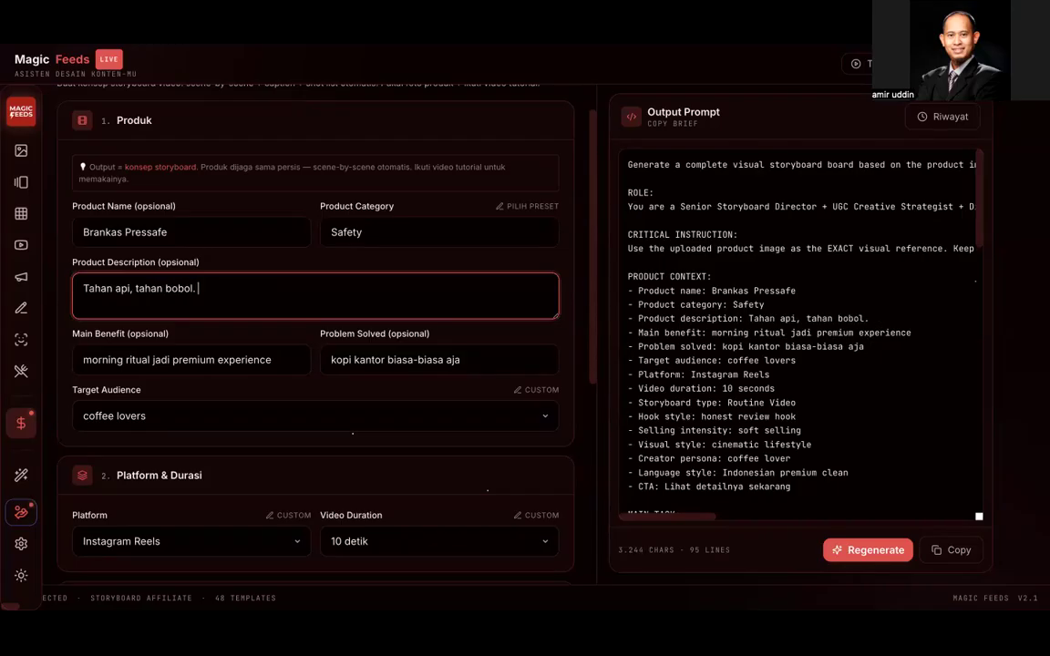
pyautogui.write('Pertama kali')
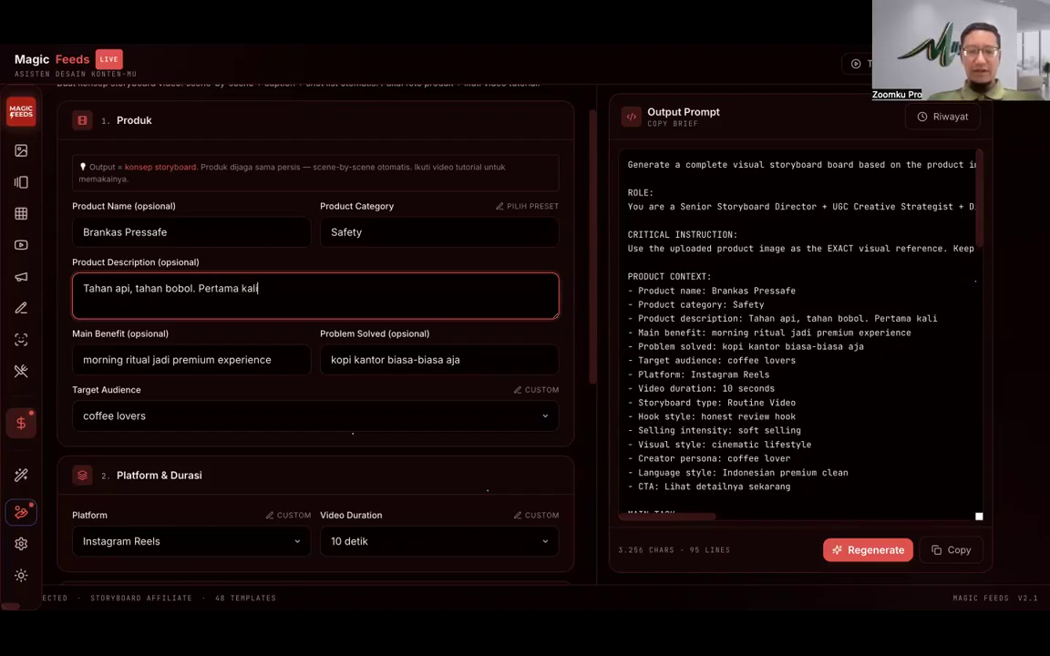
pyautogui.write(' SNI')
pyautogui.press('Left')
pyautogui.press('Left')
pyautogui.press('Left')
pyautogui.press('Left')
pyautogui.press('Left')
pyautogui.press('Left')
pyautogui.press('Left')
pyautogui.press('Left')
pyautogui.press('Left')
pyautogui.press('Left')
pyautogui.press('Left')
pyautogui.press('Left')
pyautogui.press('Left')
pyautogui.press('Left')
pyautogui.press('BackSpace')
pyautogui.write('Produk ')
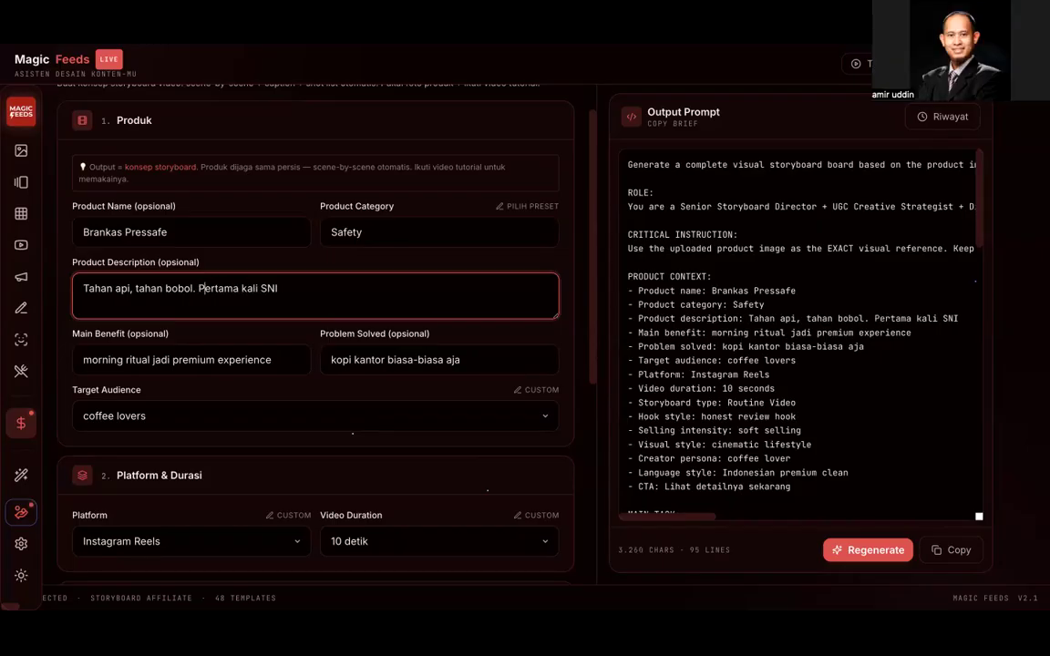
pyautogui.write('keamanan')
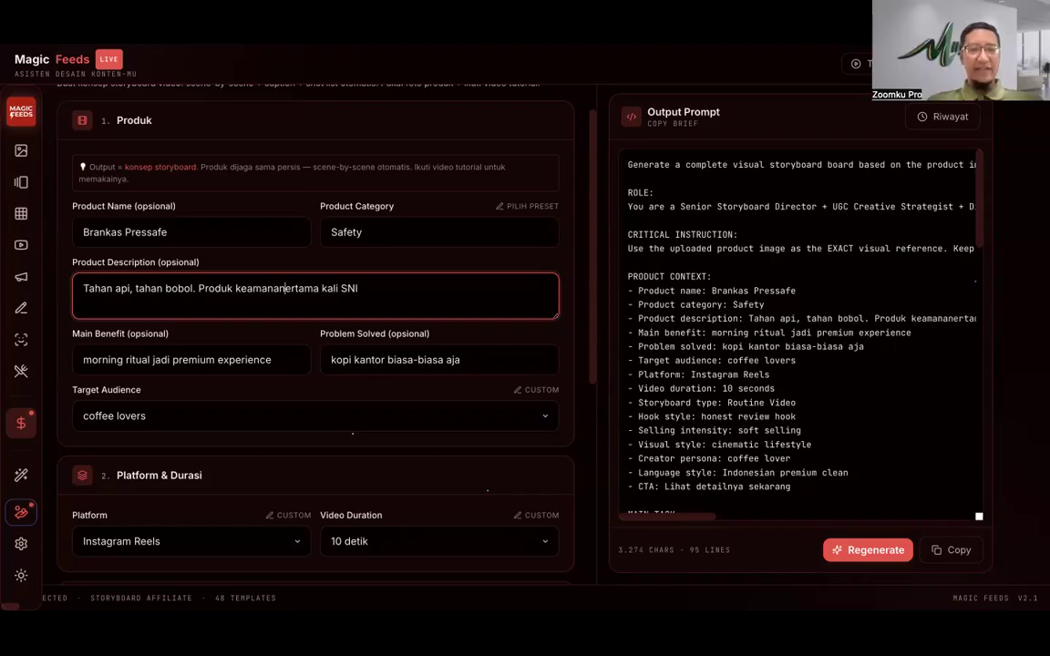
# Step: Finish the description: 'Brankas yang pertama kali SNI di Indonesia. Untuk penyimpanan dokumen, uang atau perhiasan.'
pyautogui.moveTo(285, 288); pyautogui.dragTo(198, 288)
pyautogui.press('BackSpace')
pyautogui.write('Brankas ')
pyautogui.write('yang p')
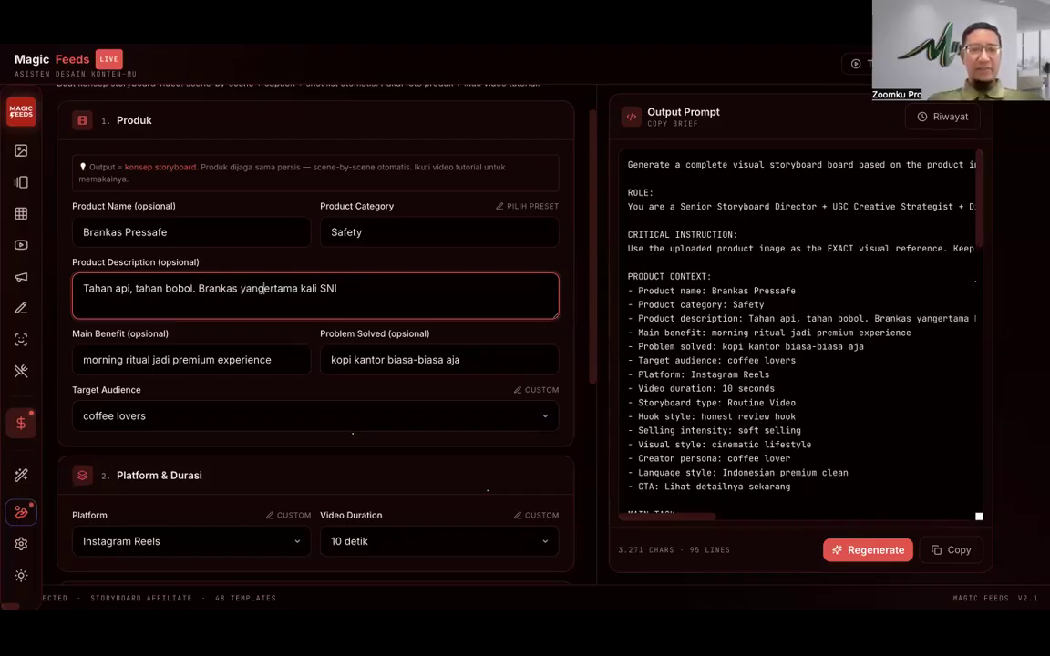
pyautogui.write('ertama kali SNI.')
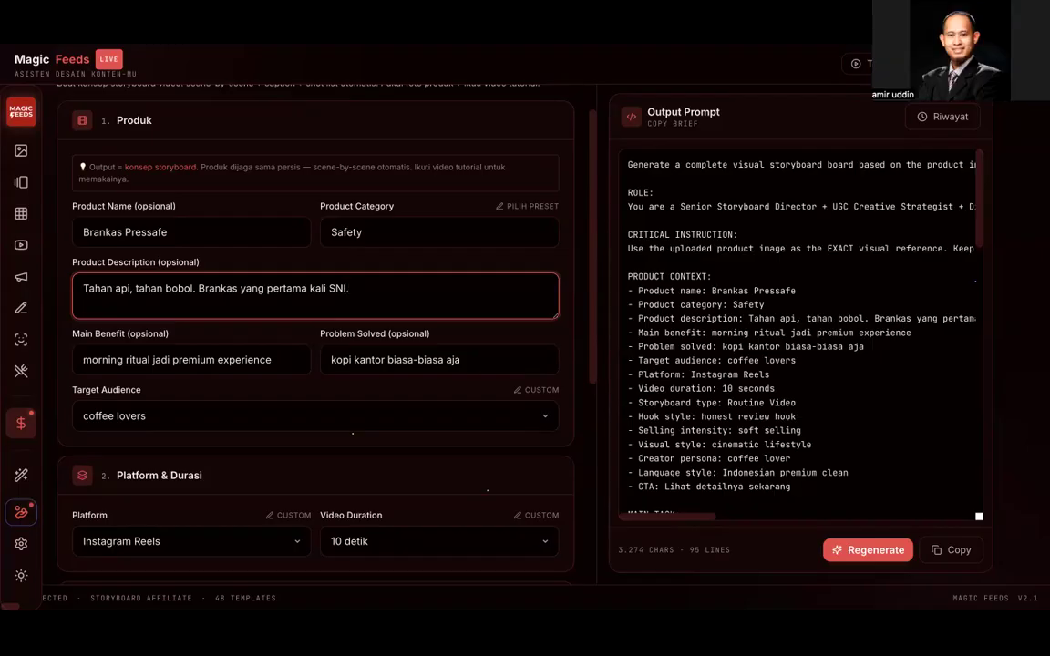
pyautogui.write('di Indonesia')
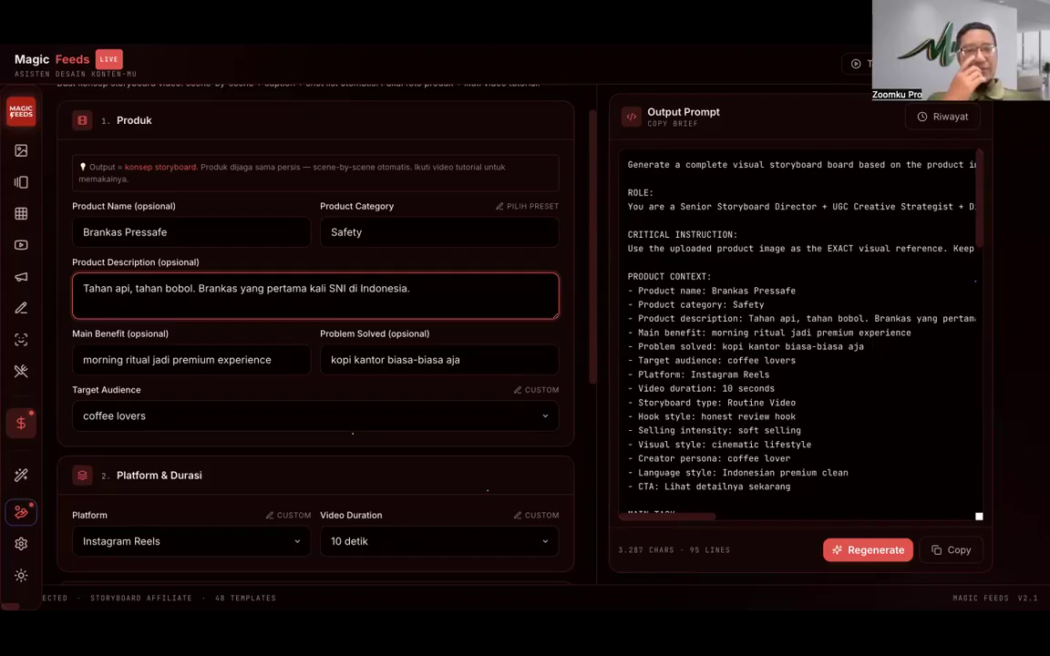
pyautogui.write('.')
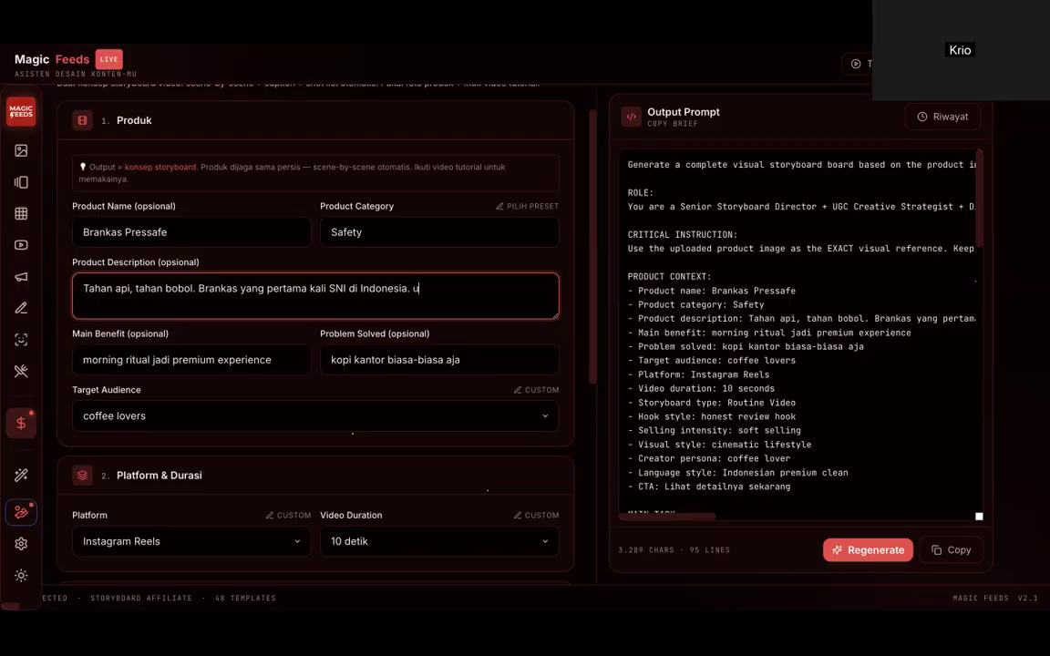
pyautogui.write('Untuk p')
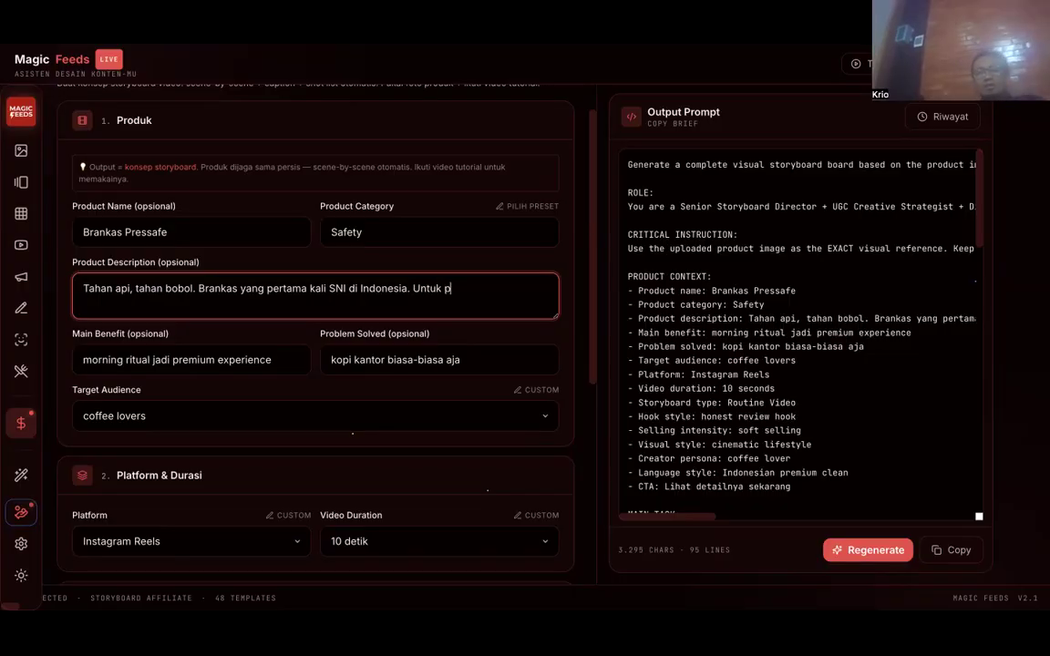
pyautogui.write('enyimpanan do')
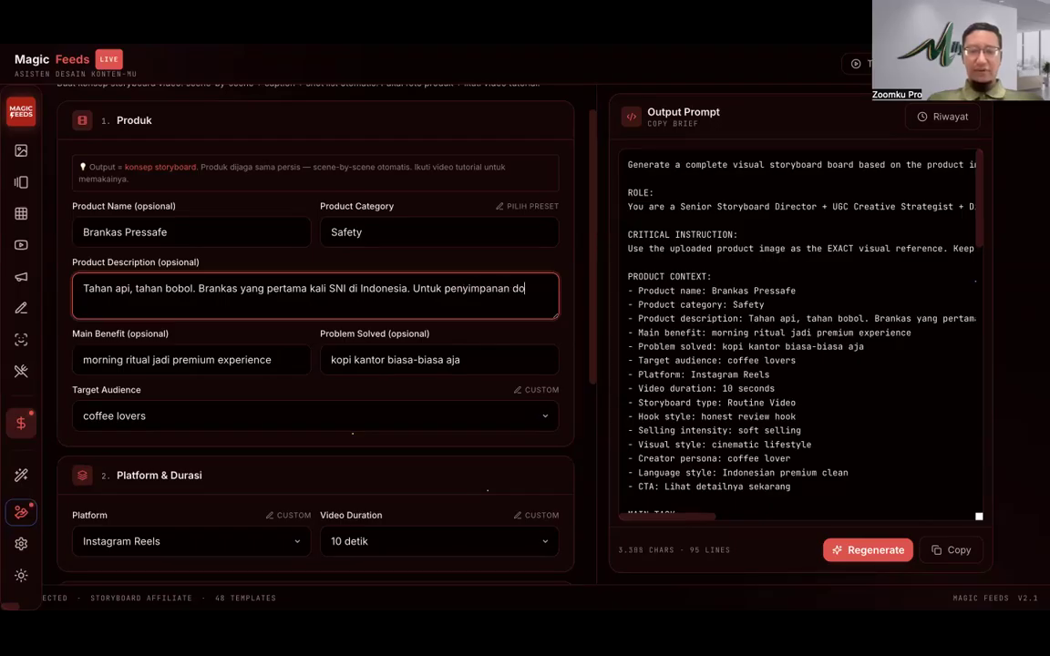
pyautogui.write('kumen, uang ')
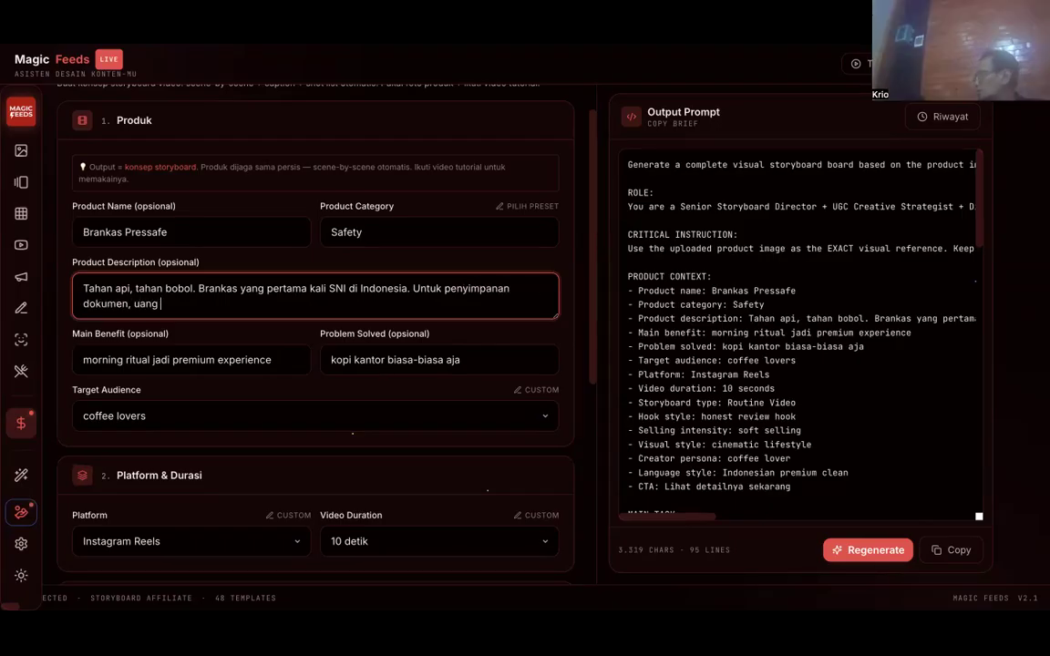
pyautogui.write('atau perhiasa')
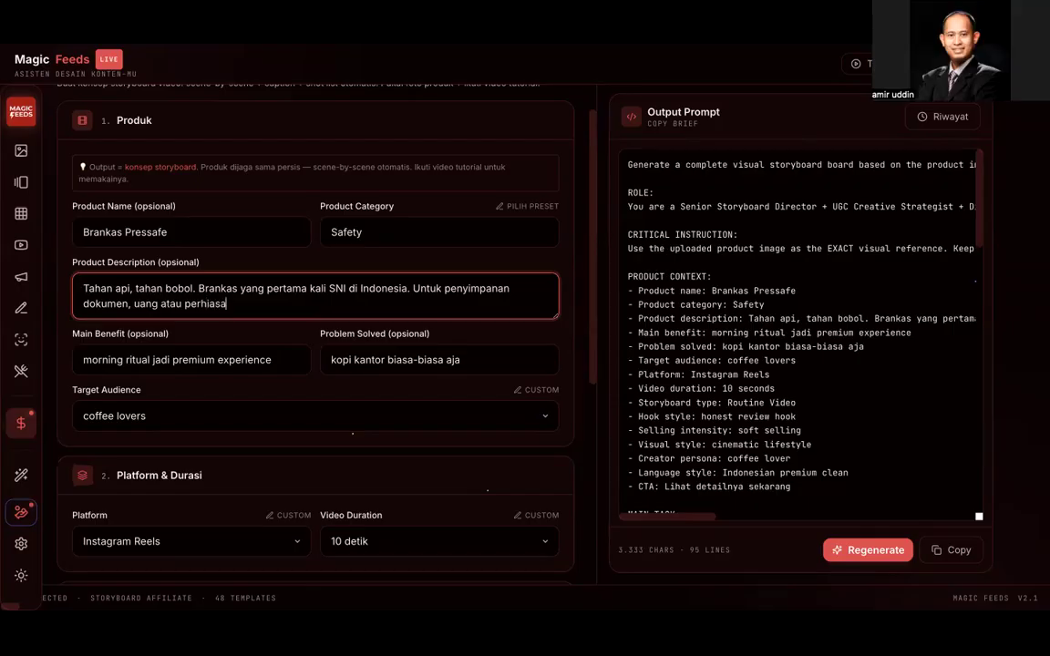
pyautogui.write('n.')
pyautogui.scroll(-3, 278, 273)
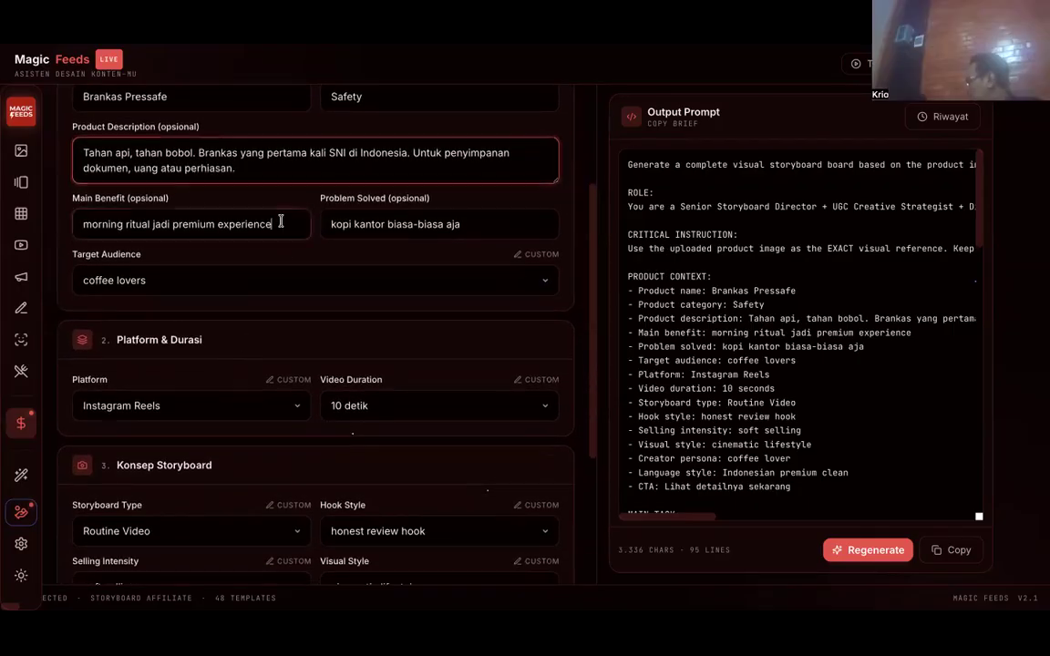
# Step: Clear the main benefit and move the description's 'Tahan api, tahan bobol' sentence into it
pyautogui.click(279, 224)
pyautogui.hotkey('ctrl', 'a')
pyautogui.press('BackSpace')
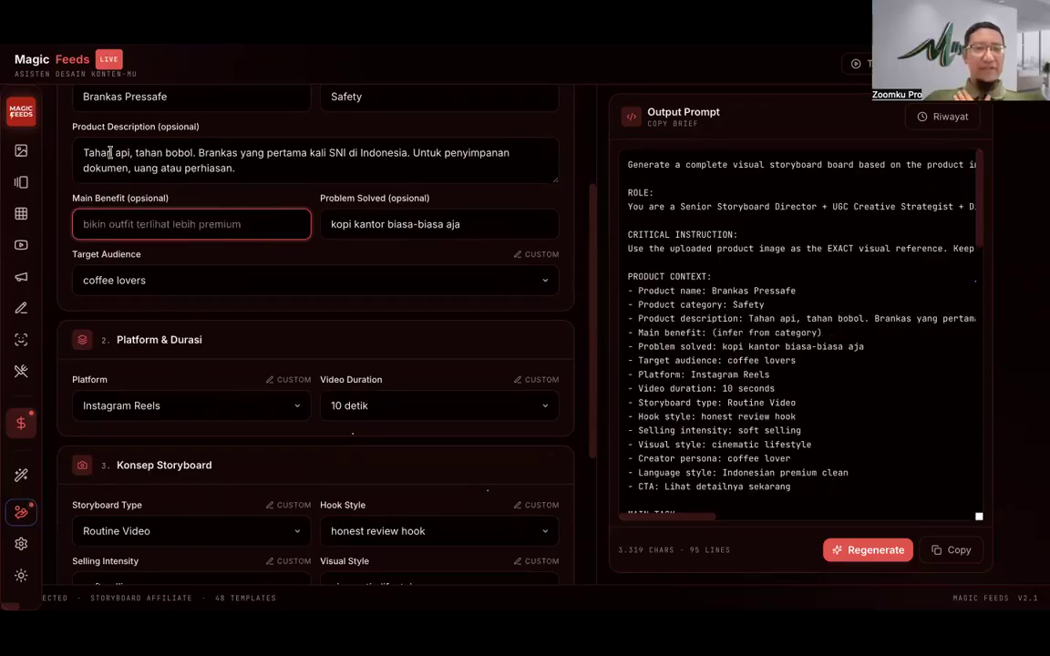
pyautogui.click(197, 153)
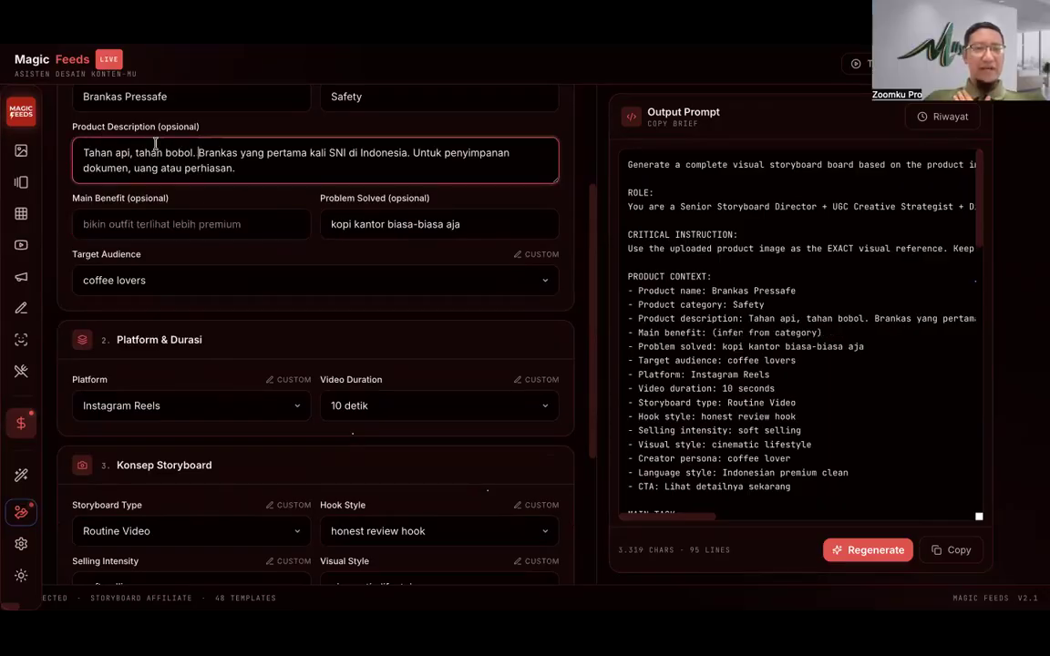
pyautogui.keyDown('shift'); pyautogui.click(84, 152); pyautogui.keyUp('shift')
pyautogui.press('BackSpace')
pyautogui.click(167, 219)
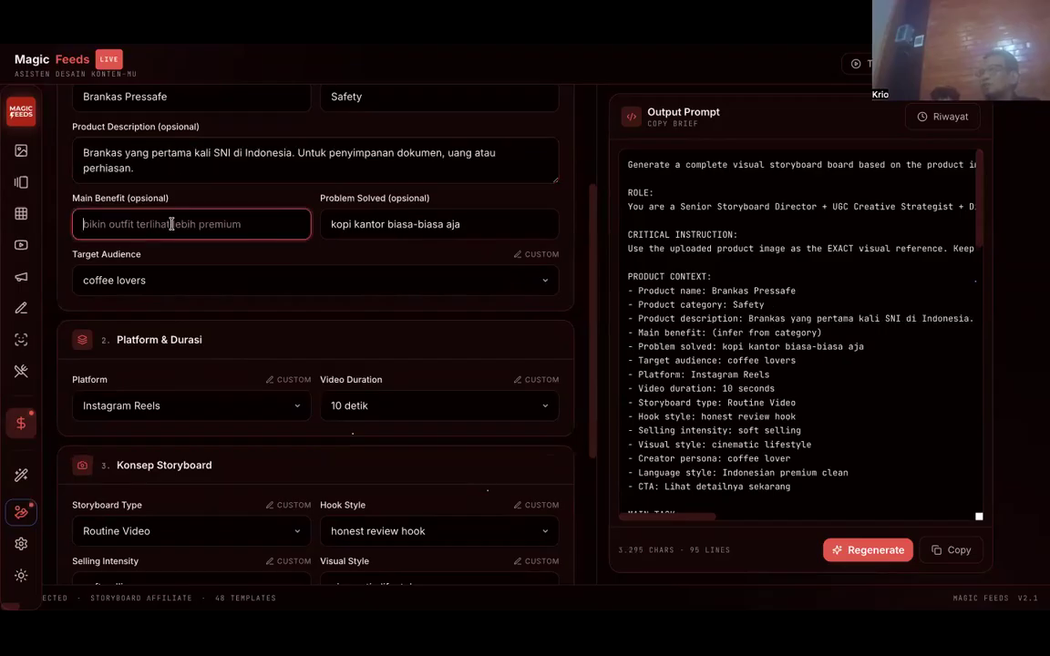
pyautogui.write('Tahan api, tahan bobol.')
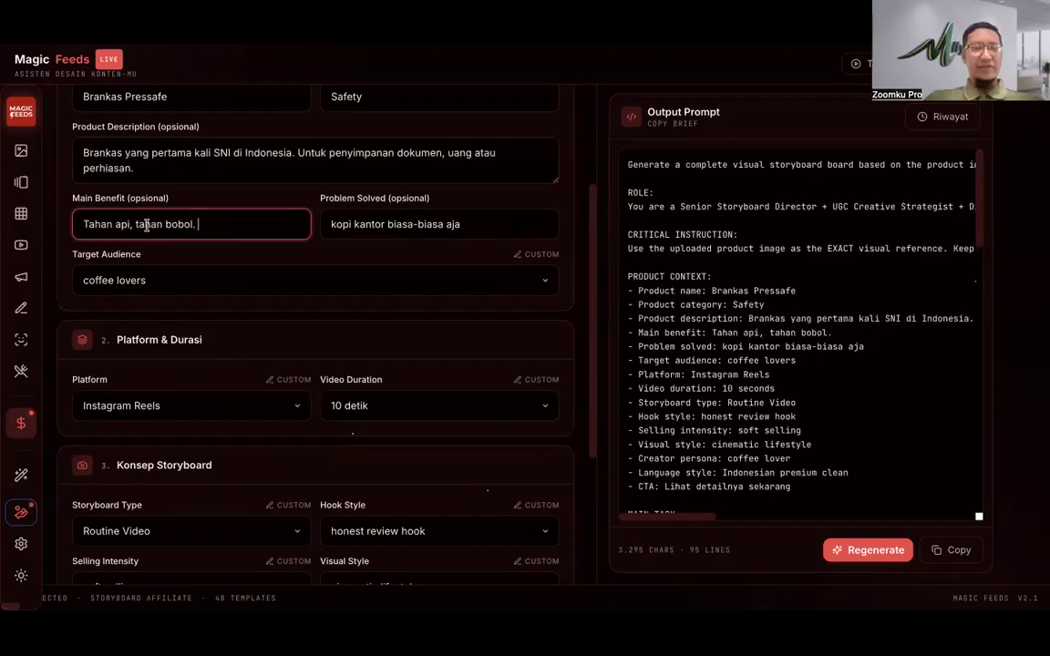
# Step: Capitalise both phrases and join them with an ampersand: 'Tahan Api & Tahan Bobol'
pyautogui.click(139, 225)
pyautogui.press('BackSpace')
pyautogui.write('T')
pyautogui.press('BackSpace')
pyautogui.write('& T')
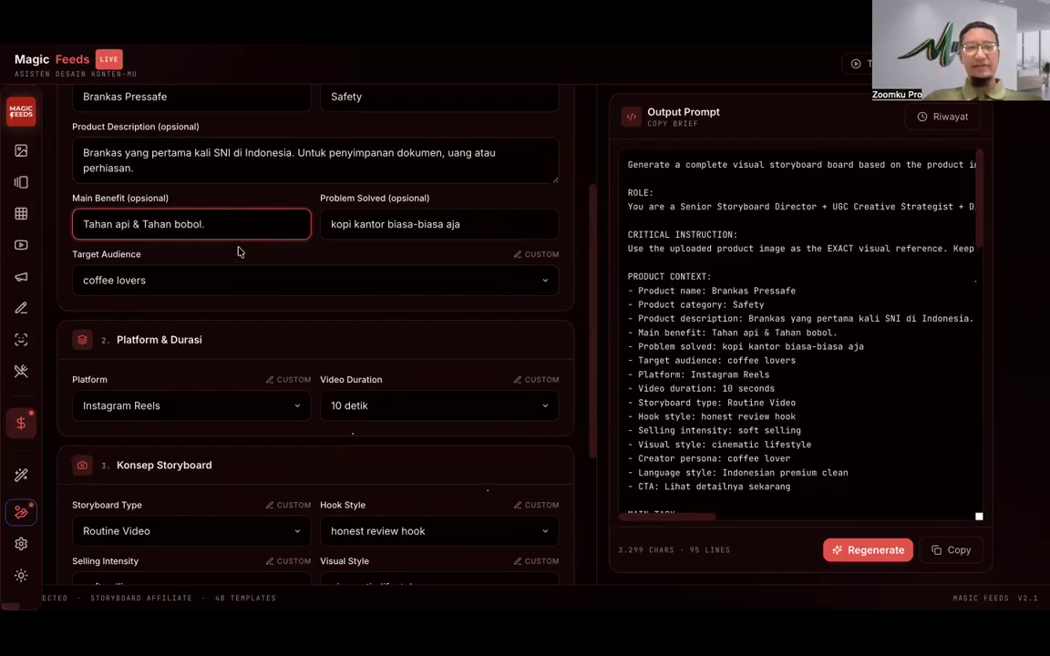
pyautogui.press('BackSpace')
pyautogui.press('BackSpace')
pyautogui.press('BackSpace')
pyautogui.press('BackSpace')
pyautogui.press('BackSpace')
pyautogui.press('BackSpace')
pyautogui.write('Bobol')
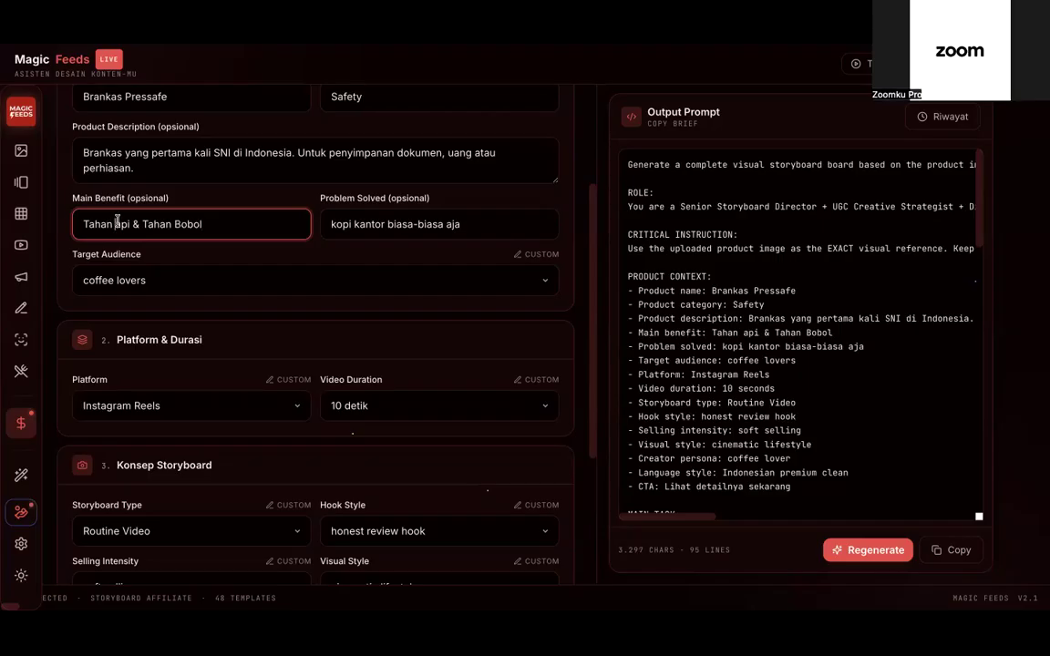
pyautogui.press('BackSpace')
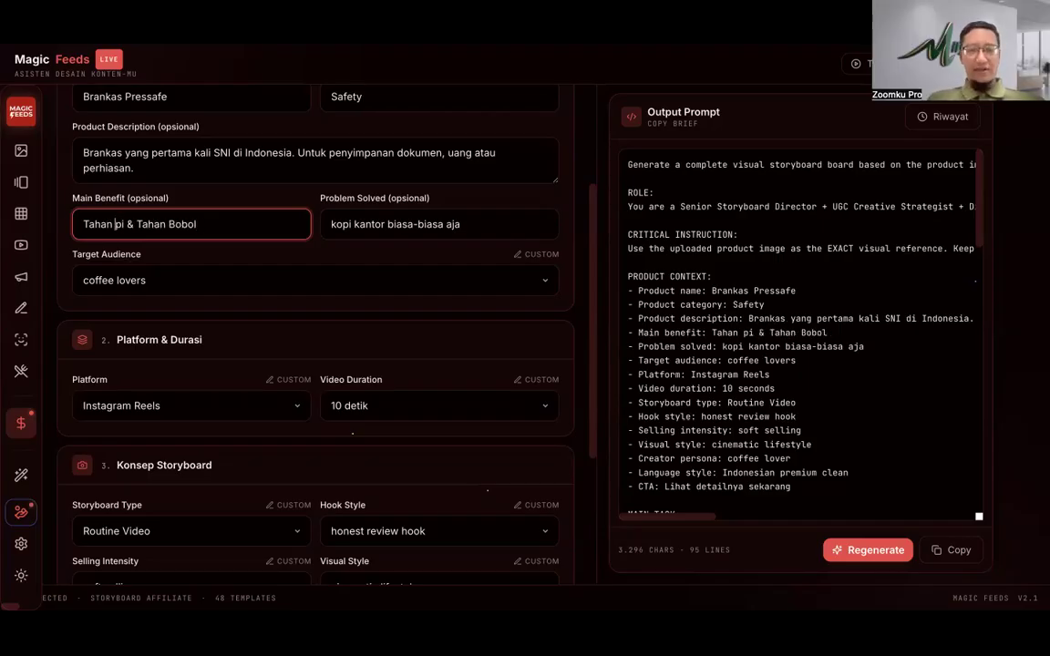
pyautogui.write('A')
pyautogui.click(424, 224)
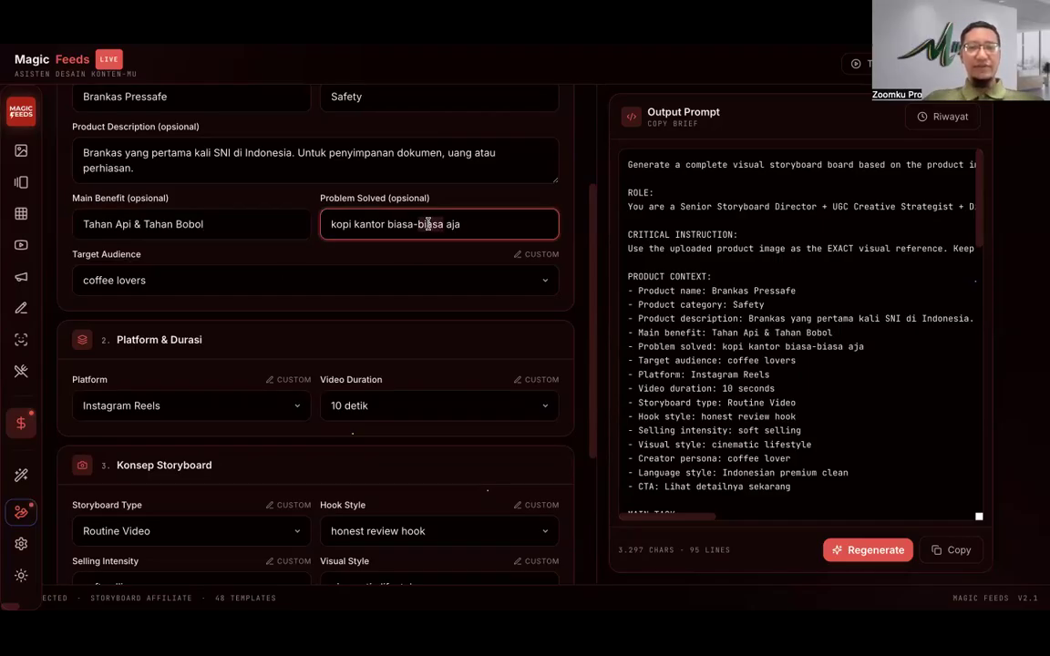
# Step: Set the problem solved to 'Mengamankan Dokumen, Uang & Perhiasan', leaving the audience preset unchanged
pyautogui.hotkey('ctrl', 'a')
pyautogui.press('BackSpace')
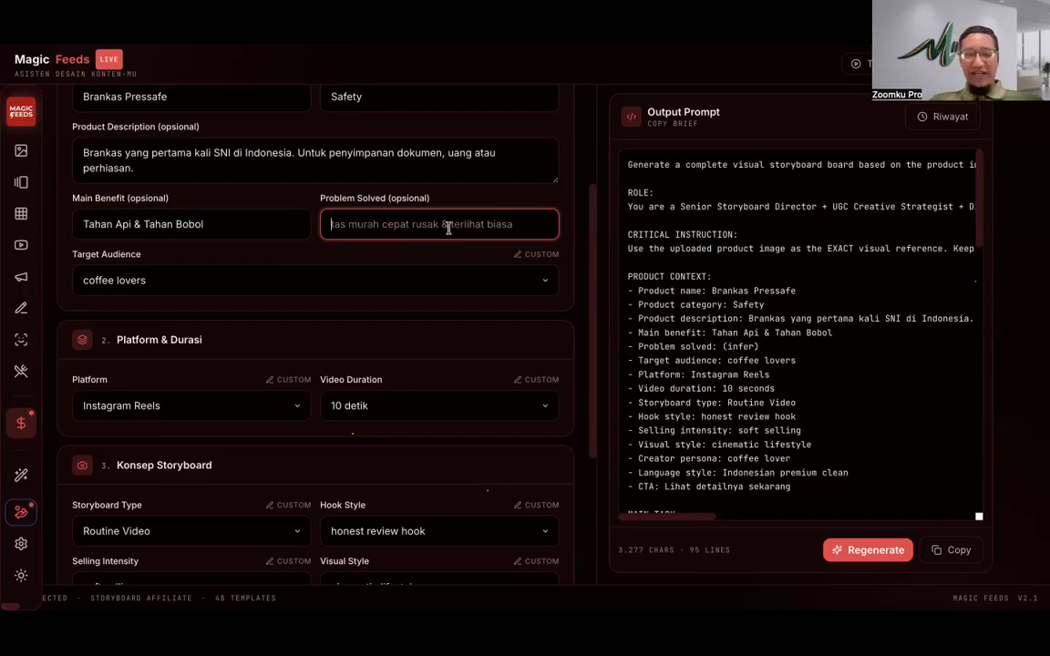
pyautogui.write('Mengamankan')
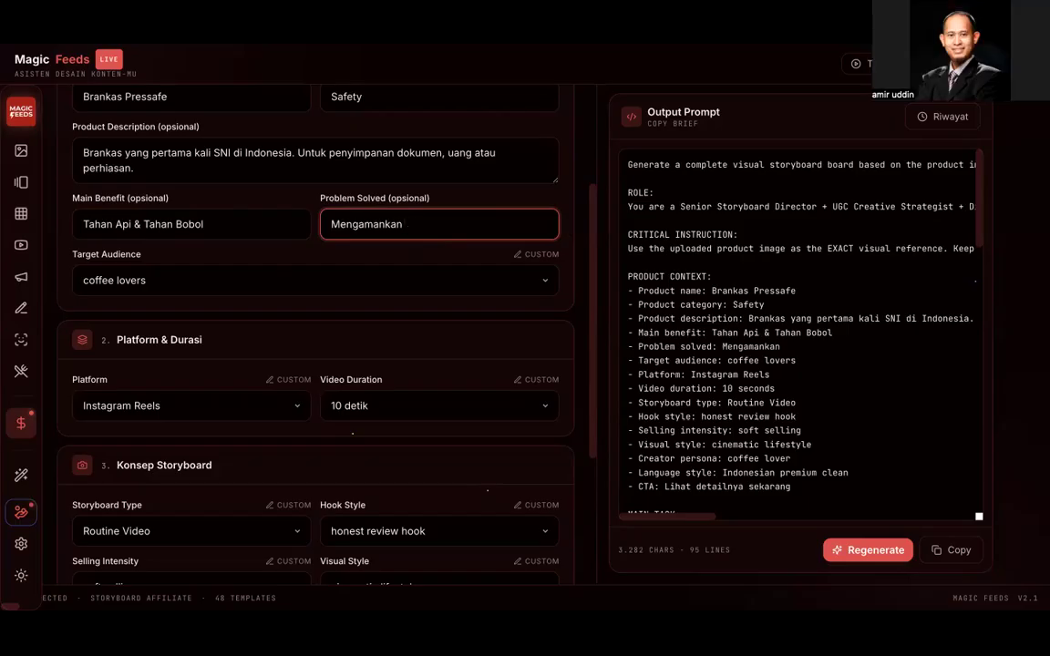
pyautogui.write(' Dokumen')
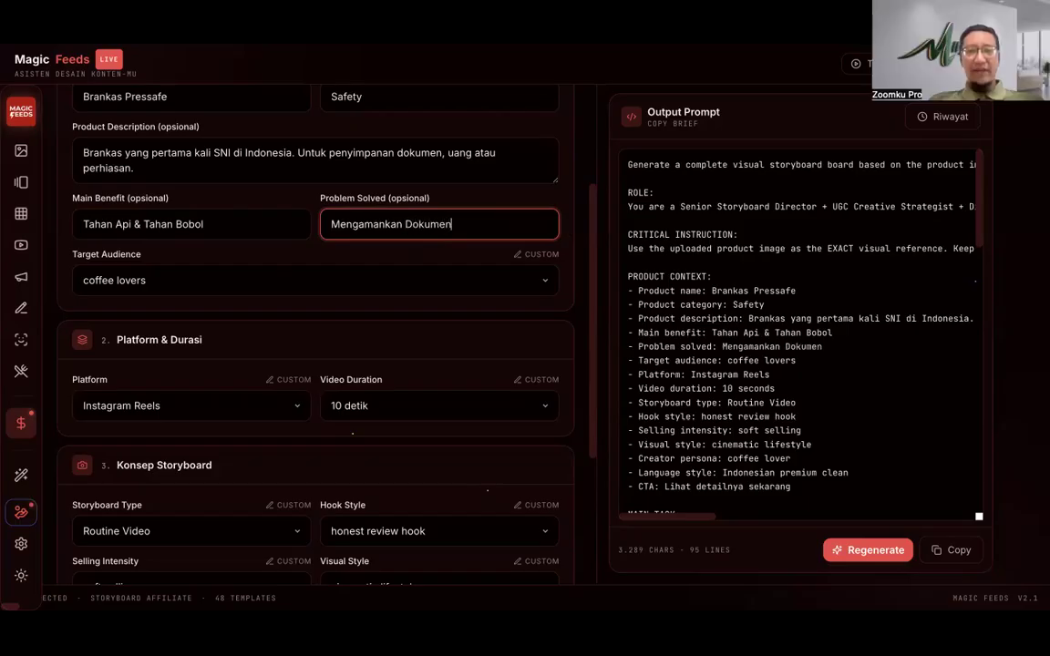
pyautogui.write(', Uang & Perhiasan')
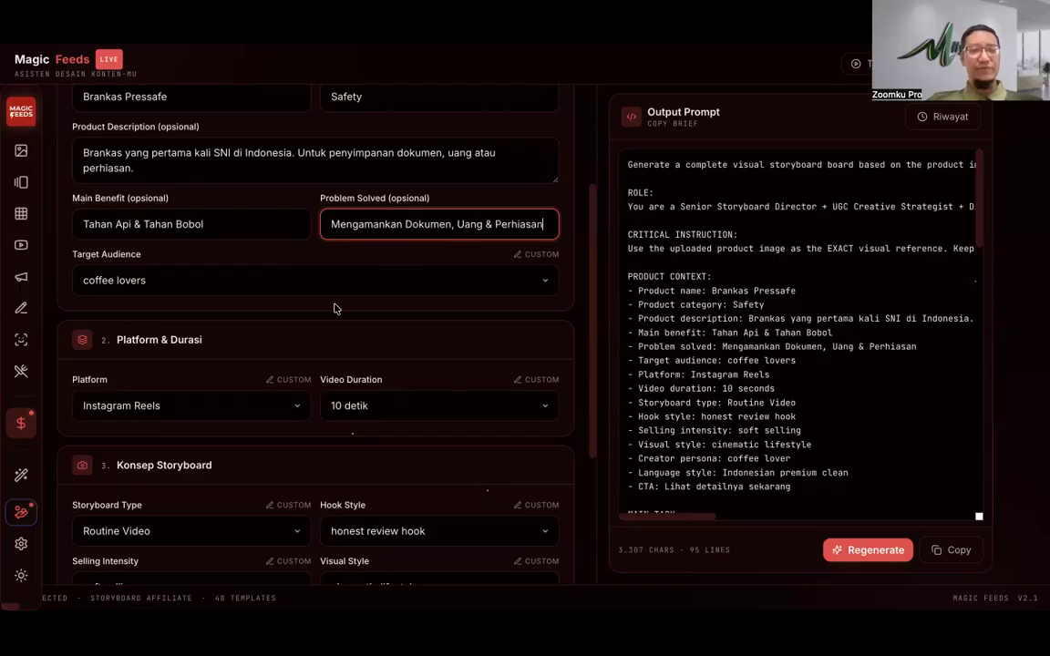
pyautogui.click(307, 282)
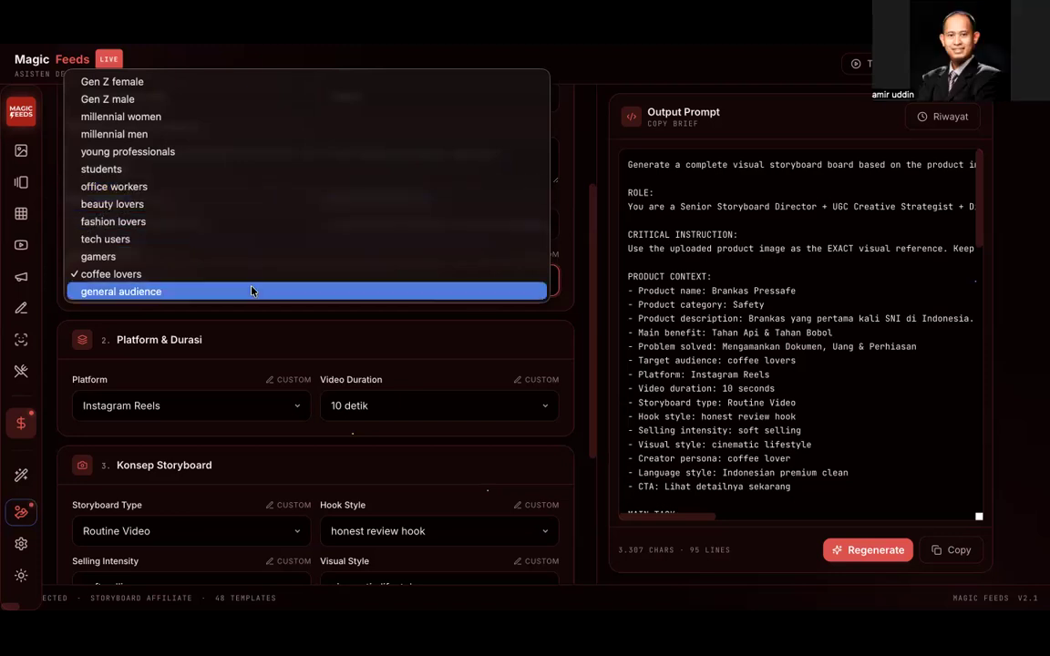
pyautogui.click(337, 319)
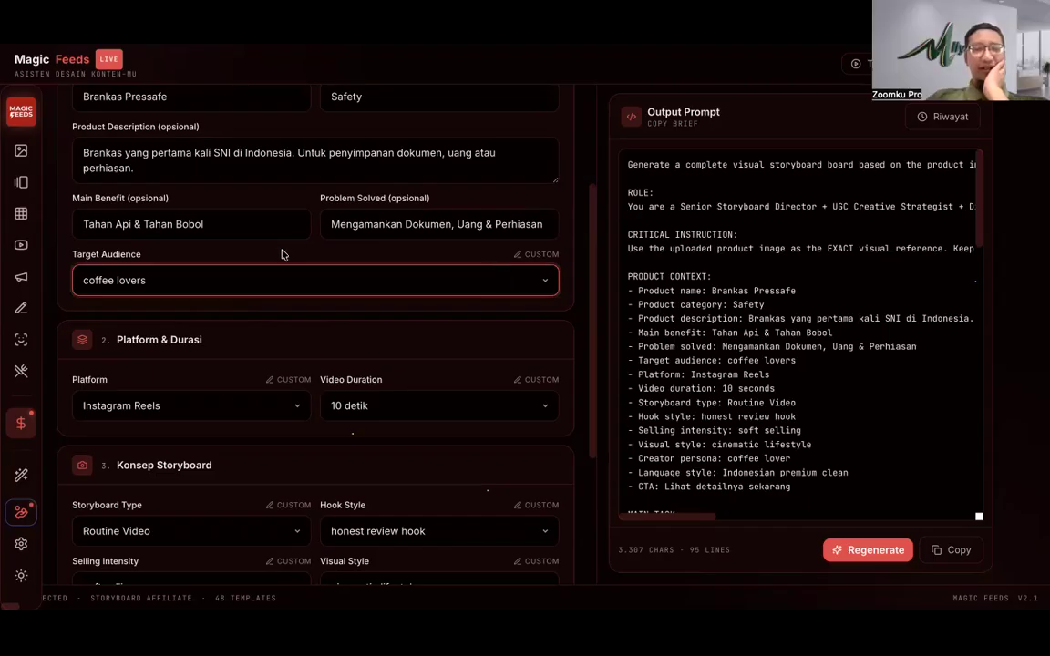
# Step: Switch the target audience to custom and replace 'coffee lovers' with 'Pengusaha, Umur di atas 30, Perkantoran'
pyautogui.click(288, 278)
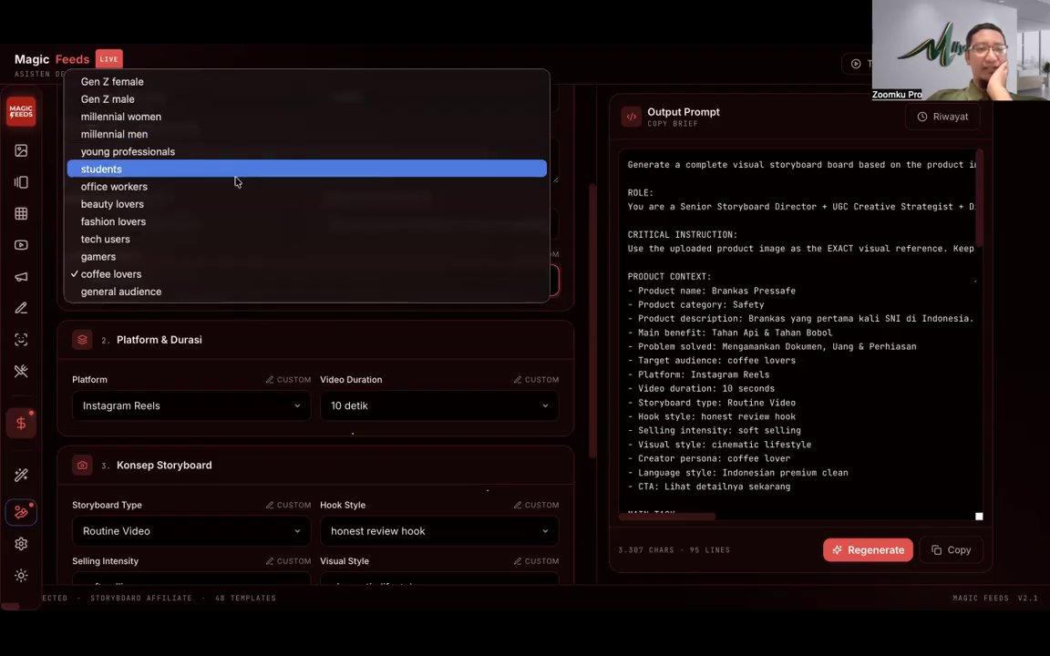
pyautogui.click(368, 314)
pyautogui.click(539, 255)
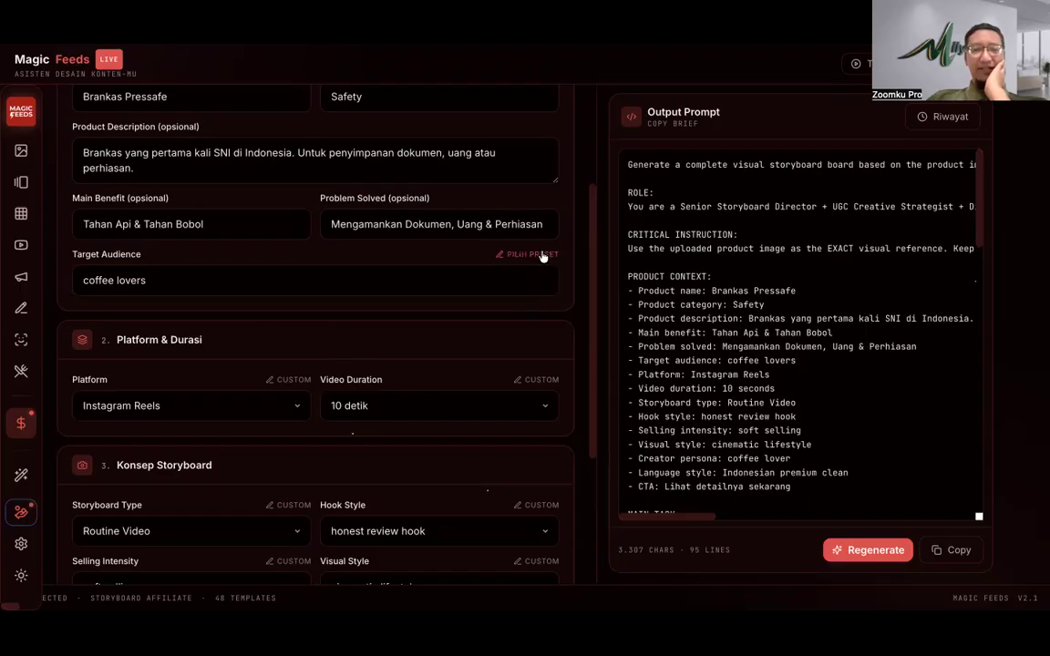
pyautogui.doubleClick(146, 287)
pyautogui.hotkey('ctrl', 'a')
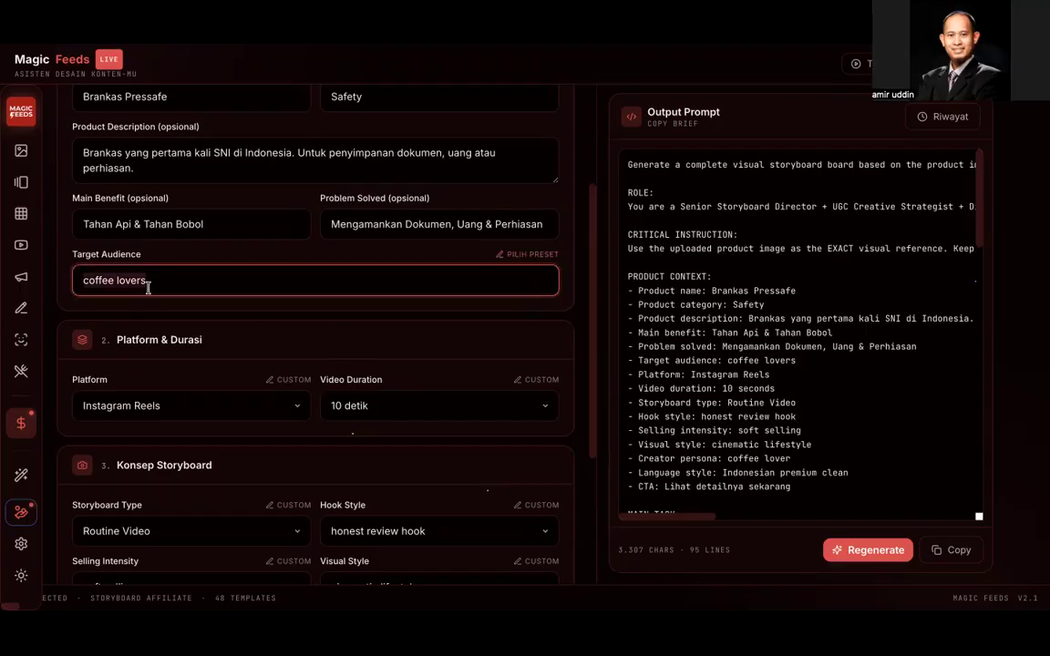
pyautogui.write('Pengusah')
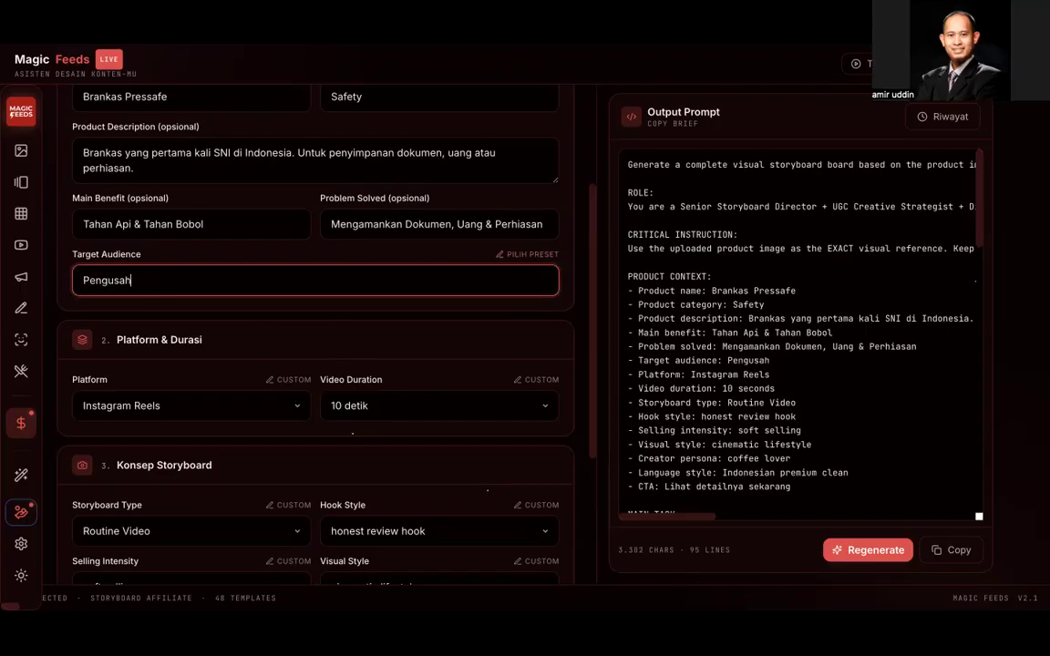
pyautogui.write('a, ')
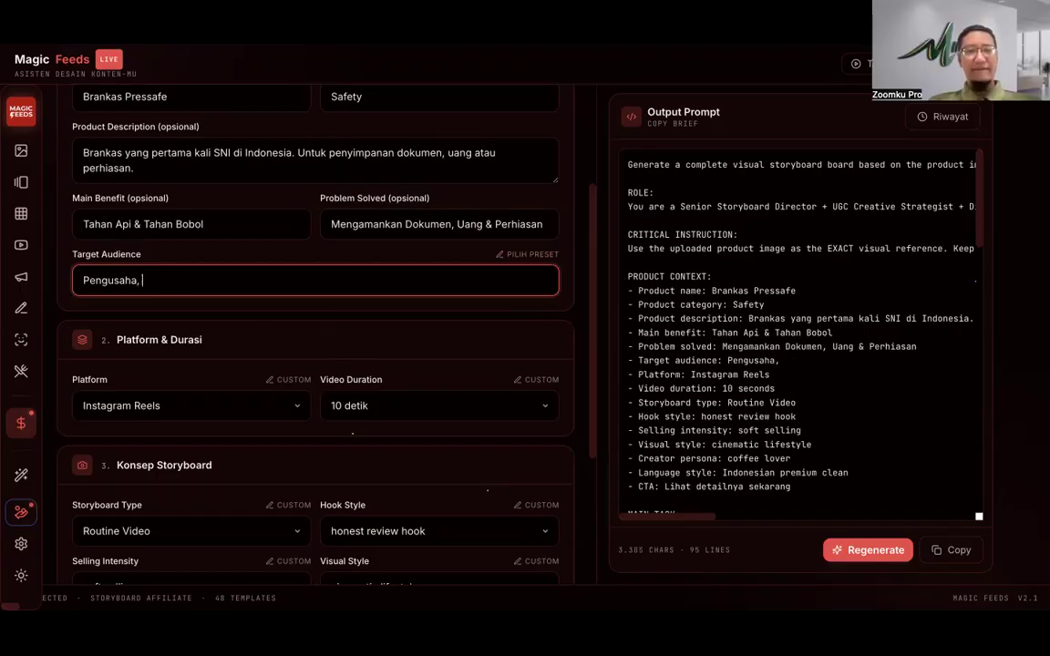
pyautogui.write('Umur')
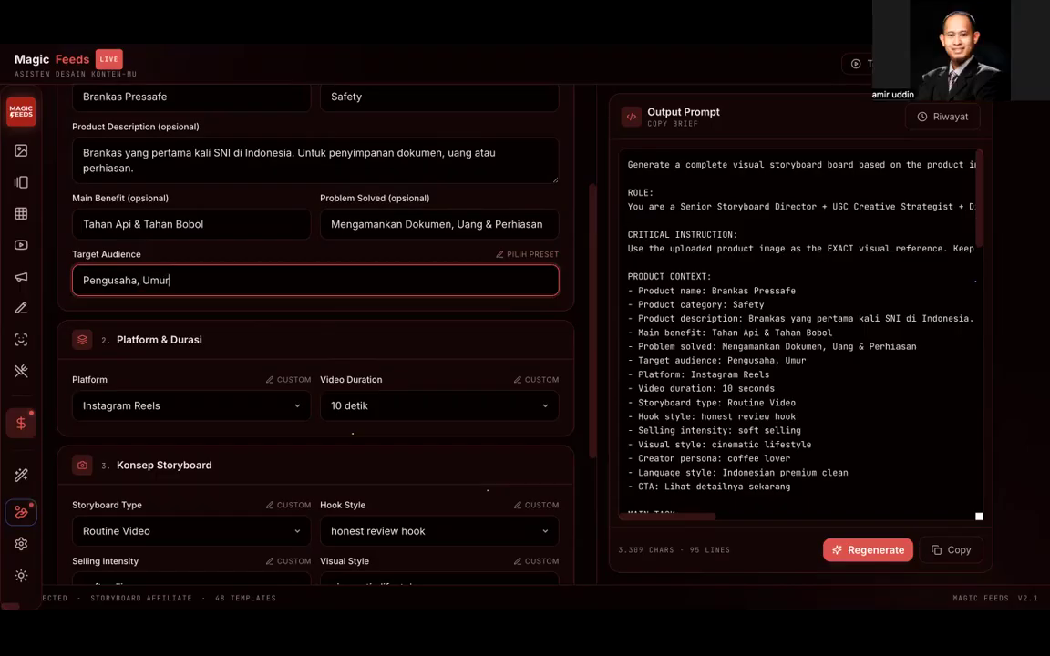
pyautogui.write(' di atas 30')
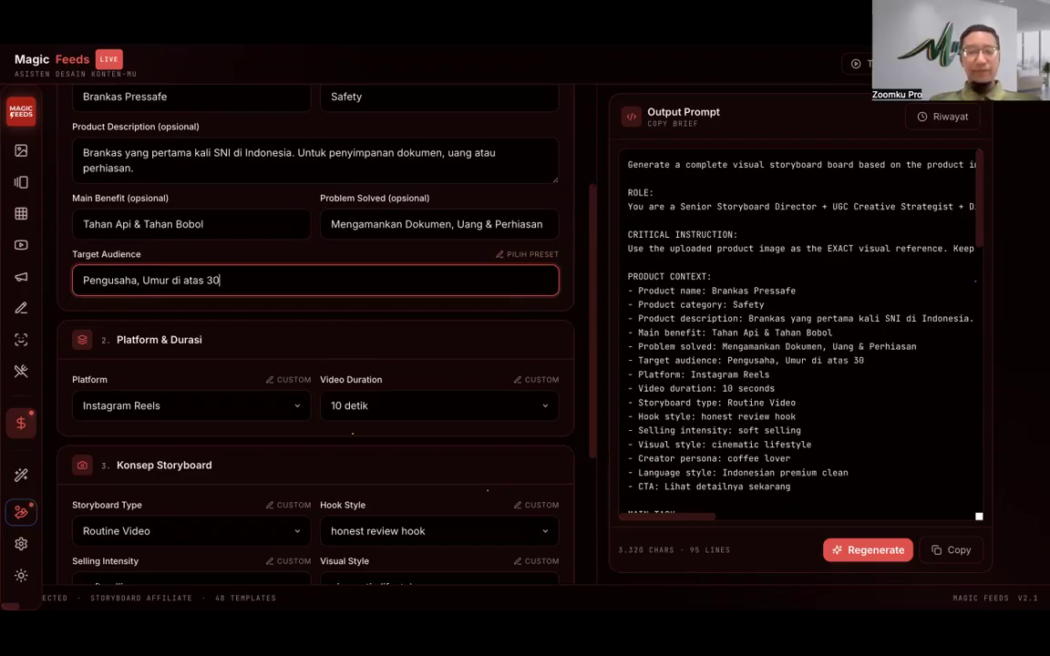
pyautogui.write(',')
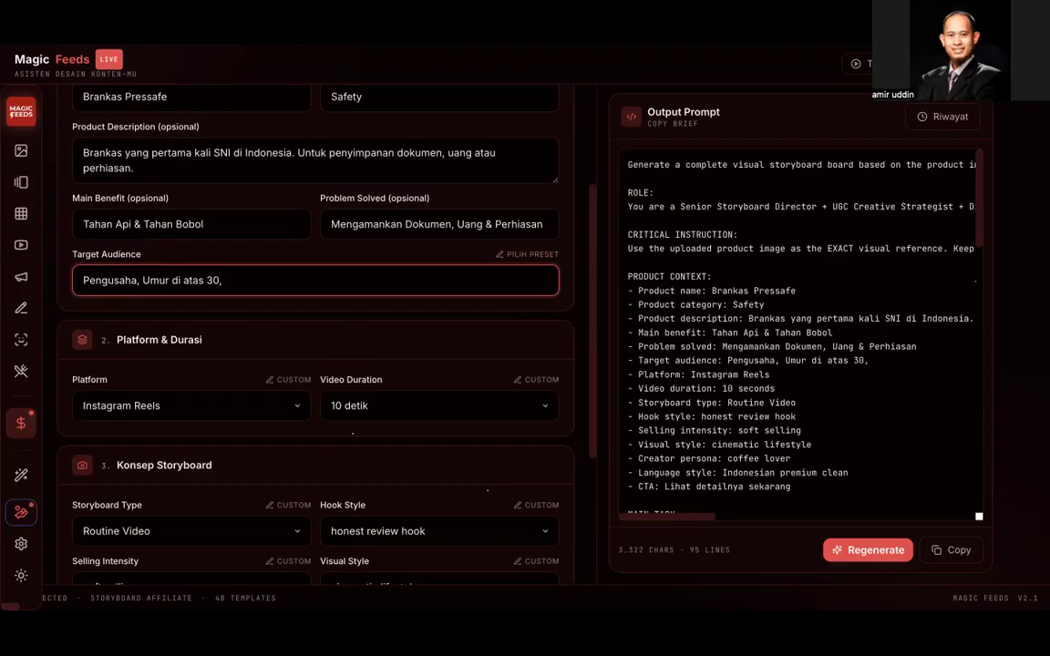
pyautogui.press('BackSpace')
pyautogui.press('BackSpace')
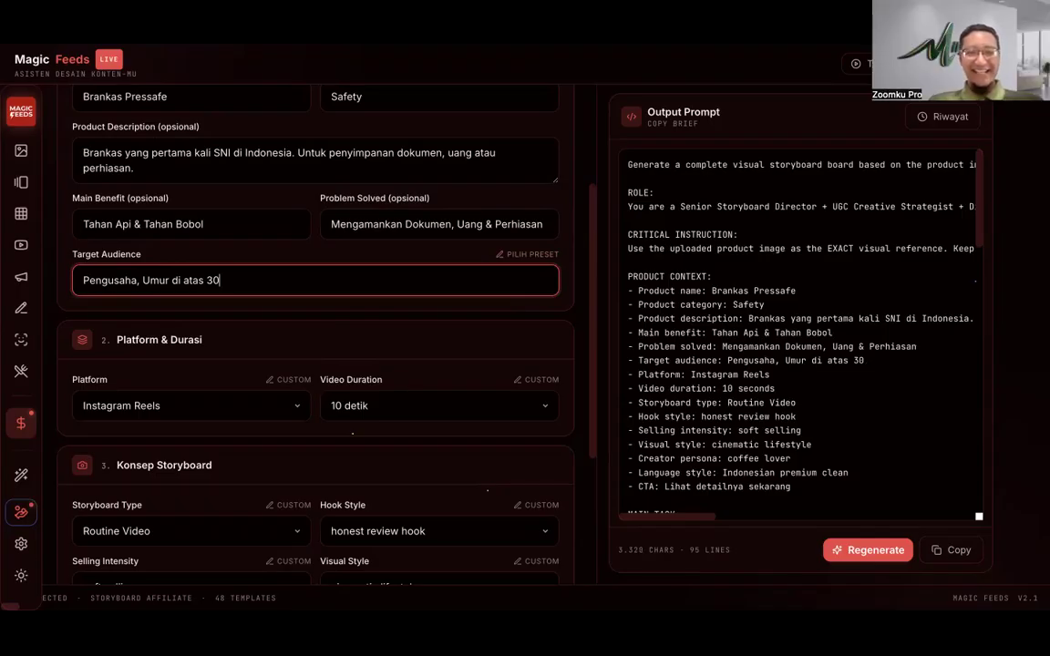
pyautogui.write(',')
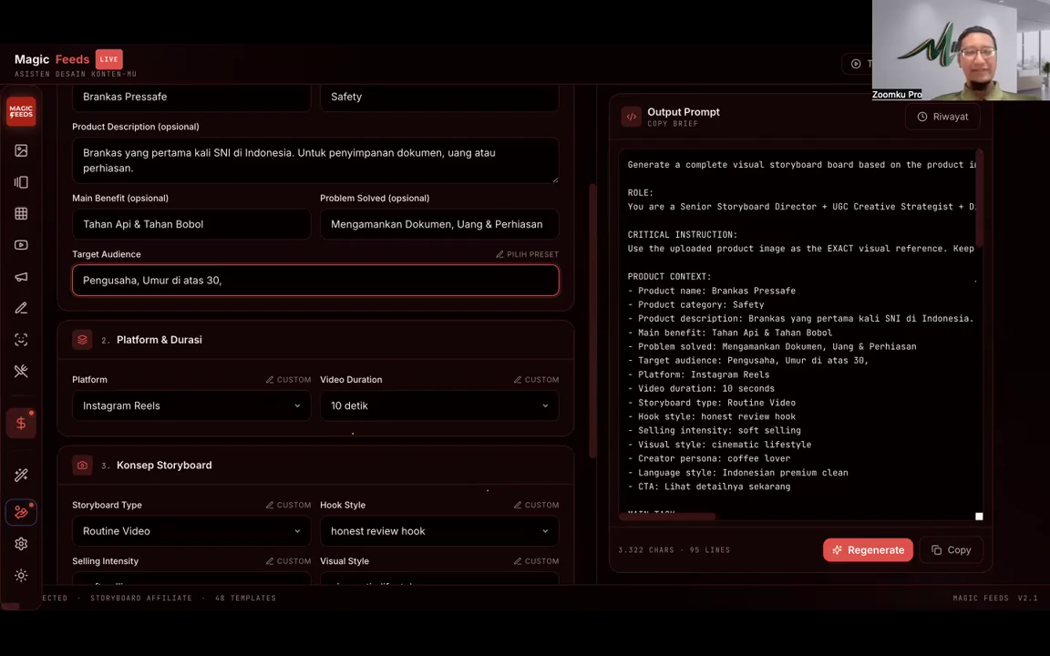
pyautogui.write('Perkantoran,')
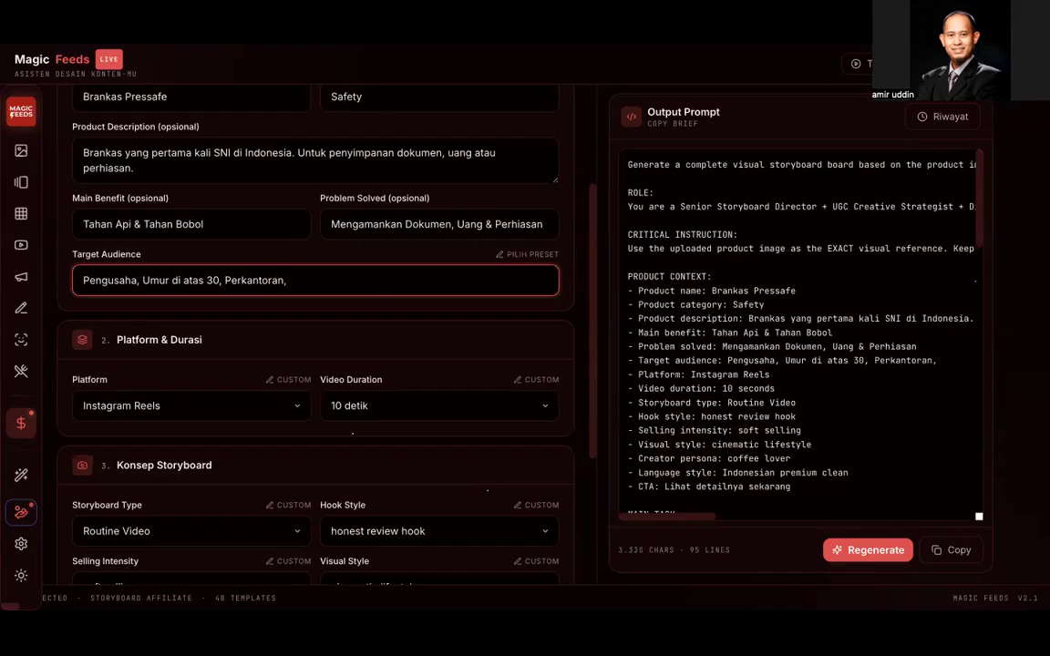
pyautogui.scroll(-3, 132, 173)
# Step: Drop the comma after Pengusaha and append 'Lembaga Keuangan, Koperasi, Toko Emas' to the audience
pyautogui.click(138, 173)
pyautogui.press('BackSpace')
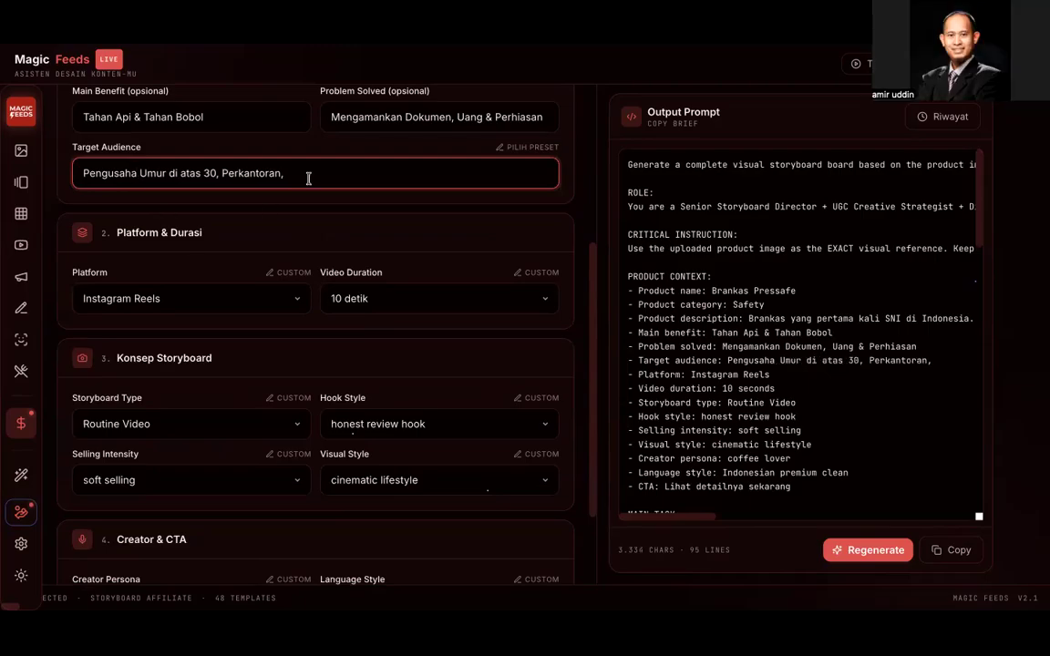
pyautogui.write(', Lembaga Keuangan')
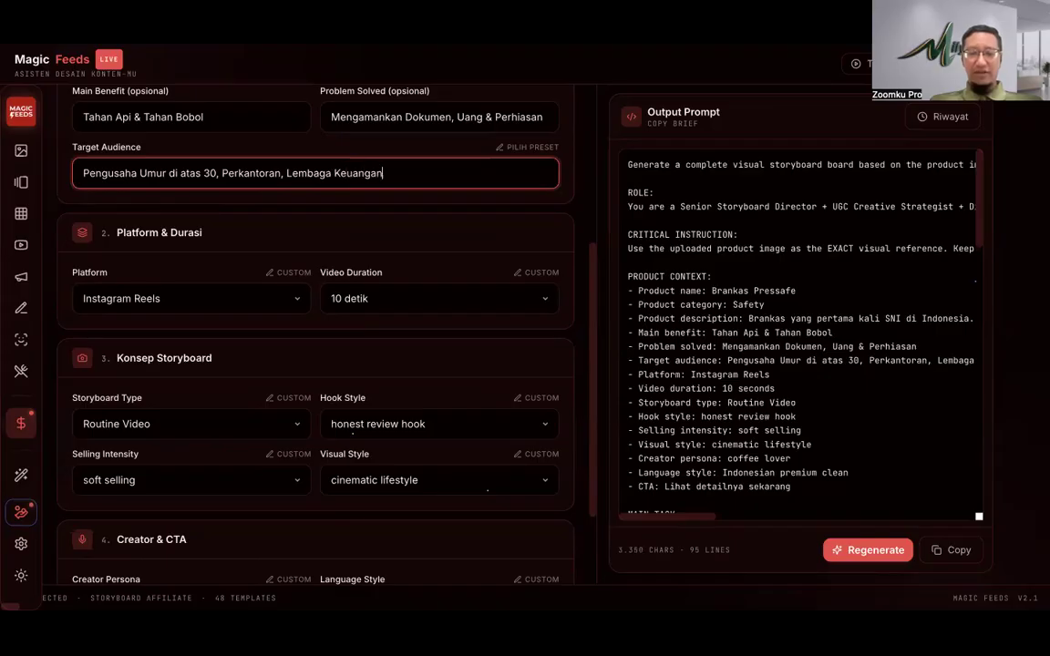
pyautogui.write(', Koperasi')
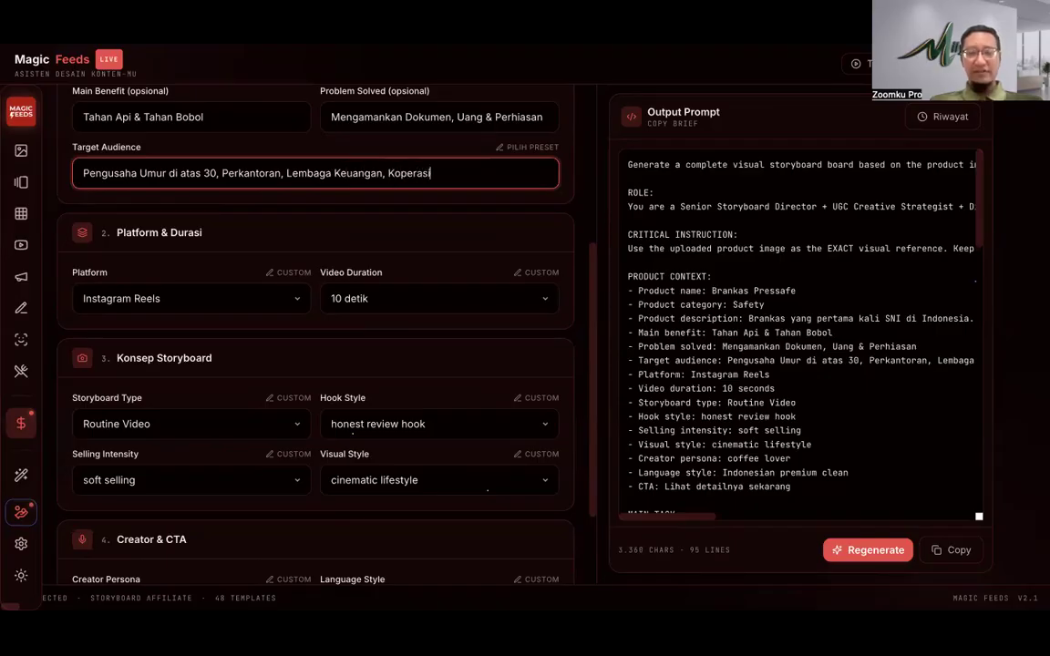
pyautogui.scroll(3, 306, 214)
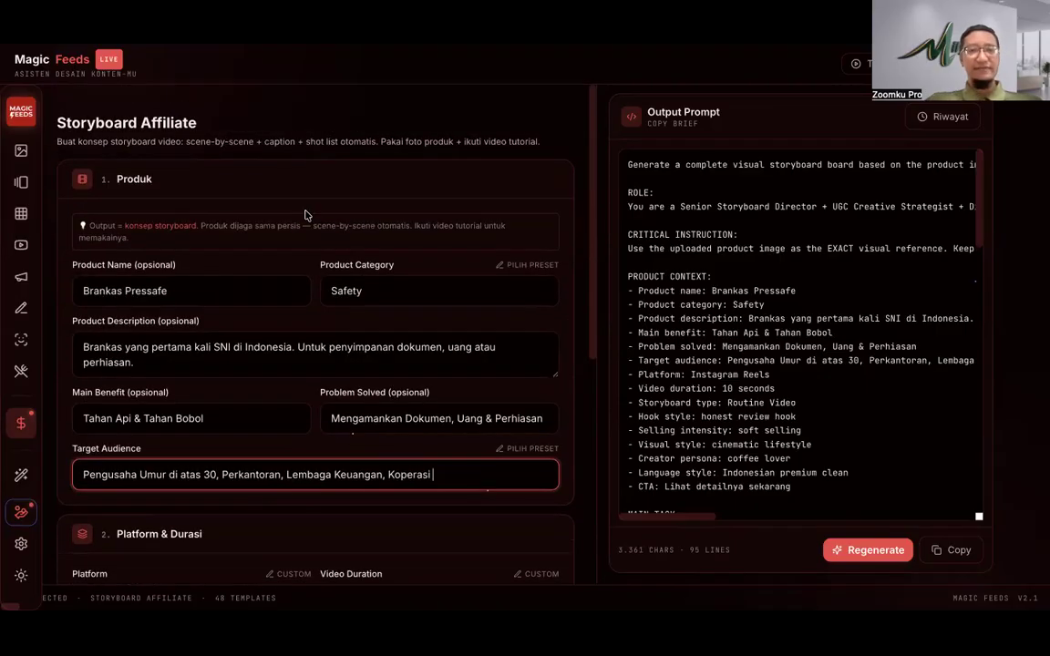
pyautogui.write(', Toko emas')
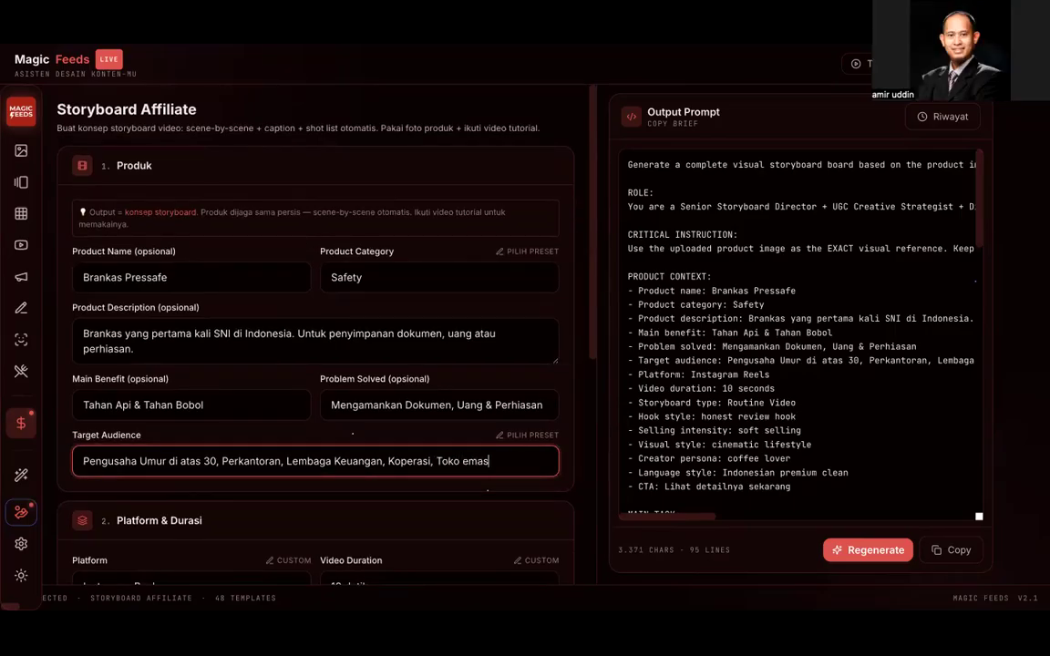
pyautogui.press('BackSpace')
pyautogui.press('BackSpace')
pyautogui.press('BackSpace')
pyautogui.press('BackSpace')
pyautogui.write('Emas')
pyautogui.scroll(-2, 312, 238)
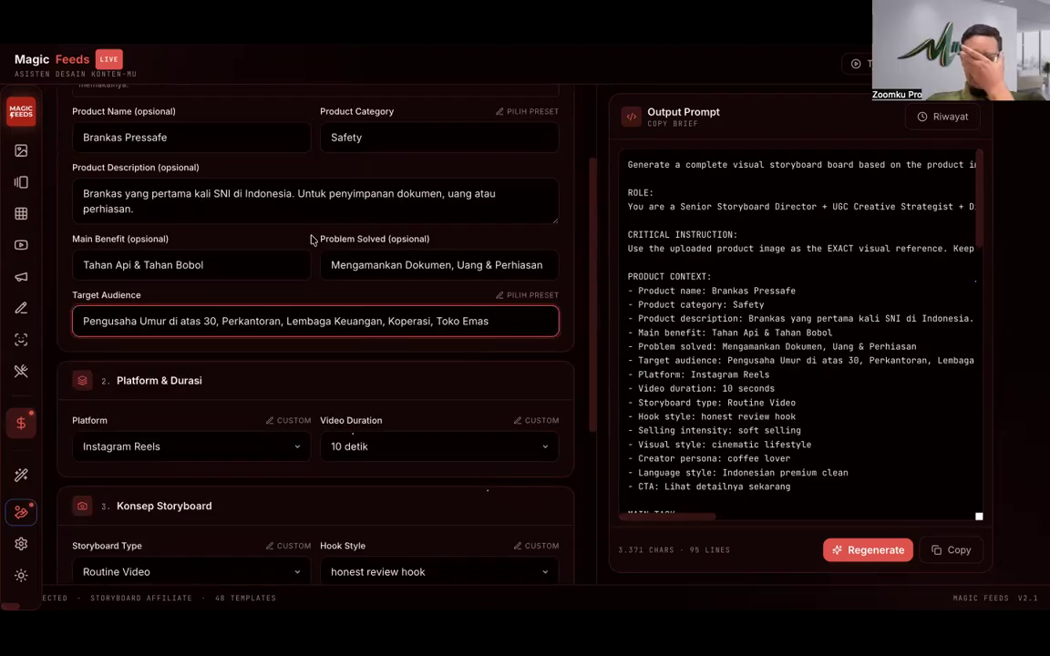
pyautogui.scroll(-1, 314, 242)
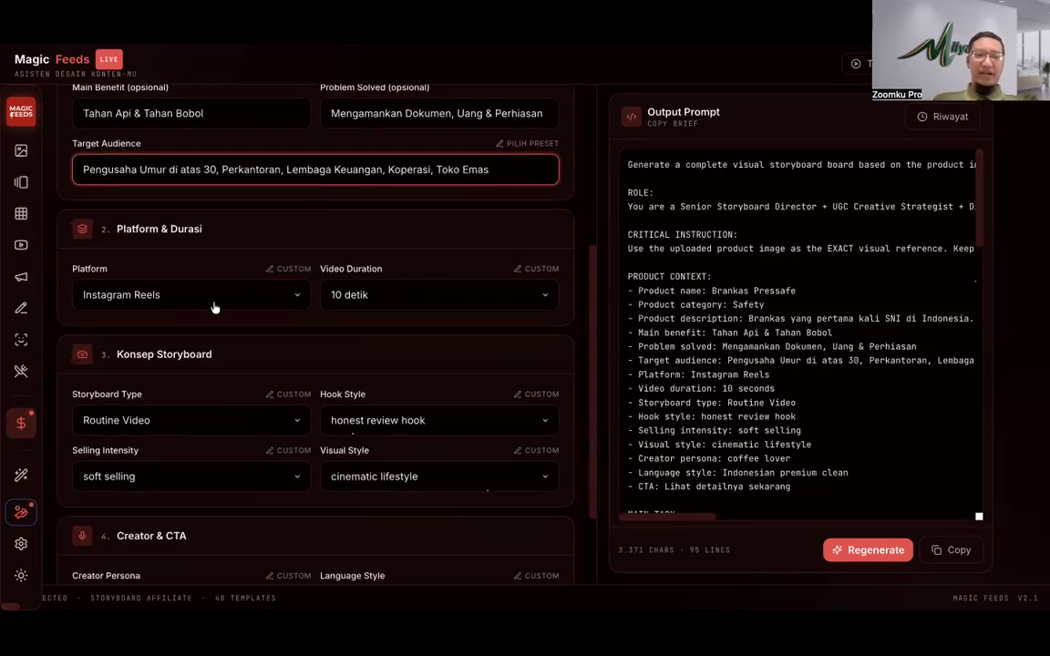
pyautogui.click(213, 304)
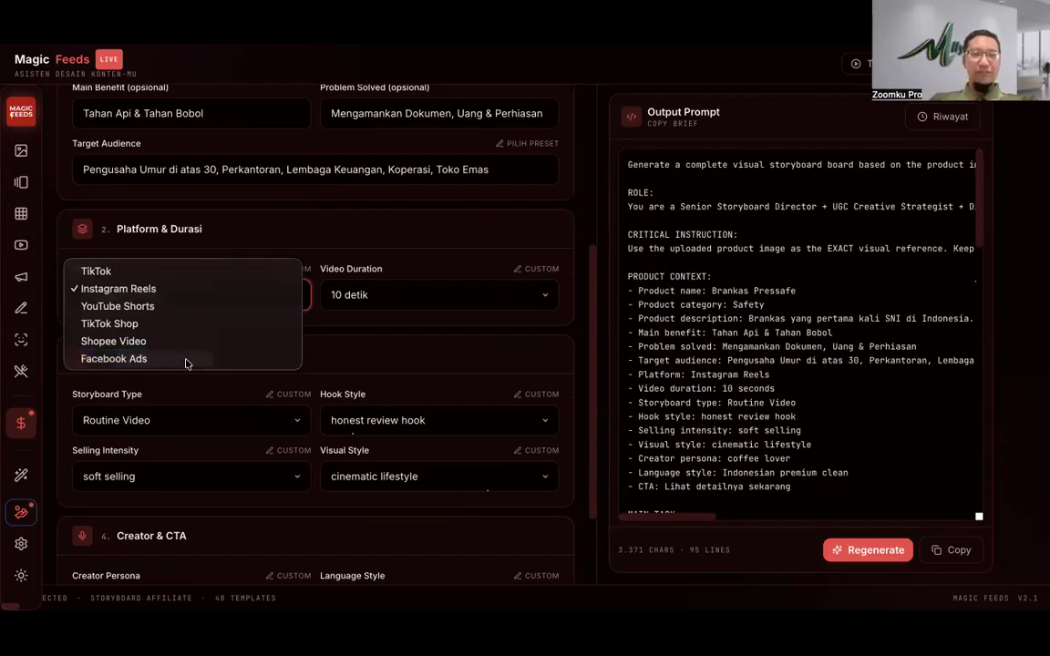
# Step: Set the platform to Facebook Ads, keep the 10 detik duration, and move to Google Flow
pyautogui.click(185, 361)
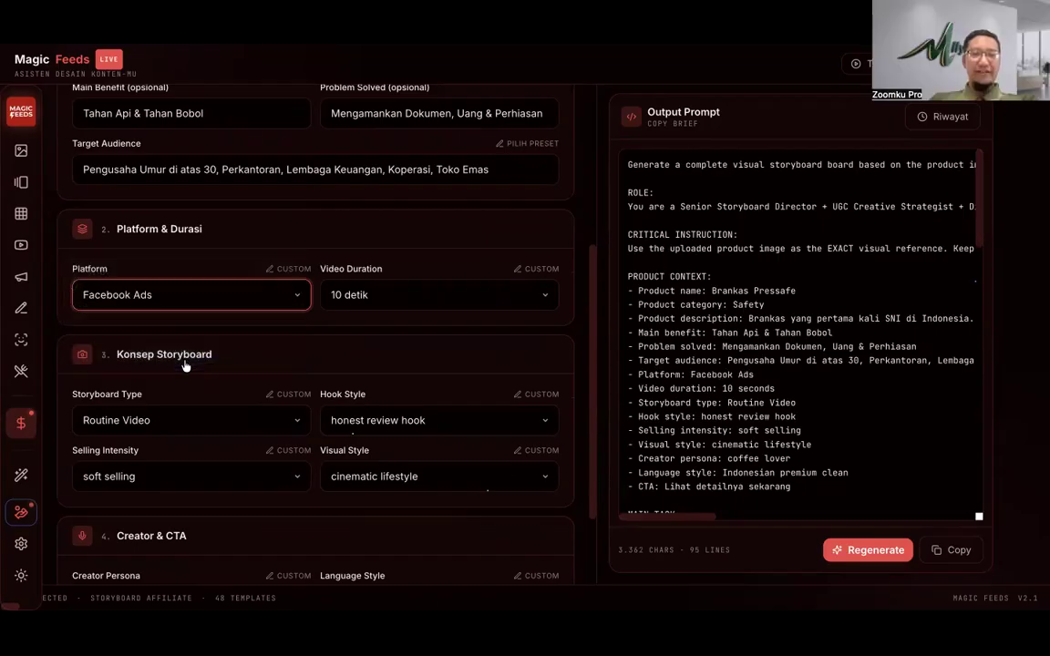
pyautogui.click(390, 293)
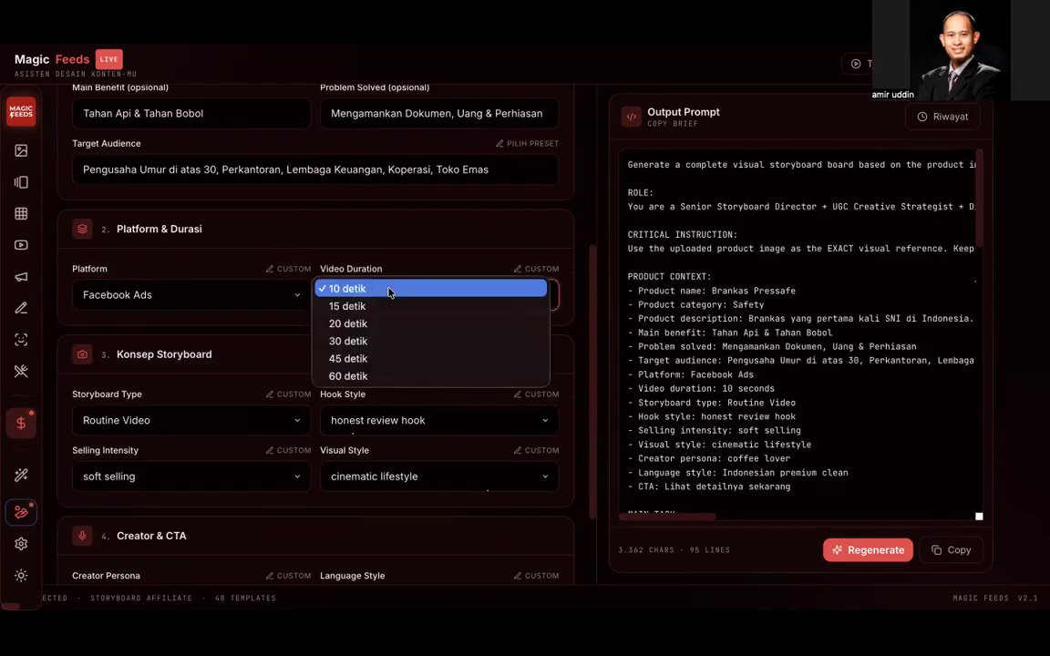
pyautogui.press('Escape')
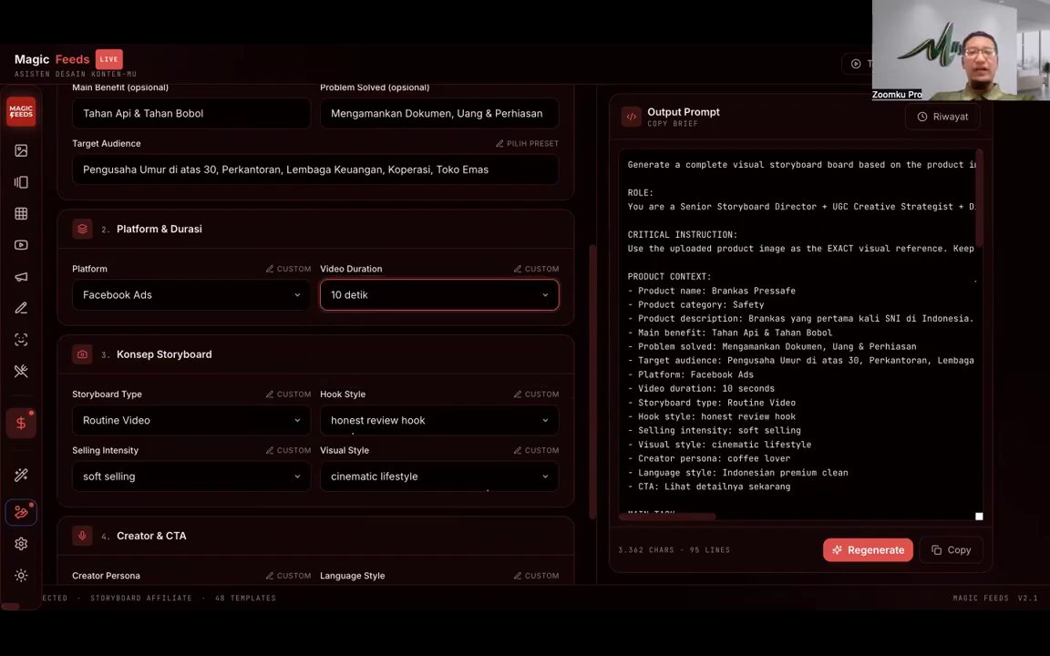
pyautogui.hotkey('ctrl', 'Tab')
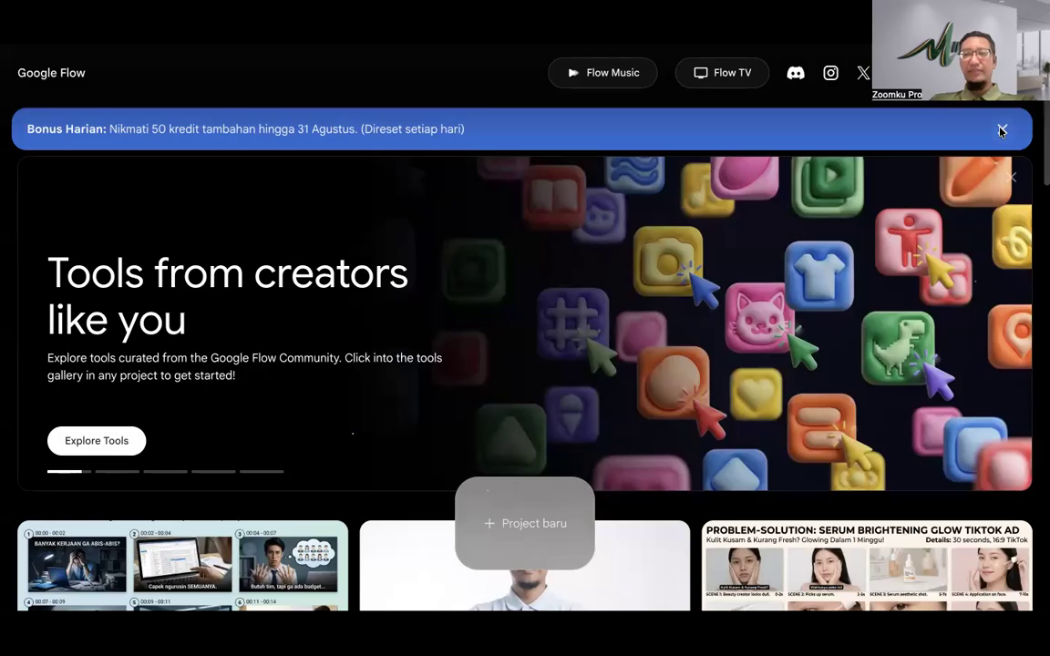
# Step: Dismiss the Bonus Harian banner, view the KUCADI Gaming Chair storyboard, then return to Magic Feeds
pyautogui.click(1002, 130)
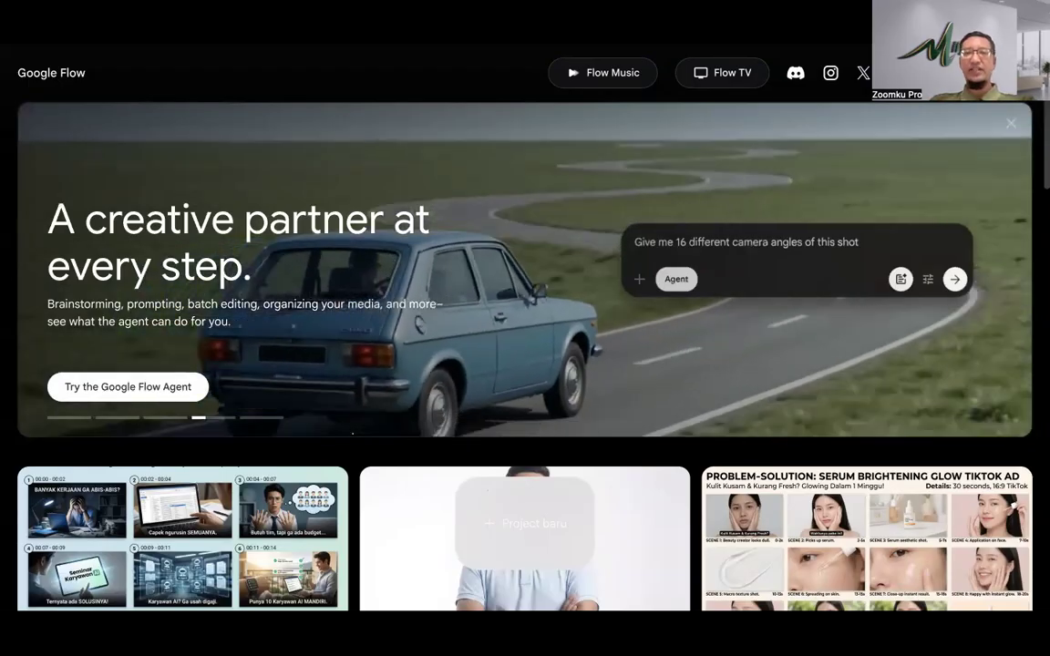
pyautogui.hotkey('ctrl', 'Tab')
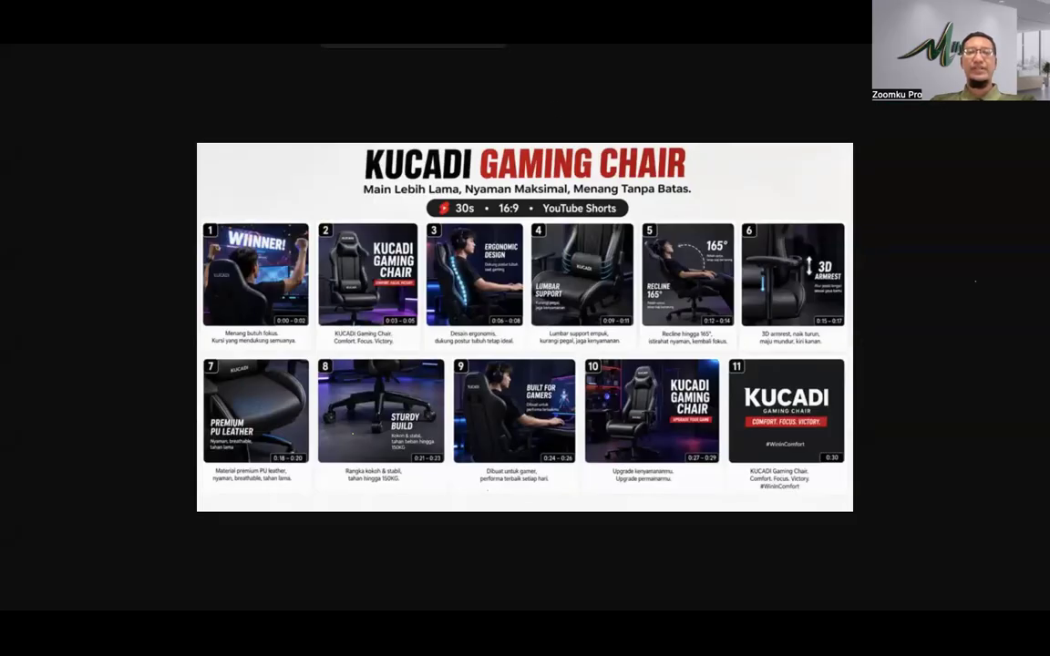
pyautogui.click(415, 40)
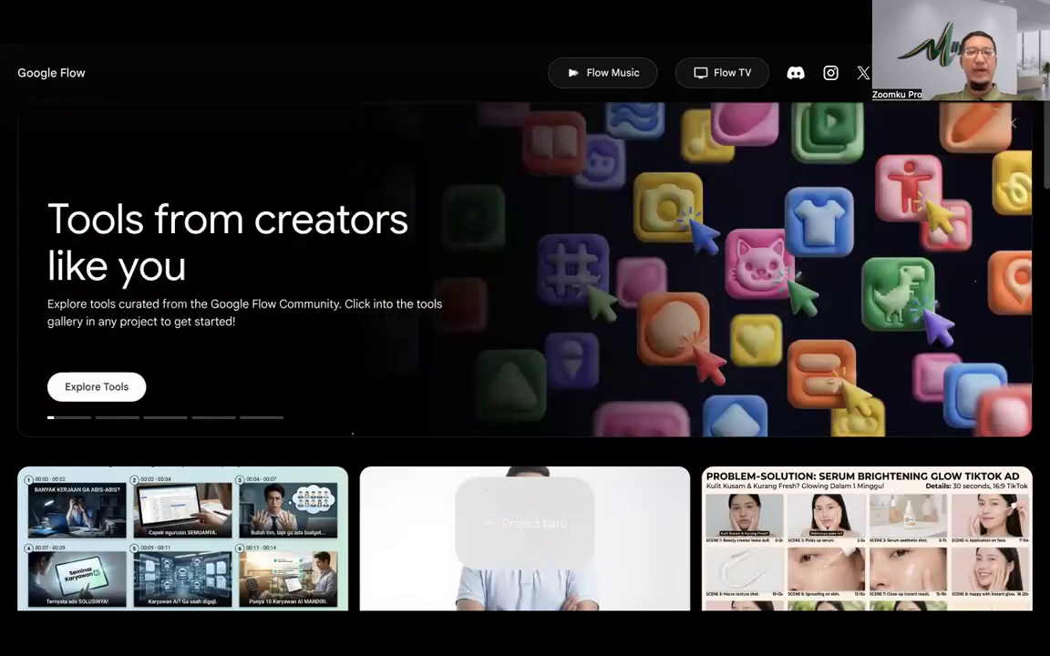
pyautogui.click(281, 40)
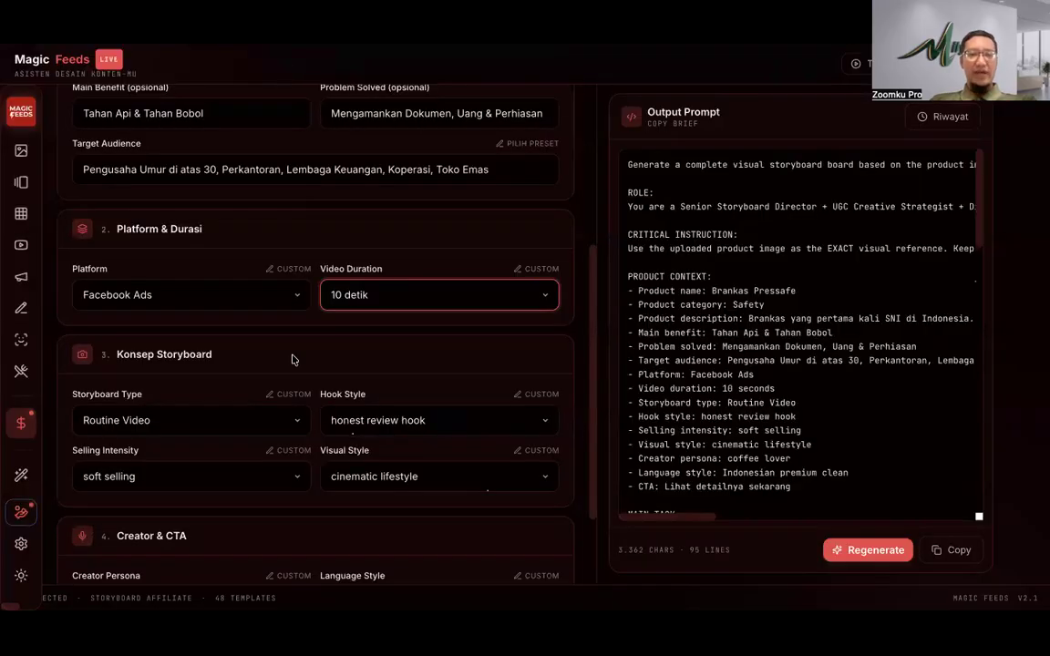
# Step: Leave Video Duration at 10 detik and bring up the Storyboard Type options
pyautogui.click(361, 288)
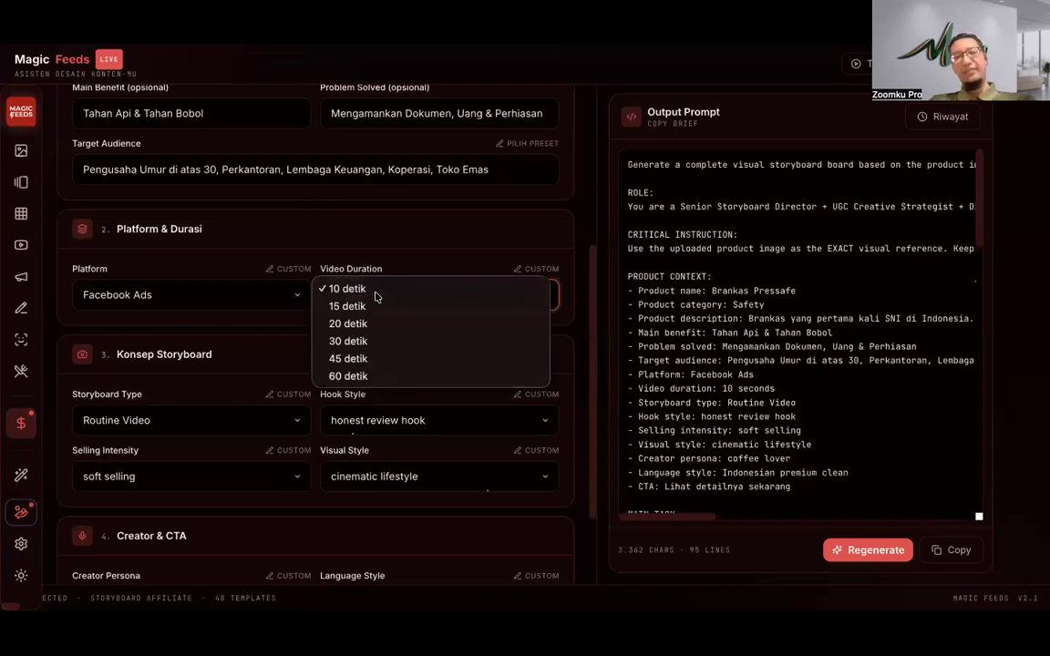
pyautogui.click(373, 293)
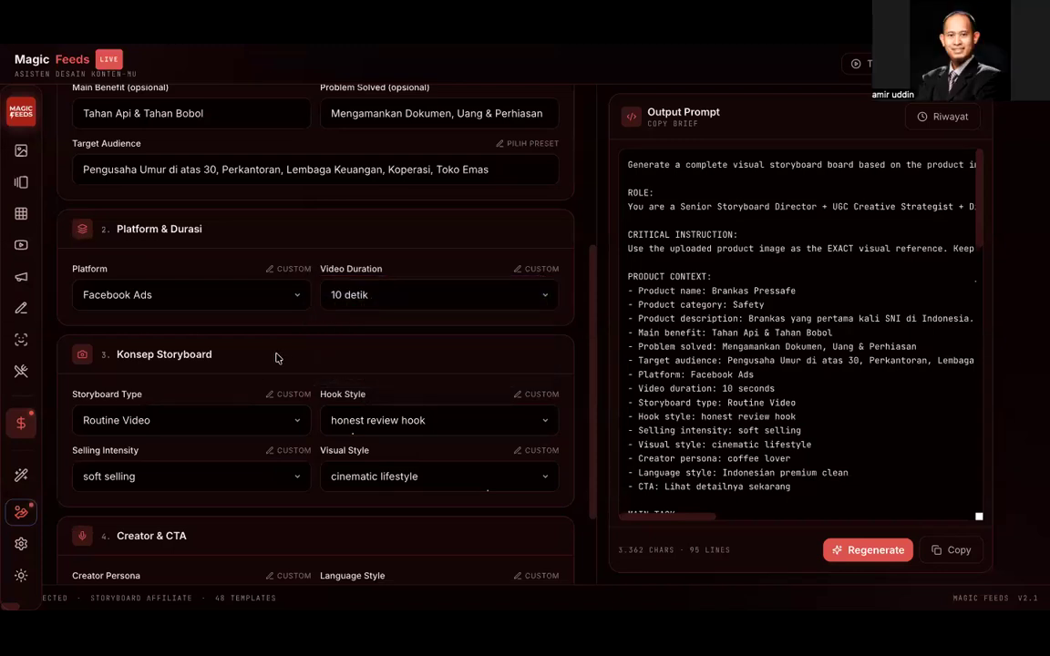
pyautogui.scroll(-2, 277, 359)
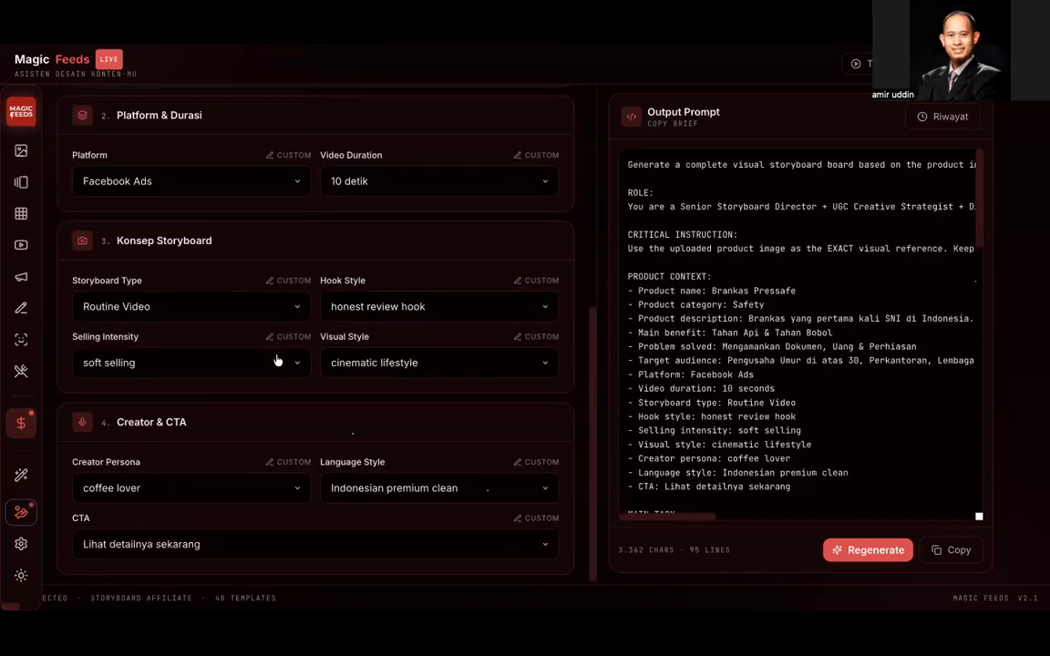
pyautogui.click(244, 312)
pyautogui.click(354, 255)
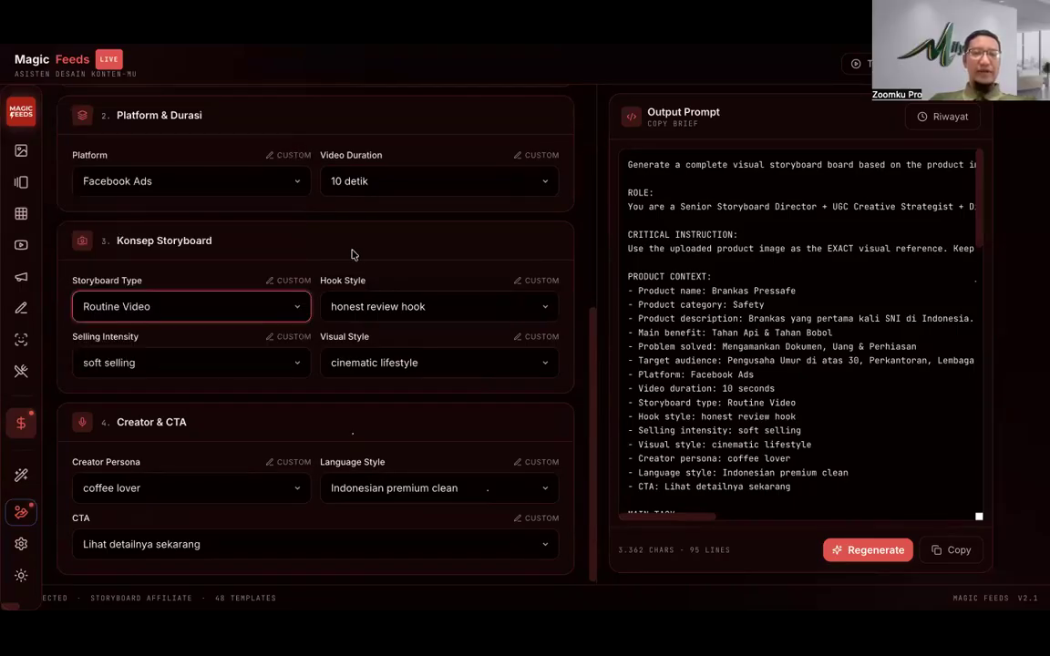
pyautogui.click(272, 304)
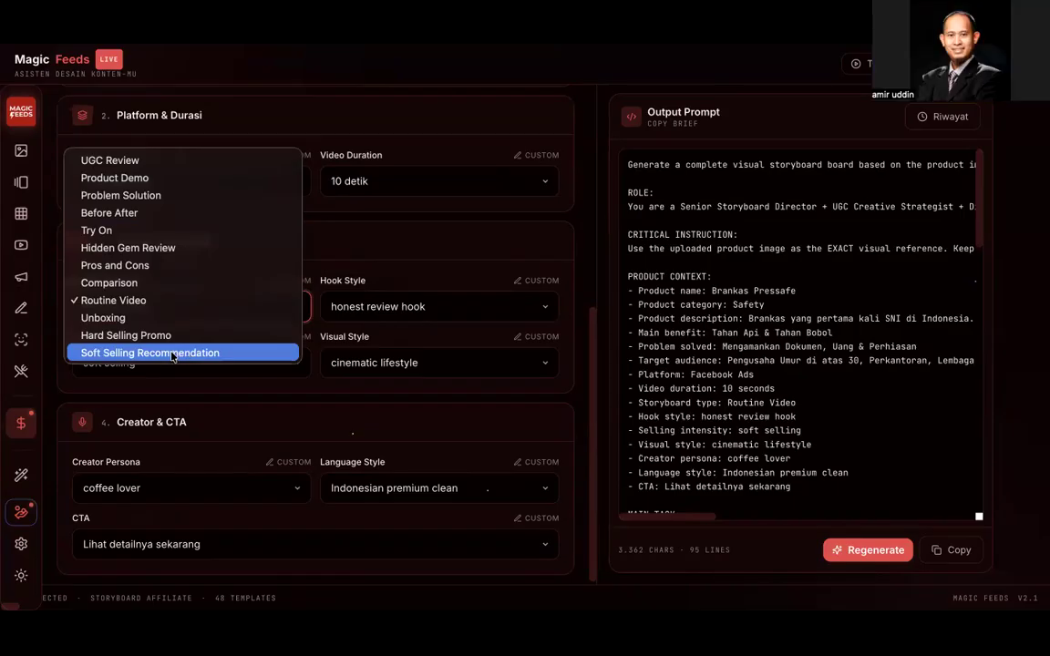
# Step: Make the storyboard type Soft Selling Recommendation and open the Hook Style options
pyautogui.click(173, 353)
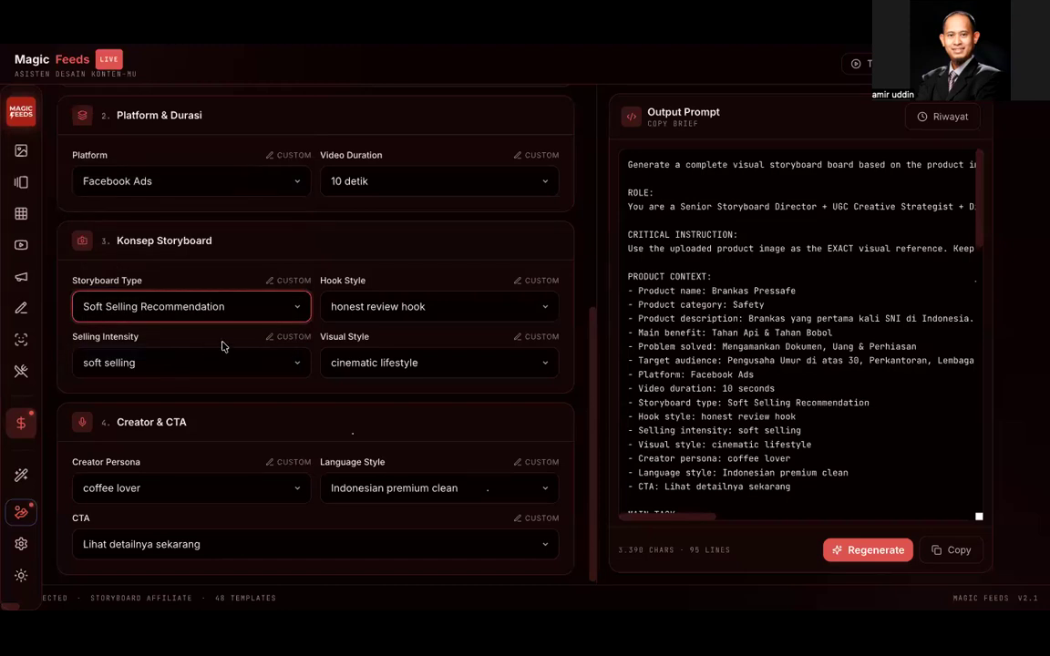
pyautogui.click(404, 309)
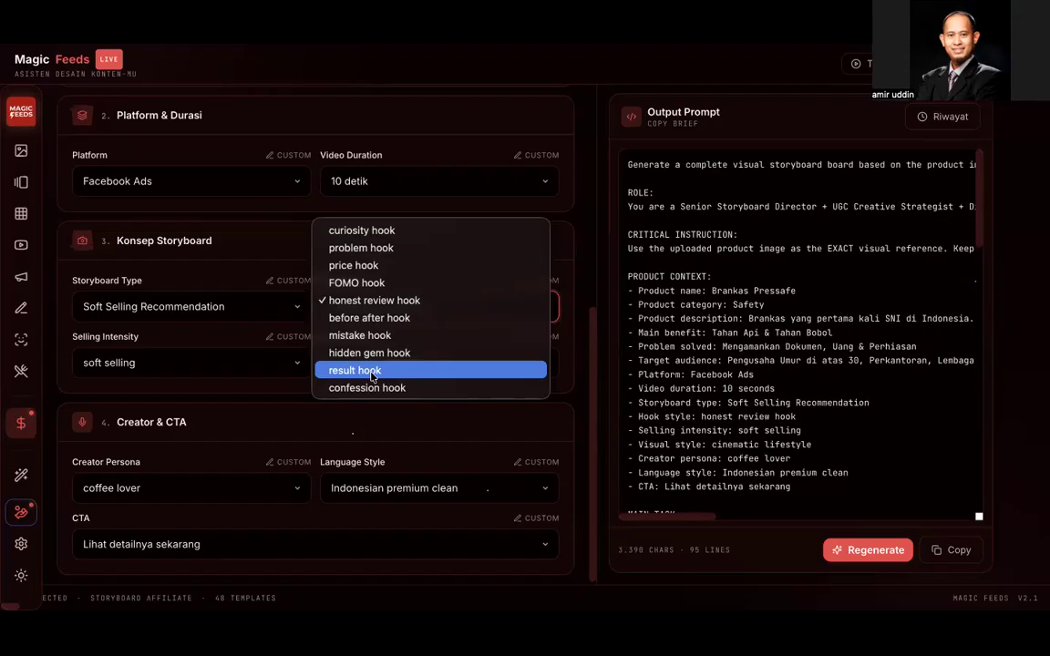
# Step: Choose FOMO hook as the hook style, then start editing the Target Audience text
pyautogui.click(370, 282)
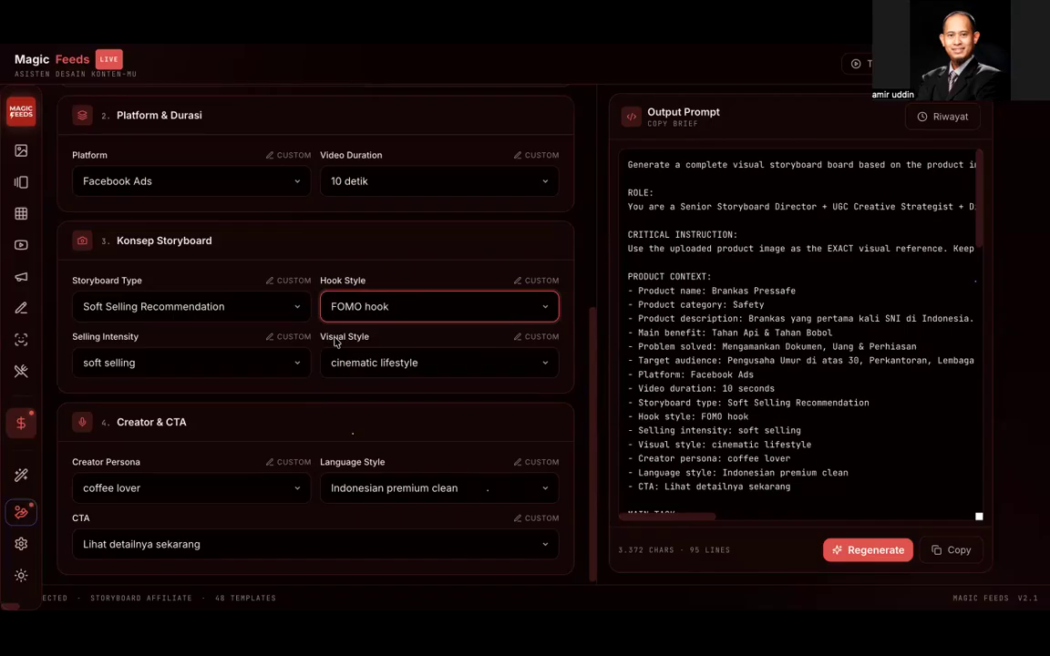
pyautogui.scroll(2, 328, 342)
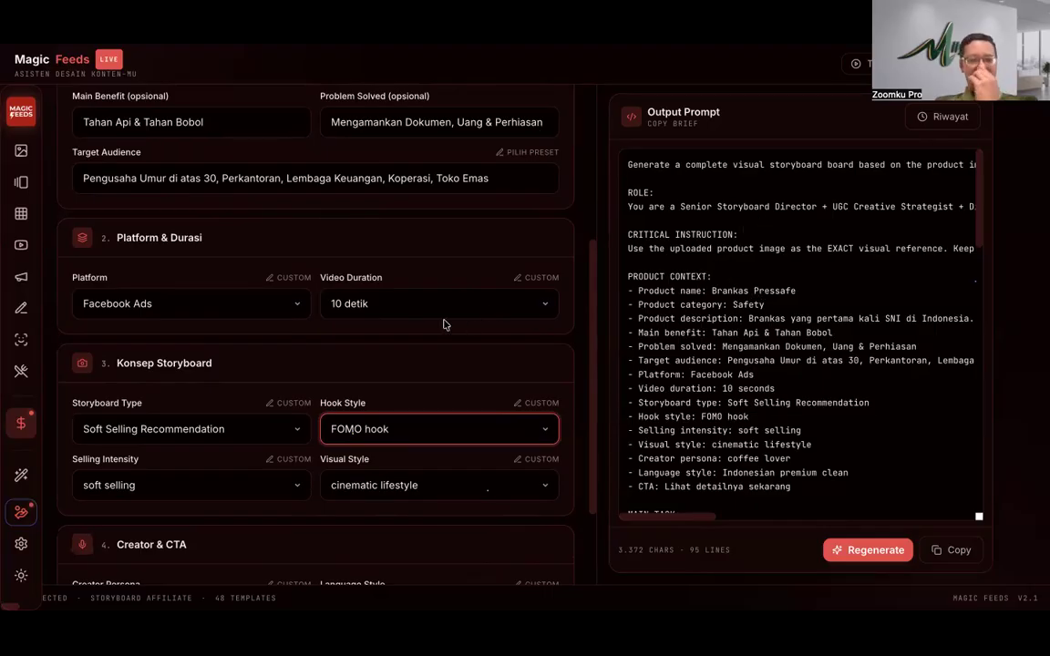
pyautogui.click(510, 178)
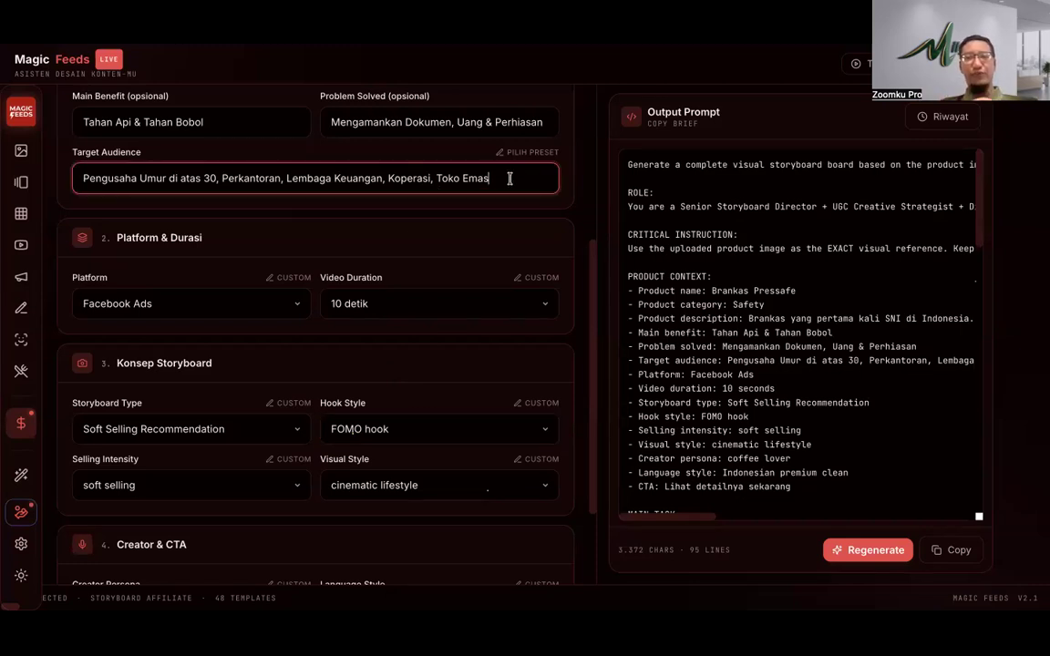
# Step: Add a comma, then open the description with 'Hook : Apa iya, semakin kaya semakin tidak tenang hidupnya'
pyautogui.write(',')
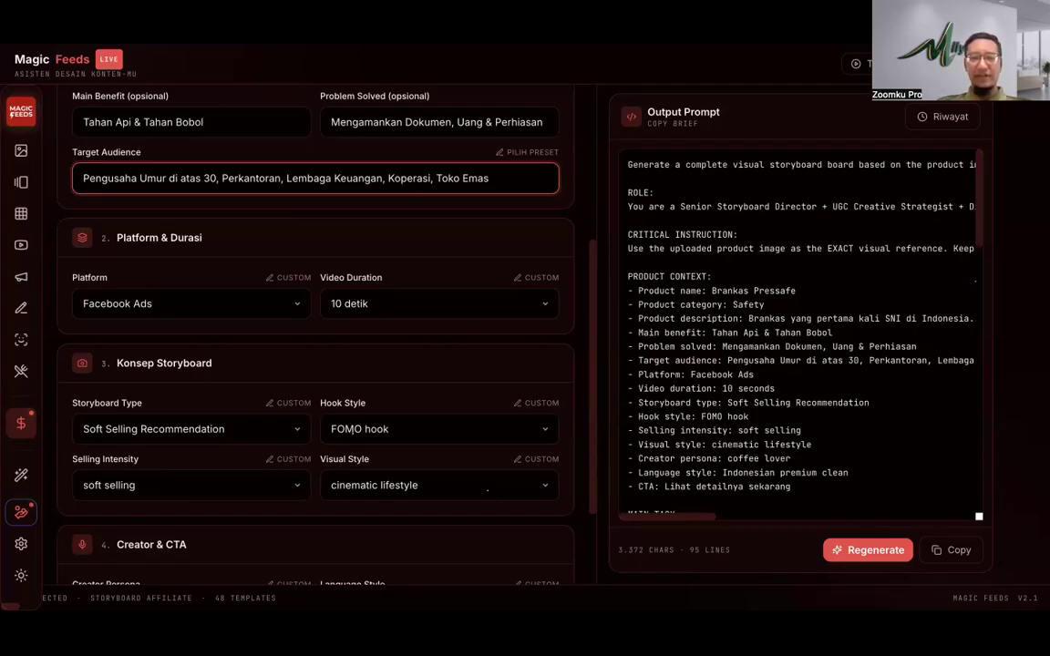
pyautogui.scroll(1, 344, 206)
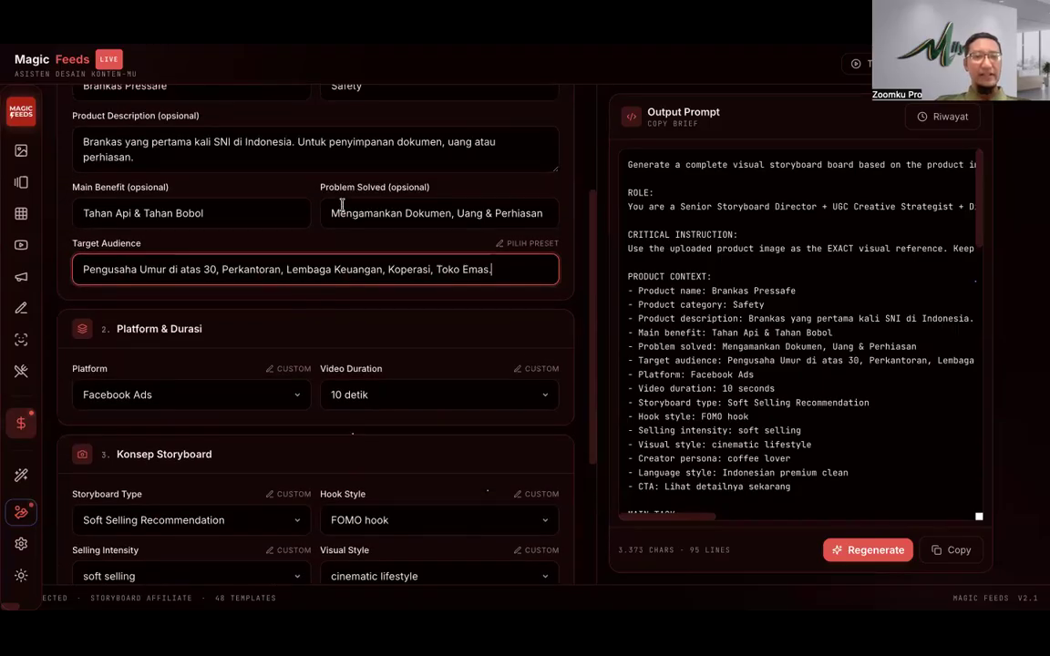
pyautogui.click(194, 154)
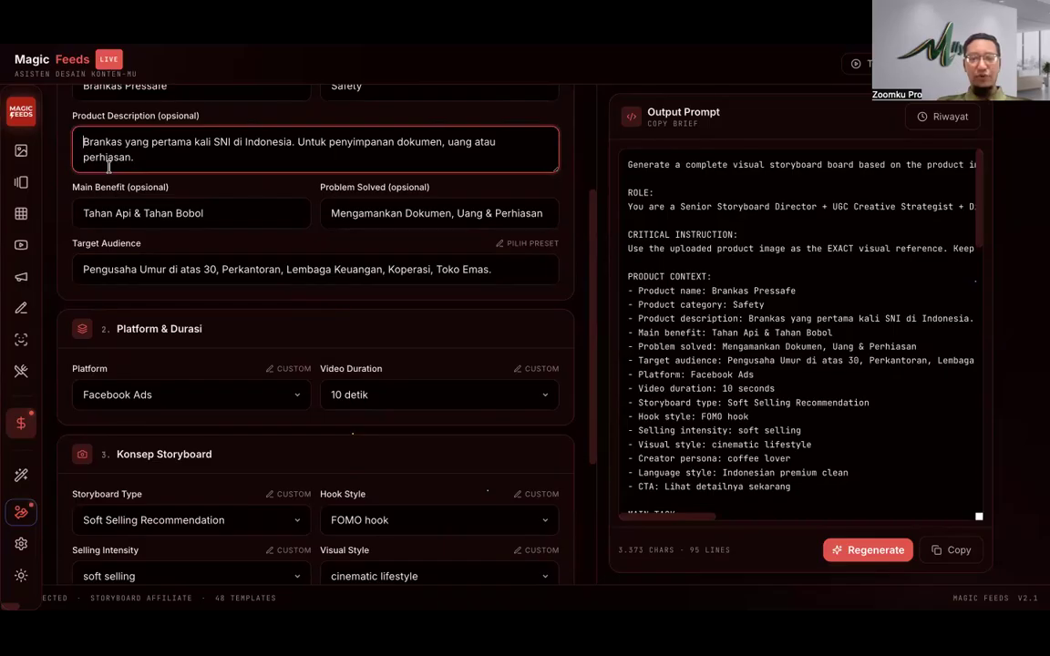
pyautogui.hotkey('ctrl', 'Home')
pyautogui.write('Hook ')
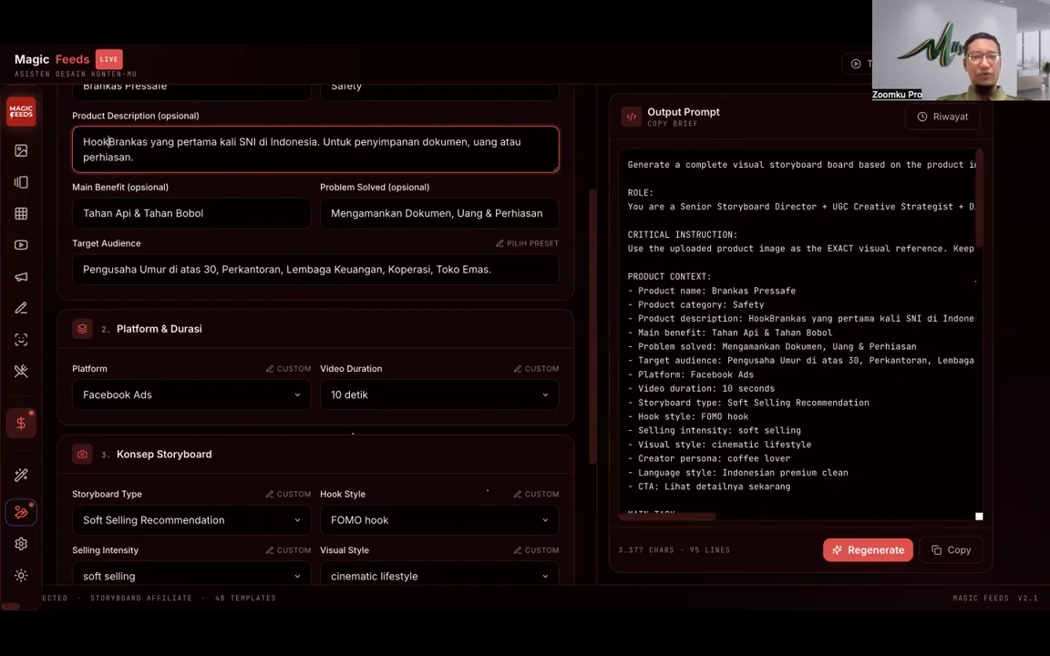
pyautogui.write(':')
pyautogui.press('Return')
pyautogui.press('Return')
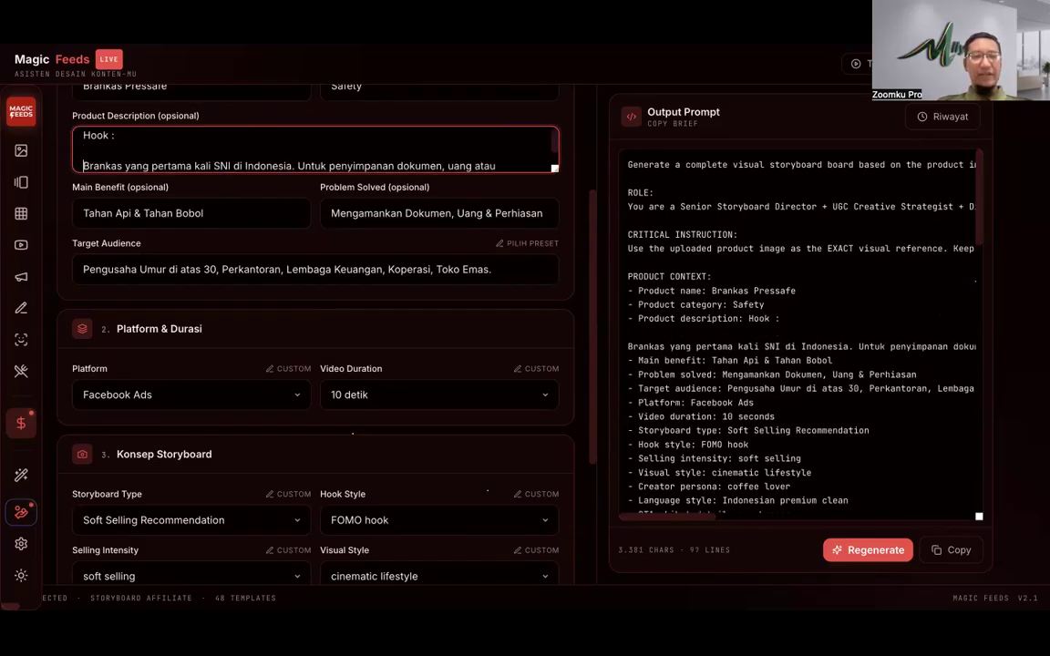
pyautogui.click(128, 137)
pyautogui.write('Apa iya,')
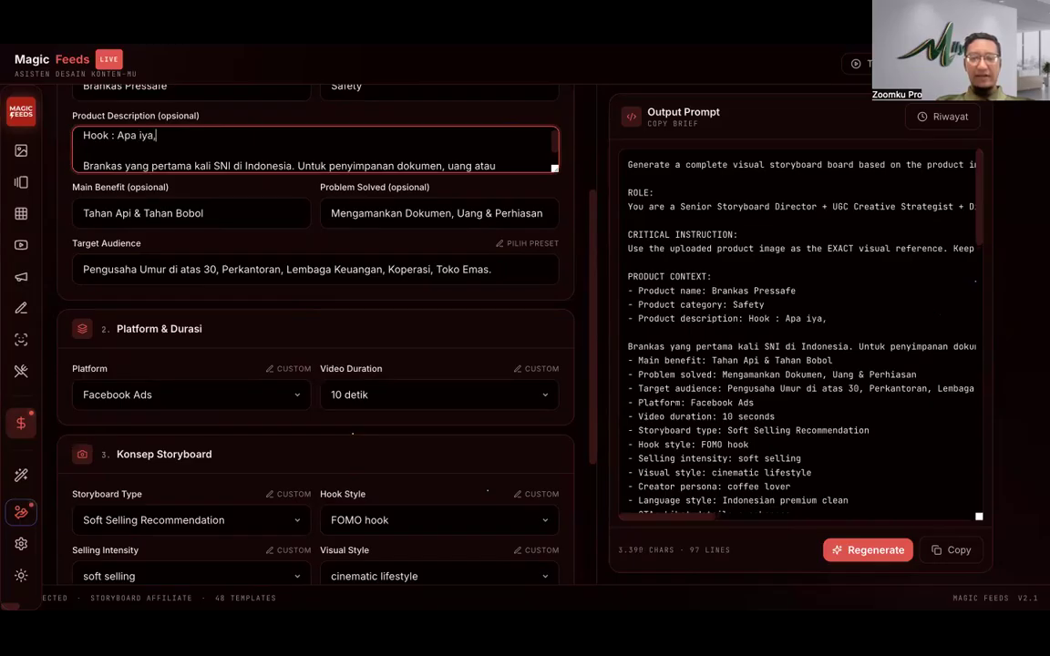
pyautogui.write(' semakin k')
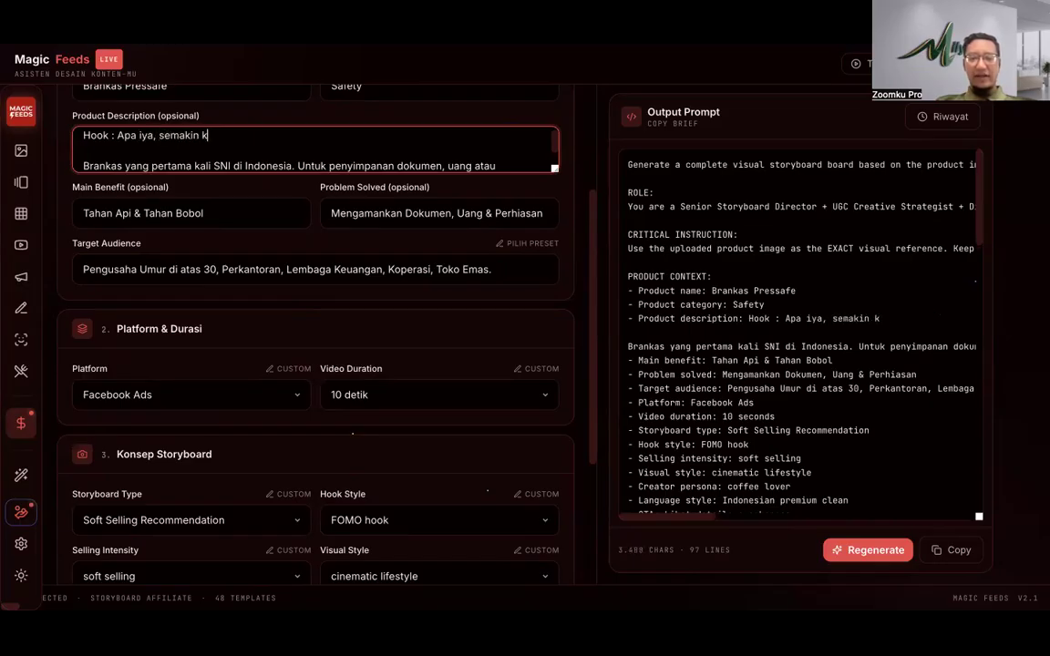
pyautogui.write('aya semakin ti')
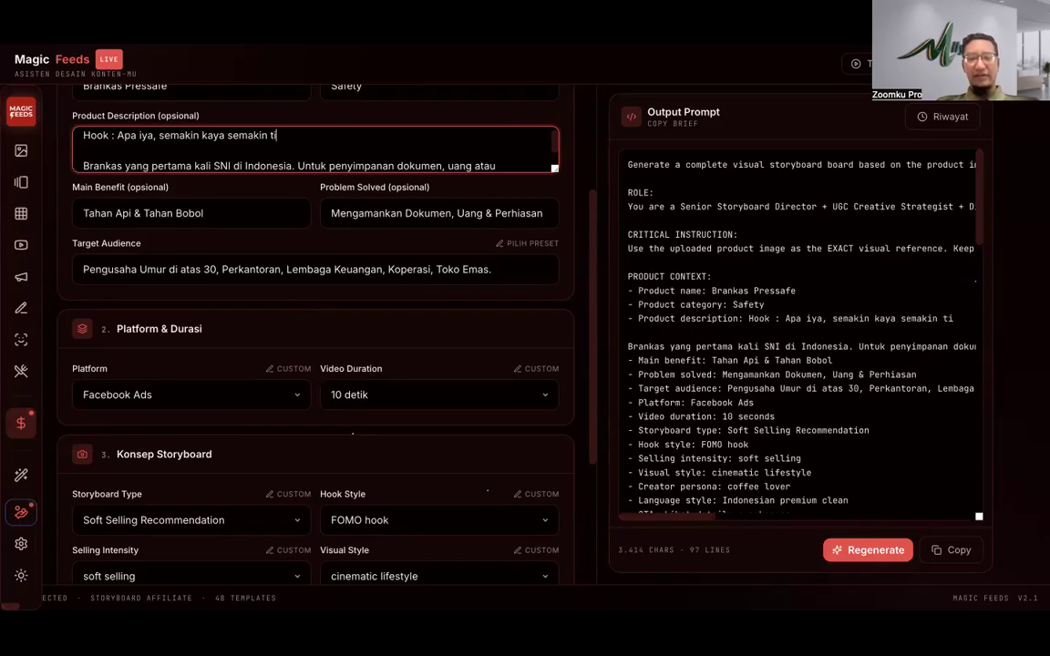
pyautogui.write('dak tenang hidupnya?')
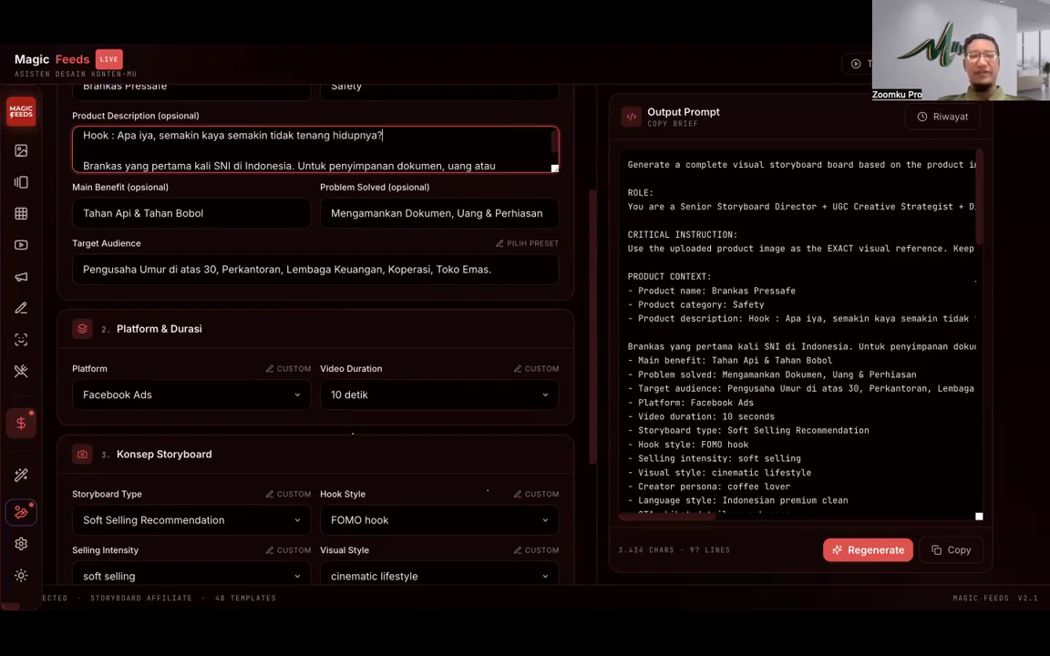
# Step: Insert 'Pressafe, ' before 'Brankas' in the product description
pyautogui.scroll(-1, 101, 162)
pyautogui.scroll(1, 100, 163)
pyautogui.scroll(-1, 100, 162)
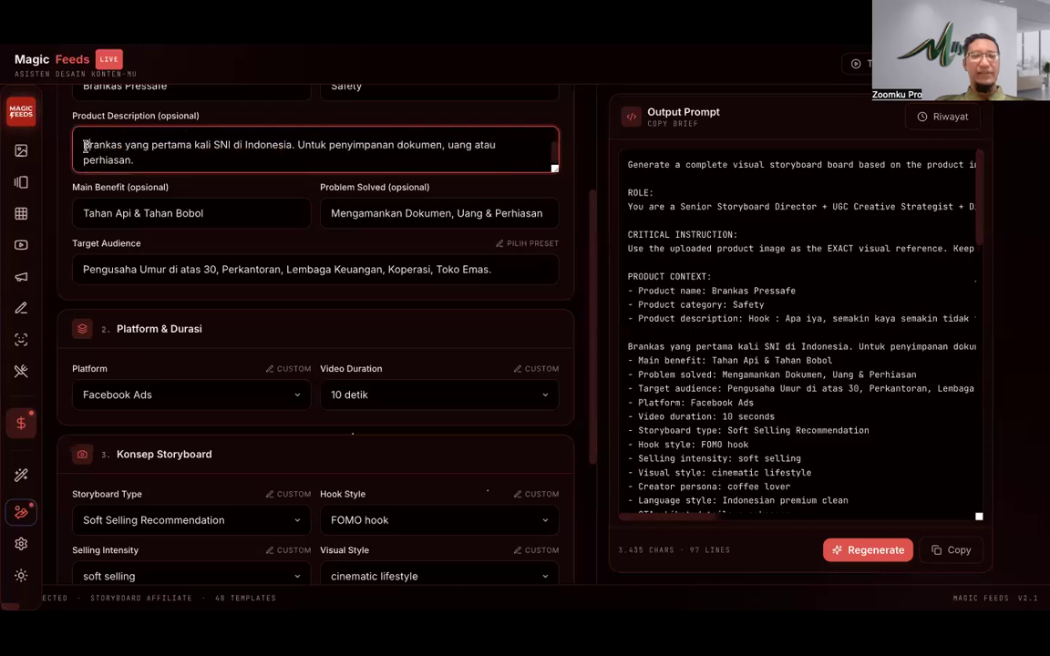
pyautogui.write('Pressaf')
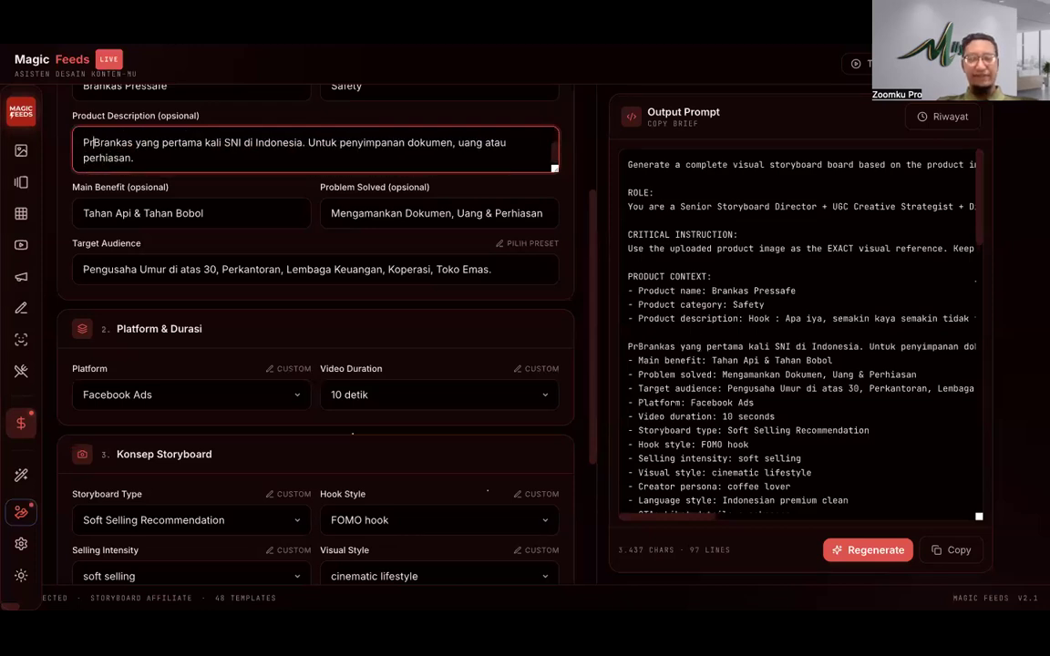
pyautogui.write('e,')
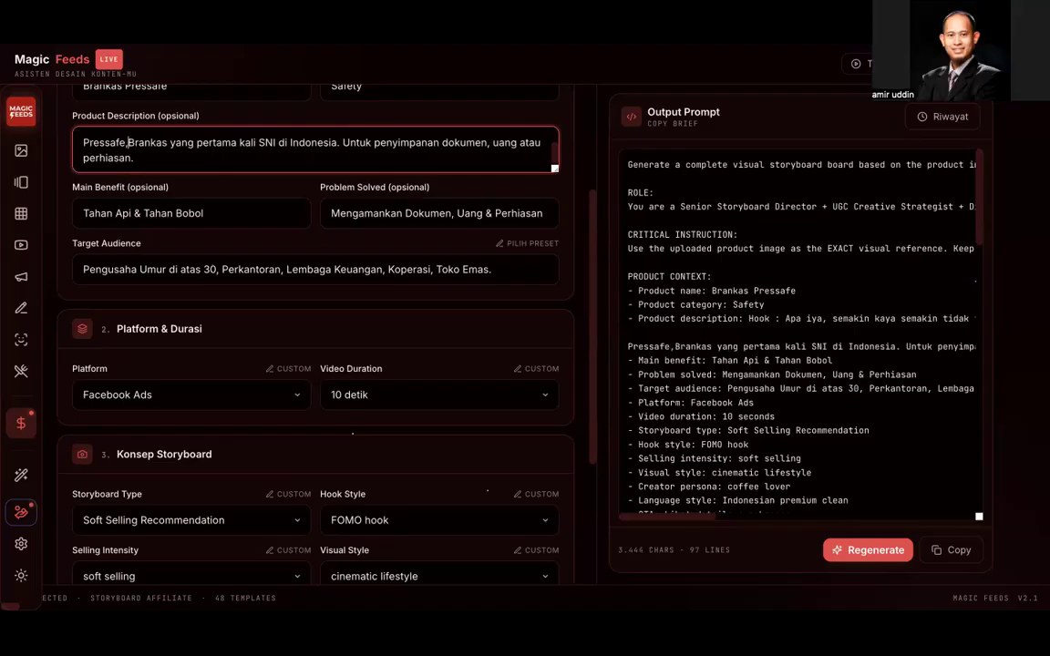
pyautogui.scroll(-3, 100, 273)
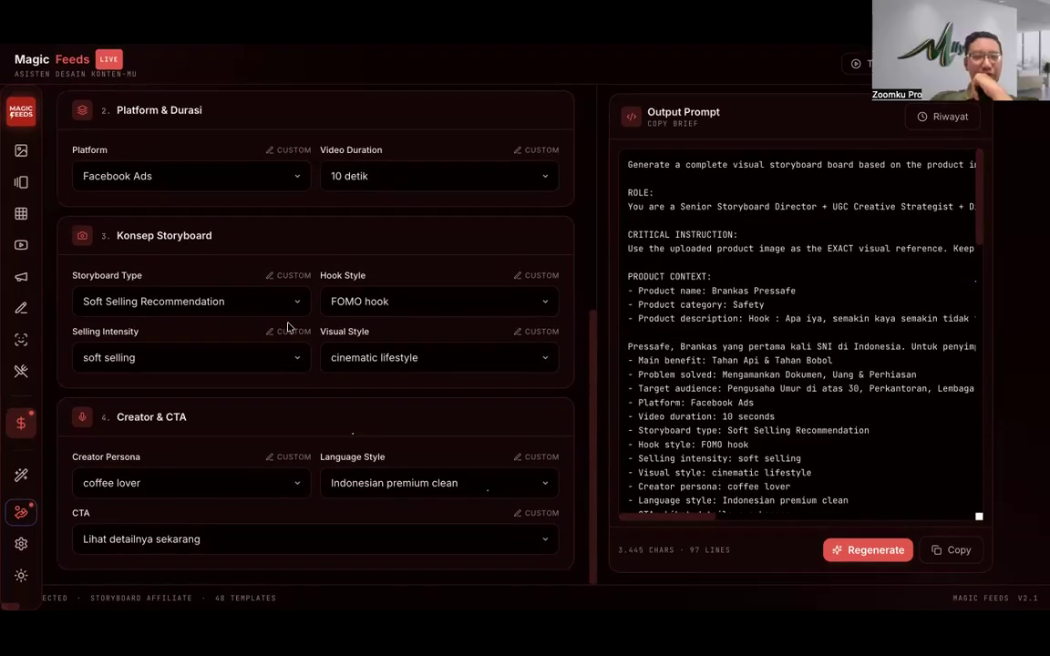
# Step: Review selling intensity and visual style presets, keeping soft selling and cinematic lifestyle
pyautogui.click(210, 361)
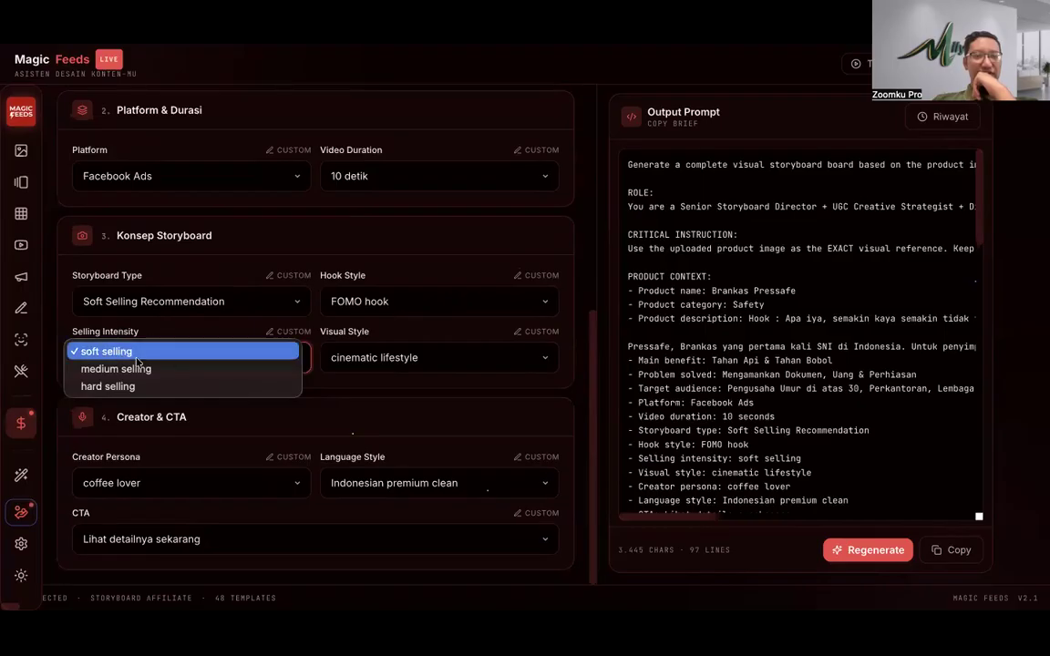
pyautogui.click(312, 406)
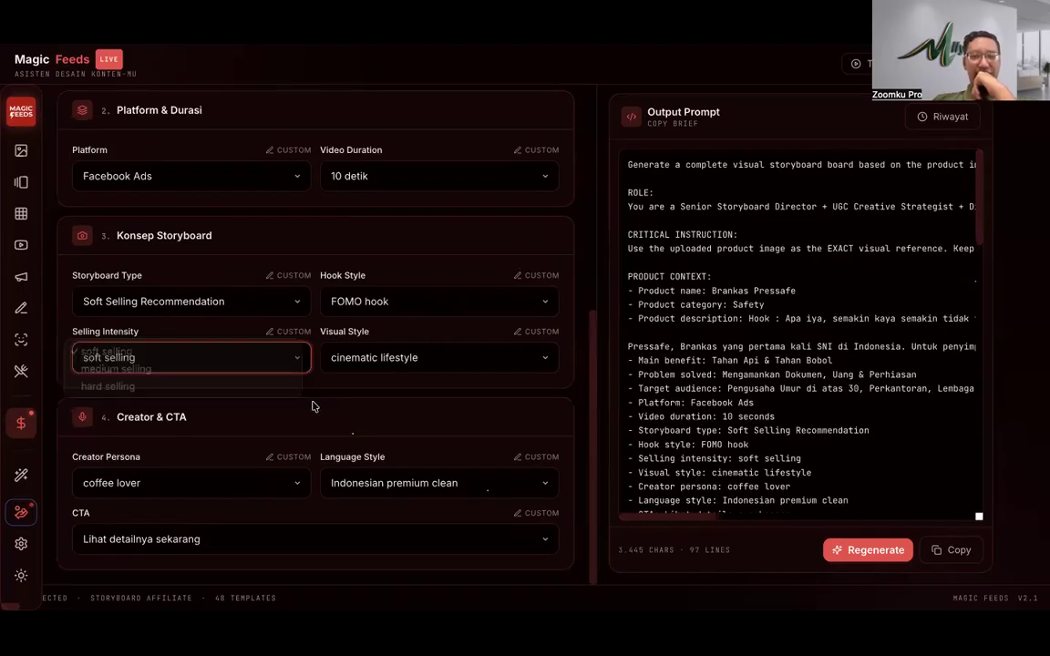
pyautogui.click(396, 360)
pyautogui.click(272, 380)
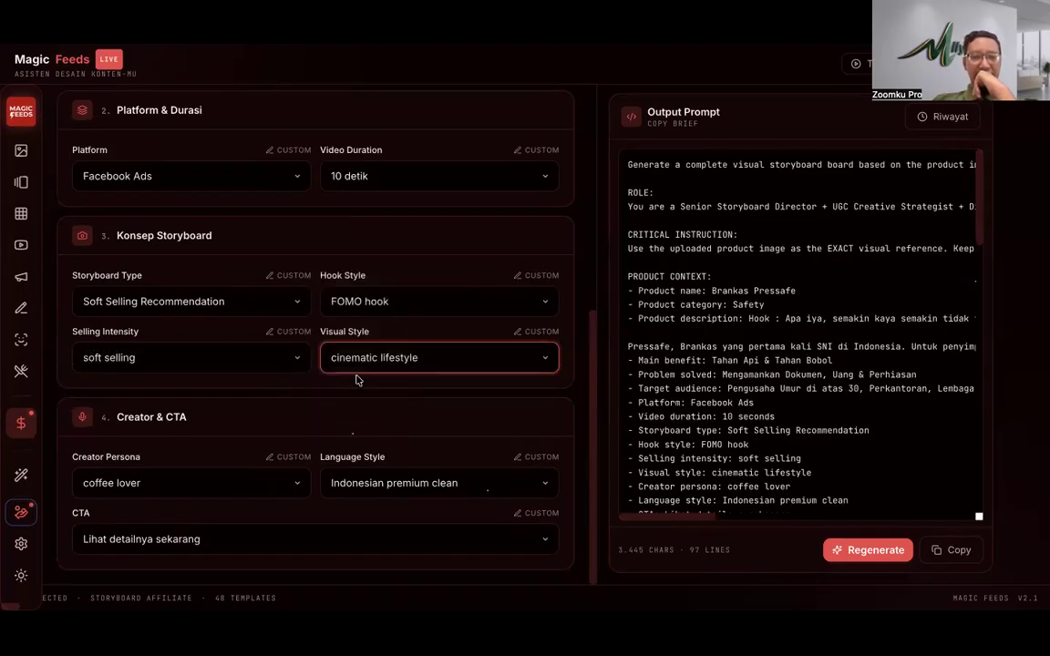
pyautogui.click(391, 362)
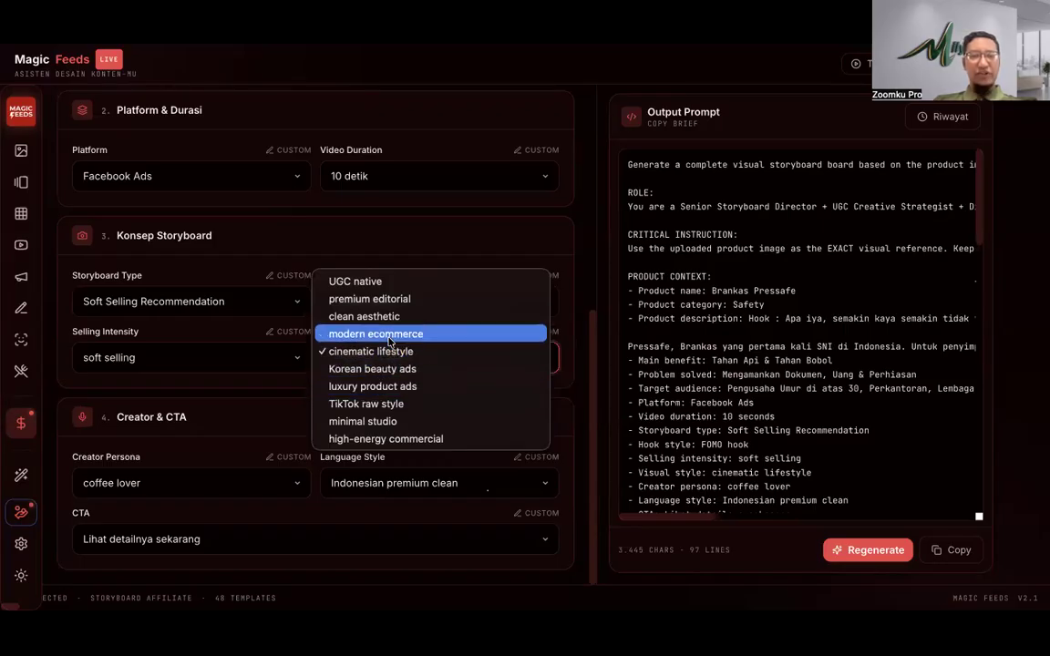
pyautogui.click(298, 394)
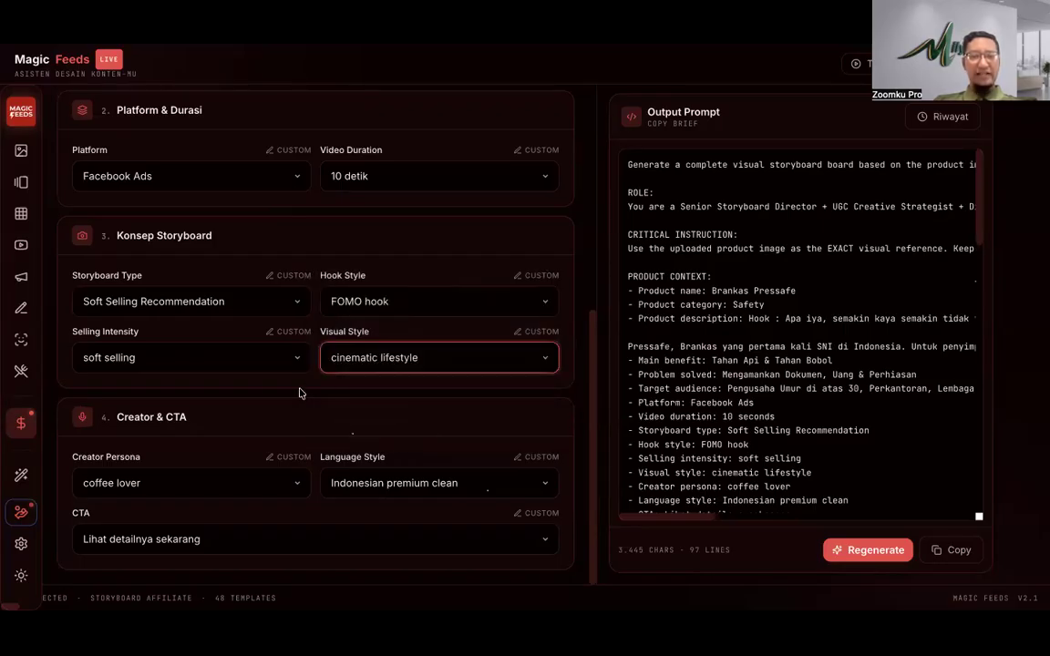
# Step: Switch Visual Style to a custom entry, try 'Perkantoran', then clear it to leave it blank
pyautogui.click(534, 334)
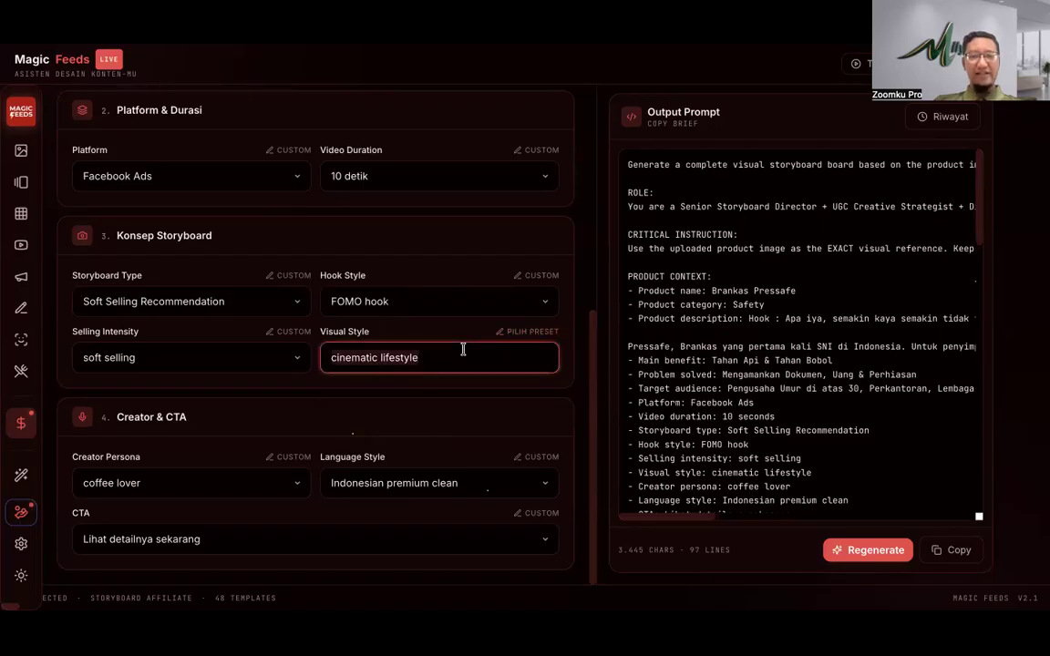
pyautogui.write('Per')
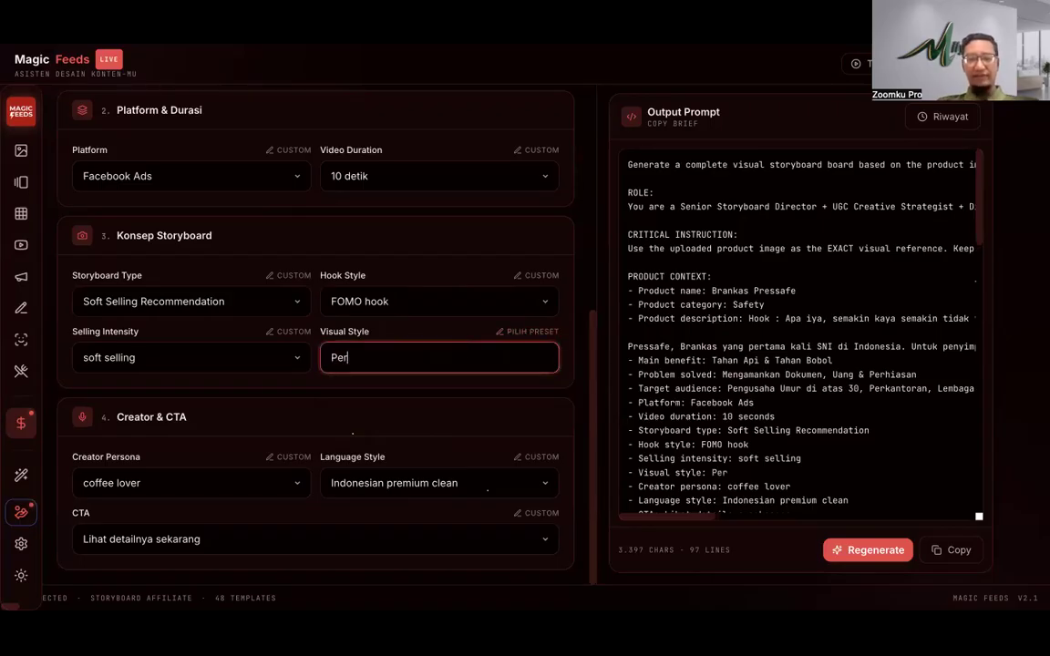
pyautogui.write('kantoran')
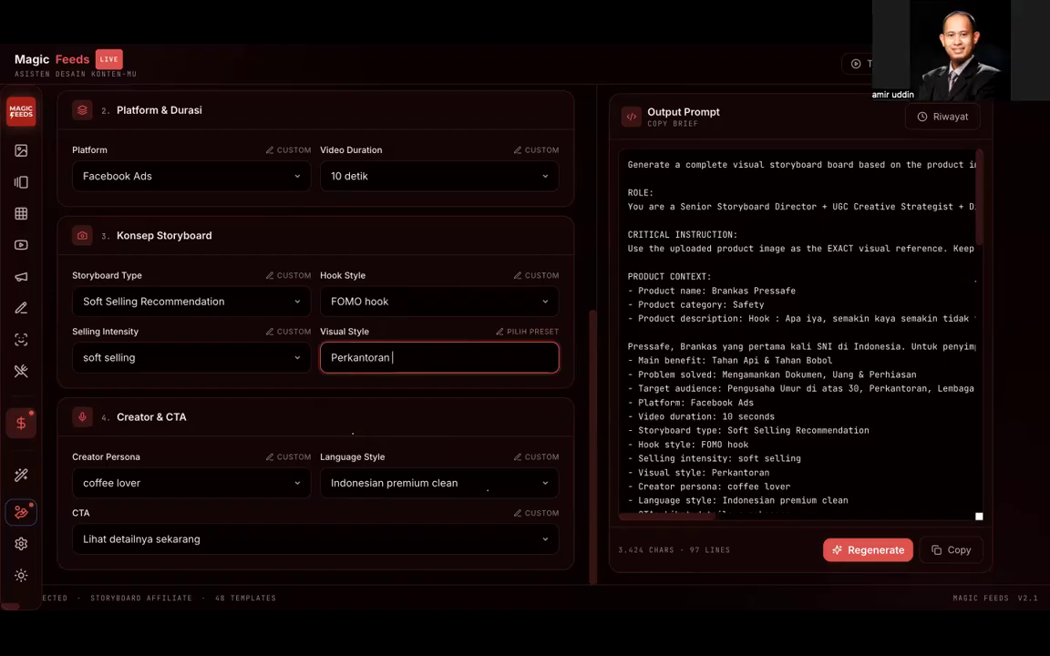
pyautogui.click(462, 394)
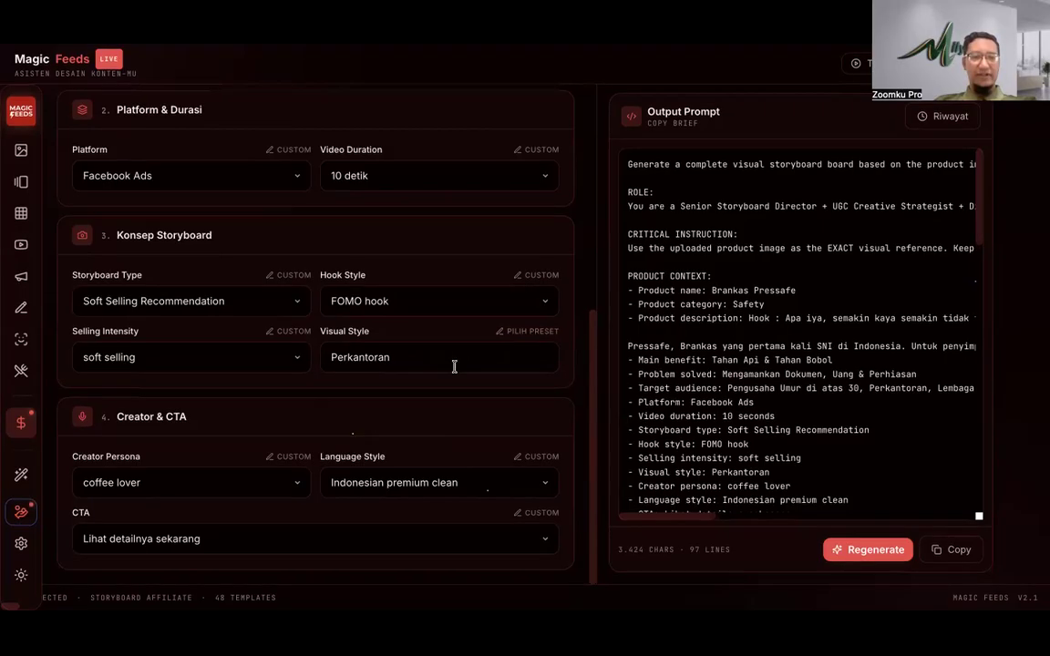
pyautogui.click(422, 356)
pyautogui.hotkey('ctrl', 'a')
pyautogui.press('BackSpace')
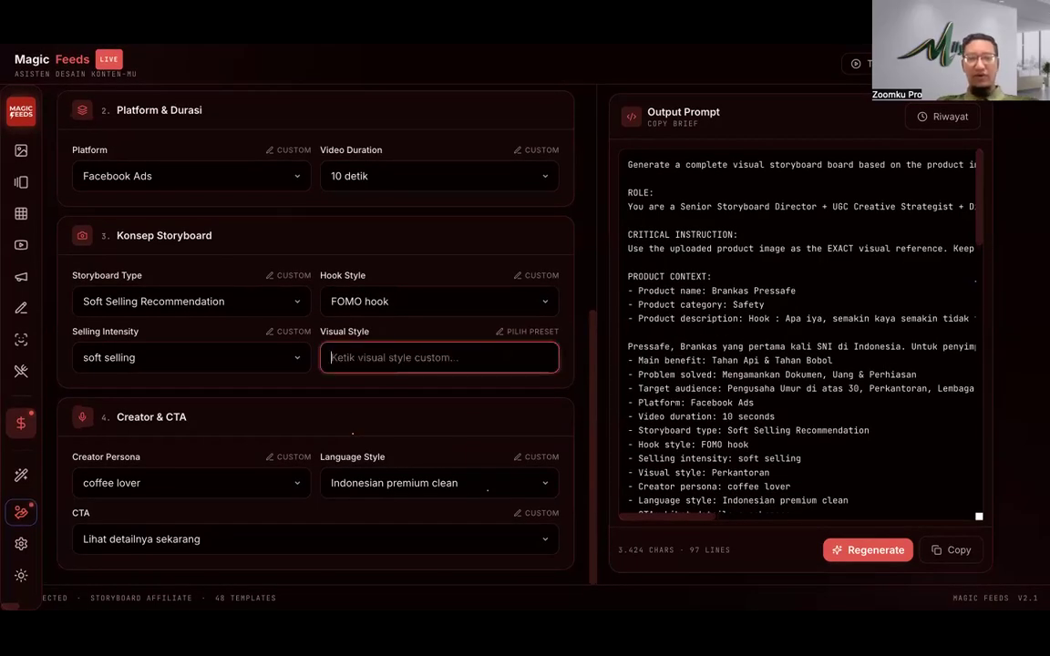
pyautogui.write('Min')
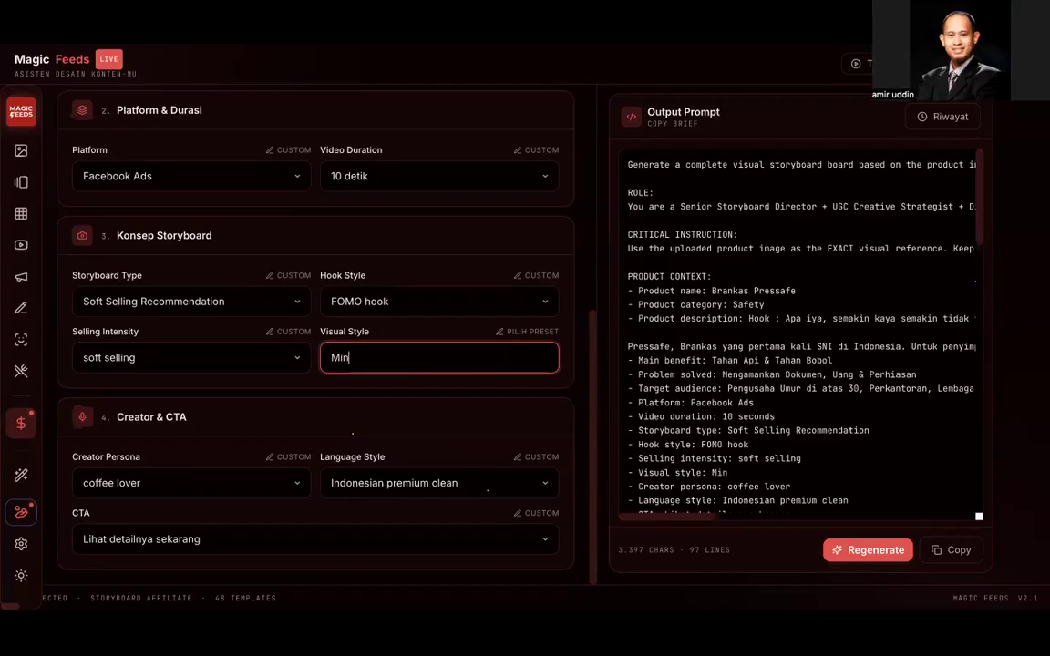
pyautogui.hotkey('ctrl', 'a')
pyautogui.press('BackSpace')
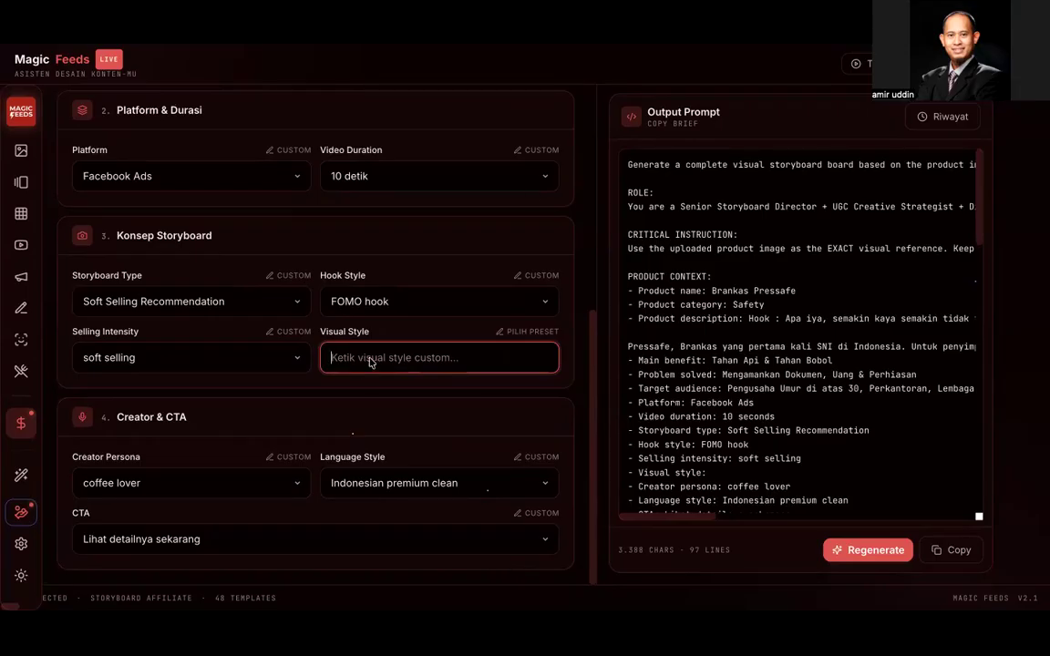
pyautogui.write('Mi')
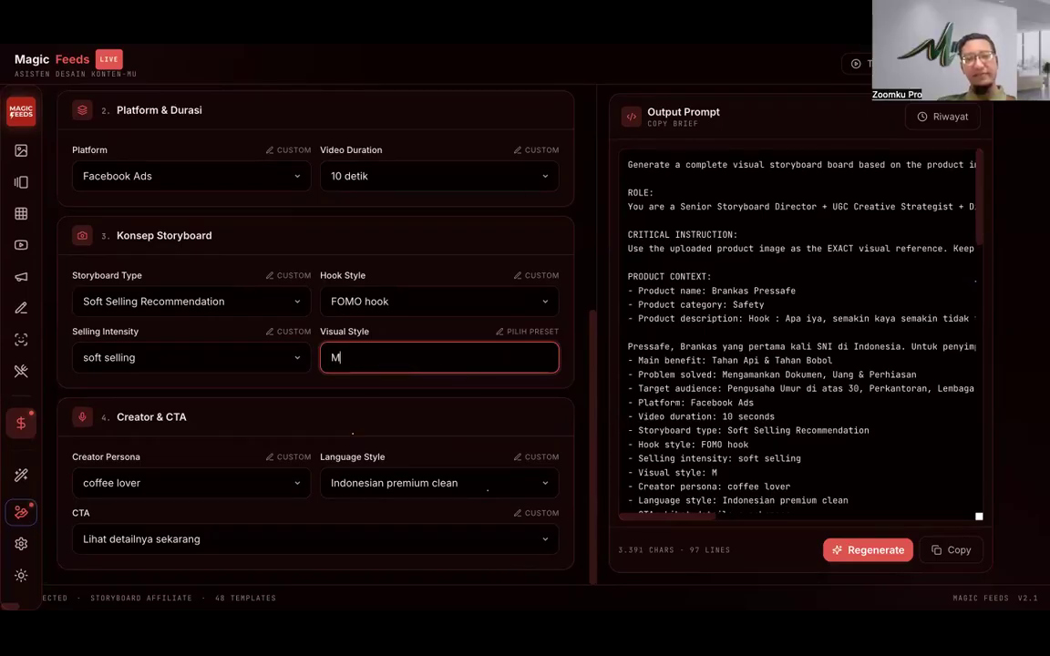
pyautogui.press('BackSpace')
pyautogui.press('BackSpace')
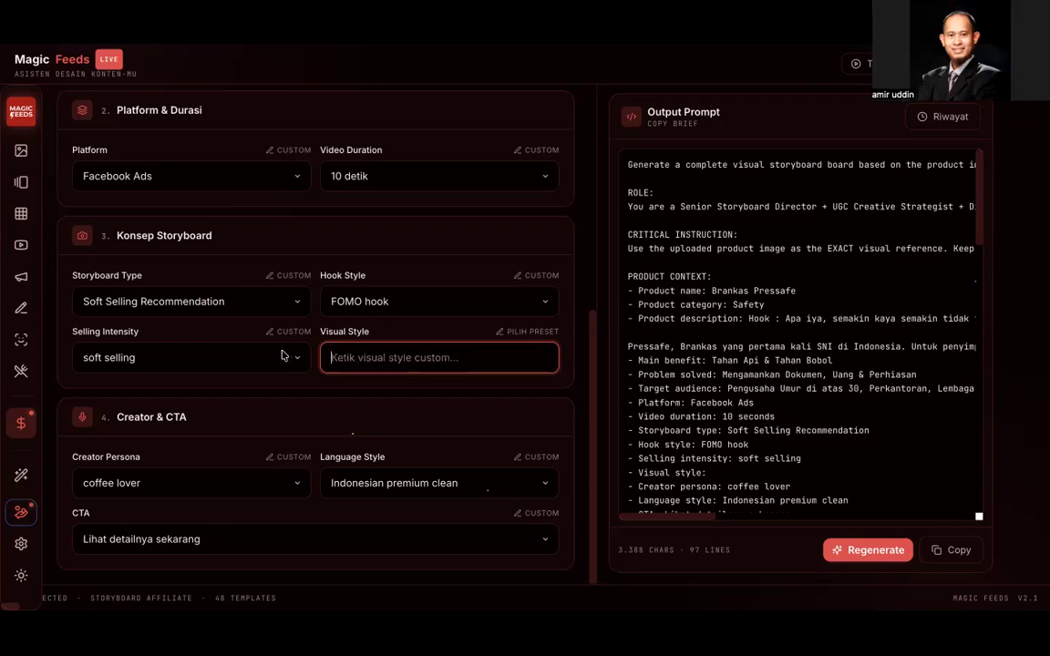
pyautogui.scroll(3, 272, 354)
# Step: Open the description with 'Saatnya punya bank di RUmah Sendiri. Pak' and insert 'dapat' before SNI
pyautogui.scroll(2, 273, 353)
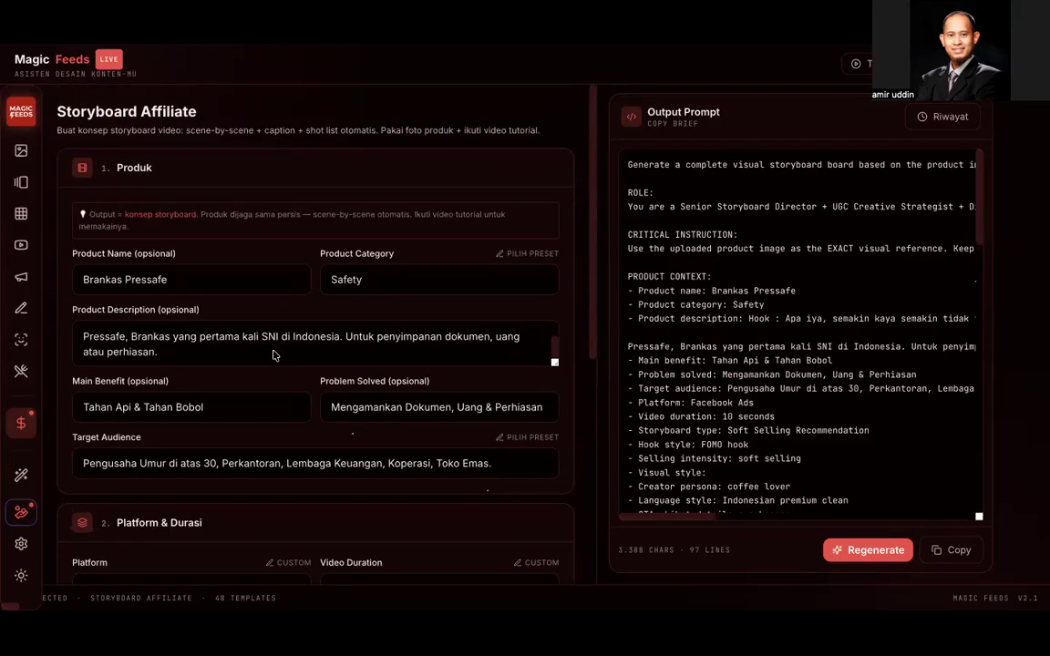
pyautogui.click(253, 343)
pyautogui.scroll(2, 253, 343)
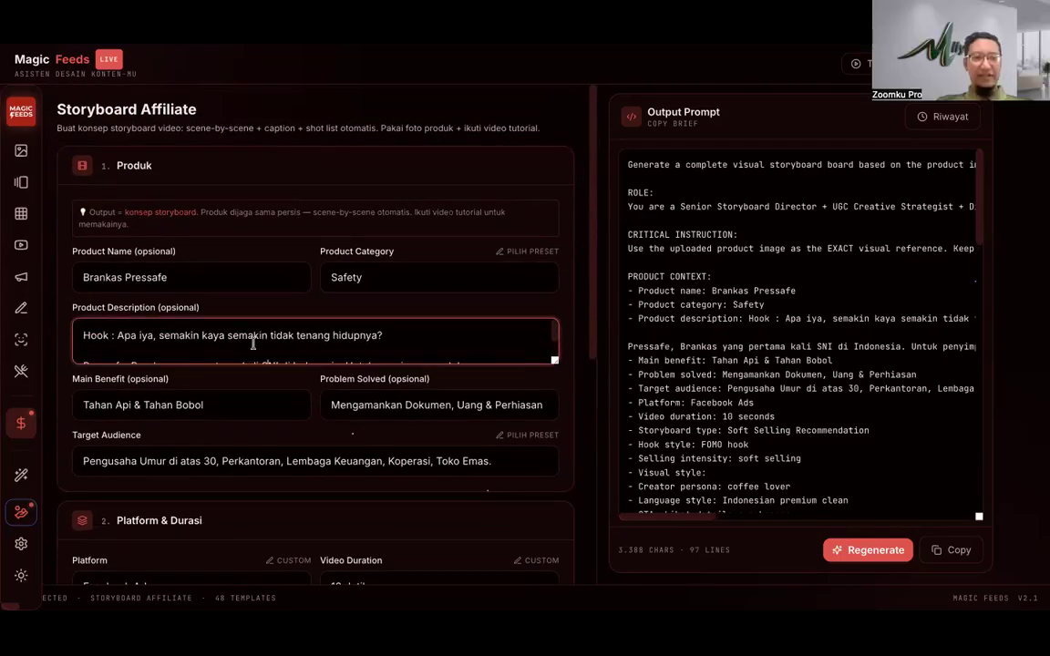
pyautogui.scroll(-2, 246, 339)
pyautogui.click(83, 334)
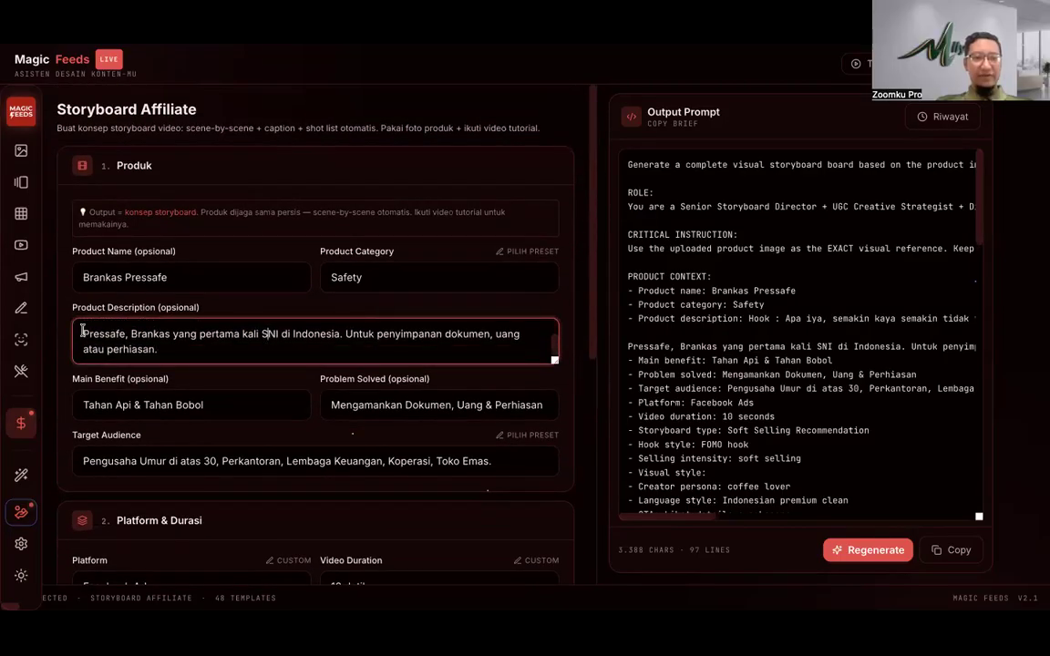
pyautogui.write('Saat')
pyautogui.write('nya punya ban')
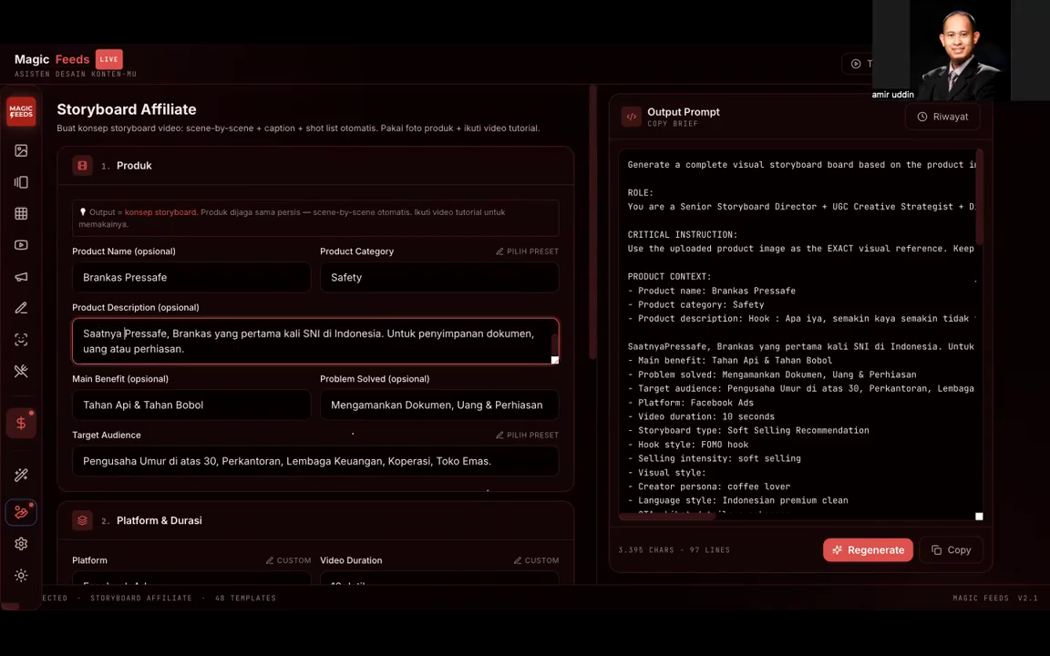
pyautogui.write('k di RUmah S')
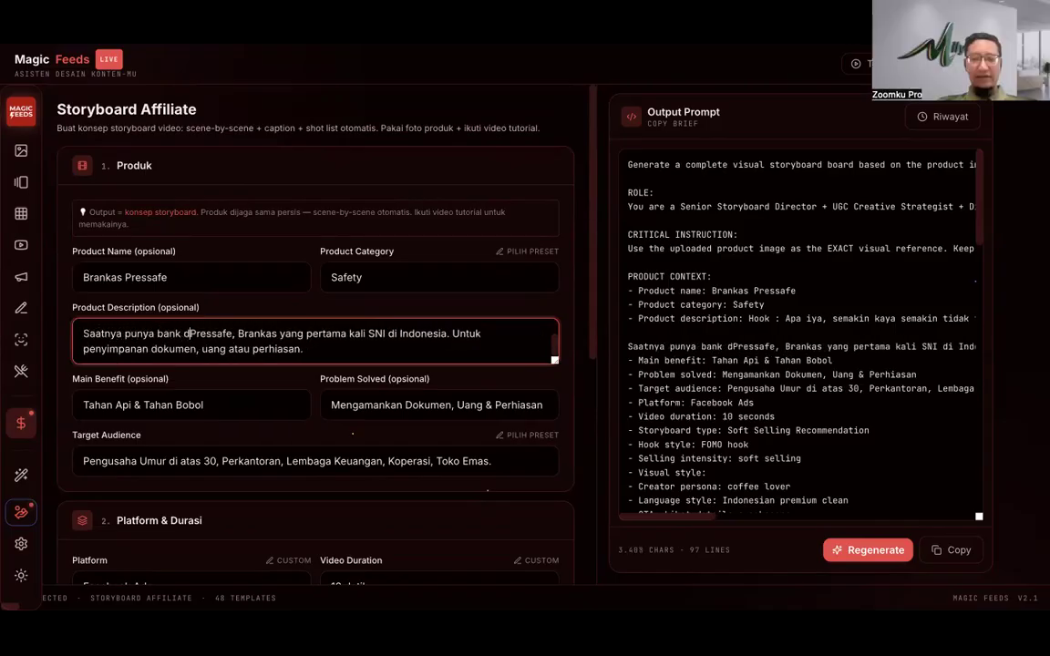
pyautogui.write('endiri.')
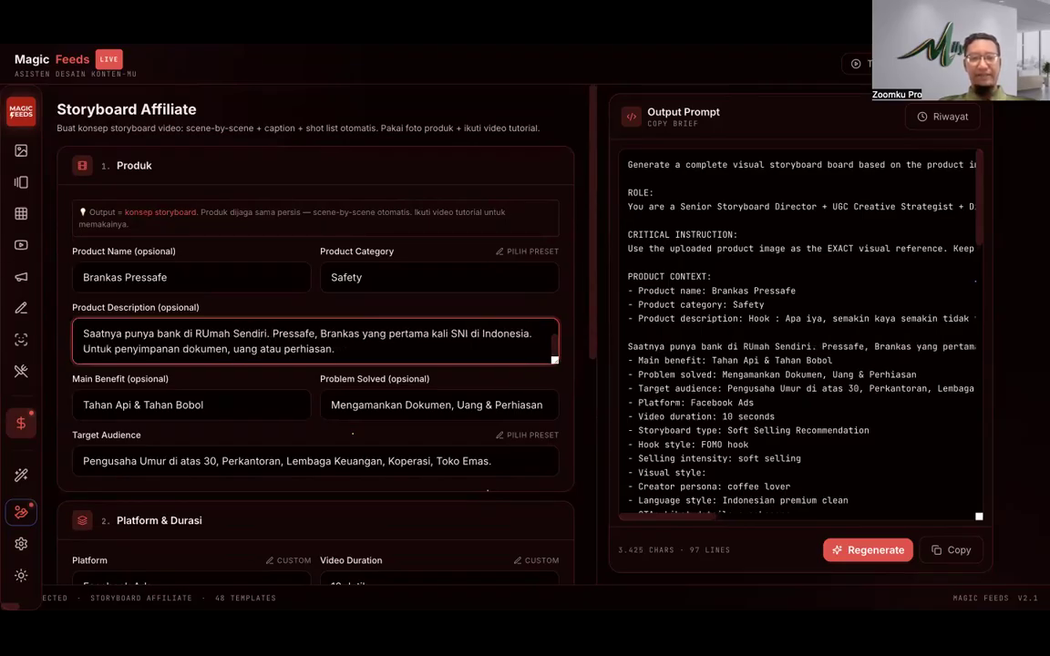
pyautogui.write('Pak')
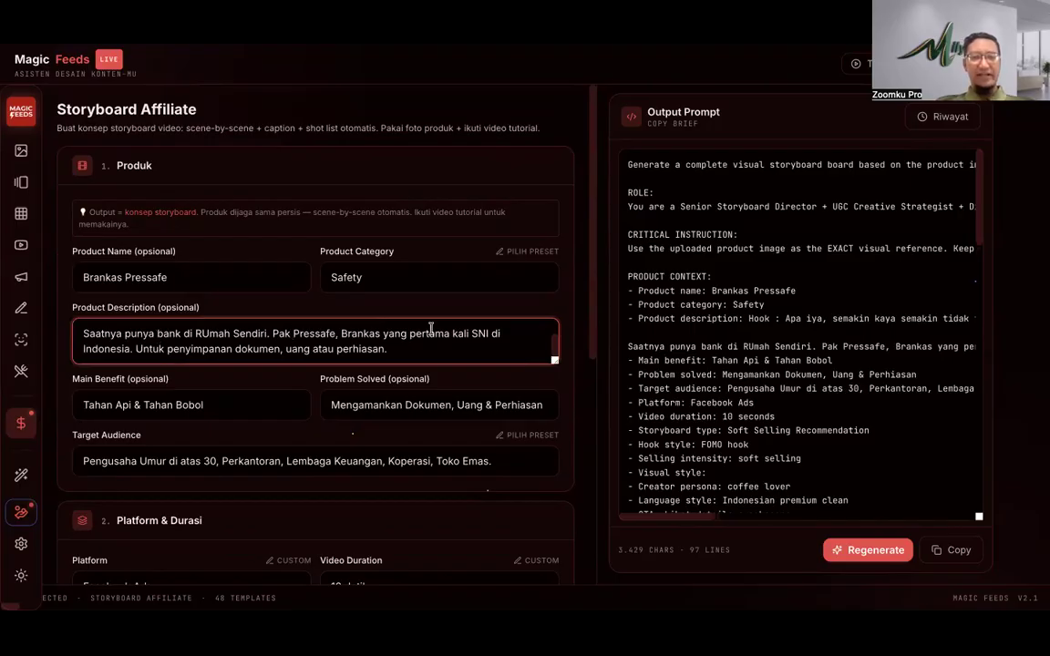
pyautogui.click(472, 334)
pyautogui.write('da')
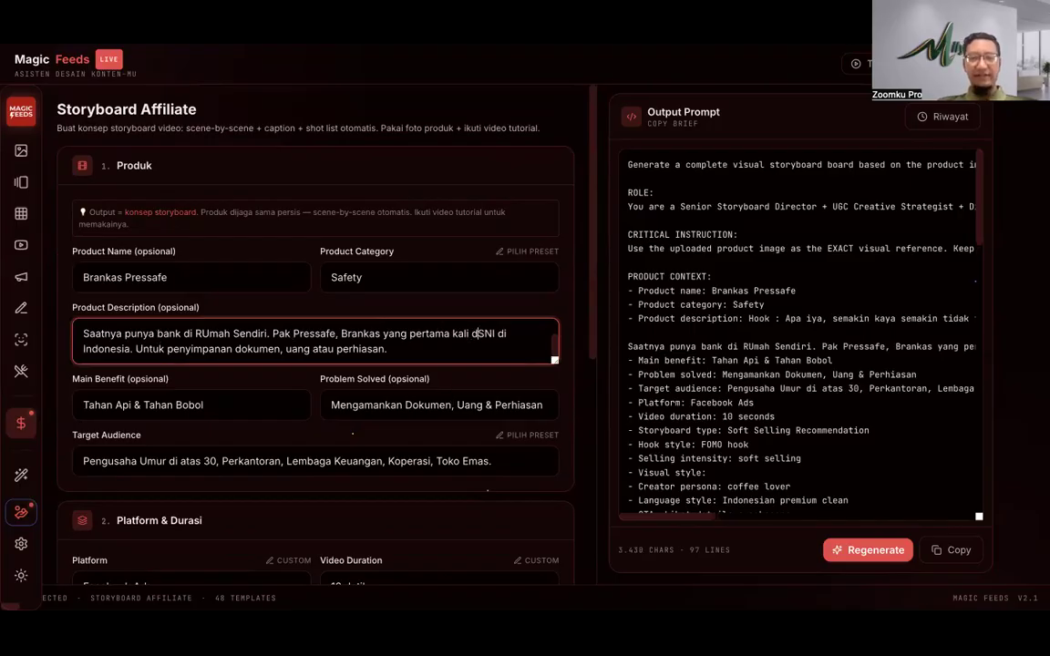
pyautogui.write('pat')
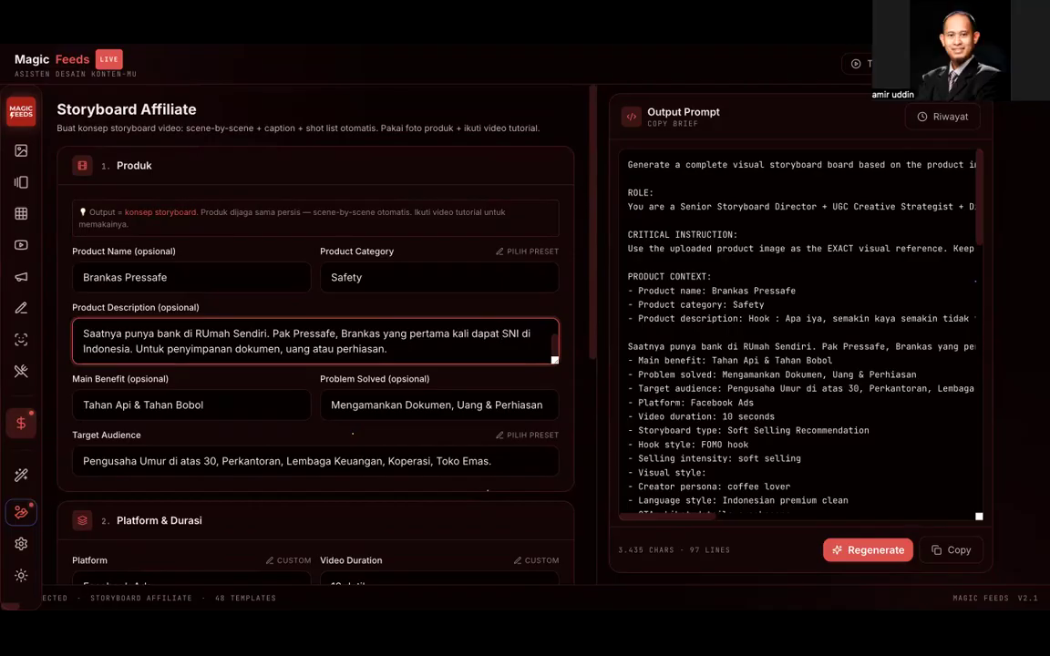
pyautogui.scroll(-5, 450, 396)
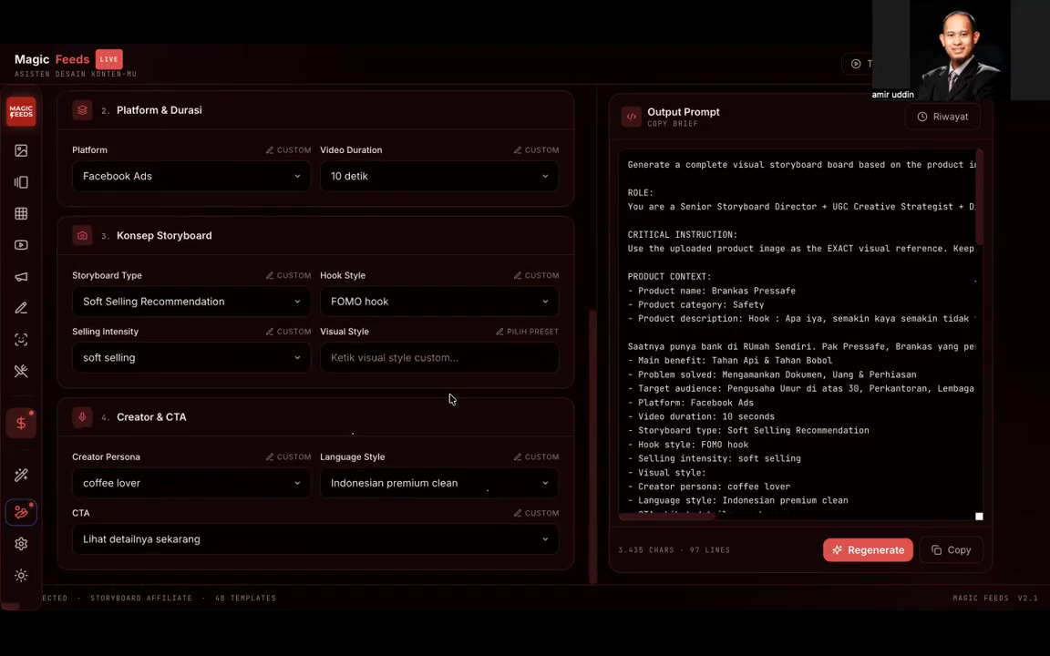
# Step: Try the clean aesthetic preset, then enter 'Rumah Mewah' as the custom visual style
pyautogui.click(422, 356)
pyautogui.click(521, 332)
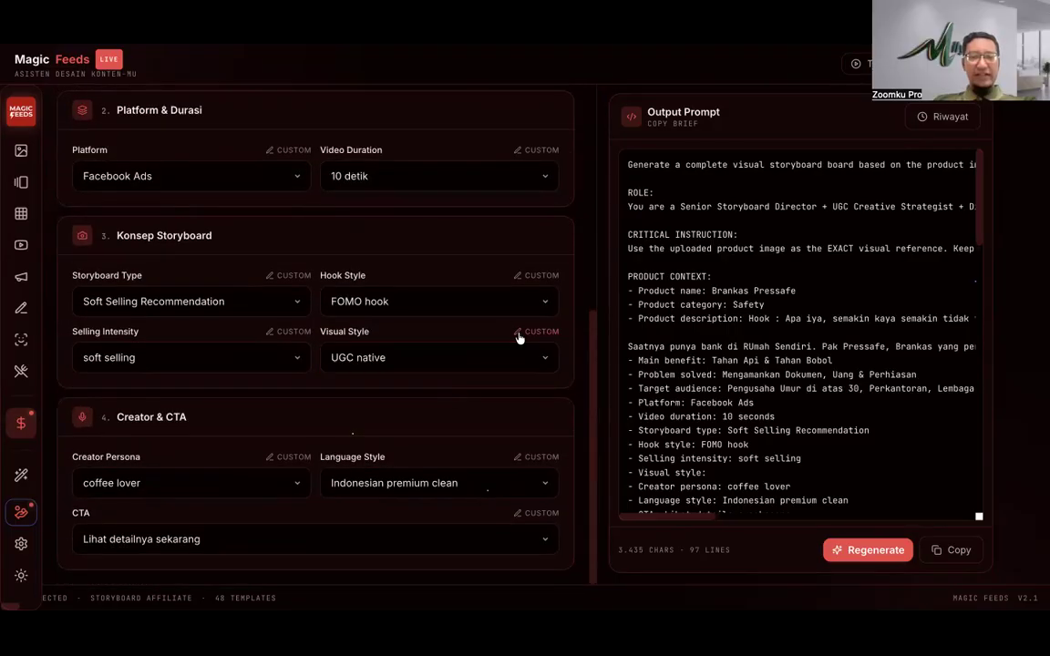
pyautogui.click(436, 361)
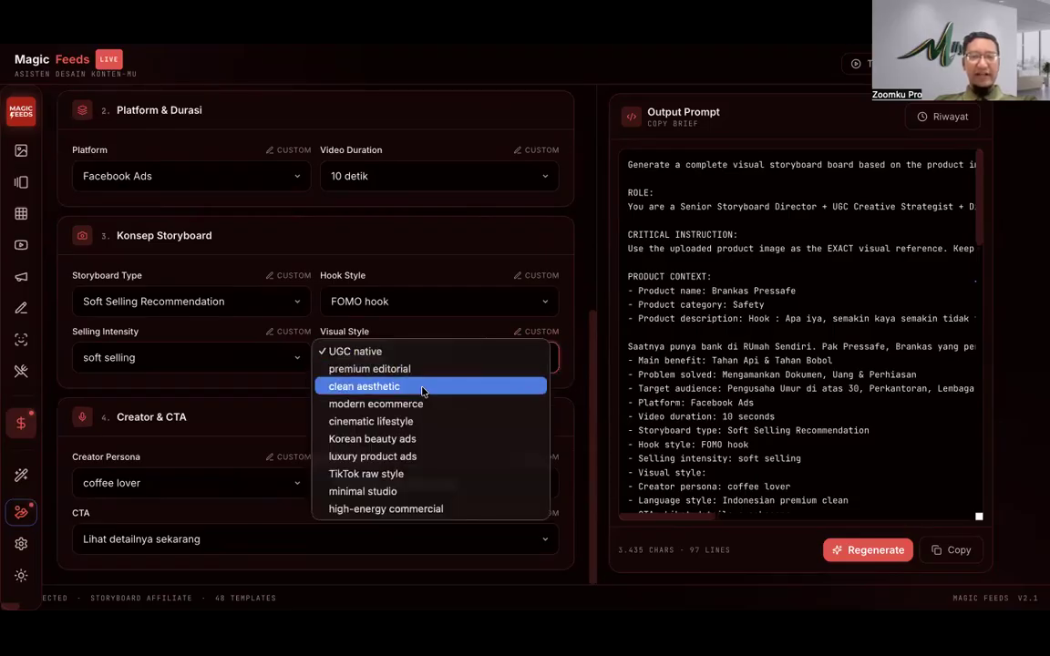
pyautogui.click(422, 390)
pyautogui.click(521, 332)
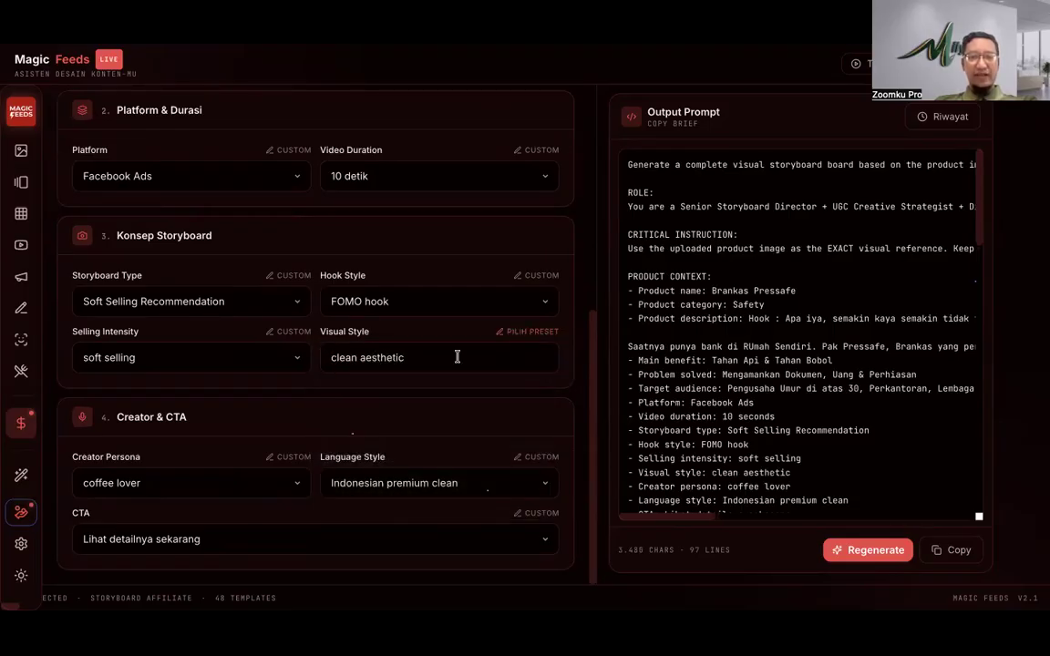
pyautogui.click(457, 356)
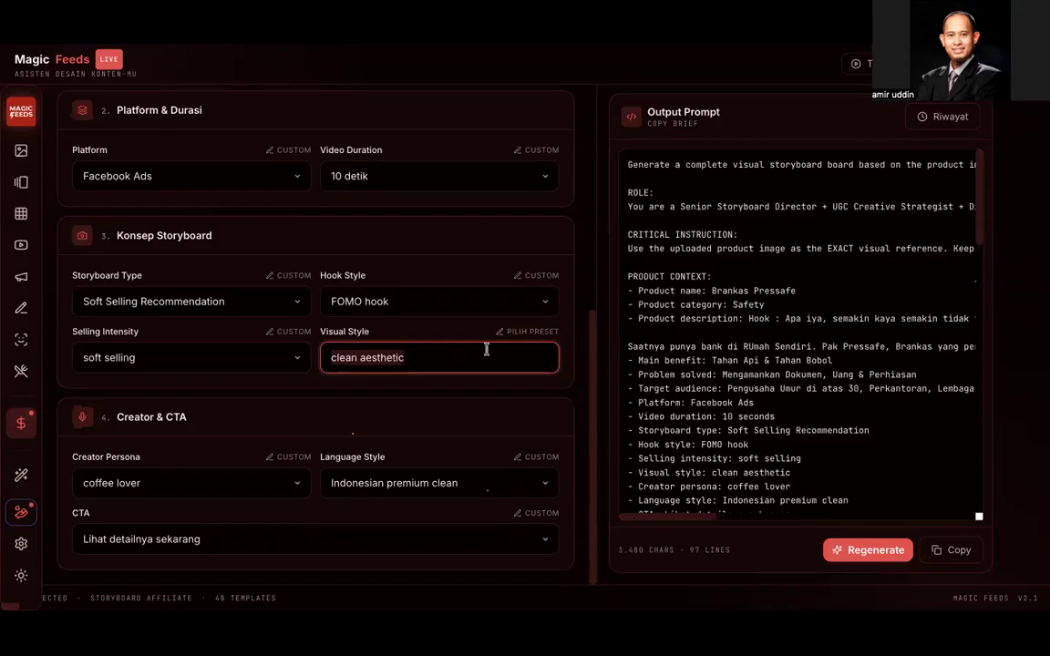
pyautogui.click(519, 333)
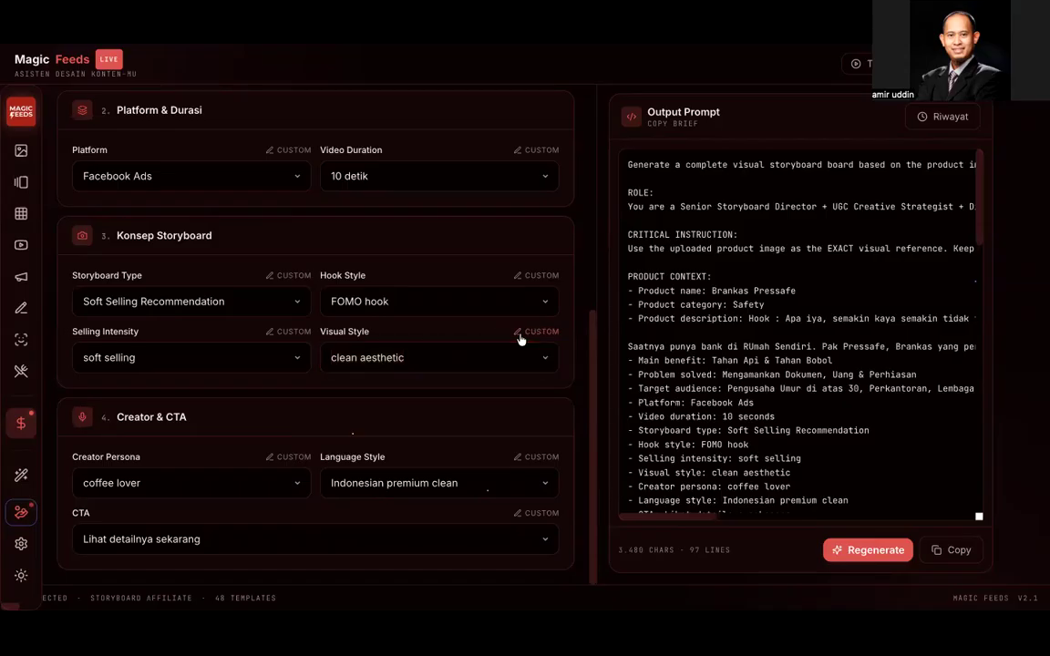
pyautogui.click(435, 361)
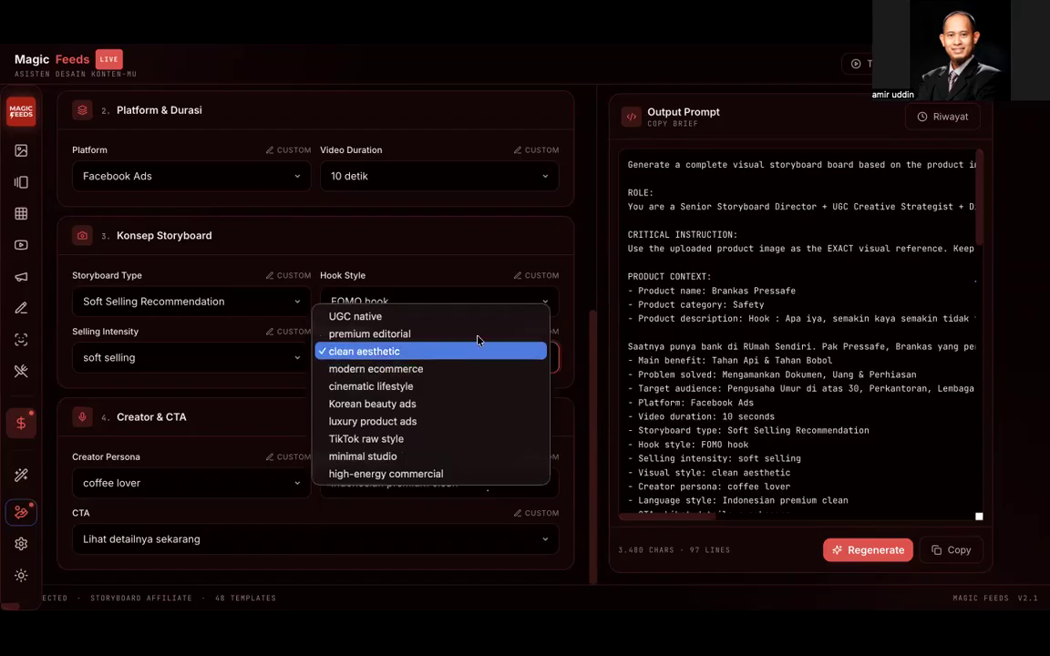
pyautogui.click(501, 303)
pyautogui.click(542, 334)
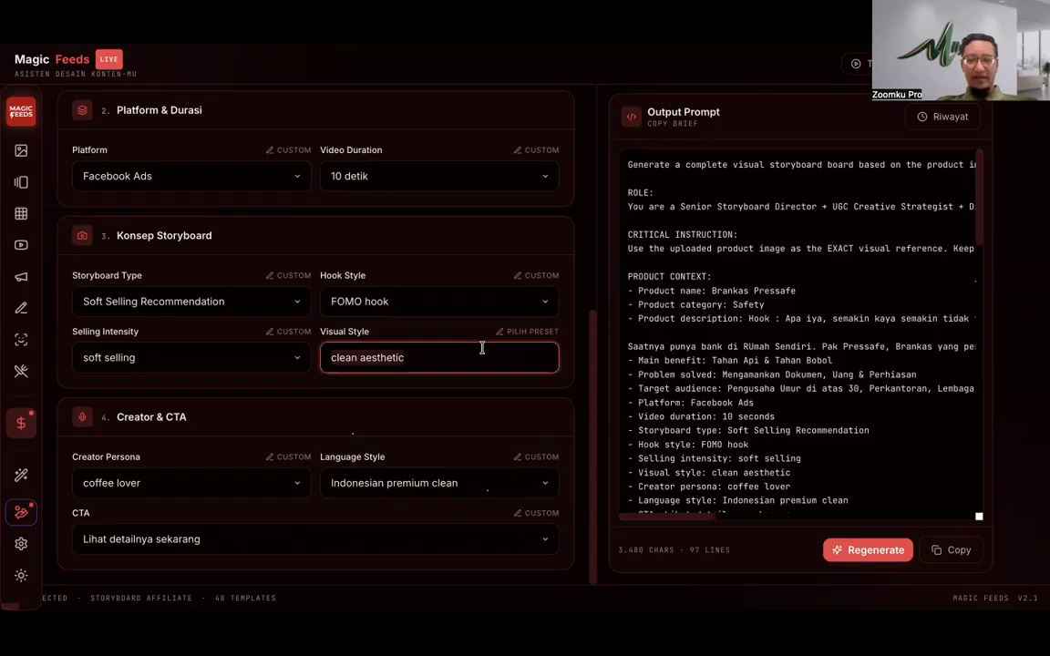
pyautogui.write('Rumah Mewah')
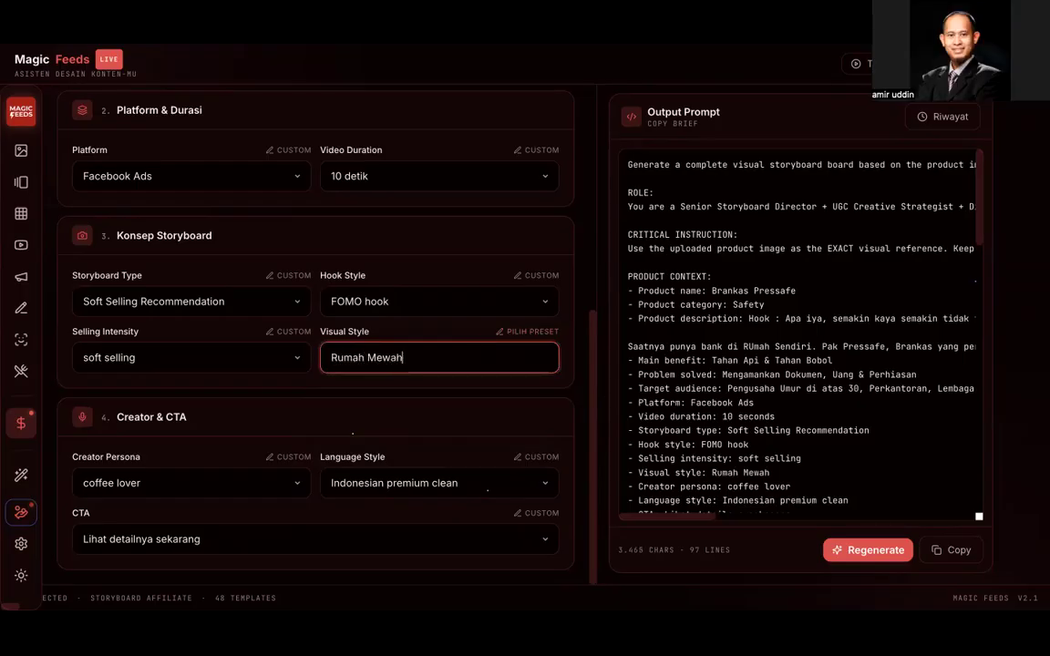
pyautogui.click(460, 388)
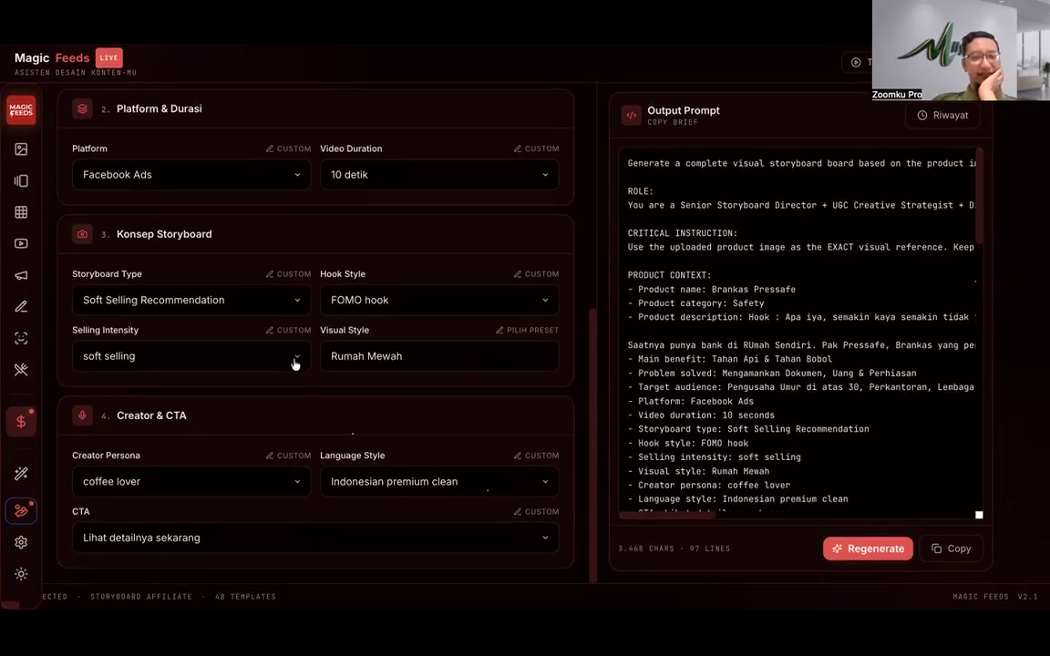
# Step: Switch Creator Persona to a custom entry and type 'Muslimah' over the coffee lover text
pyautogui.click(242, 487)
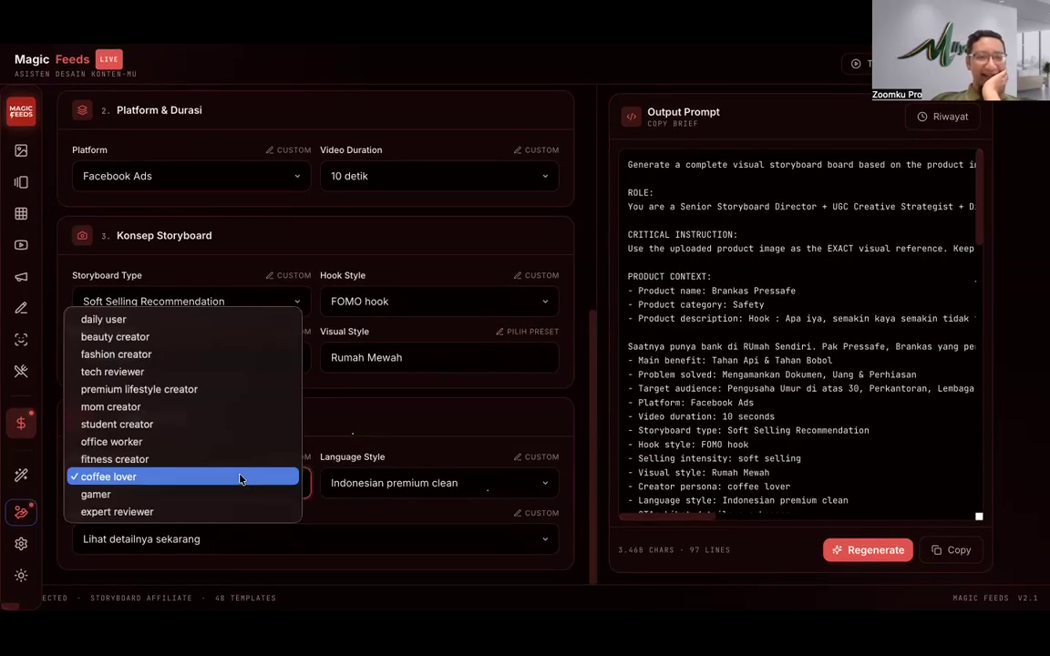
pyautogui.click(276, 478)
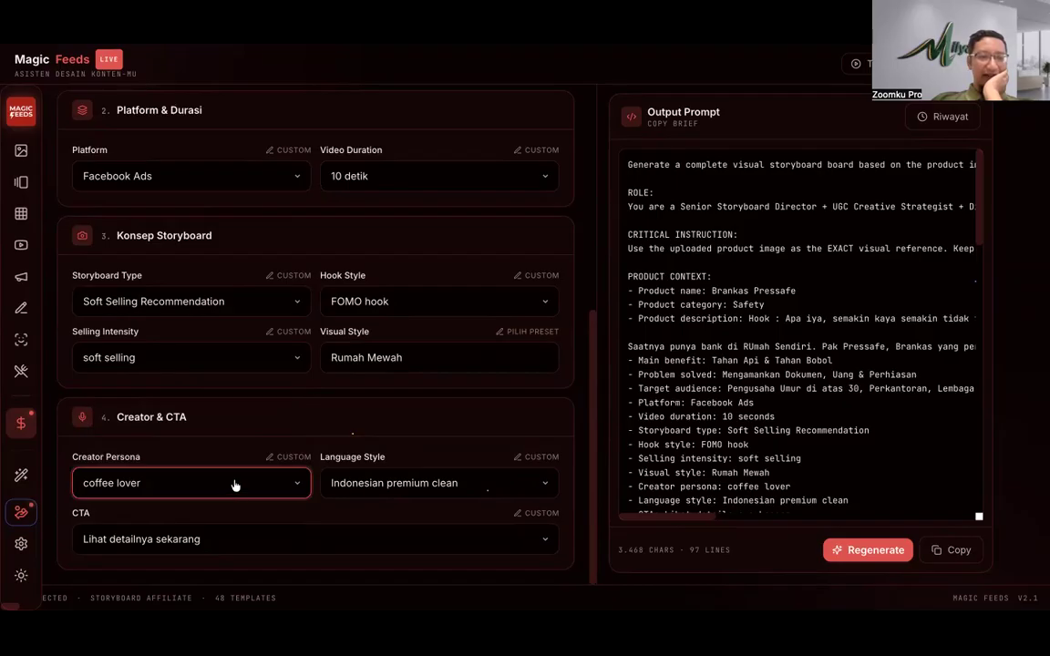
pyautogui.click(234, 488)
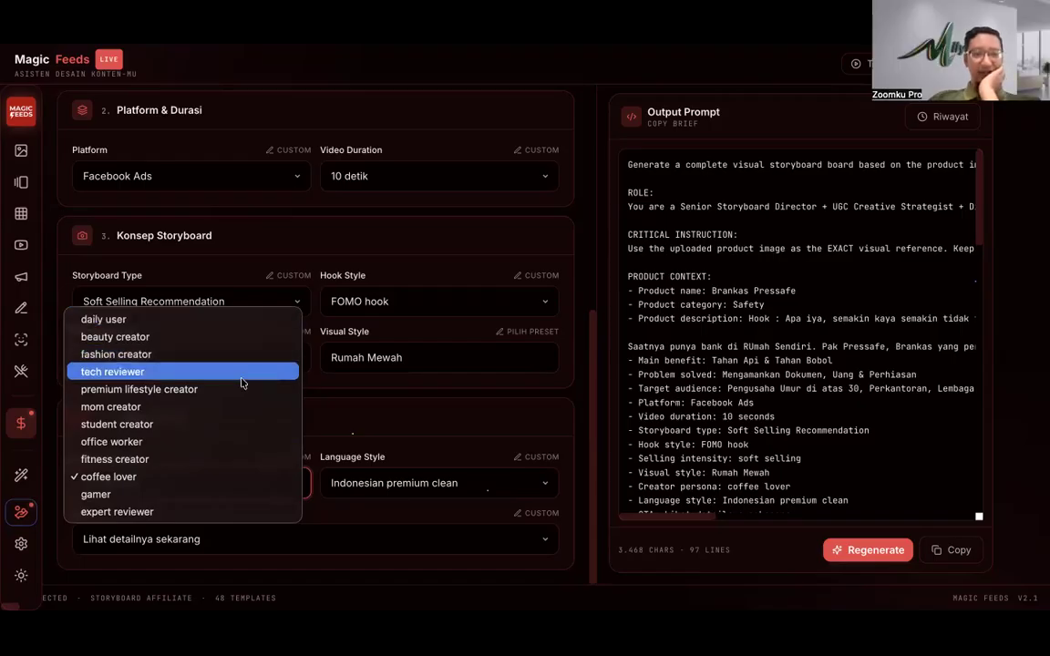
pyautogui.click(346, 413)
pyautogui.click(275, 459)
pyautogui.tripleClick(206, 472)
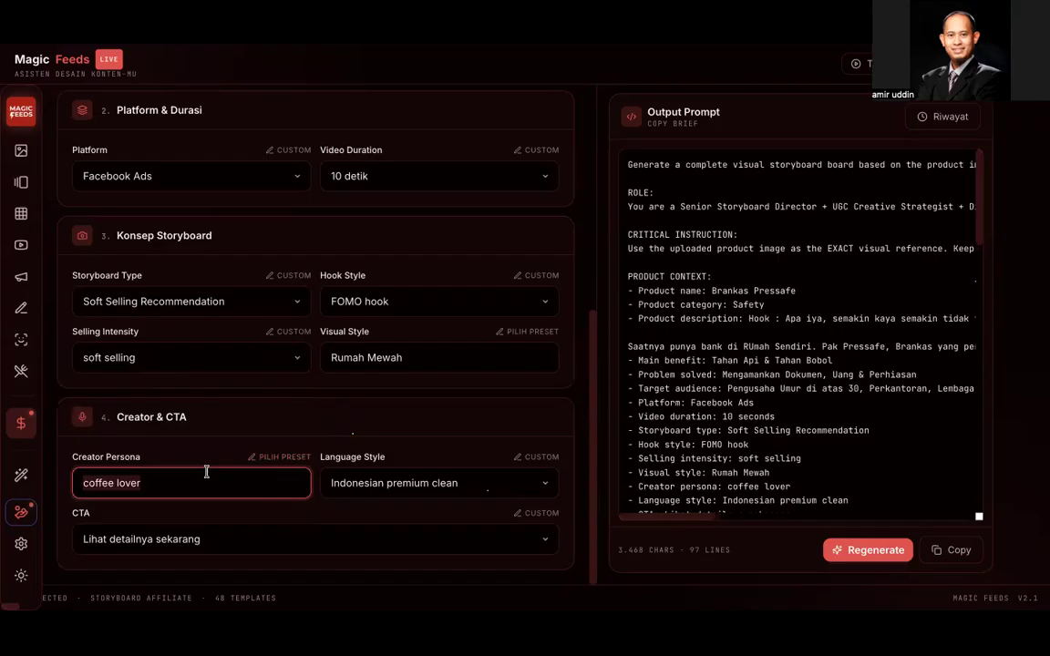
pyautogui.write('Muslimah')
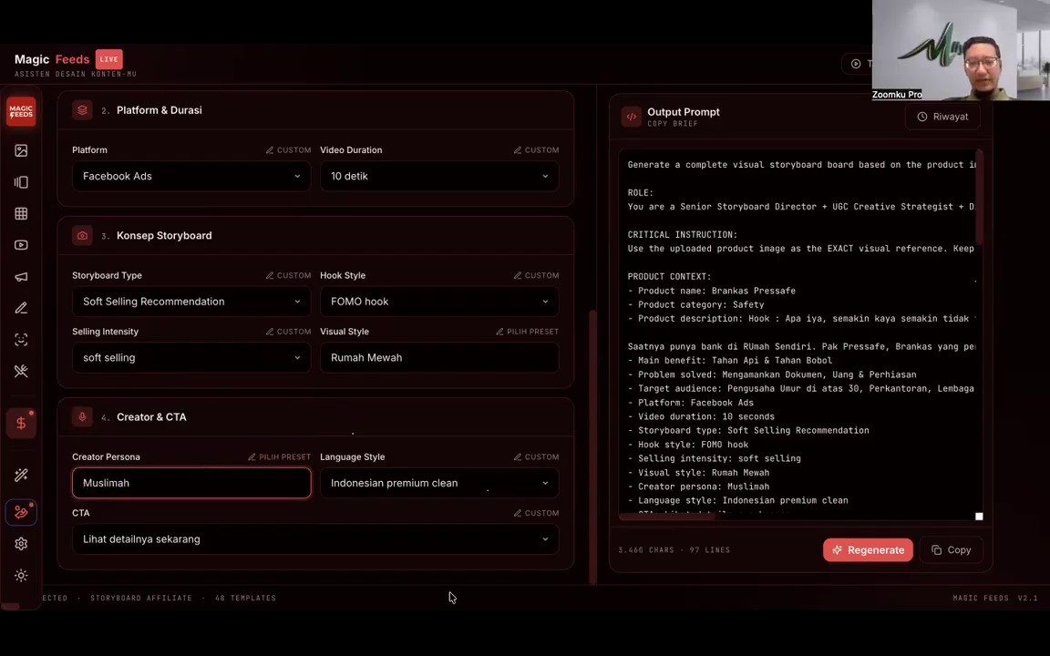
# Step: Set the Magic Feeds language style to Indonesian casual persuasive
pyautogui.click(375, 484)
pyautogui.click(341, 419)
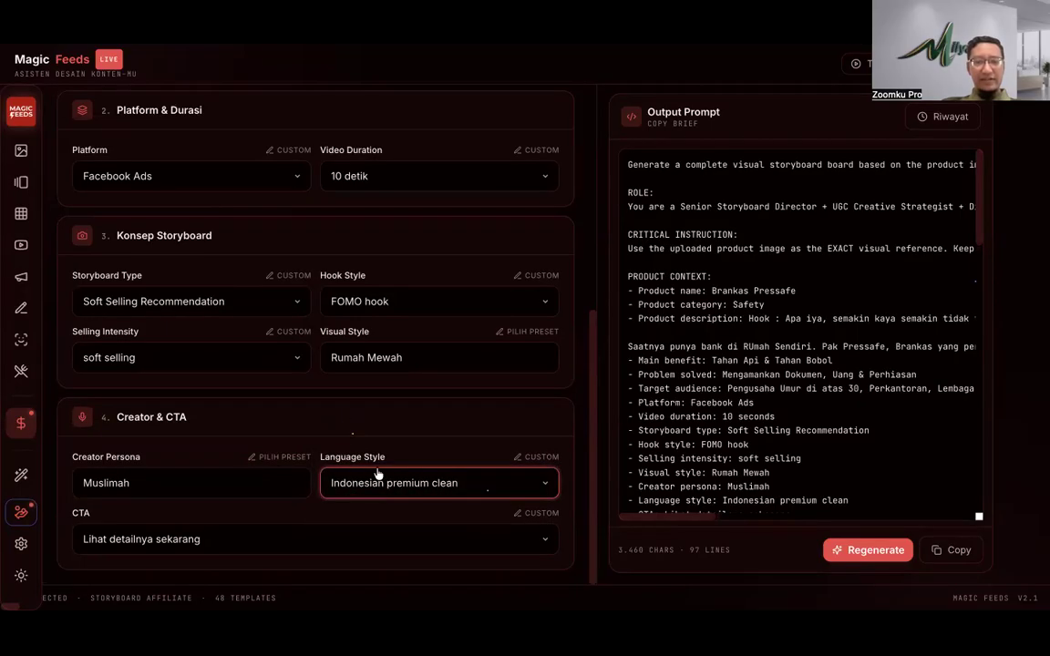
pyautogui.click(384, 481)
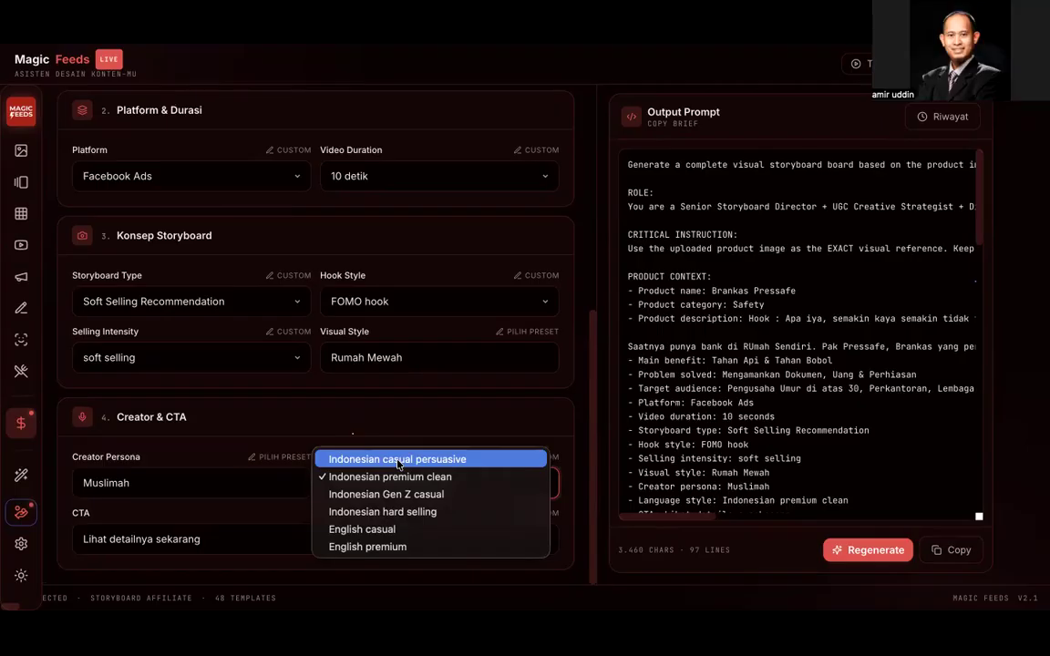
pyautogui.click(398, 461)
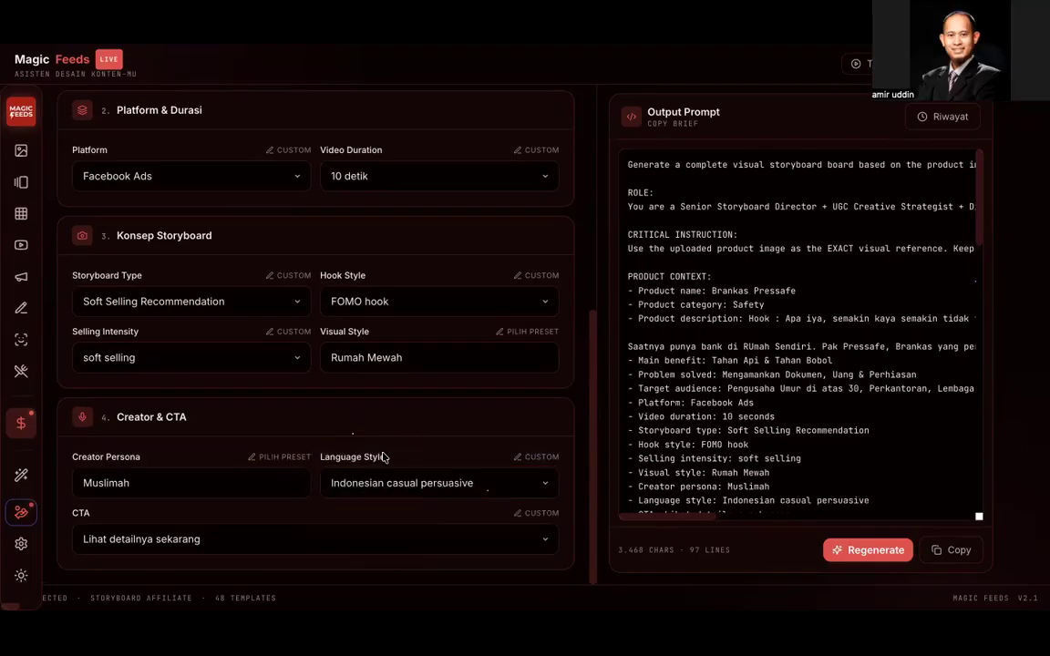
# Step: Check the CTA options without changing them, then switch to the WhatsApp chat with the safe photos
pyautogui.click(296, 540)
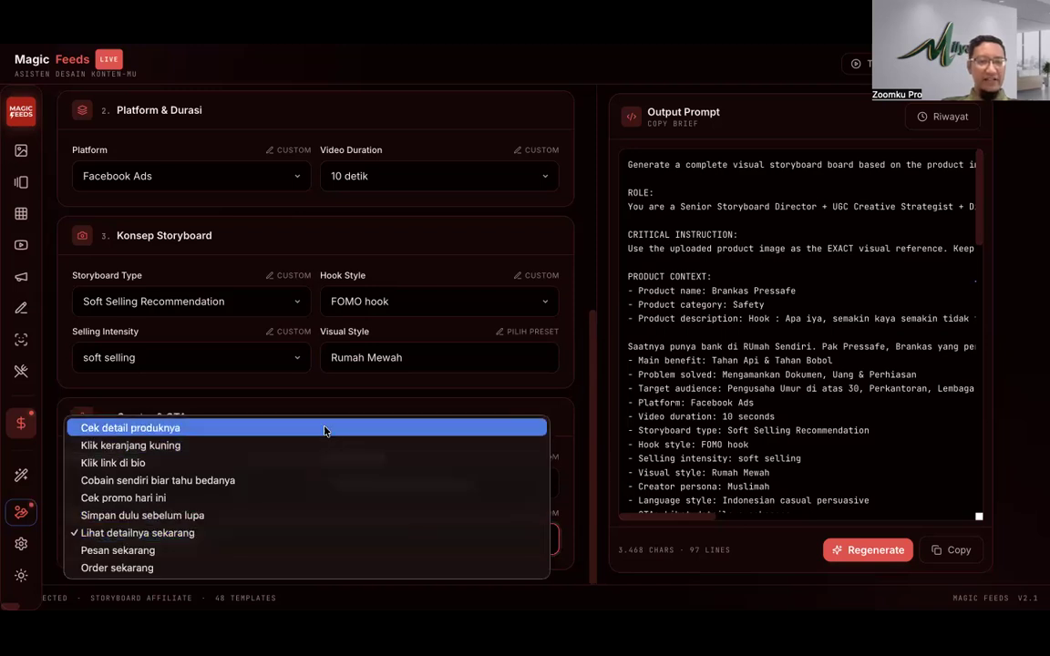
pyautogui.click(323, 533)
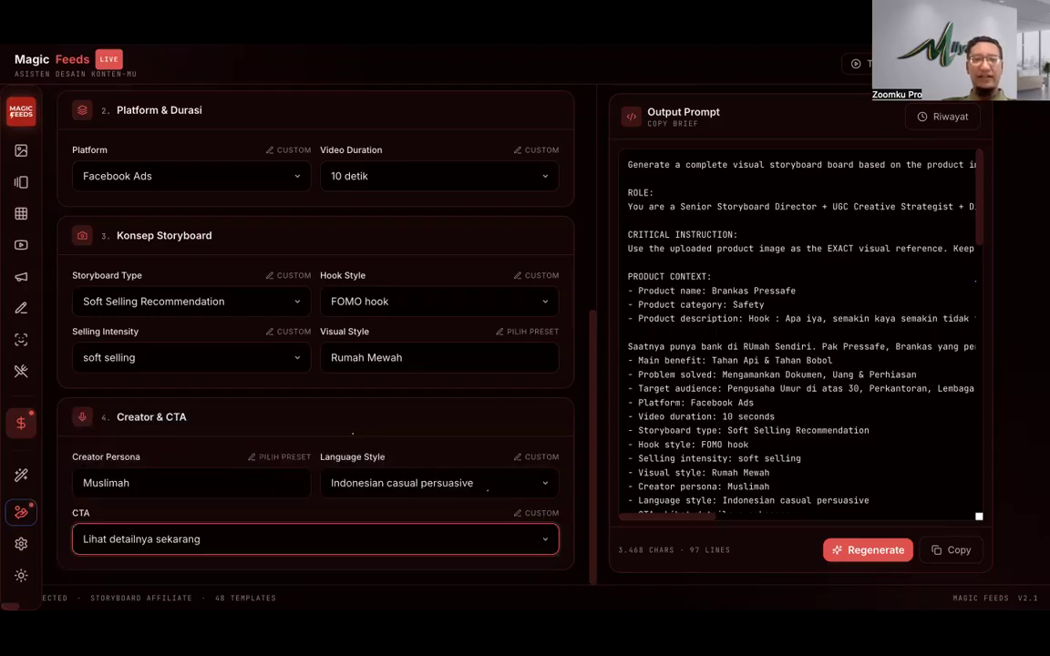
pyautogui.hotkey('ctrl', 'Tab')
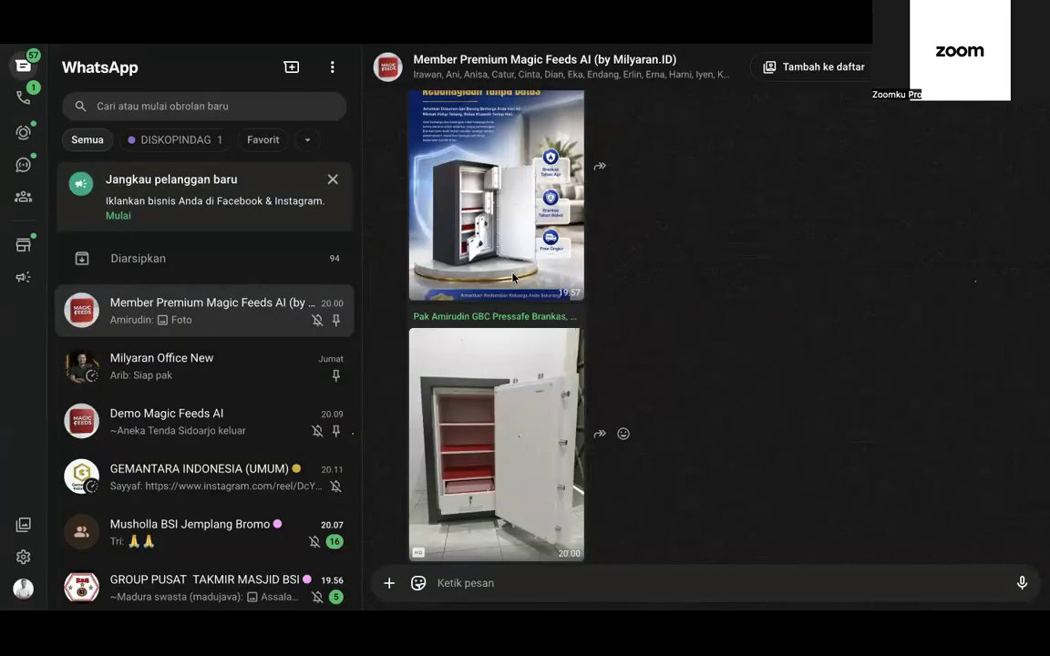
# Step: View the Pressafe safe poster full-screen and zoomed in, then return to Magic Feeds
pyautogui.click(513, 277)
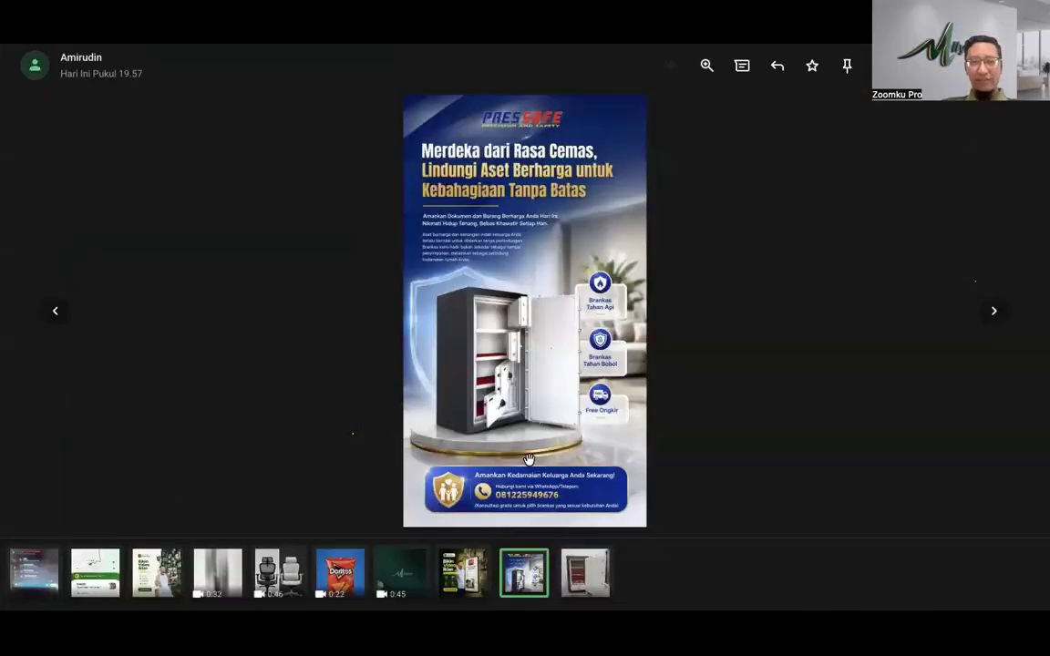
pyautogui.click(528, 458)
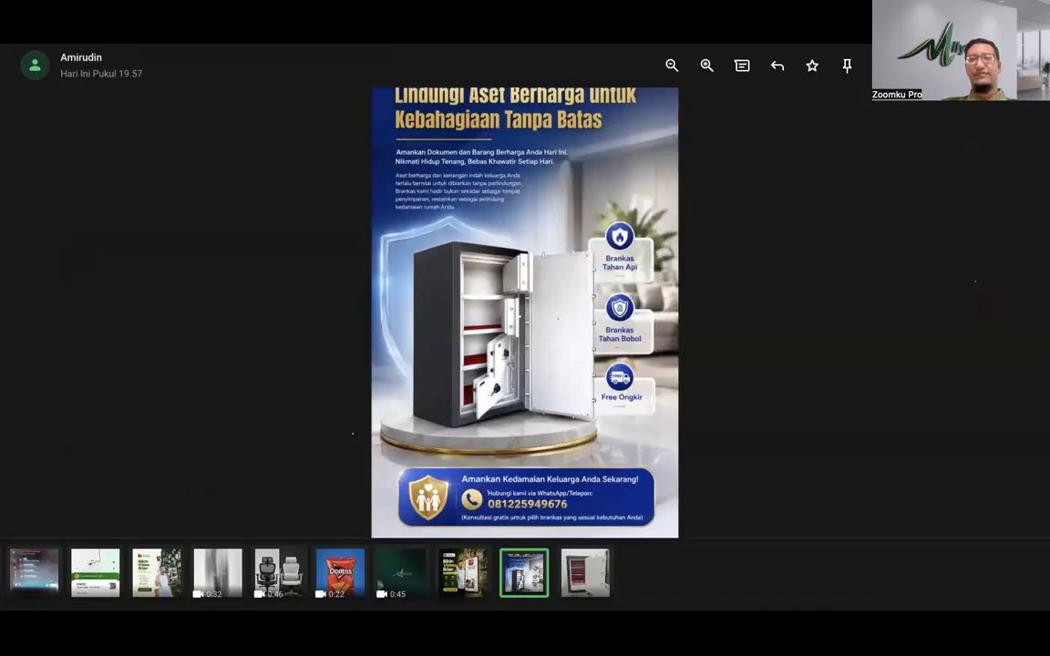
pyautogui.click(329, 42)
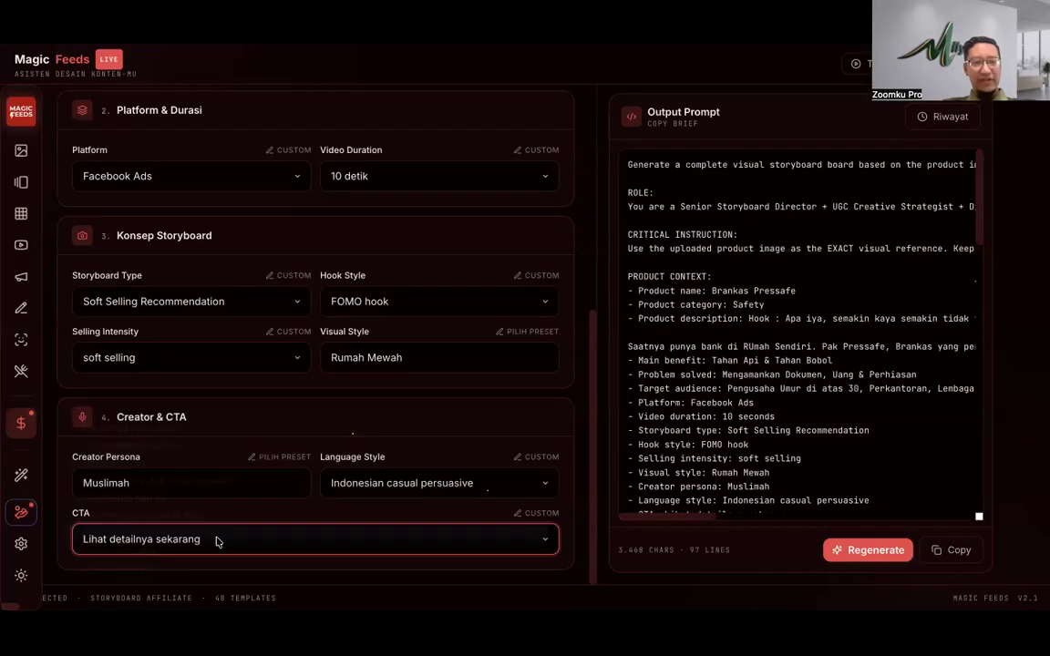
# Step: Set a custom CTA reading 'Konsultasikan Kebutuhan Anda :' followed by the contact phone number
pyautogui.click(244, 539)
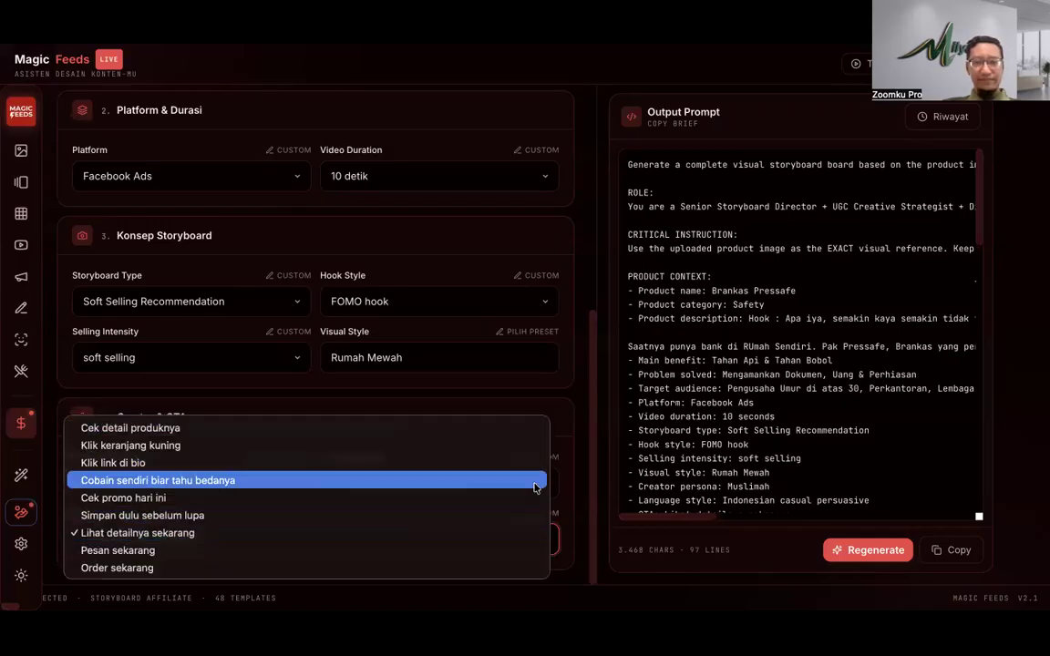
pyautogui.click(554, 518)
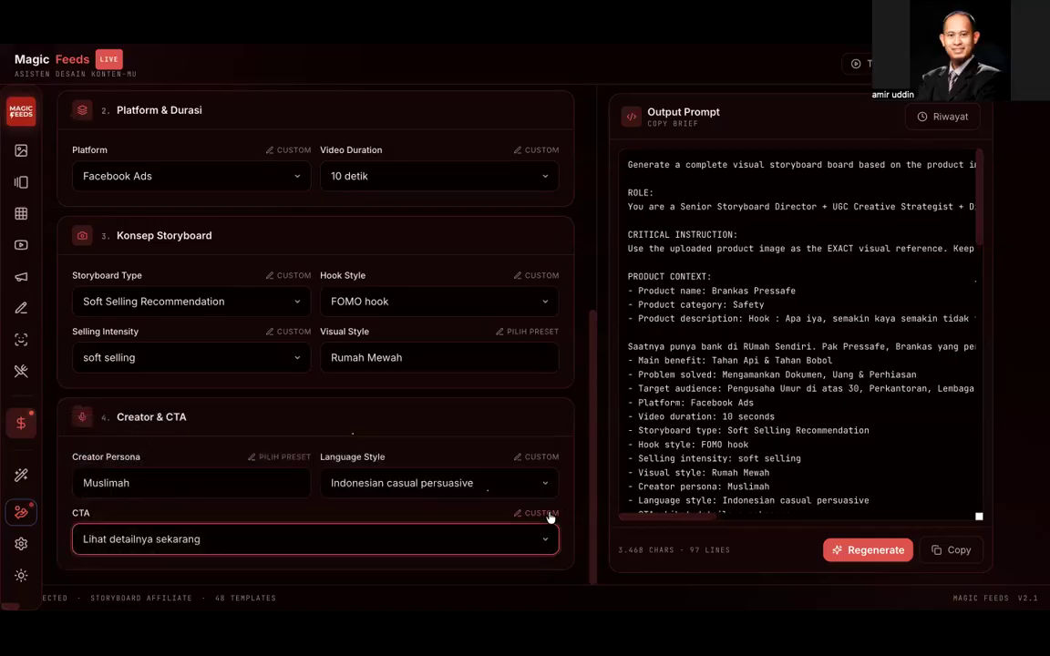
pyautogui.tripleClick(391, 537)
pyautogui.write('Kons')
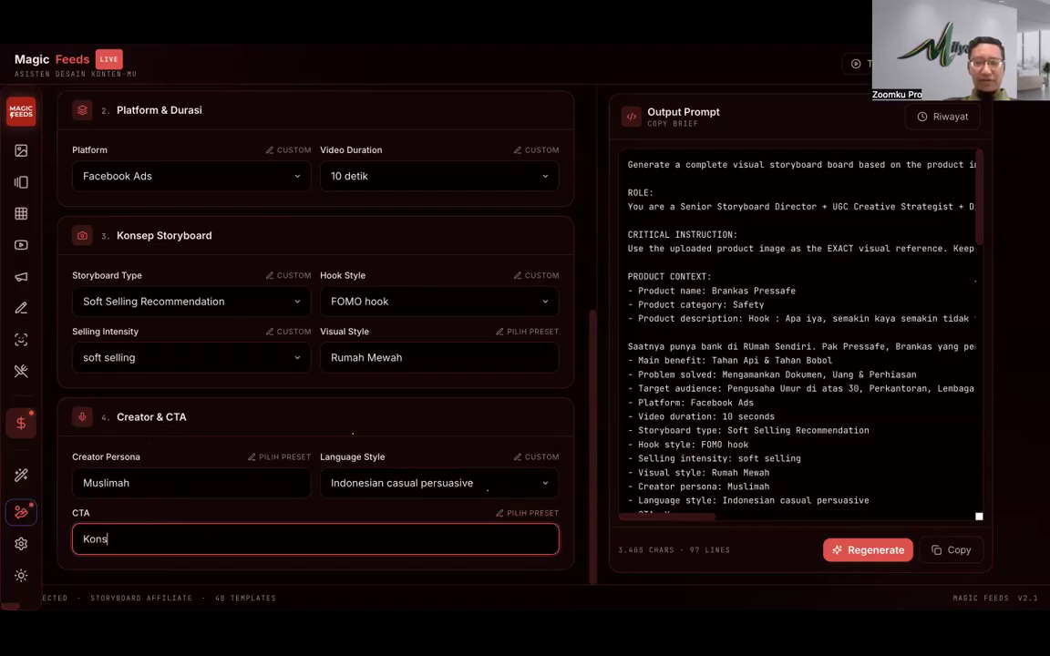
pyautogui.write('ultasikan Brankas')
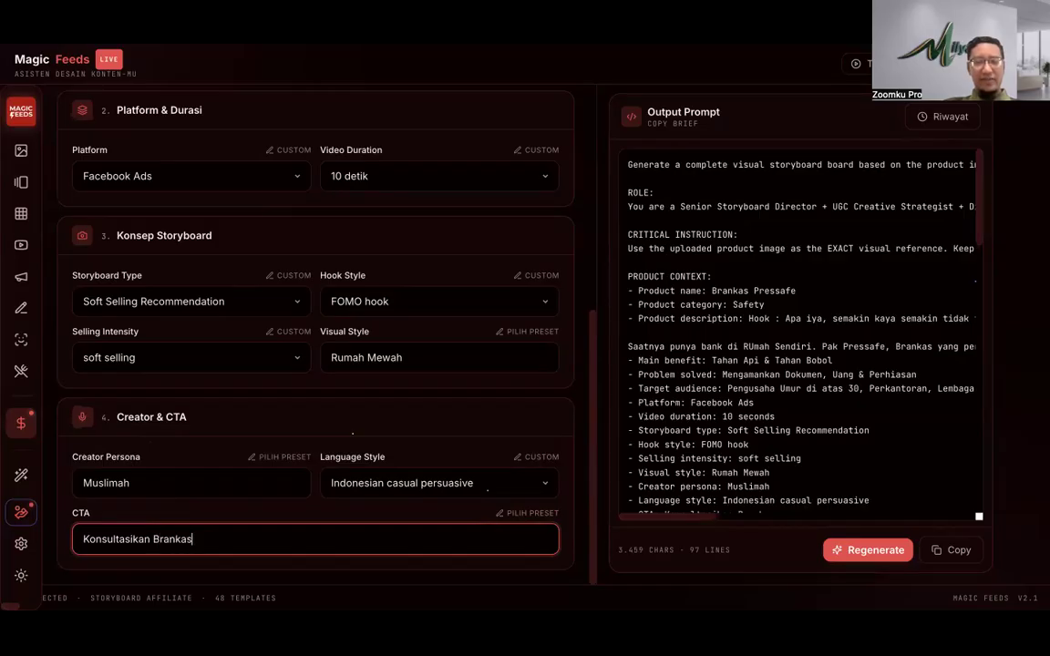
pyautogui.press('BackSpace')
pyautogui.press('BackSpace')
pyautogui.press('BackSpace')
pyautogui.press('BackSpace')
pyautogui.press('BackSpace')
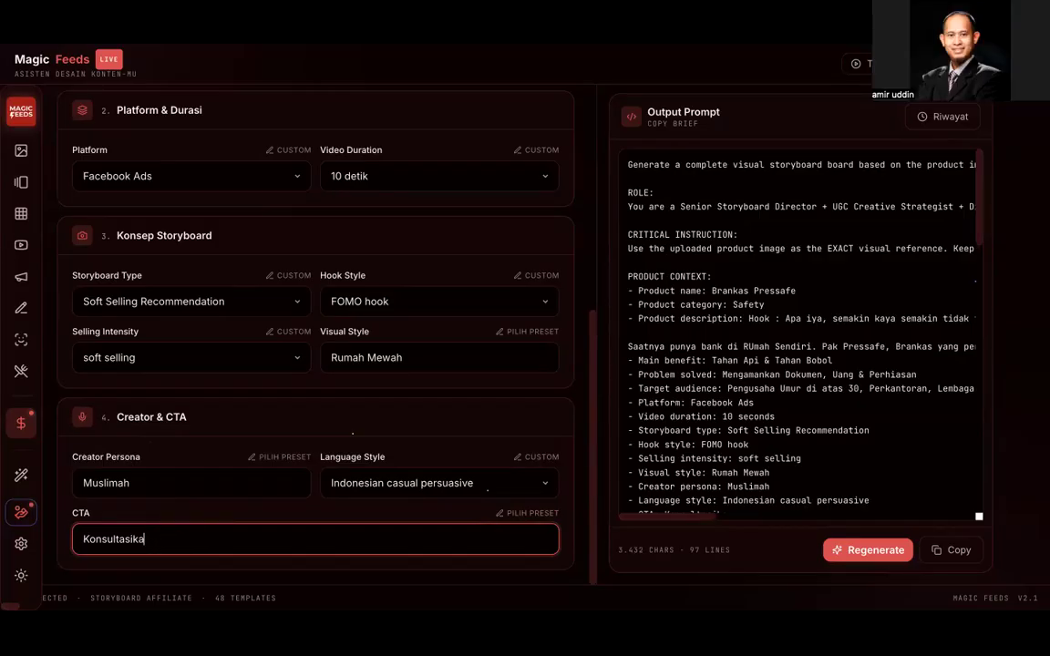
pyautogui.write('ebutuhan Anda :')
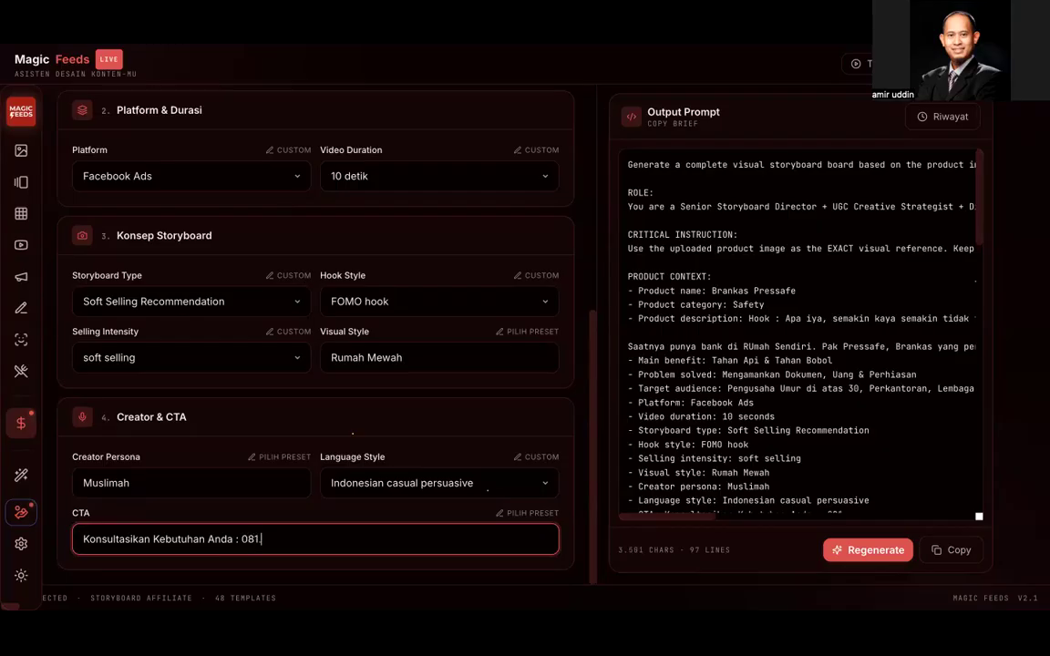
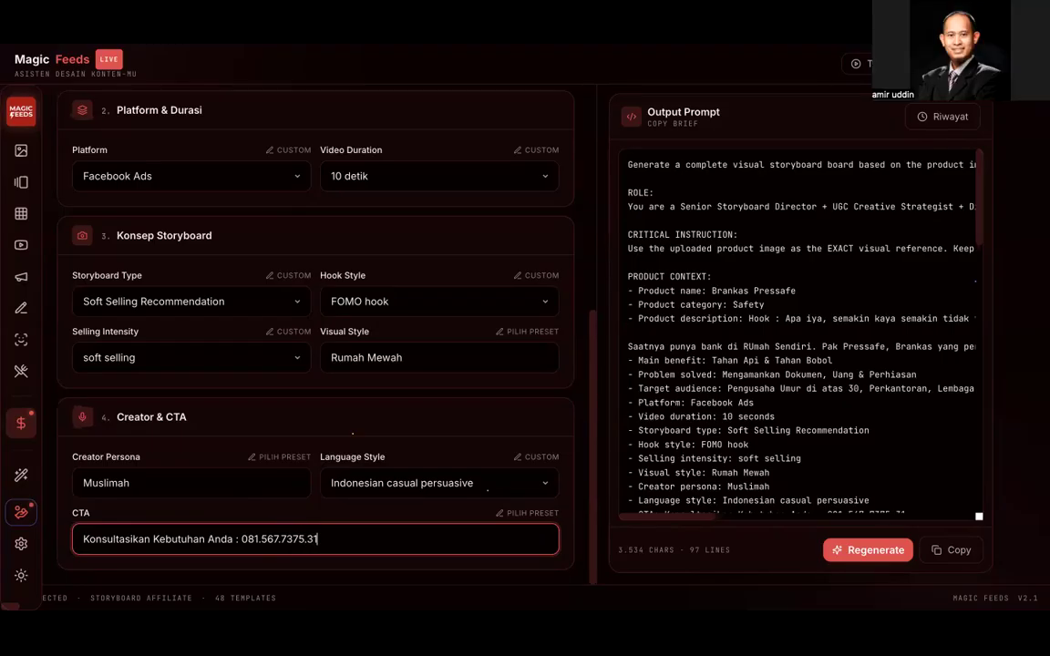
# Step: Check the CTA field and regenerate the output prompt, now 3,534 characters long
pyautogui.scroll(5, 358, 150)
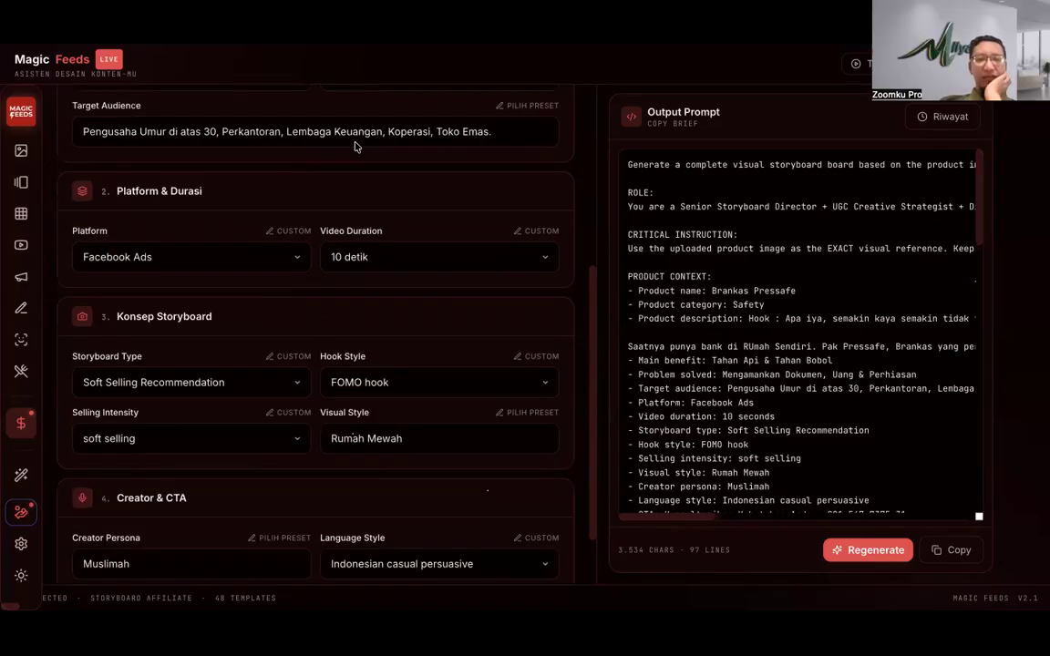
pyautogui.scroll(-3, 362, 187)
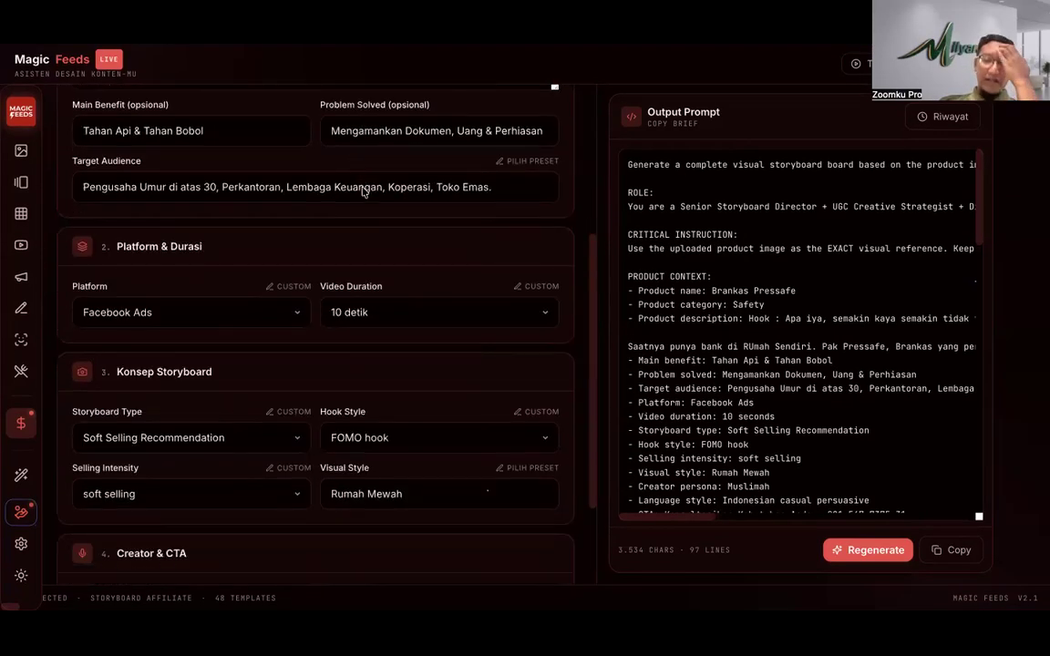
pyautogui.scroll(-3, 361, 188)
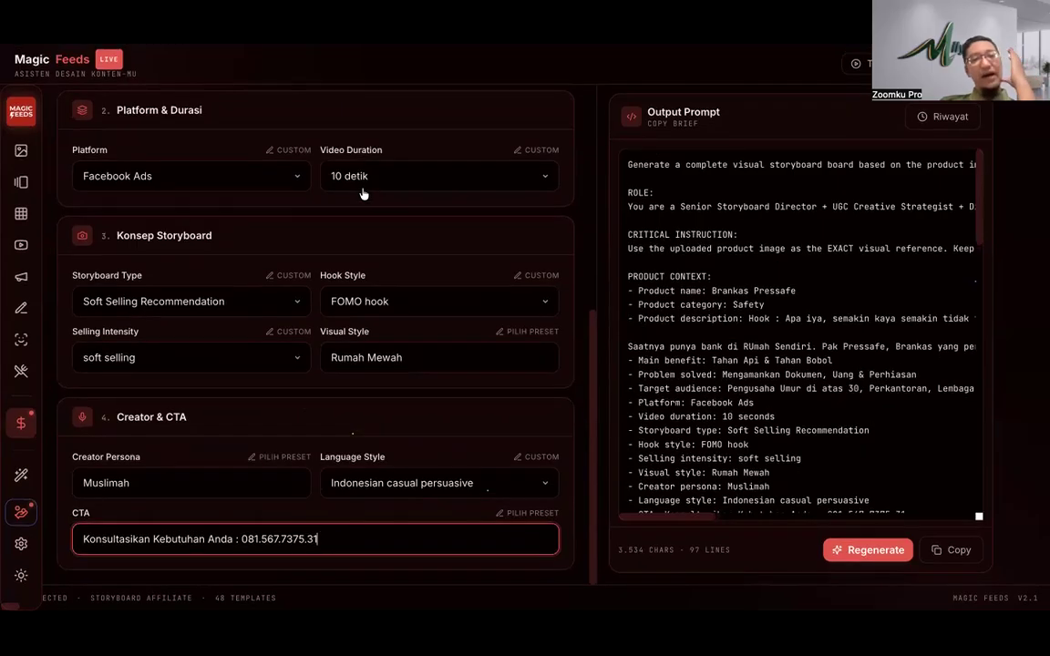
pyautogui.scroll(1, 356, 210)
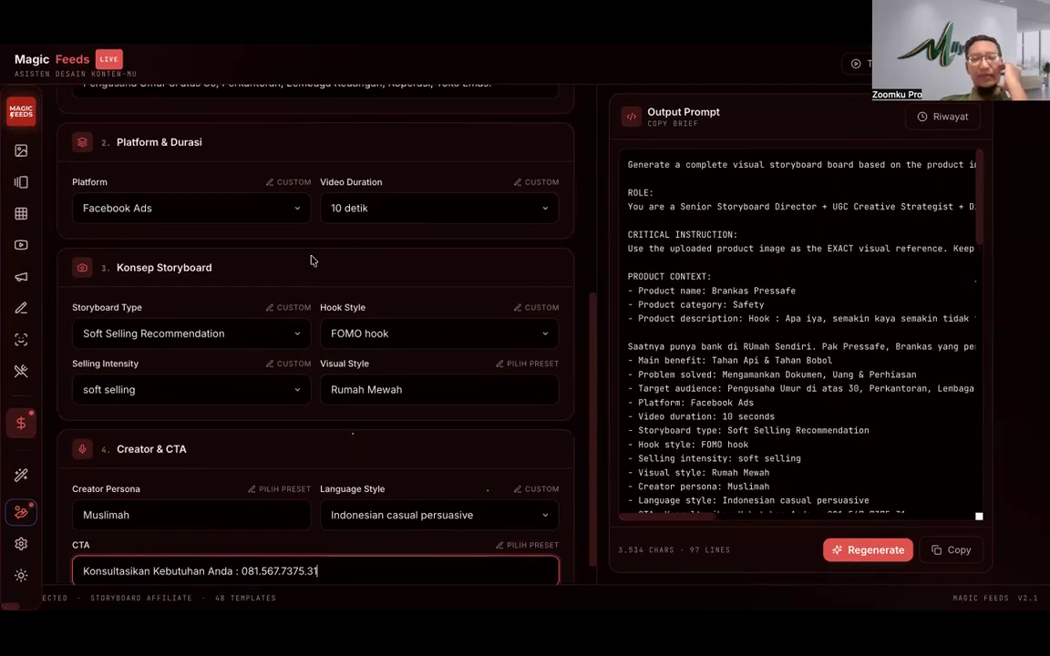
pyautogui.scroll(-1, 337, 351)
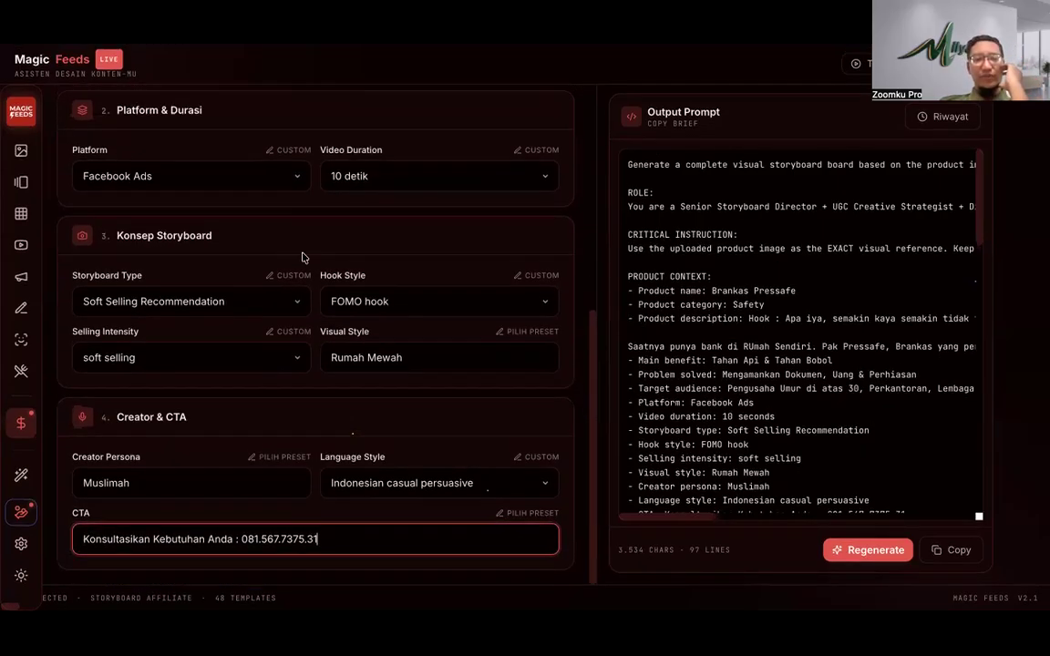
pyautogui.scroll(5, 301, 285)
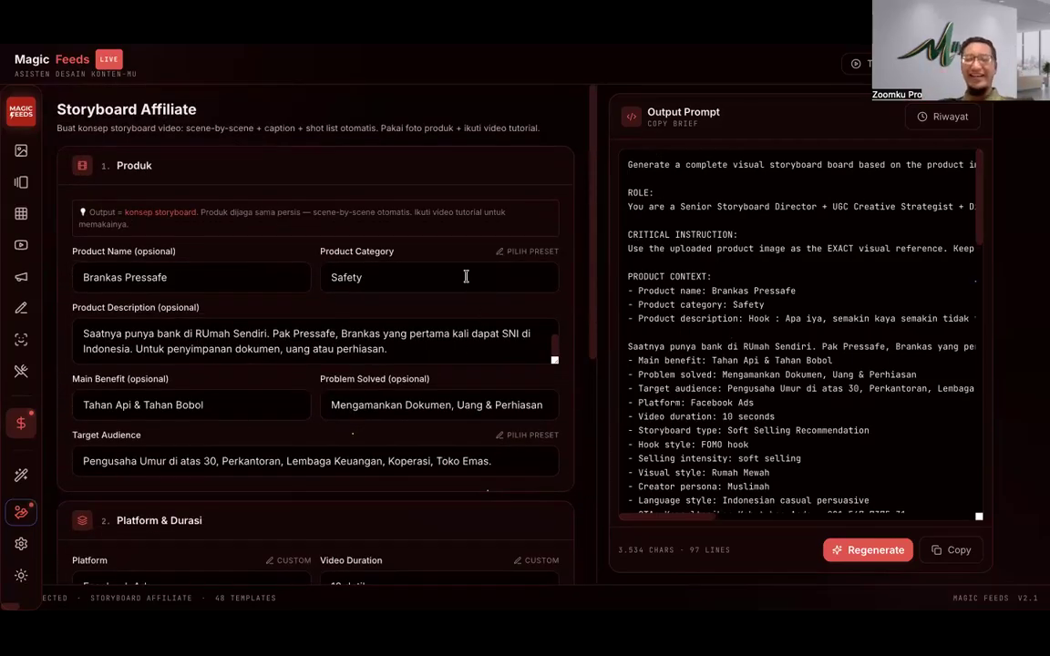
pyautogui.scroll(-5, 463, 267)
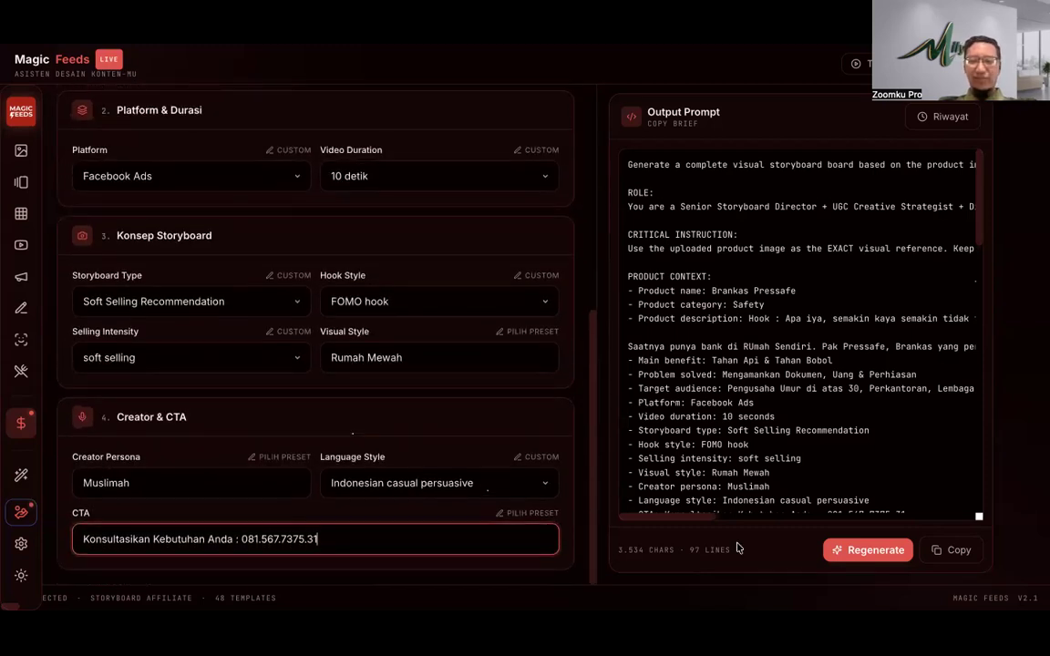
pyautogui.click(877, 556)
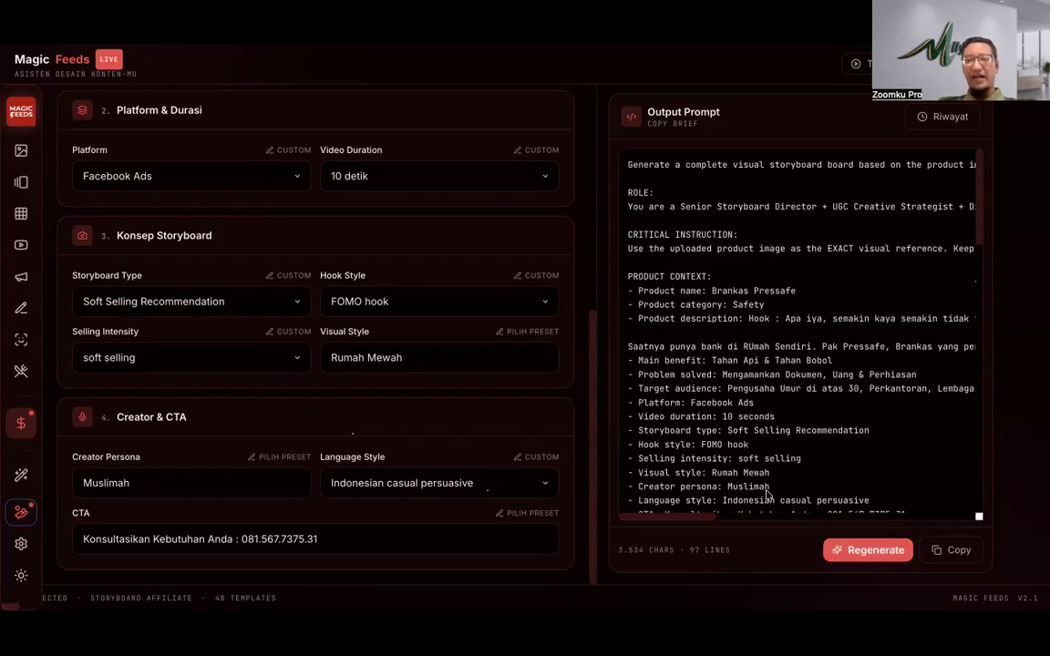
# Step: Copy the storyboard prompt, dismiss the 'Prompt visual siap dieksekusi' notice, and switch to Google Flow
pyautogui.click(957, 551)
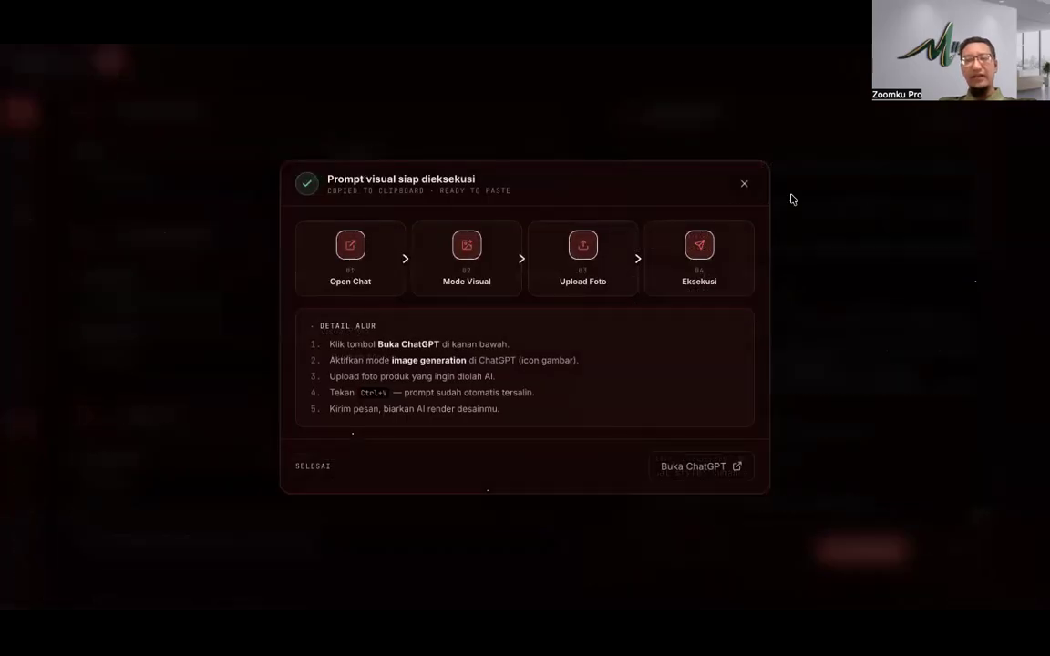
pyautogui.click(747, 185)
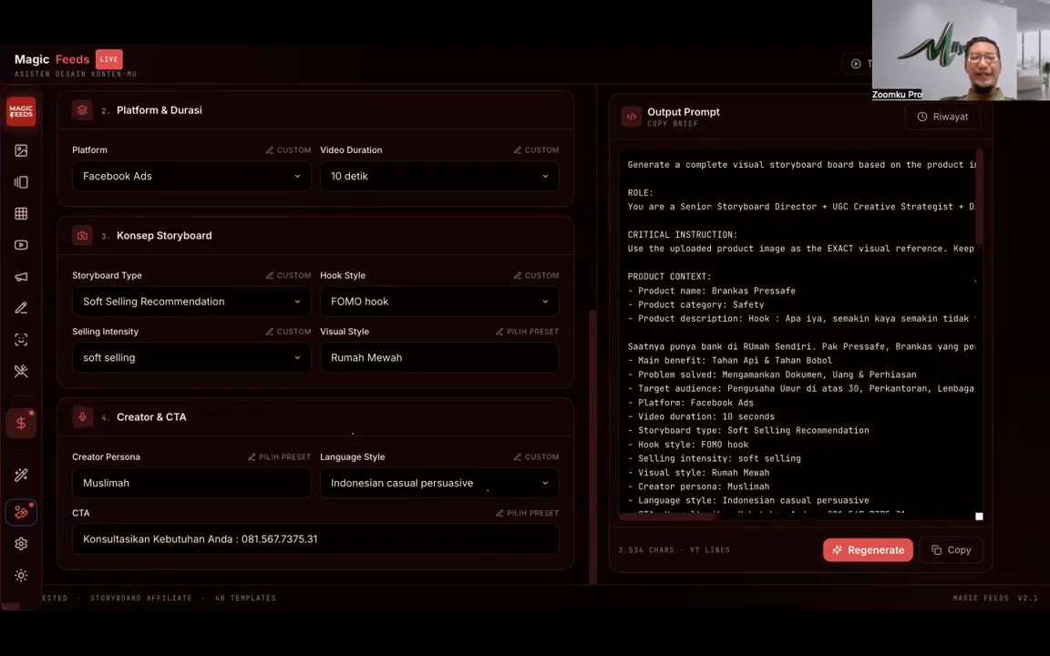
pyautogui.hotkey('ctrl', 'Tab')
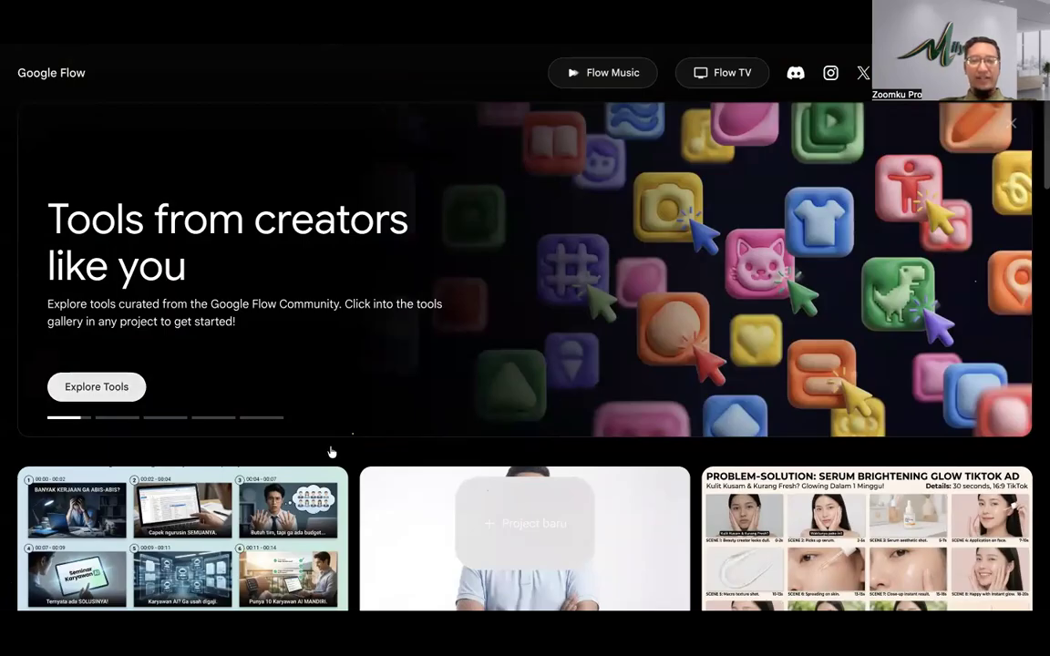
# Step: Create a new Google Flow project and paste the Magic Feeds storyboard prompt into its prompt box
pyautogui.click(505, 500)
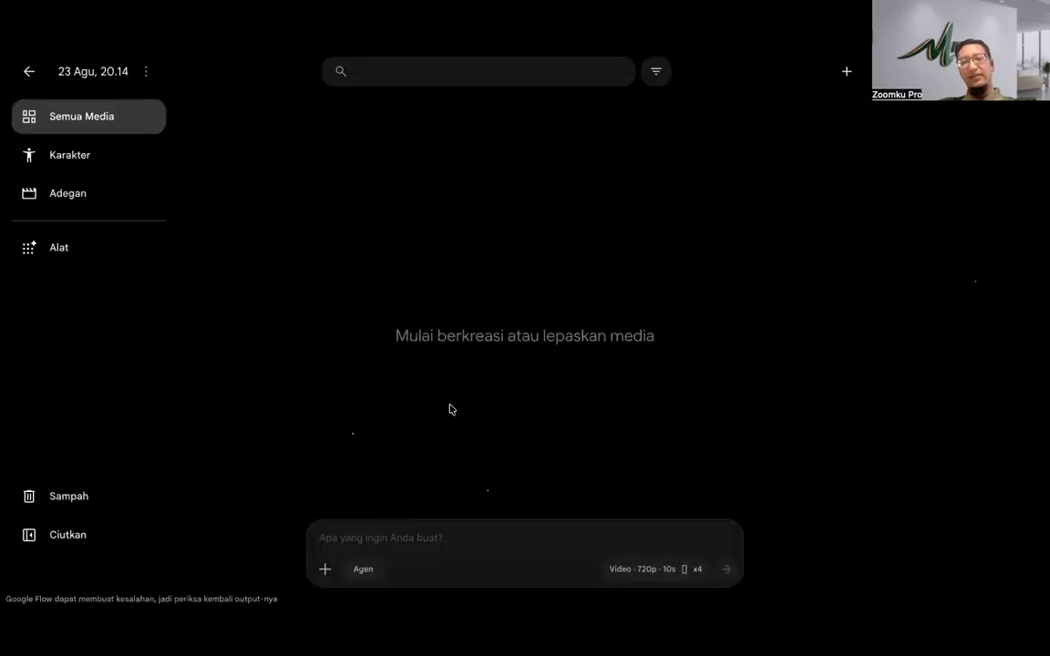
pyautogui.click(410, 540)
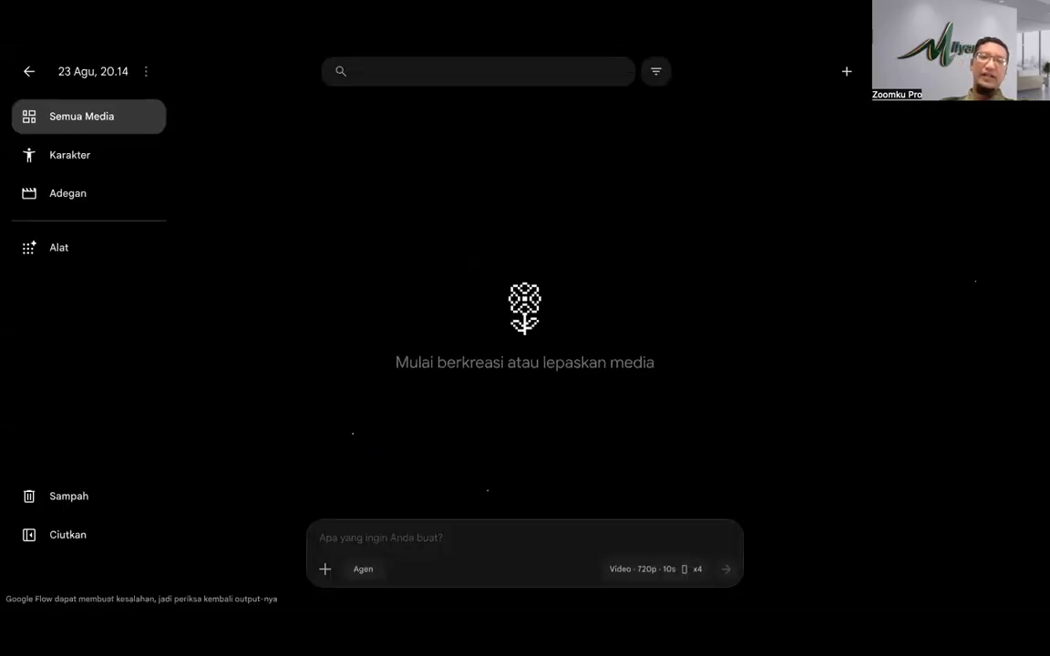
pyautogui.click(345, 38)
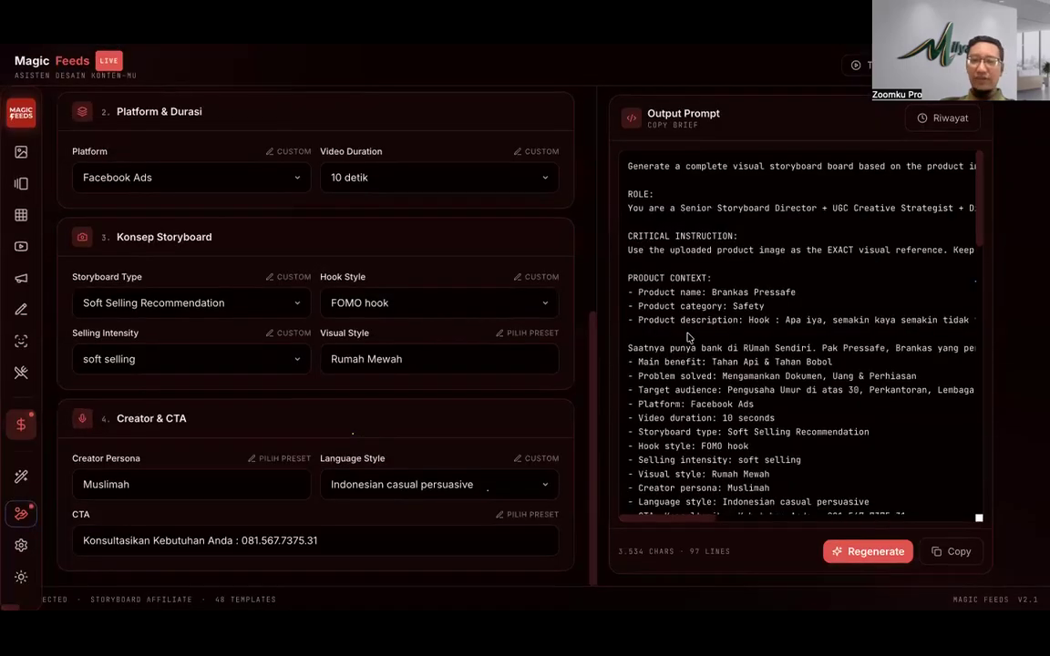
pyautogui.scroll(-3, 690, 339)
pyautogui.scroll(-10, 690, 338)
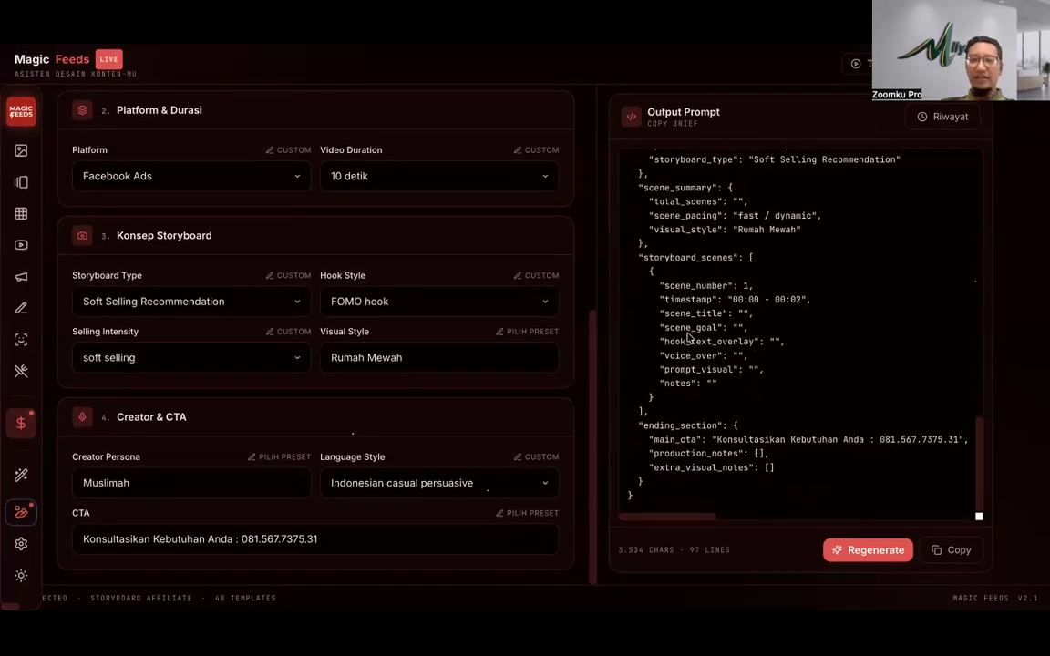
pyautogui.click(437, 36)
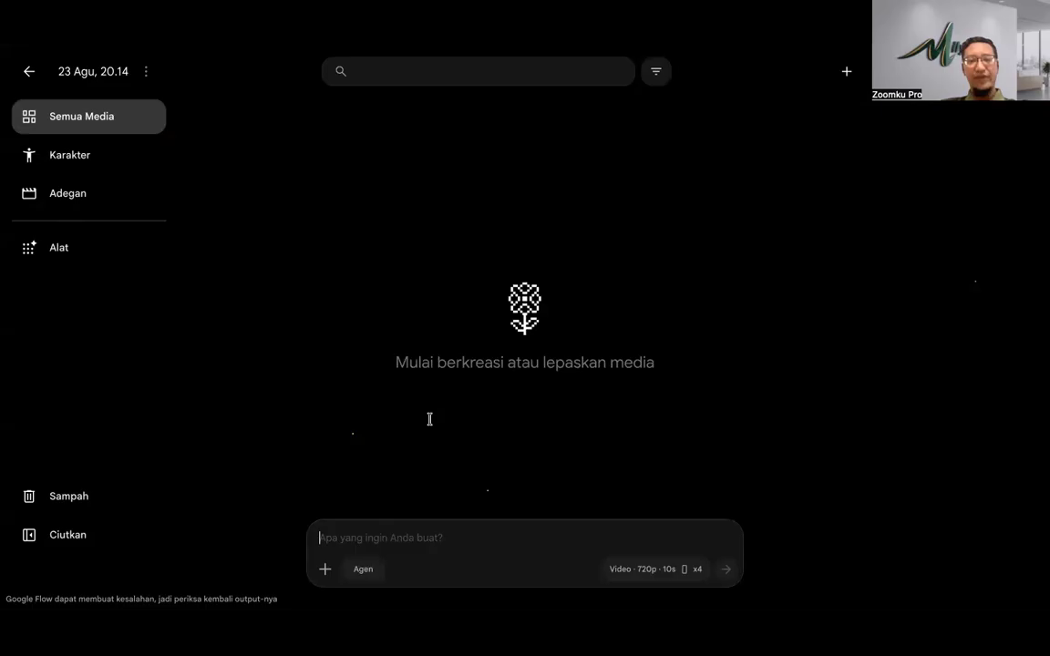
pyautogui.click(401, 522)
pyautogui.hotkey('ctrl', 'v')
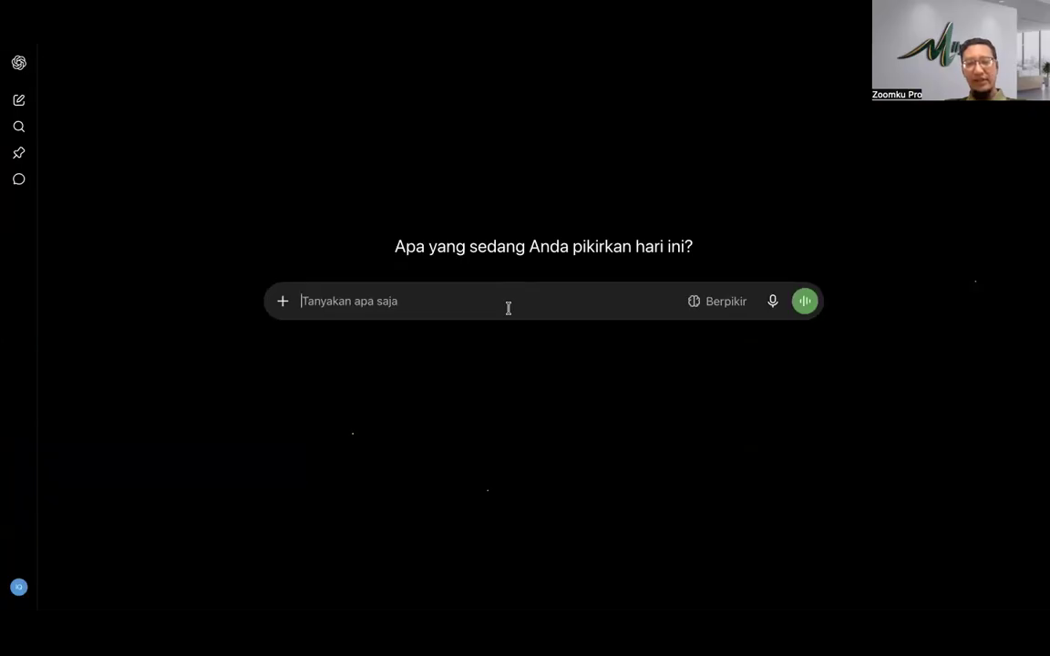
# Step: Paste the storyboard prompt into ChatGPT and turn on Buat gambar image generation
pyautogui.hotkey('ctrl', 'v')
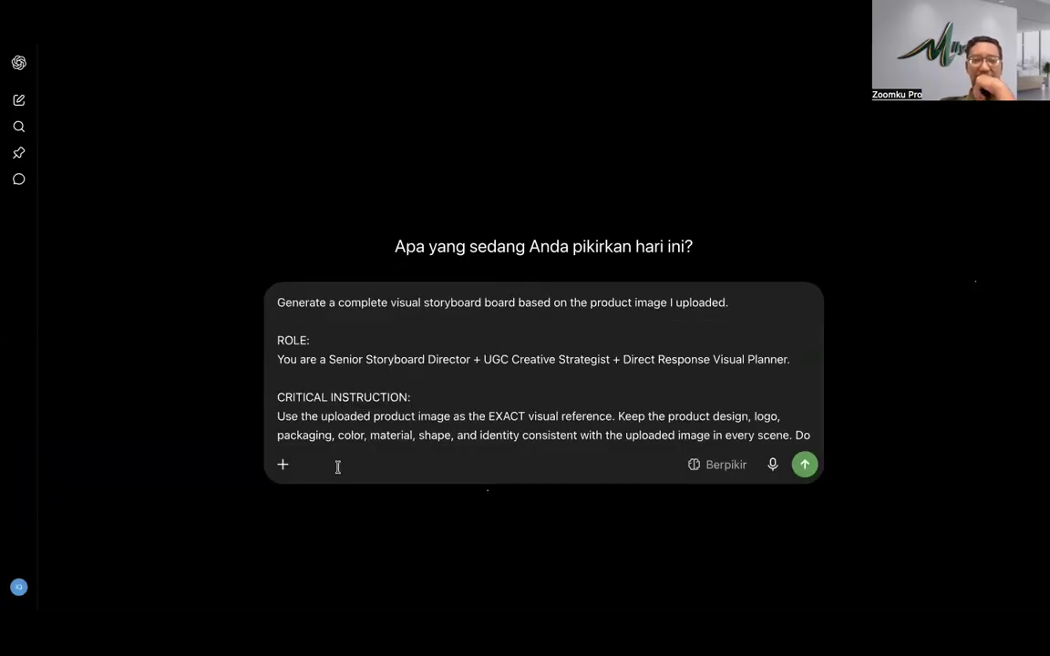
pyautogui.click(282, 466)
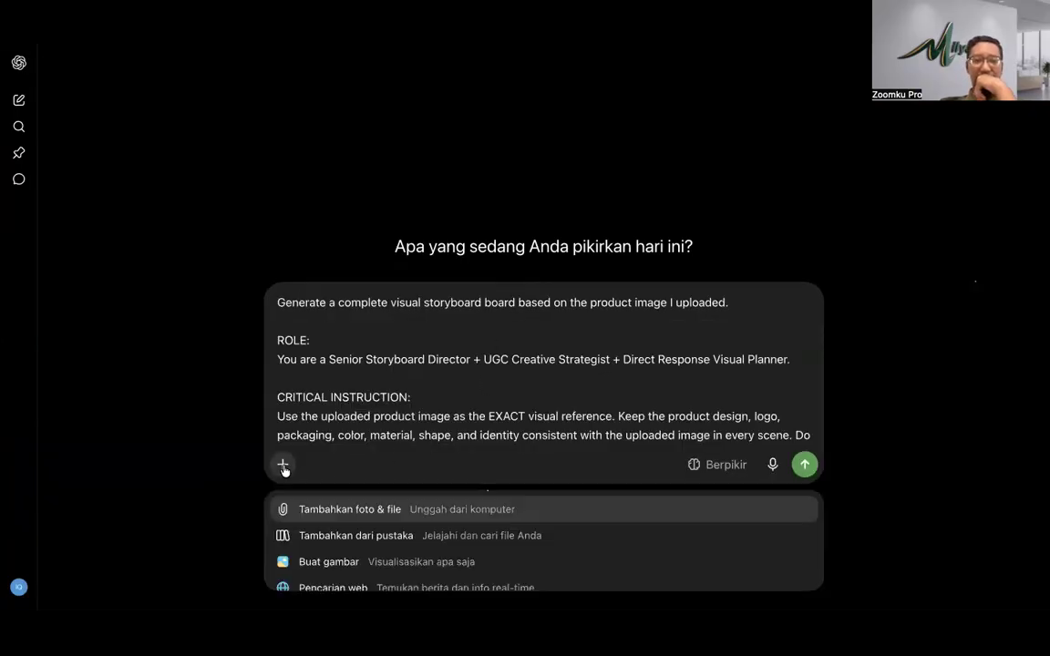
pyautogui.click(320, 562)
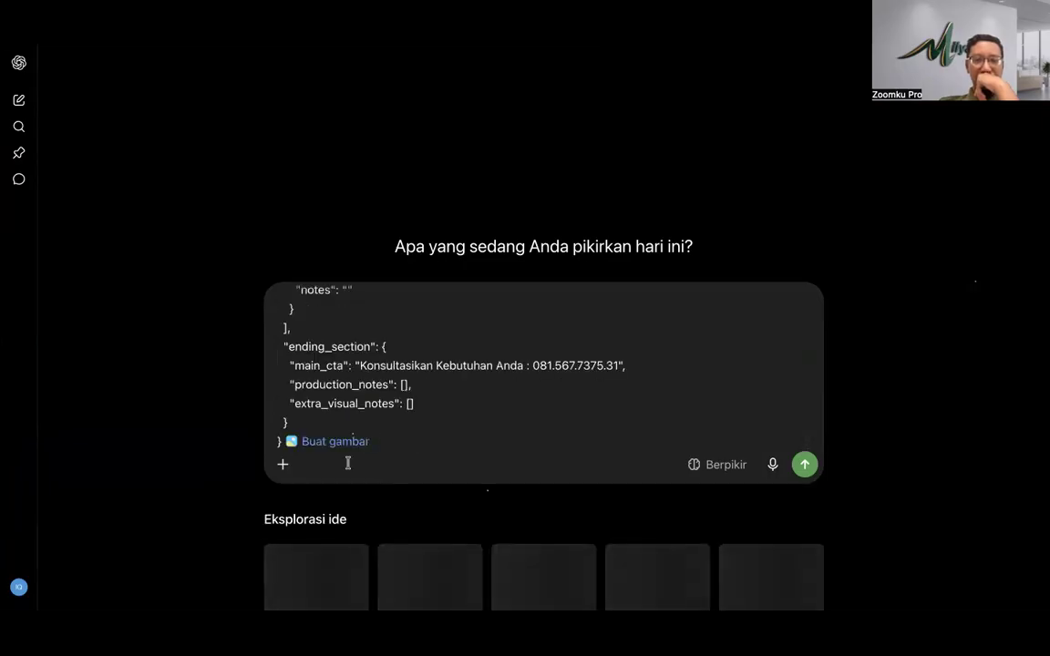
# Step: Clear the pasted prompt from the chat box and choose to upload a photo from the computer
pyautogui.hotkey('ctrl', 'a')
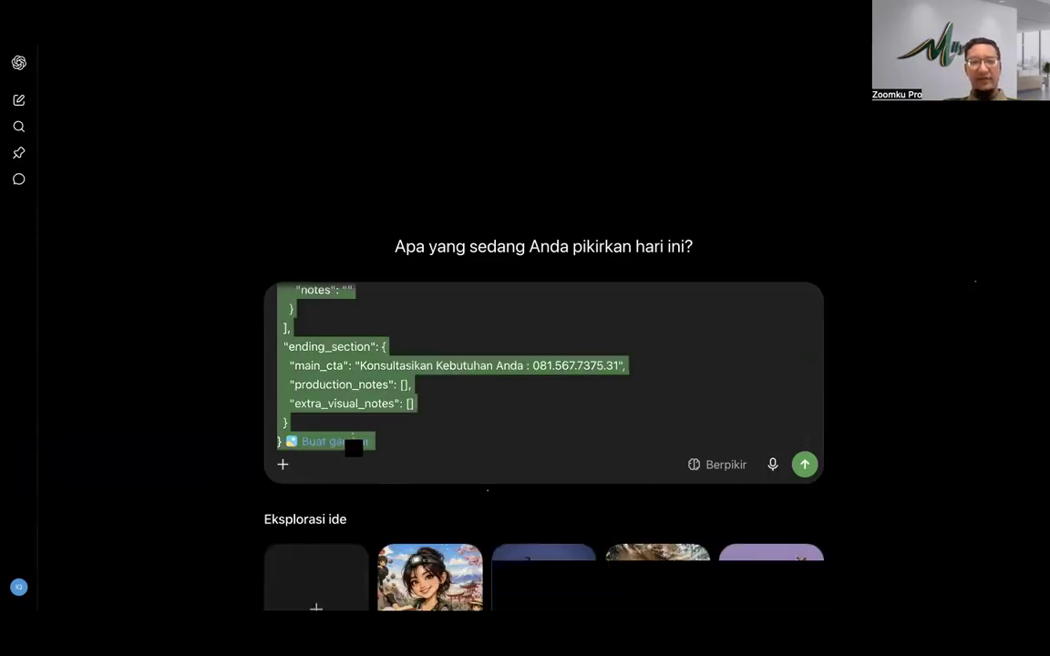
pyautogui.press('BackSpace')
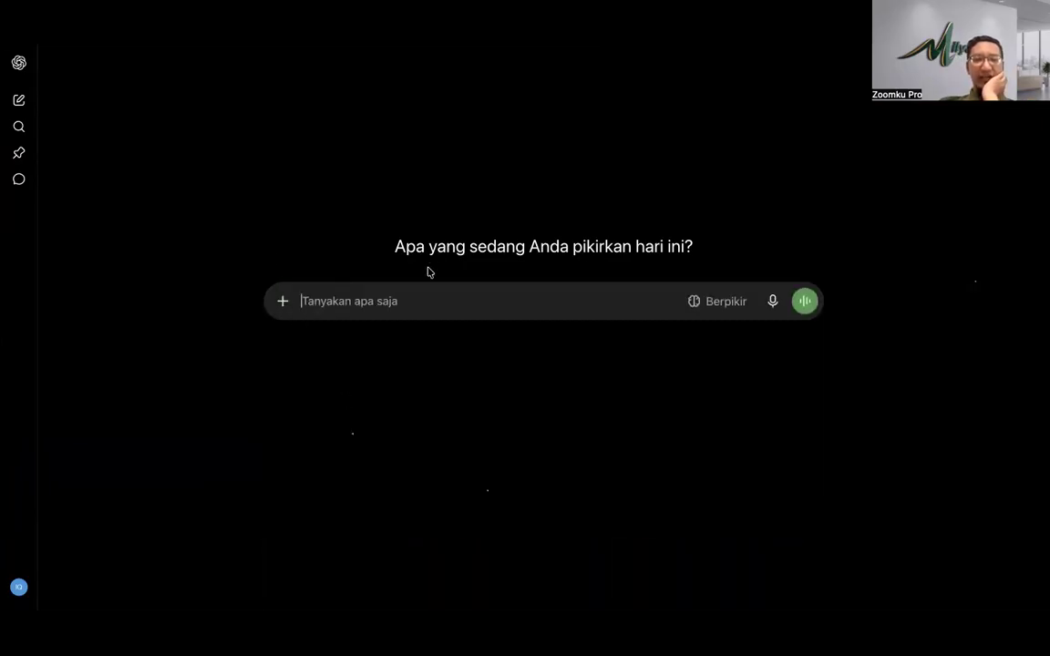
pyautogui.click(282, 301)
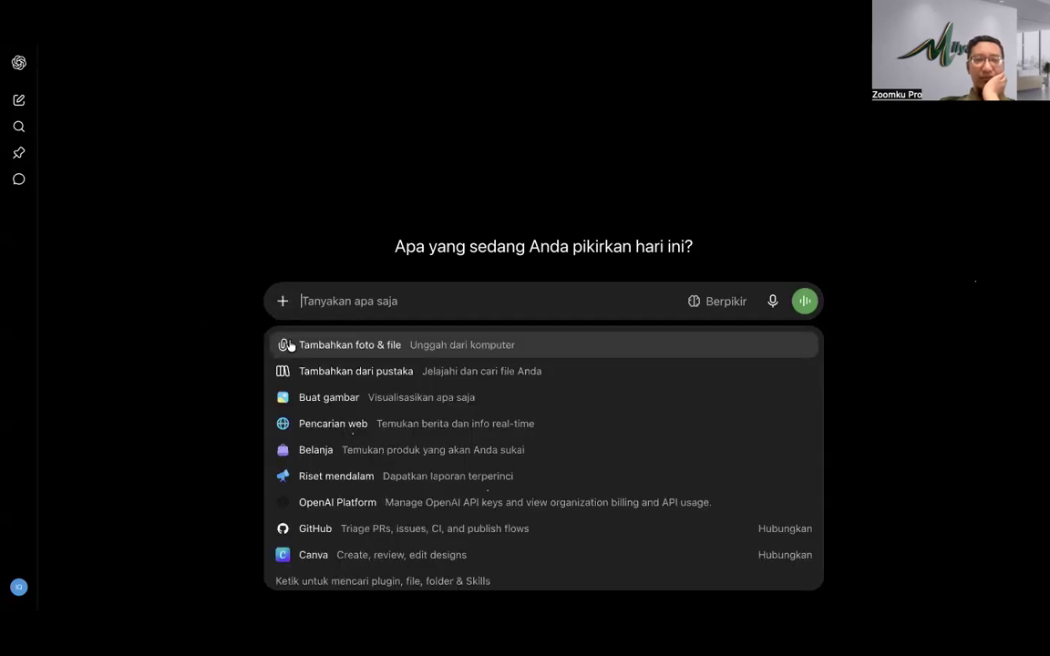
pyautogui.click(319, 348)
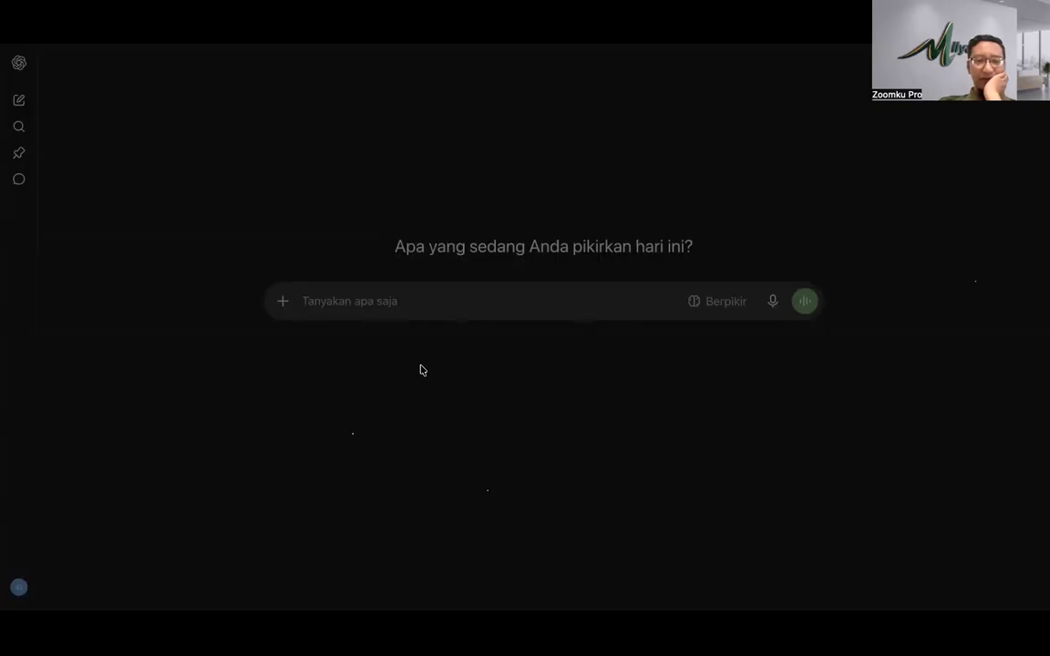
# Step: Attach the open-safe product photo and a second photo to the new ChatGPT chat
pyautogui.click(801, 466)
pyautogui.hotkey('ctrl', 'v')
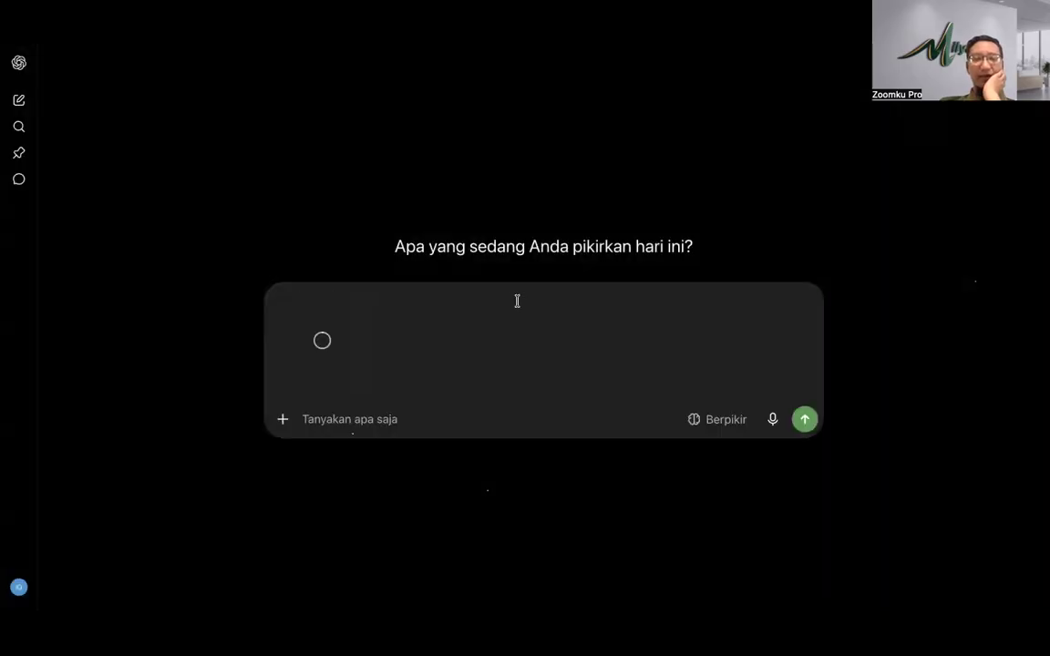
pyautogui.click(283, 419)
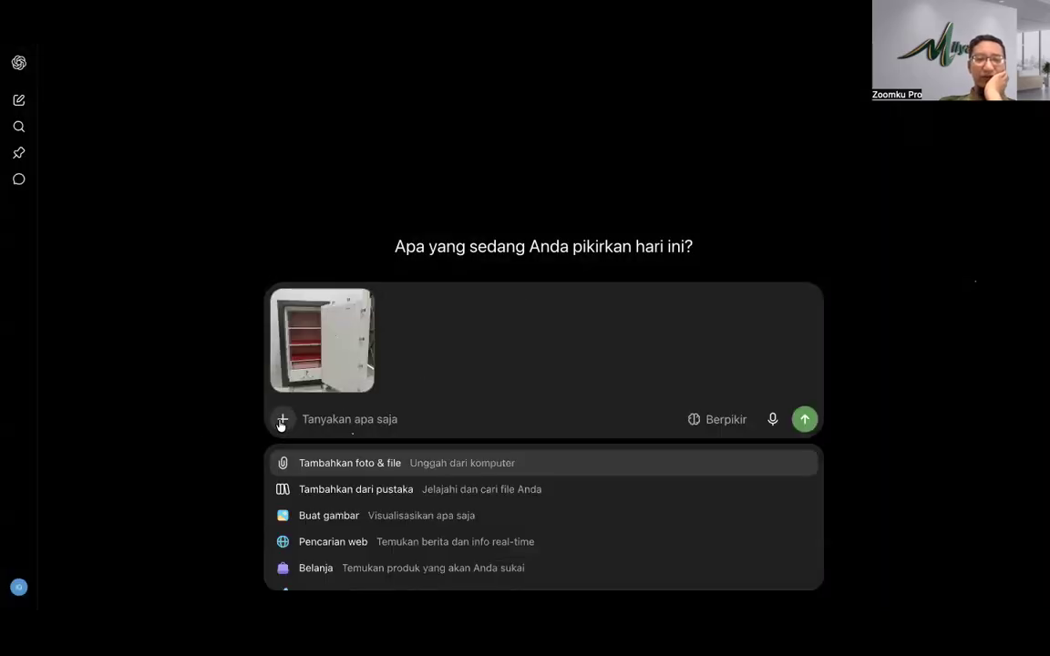
pyautogui.click(320, 464)
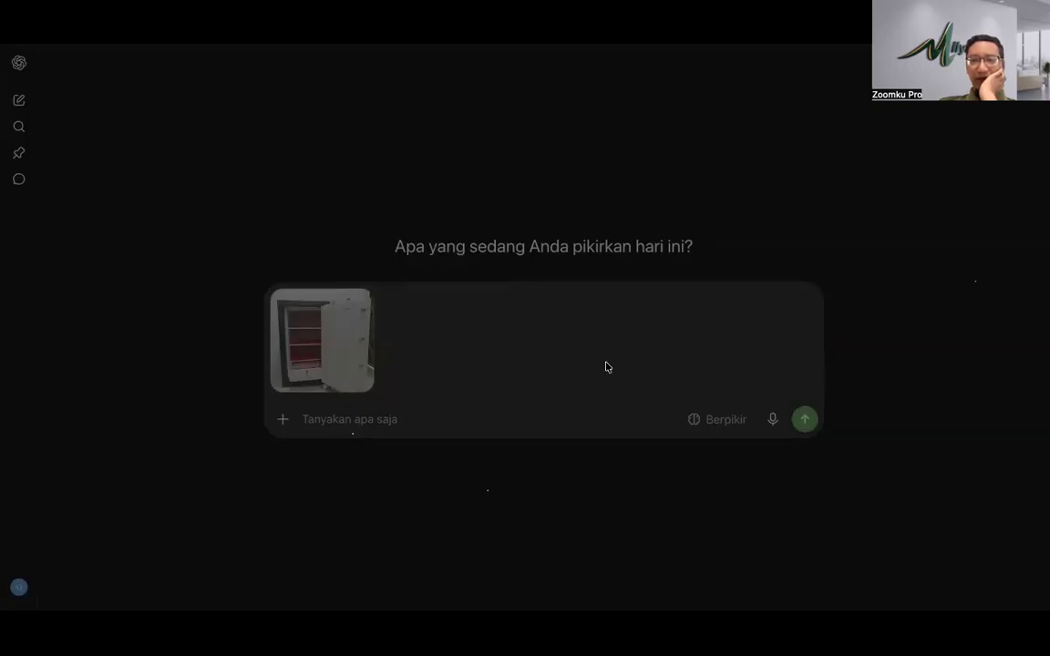
pyautogui.click(794, 462)
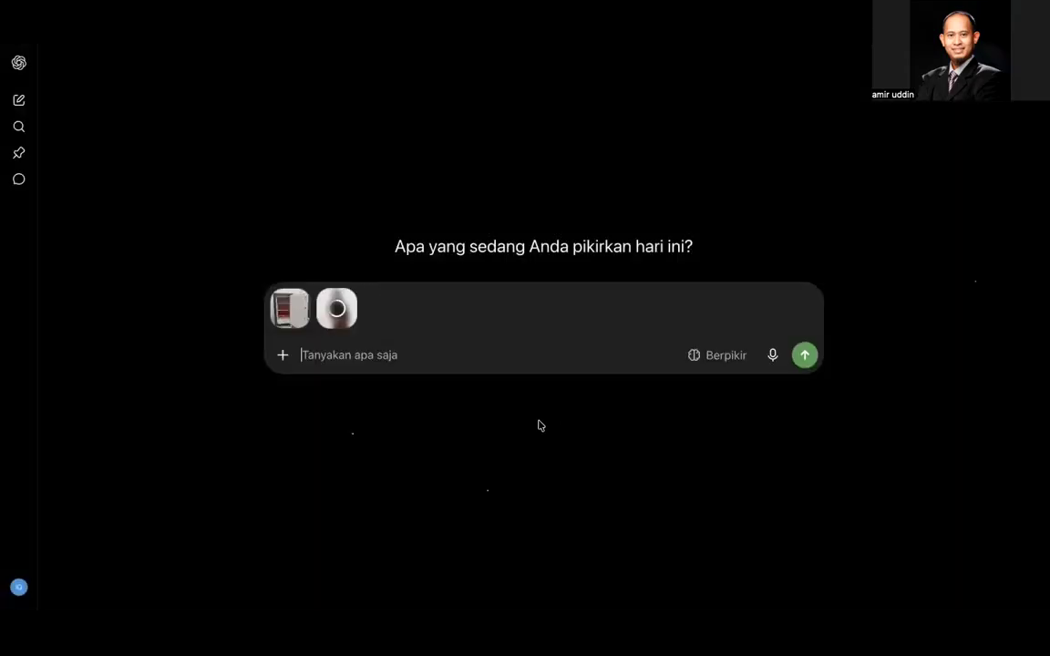
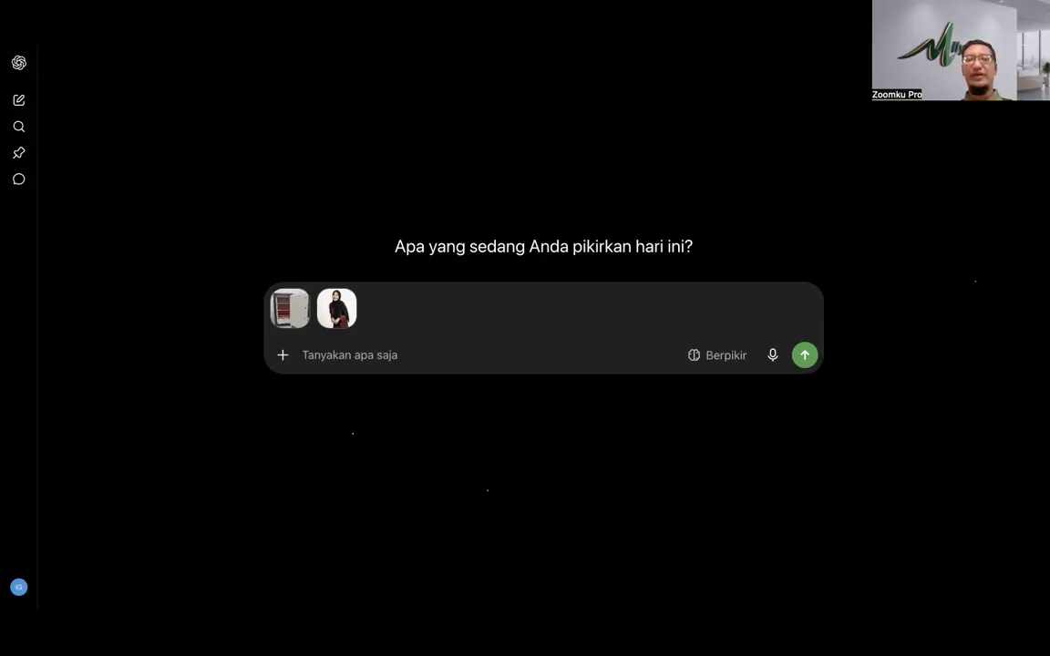
# Step: Move from the ChatGPT chat holding both photos to Gemini's Magic Seleb generator
pyautogui.moveTo(525, 44)
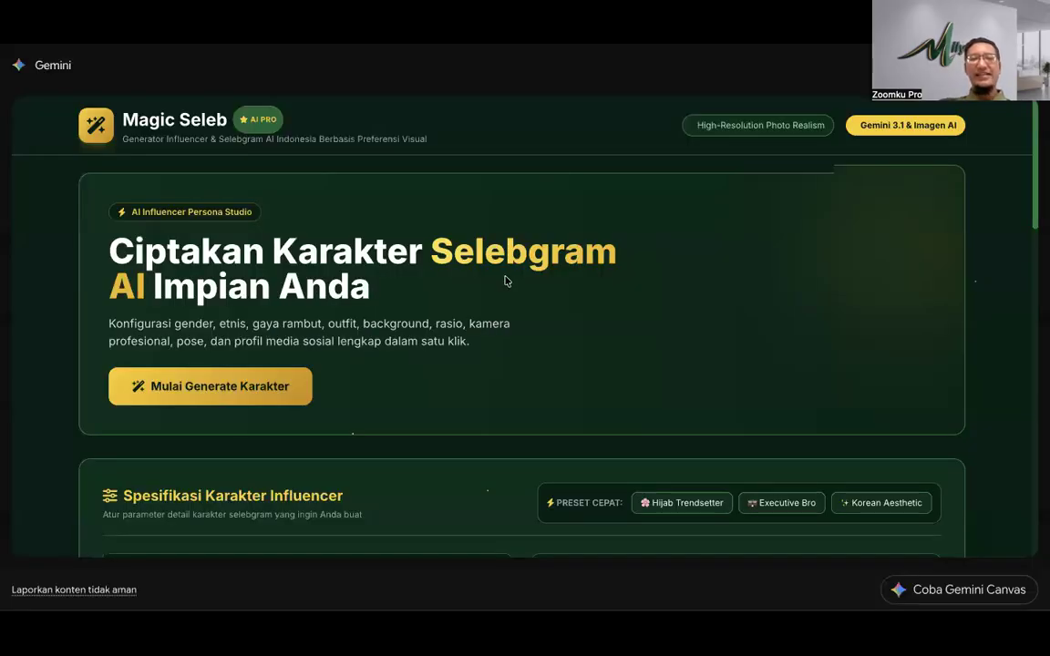
# Step: Scroll the Magic Seleb page down to Generate Seleb AI and back to the top
pyautogui.scroll(-4, 506, 280)
pyautogui.scroll(-10, 506, 281)
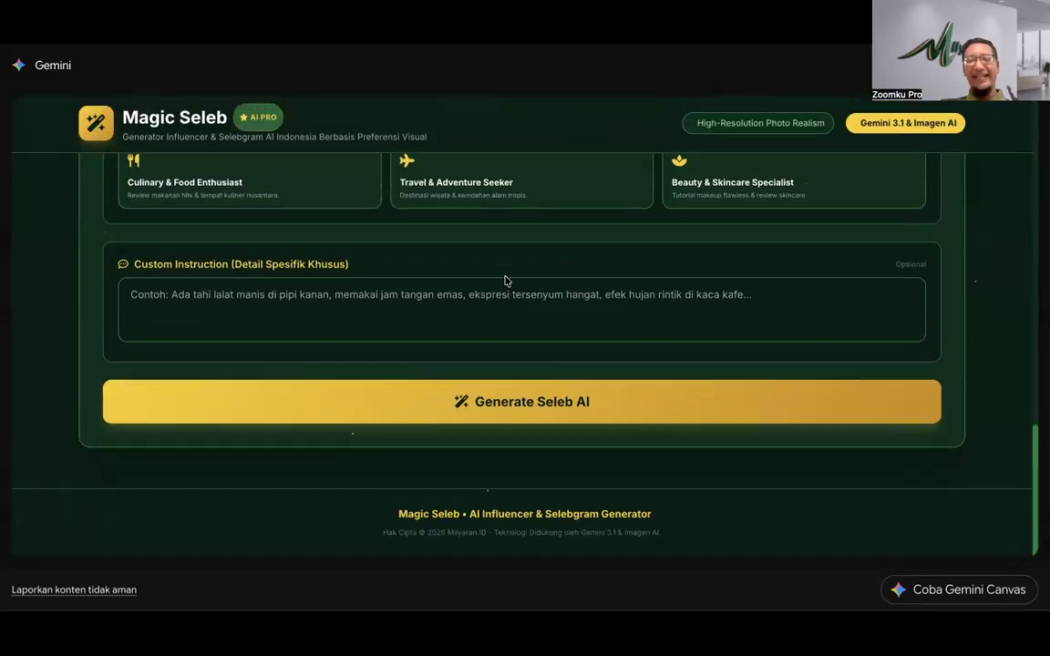
pyautogui.scroll(15, 505, 281)
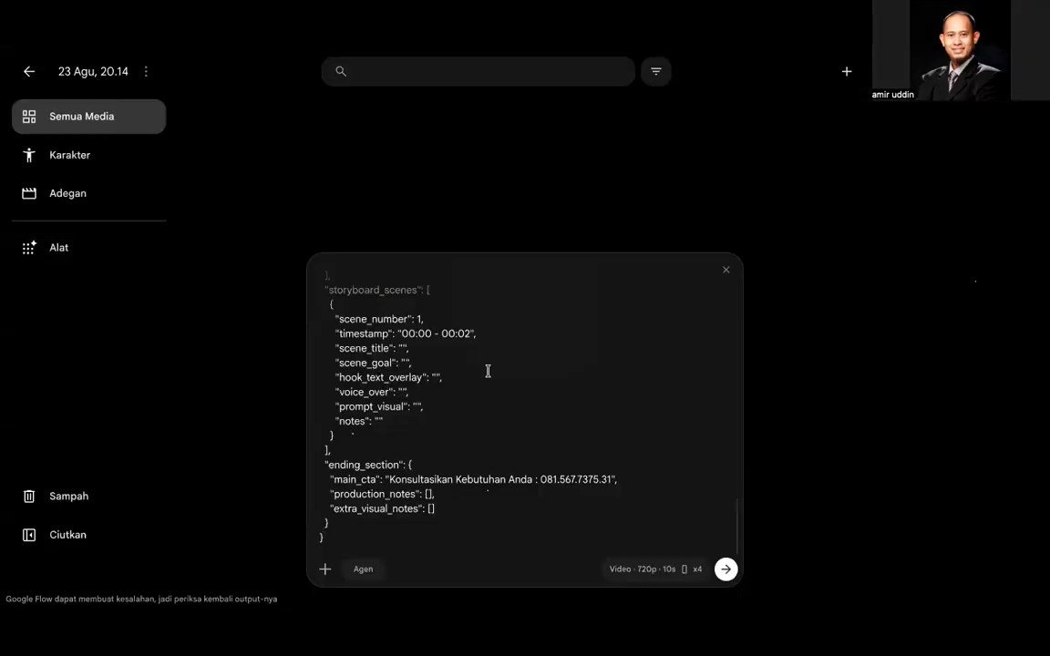
pyautogui.scroll(15, 488, 370)
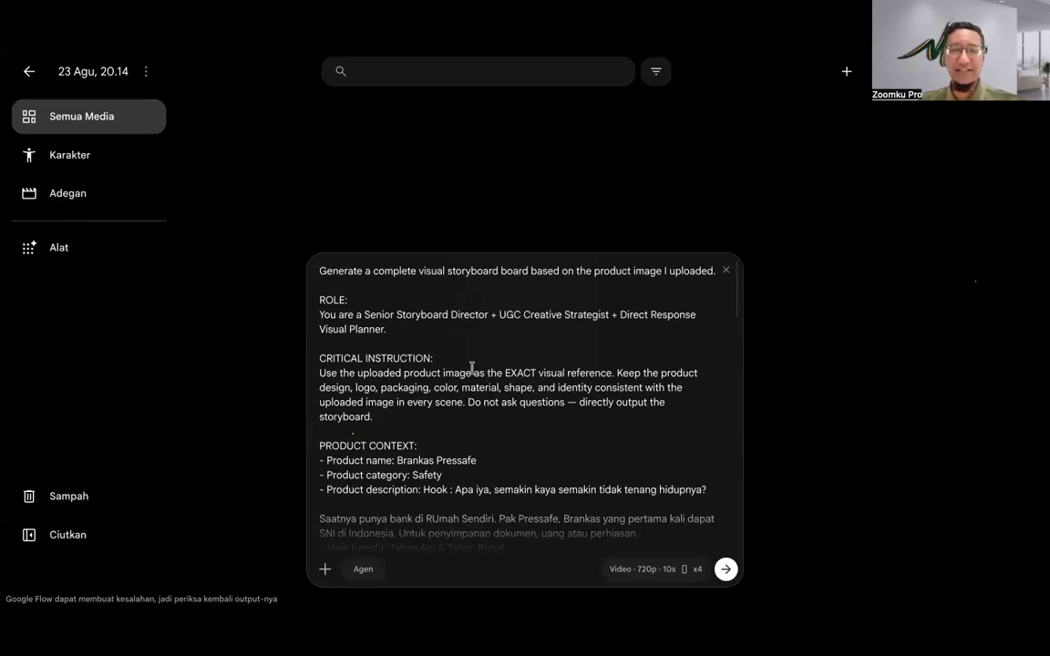
# Step: Review the Flow storyboard prompt, then copy the Magic Feeds storyboard output prompt
pyautogui.scroll(-5, 465, 375)
pyautogui.scroll(-15, 458, 381)
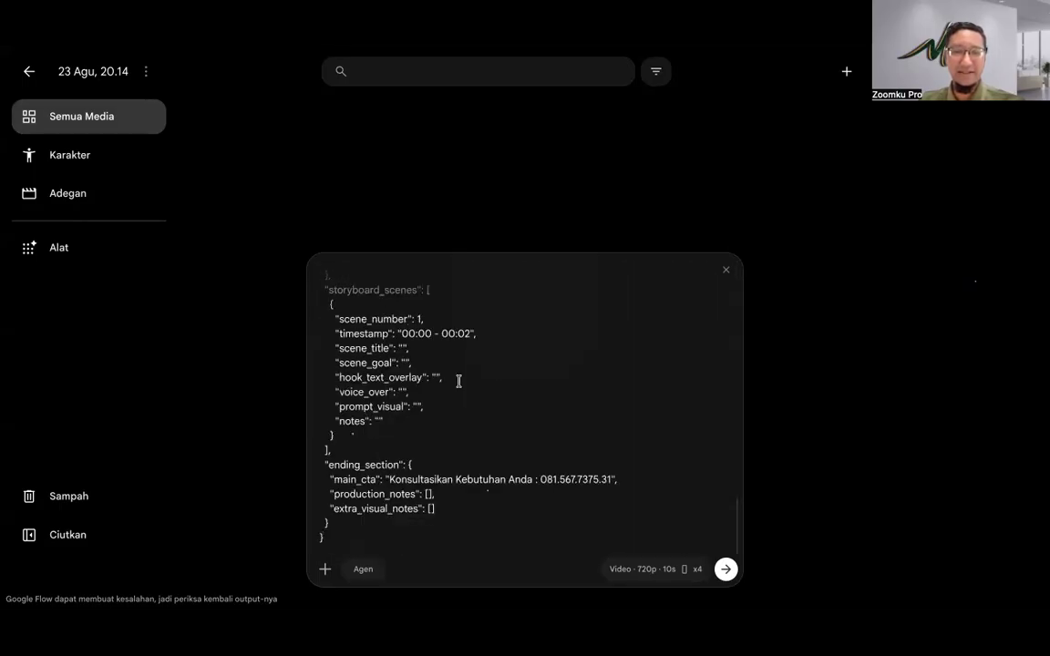
pyautogui.scroll(20, 458, 381)
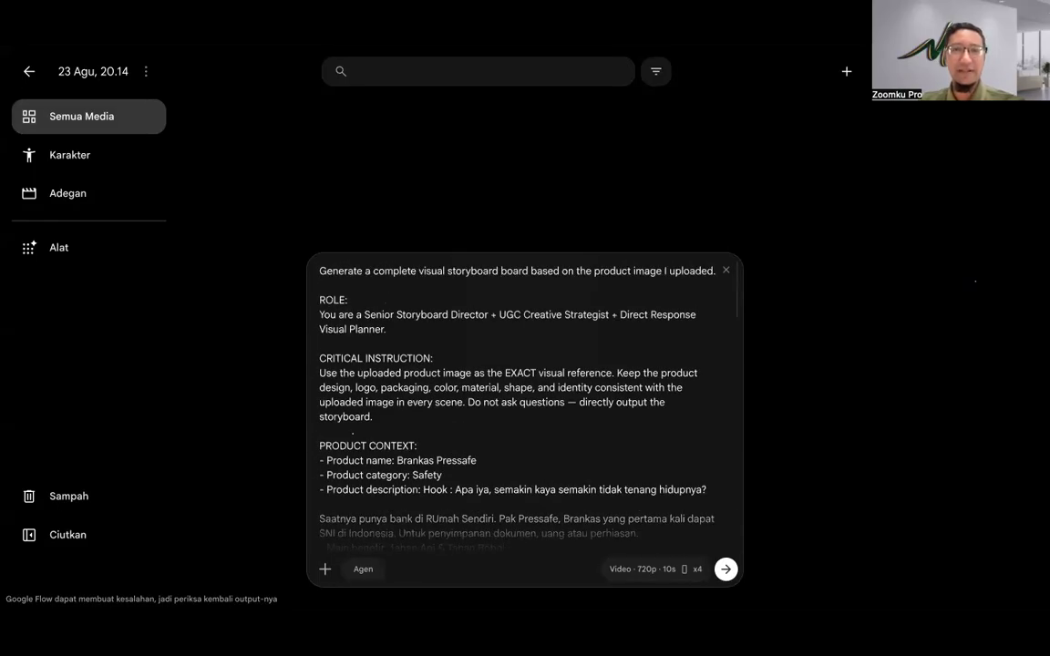
pyautogui.hotkey('ctrl', 'Tab')
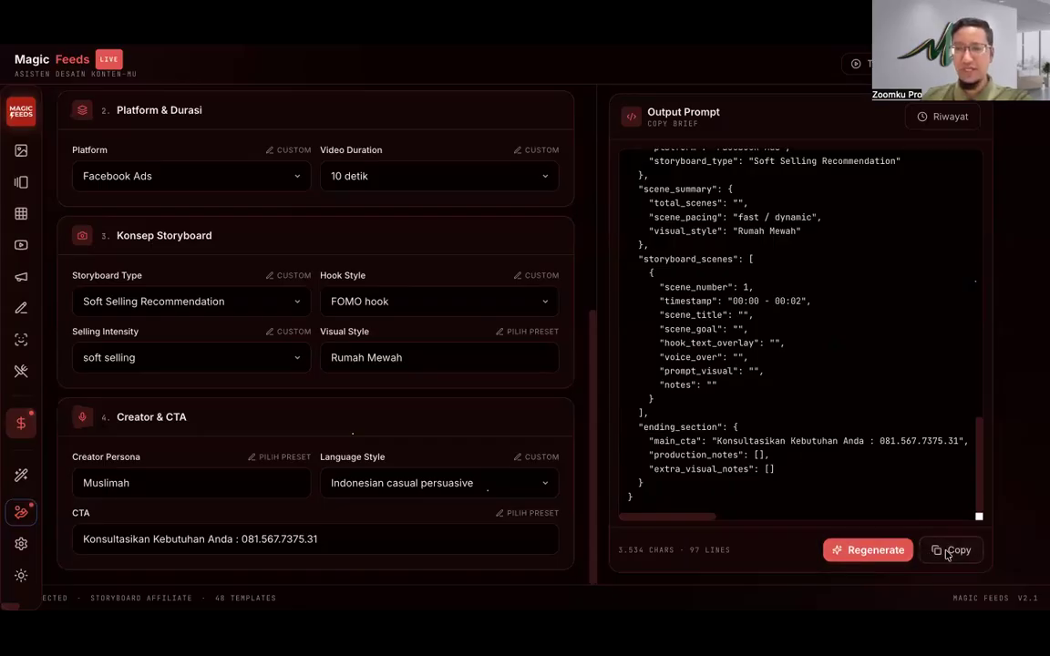
pyautogui.click(949, 552)
pyautogui.click(744, 185)
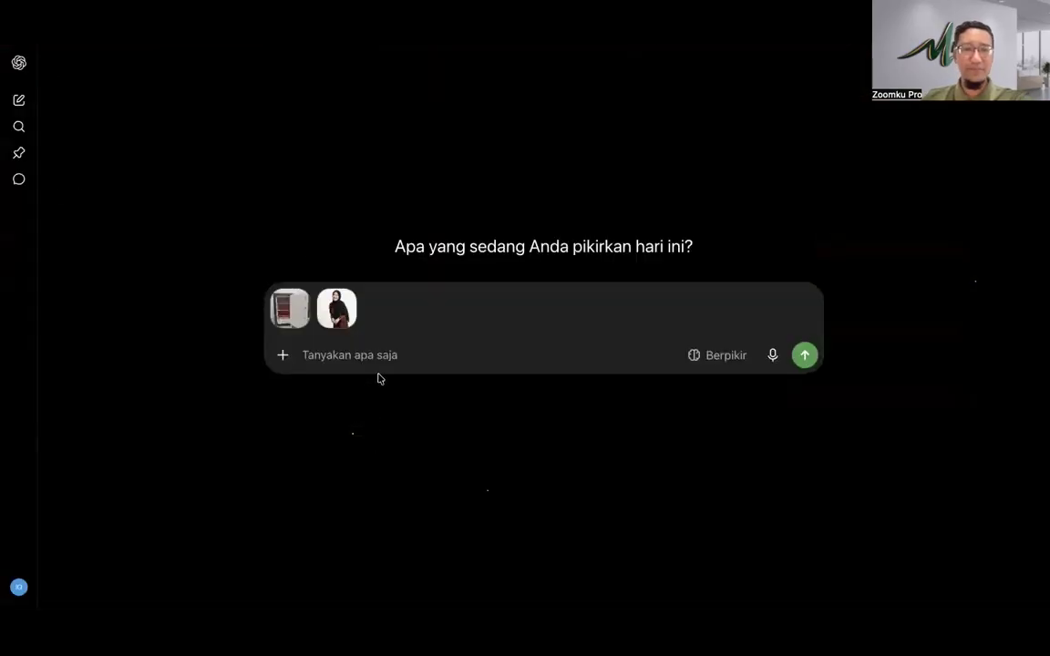
# Step: Send the pasted storyboard prompt with both photos as a Buat gambar image request
pyautogui.hotkey('ctrl', 'v')
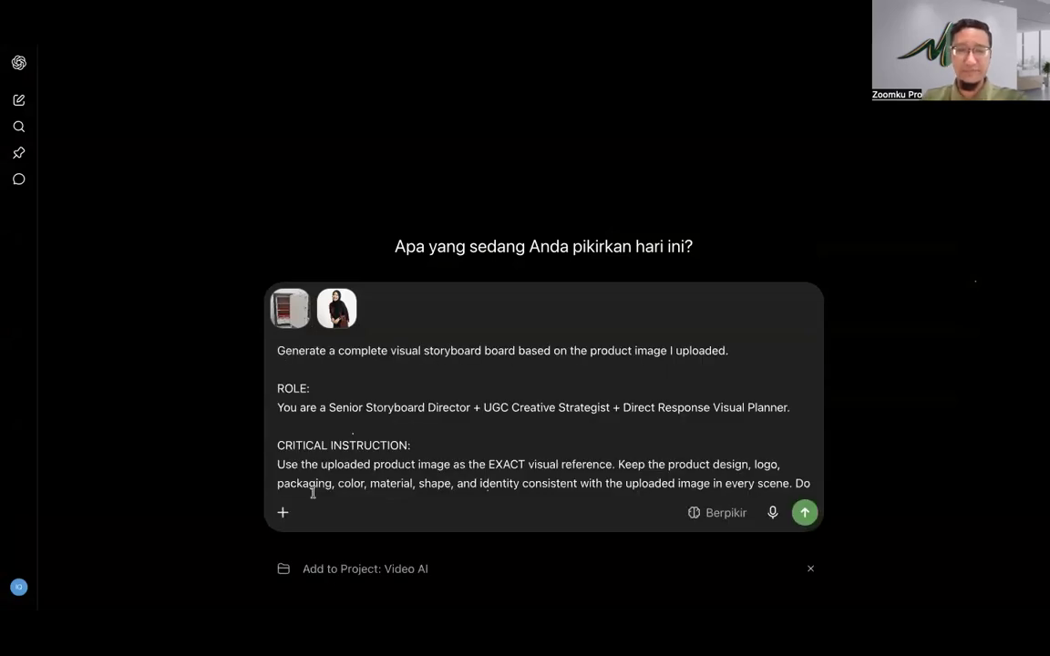
pyautogui.click(281, 515)
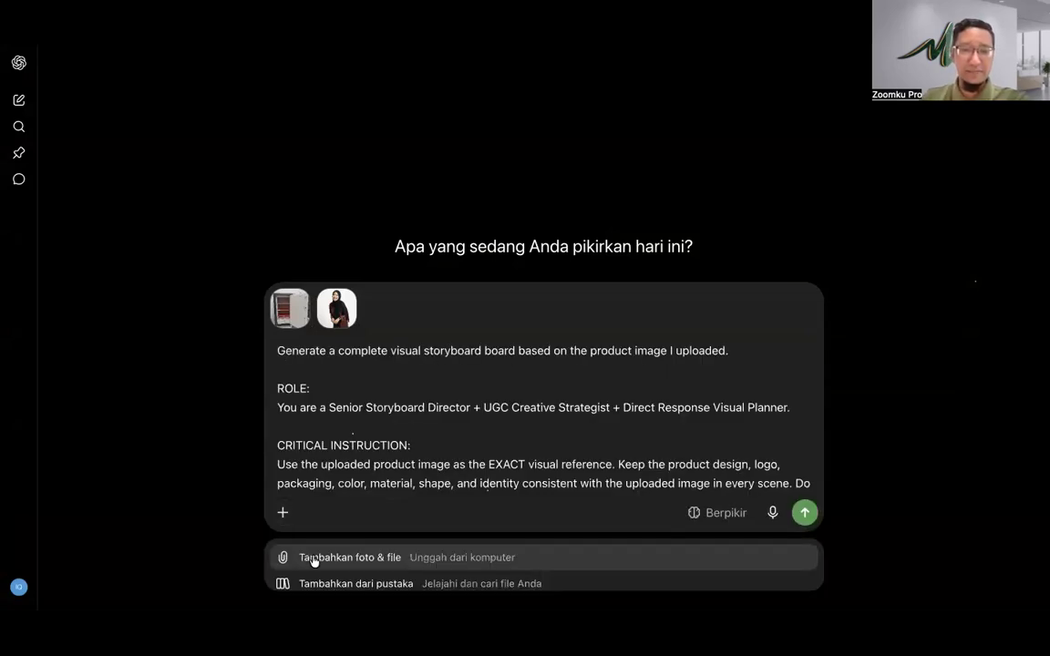
pyautogui.scroll(-3, 315, 564)
pyautogui.scroll(3, 315, 564)
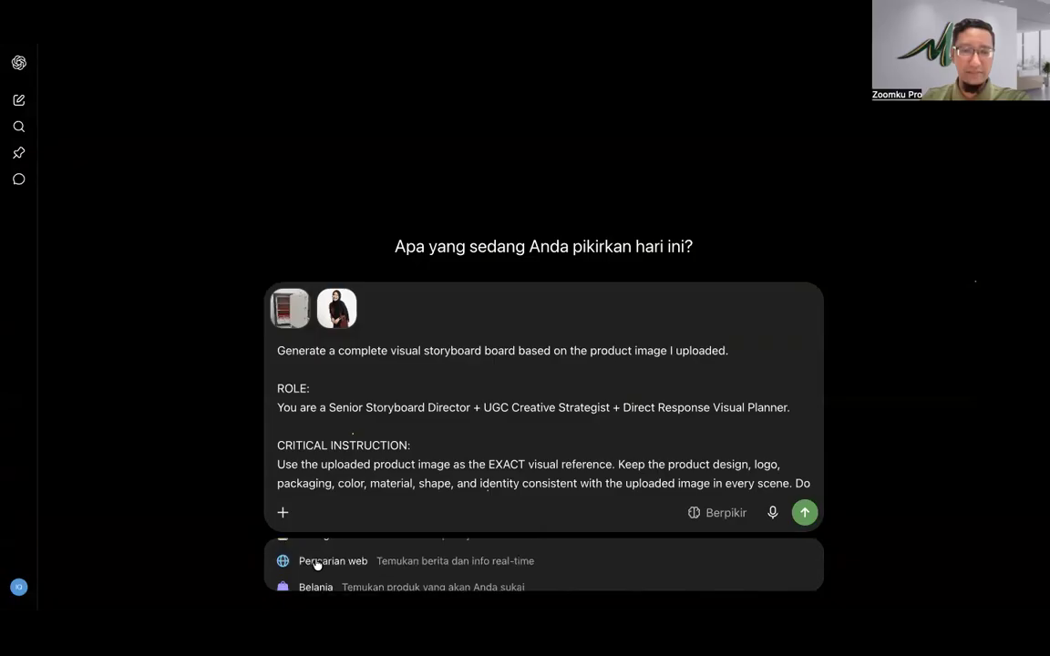
pyautogui.scroll(-1, 315, 564)
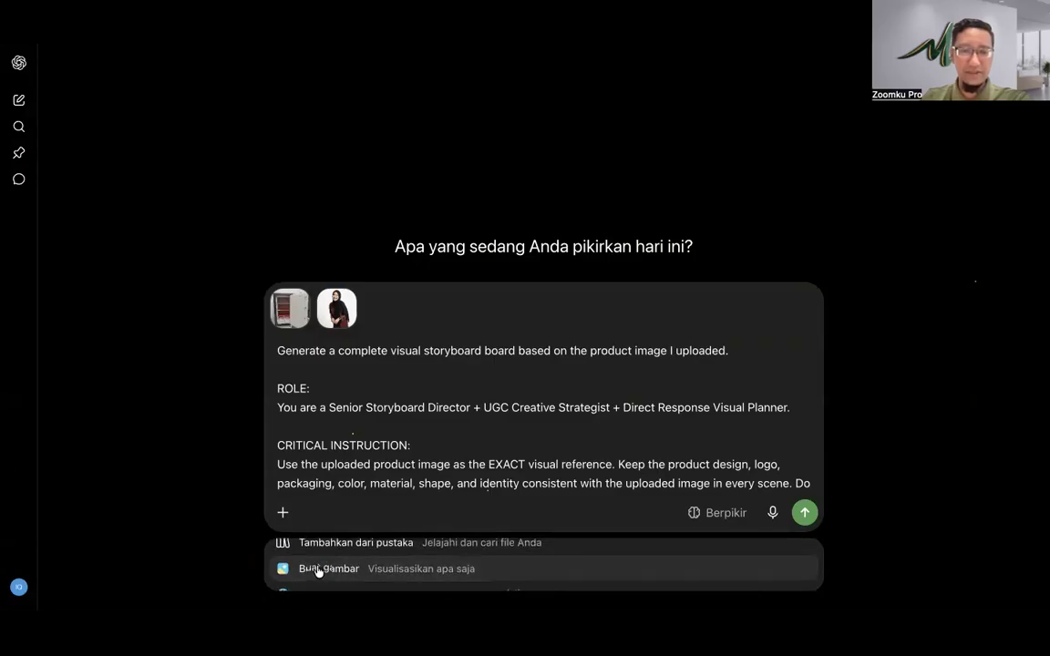
pyautogui.click(321, 565)
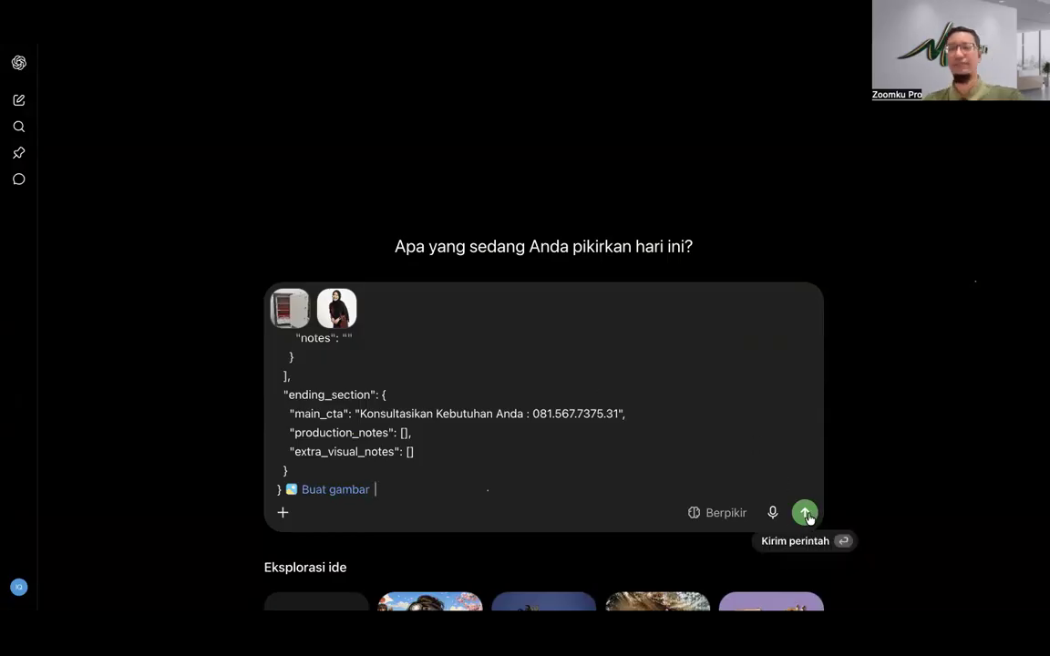
pyautogui.click(805, 514)
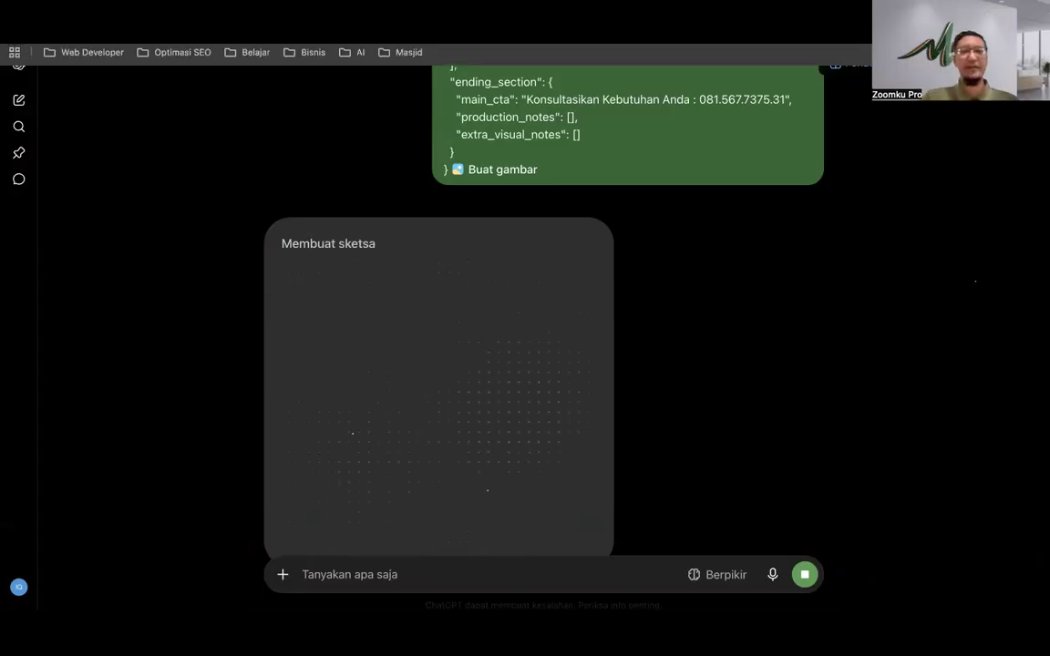
# Step: Delete all of the old storyboard prompt text in Google Flow
pyautogui.hotkey('ctrl', 'Tab')
pyautogui.click(451, 301)
pyautogui.hotkey('ctrl', 'a')
pyautogui.press('BackSpace')
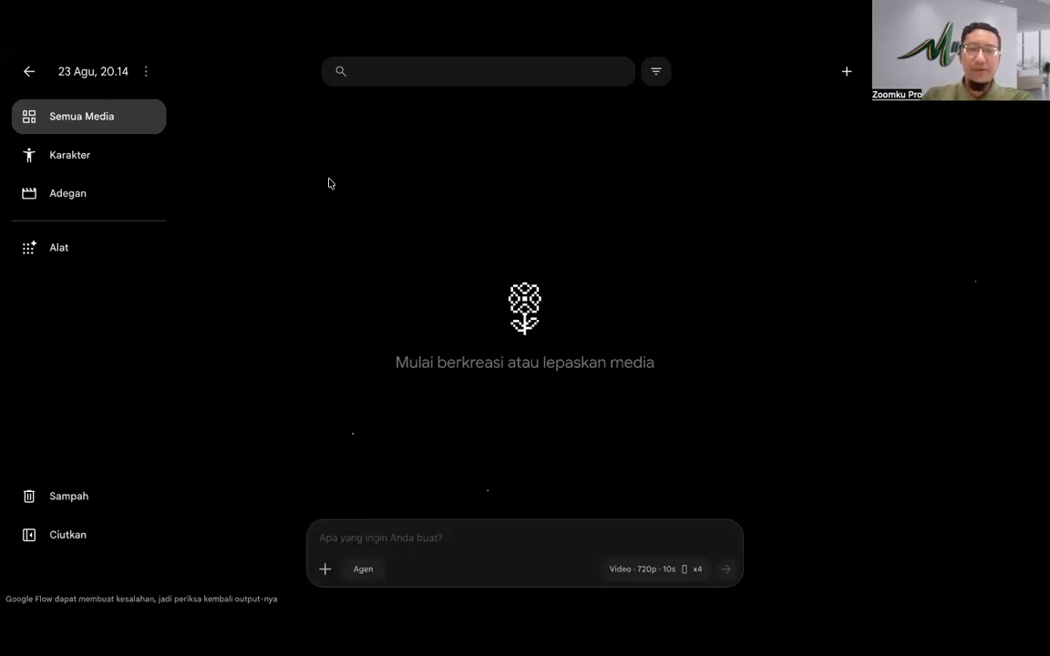
# Step: Exit the empty Google Flow project to the projects list
pyautogui.click(26, 72)
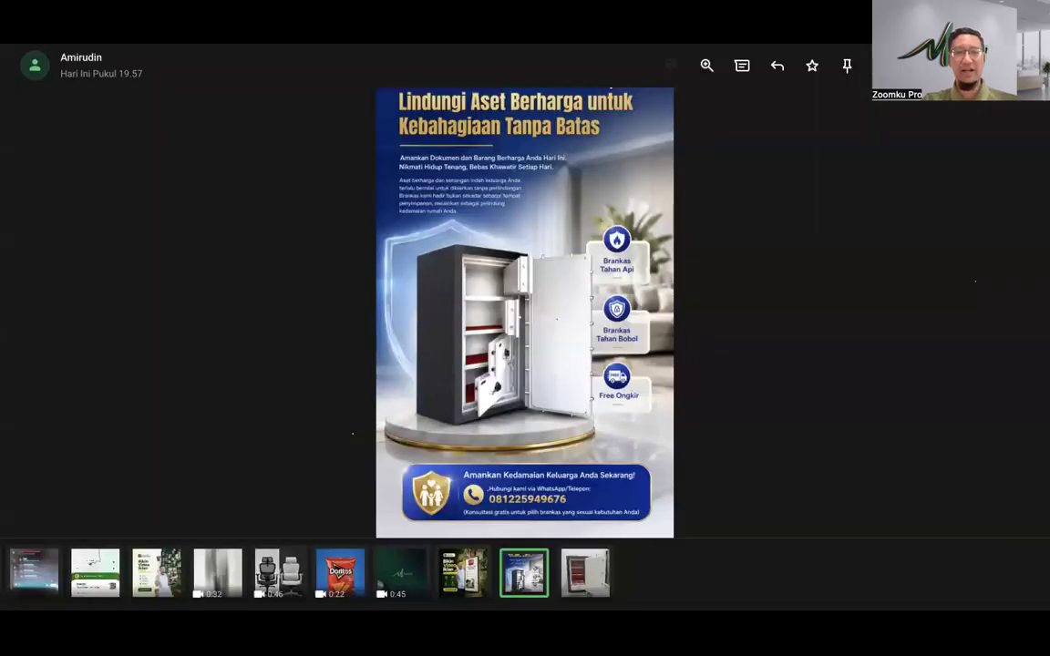
# Step: Send a 'Google Flow' message with the labs.google link to the Member Premium Magic Feeds AI group
pyautogui.press('Escape')
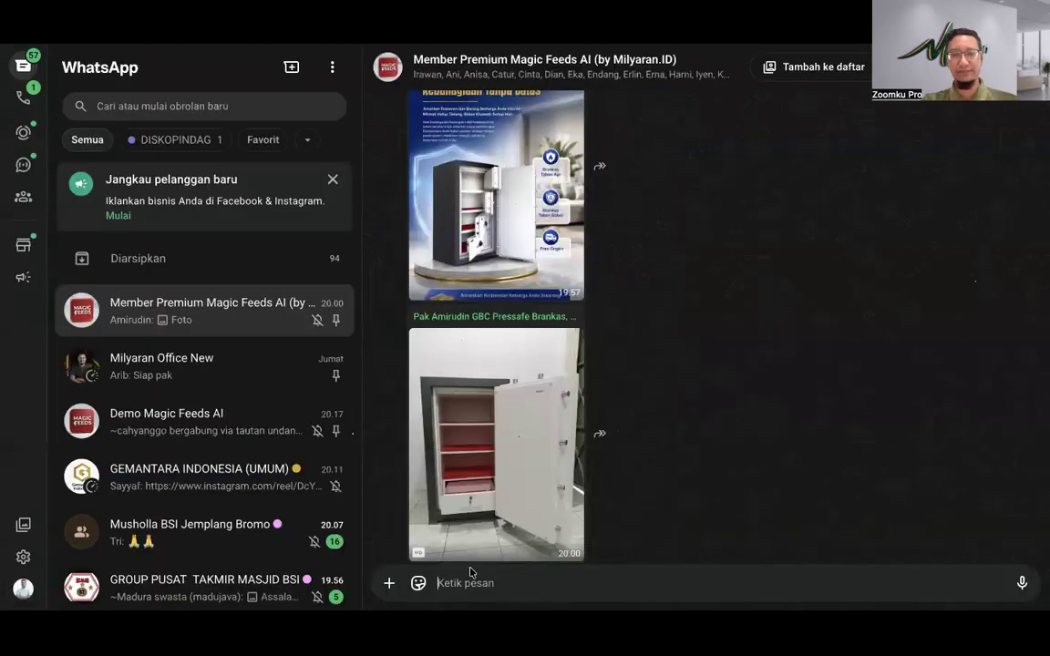
pyautogui.scroll(-2, 493, 536)
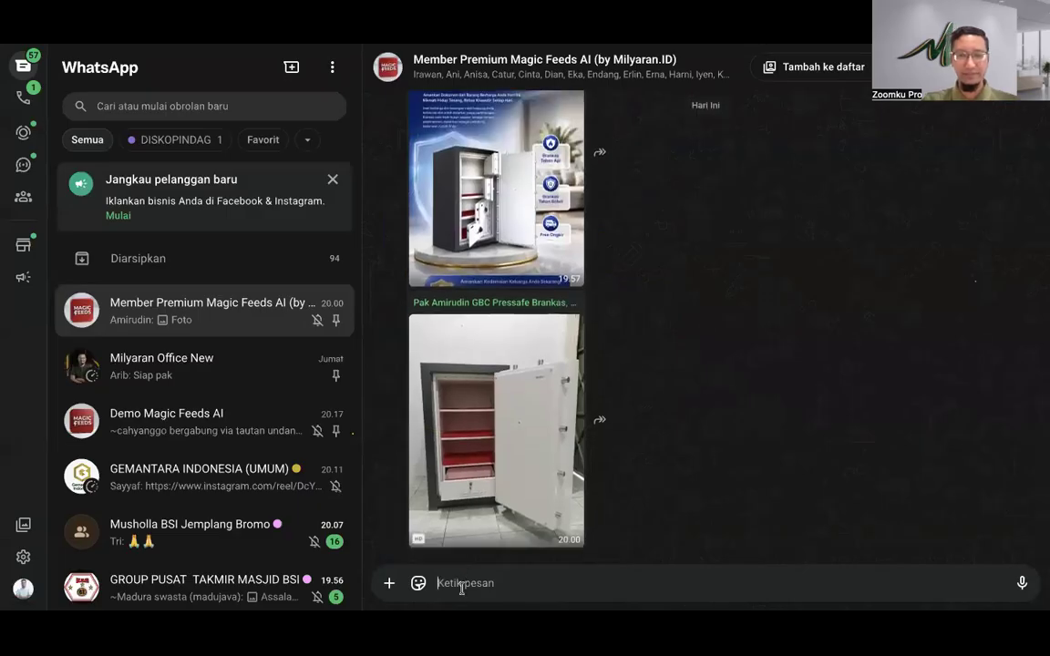
pyautogui.write('Google ')
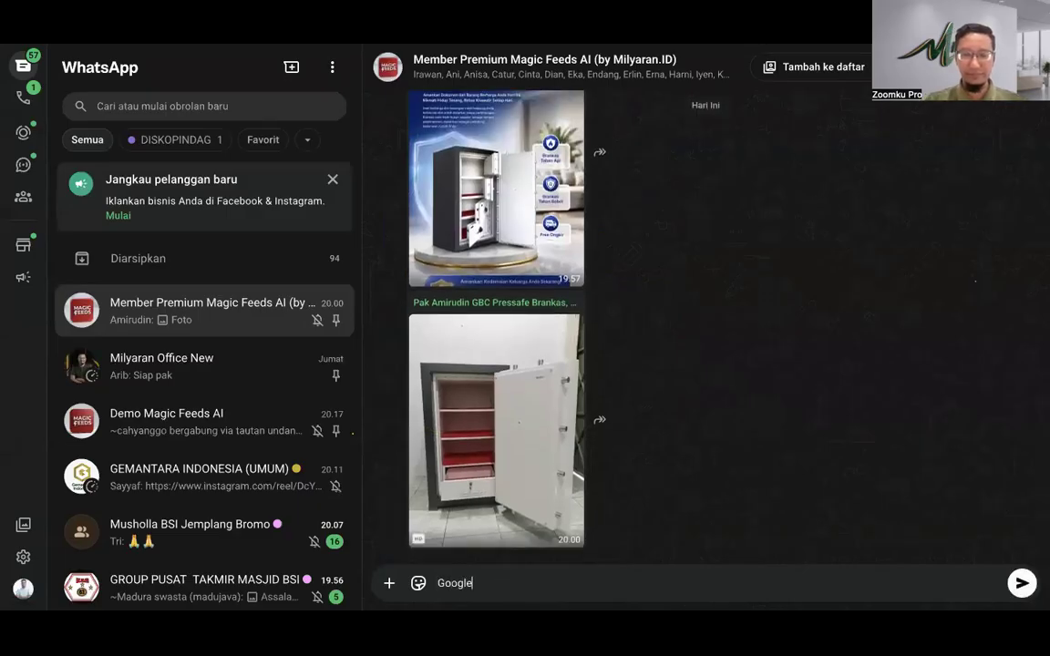
pyautogui.write('Flow')
pyautogui.hotkey('shift', 'Return')
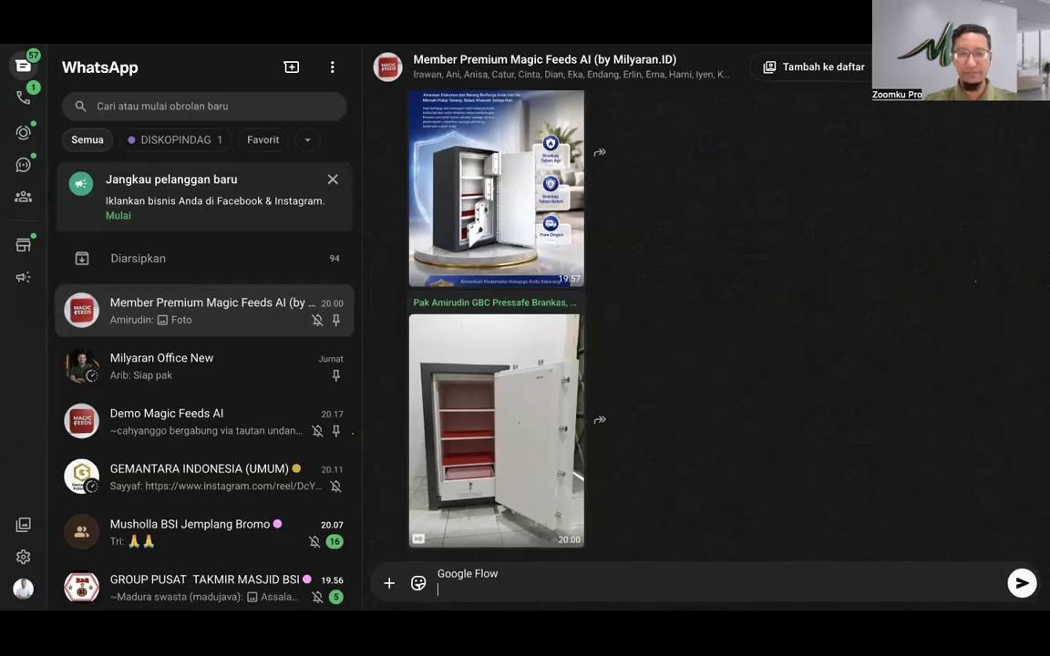
pyautogui.hotkey('ctrl', 'v')
pyautogui.press('Return')
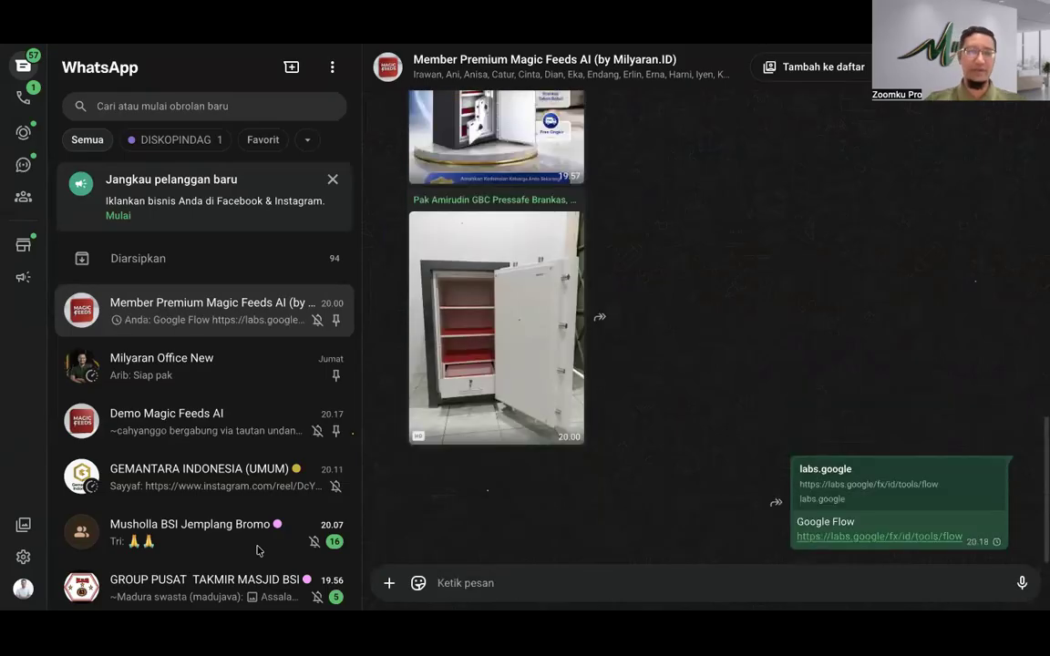
pyautogui.click(209, 417)
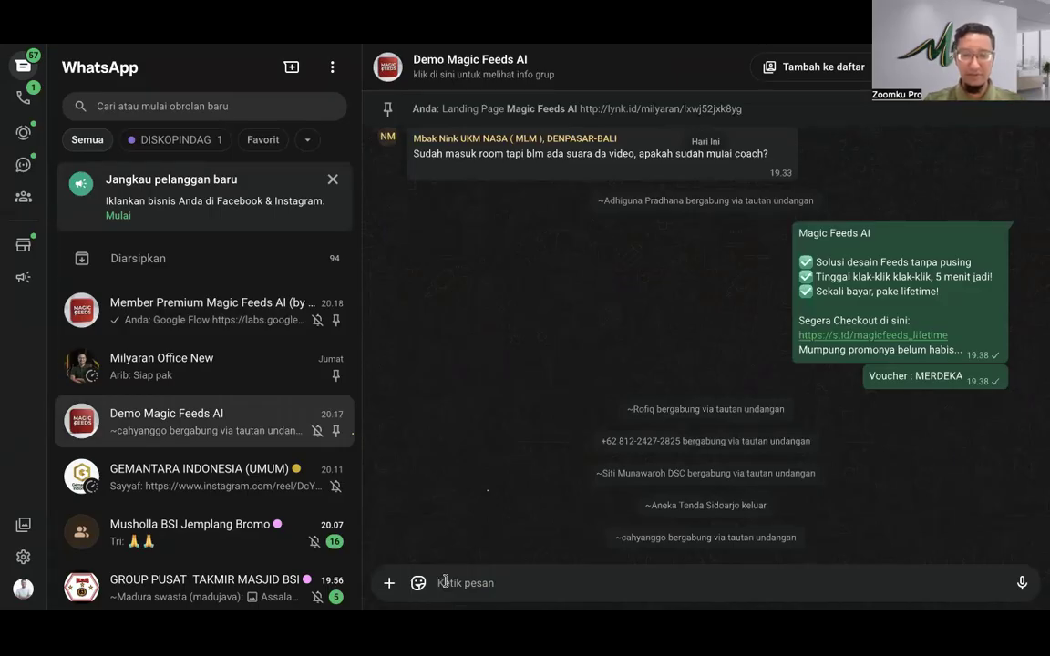
# Step: Post the 'Google Flow' link and a 'yang baru bergabung' note to Demo Magic Feeds AI
pyautogui.write('Google Flo')
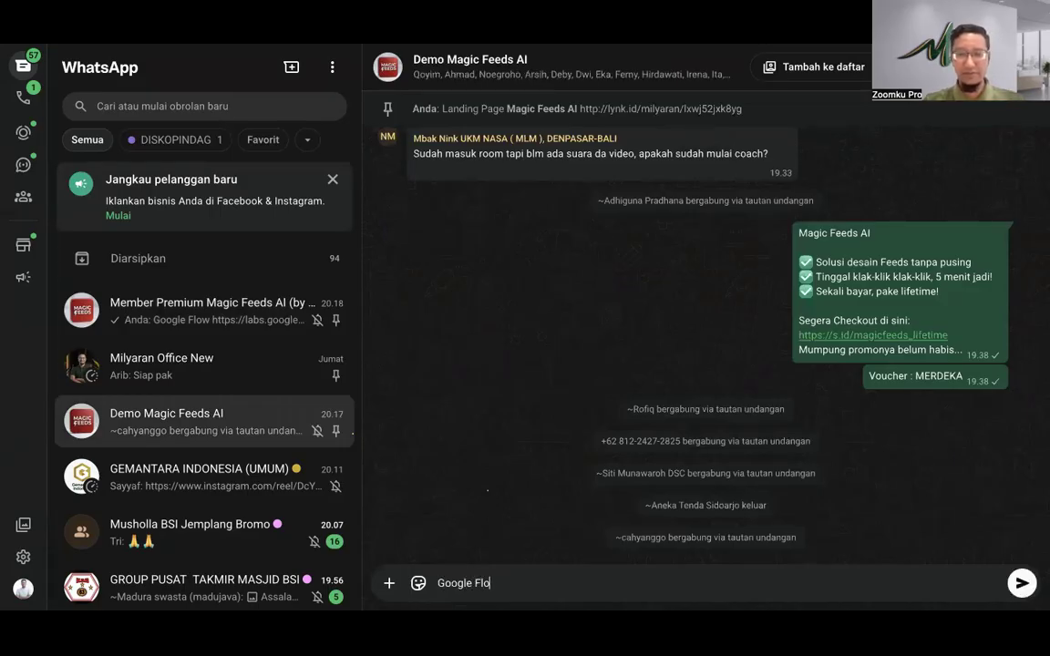
pyautogui.write('w')
pyautogui.hotkey('shift', 'Return')
pyautogui.hotkey('ctrl', 'v')
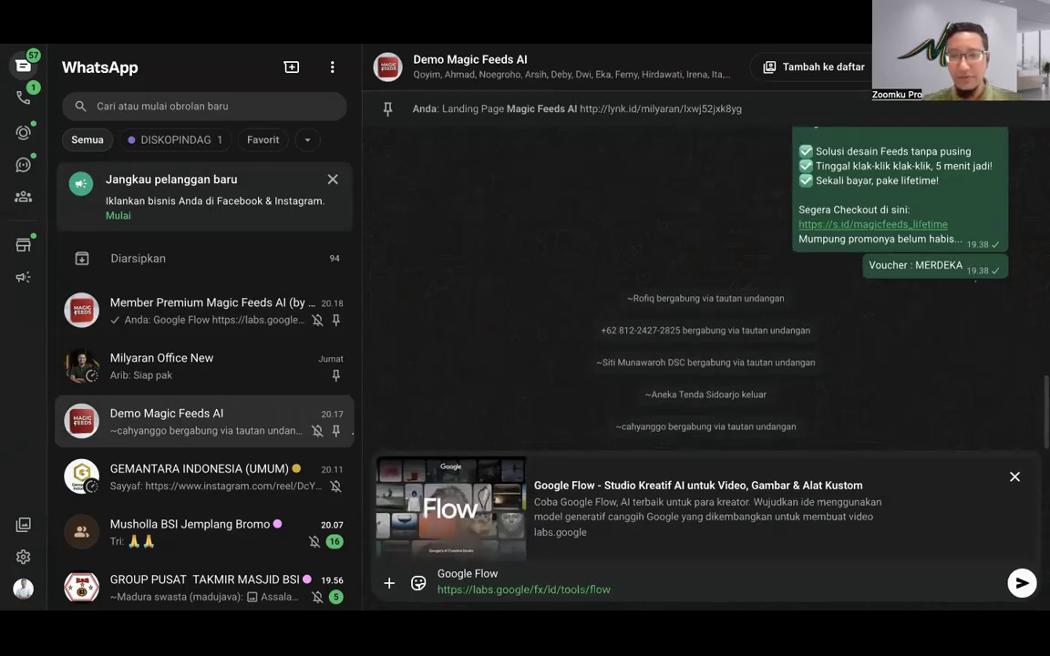
pyautogui.press('Return')
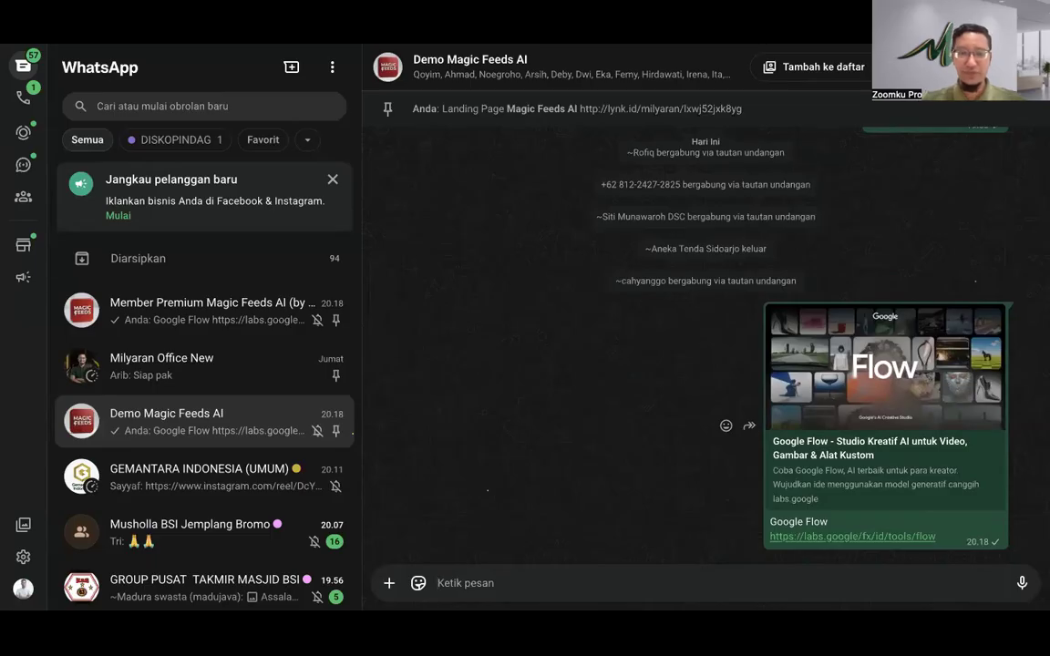
pyautogui.write('yang baru bergabung di grup')
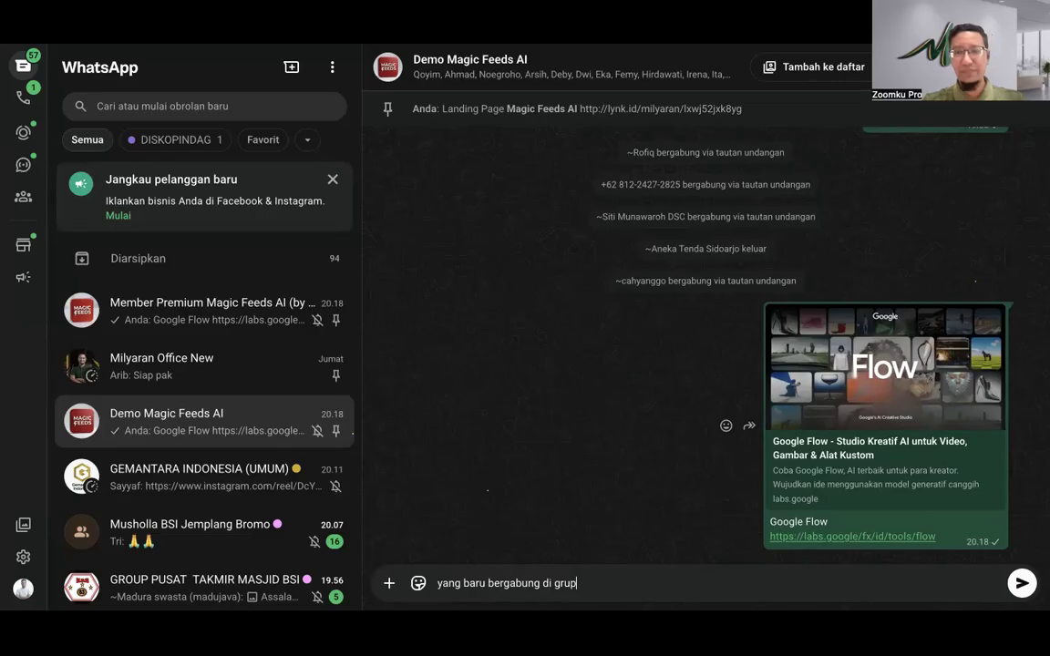
pyautogui.press('Return')
pyautogui.scroll(15, 675, 273)
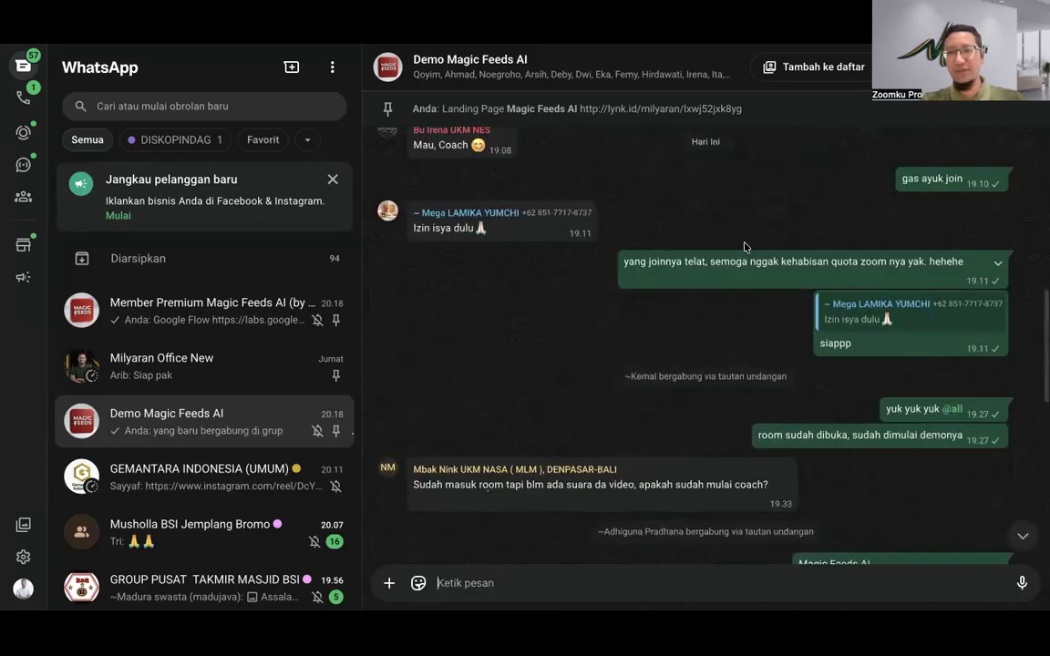
pyautogui.scroll(-3, 888, 351)
pyautogui.scroll(1, 897, 355)
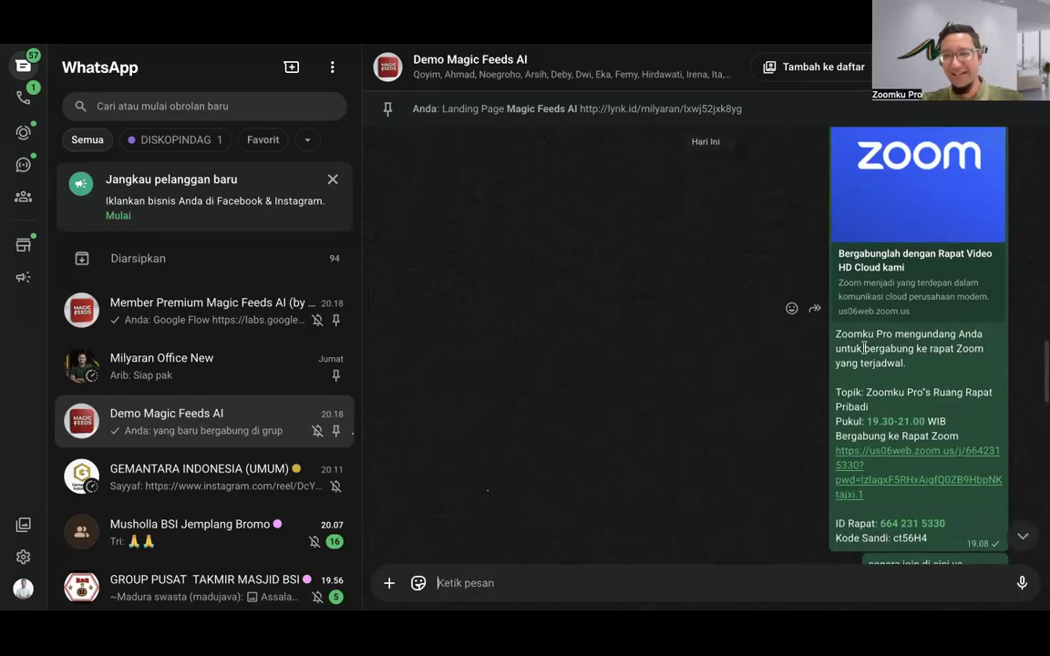
pyautogui.moveTo(838, 336); pyautogui.dragTo(940, 536)
pyautogui.scroll(-6, 510, 506)
pyautogui.click(474, 591)
pyautogui.hotkey('ctrl', 'v')
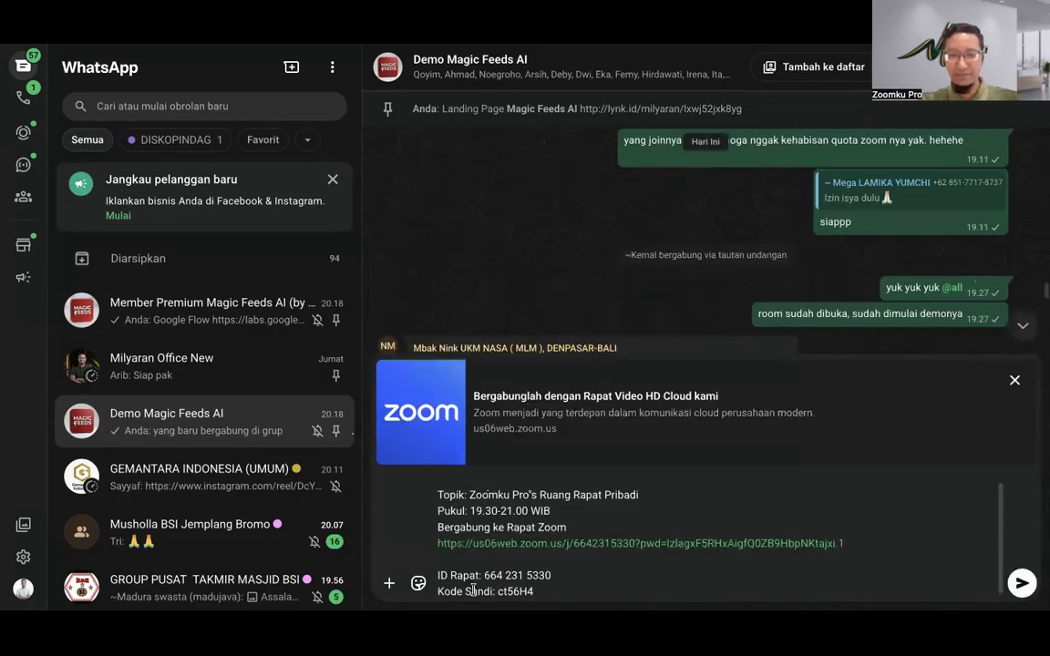
pyautogui.press('Return')
pyautogui.write('yang abru jo')
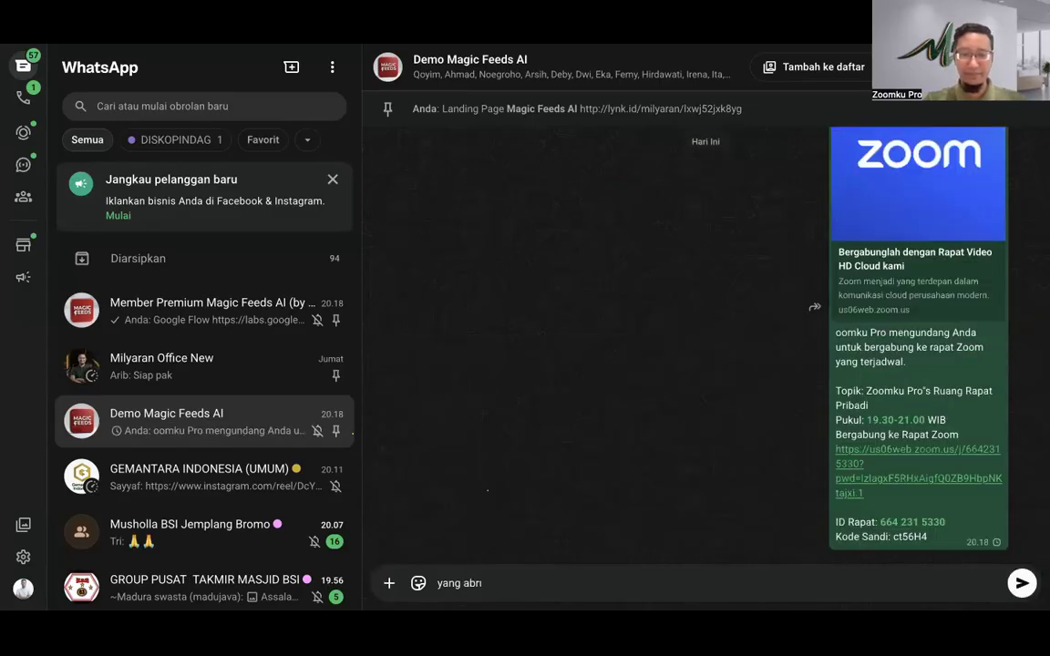
pyautogui.write('in segera be')
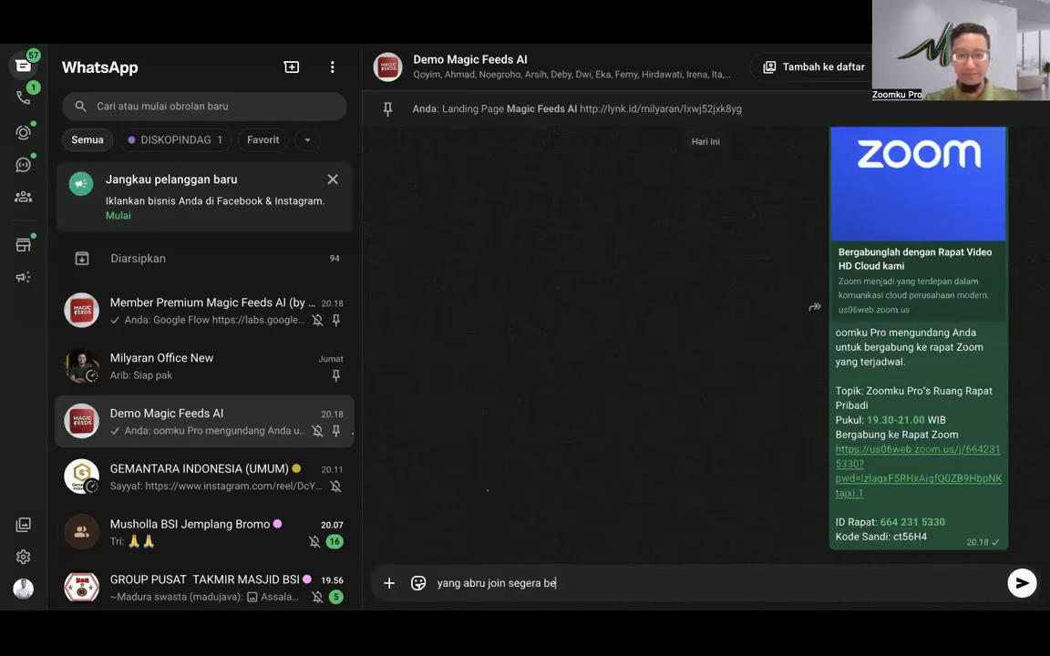
pyautogui.write('rgabung ya @all')
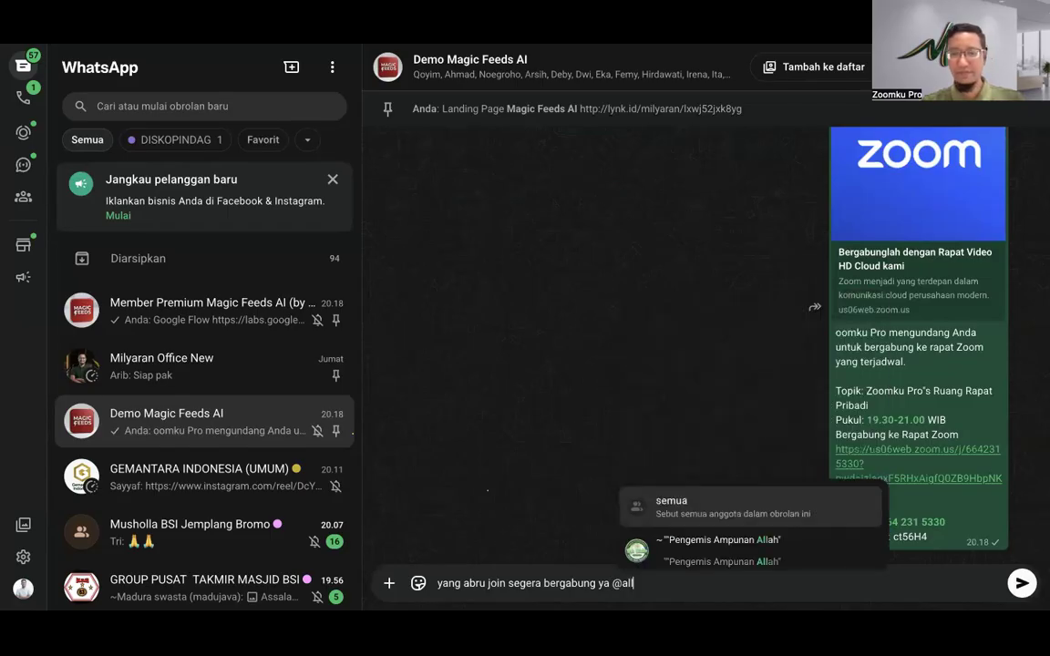
pyautogui.press('Return')
pyautogui.press('Return')
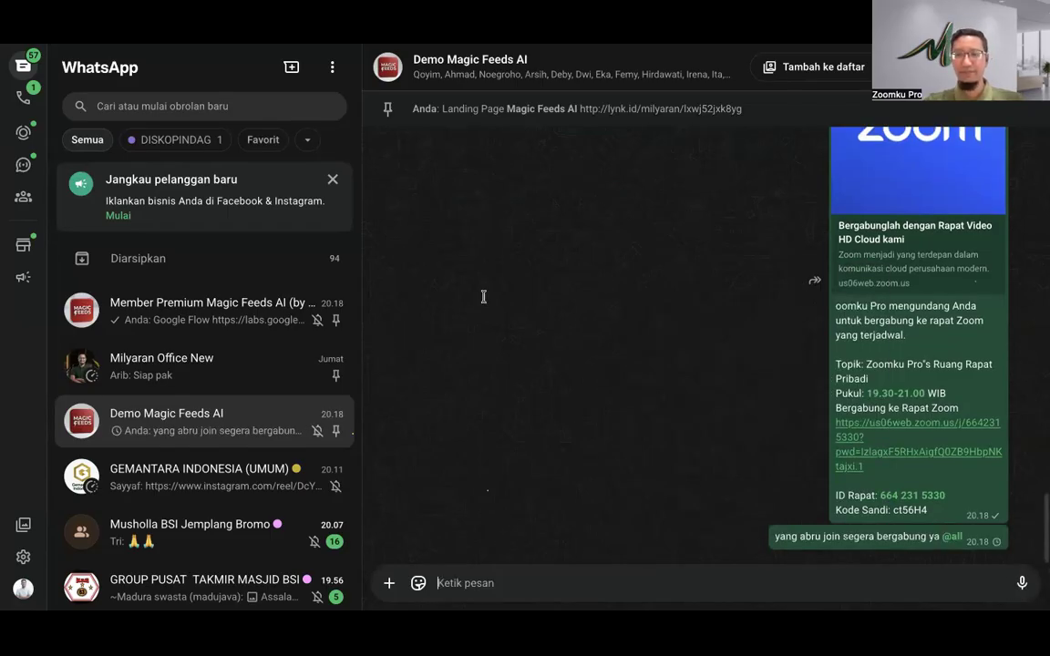
pyautogui.hotkey('ctrl', 'Tab')
pyautogui.scroll(-5, 169, 245)
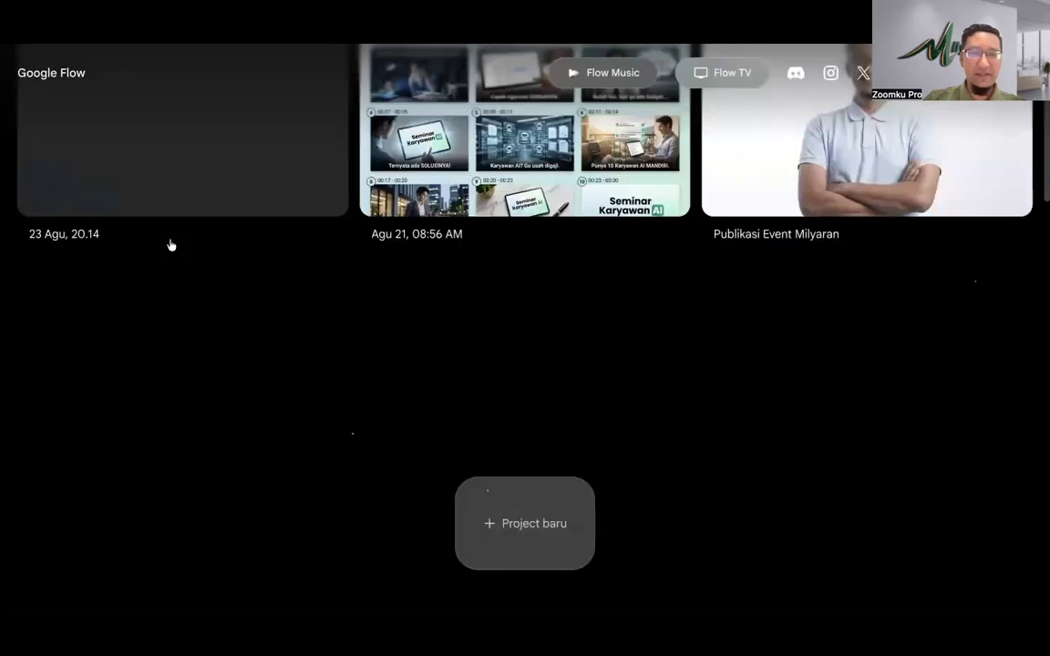
# Step: Close the Bonus Harian notice and open the '23 Agu, 20.14' project
pyautogui.scroll(5, 169, 245)
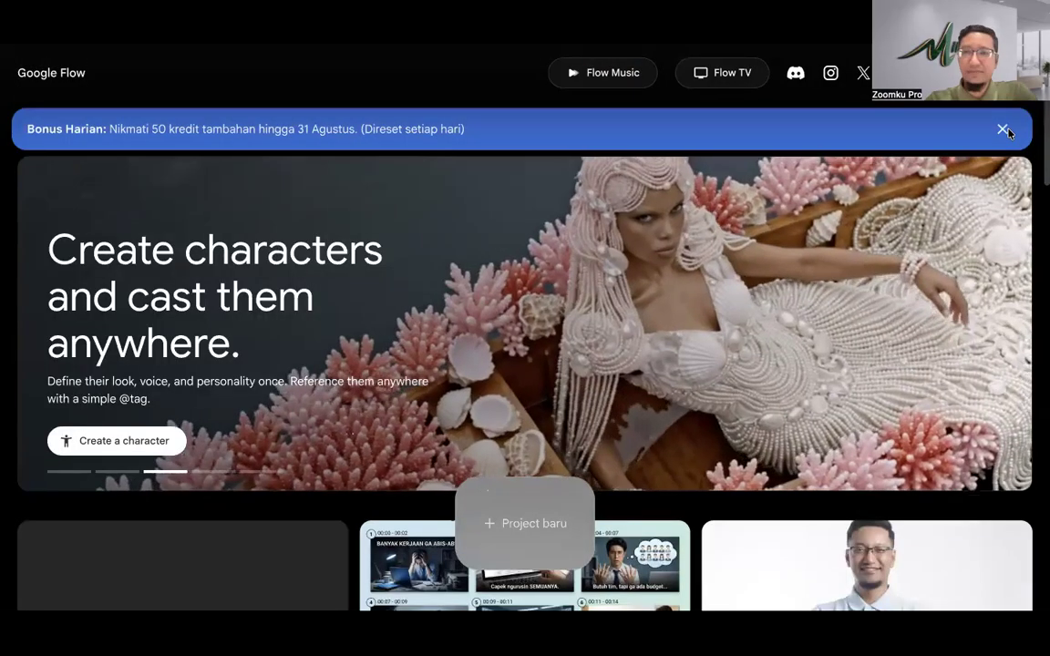
pyautogui.click(1003, 129)
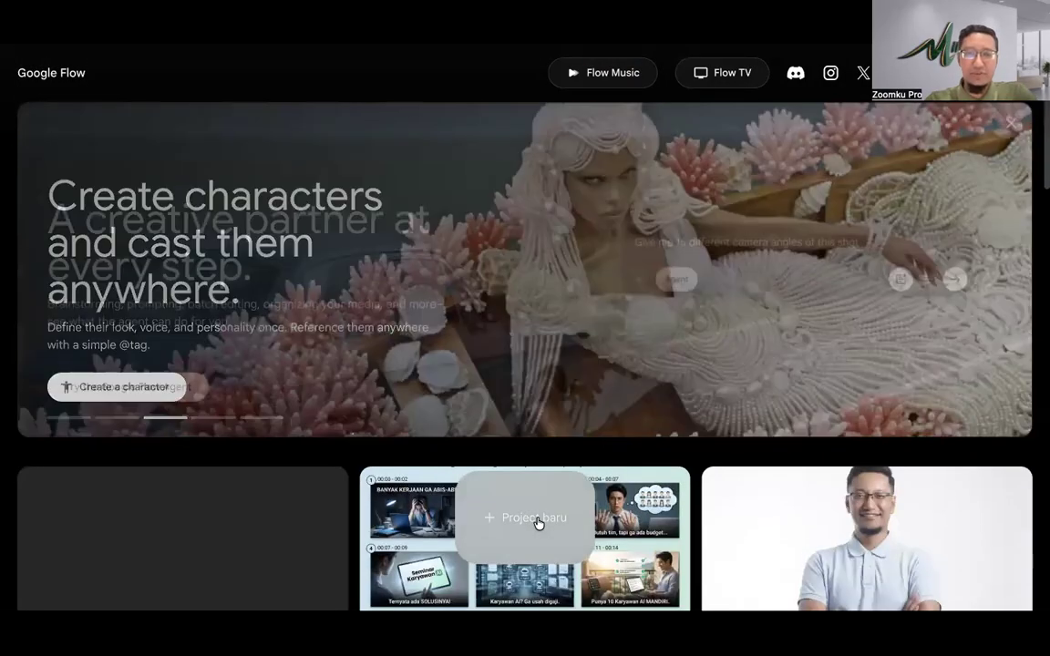
pyautogui.scroll(-1, 300, 517)
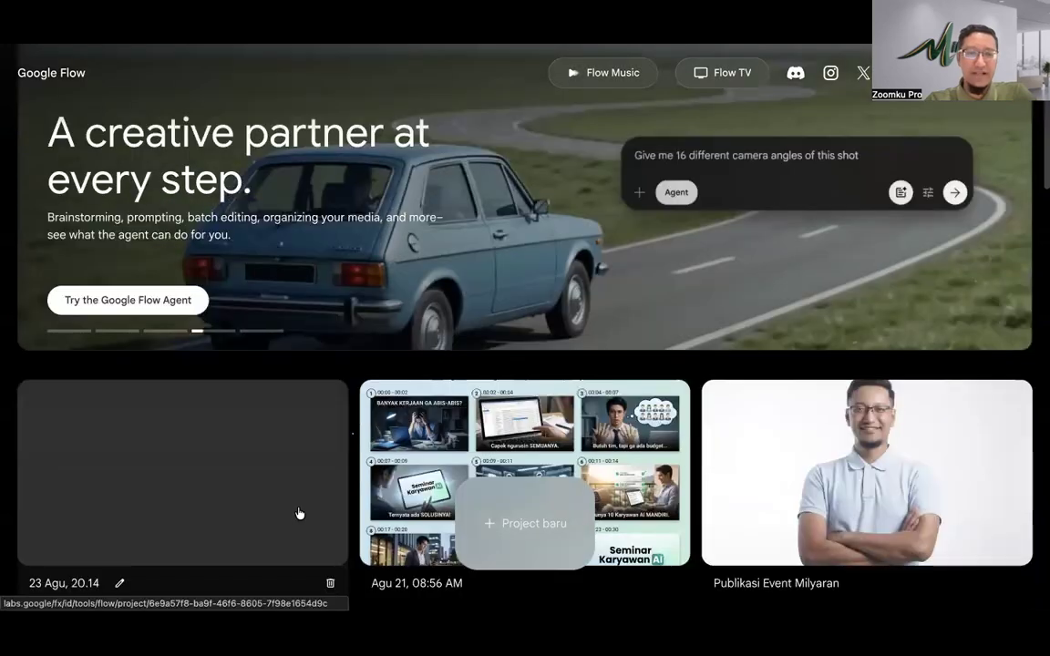
pyautogui.scroll(-1, 283, 455)
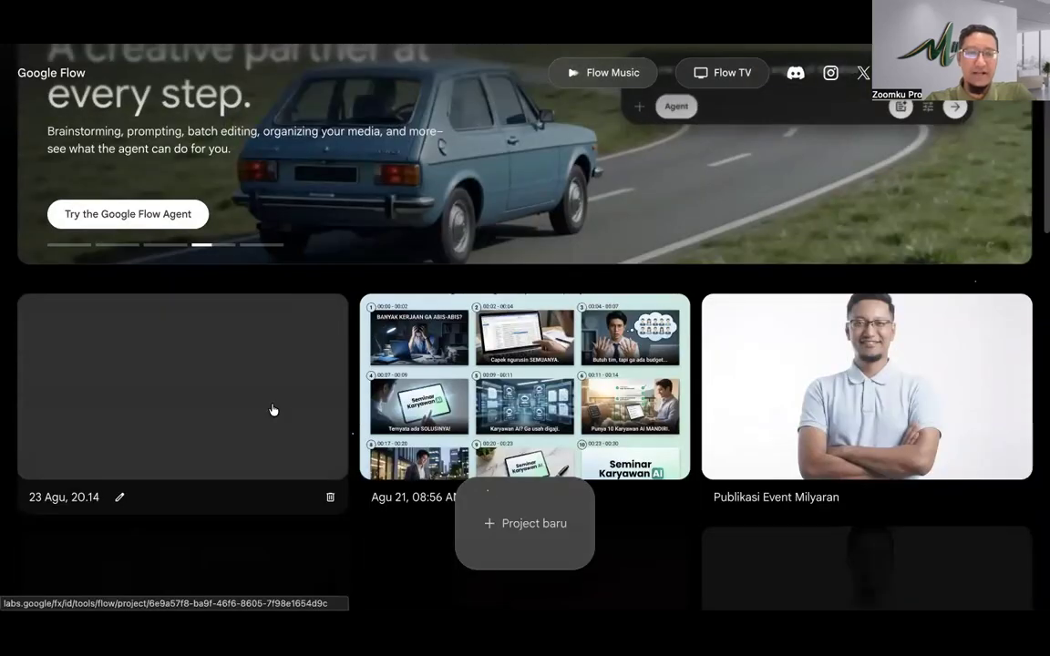
pyautogui.click(288, 387)
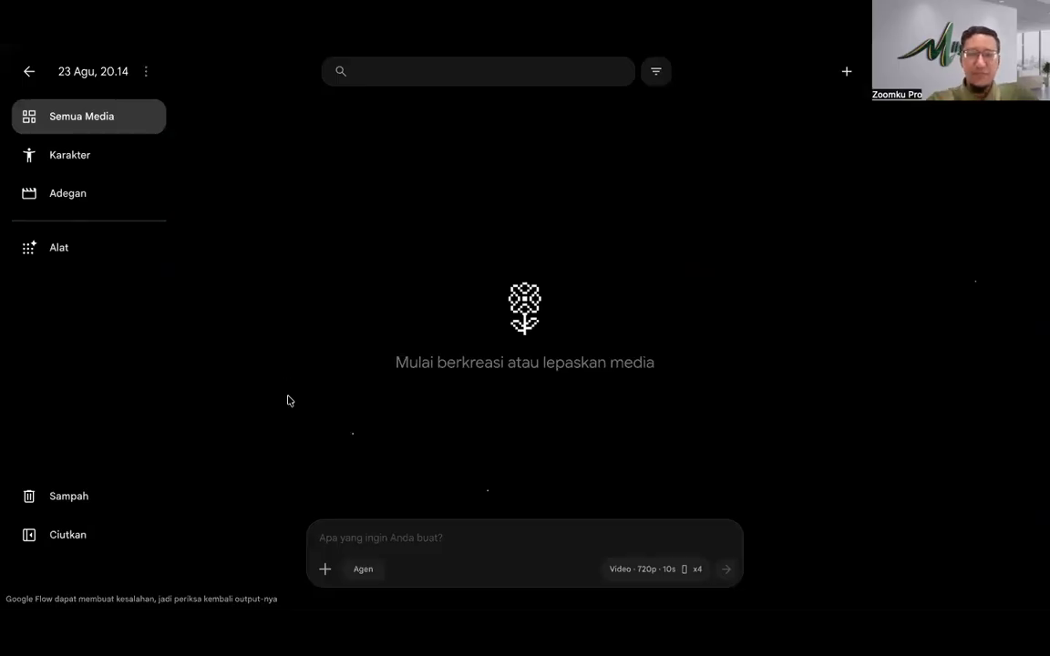
# Step: Upload the safe and hijab model photos and attach both to the Flow prompt
pyautogui.click(325, 569)
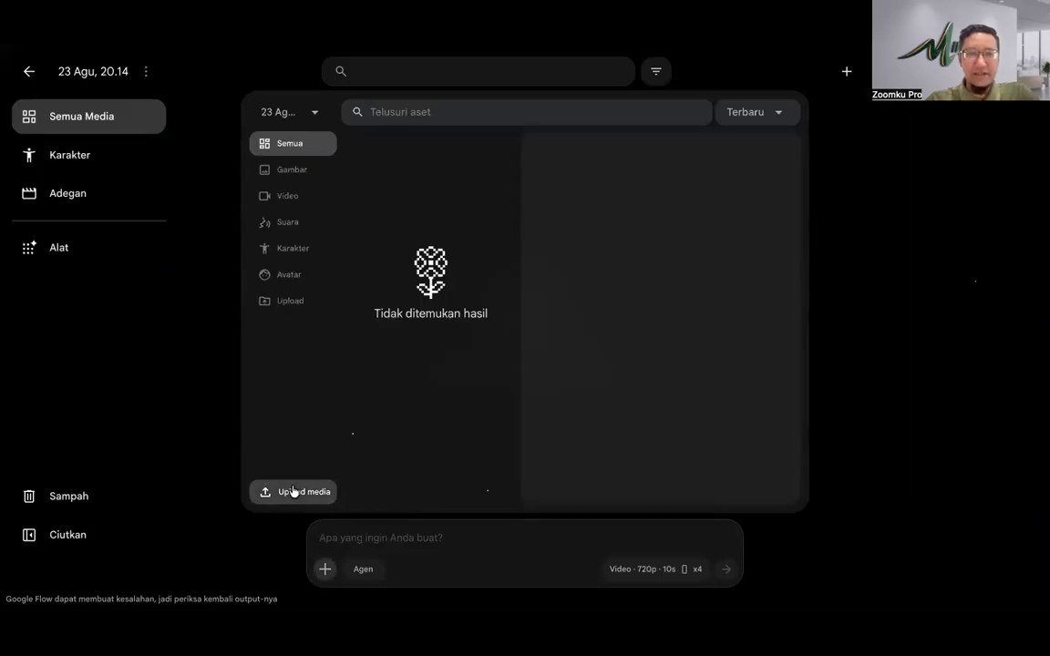
pyautogui.click(316, 486)
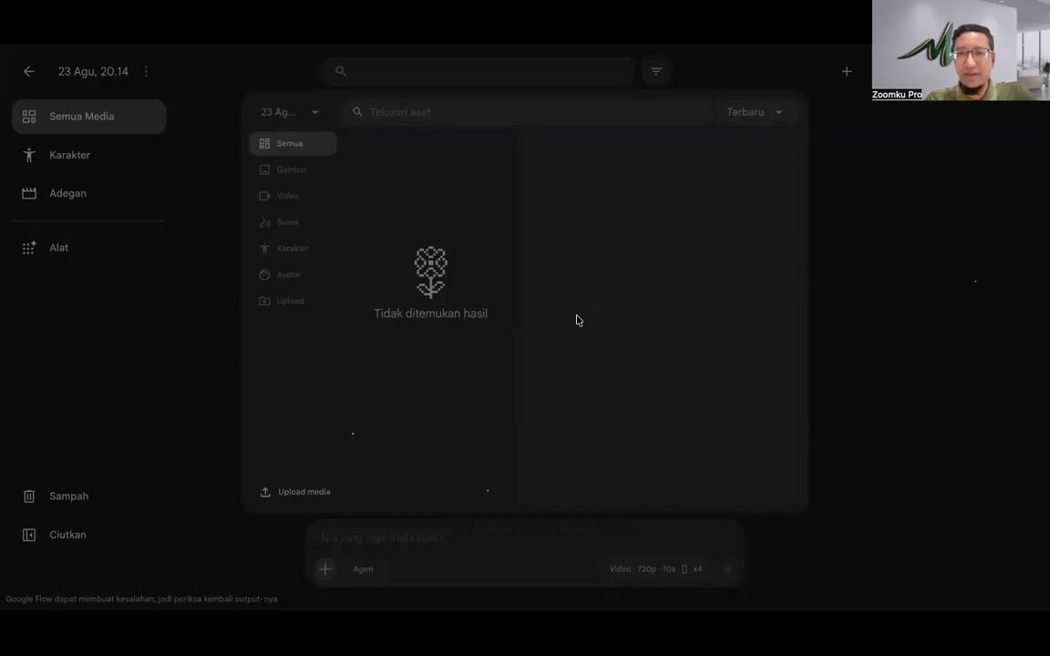
pyautogui.click(796, 474)
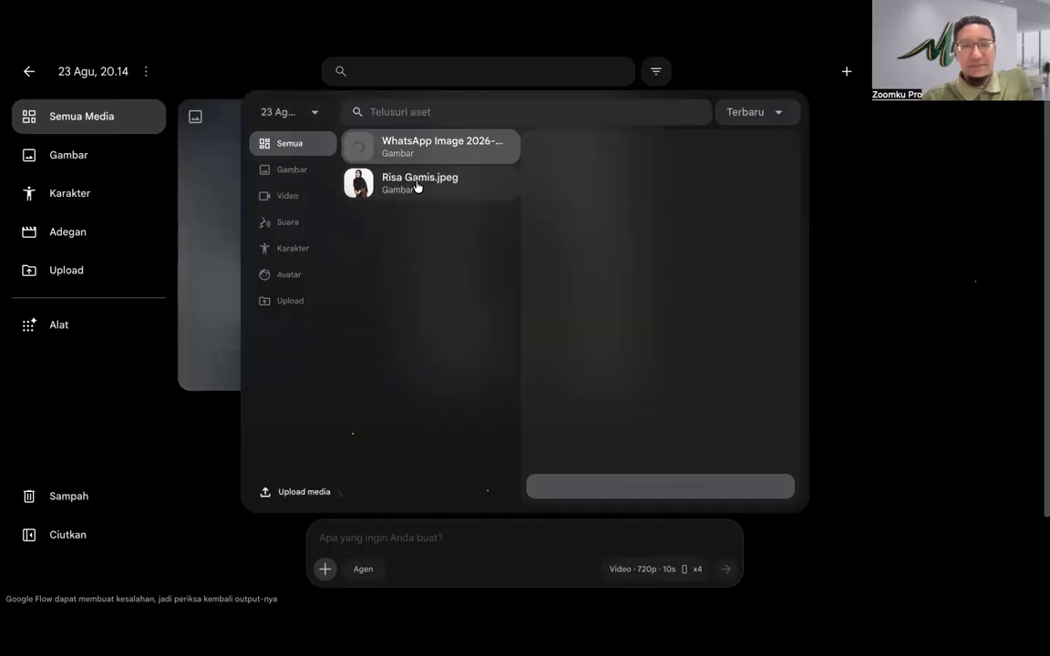
pyautogui.click(416, 187)
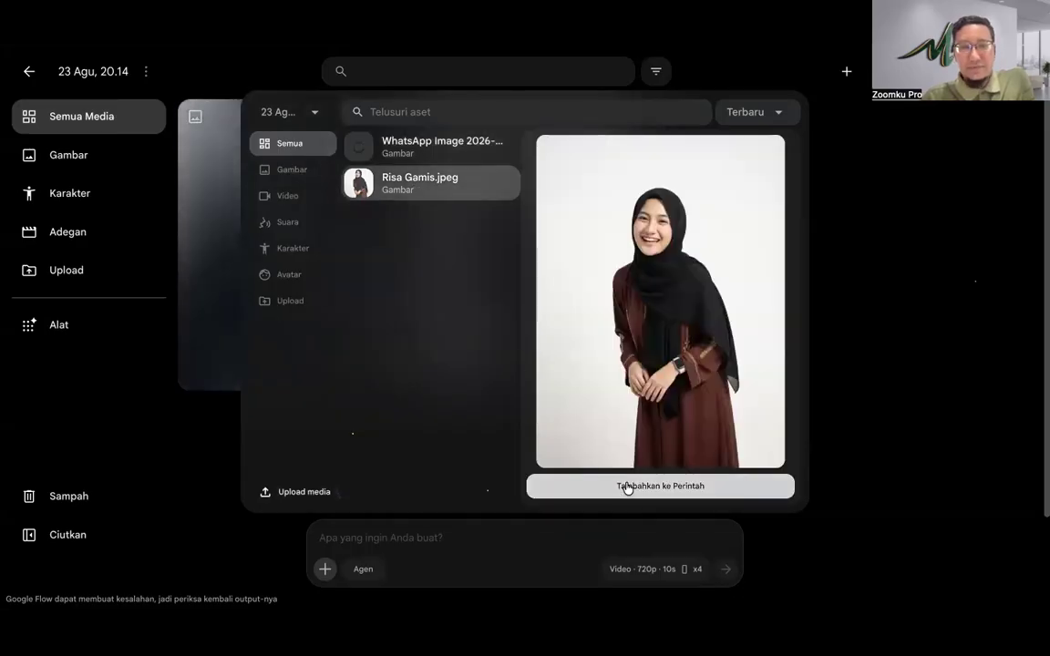
pyautogui.click(627, 486)
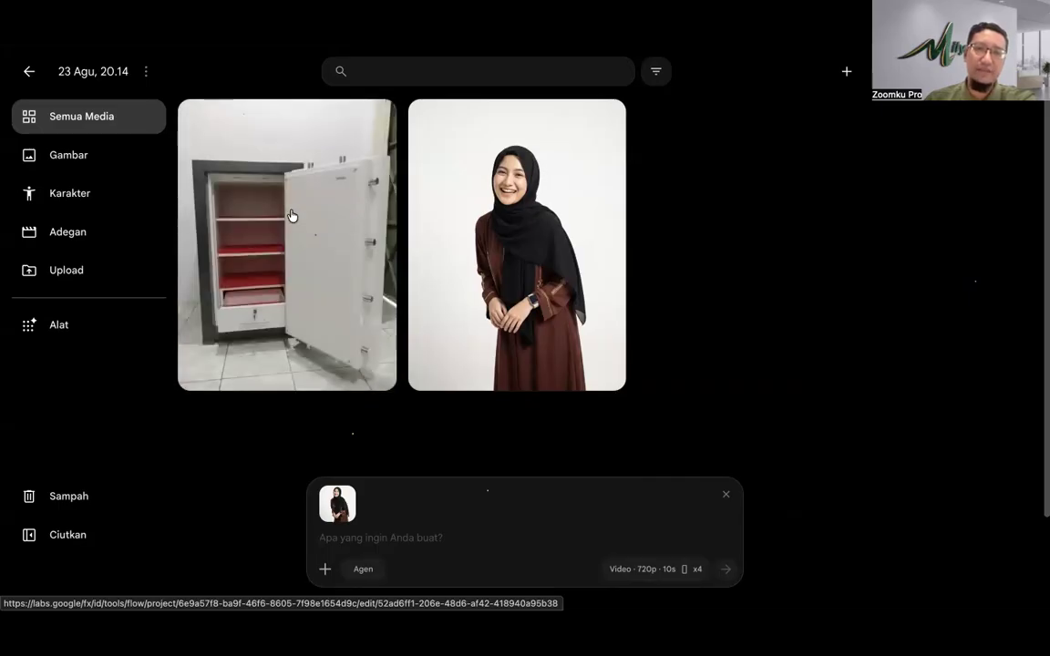
pyautogui.moveTo(293, 221); pyautogui.dragTo(377, 542)
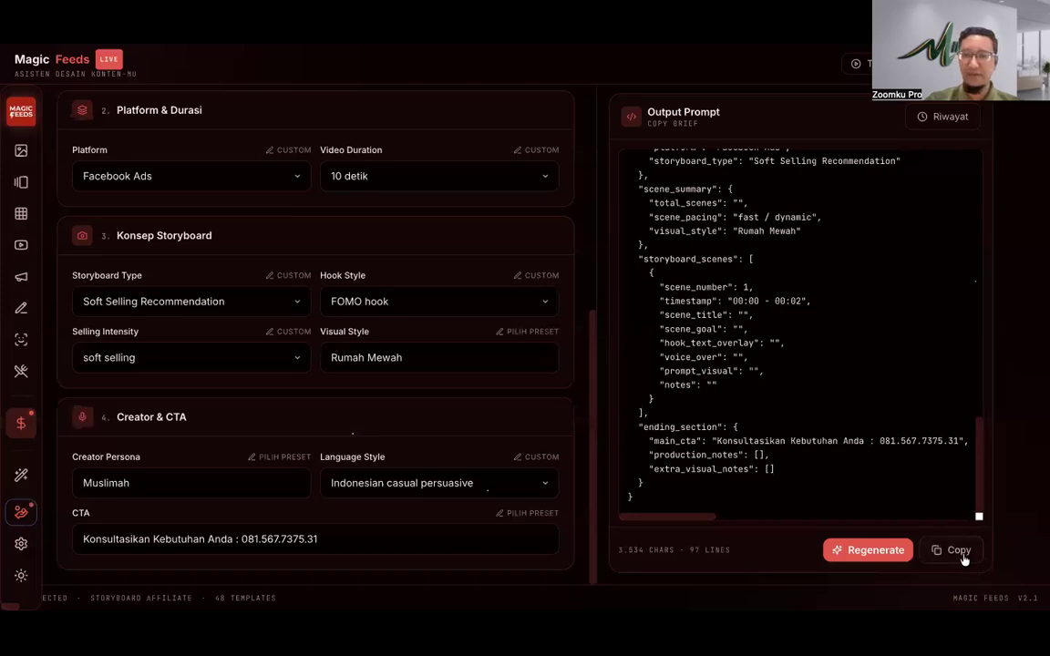
# Step: Paste the copied Magic Feeds storyboard JSON into Flow's video prompt
pyautogui.click(963, 555)
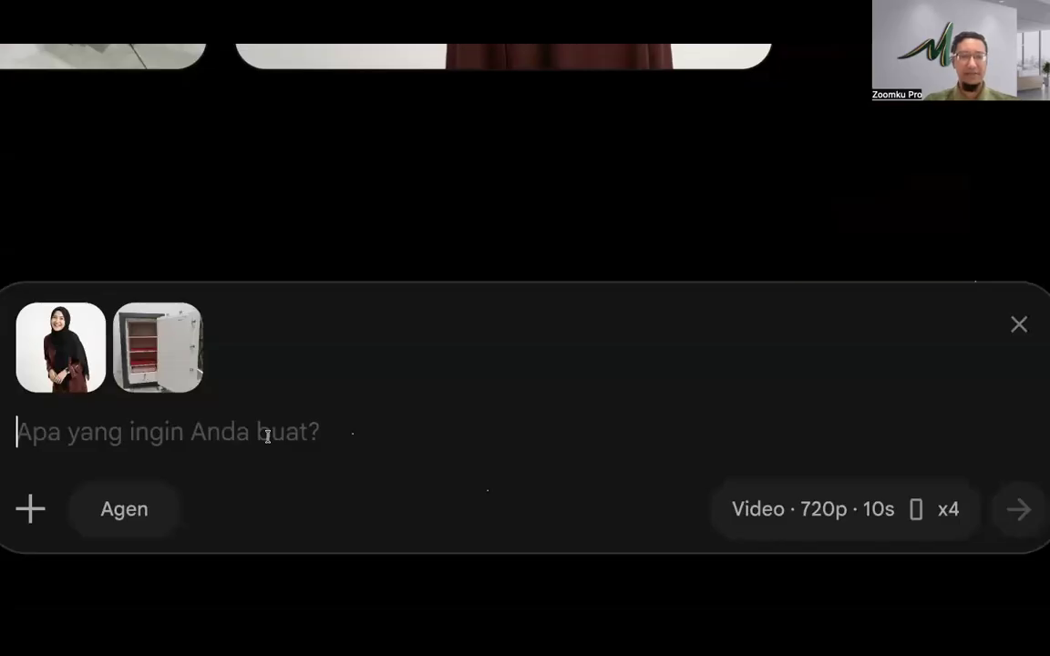
pyautogui.hotkey('ctrl', 'v')
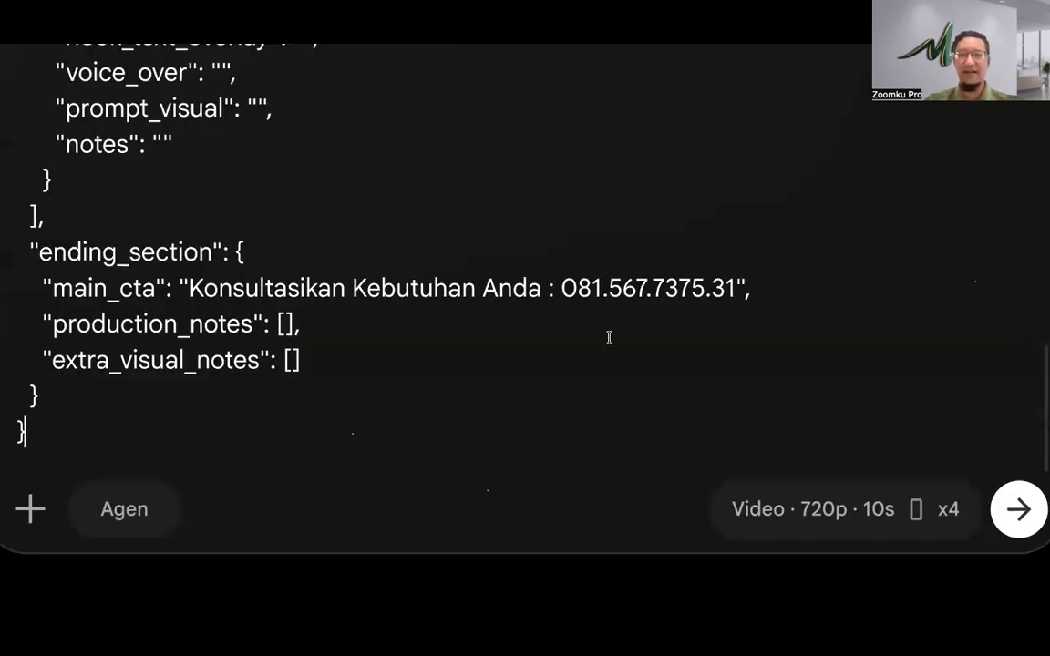
pyautogui.click(845, 511)
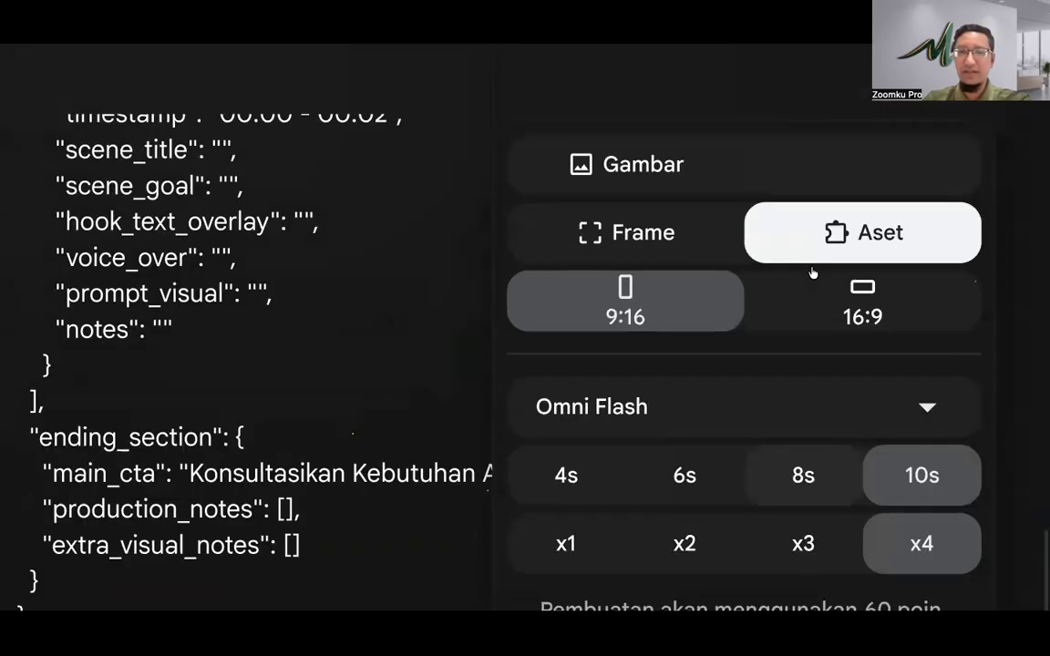
# Step: Switch Flow to 16:9 image output with Nano Banana 2 x4, submit the storyboard prompt, and return to ChatGPT
pyautogui.click(653, 288)
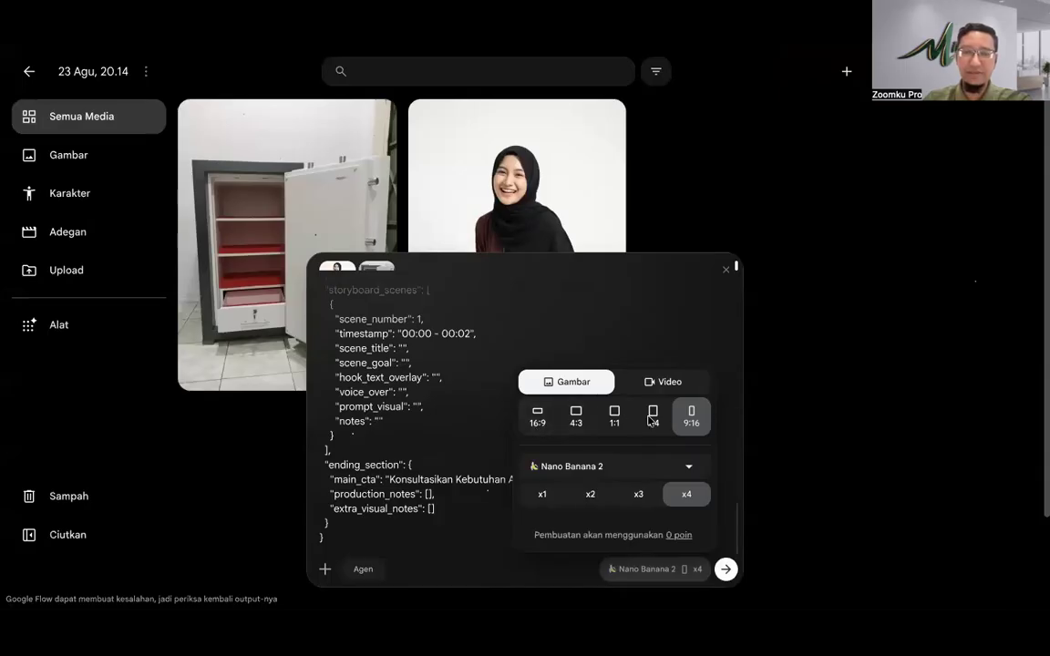
pyautogui.click(539, 420)
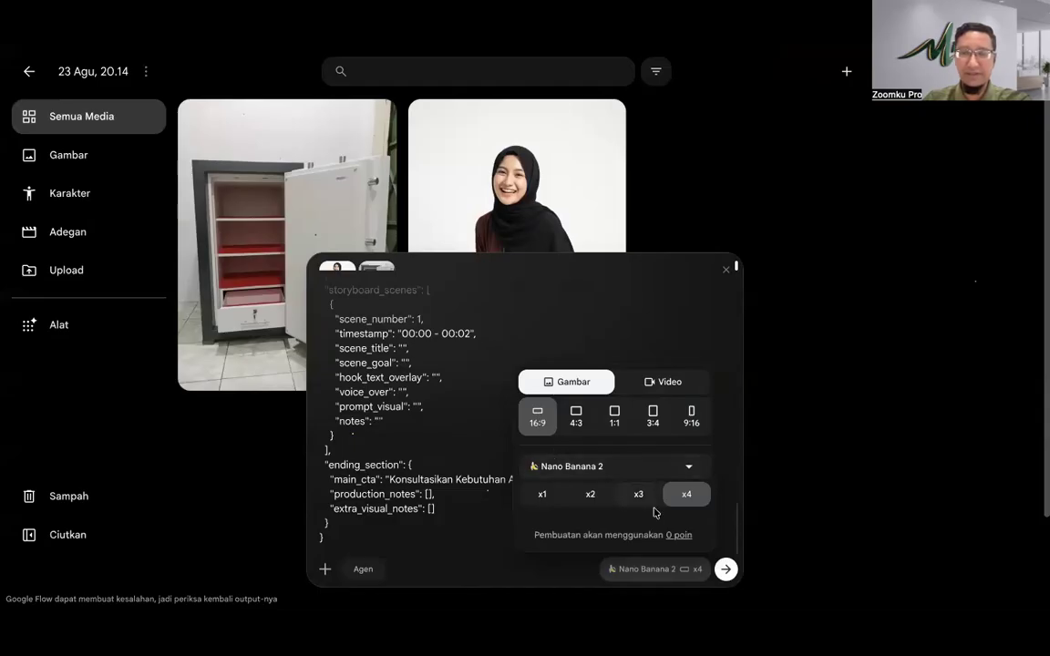
pyautogui.click(726, 569)
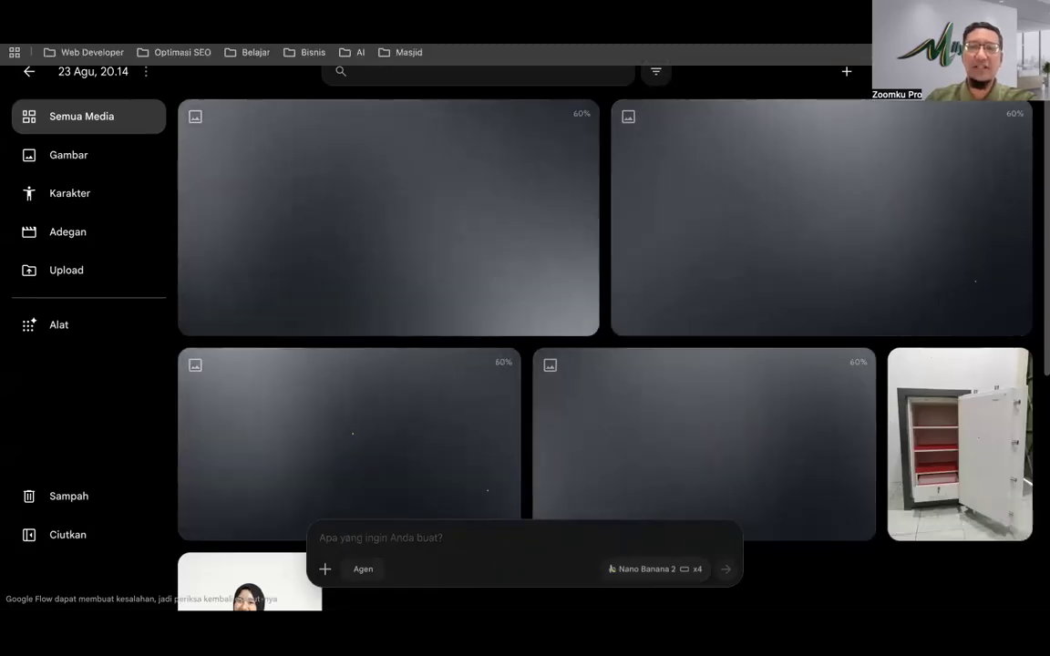
pyautogui.click(547, 20)
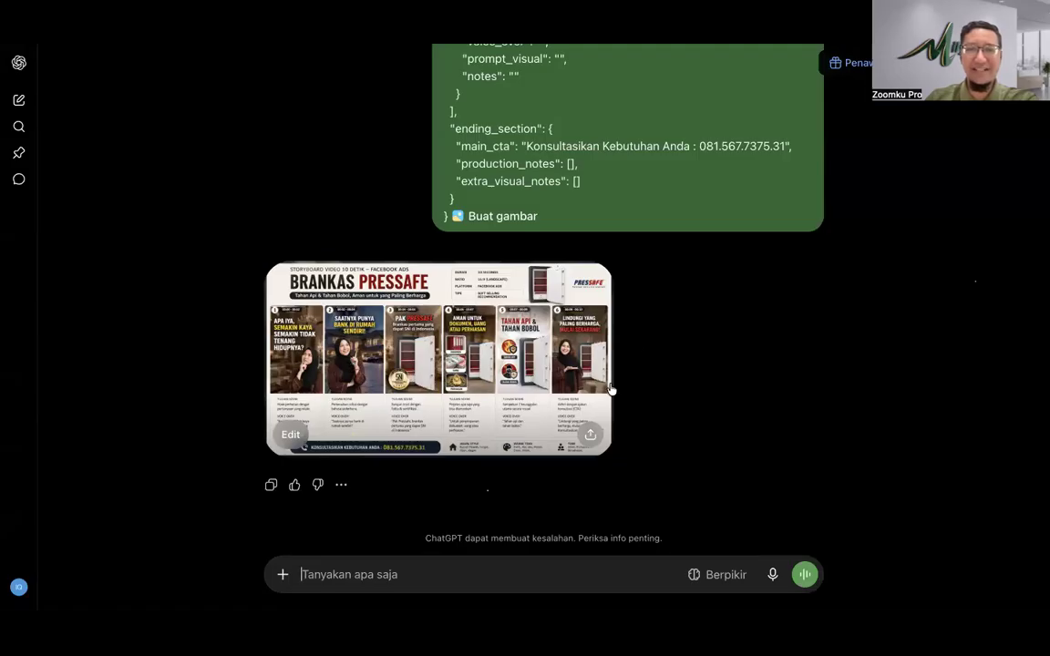
# Step: Scroll the ChatGPT conversation and open the six-scene Brankas Pressafe storyboard image full size
pyautogui.scroll(20, 589, 326)
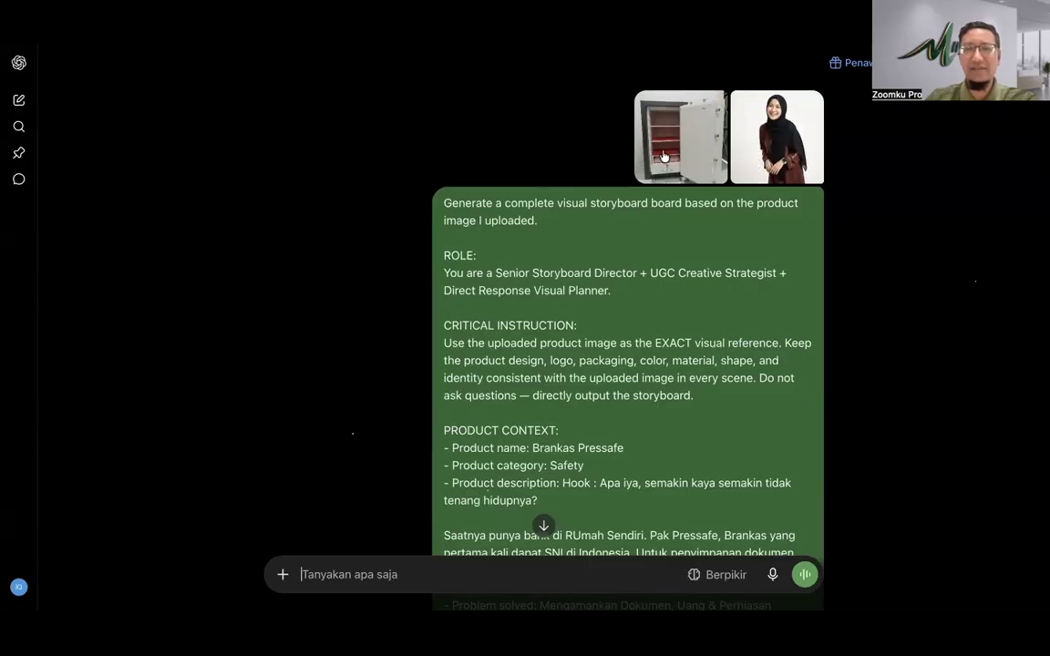
pyautogui.scroll(-18, 584, 264)
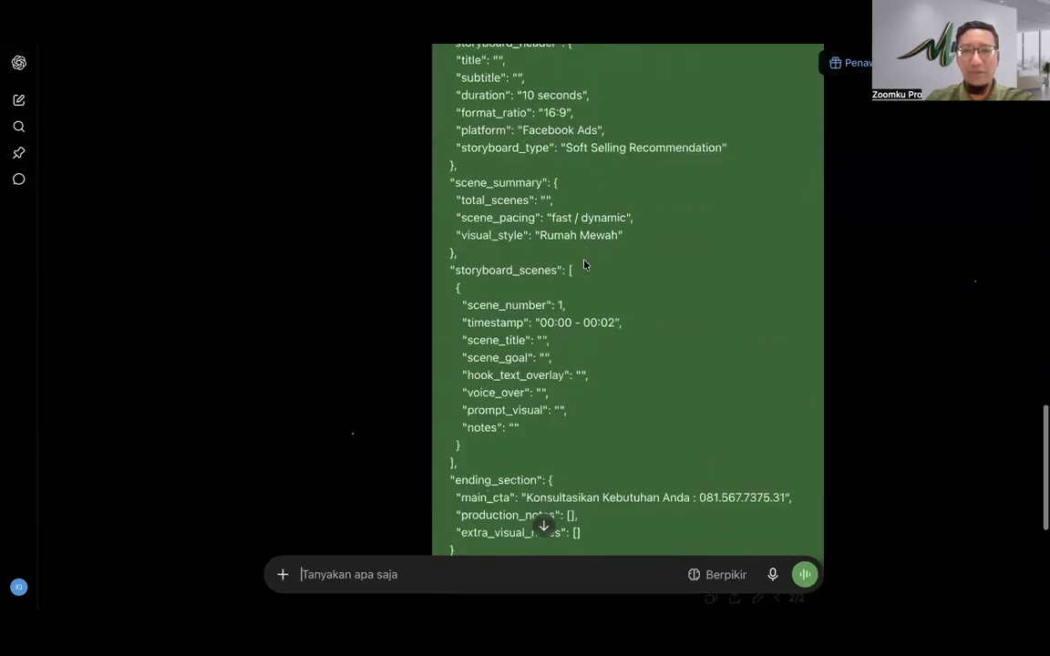
pyautogui.scroll(-3, 584, 265)
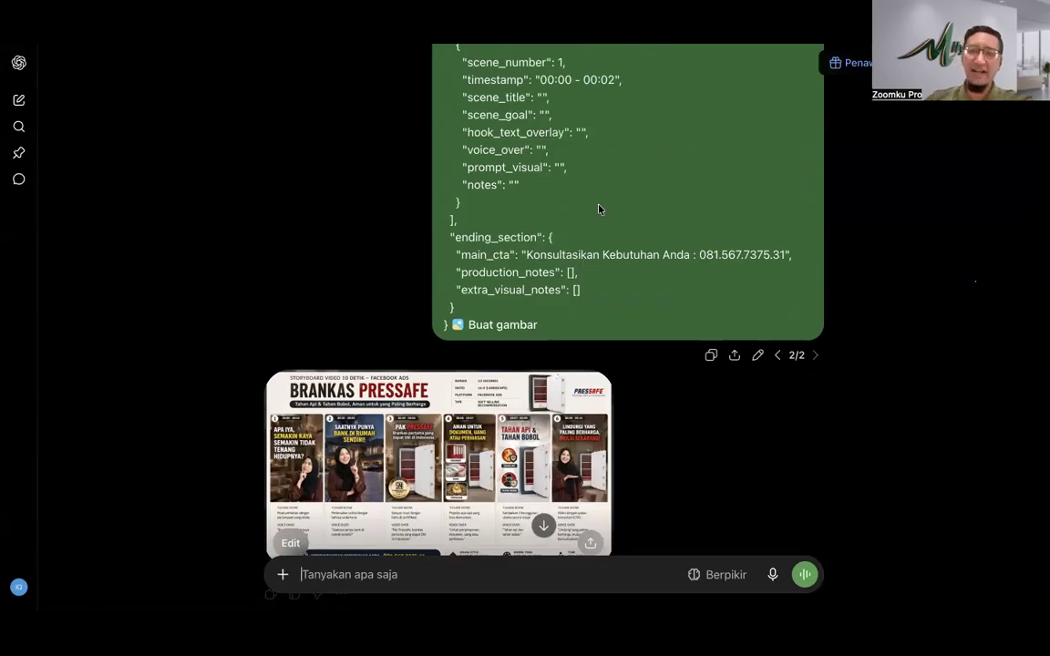
pyautogui.scroll(-3, 449, 319)
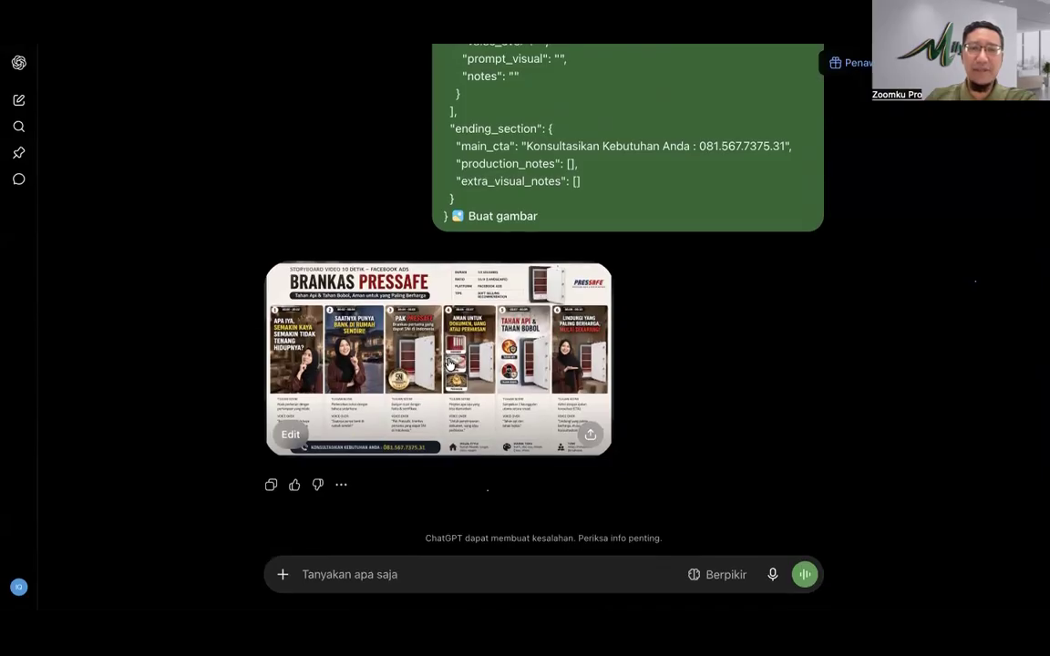
pyautogui.click(446, 363)
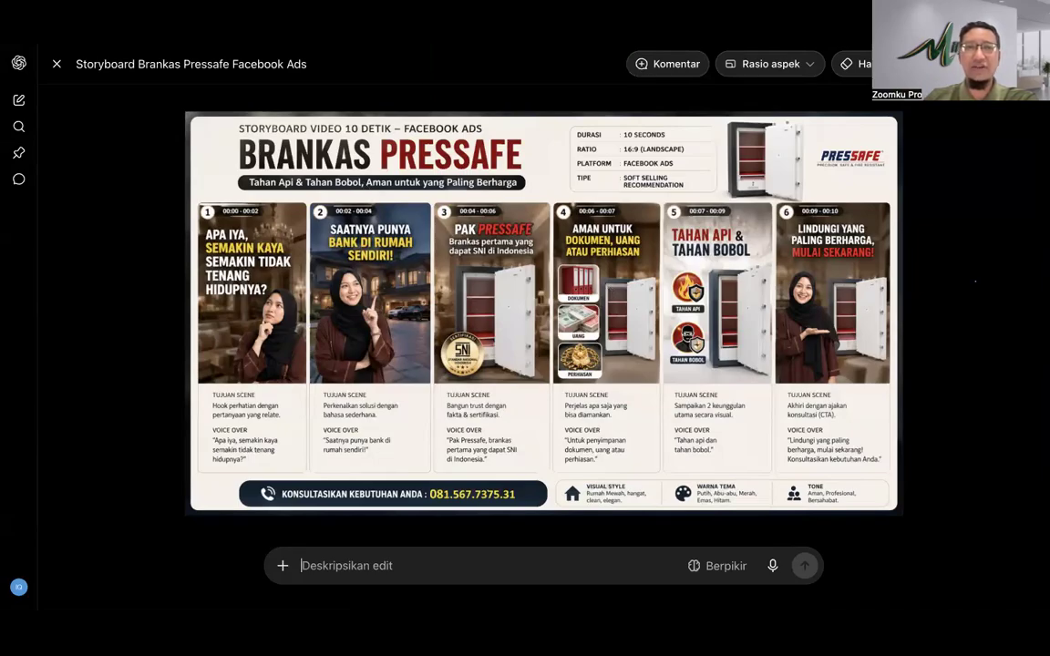
# Step: Leave the storyboard viewer and go back to the Flow project's failed Gagal generations
pyautogui.press('Escape')
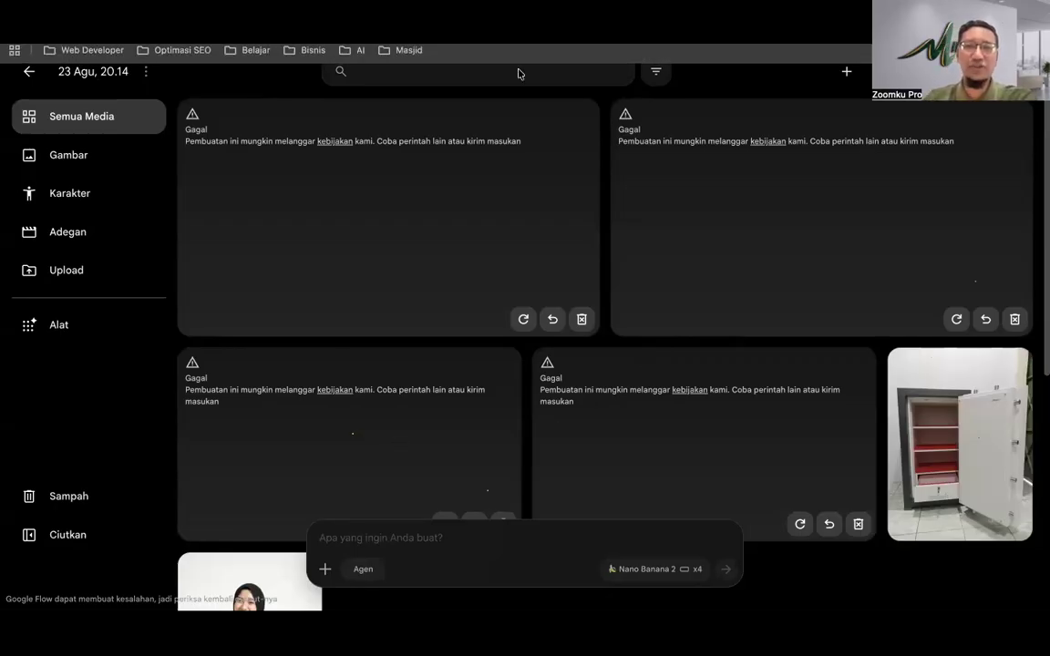
# Step: Scroll the Semua Media grid to review the four failed generations
pyautogui.scroll(-5, 501, 283)
pyautogui.scroll(5, 501, 283)
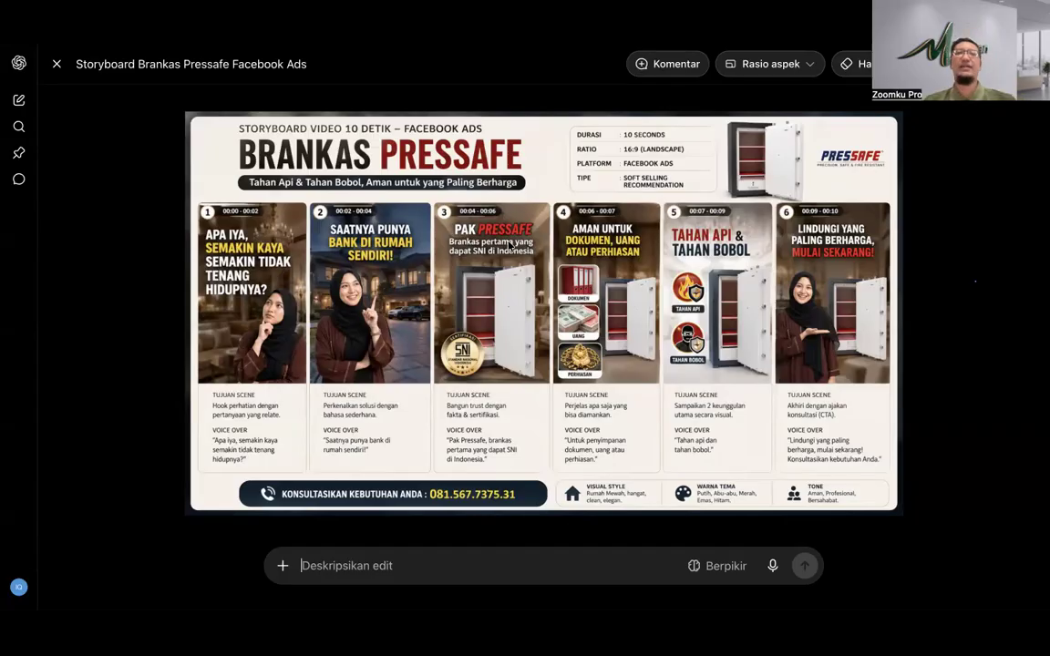
# Step: Close the storyboard preview and bring up the Nano Banana 2 x4 generation settings
pyautogui.press('Escape')
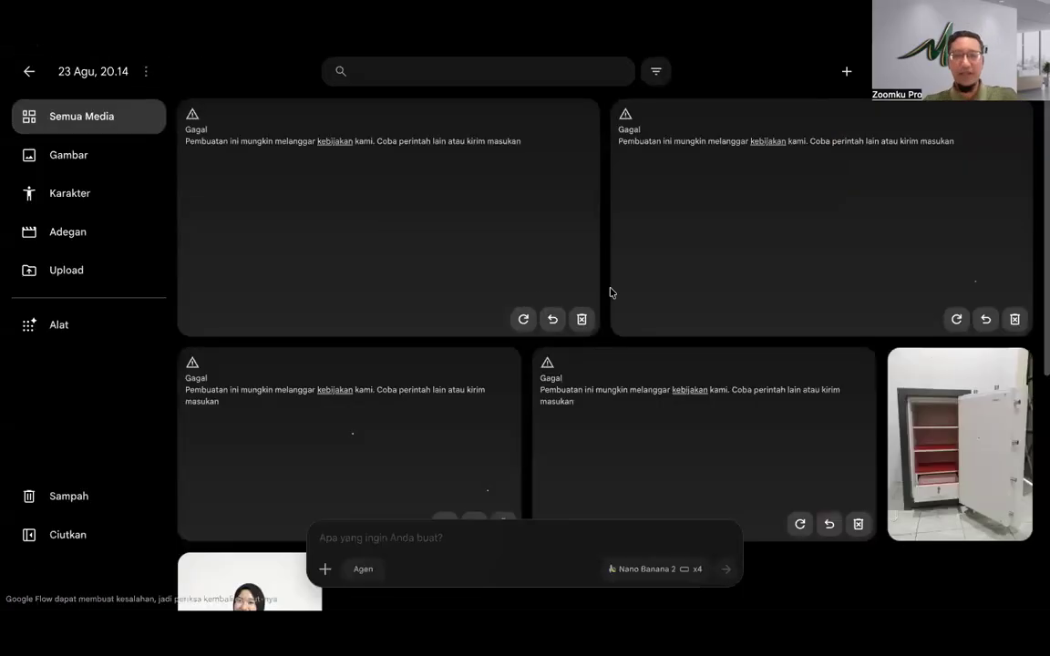
pyautogui.click(685, 569)
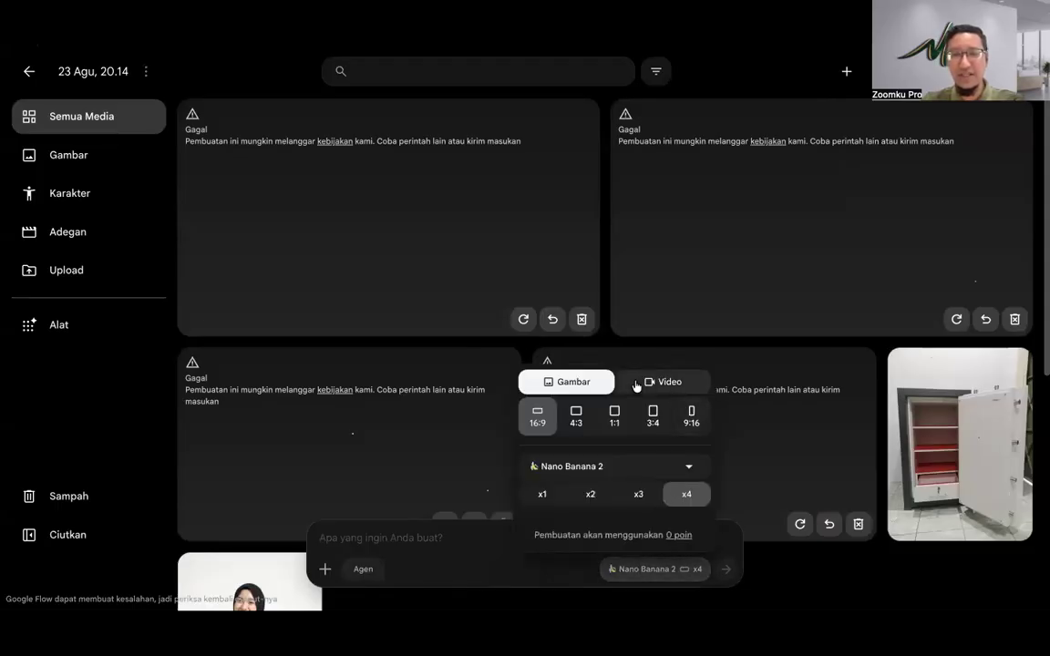
pyautogui.click(460, 552)
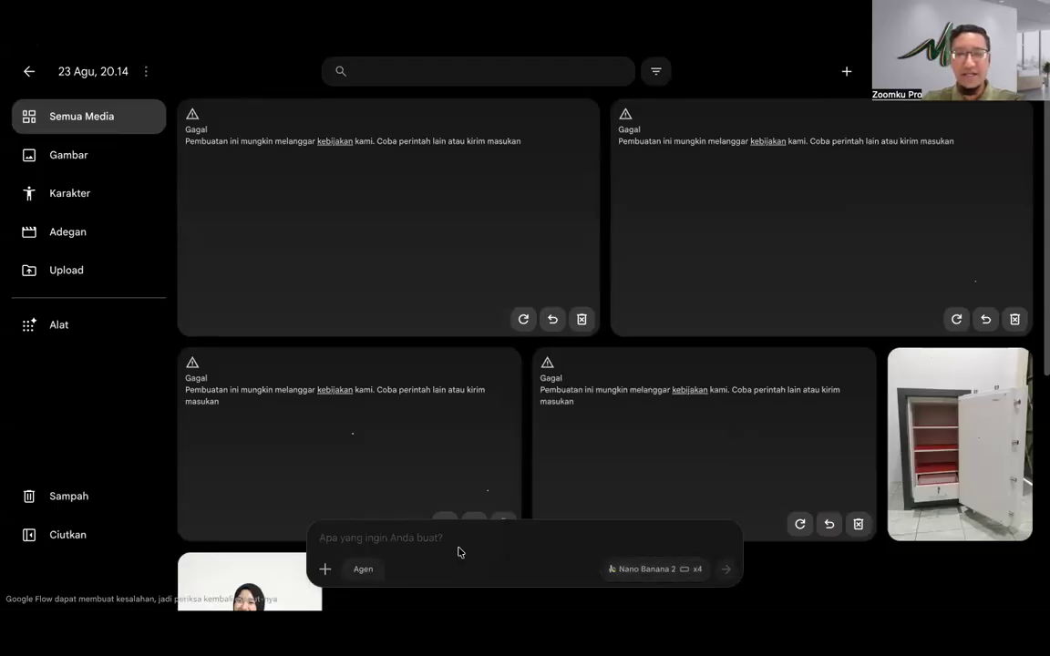
pyautogui.click(640, 570)
pyautogui.click(527, 552)
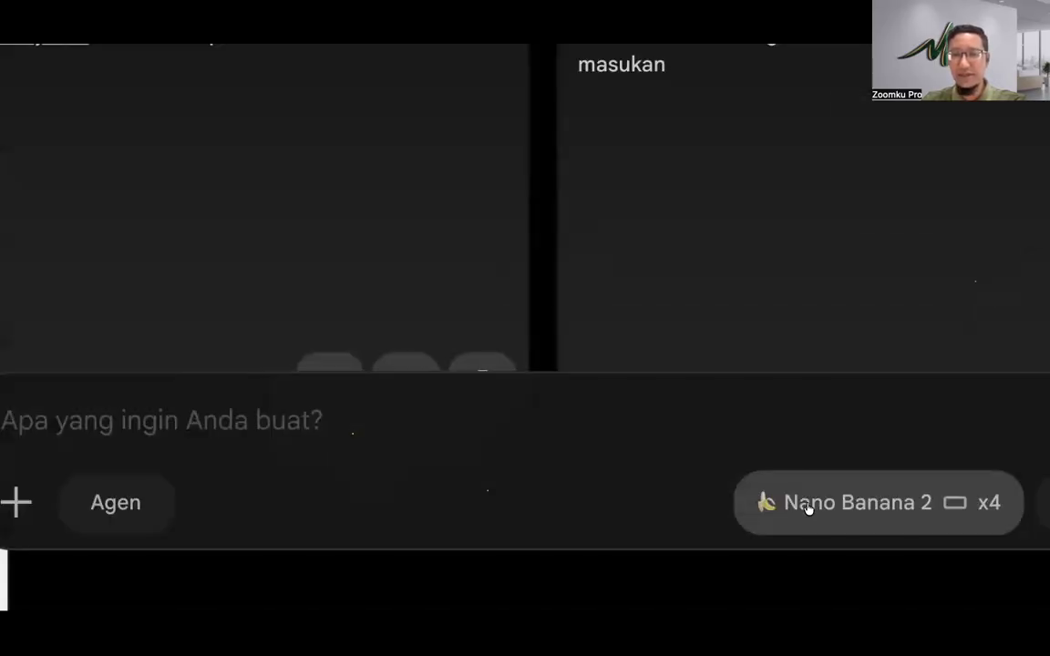
pyautogui.click(808, 509)
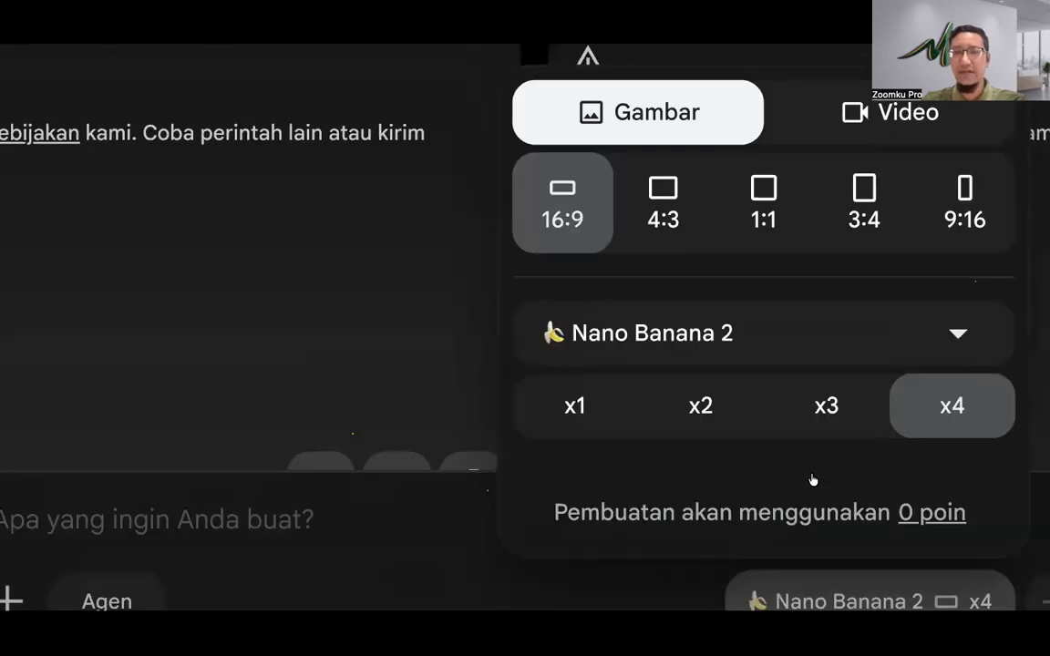
# Step: Set generation to Aset-referenced video in 9:16 portrait and bring up the video model list
pyautogui.click(830, 114)
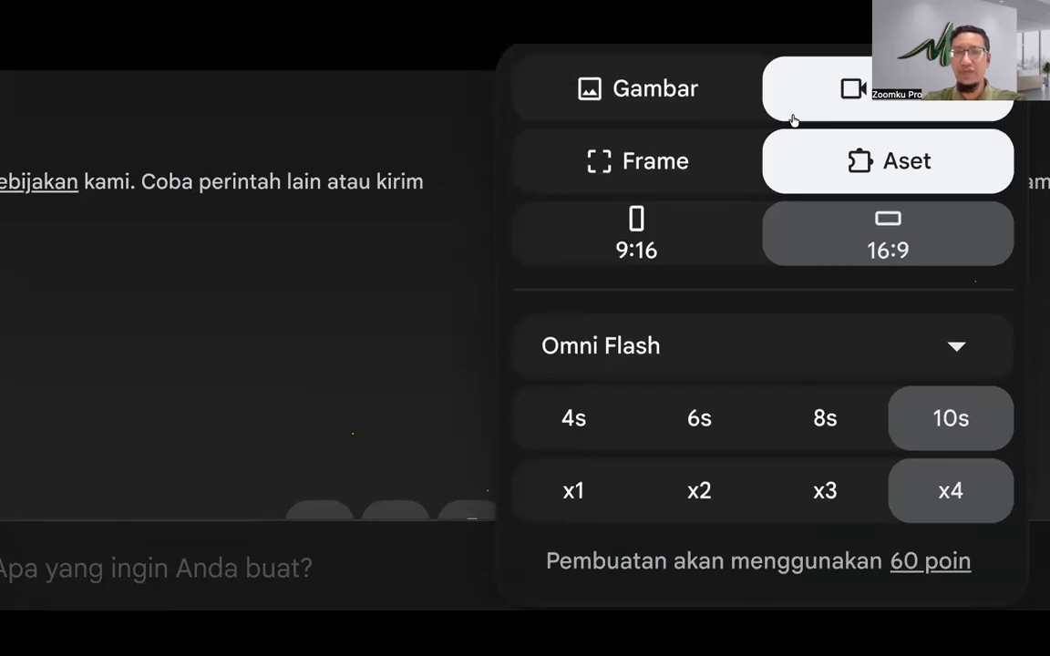
pyautogui.click(635, 170)
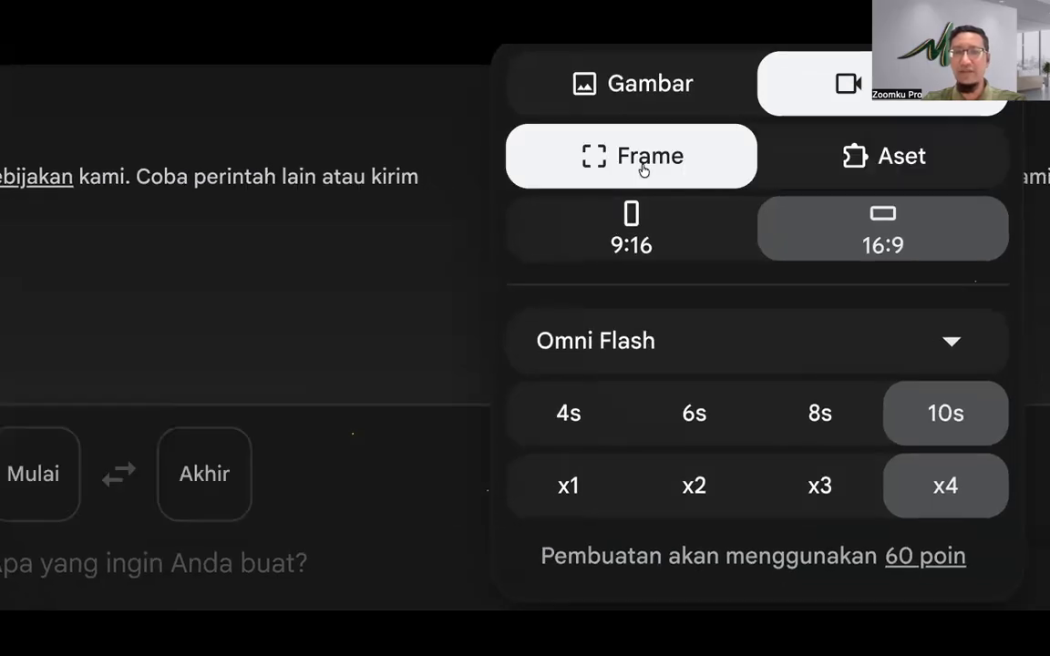
pyautogui.click(820, 161)
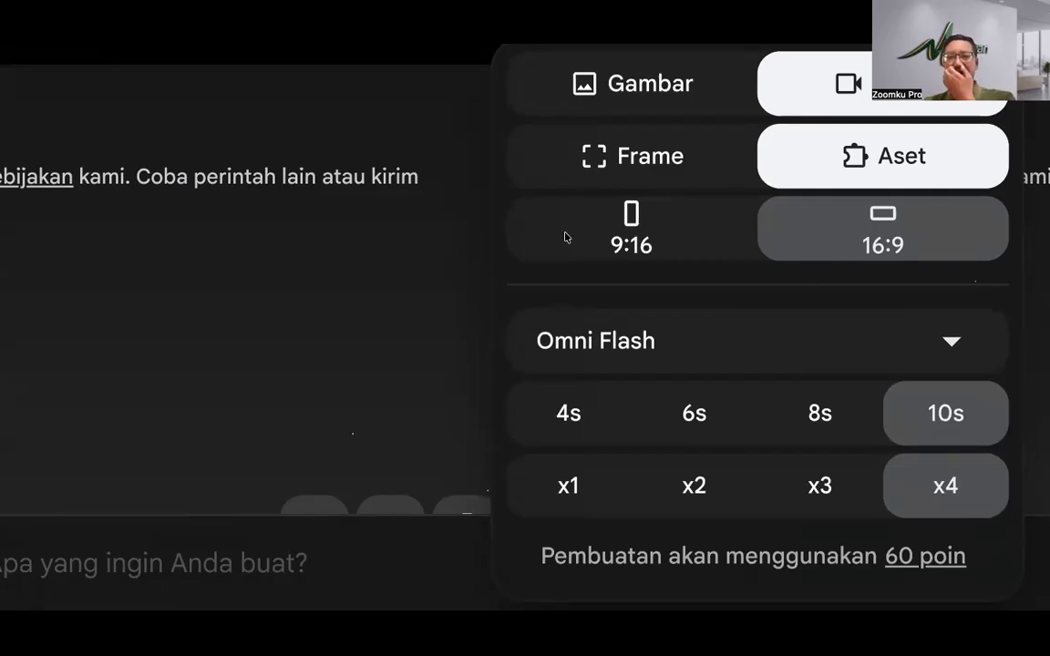
pyautogui.click(639, 234)
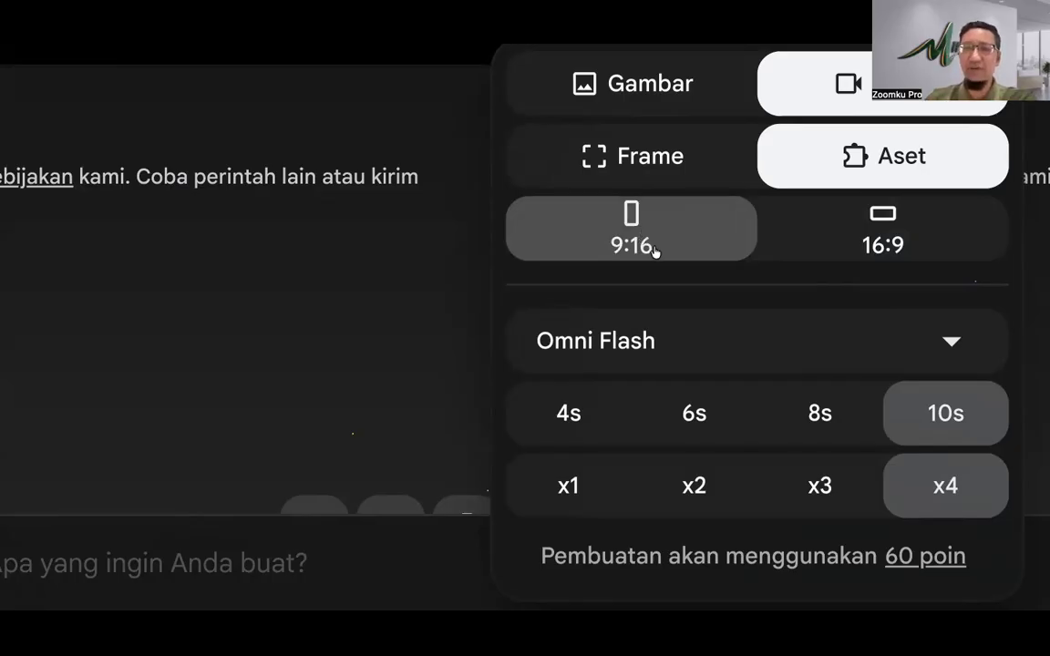
pyautogui.click(770, 228)
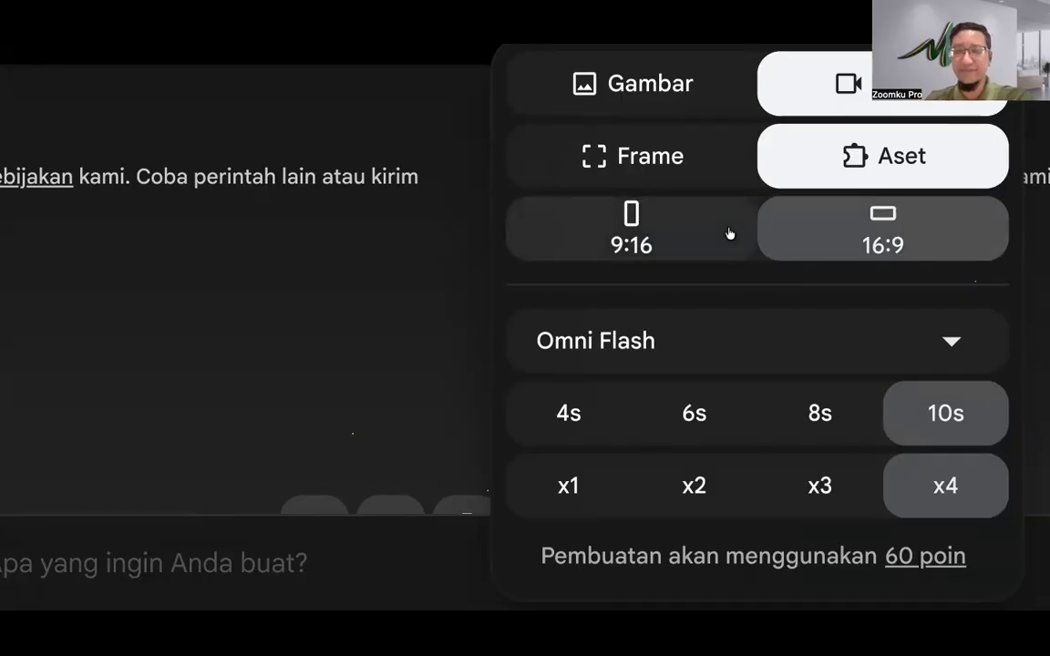
pyautogui.click(661, 221)
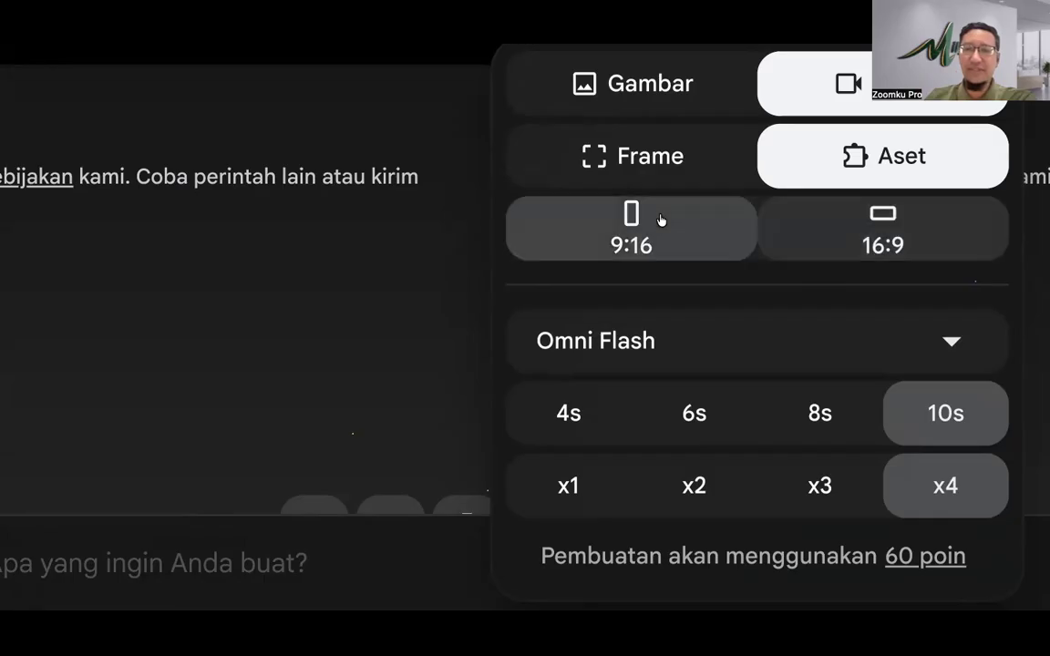
pyautogui.click(831, 354)
pyautogui.scroll(1, 707, 140)
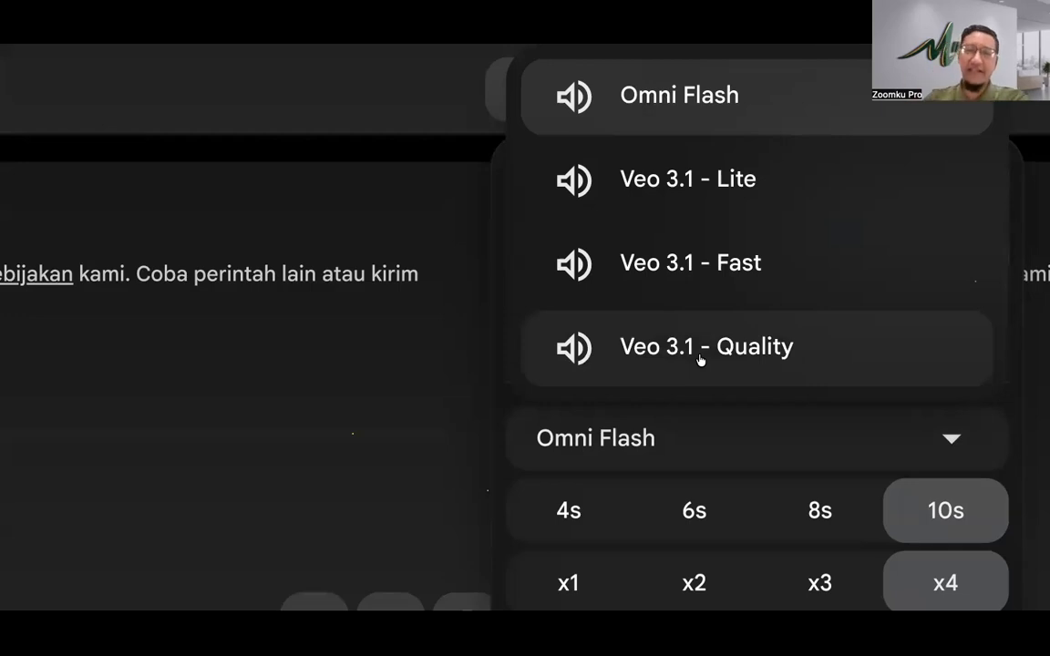
pyautogui.click(717, 435)
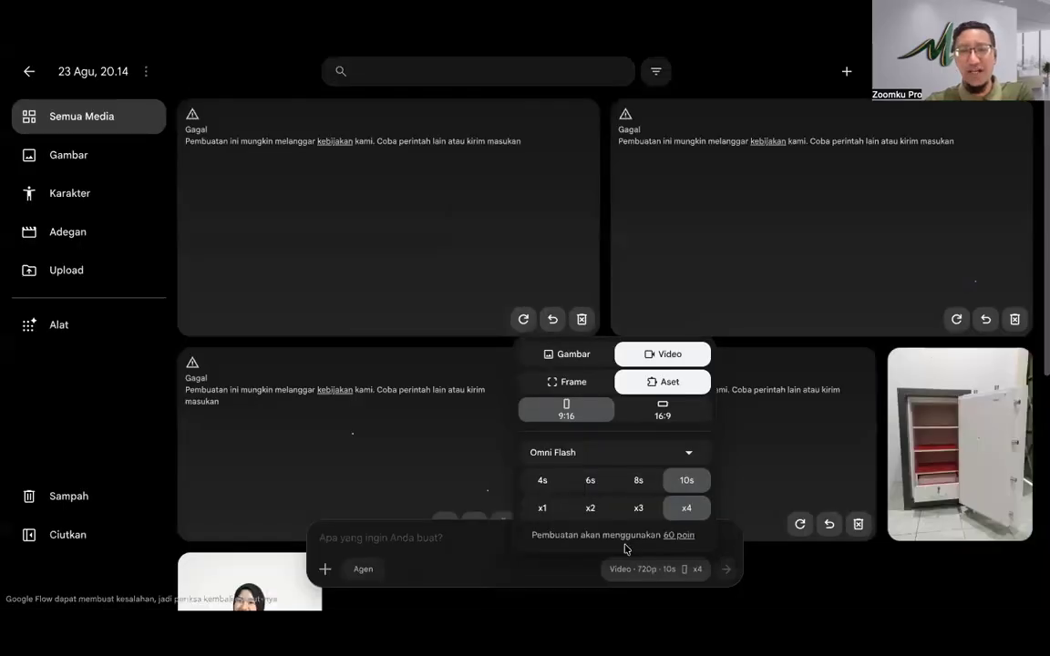
# Step: Close the video settings and check the account's 536 remaining Flow points
pyautogui.click(447, 537)
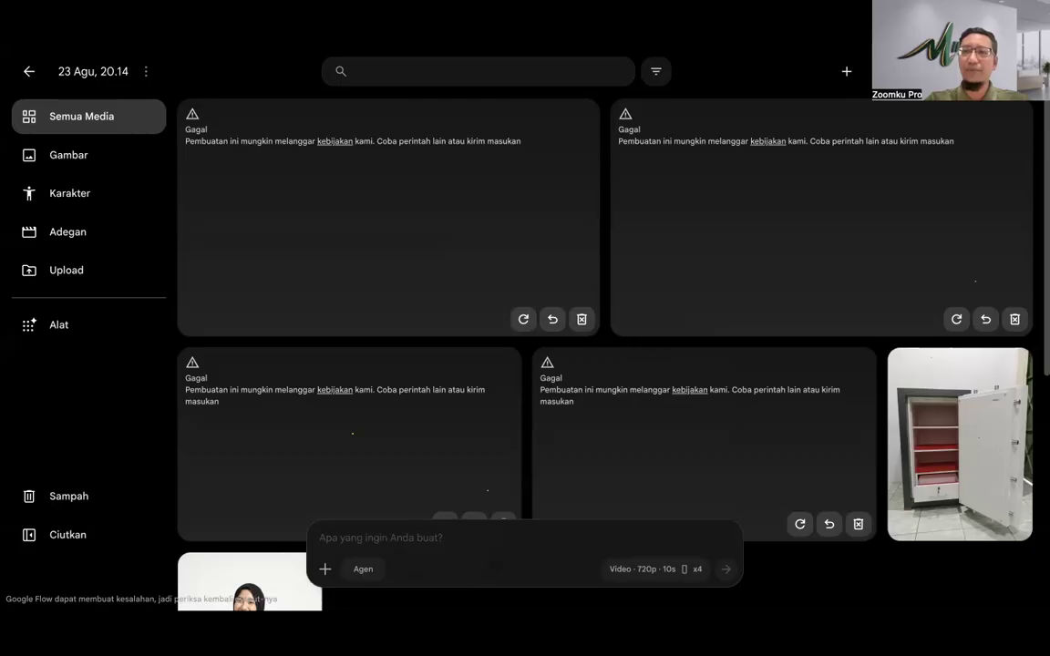
pyautogui.click(1015, 71)
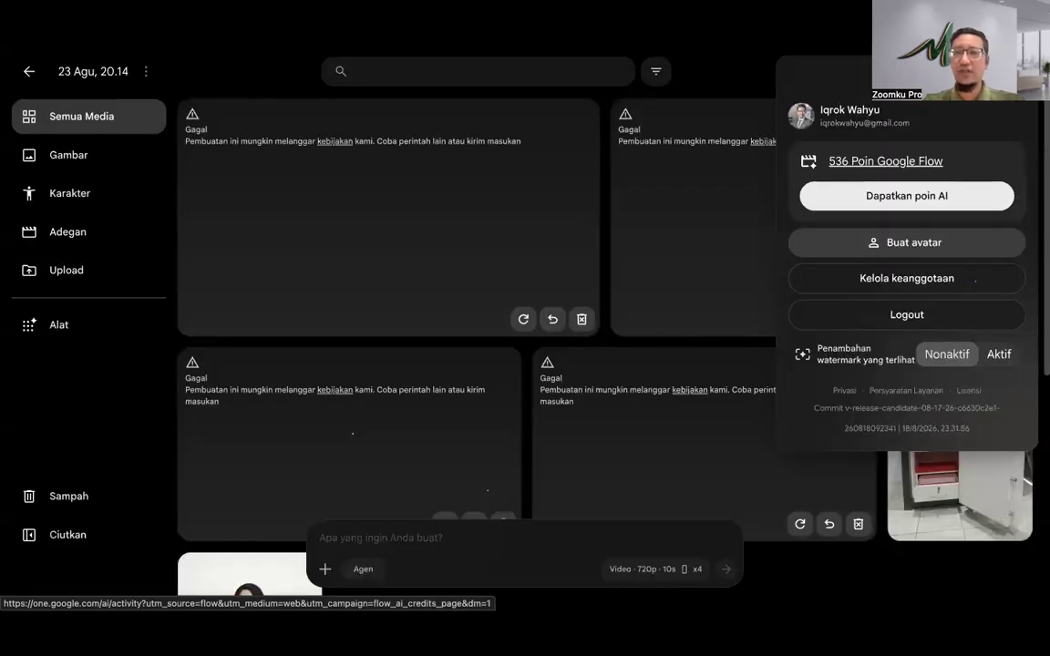
# Step: Dismiss the account panel and reopen the Video · 720p · 10s settings
pyautogui.click(885, 161)
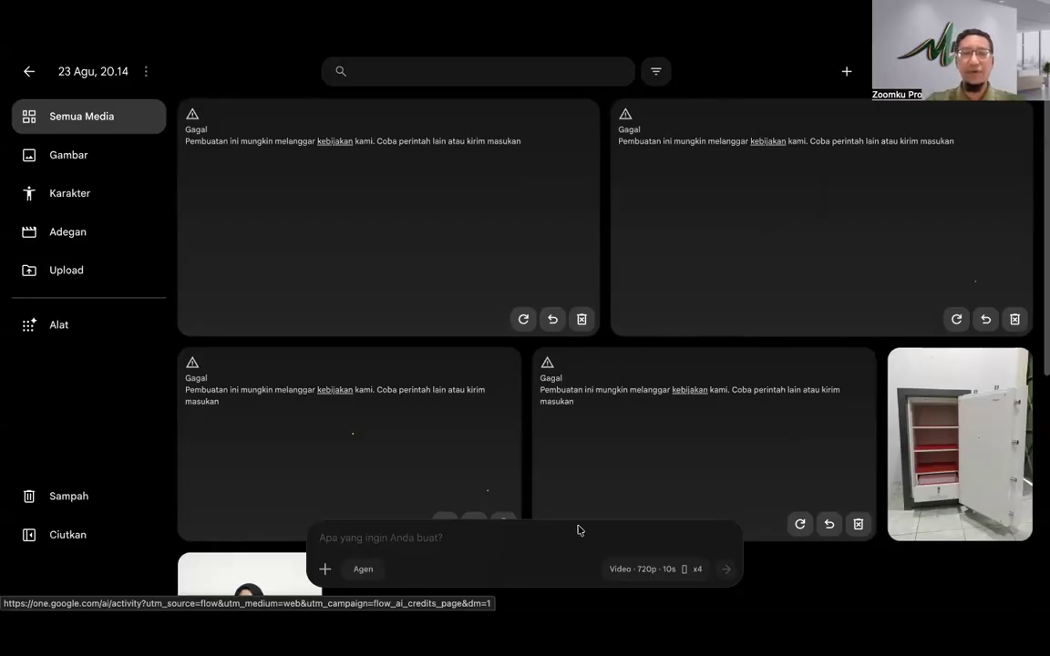
pyautogui.click(627, 567)
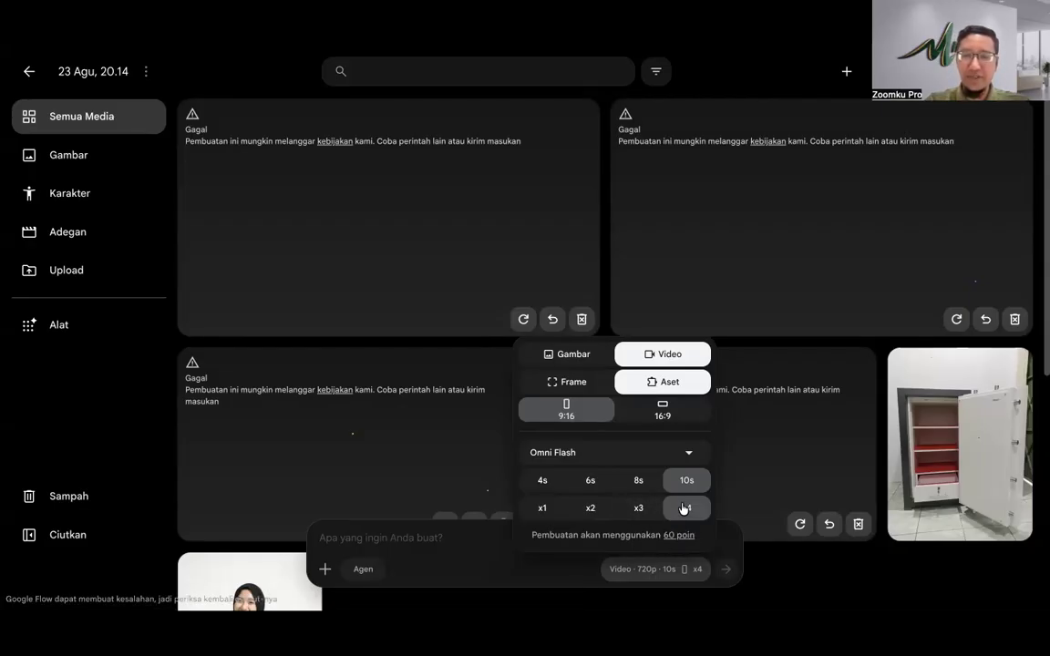
# Step: Set output to x3, attach the safe and model photos, and copy the Magic Feeds storyboard JSON
pyautogui.click(638, 508)
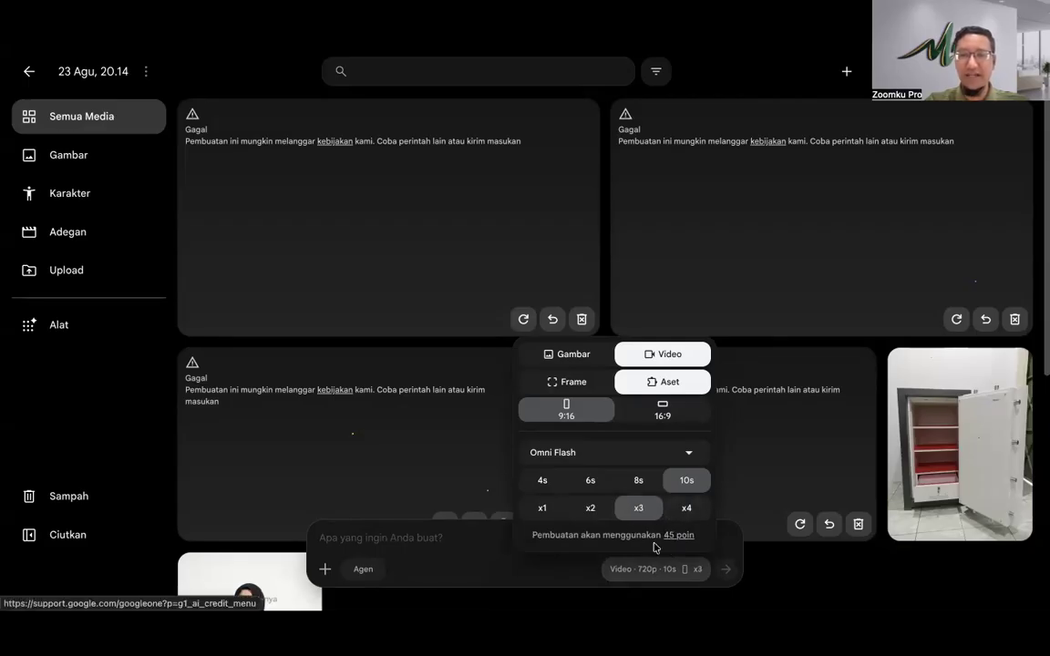
pyautogui.click(670, 569)
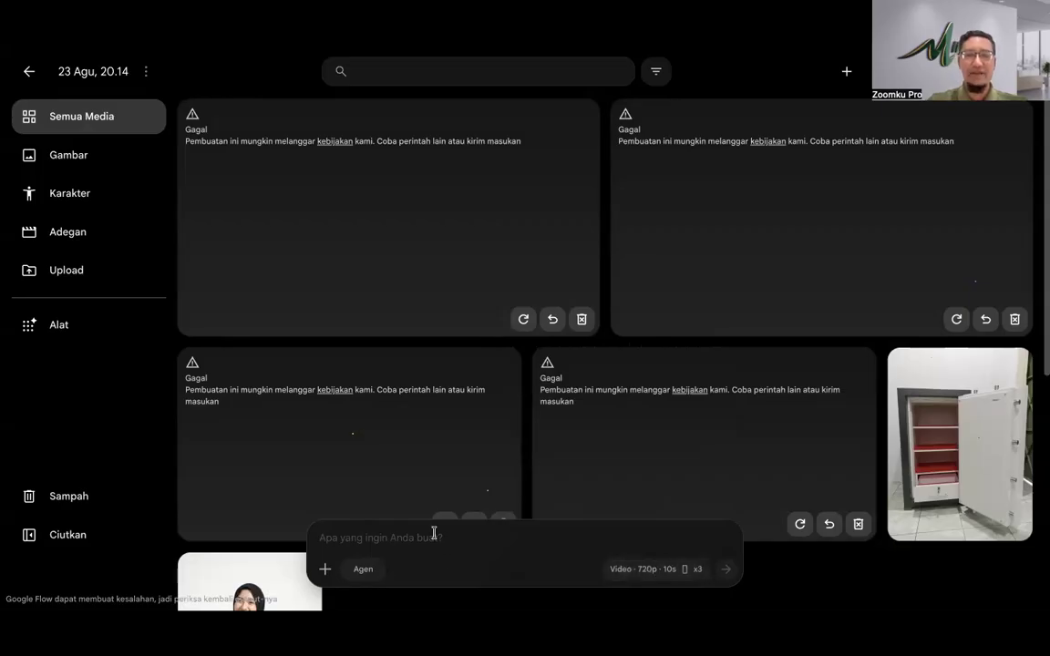
pyautogui.click(325, 569)
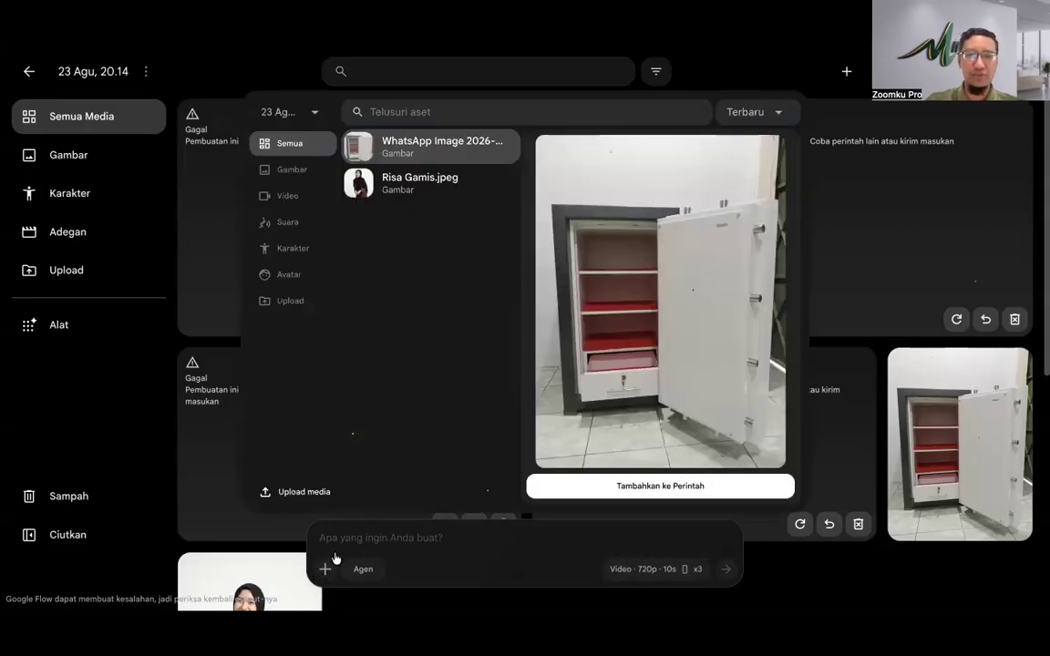
pyautogui.click(401, 142)
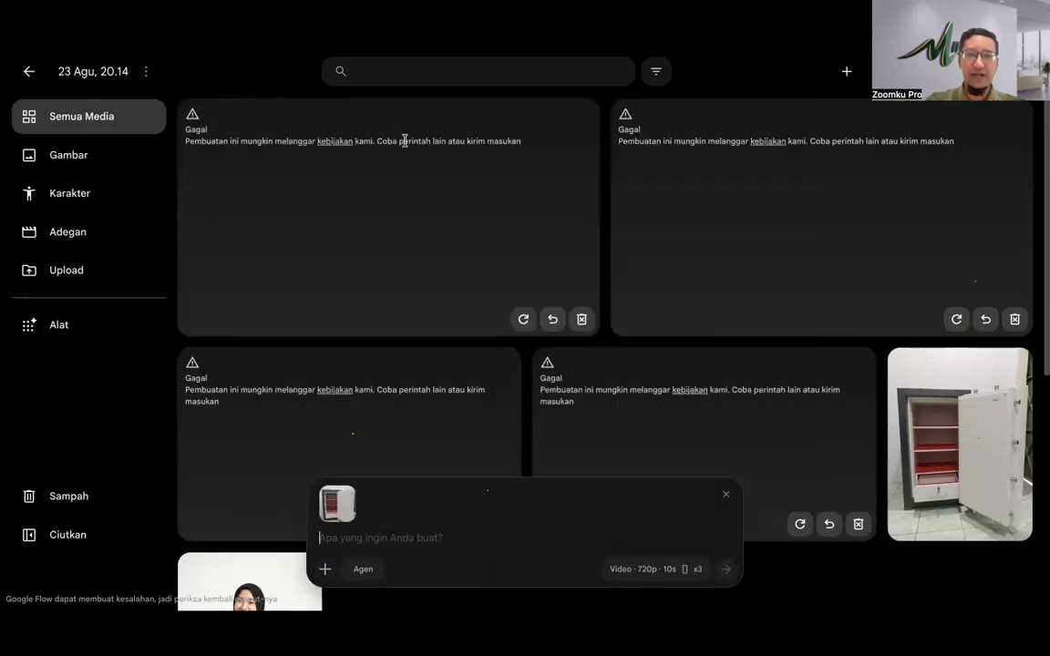
pyautogui.click(325, 569)
pyautogui.click(359, 105)
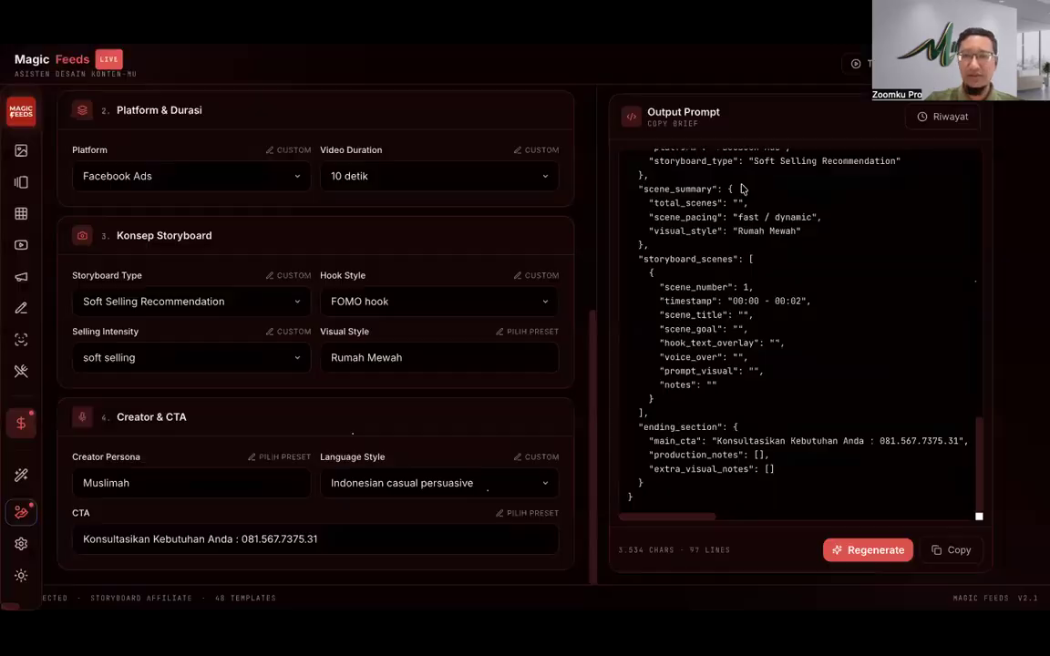
pyautogui.click(951, 551)
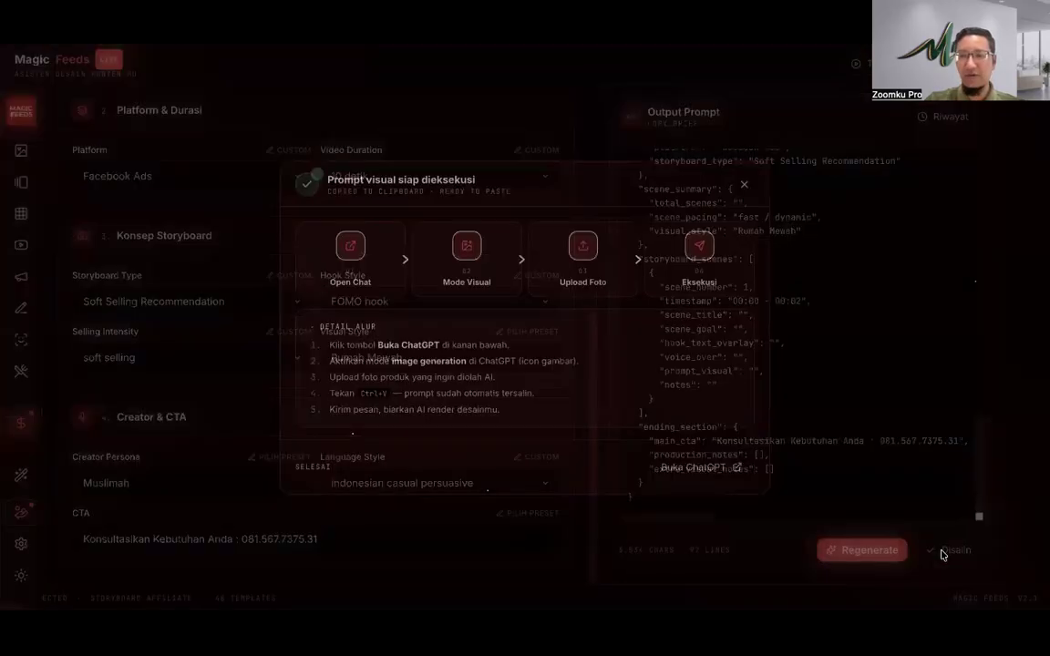
pyautogui.hotkey('ctrl', 'Tab')
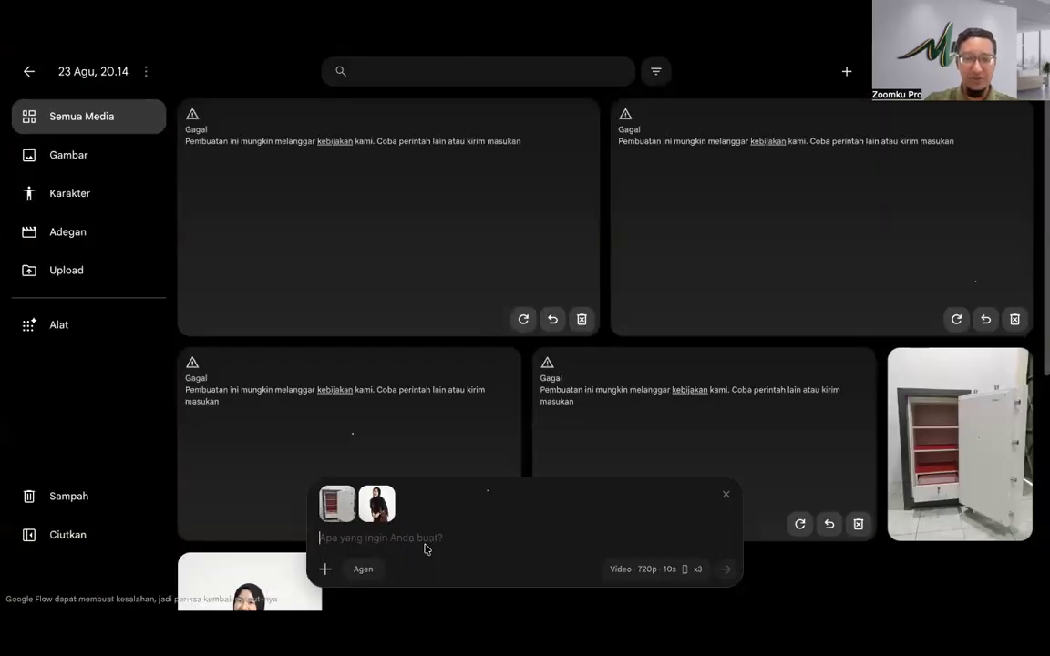
# Step: Paste the storyboard JSON into the prompt and start generating three 9:16 videos
pyautogui.click(425, 548)
pyautogui.hotkey('ctrl', 'v')
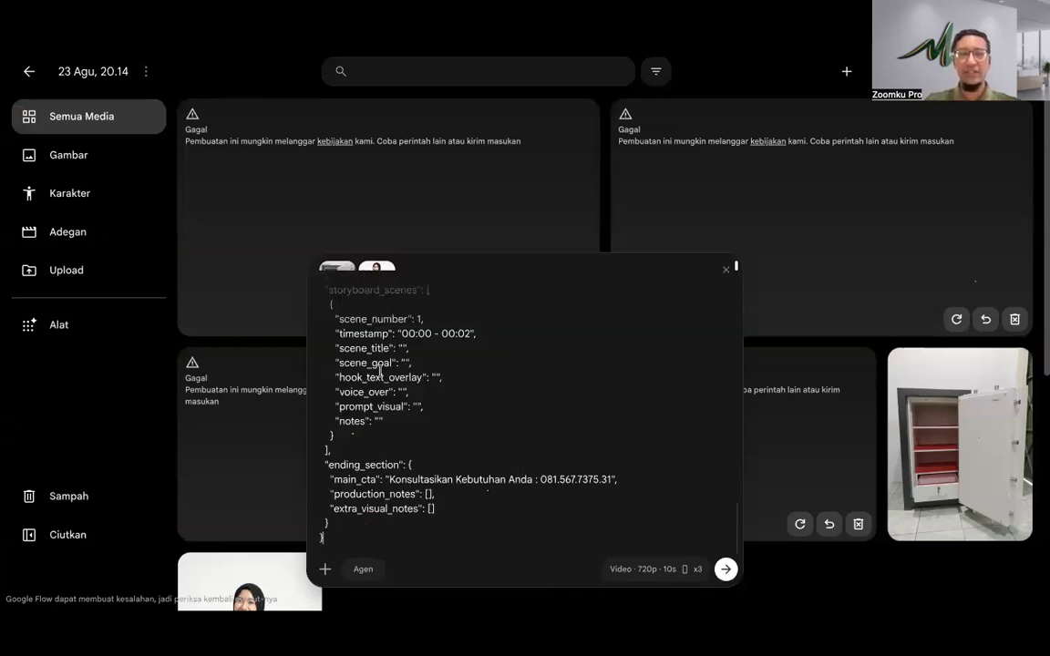
pyautogui.click(723, 571)
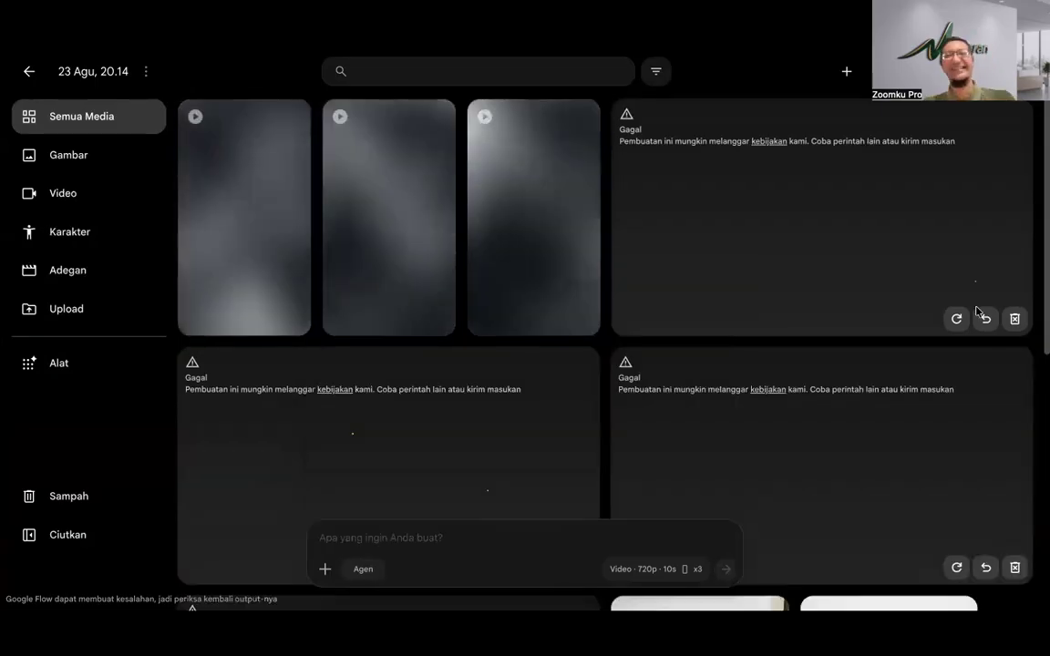
# Step: Delete the three failed tiles and open a new Google search tab
pyautogui.click(1015, 318)
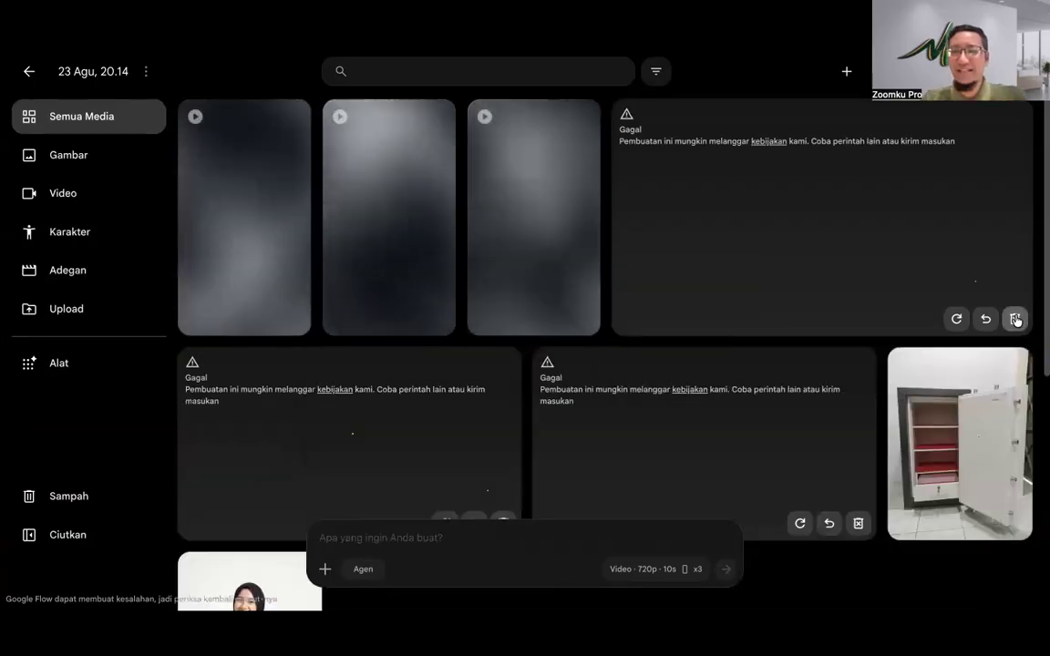
pyautogui.click(1014, 318)
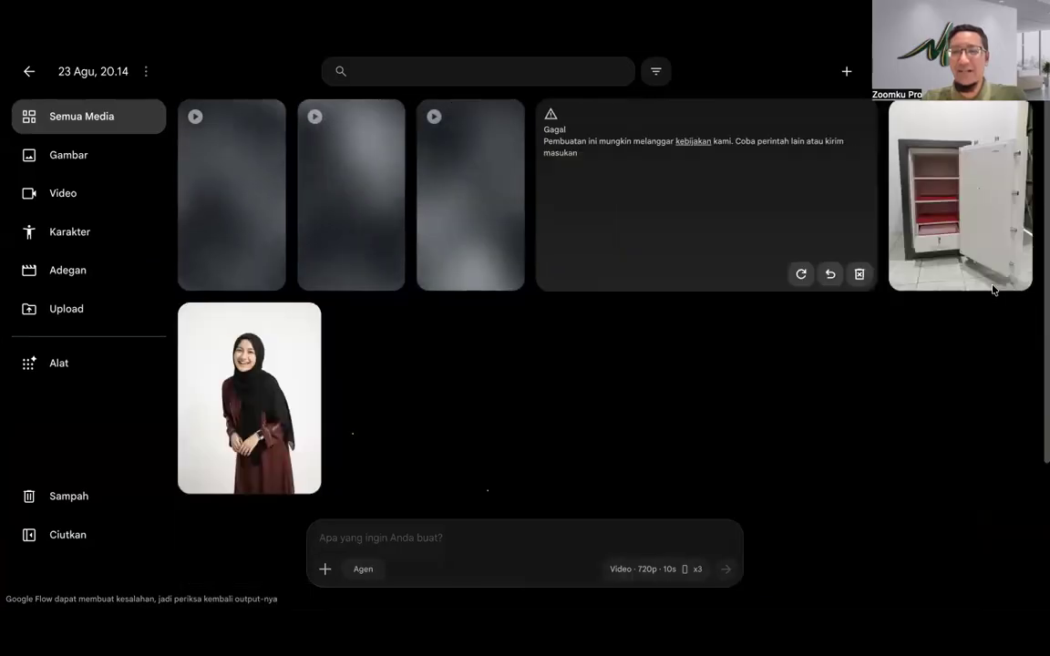
pyautogui.click(856, 274)
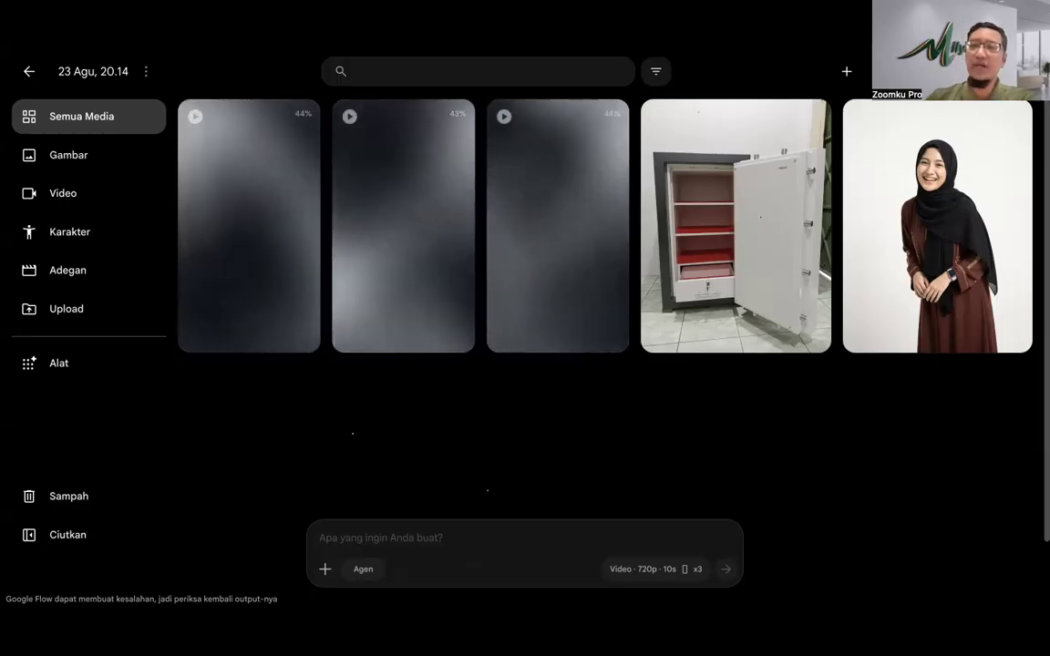
pyautogui.hotkey('ctrl', 't')
pyautogui.click(492, 259)
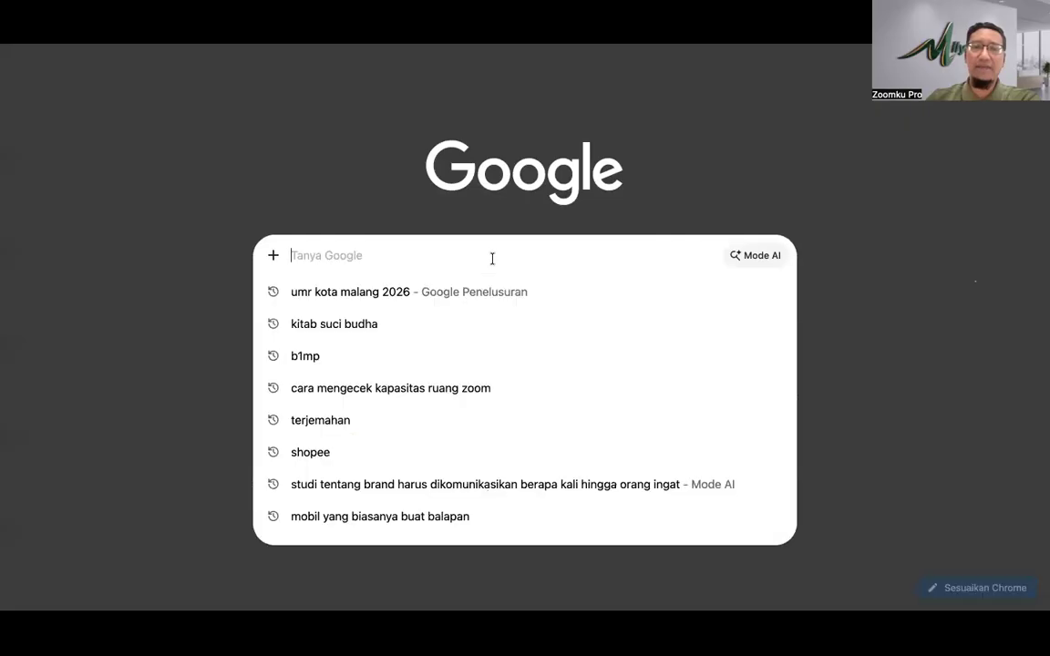
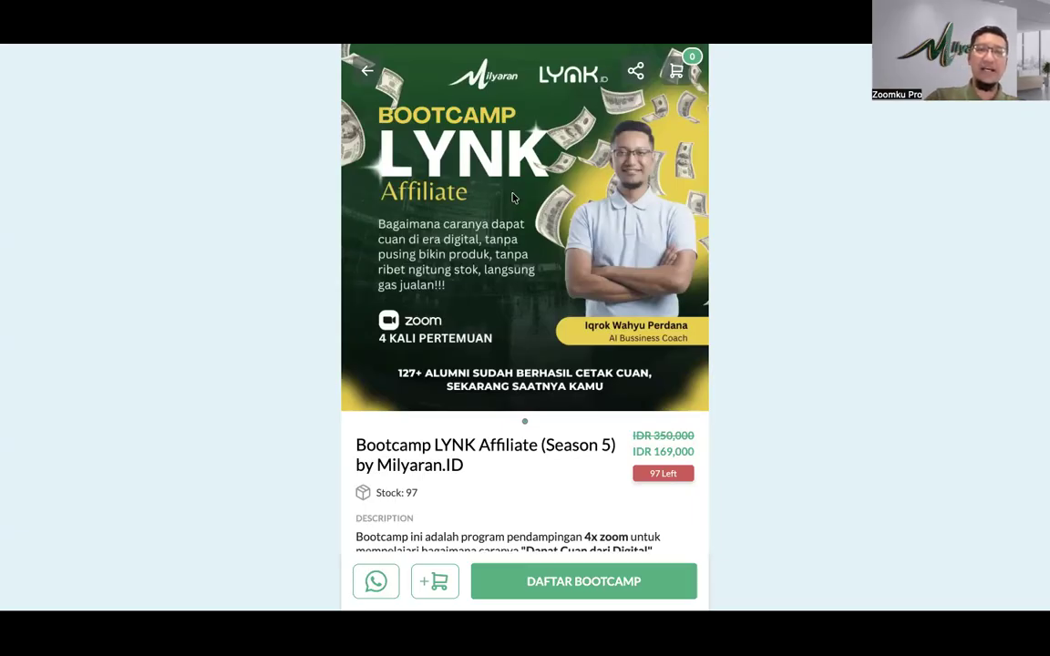
# Step: Scroll through the Bootcamp LYNK Affiliate product details, then switch over to WhatsApp Web
pyautogui.scroll(-5, 512, 195)
pyautogui.scroll(4, 512, 195)
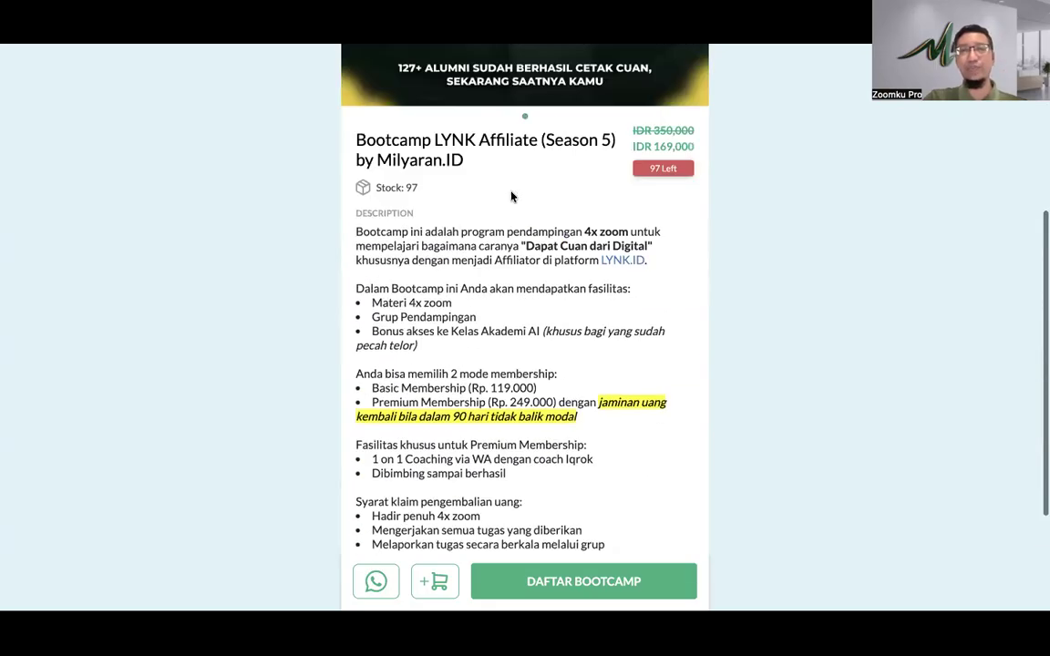
pyautogui.scroll(-4, 512, 195)
pyautogui.scroll(-2, 511, 195)
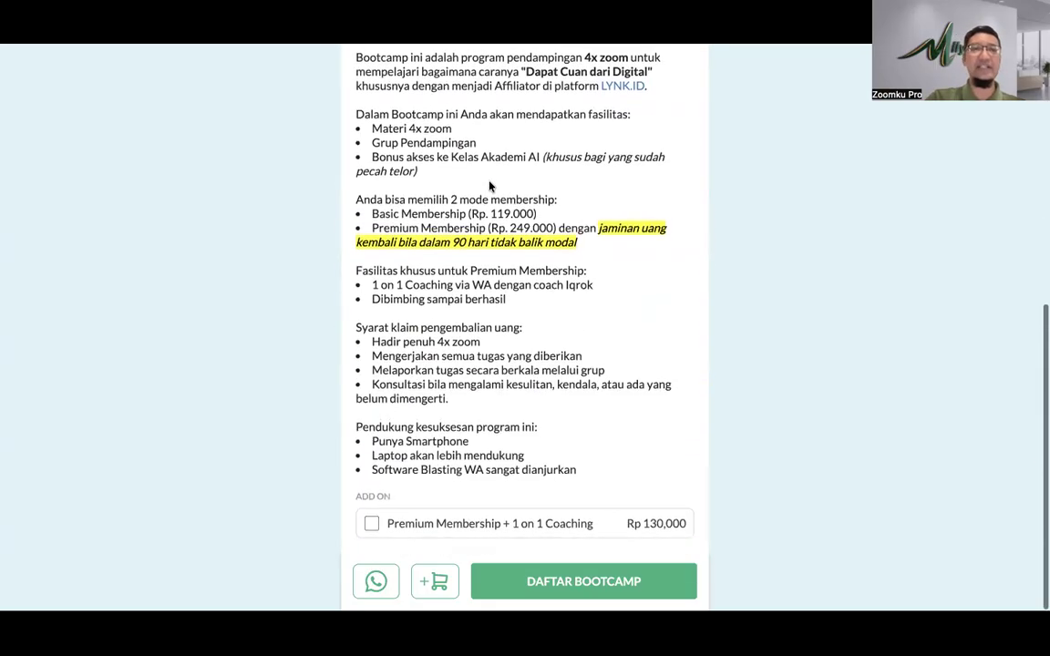
pyautogui.click(120, 70)
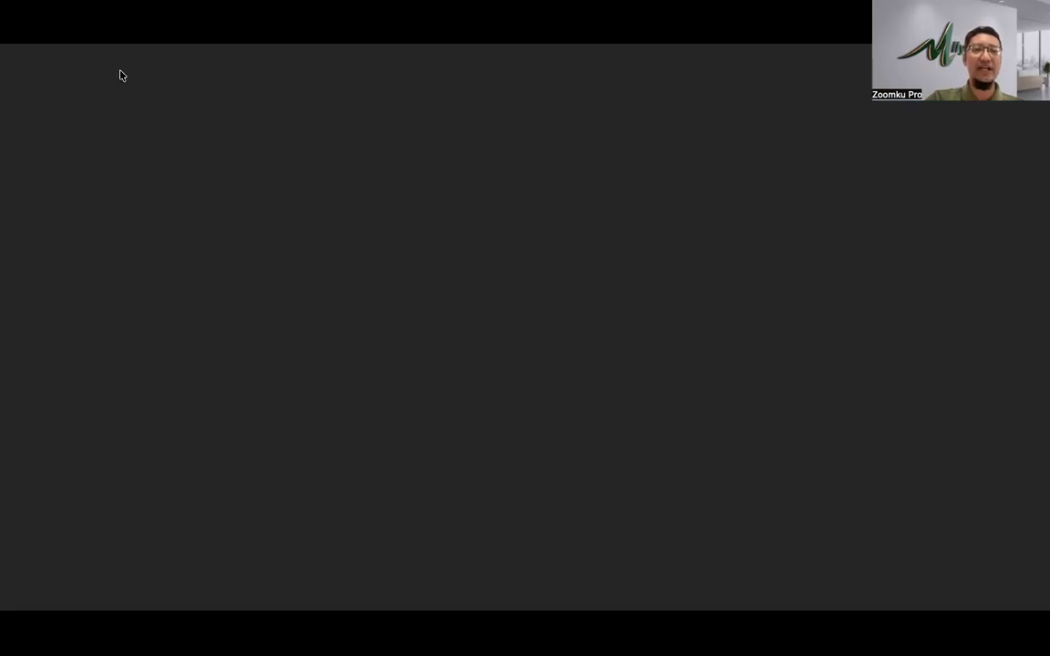
# Step: Open the Affiliator Magic Feeds (Level 1) group chat and view, then close, its group info
pyautogui.scroll(-5, 209, 430)
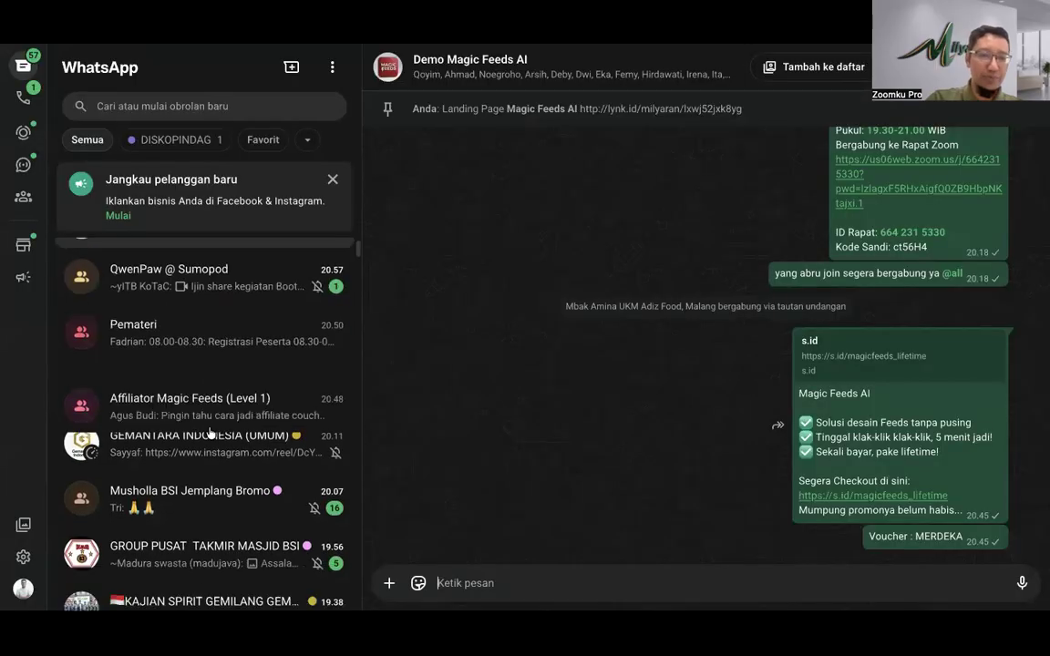
pyautogui.scroll(3, 214, 426)
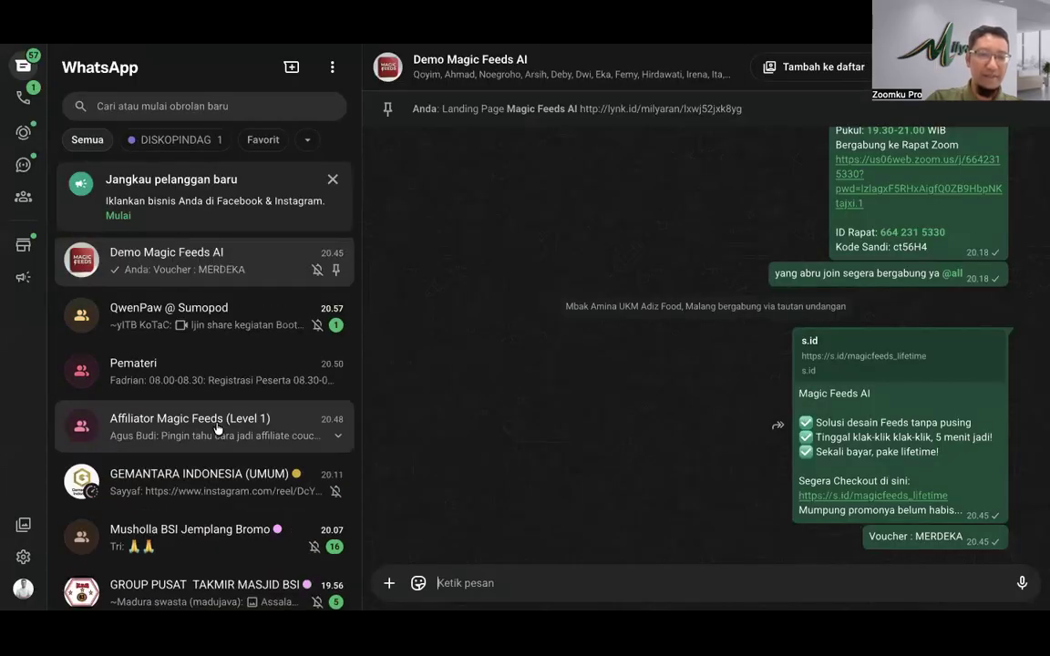
pyautogui.click(217, 427)
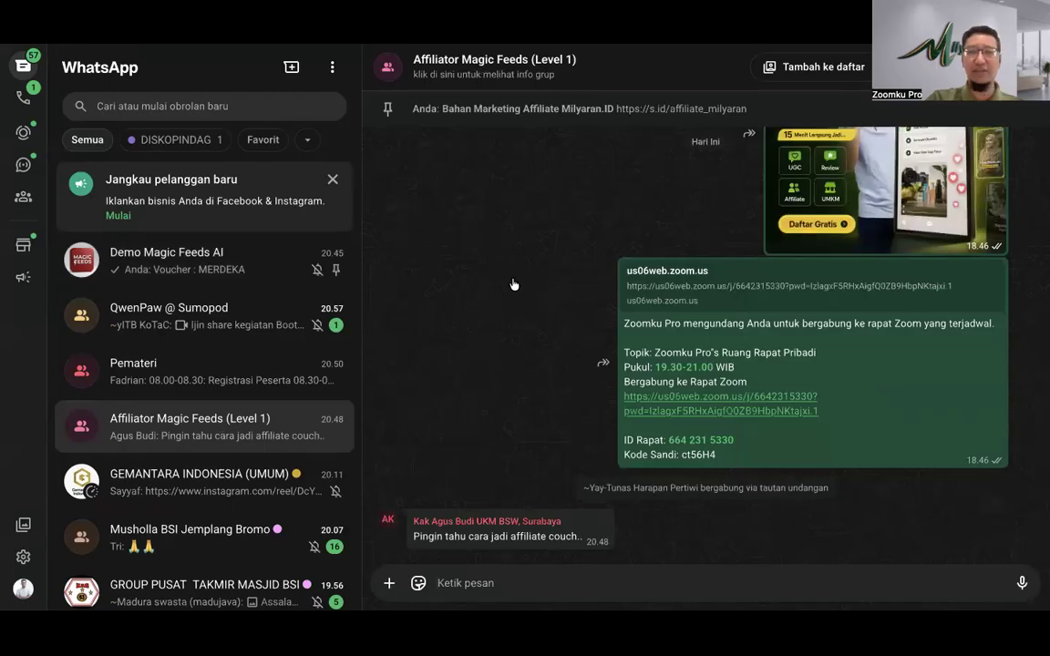
pyautogui.click(638, 68)
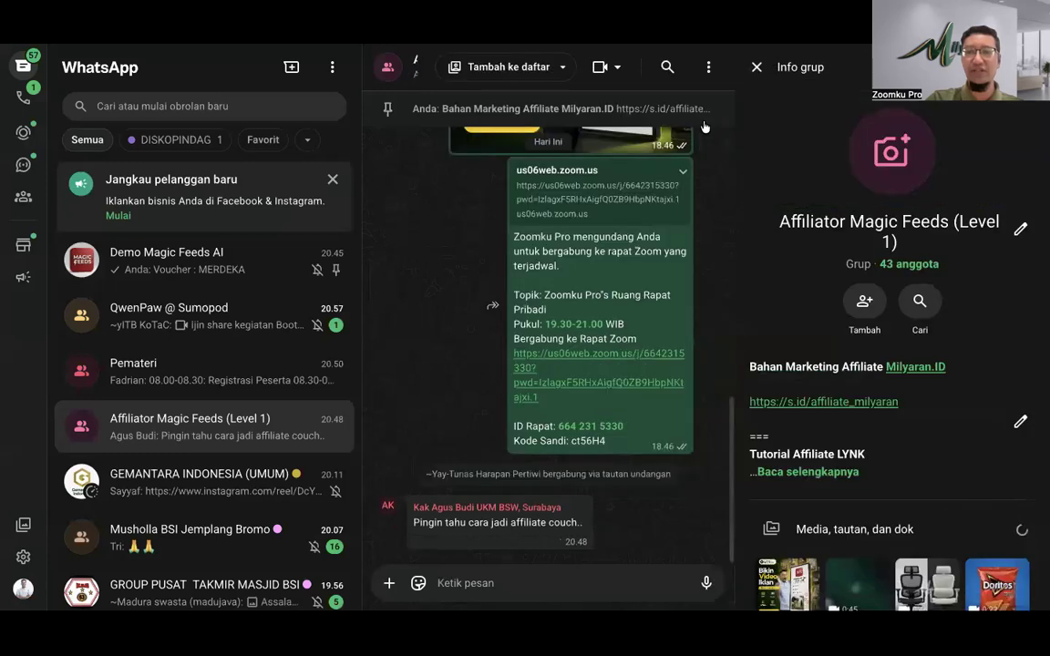
pyautogui.click(756, 68)
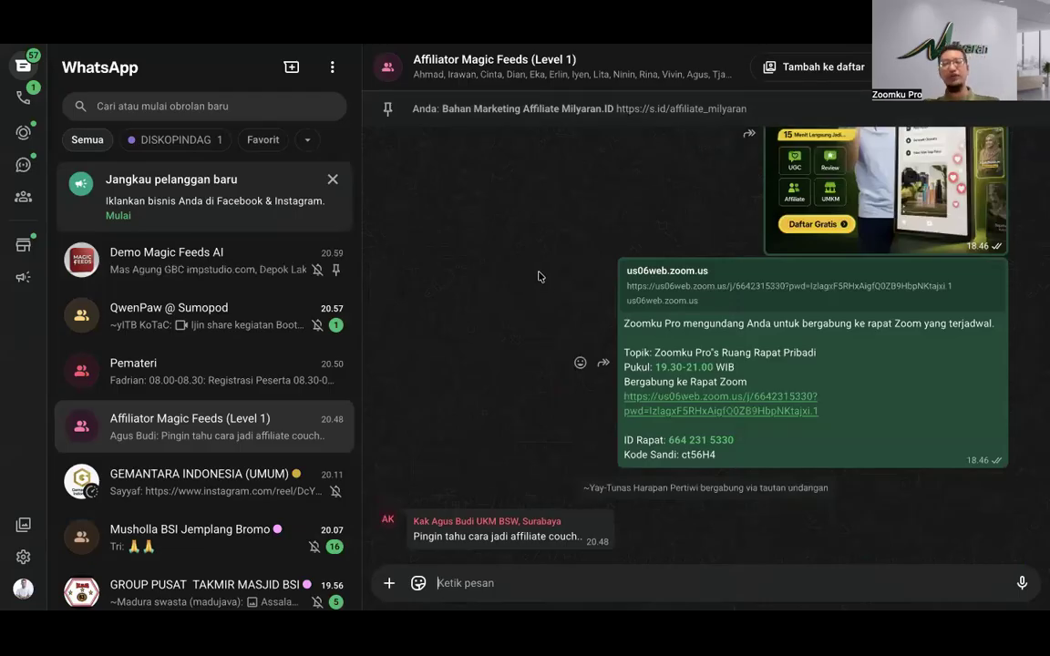
# Step: Scroll back through the group's older messages, then return to the Magic Feeds app
pyautogui.scroll(15, 562, 260)
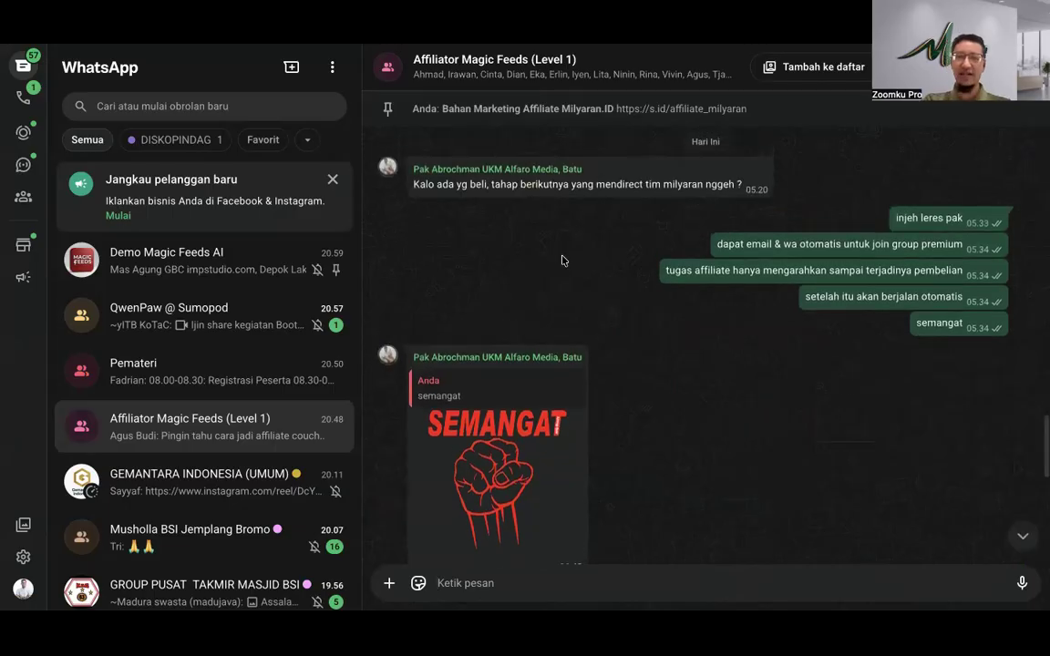
pyautogui.scroll(20, 562, 261)
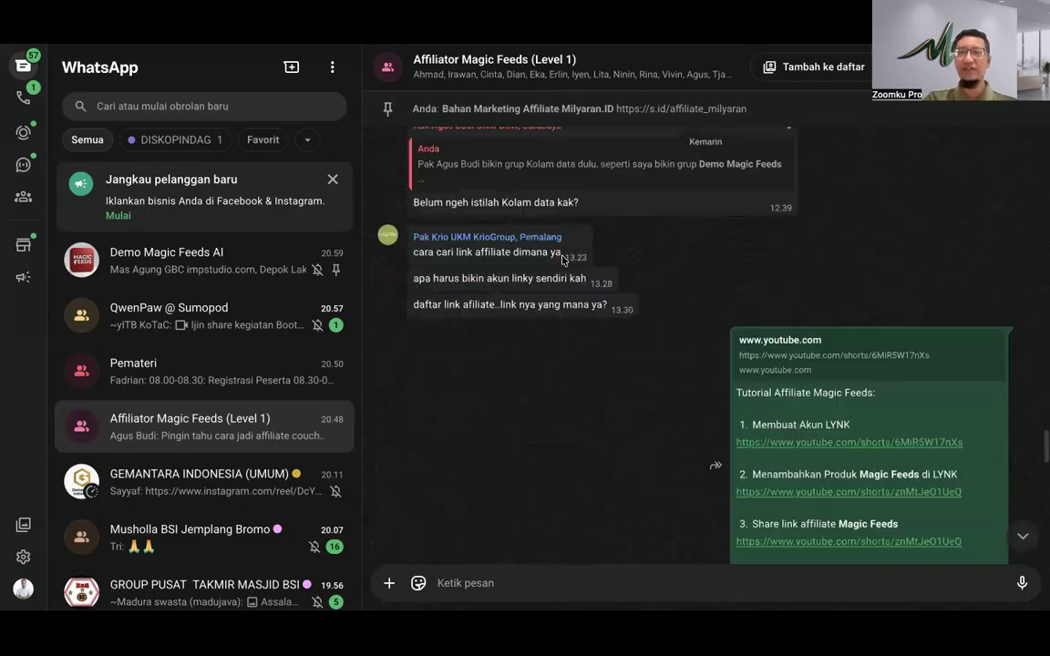
pyautogui.scroll(10, 561, 261)
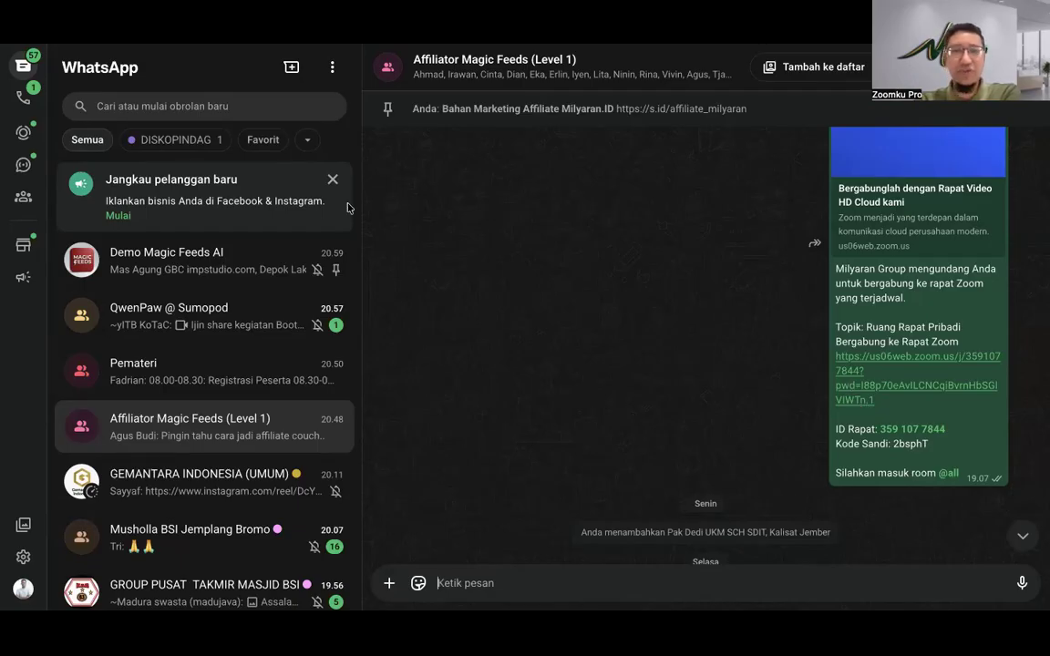
pyautogui.click(187, 40)
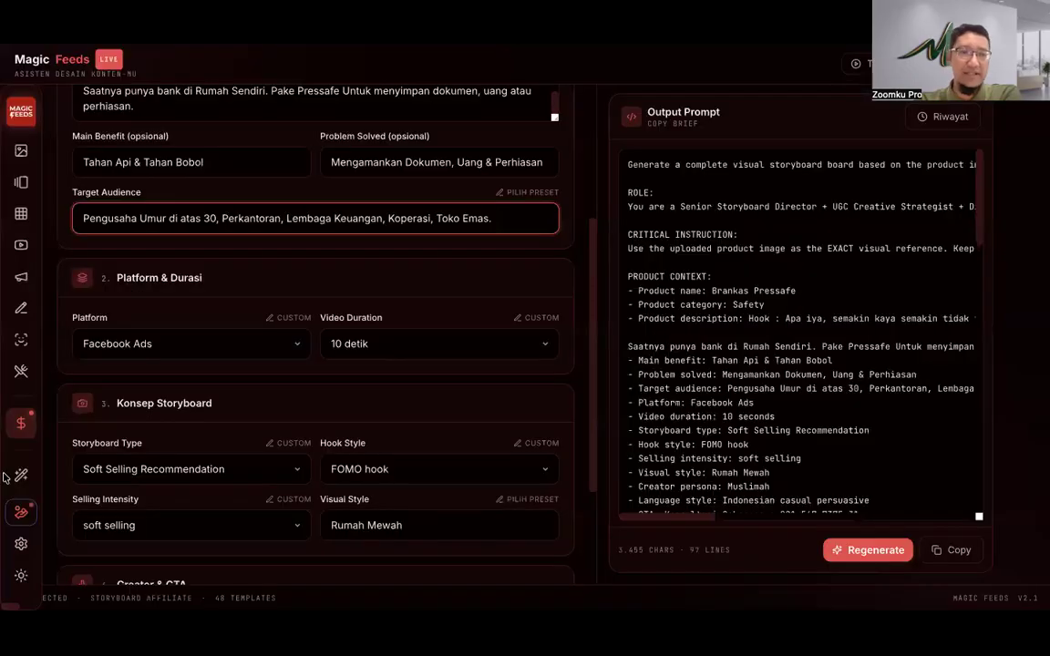
# Step: Open the Mode Affiliate Generator list beside the Brankas Pressafe storyboard brief
pyautogui.click(26, 424)
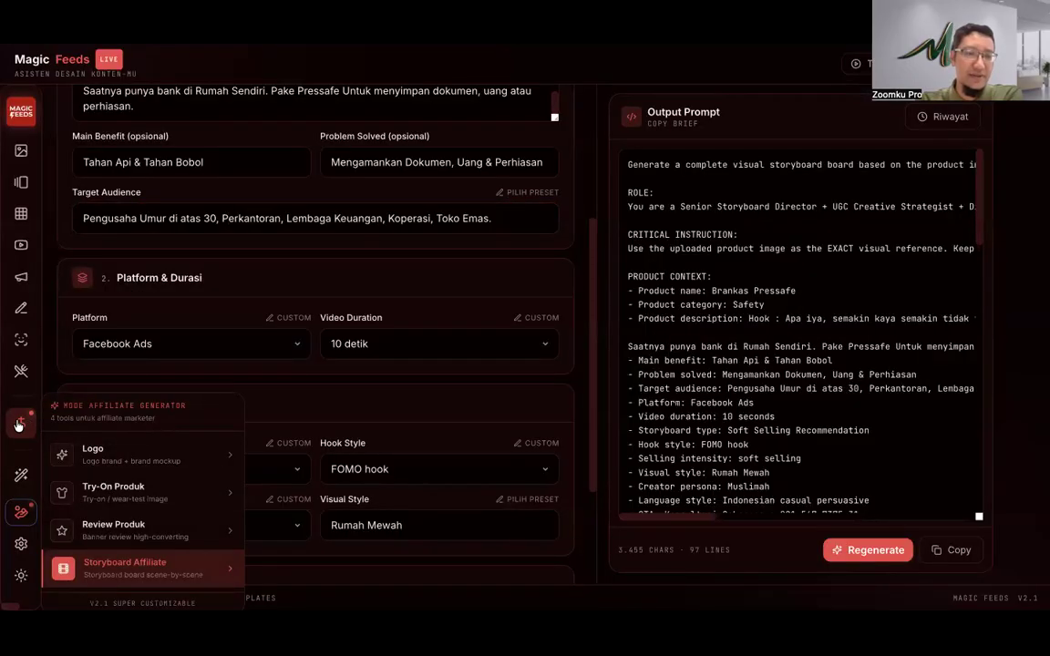
pyautogui.click(16, 426)
pyautogui.click(16, 425)
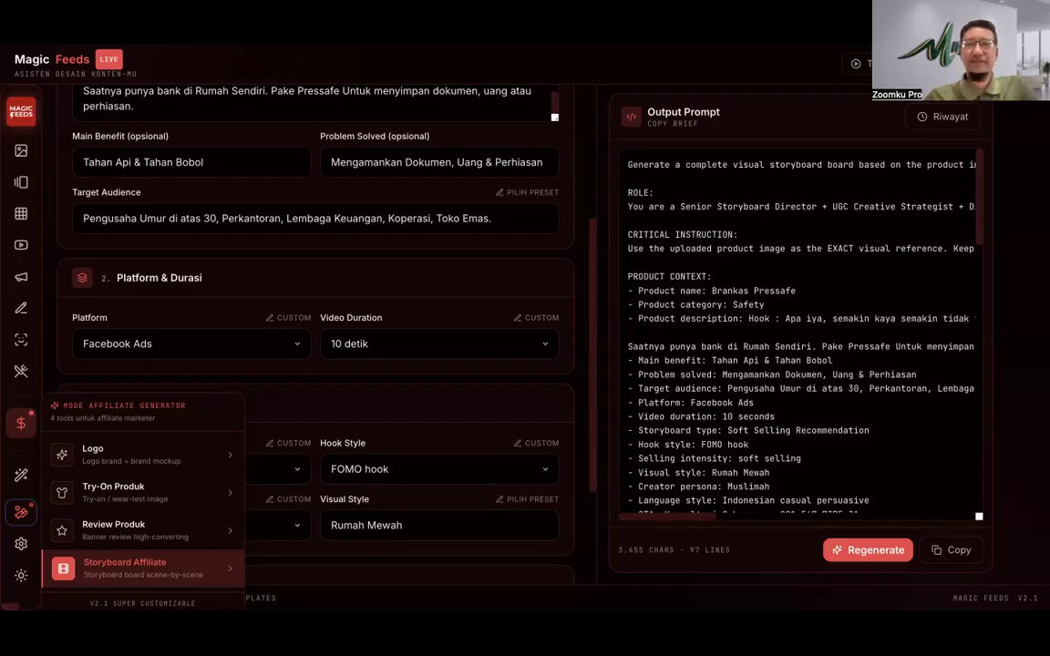
pyautogui.moveTo(306, 44)
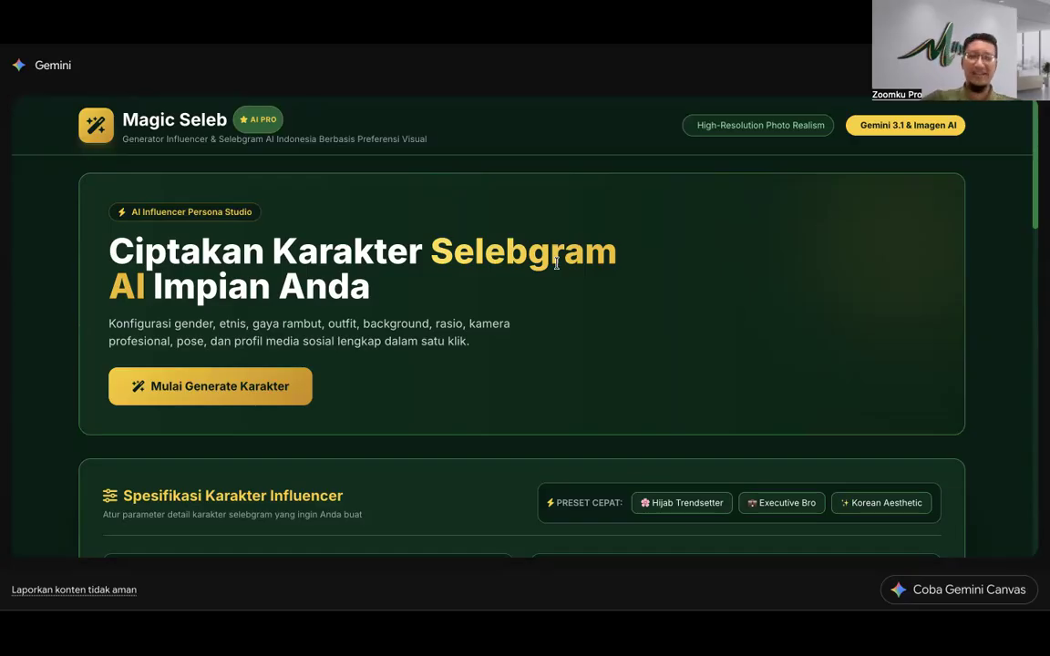
# Step: Apply the Hijab Trendsetter preset (22 years, Cokelat Tua) and start Generate Seleb AI
pyautogui.scroll(-1, 436, 315)
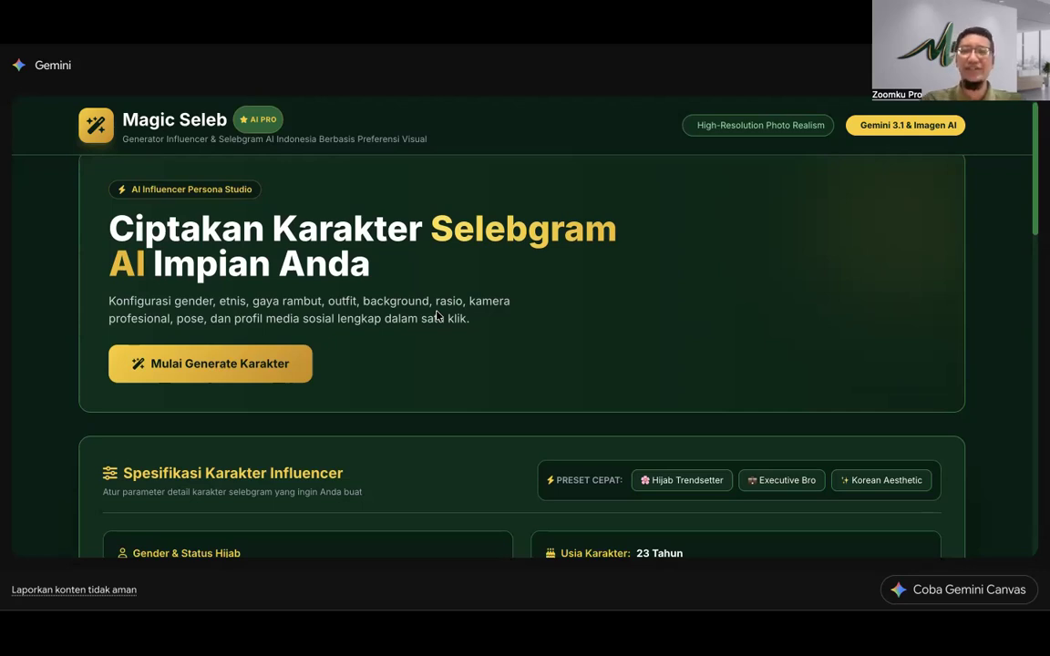
pyautogui.scroll(-2, 347, 415)
pyautogui.scroll(2, 348, 414)
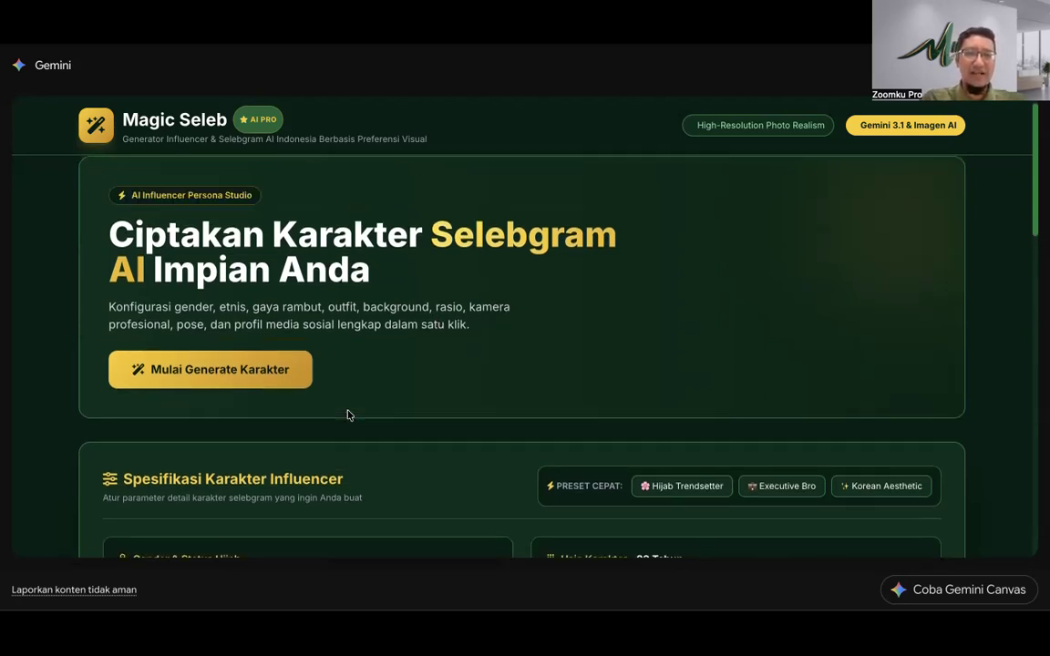
pyautogui.scroll(-3, 353, 414)
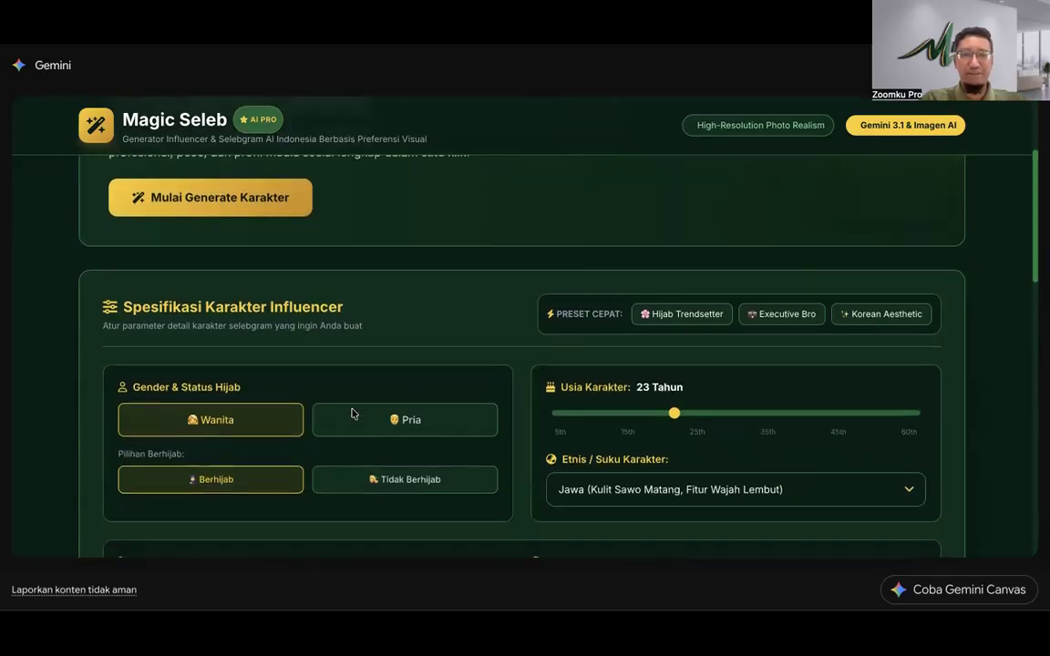
pyautogui.scroll(-2, 353, 414)
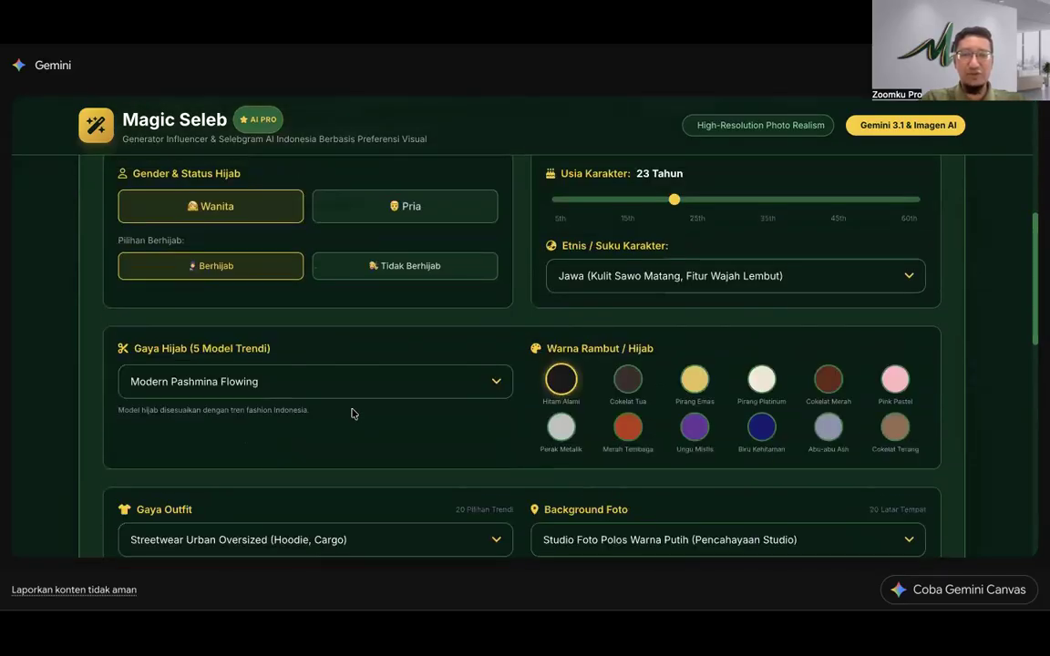
pyautogui.scroll(2, 353, 414)
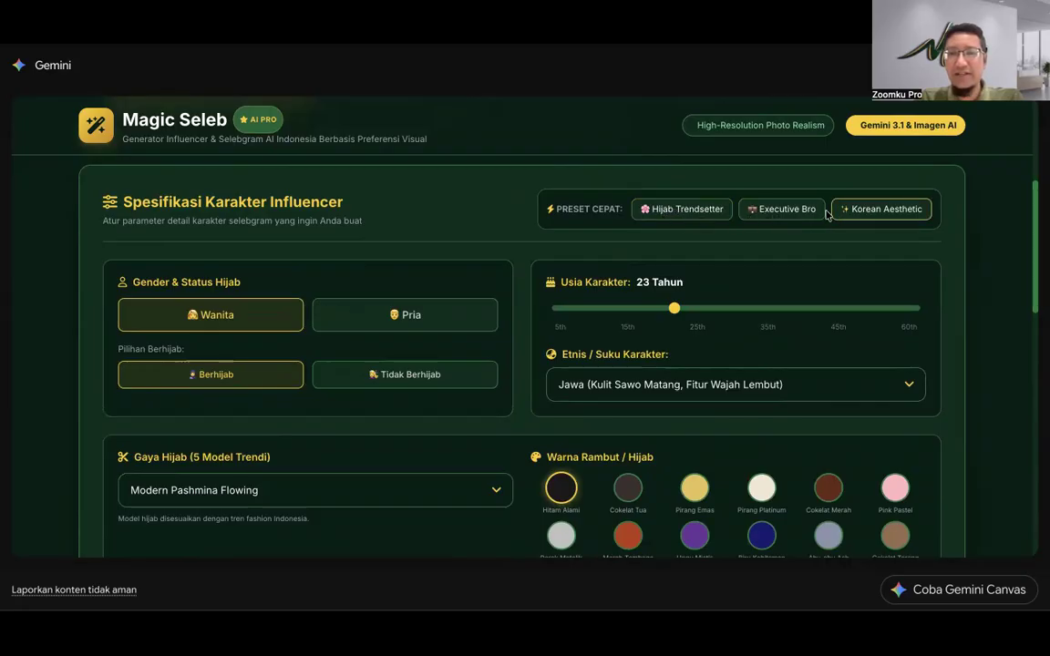
pyautogui.click(695, 210)
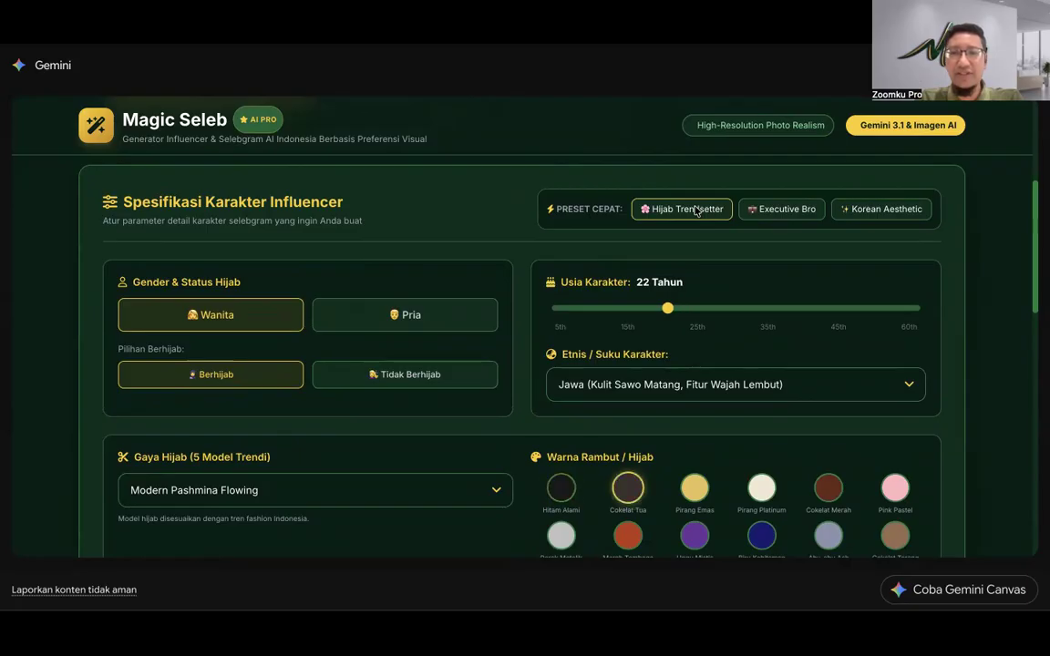
pyautogui.scroll(-10, 668, 512)
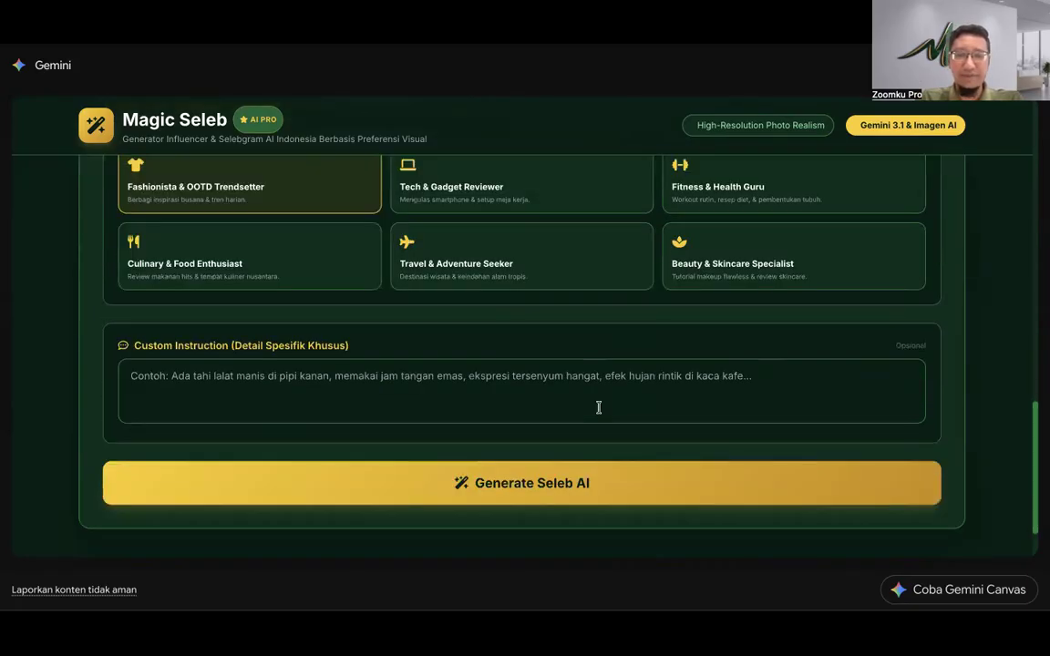
pyautogui.click(624, 408)
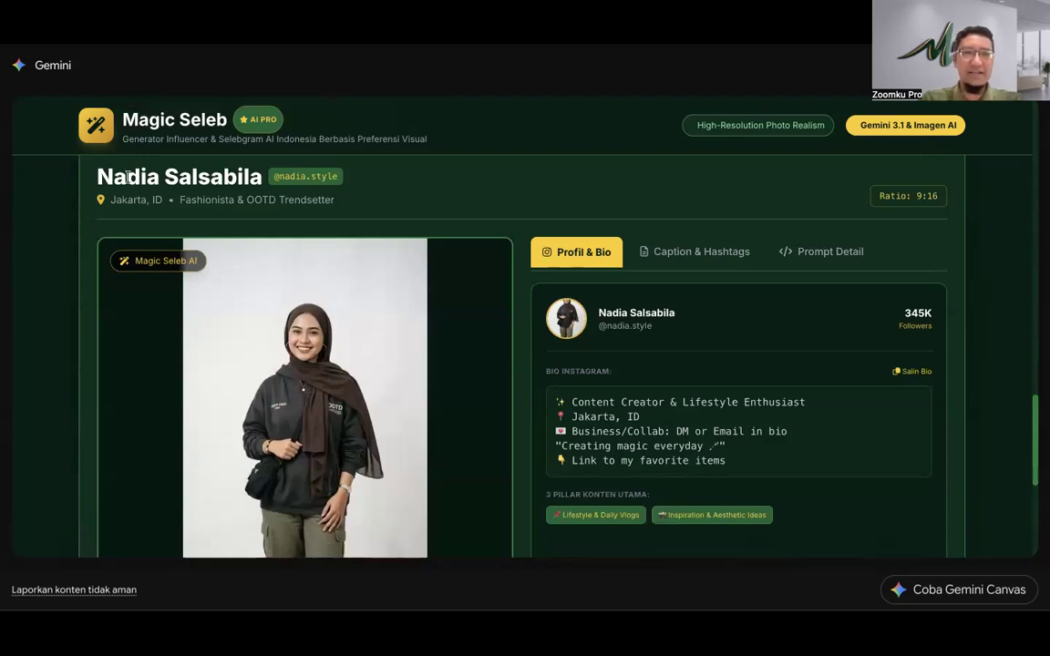
# Step: Highlight the generated character's name and review the photo and Profil & Bio panel
pyautogui.moveTo(89, 173); pyautogui.dragTo(262, 175)
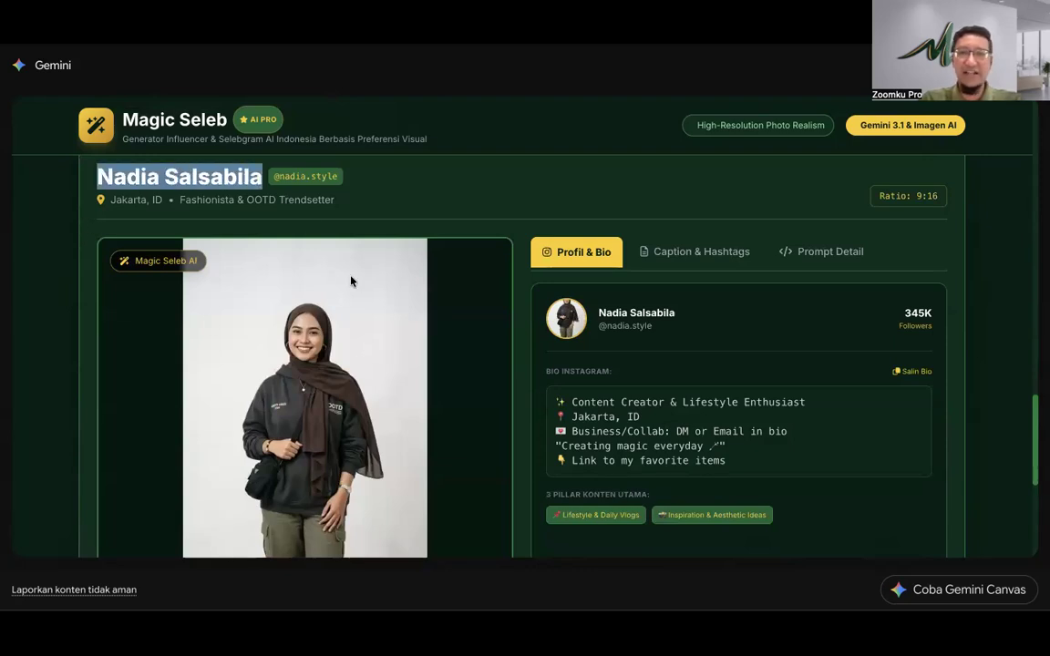
pyautogui.scroll(-2, 487, 297)
pyautogui.scroll(2, 488, 297)
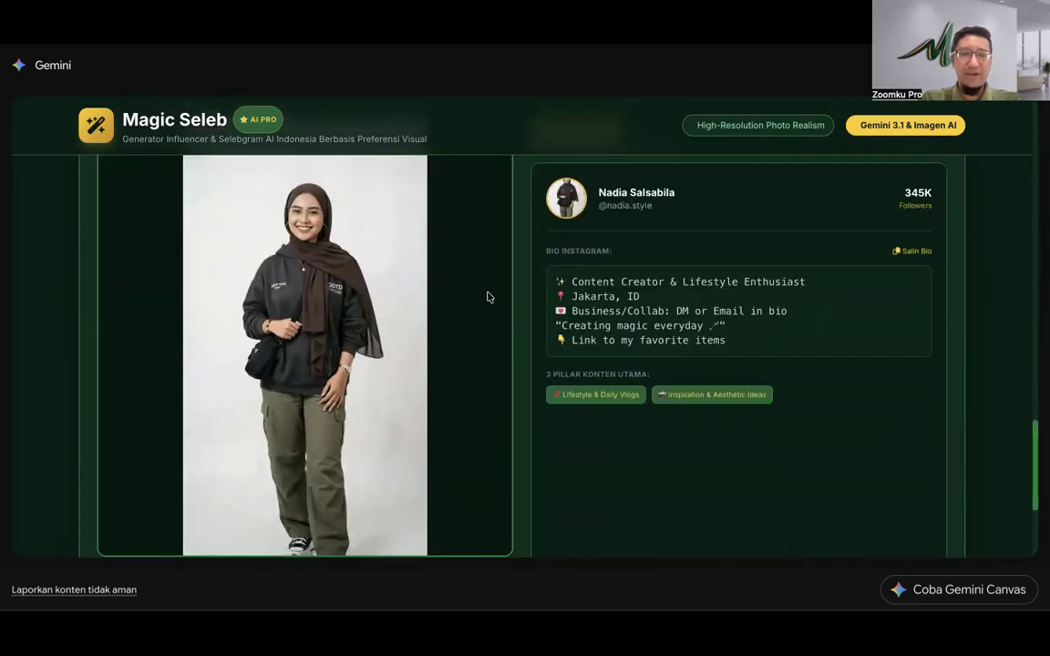
pyautogui.scroll(-2, 265, 291)
pyautogui.scroll(8, 295, 330)
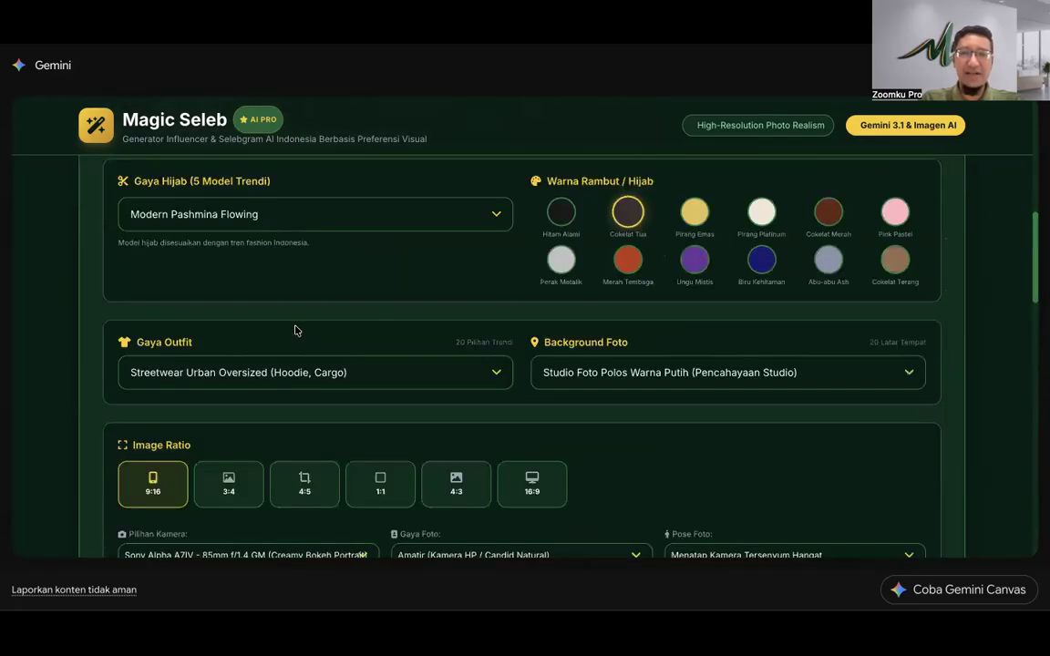
pyautogui.scroll(-10, 296, 330)
pyautogui.scroll(2, 295, 330)
pyautogui.scroll(2, 295, 330)
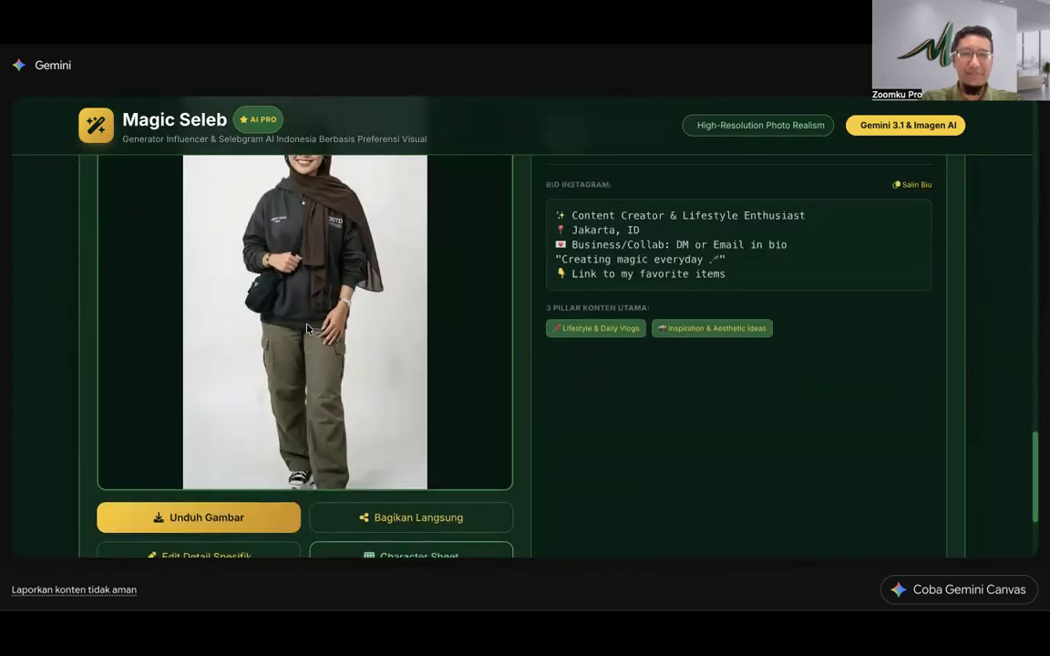
pyautogui.scroll(-3, 308, 318)
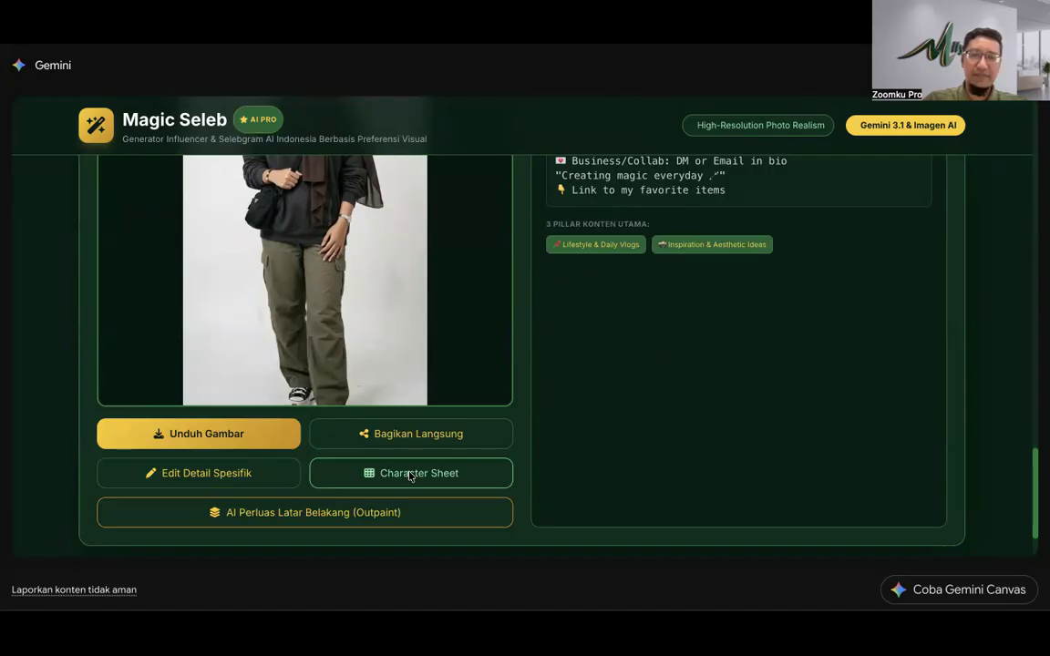
pyautogui.click(410, 473)
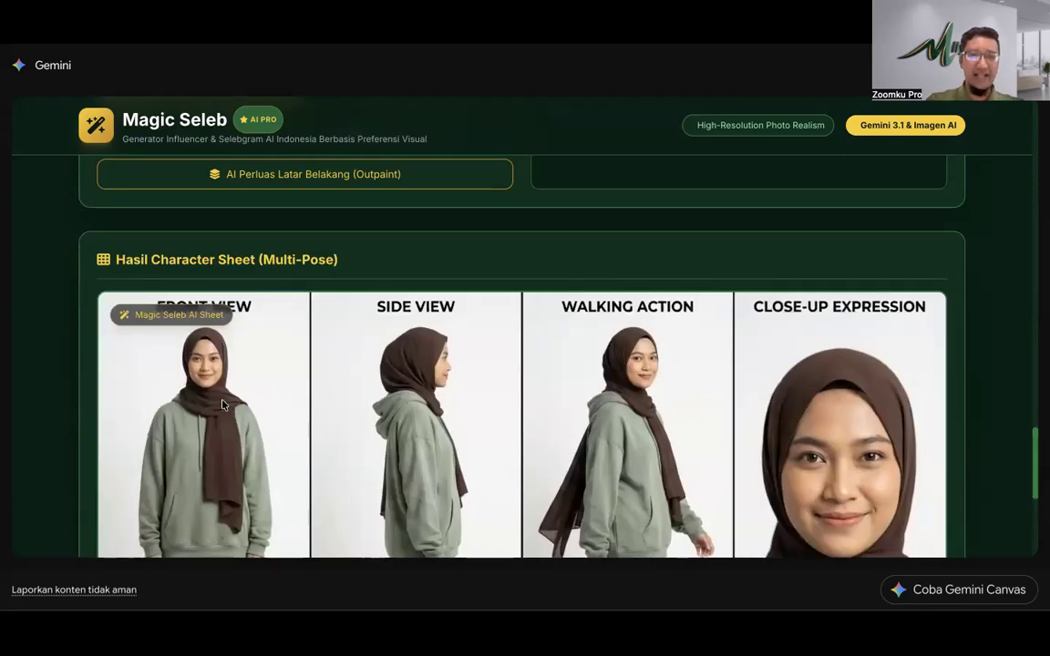
pyautogui.scroll(-1, 222, 405)
pyautogui.scroll(5, 223, 405)
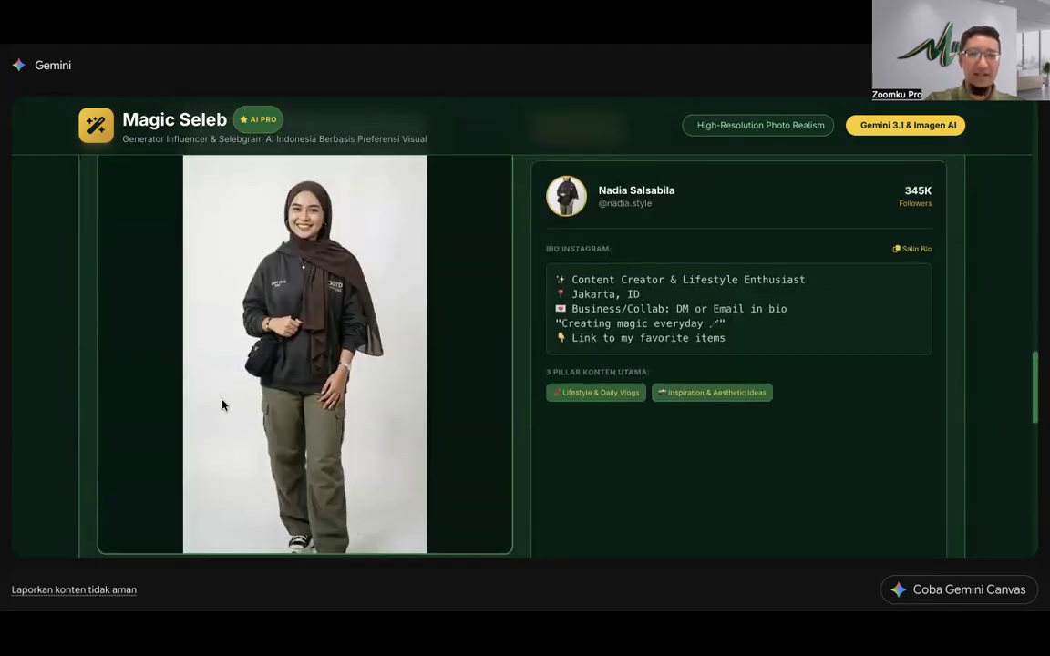
pyautogui.scroll(-6, 223, 405)
pyautogui.scroll(-1, 226, 404)
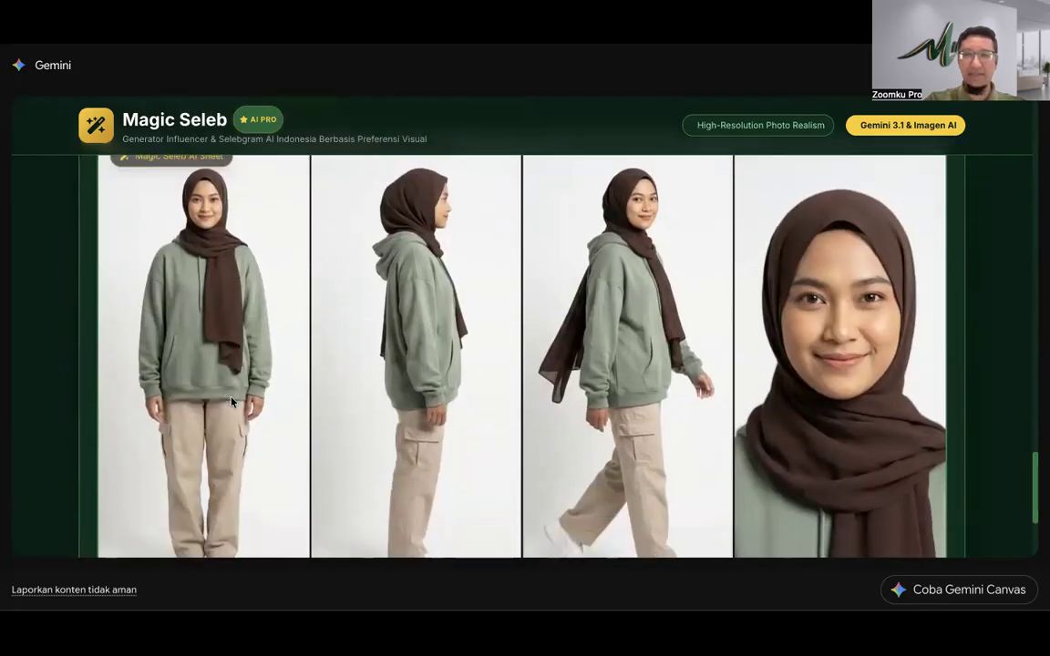
pyautogui.scroll(2, 235, 392)
pyautogui.scroll(-1, 241, 364)
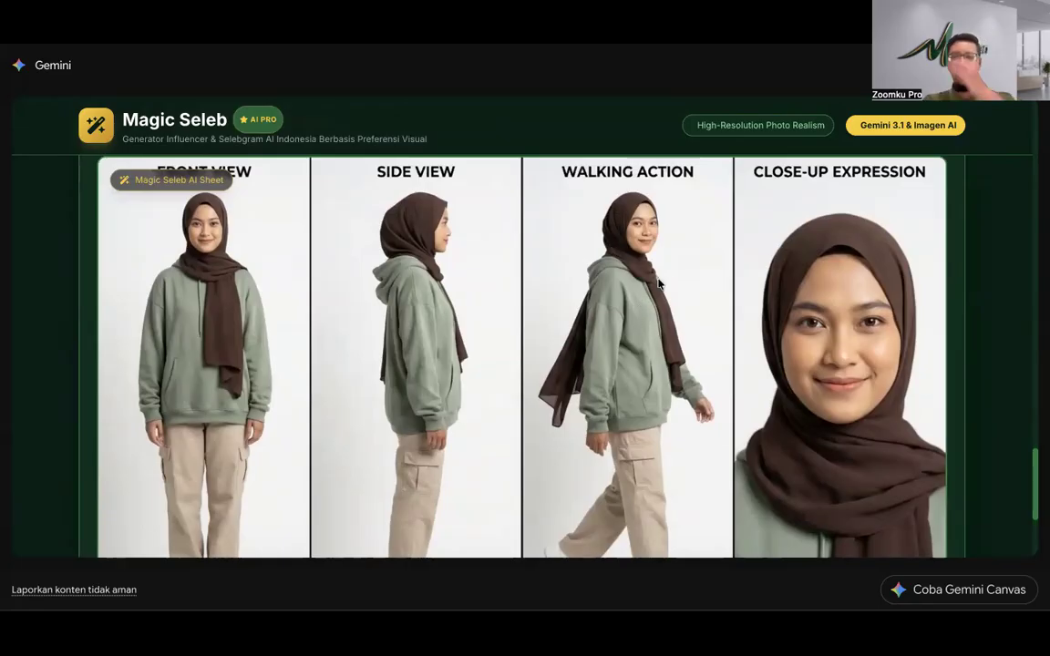
pyautogui.scroll(-1, 719, 290)
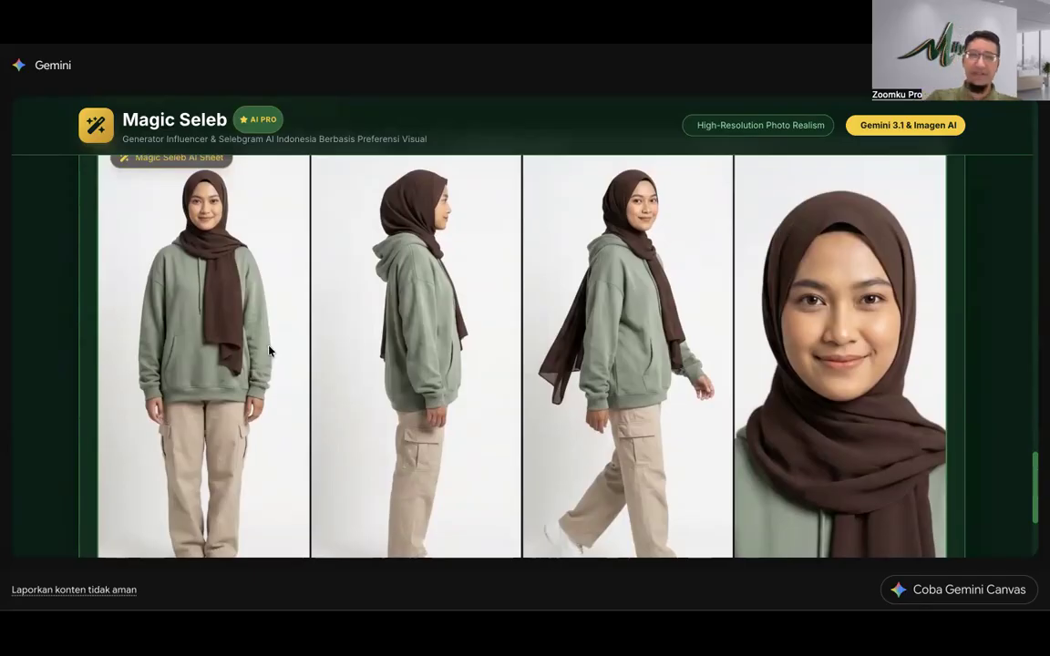
pyautogui.scroll(3, 269, 350)
pyautogui.scroll(-2, 269, 350)
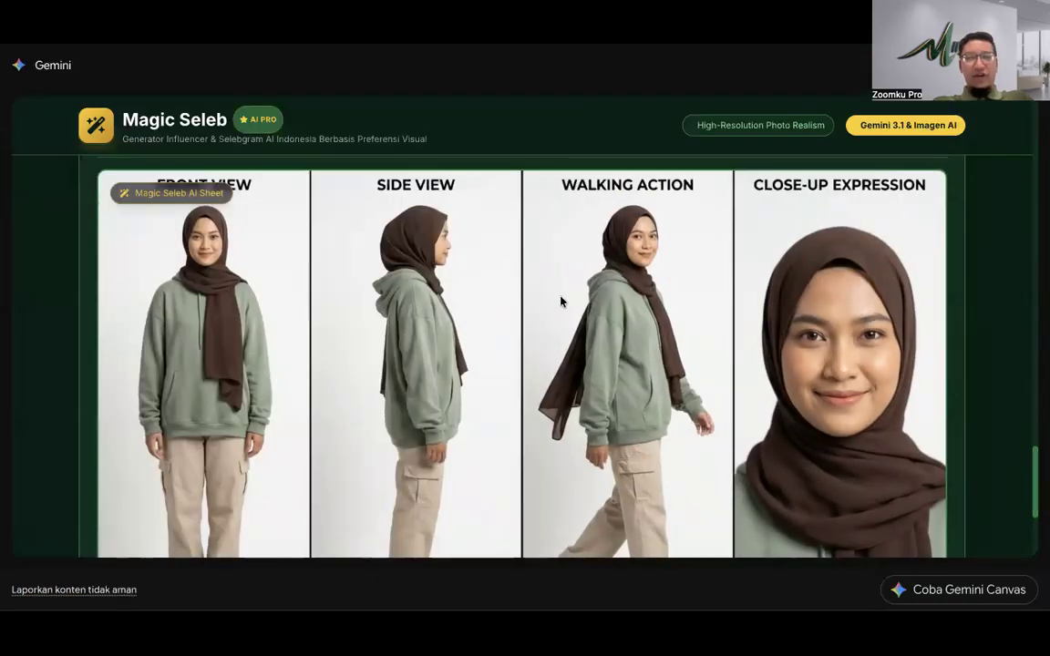
# Step: Download the woman's four-pose character sheet grid
pyautogui.scroll(20, 561, 302)
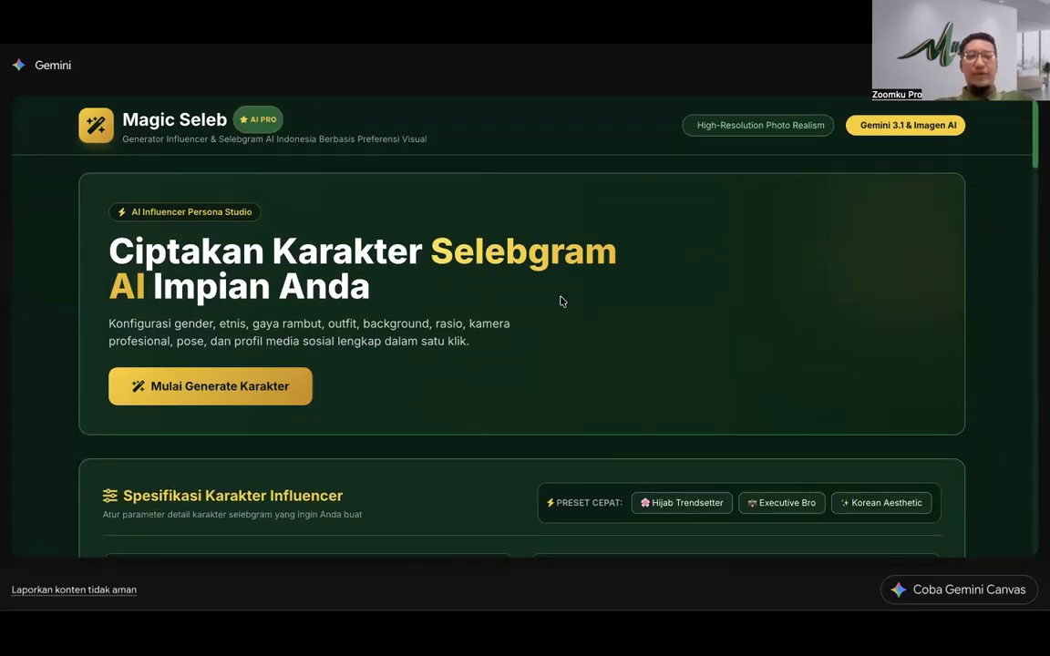
pyautogui.scroll(-3, 547, 296)
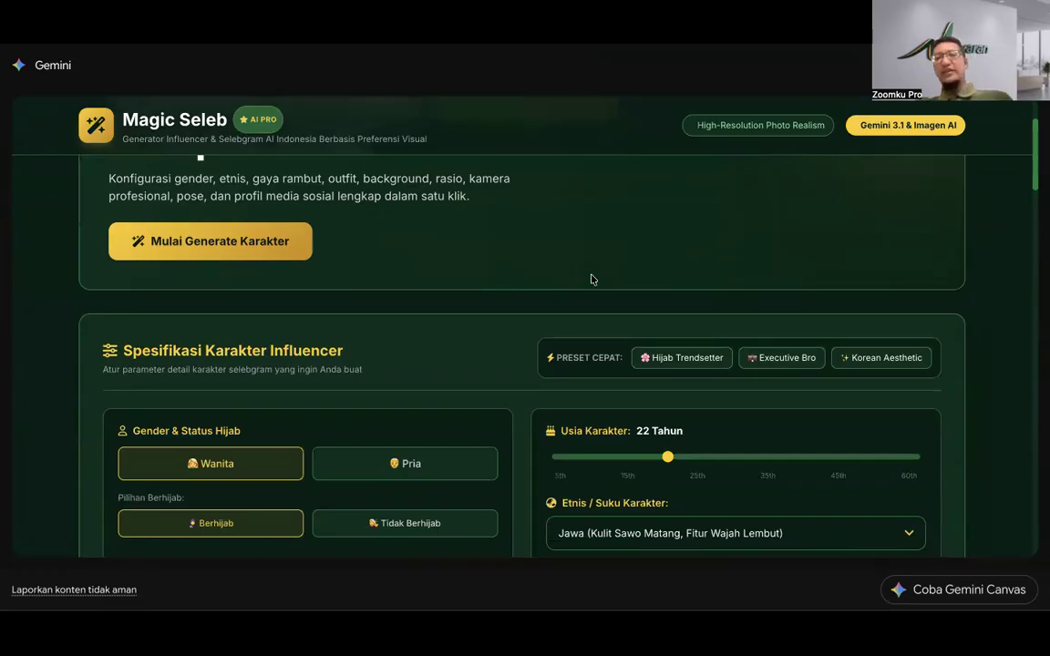
pyautogui.scroll(-20, 590, 279)
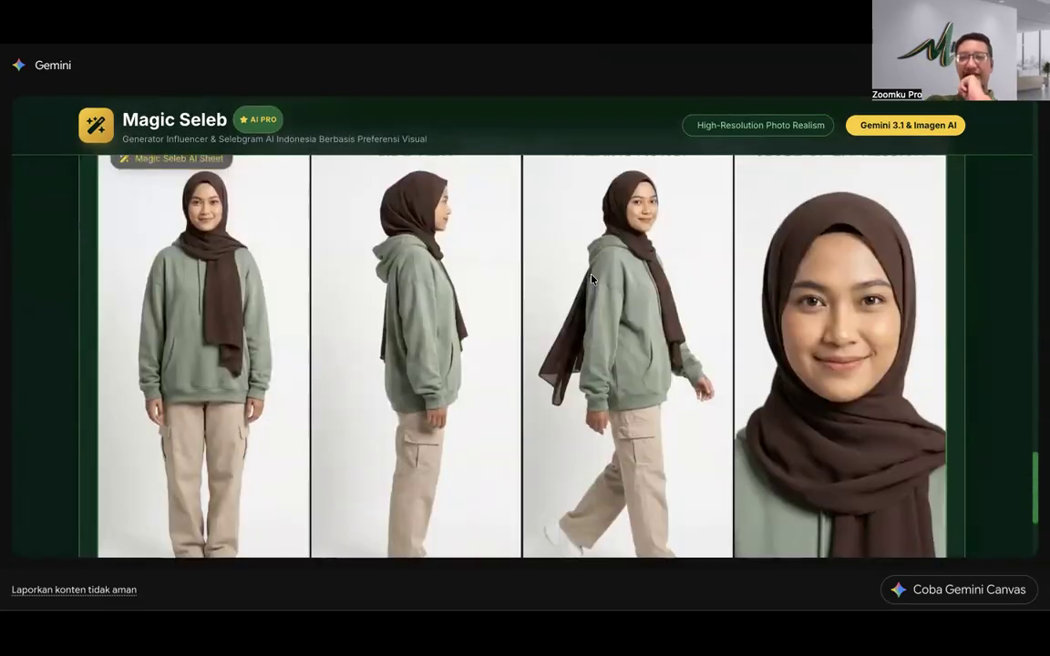
pyautogui.scroll(20, 591, 279)
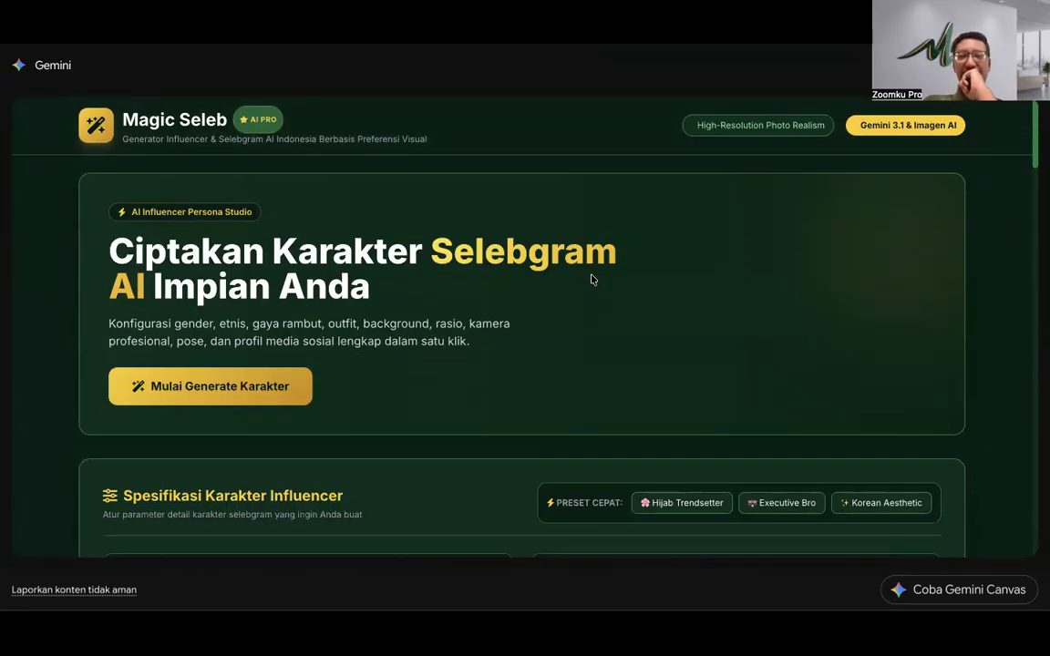
pyautogui.scroll(-20, 590, 279)
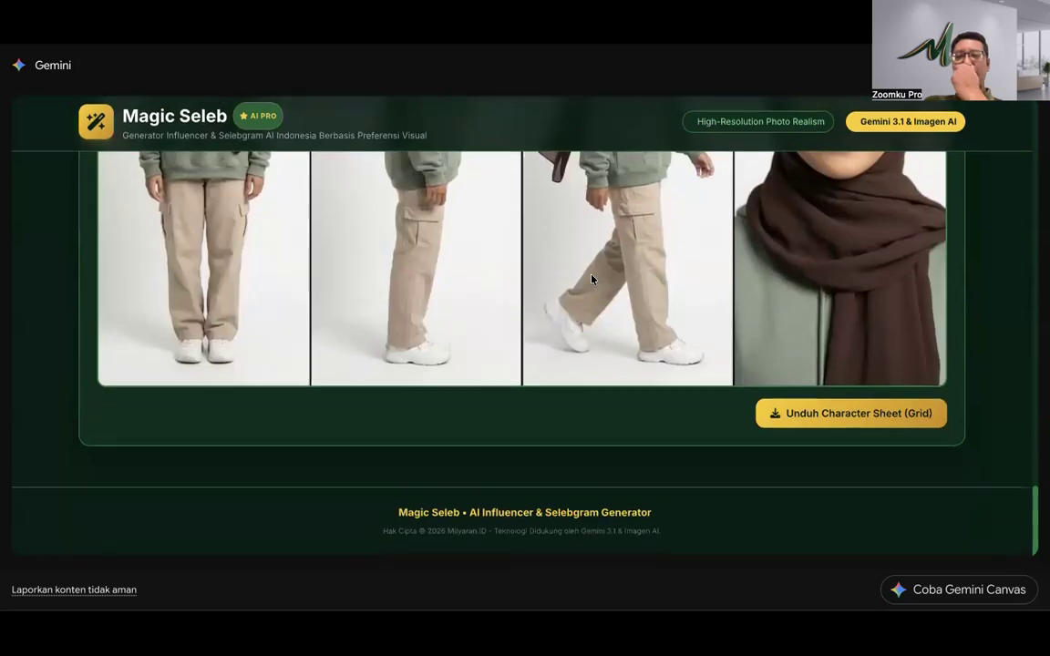
pyautogui.scroll(5, 591, 279)
pyautogui.scroll(-1, 590, 279)
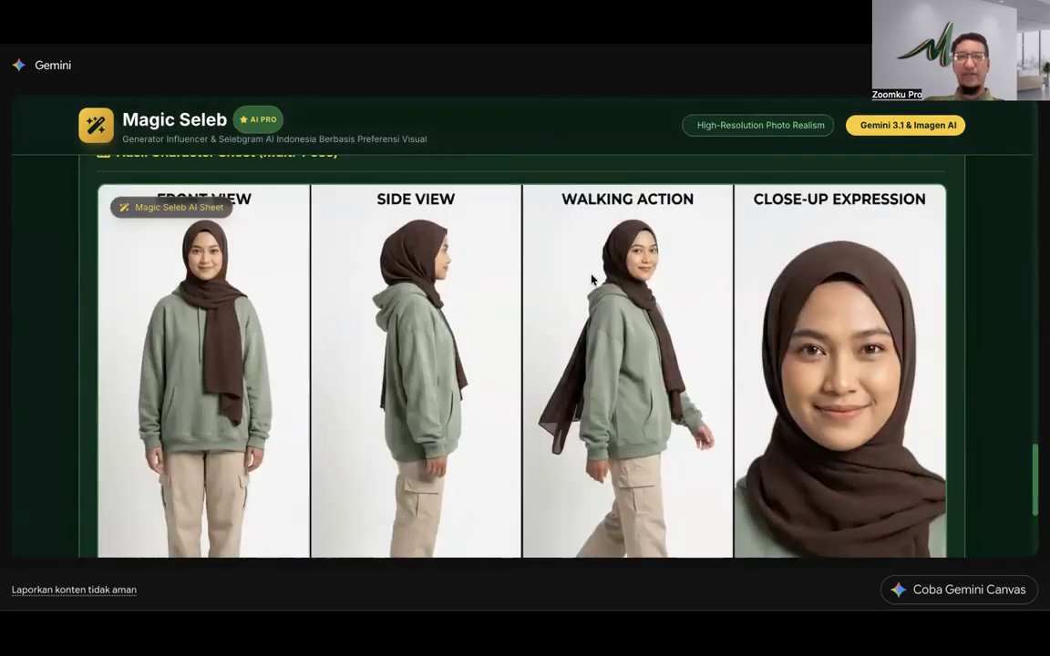
pyautogui.scroll(-2, 591, 279)
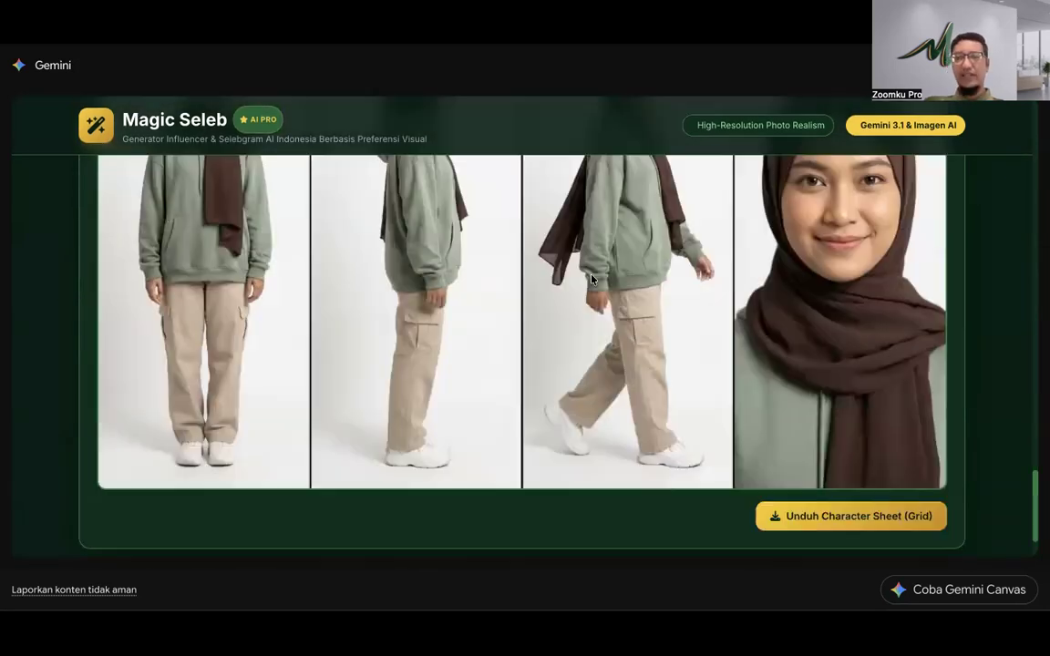
pyautogui.click(852, 519)
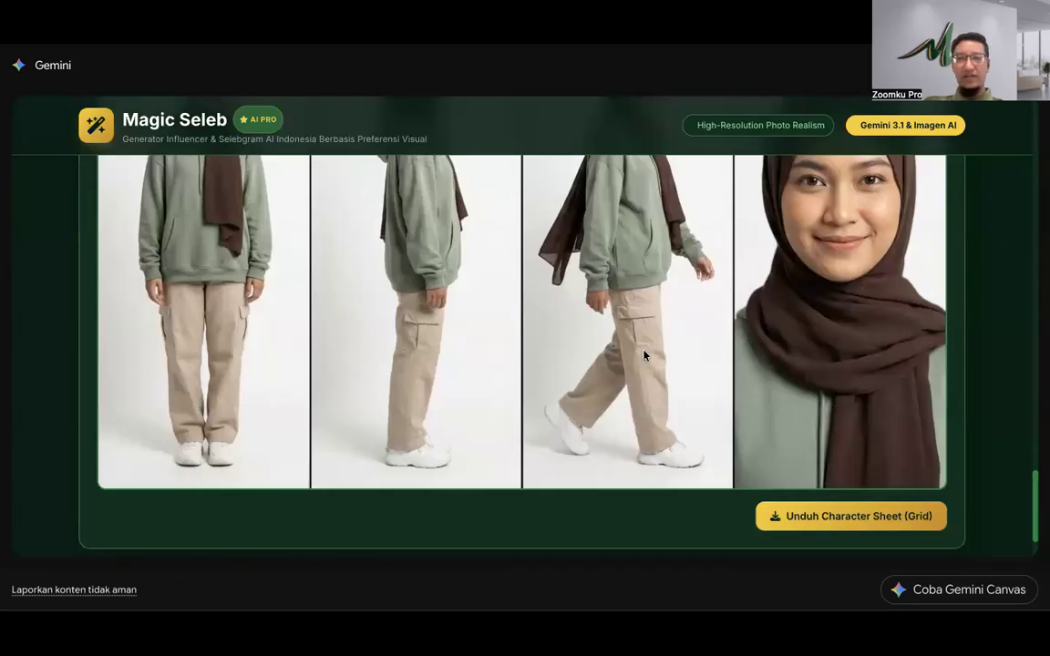
# Step: Download her single generated portrait with Unduh Gambar
pyautogui.scroll(6, 558, 303)
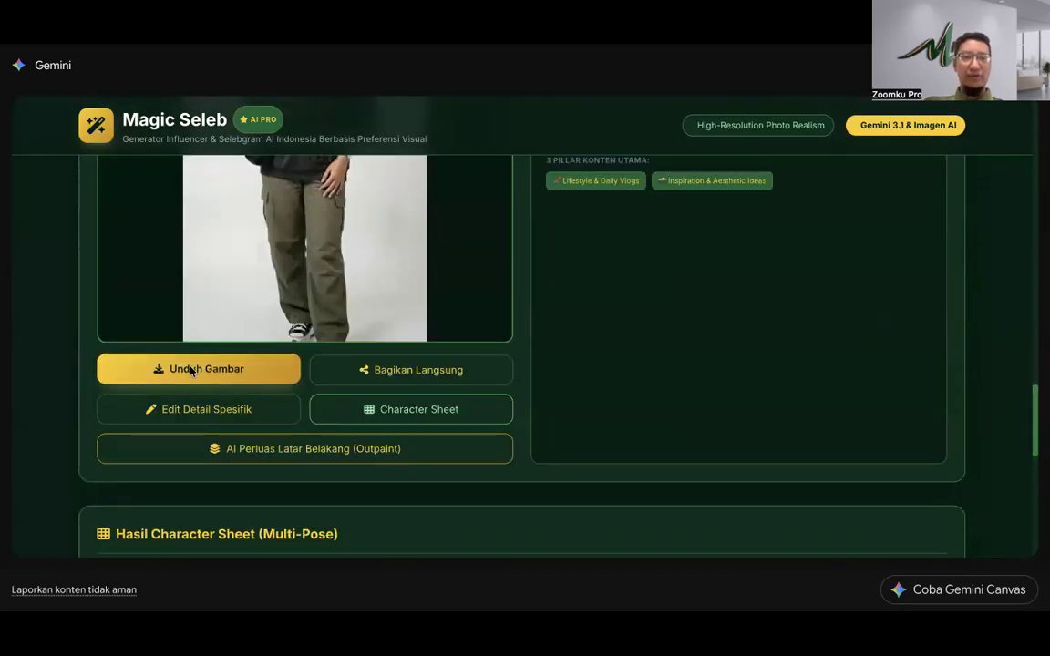
pyautogui.click(191, 370)
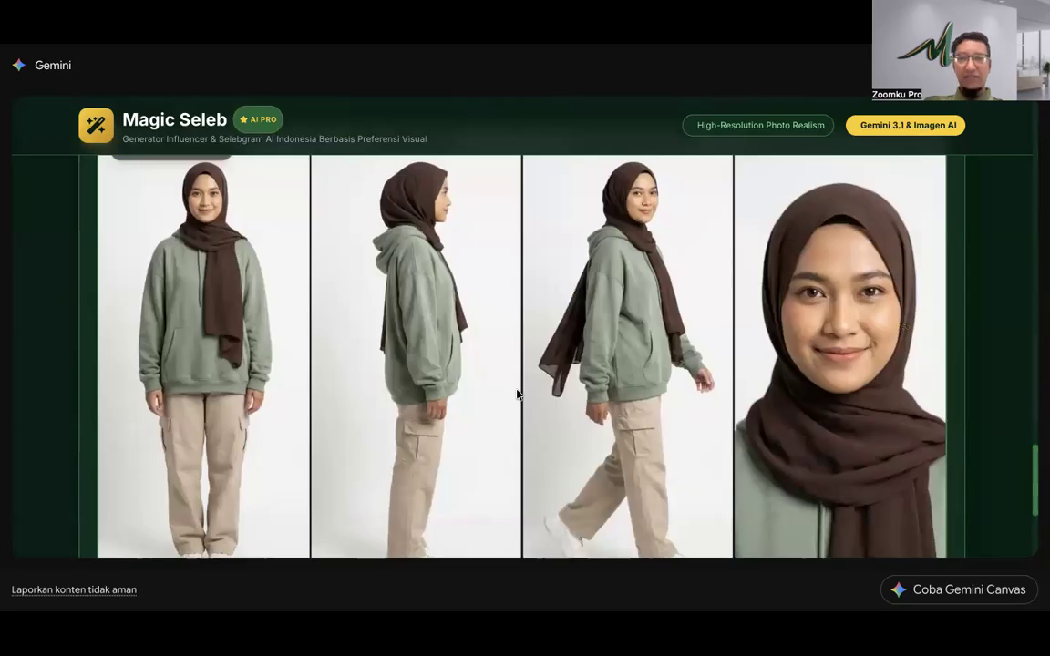
pyautogui.scroll(-3, 516, 394)
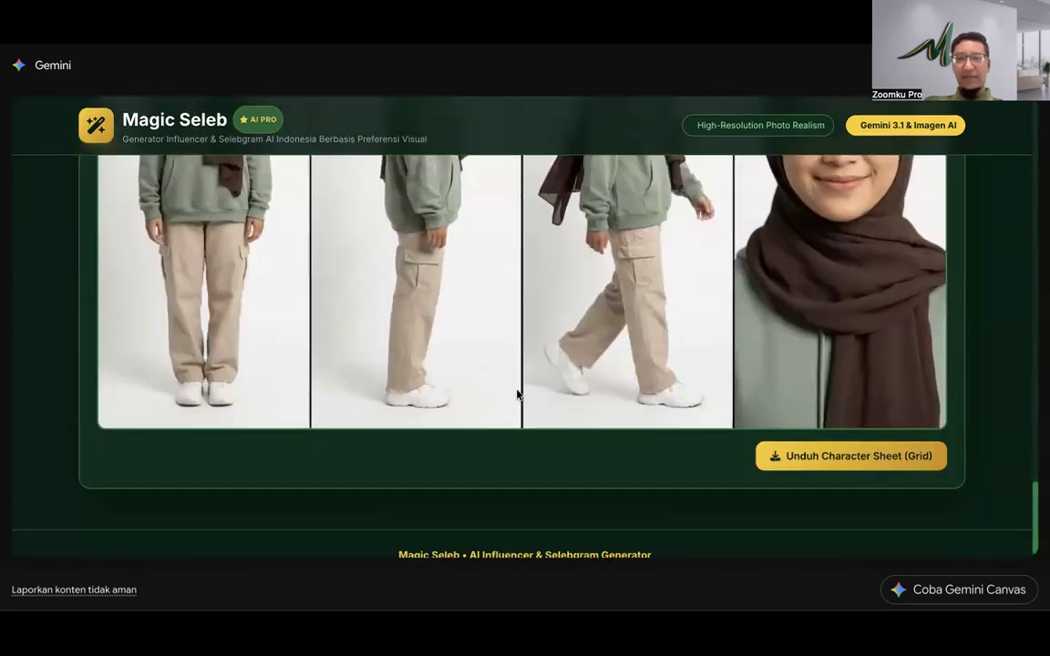
pyautogui.scroll(15, 516, 394)
pyautogui.scroll(-8, 516, 393)
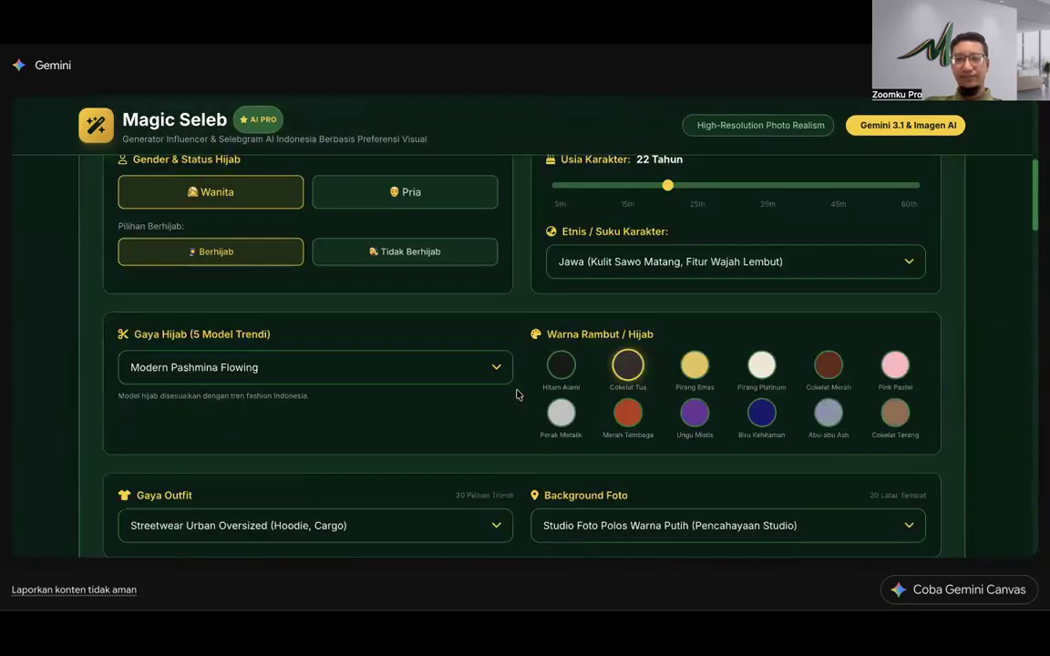
pyautogui.scroll(2, 510, 230)
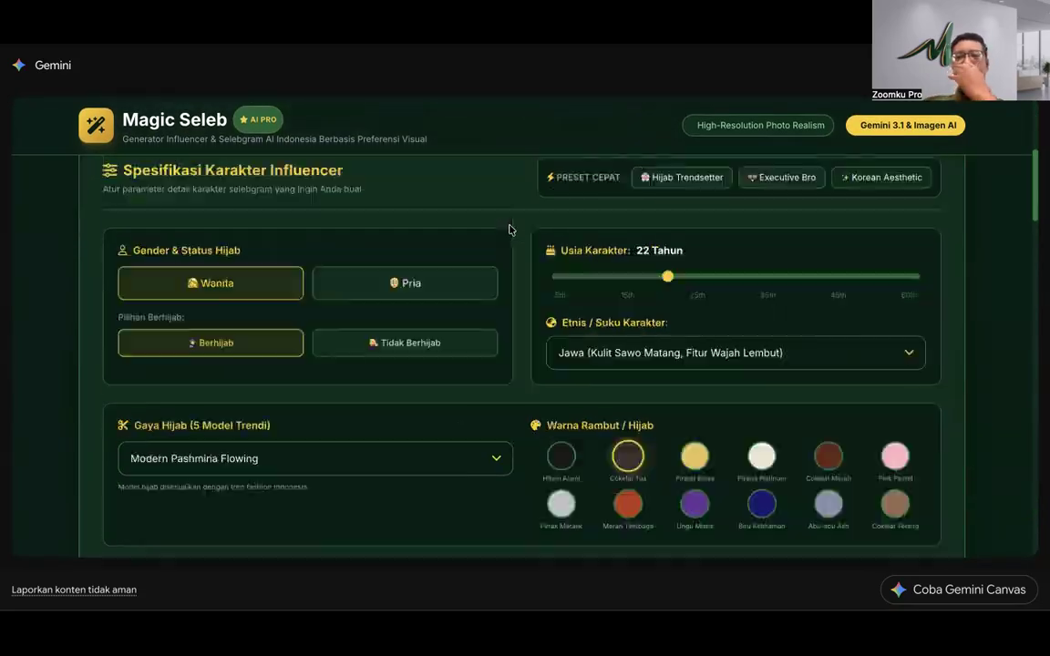
pyautogui.scroll(-15, 510, 229)
pyautogui.scroll(2, 511, 230)
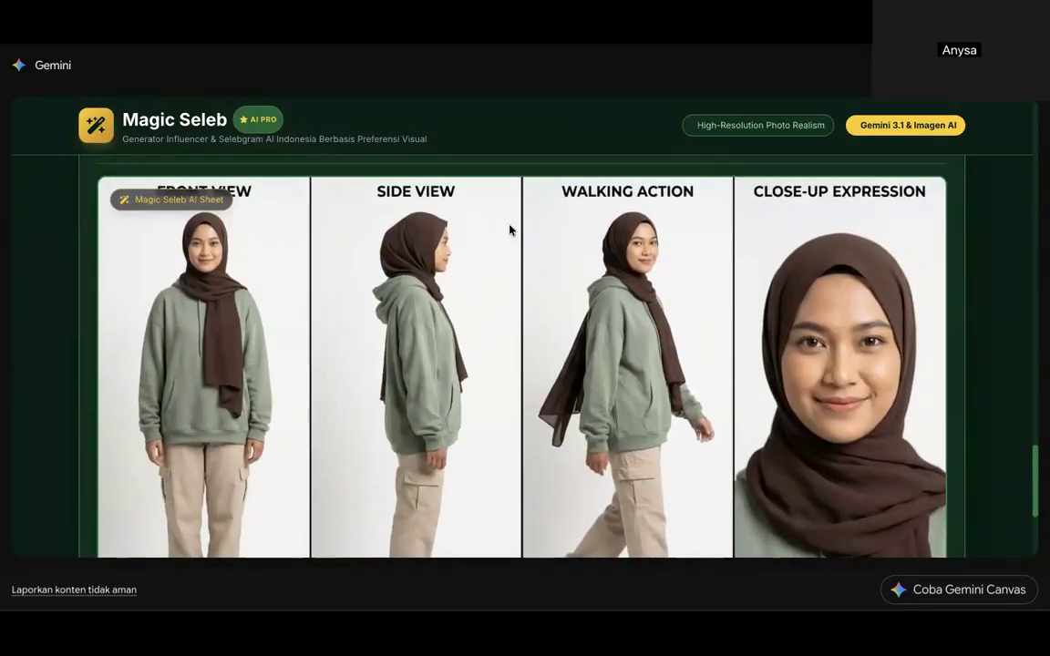
pyautogui.scroll(-1, 510, 230)
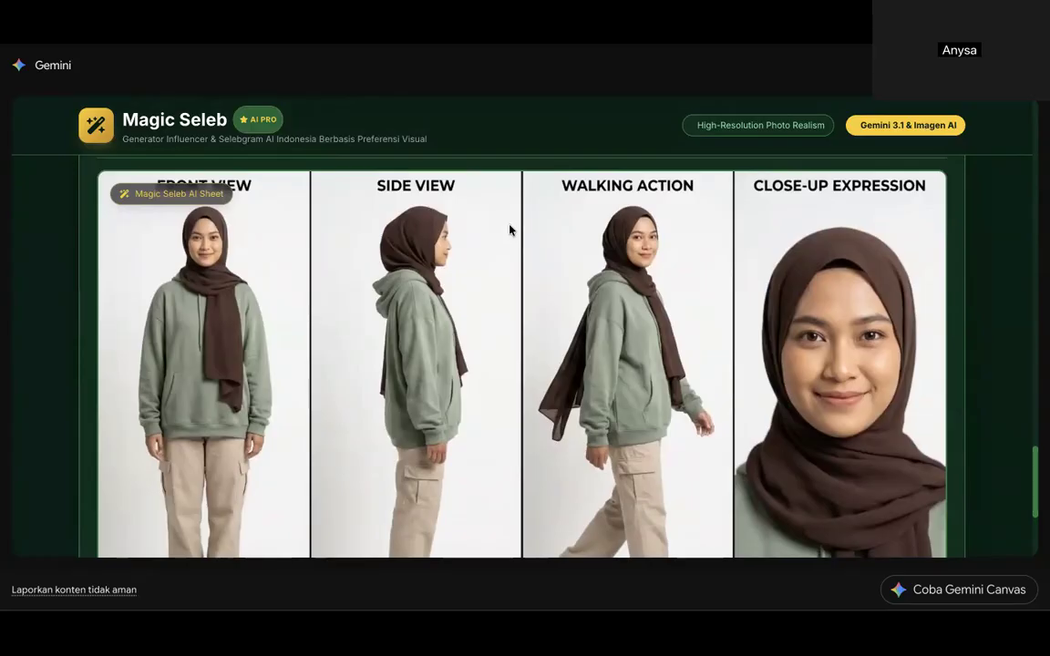
pyautogui.scroll(10, 511, 229)
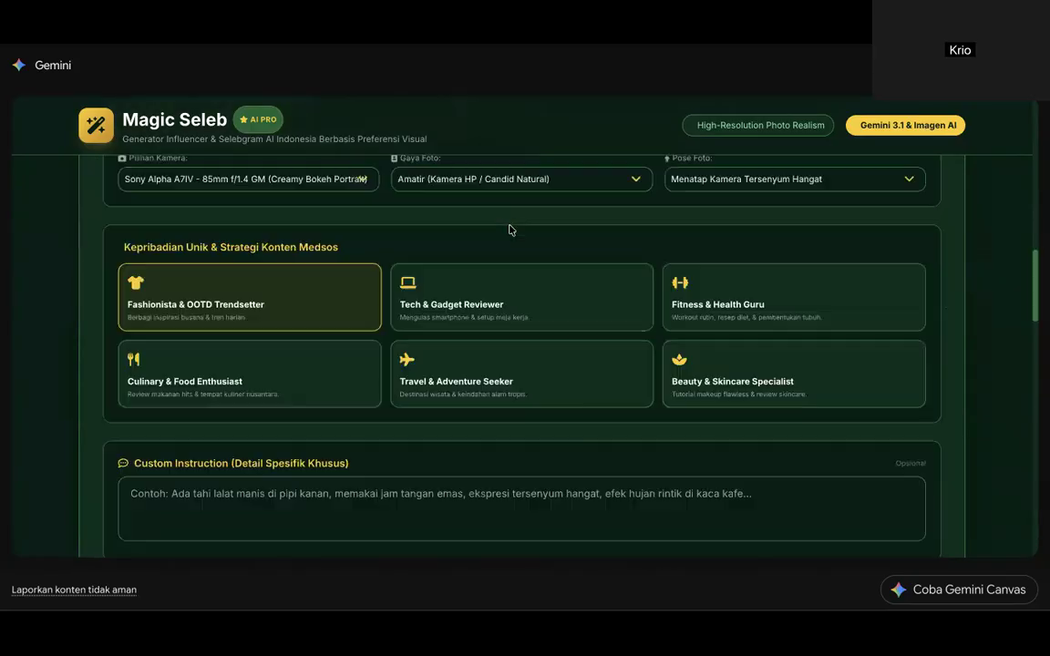
pyautogui.scroll(5, 510, 230)
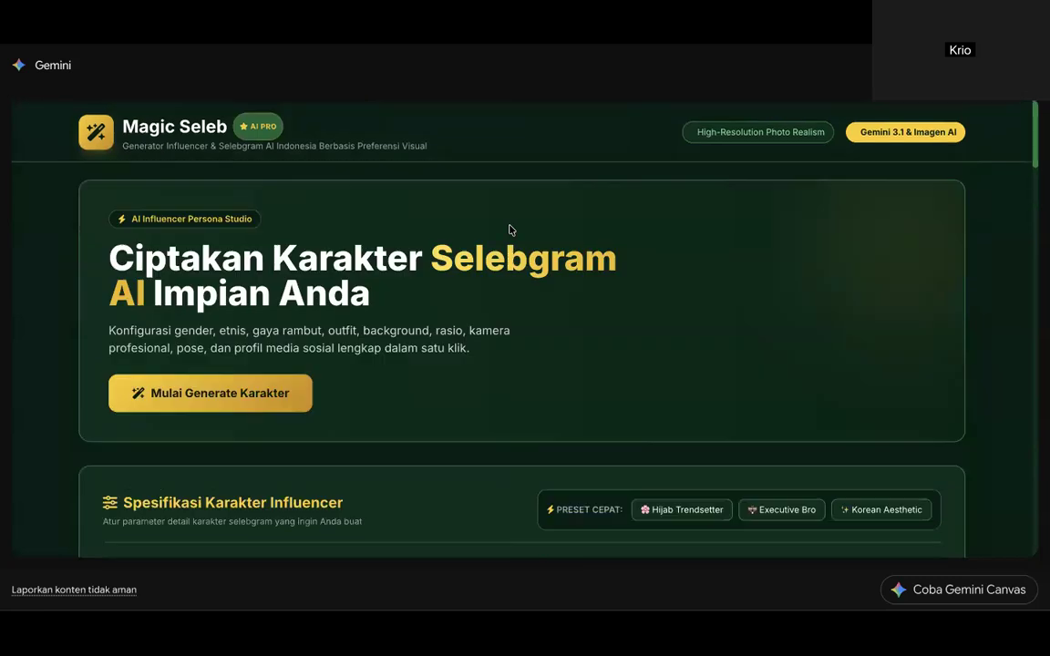
pyautogui.scroll(-4, 510, 230)
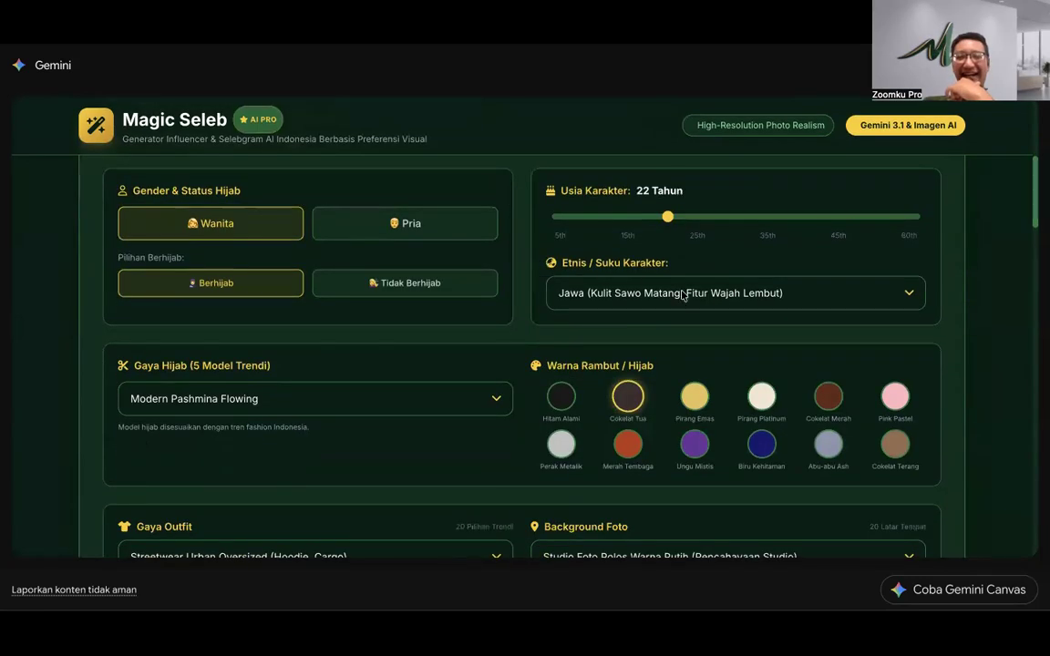
pyautogui.click(682, 293)
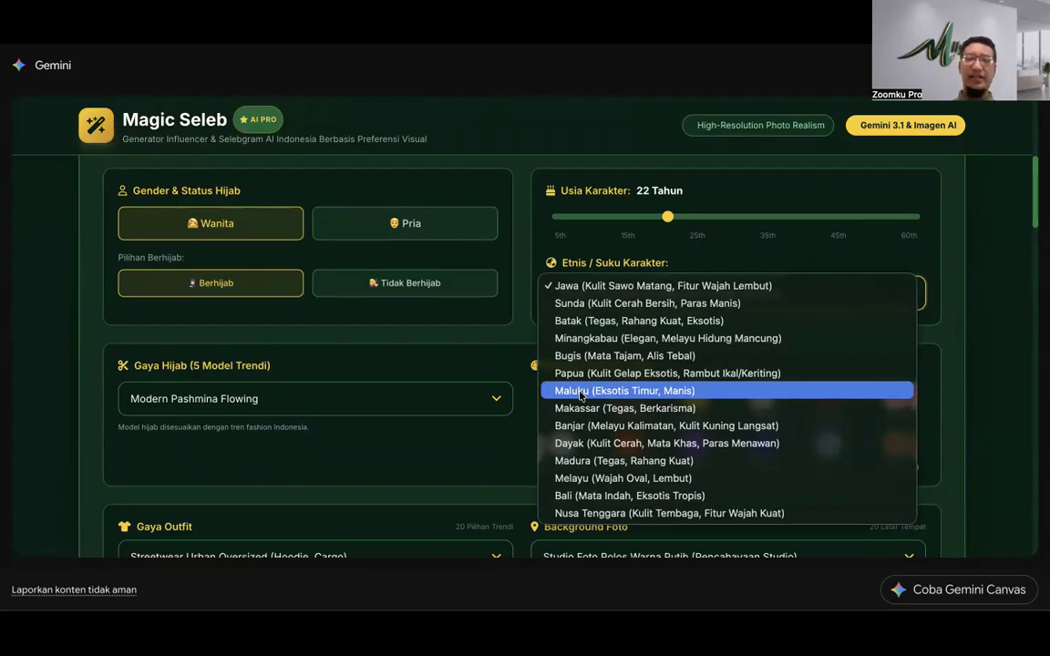
pyautogui.click(514, 316)
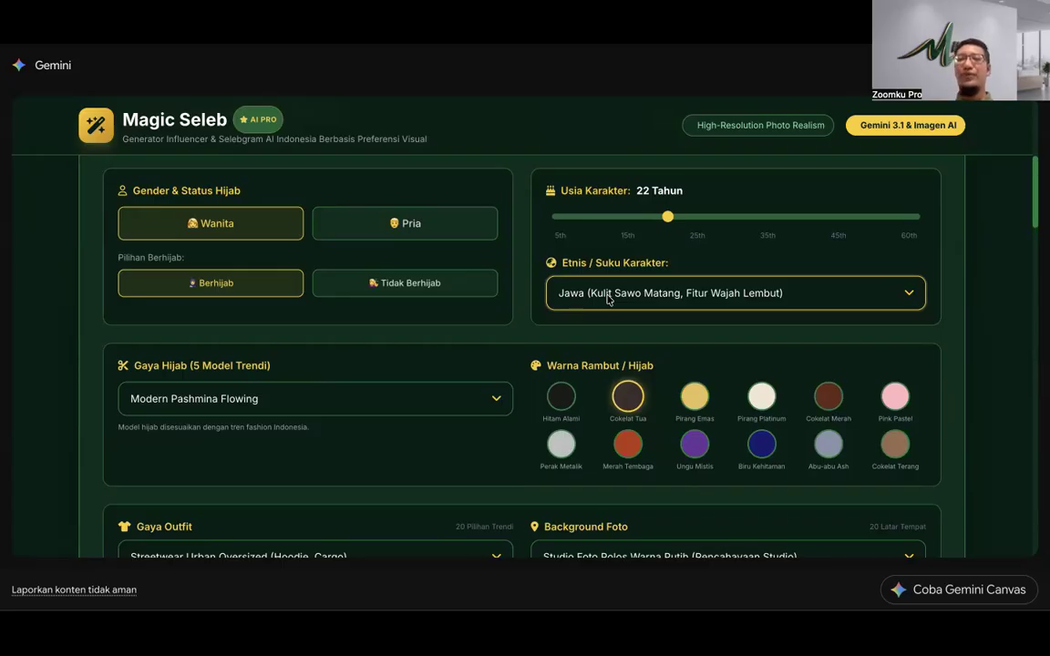
pyautogui.click(608, 300)
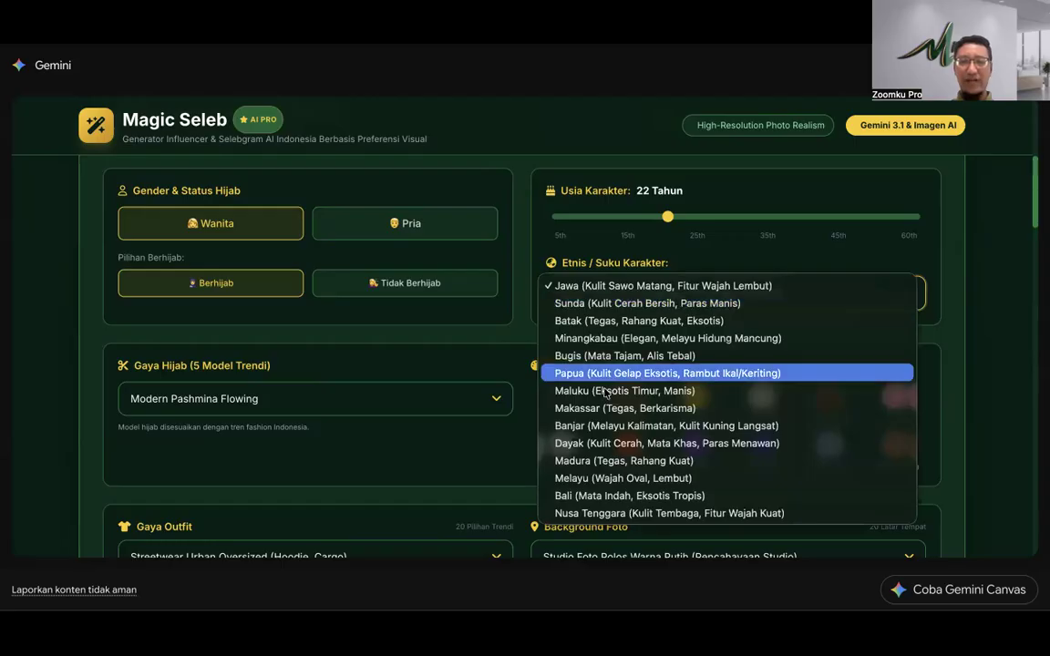
pyautogui.click(524, 332)
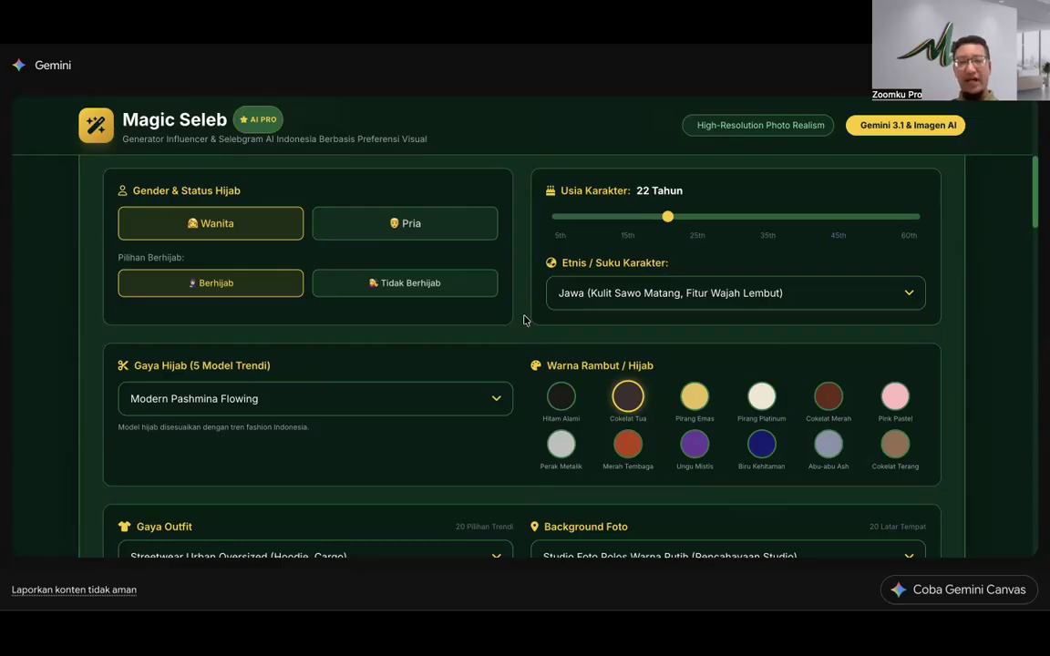
pyautogui.scroll(-10, 524, 318)
pyautogui.scroll(4, 524, 319)
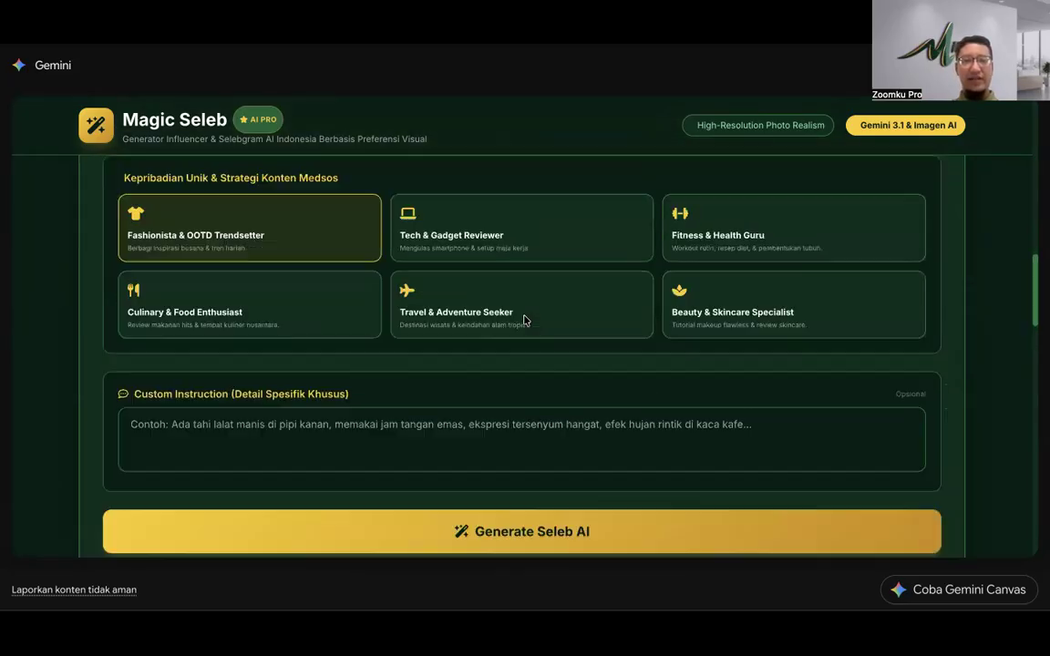
pyautogui.click(302, 426)
pyautogui.scroll(10, 597, 408)
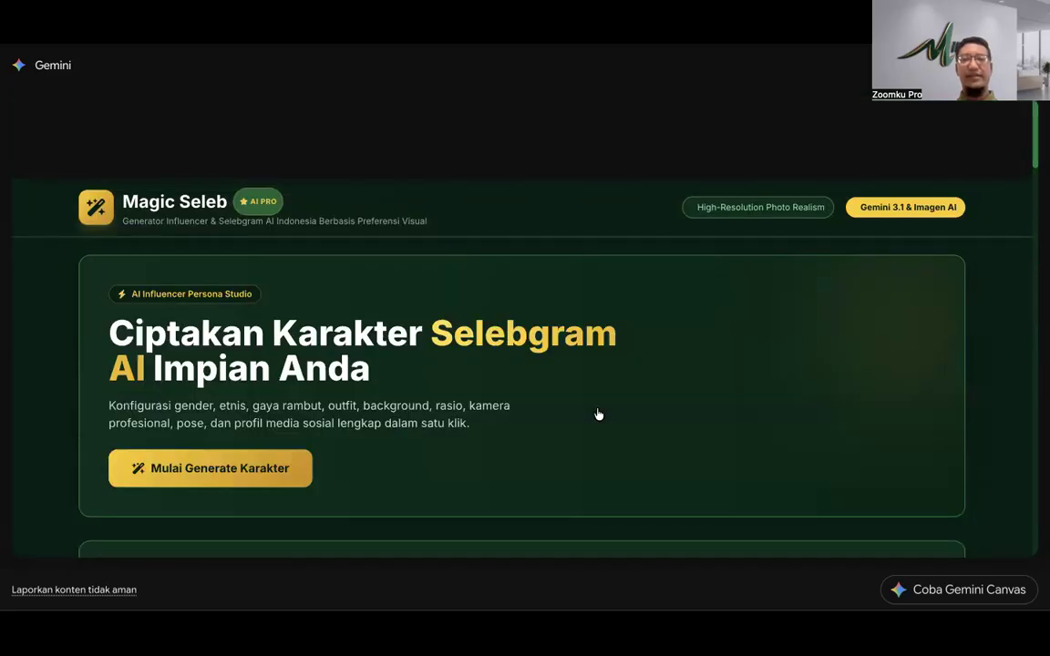
pyautogui.scroll(-1, 544, 346)
pyautogui.scroll(-3, 544, 346)
pyautogui.scroll(-2, 544, 346)
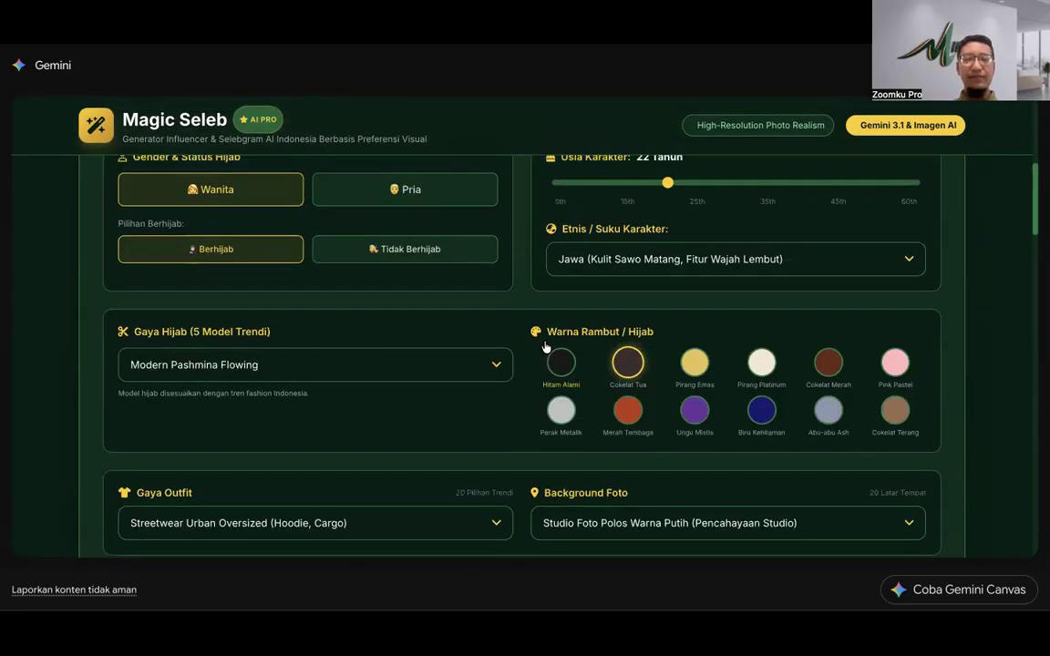
pyautogui.scroll(3, 538, 328)
pyautogui.scroll(-2, 537, 326)
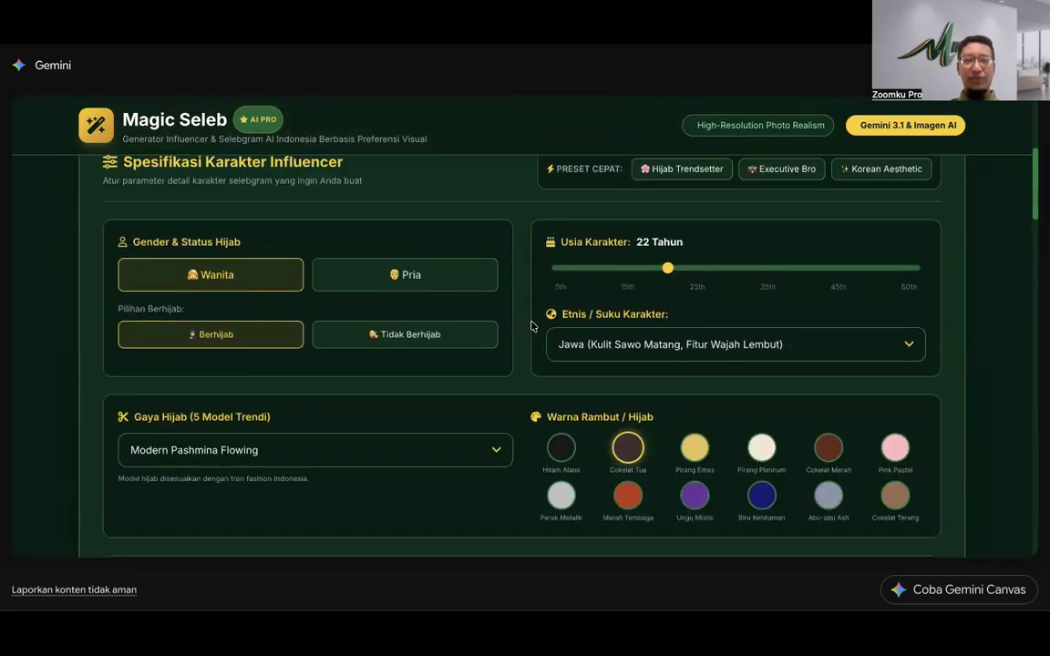
pyautogui.scroll(-1, 511, 314)
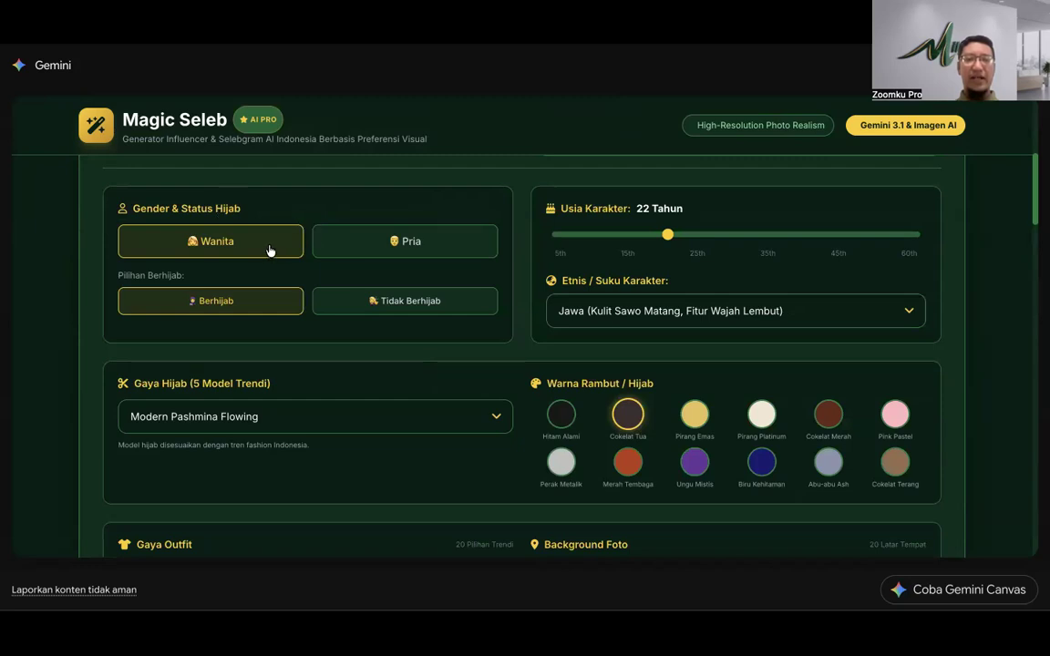
pyautogui.click(378, 243)
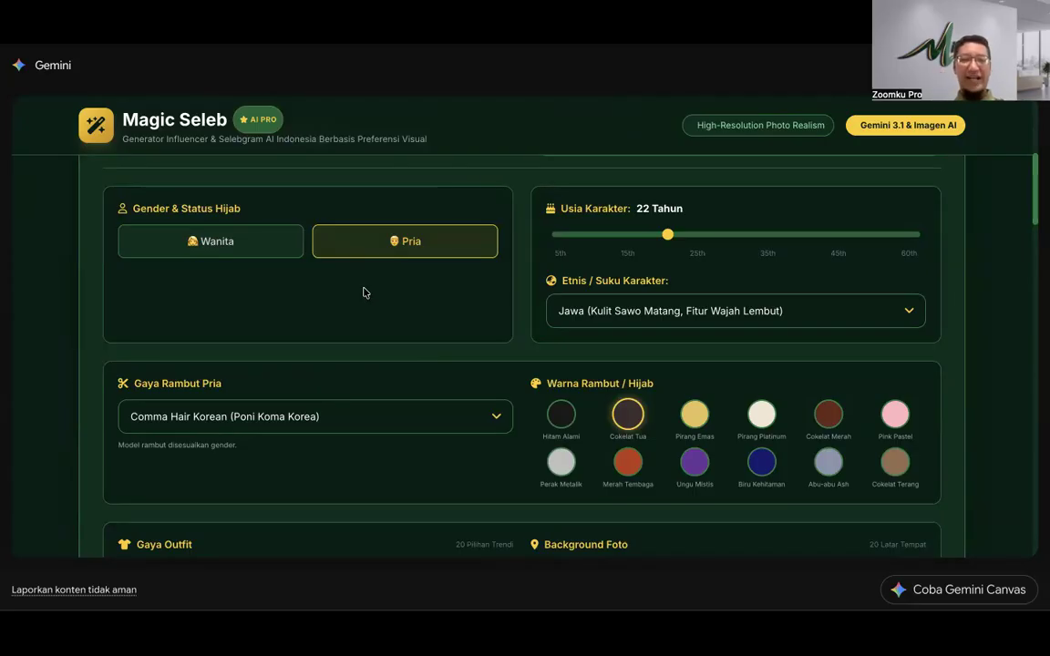
pyautogui.click(235, 245)
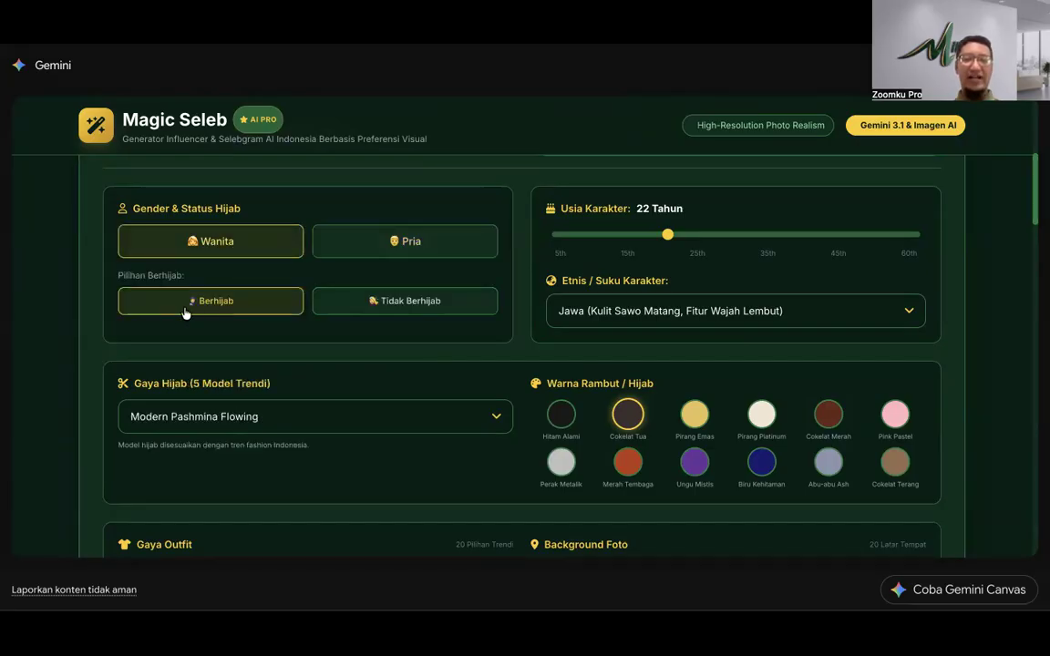
pyautogui.click(383, 302)
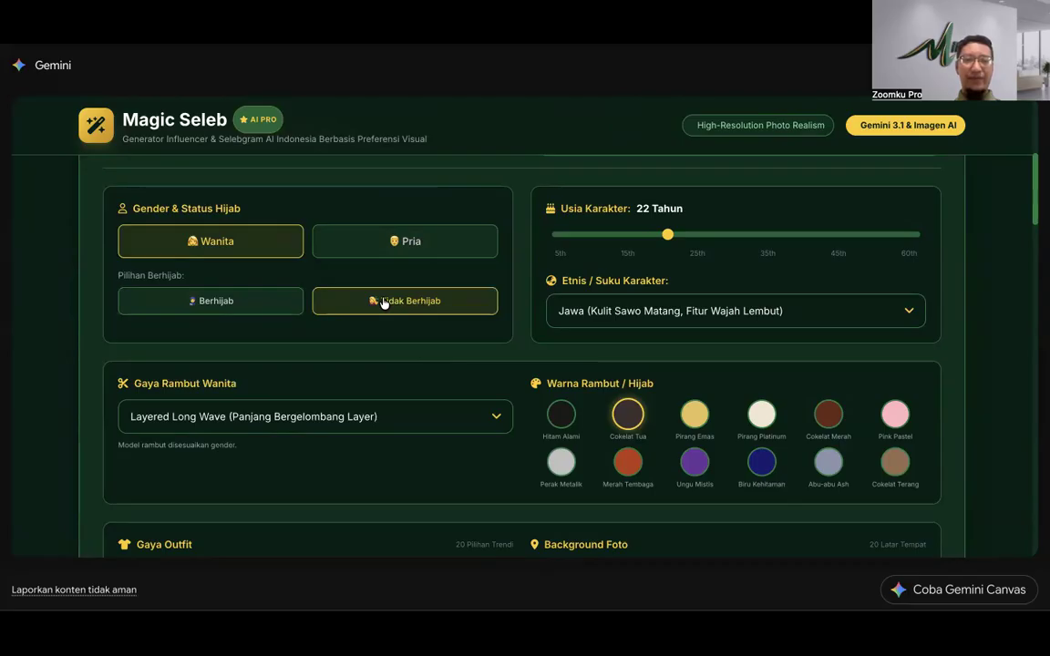
pyautogui.click(282, 417)
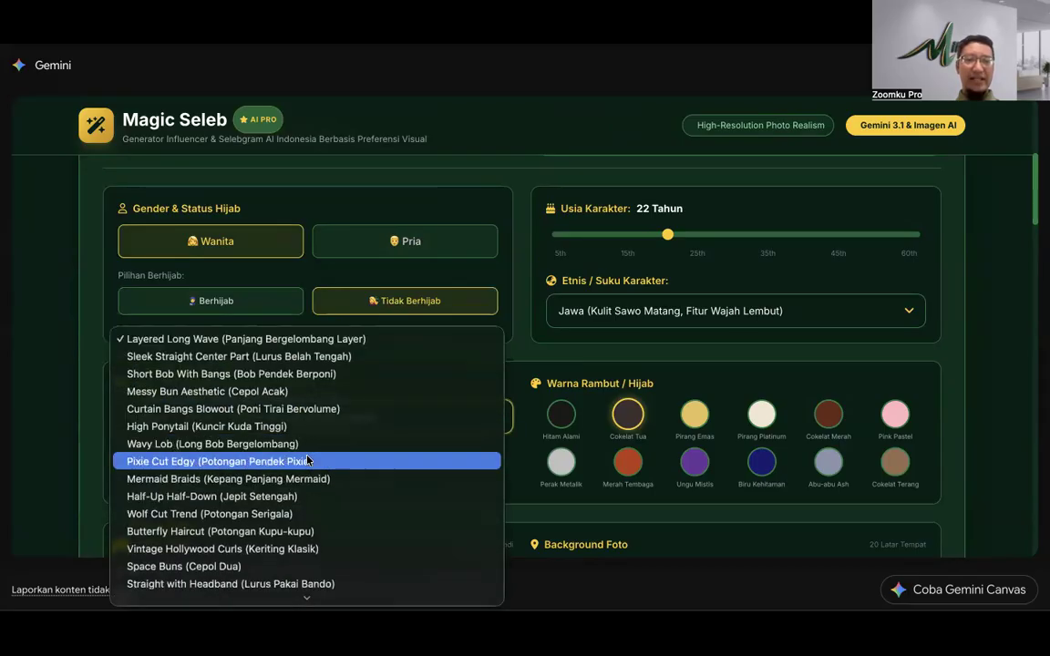
pyautogui.scroll(-3, 307, 461)
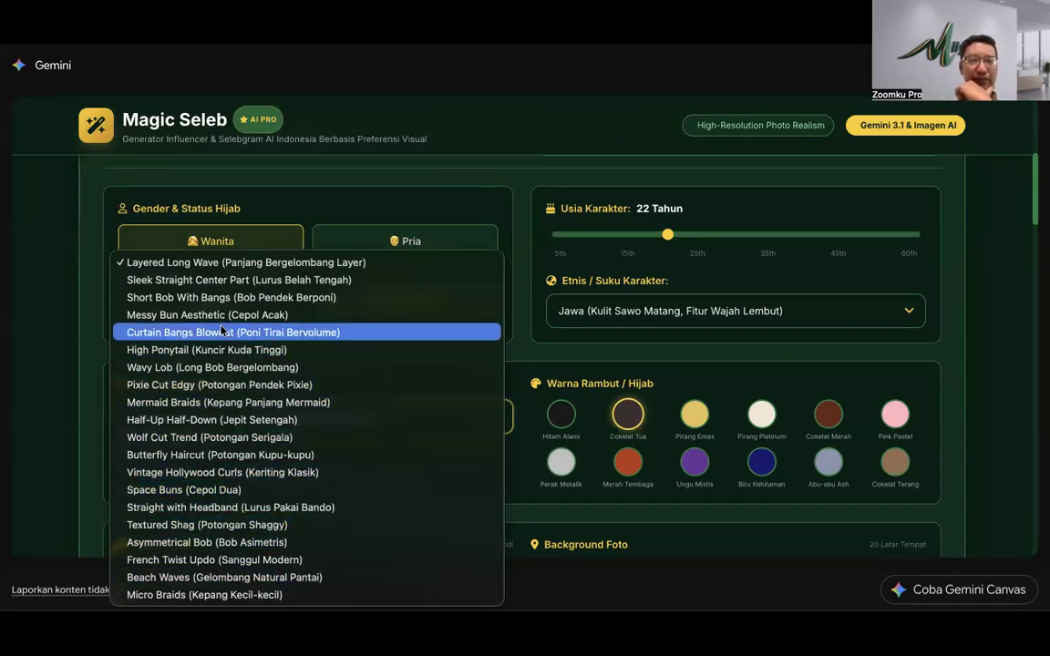
pyautogui.click(99, 379)
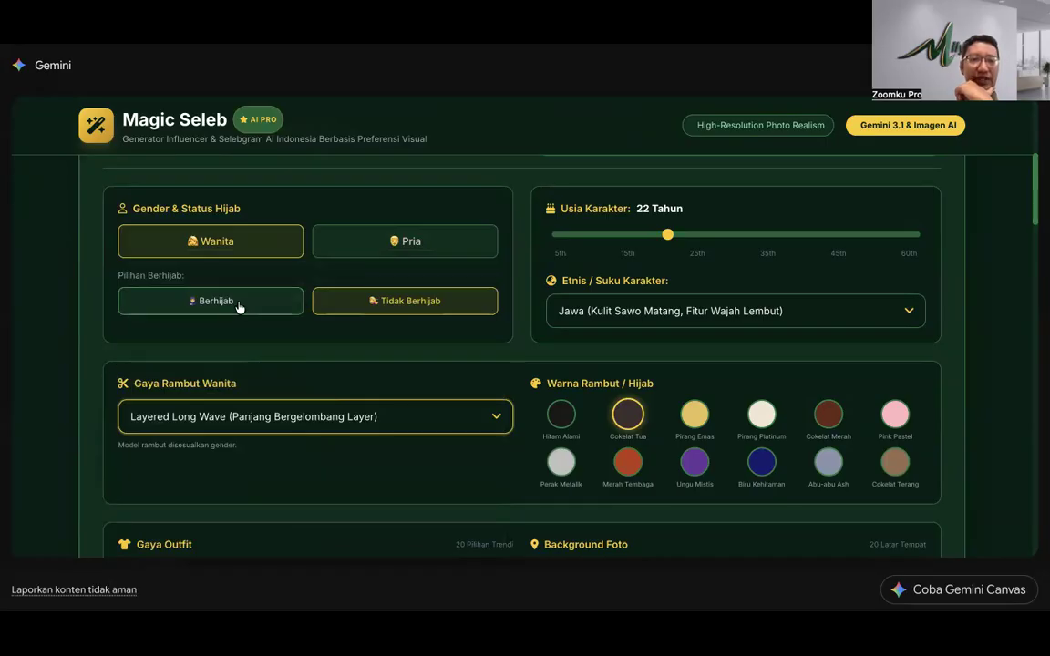
pyautogui.click(206, 299)
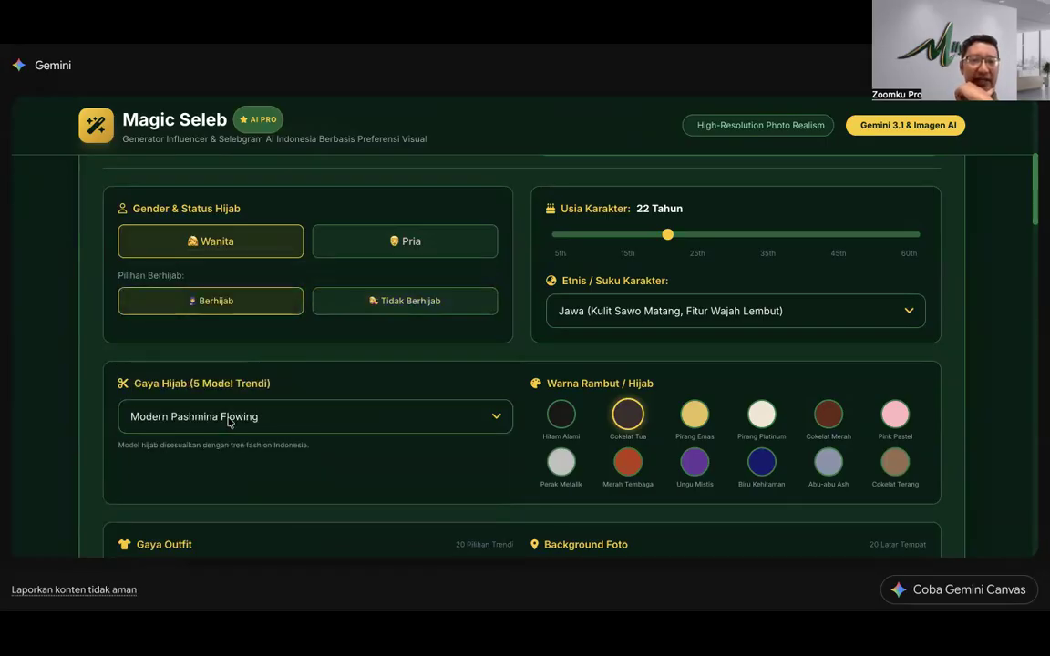
pyautogui.click(229, 420)
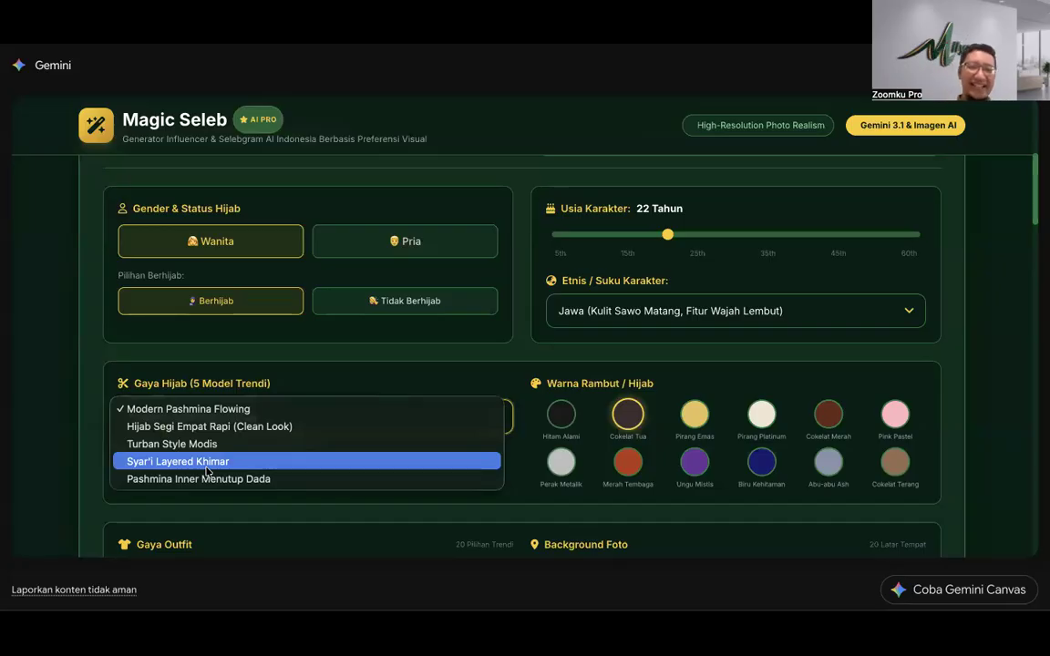
pyautogui.press('Up')
pyautogui.press('Up')
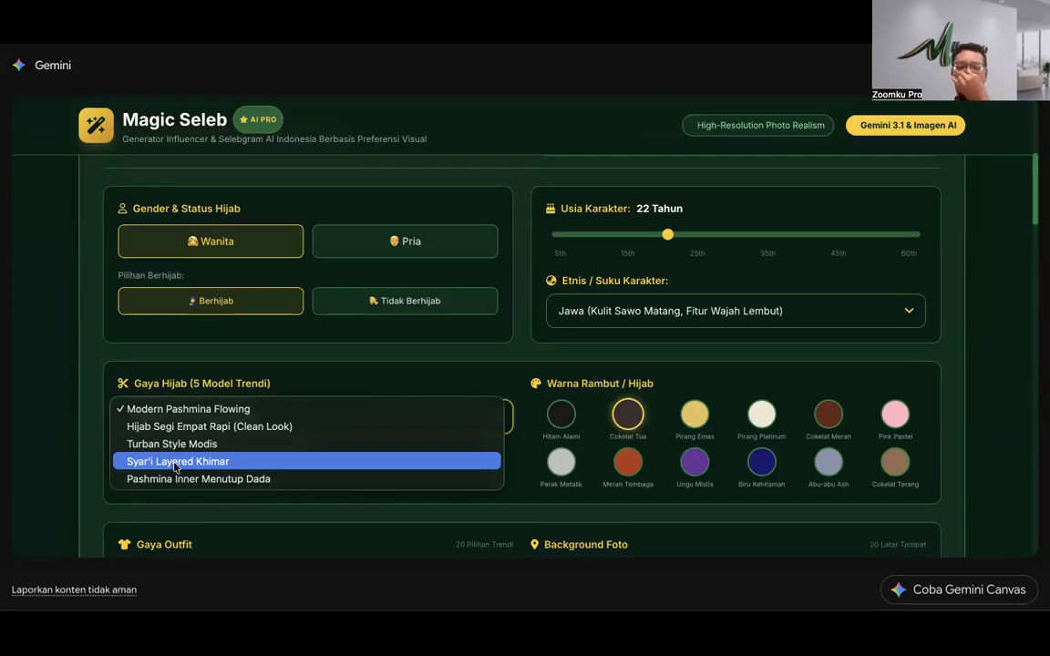
pyautogui.click(291, 371)
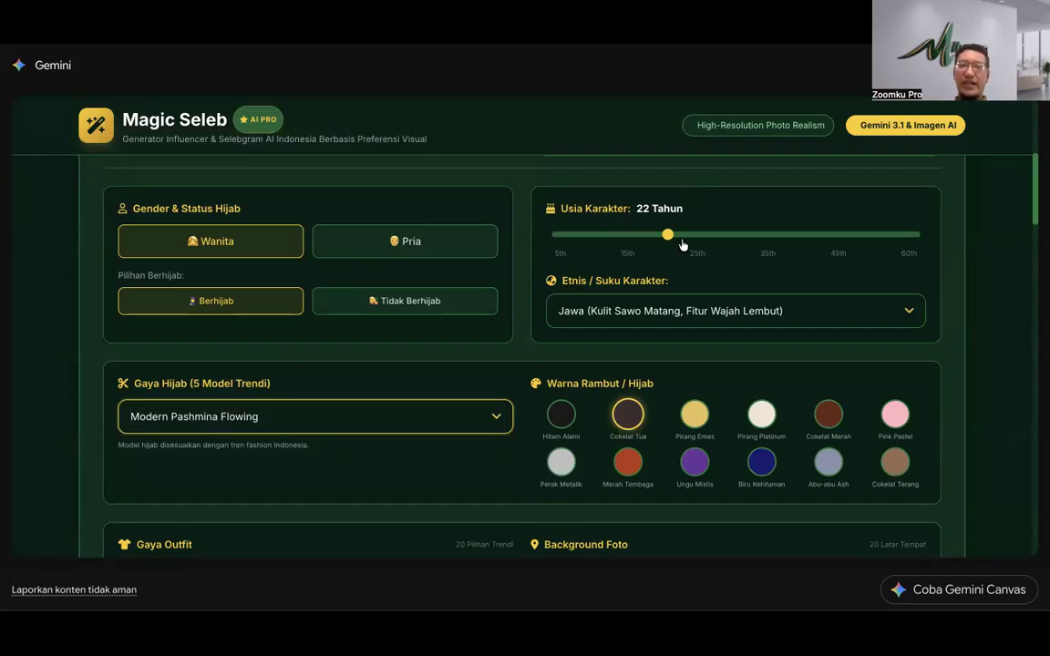
# Step: Drag the Usia Karakter slider to its maximum so the age reads 60 Tahun
pyautogui.moveTo(668, 236); pyautogui.dragTo(559, 244)
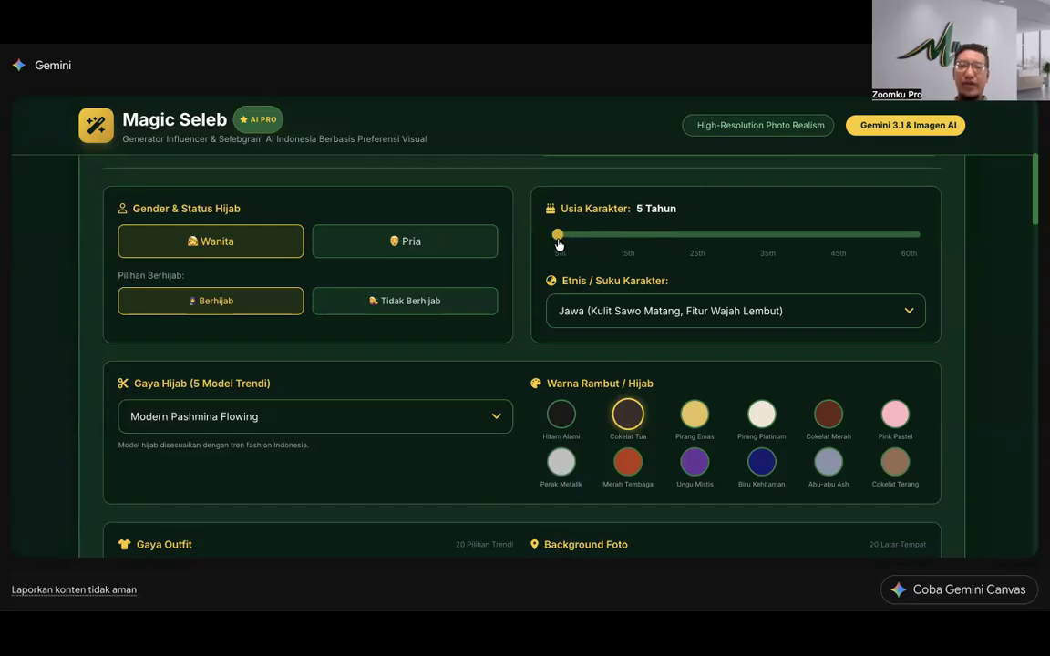
pyautogui.moveTo(714, 248)
pyautogui.mouseDown()
pyautogui.moveTo(927, 244)
pyautogui.moveTo(471, 258)
pyautogui.moveTo(1035, 274)
pyautogui.moveTo(574, 255)
pyautogui.moveTo(920, 258)
pyautogui.moveTo(668, 254)
pyautogui.moveTo(857, 247)
pyautogui.moveTo(734, 255)
pyautogui.mouseUp()
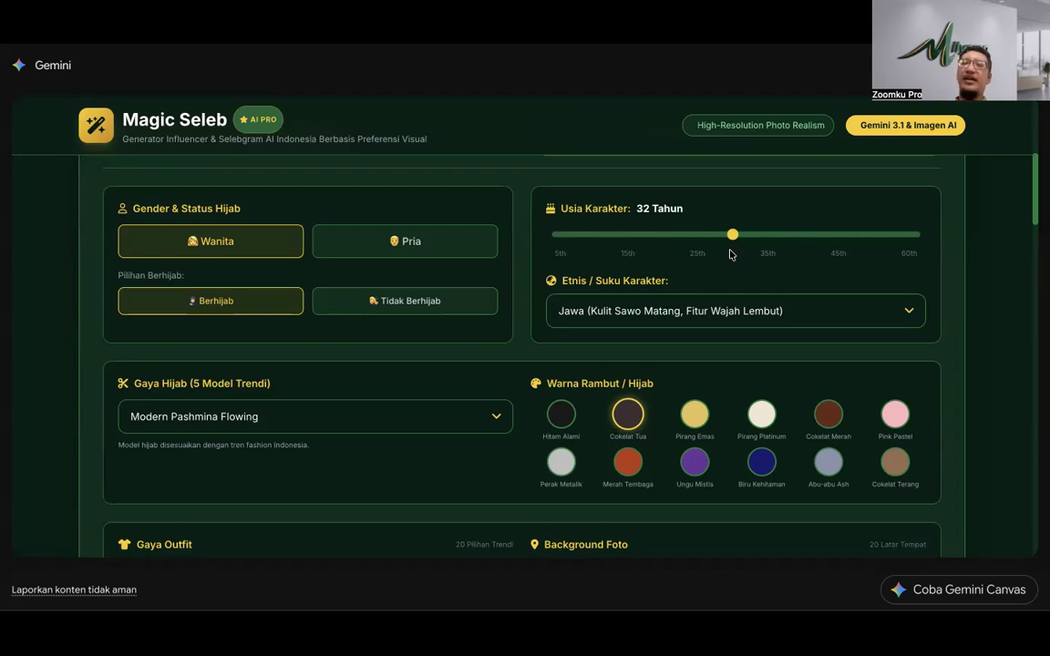
pyautogui.moveTo(733, 235); pyautogui.dragTo(637, 240)
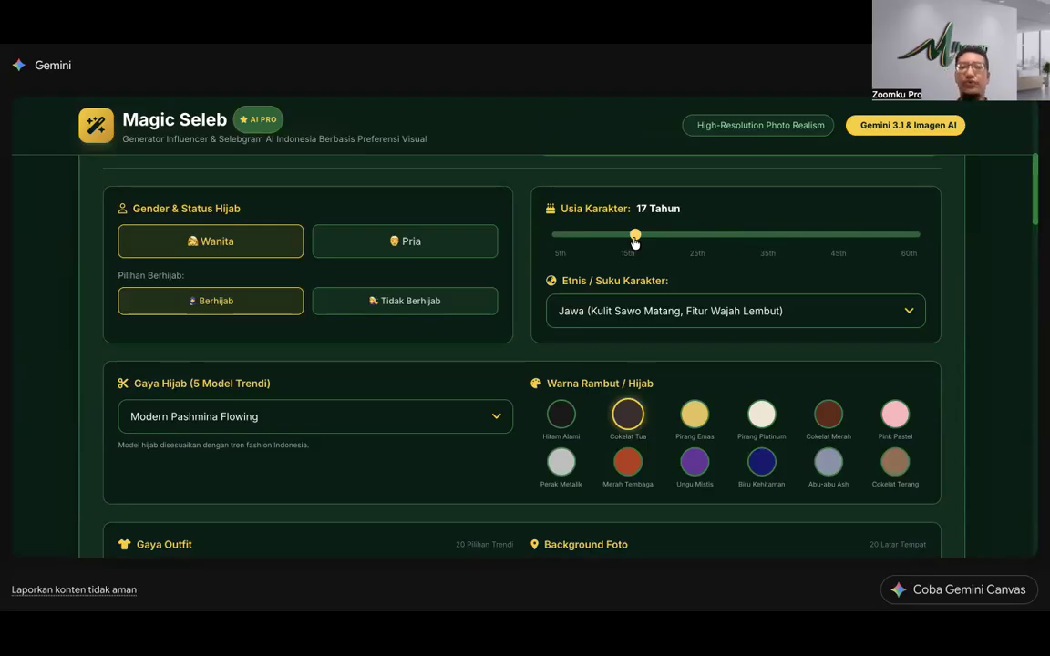
pyautogui.scroll(-1, 631, 219)
pyautogui.scroll(2, 631, 219)
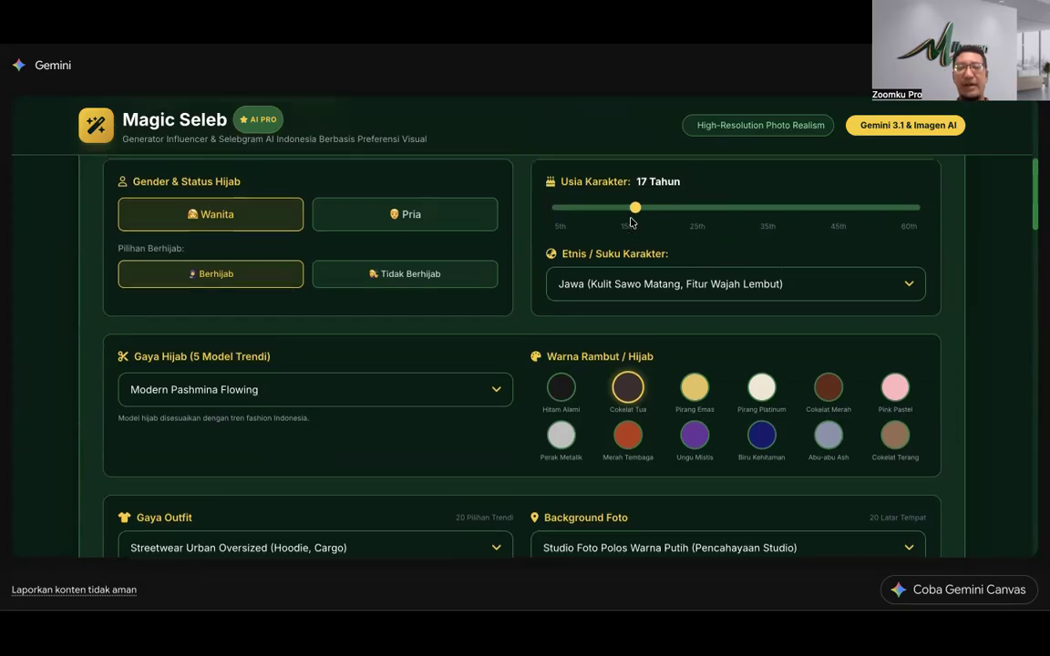
pyautogui.moveTo(636, 291); pyautogui.dragTo(685, 292)
pyautogui.moveTo(667, 291); pyautogui.dragTo(799, 293)
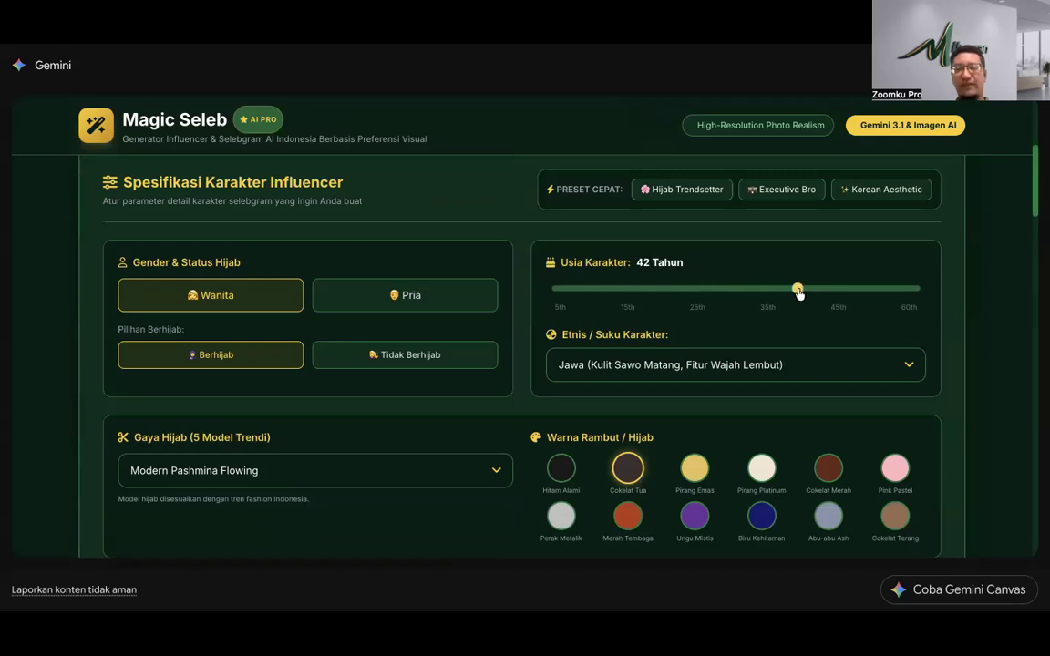
pyautogui.moveTo(844, 300); pyautogui.dragTo(1038, 311)
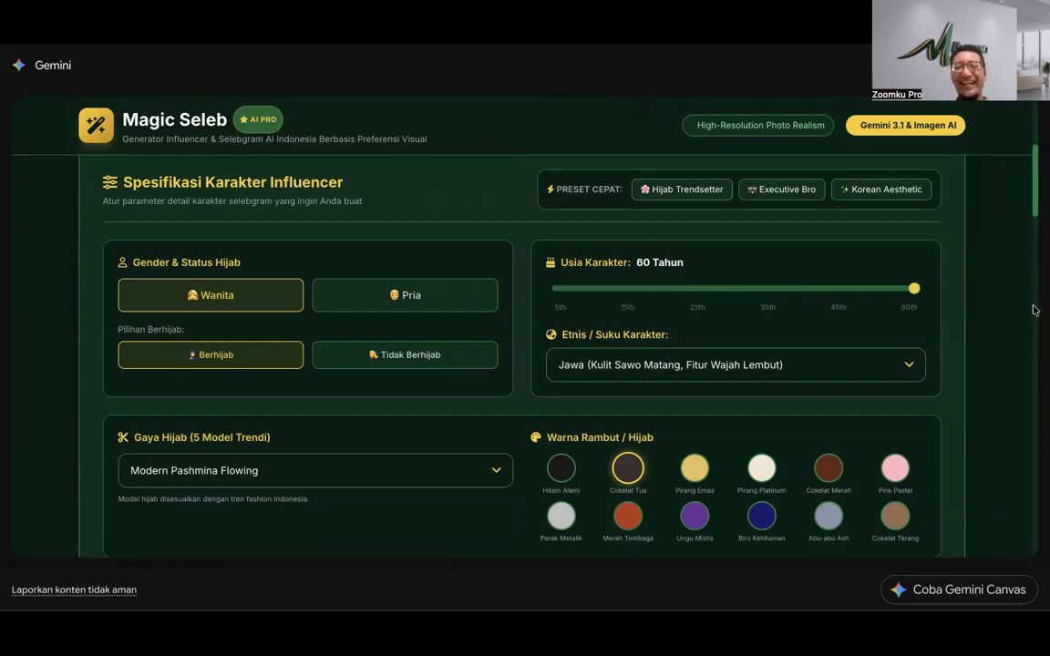
pyautogui.click(582, 366)
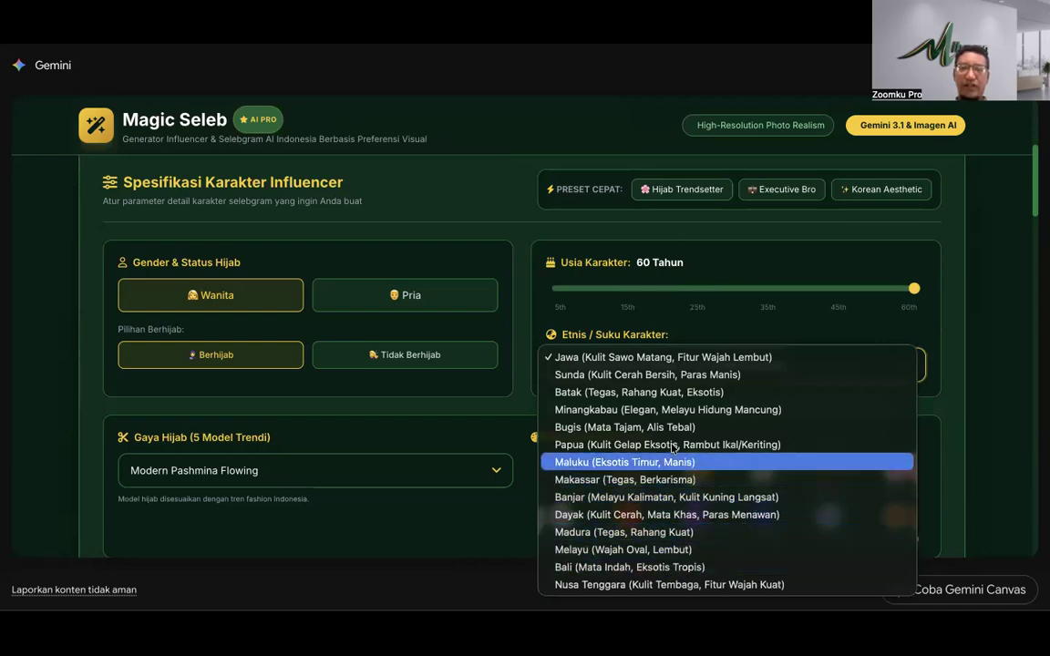
# Step: Change the ethnicity from Jawa to Sunda (Kulit Cerah Bersih, Paras Manis)
pyautogui.click(673, 380)
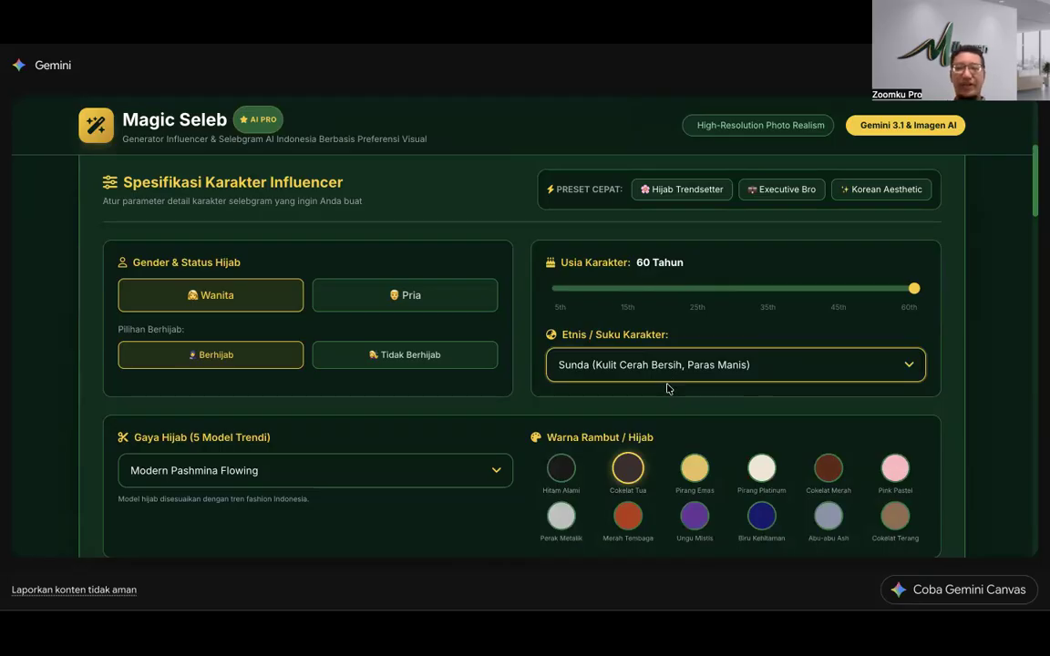
pyautogui.scroll(-3, 671, 383)
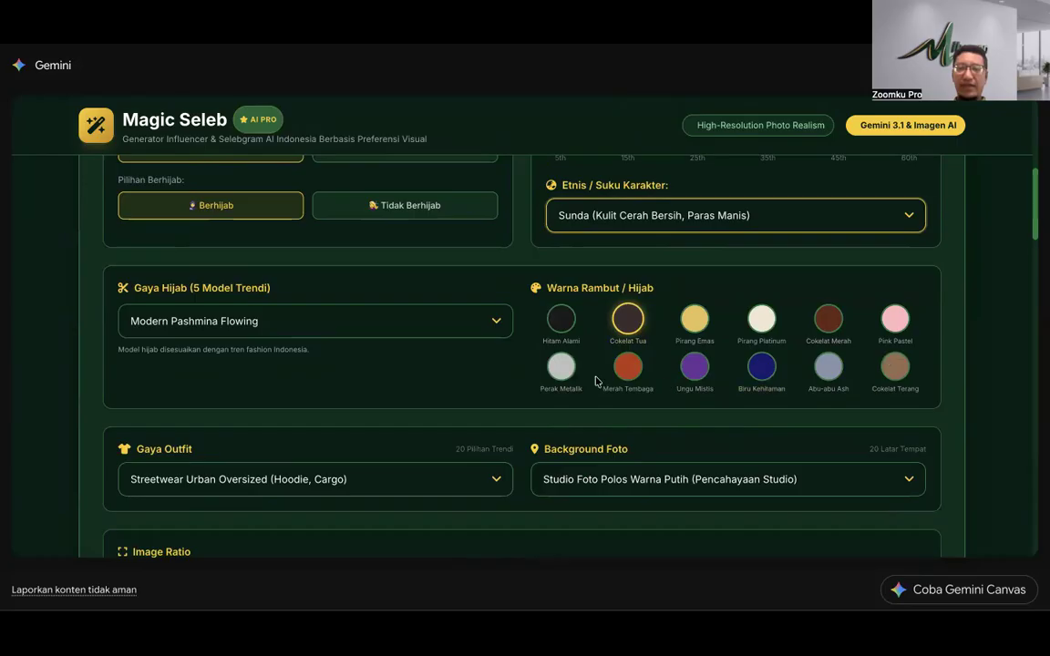
# Step: Try hair colours Hitam Alami, Cokelat Tua, Cokelat Terang, Pirang Emas, Pirang Platinum and Perak Metalik
pyautogui.click(561, 319)
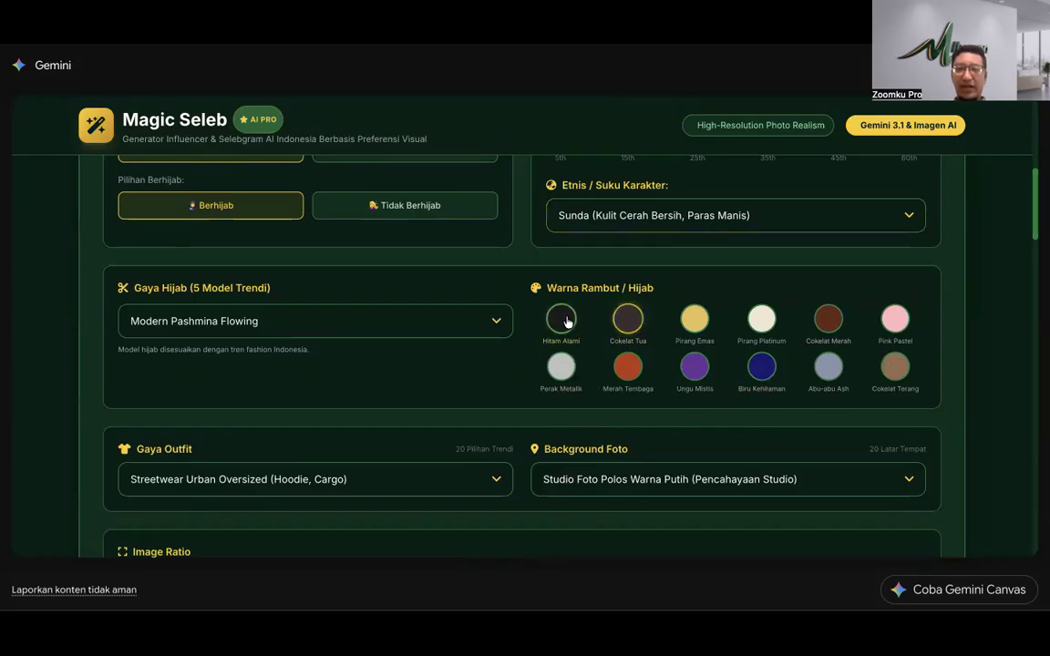
pyautogui.click(635, 320)
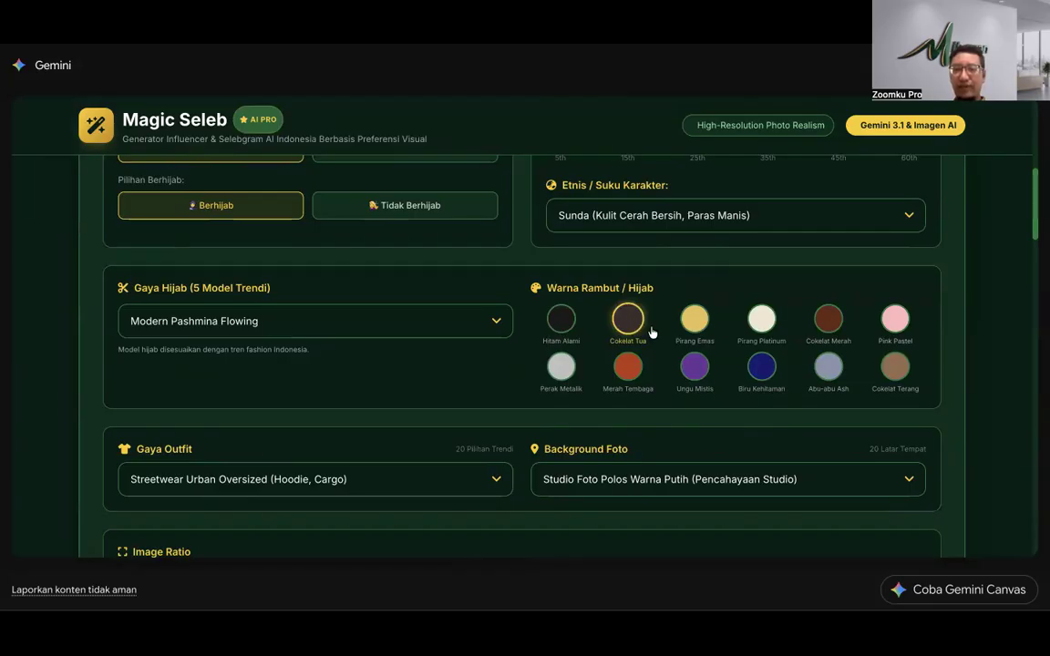
pyautogui.click(887, 370)
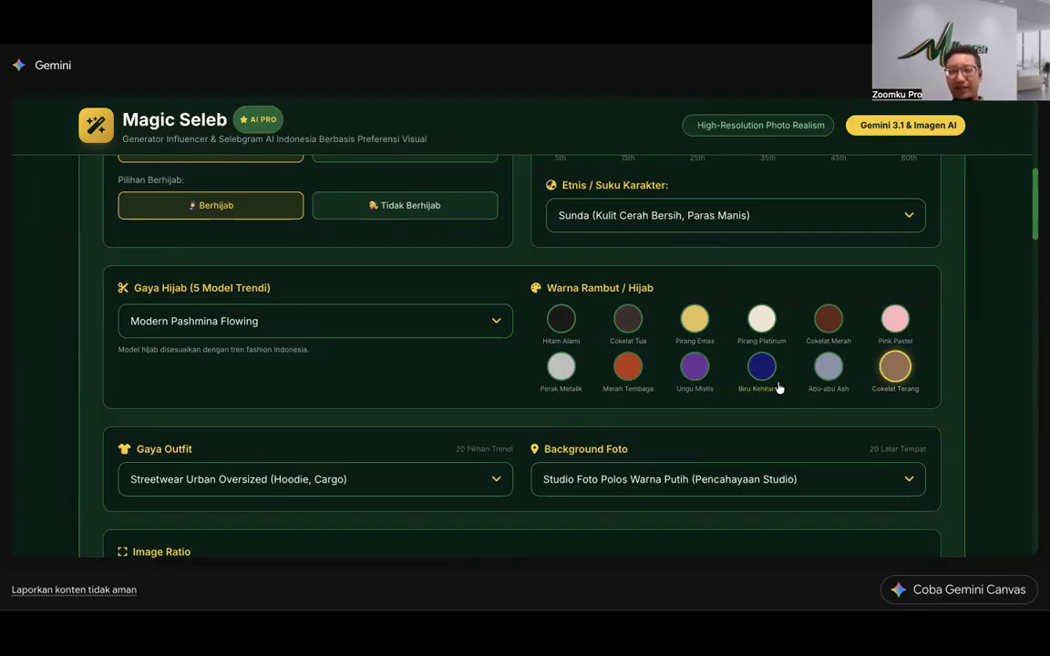
pyautogui.click(694, 324)
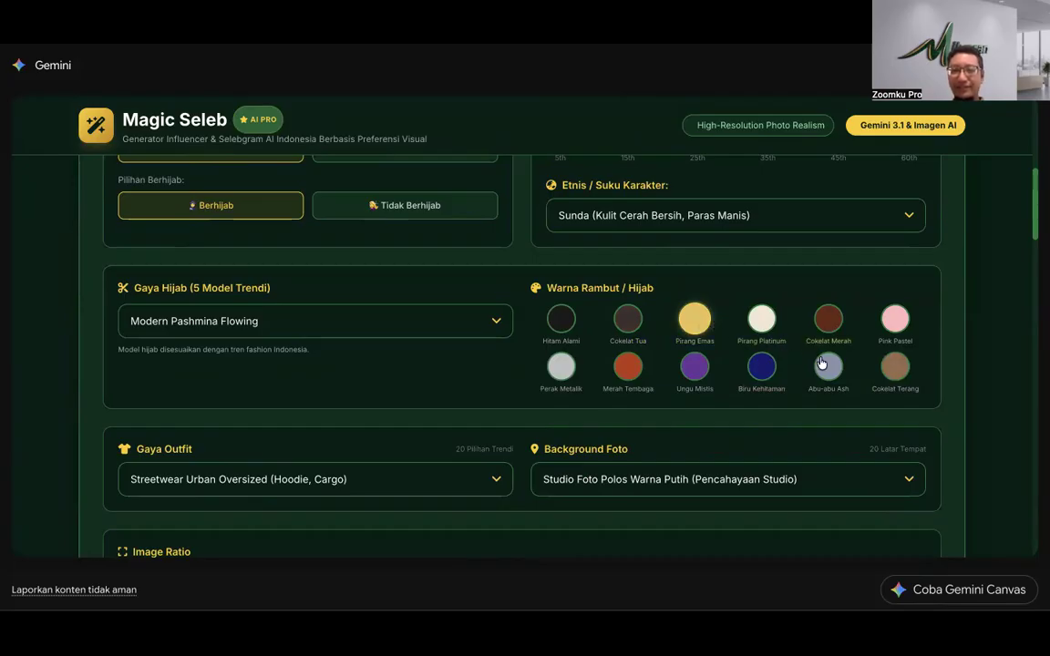
pyautogui.click(762, 319)
pyautogui.click(561, 366)
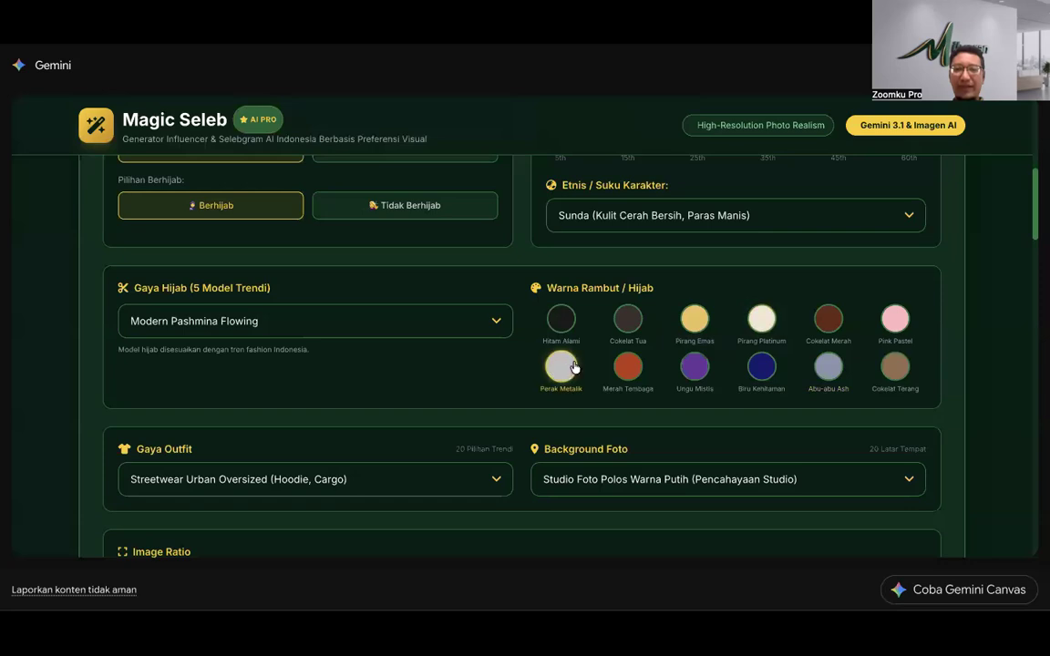
pyautogui.click(754, 321)
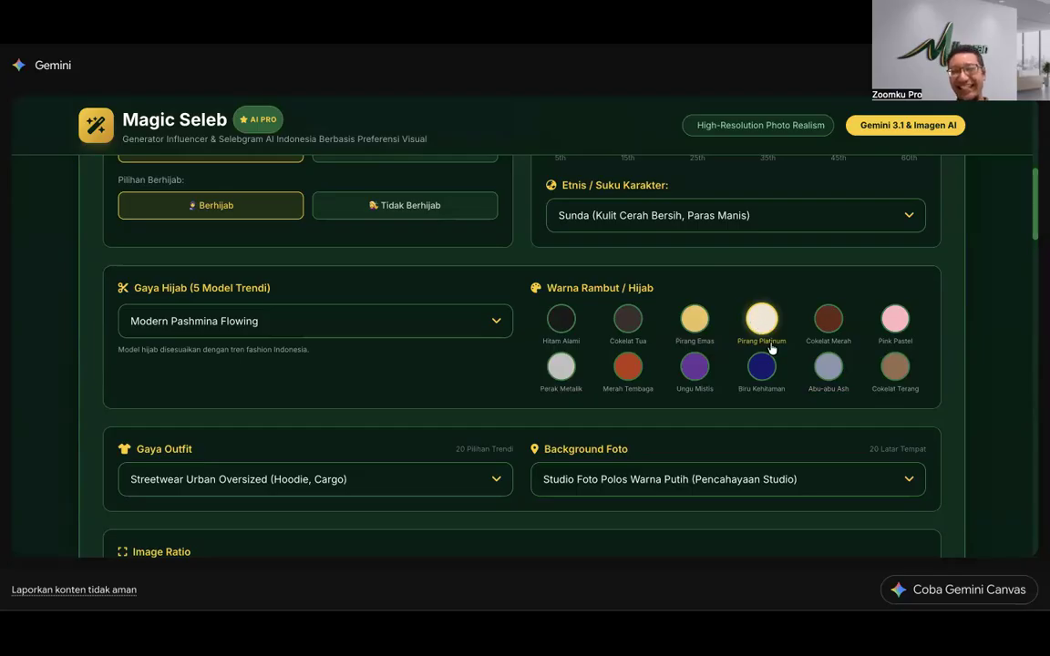
pyautogui.click(824, 318)
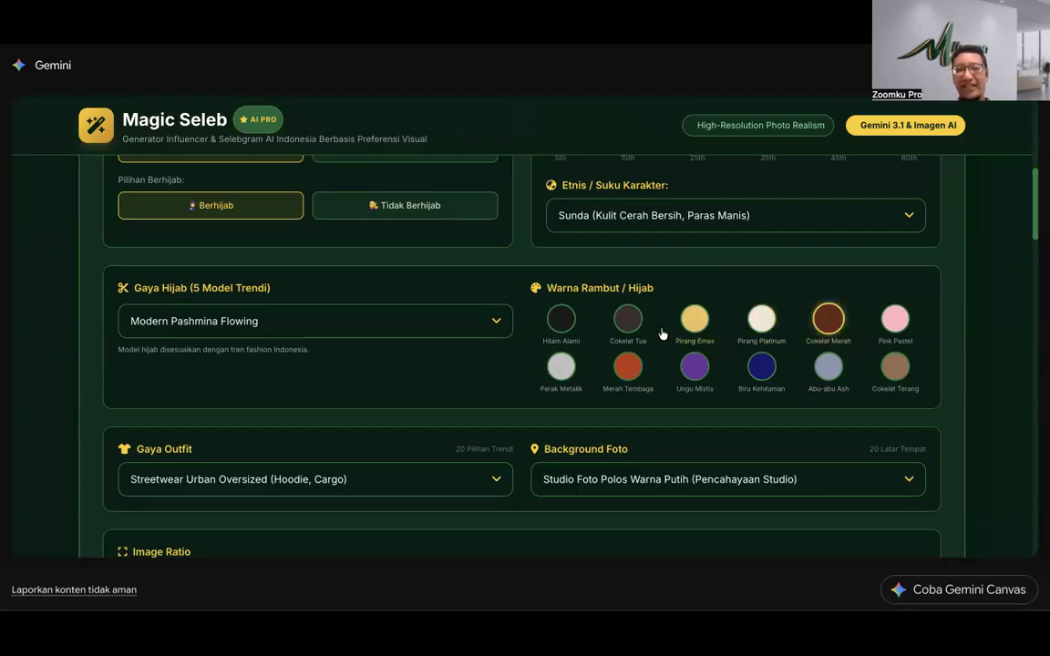
pyautogui.click(623, 326)
pyautogui.click(836, 320)
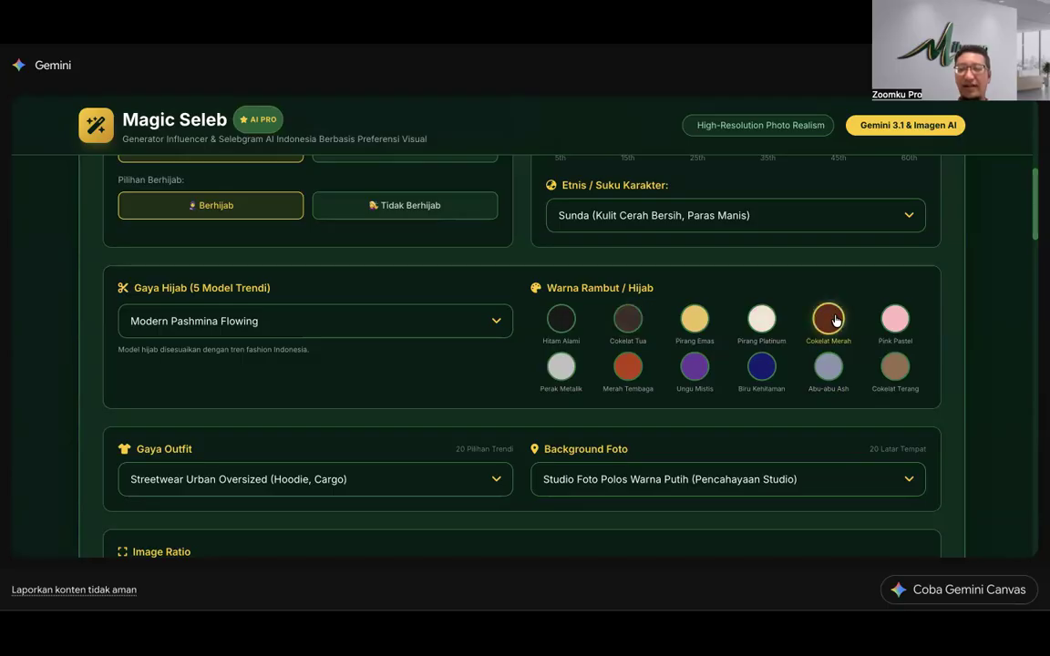
# Step: Settle on Cokelat Merah hair colour and switch the woman to Tidak Berhijab
pyautogui.click(894, 365)
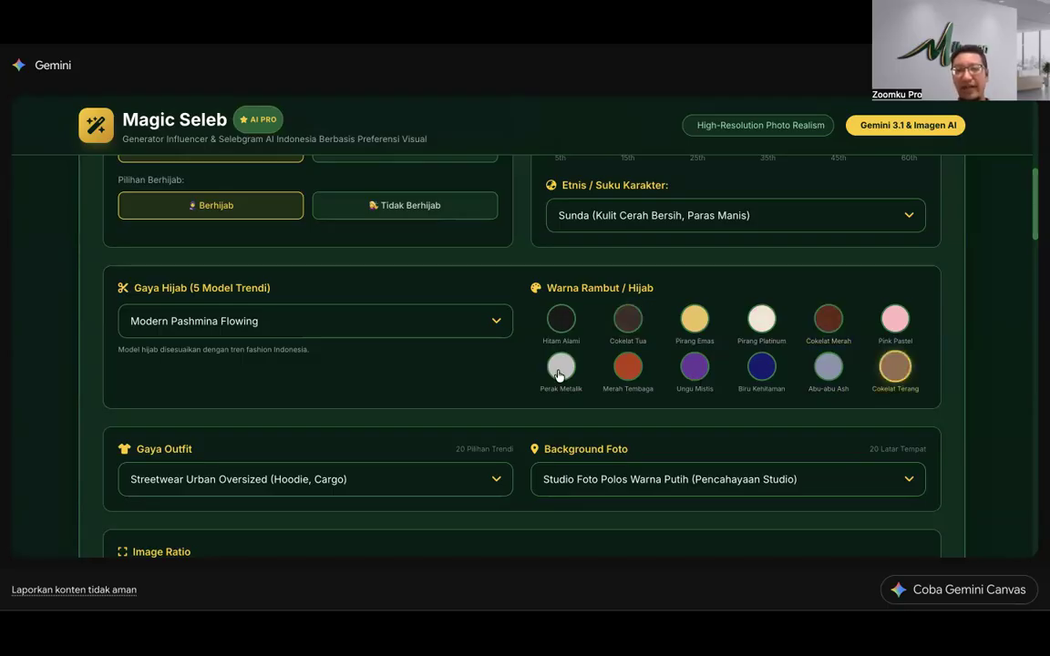
pyautogui.click(627, 366)
pyautogui.click(823, 316)
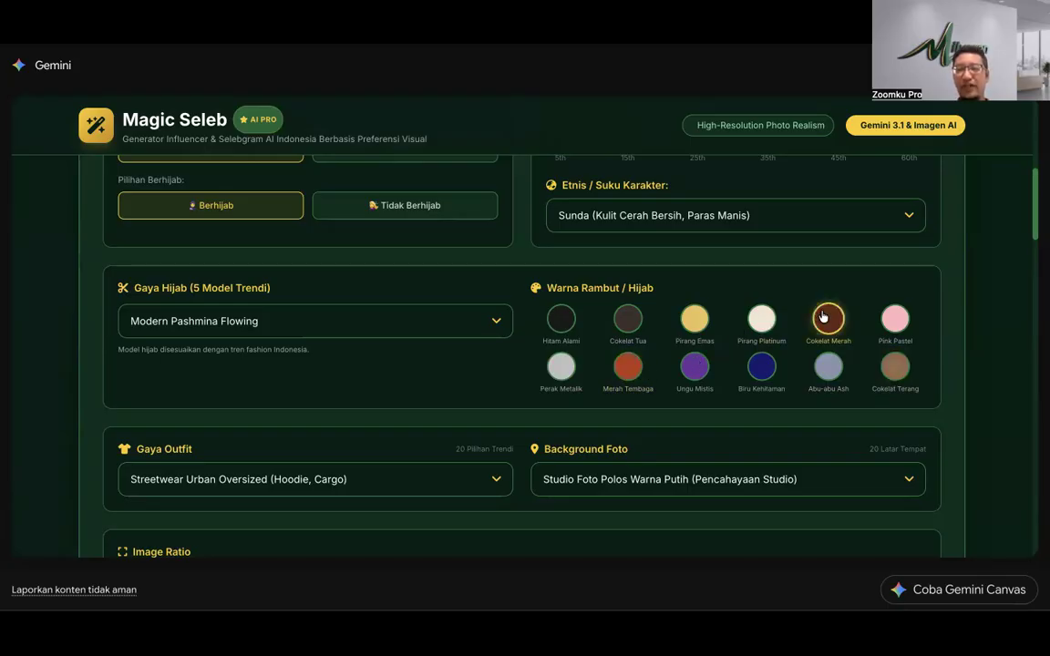
pyautogui.click(624, 367)
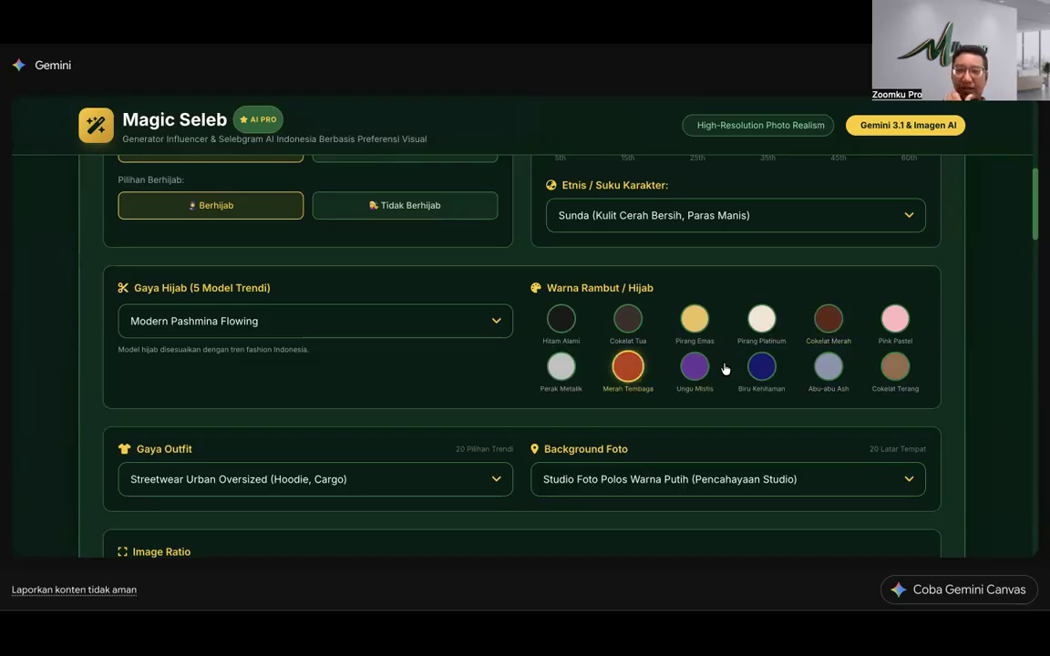
pyautogui.click(762, 368)
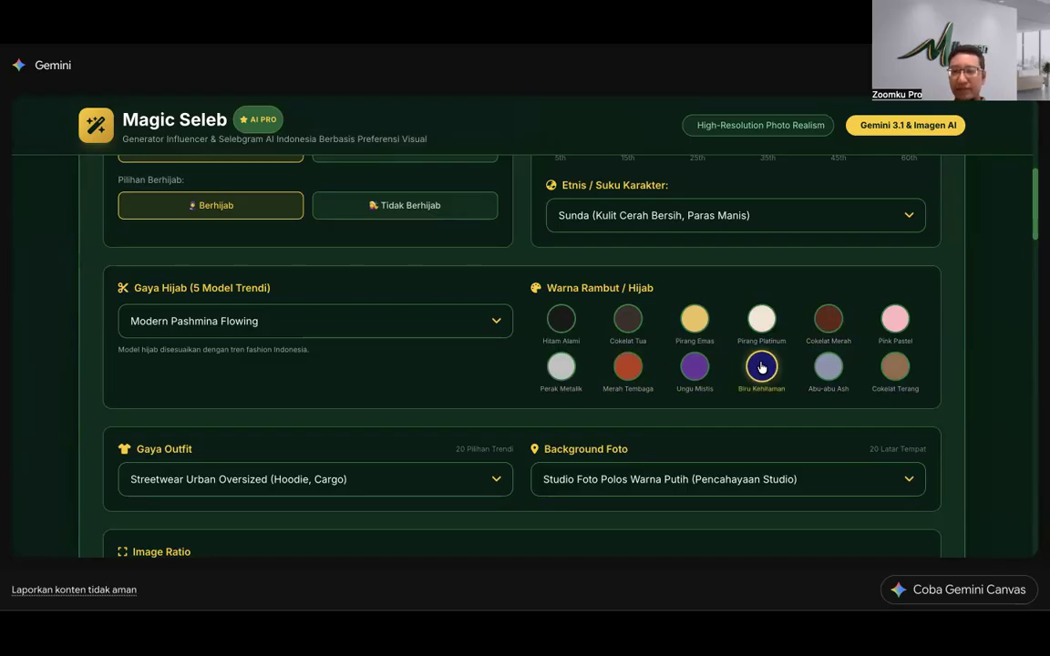
pyautogui.click(894, 321)
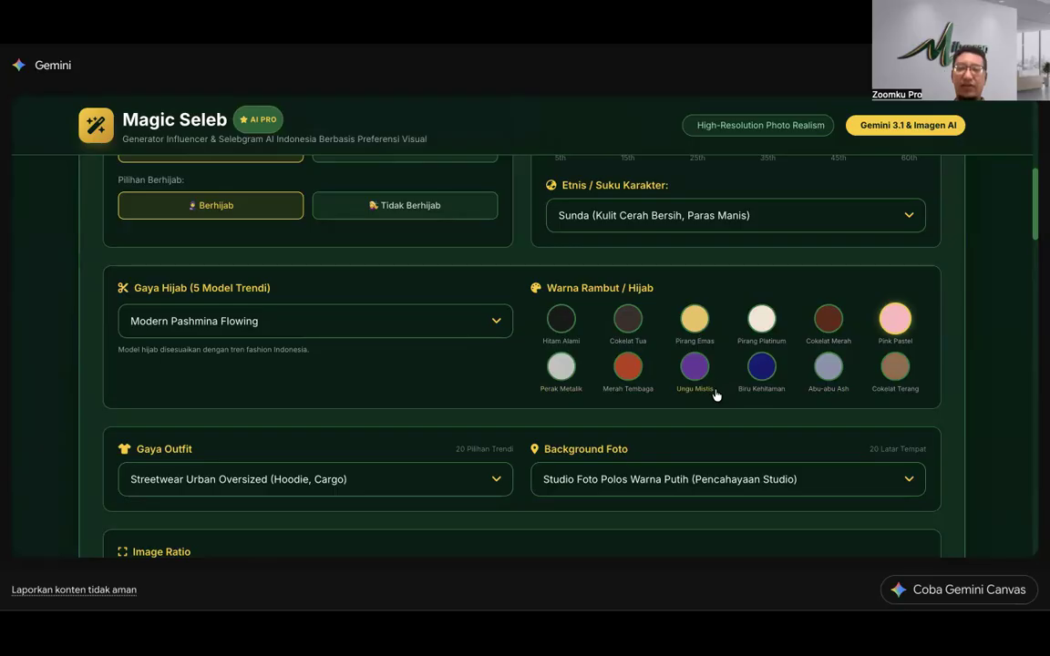
pyautogui.click(828, 316)
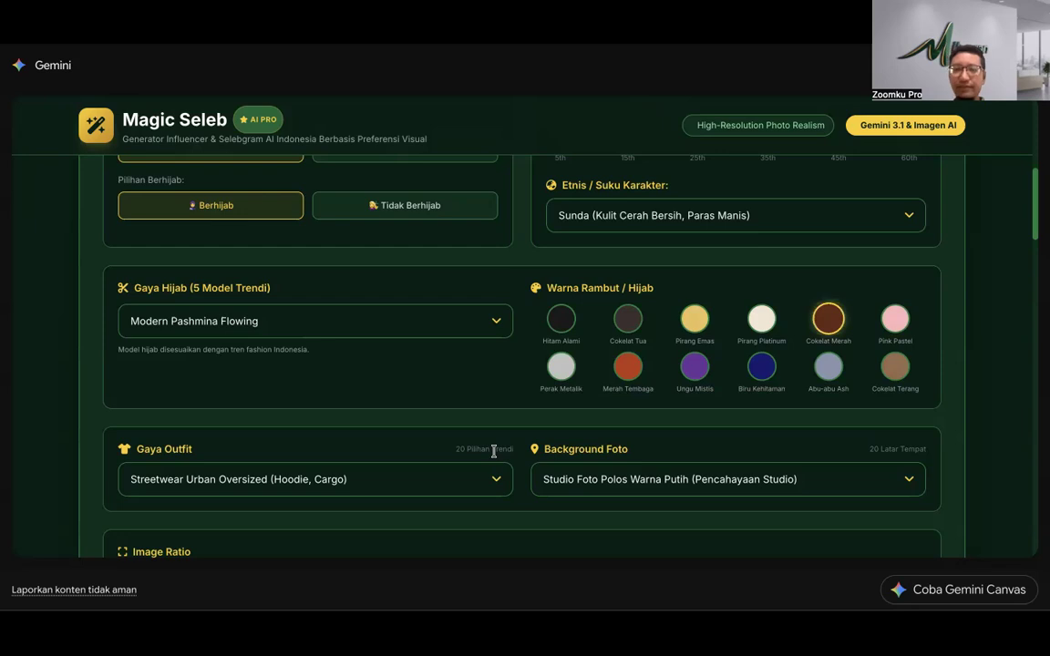
pyautogui.scroll(3, 512, 256)
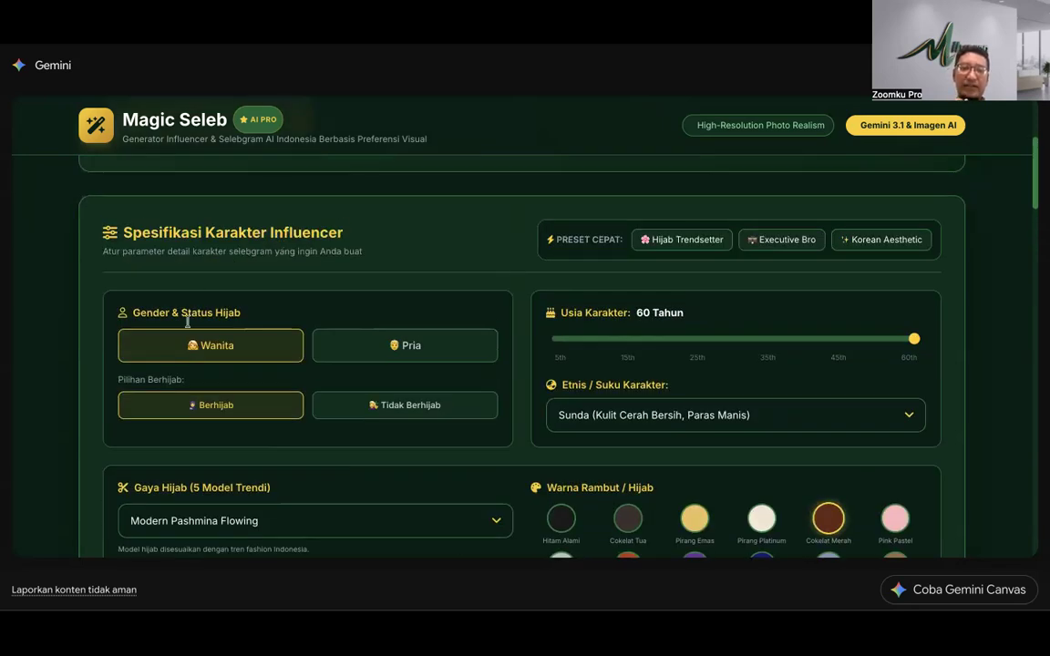
pyautogui.click(407, 406)
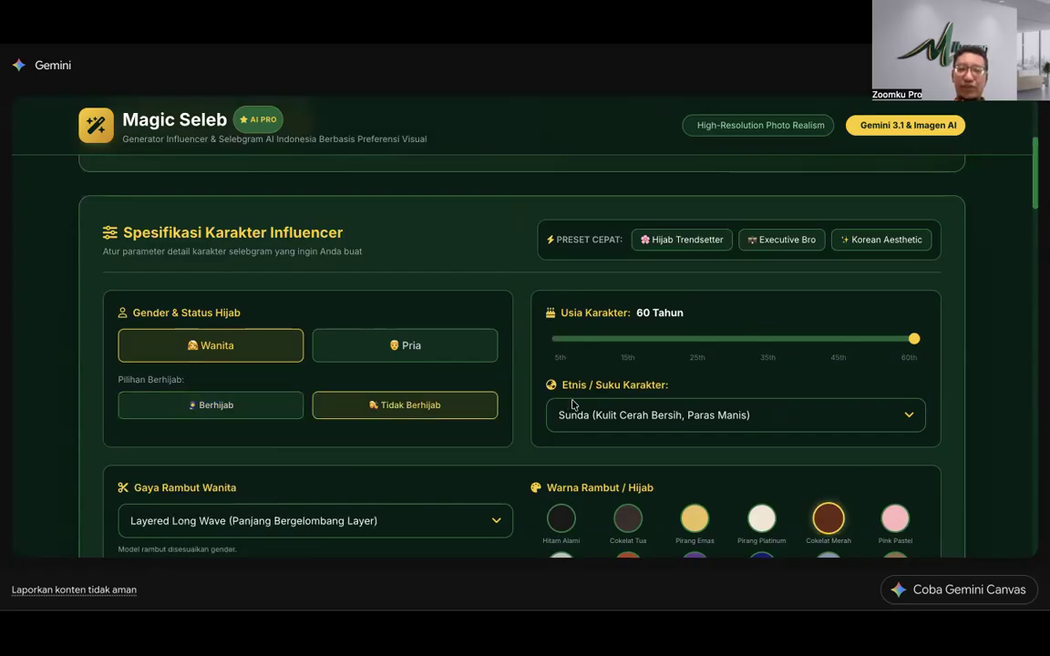
# Step: Lower the age to 17 Tahun and choose the Butterfly Haircut (Potongan Kupu-kupu) hair style
pyautogui.moveTo(915, 341); pyautogui.dragTo(634, 353)
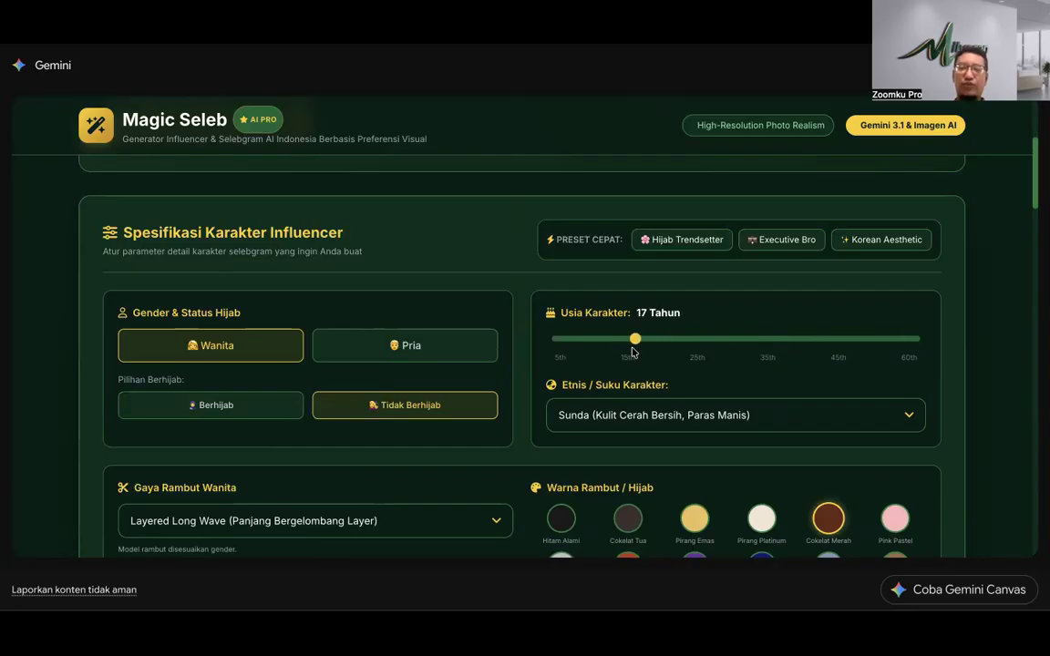
pyautogui.scroll(-3, 631, 369)
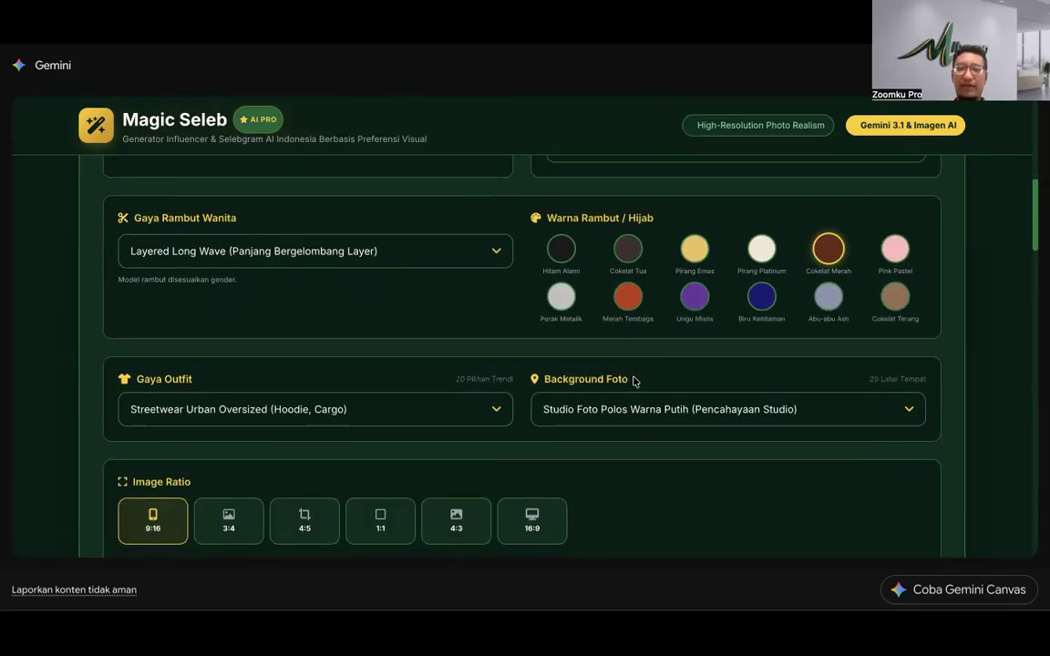
pyautogui.click(422, 249)
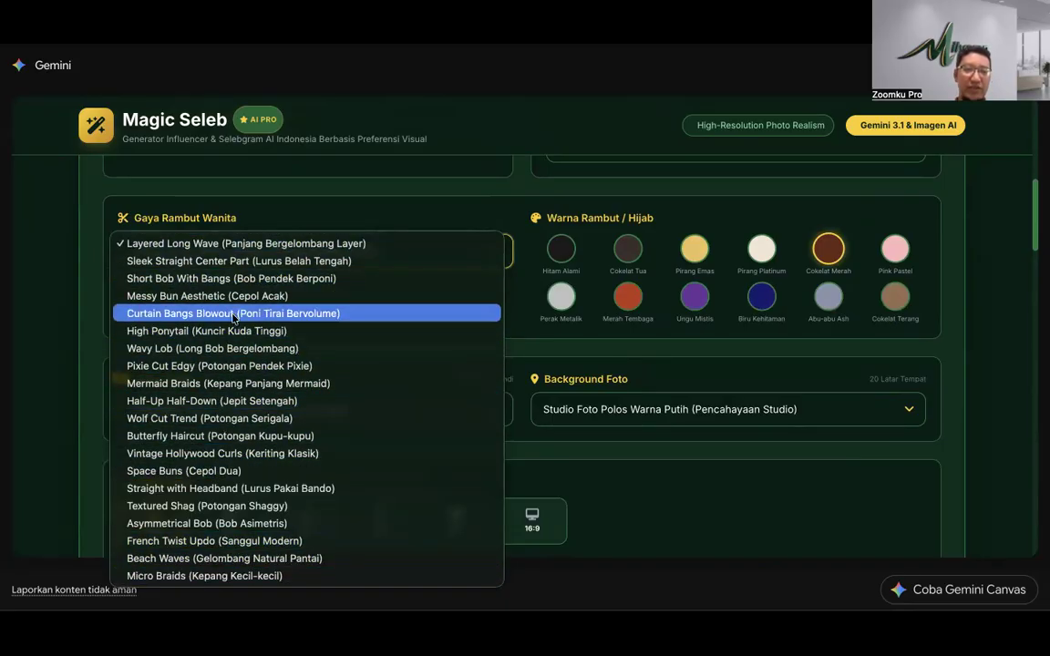
pyautogui.click(244, 261)
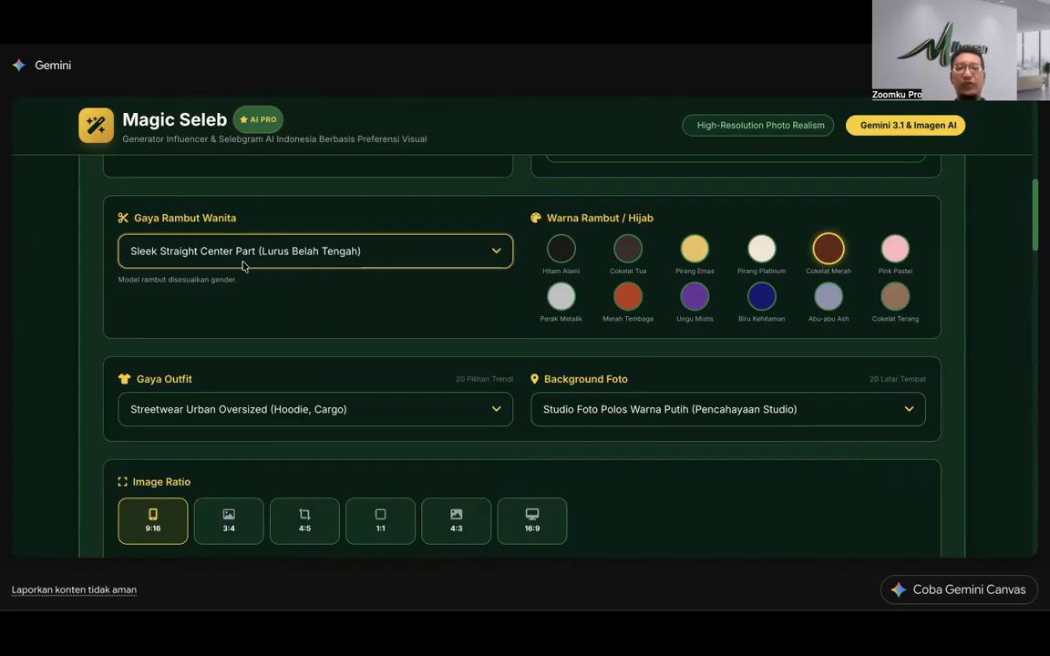
pyautogui.click(243, 264)
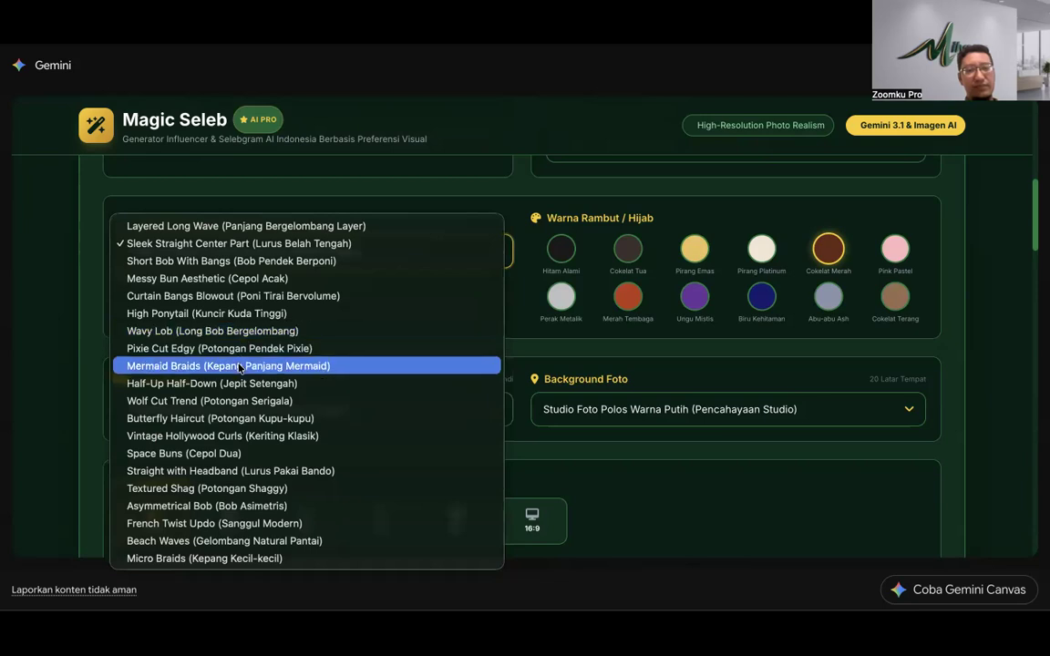
pyautogui.click(243, 418)
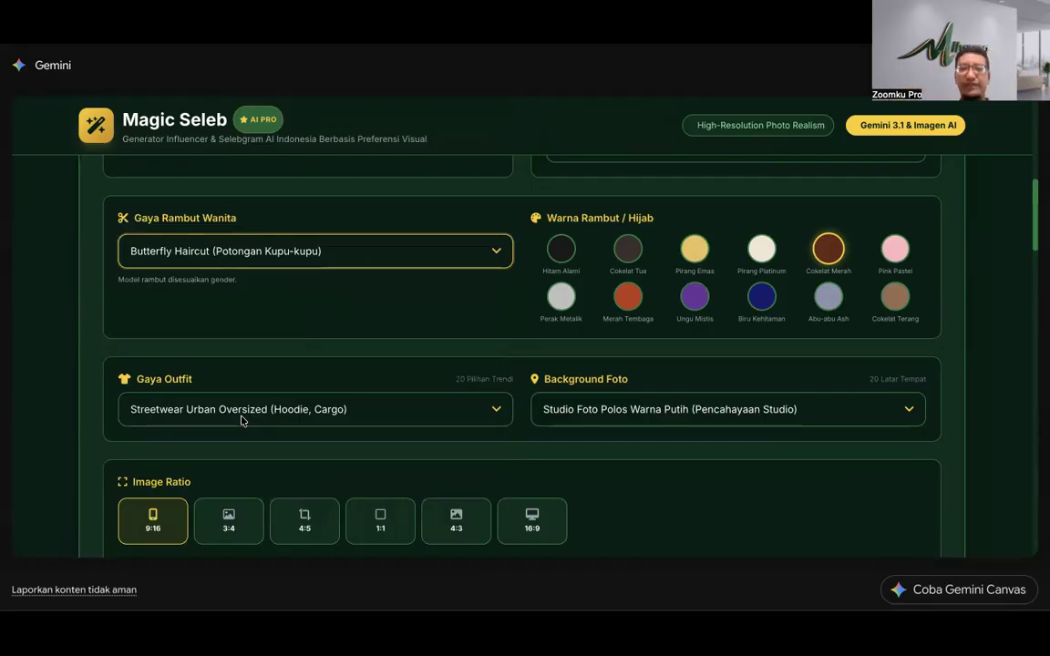
pyautogui.scroll(-2, 278, 453)
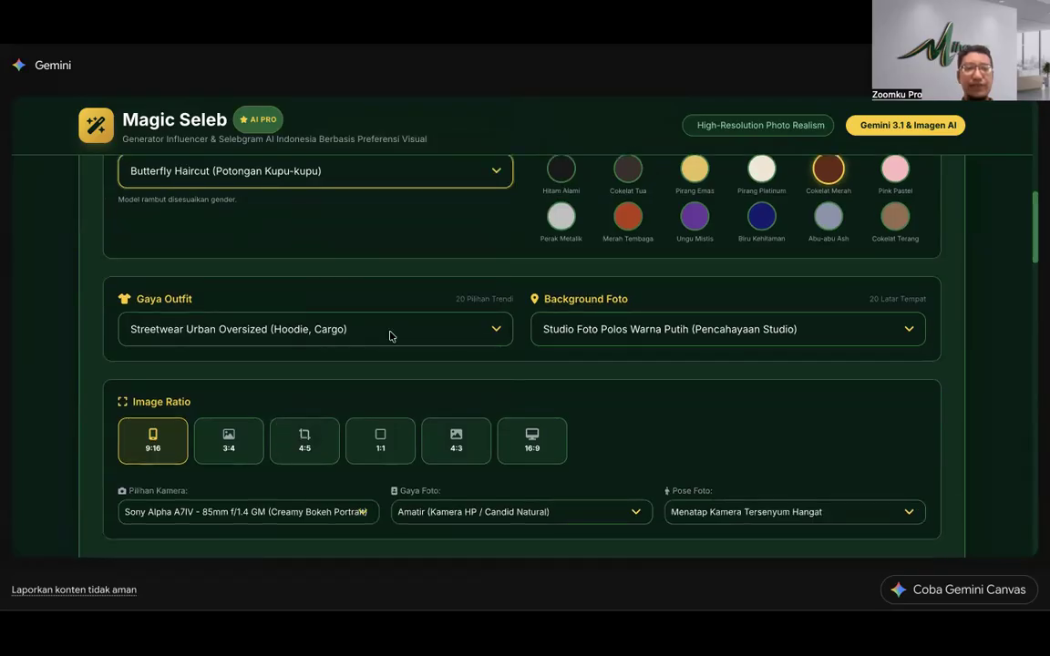
# Step: Replace the streetwear hoodie-and-cargo outfit with Office Chic (Blazer, Celana Bahan)
pyautogui.click(389, 336)
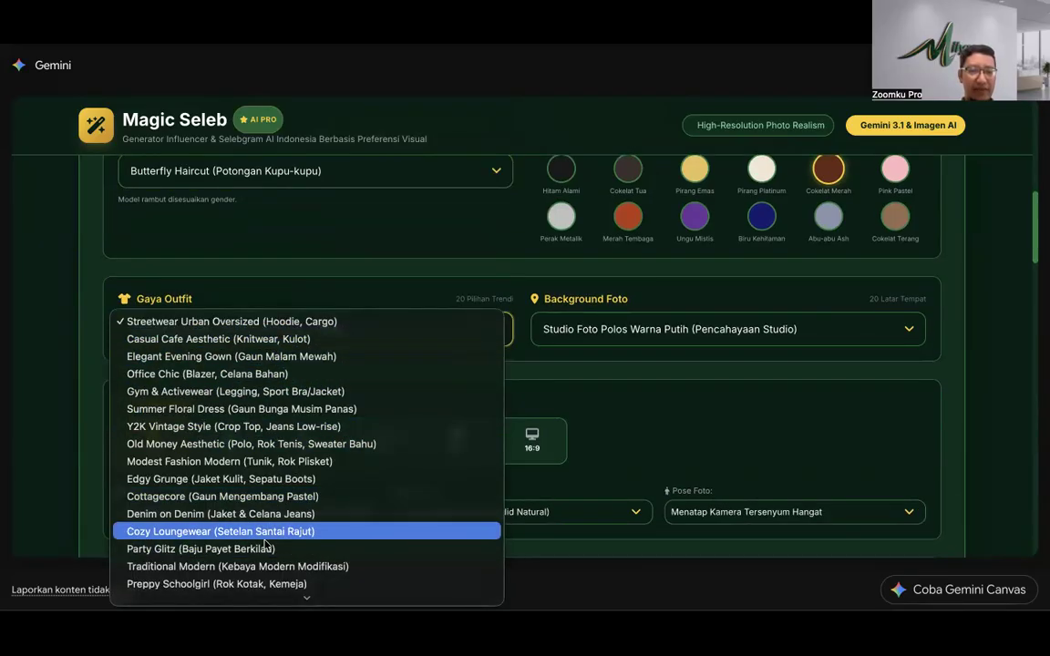
pyautogui.scroll(-2, 260, 566)
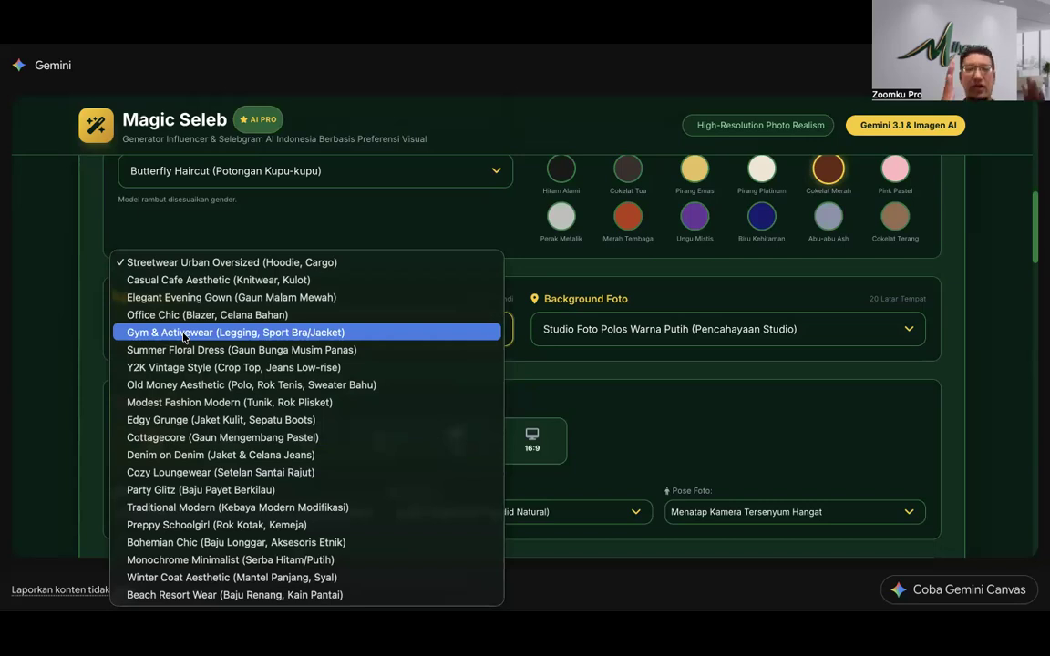
pyautogui.click(262, 236)
pyautogui.click(270, 329)
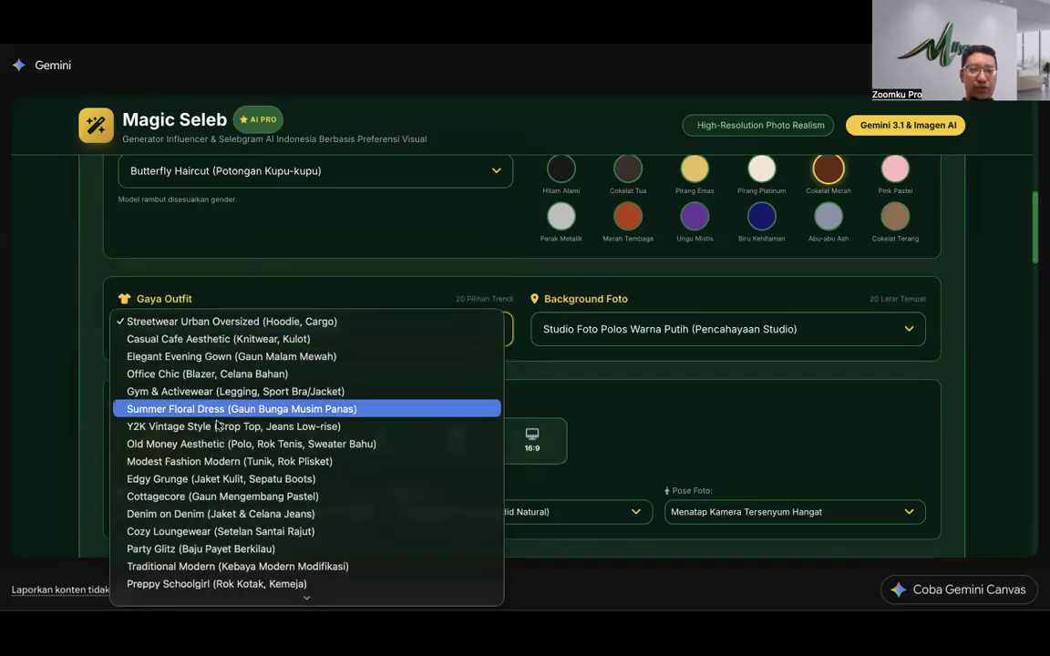
pyautogui.click(189, 377)
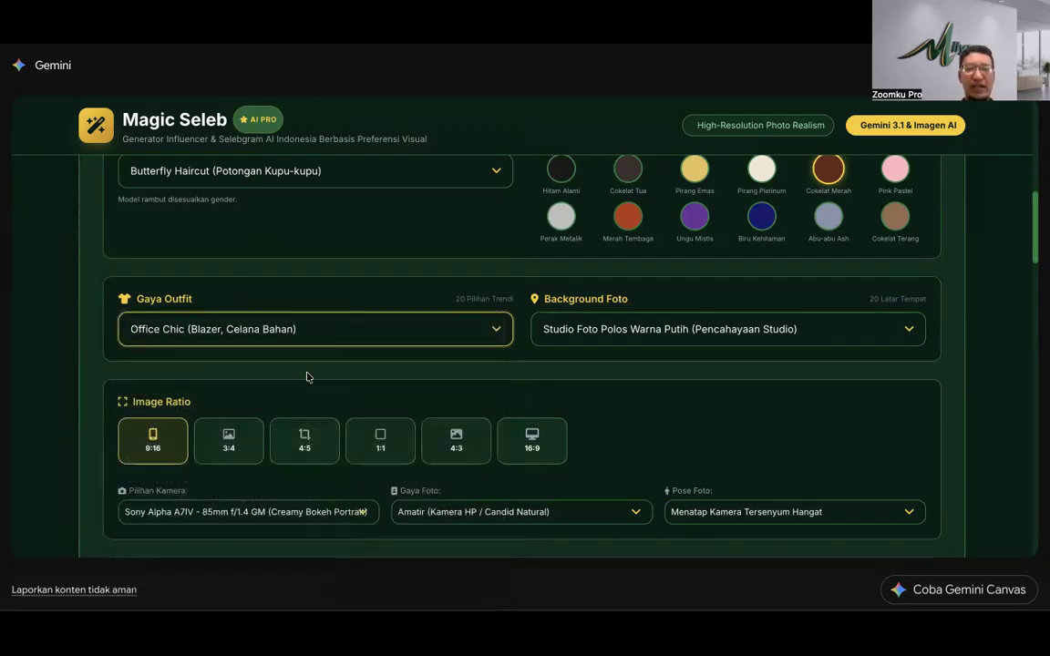
pyautogui.click(690, 330)
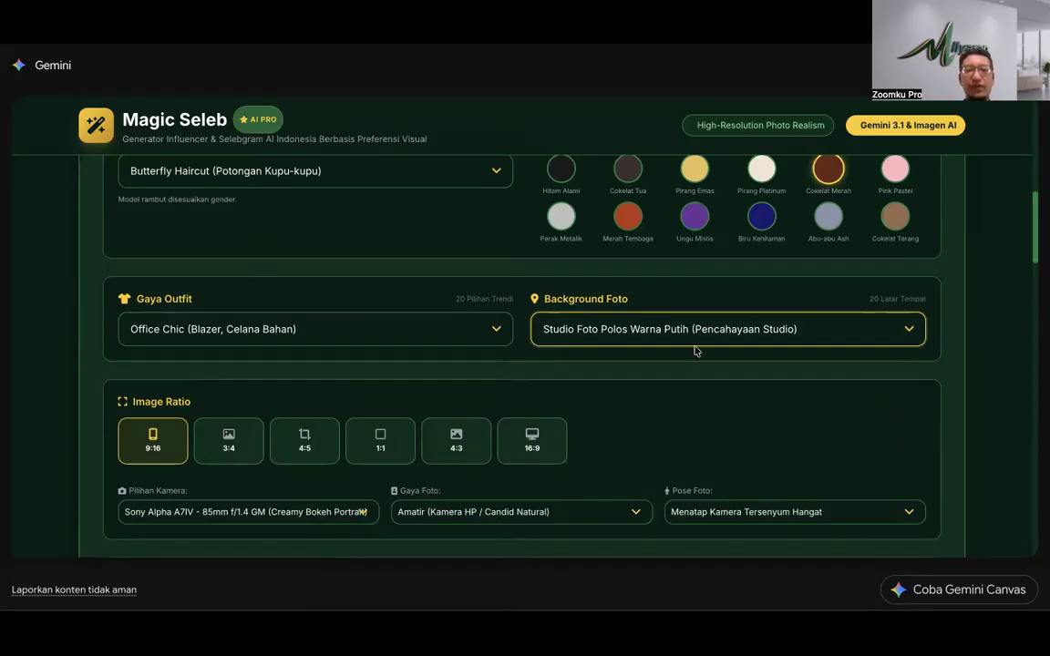
# Step: Try the 16:9, 4:3, 1:1 and 3:4 image ratios, then return to 9:16
pyautogui.scroll(-10, 694, 352)
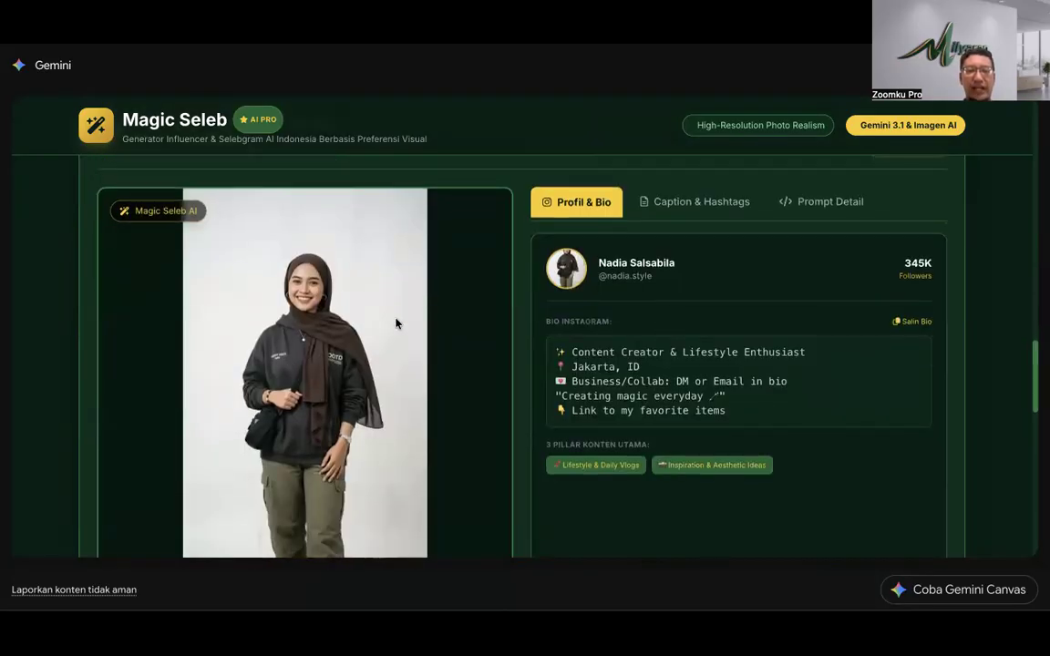
pyautogui.scroll(-4, 388, 343)
pyautogui.scroll(3, 319, 270)
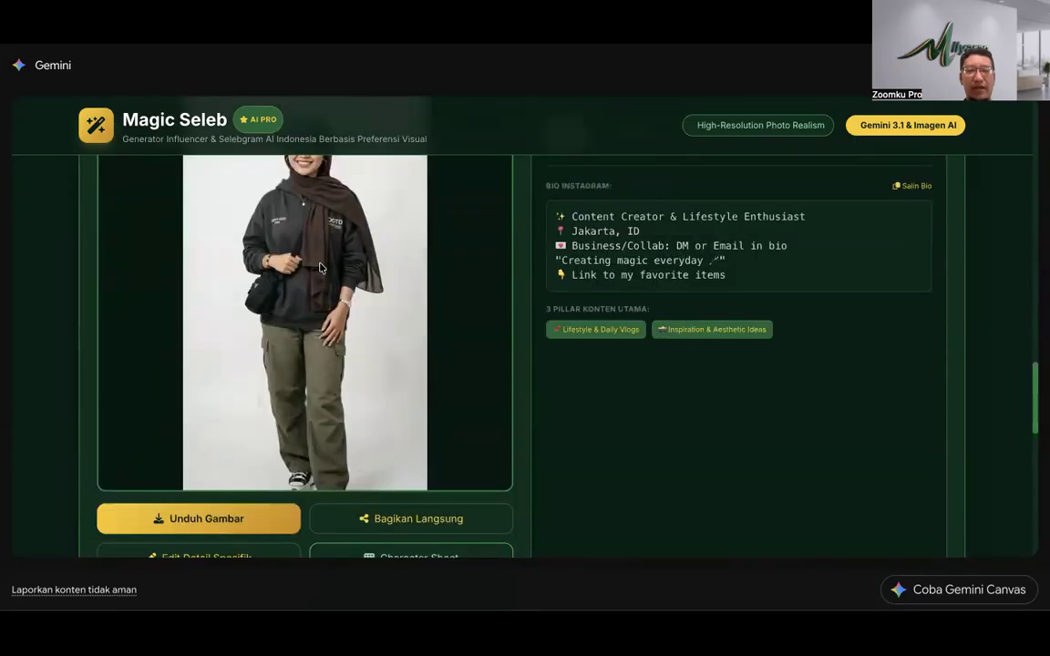
pyautogui.scroll(10, 319, 270)
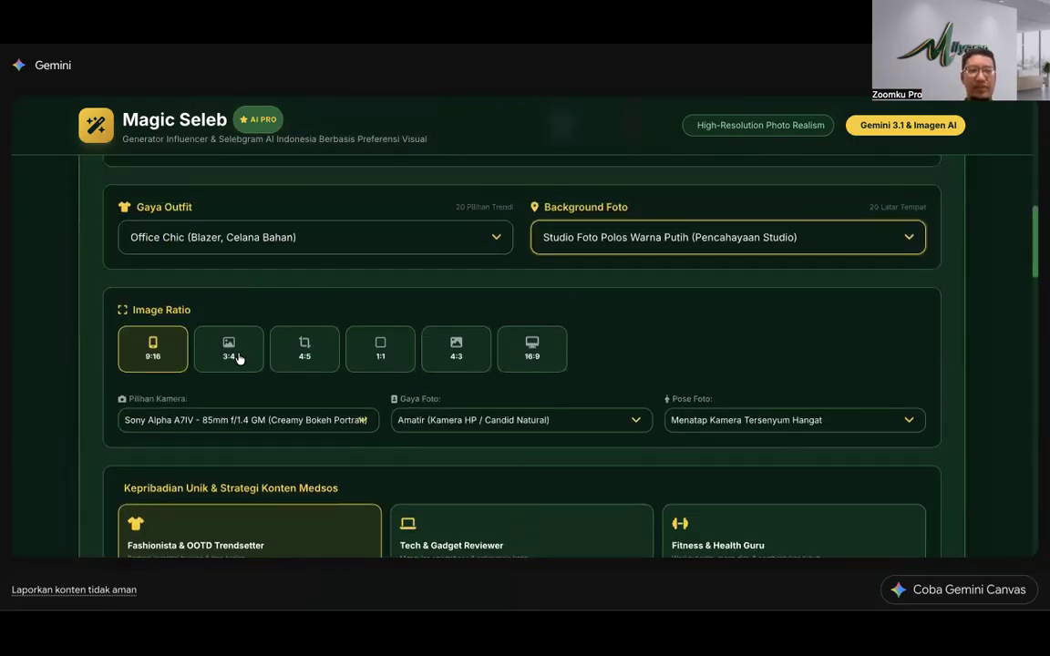
pyautogui.click(151, 358)
pyautogui.click(532, 351)
pyautogui.click(461, 351)
pyautogui.click(381, 355)
pyautogui.click(228, 354)
pyautogui.click(151, 353)
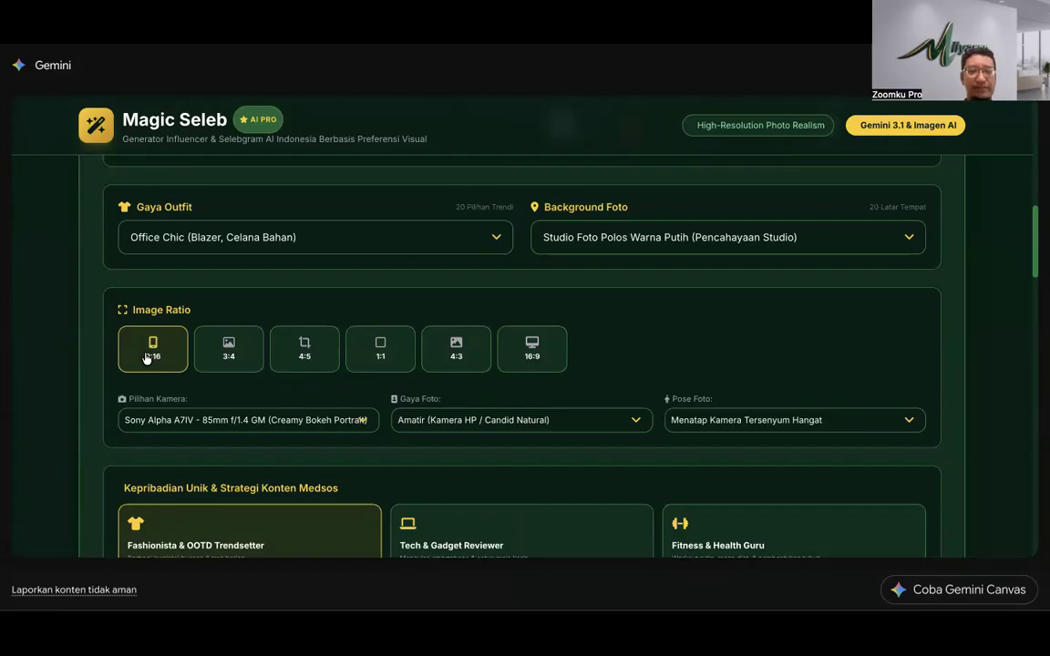
# Step: Set the camera to iPhone 15 Pro Max
pyautogui.scroll(-3, 146, 358)
pyautogui.scroll(2, 146, 358)
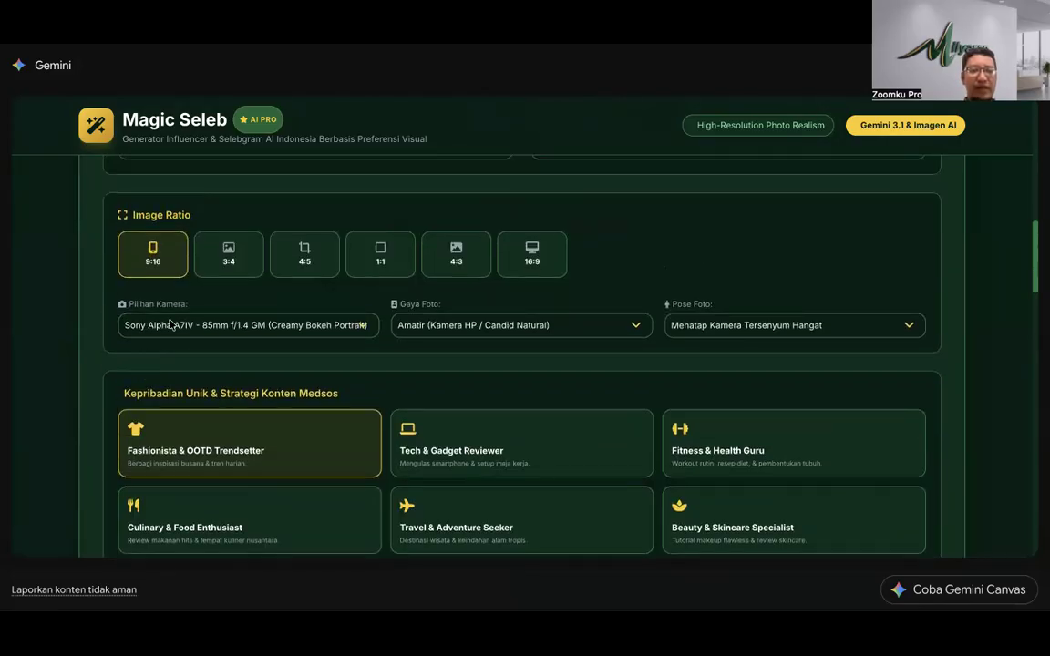
pyautogui.click(171, 325)
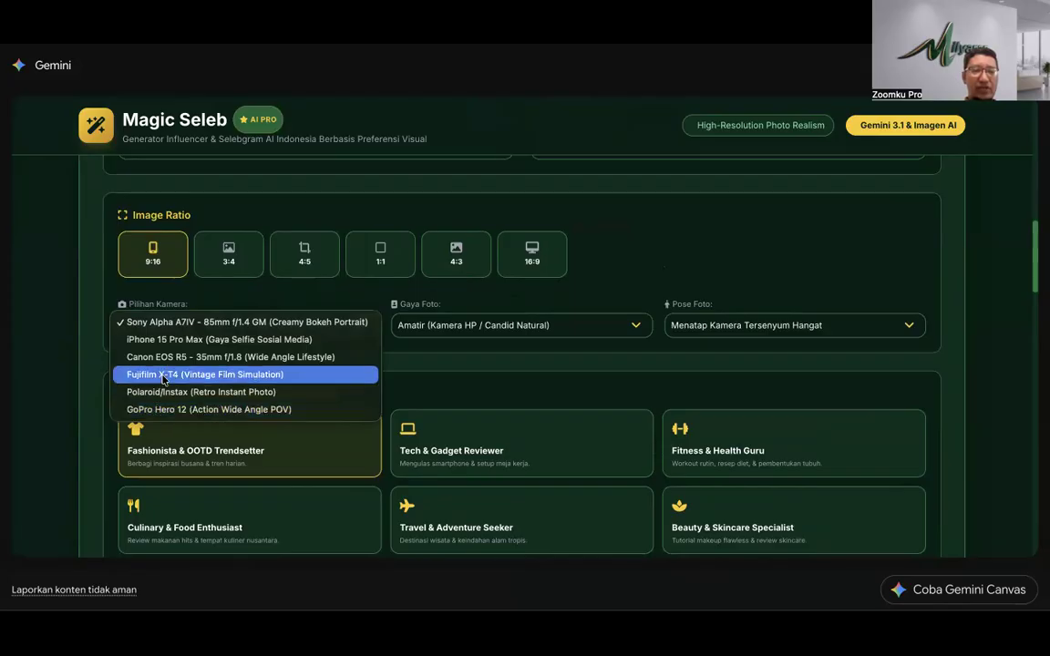
pyautogui.click(170, 341)
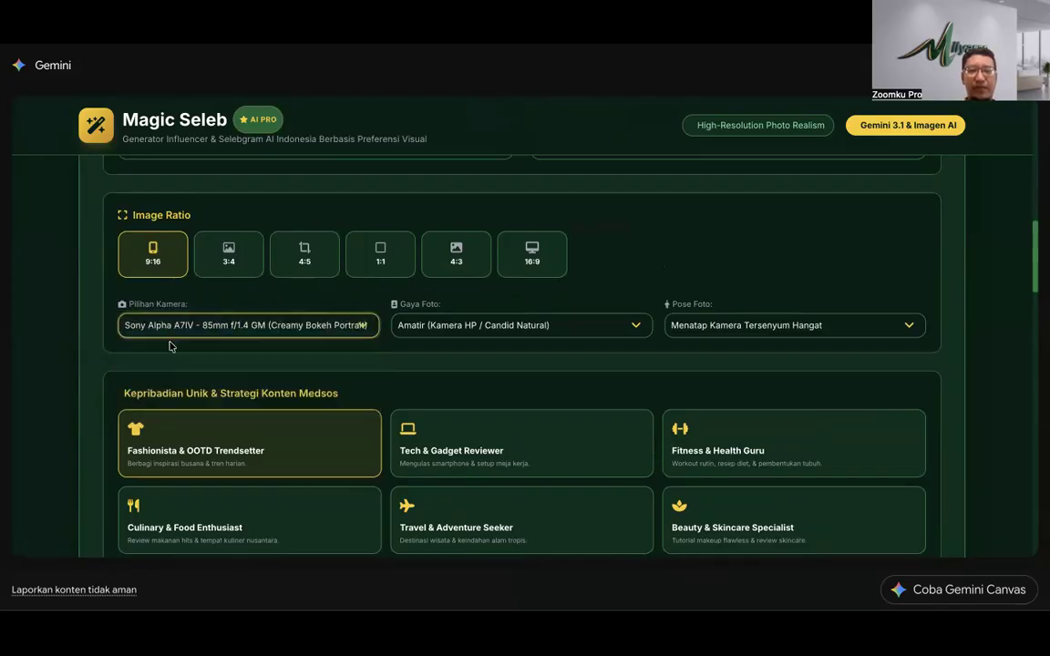
# Step: Choose the Amatir (Kamera HP / Candid Natural) photo style after briefly trying Golden Hour Glow
pyautogui.click(573, 328)
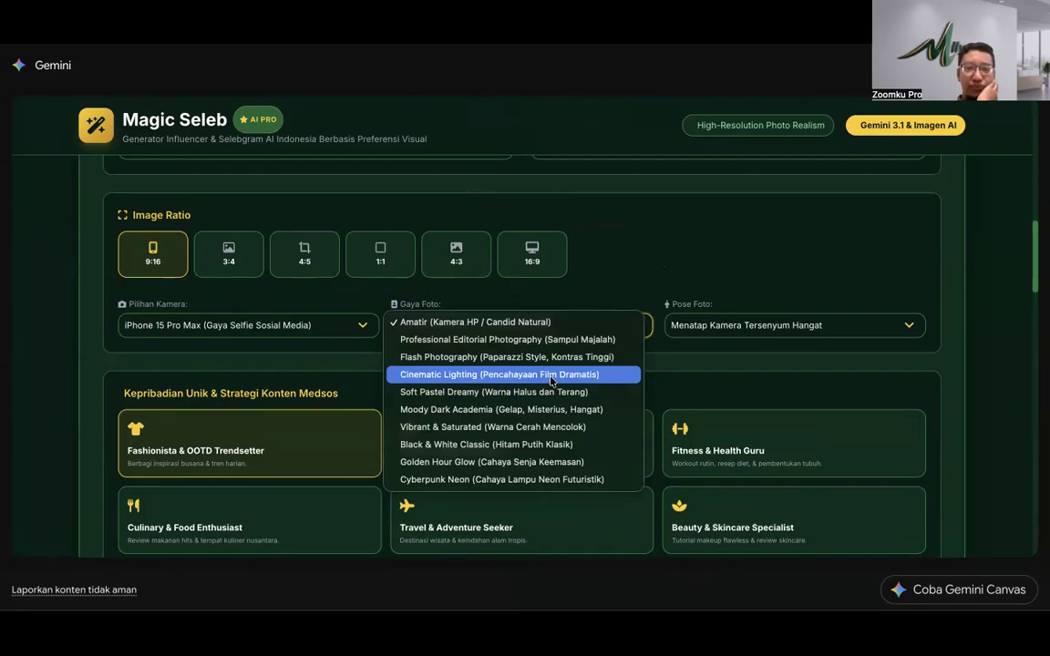
pyautogui.click(580, 463)
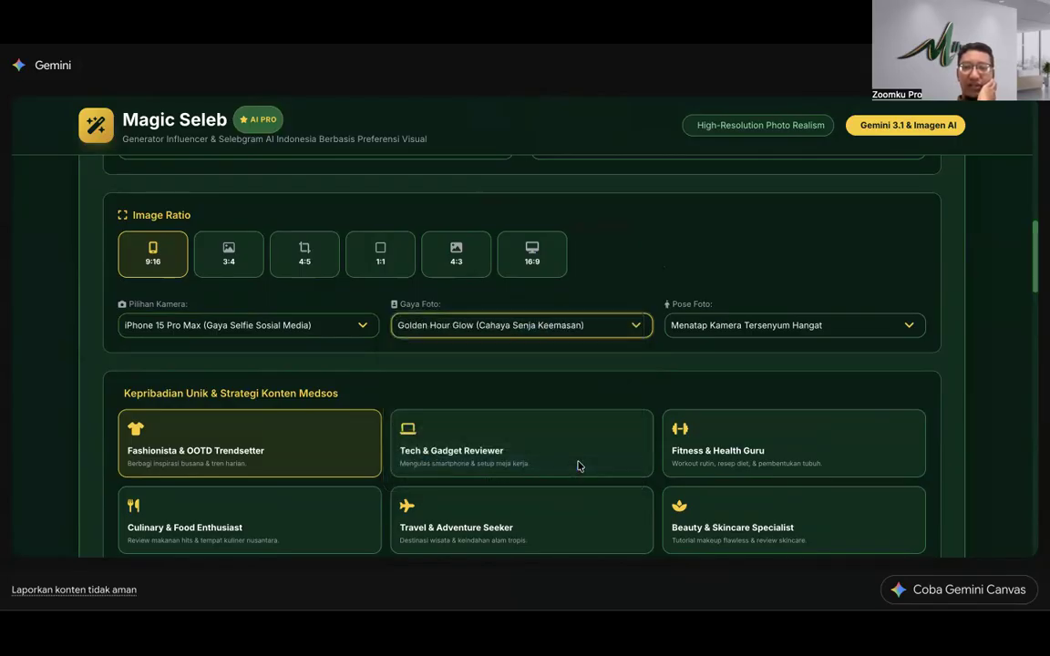
pyautogui.click(728, 334)
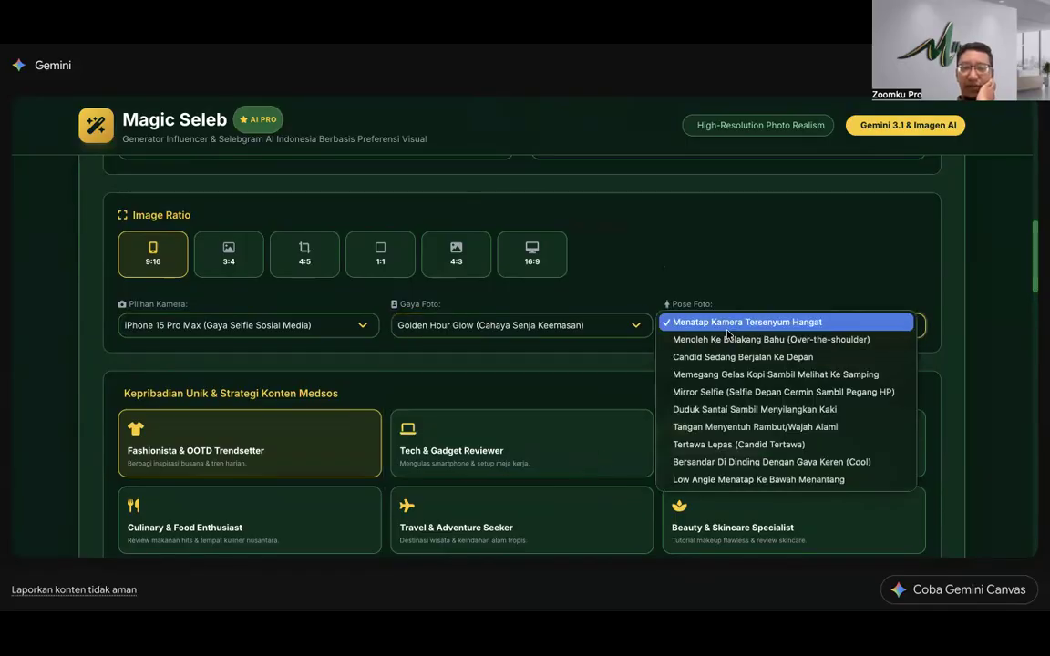
pyautogui.click(637, 359)
pyautogui.click(616, 328)
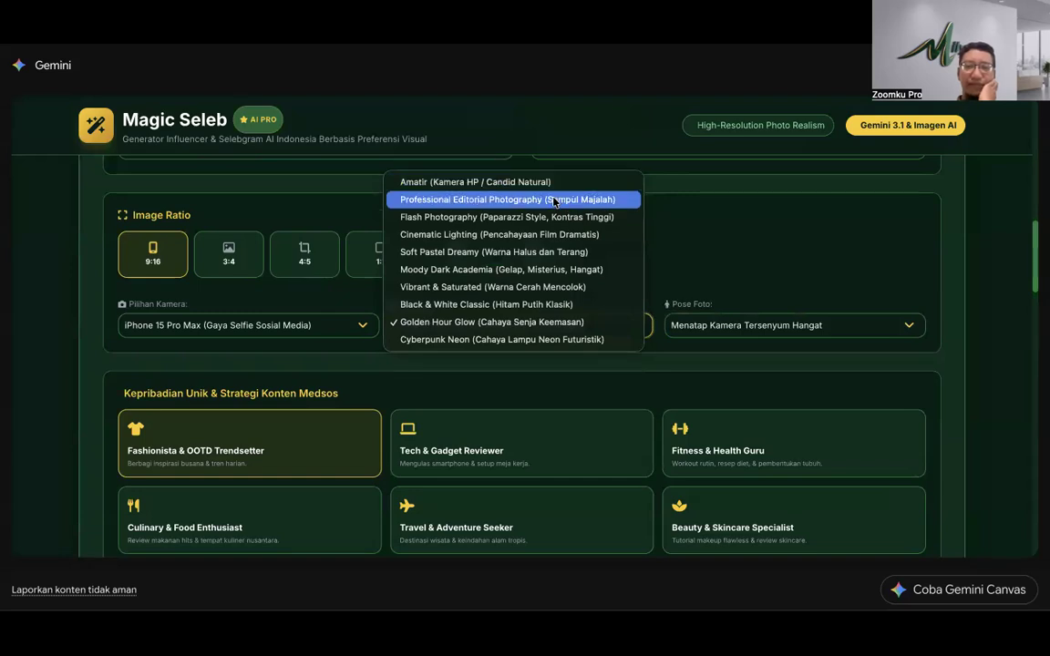
pyautogui.click(557, 186)
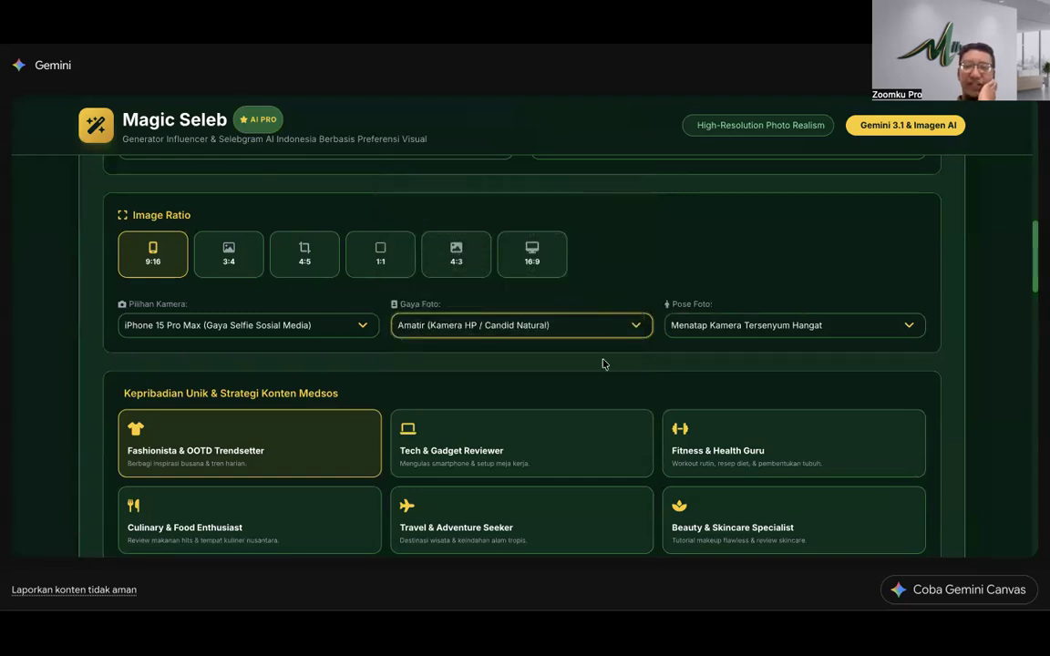
pyautogui.scroll(-10, 383, 342)
pyautogui.scroll(10, 383, 342)
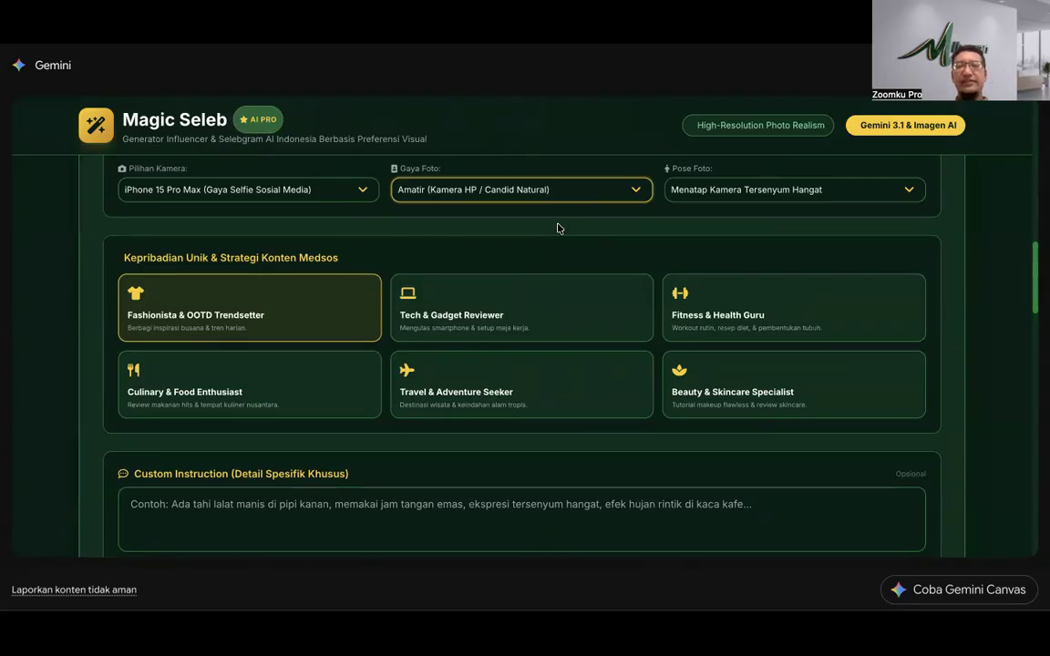
pyautogui.click(717, 192)
pyautogui.click(718, 192)
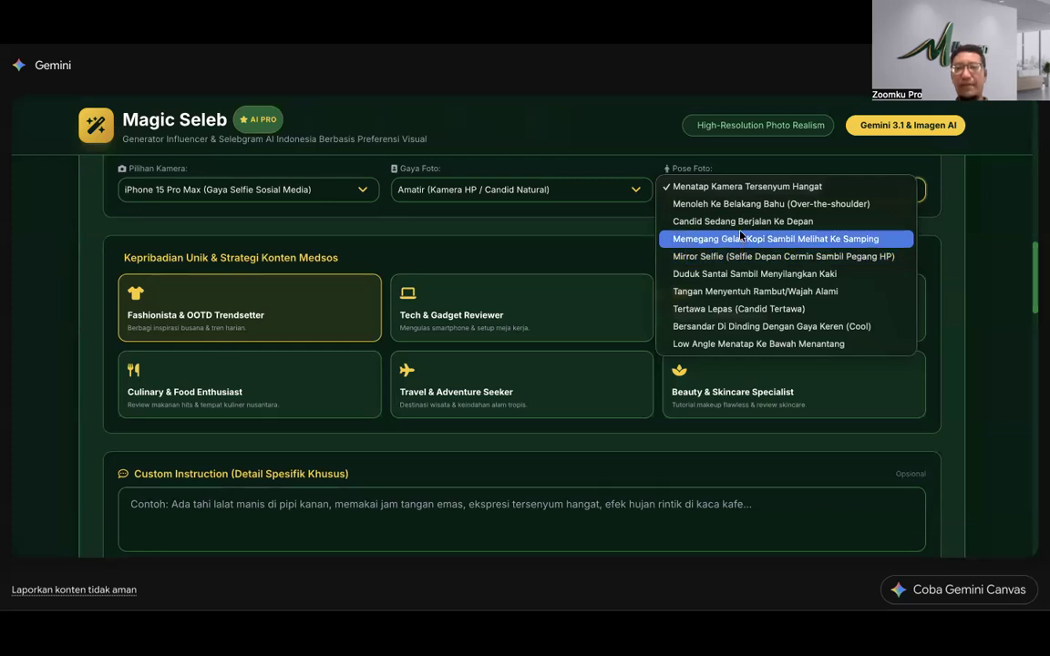
pyautogui.click(744, 226)
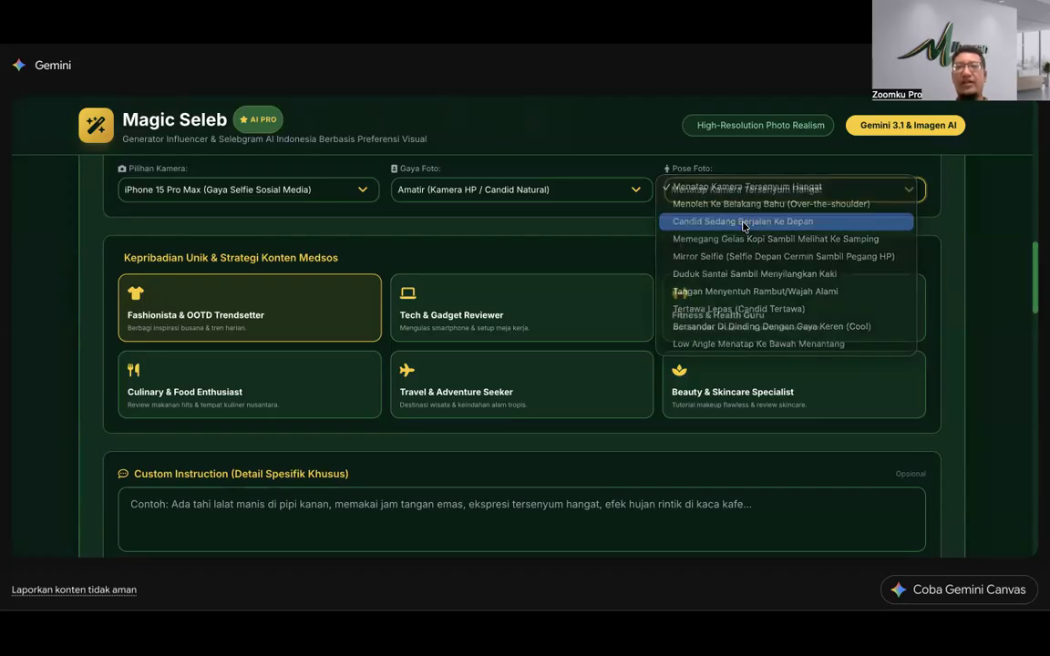
pyautogui.click(744, 195)
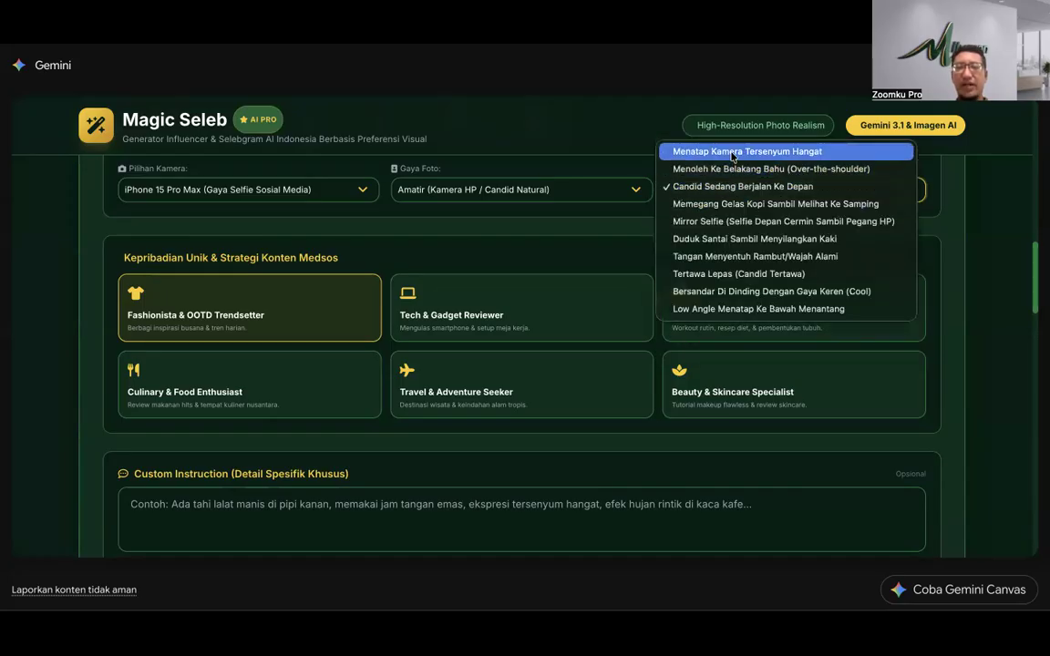
pyautogui.click(731, 153)
pyautogui.scroll(-5, 583, 332)
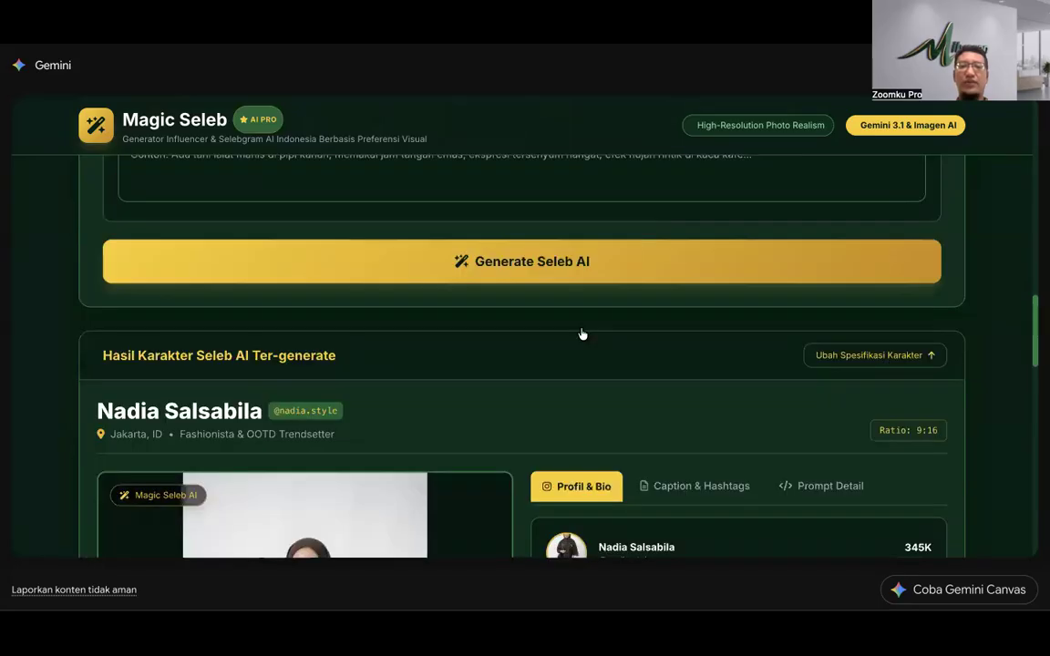
pyautogui.scroll(-3, 553, 338)
pyautogui.scroll(-1, 389, 314)
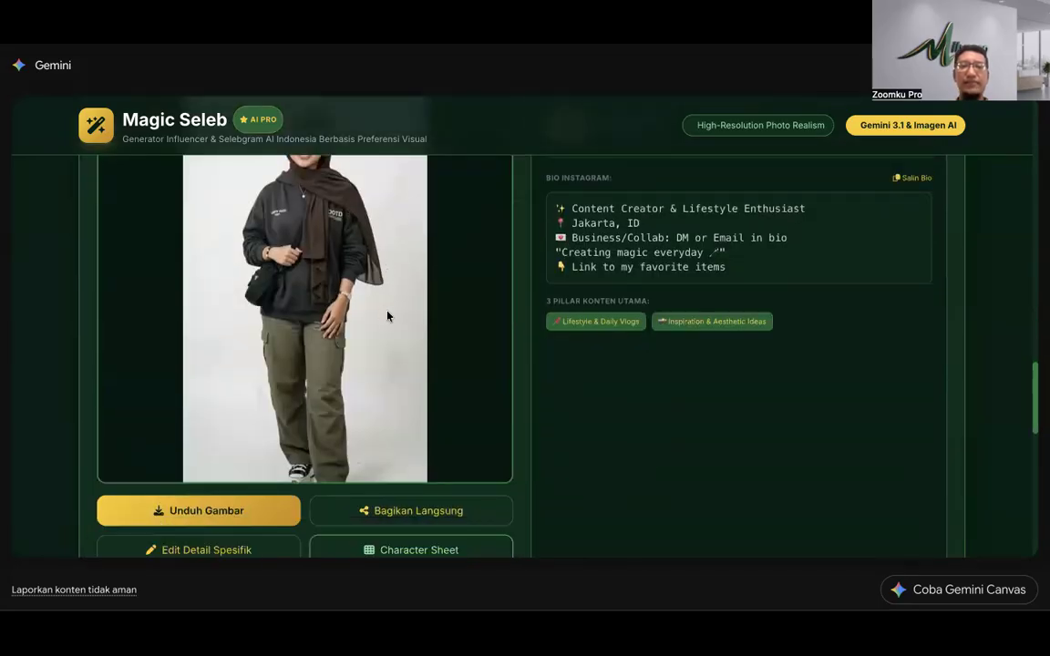
pyautogui.scroll(5, 387, 315)
pyautogui.scroll(5, 386, 316)
pyautogui.scroll(-2, 387, 316)
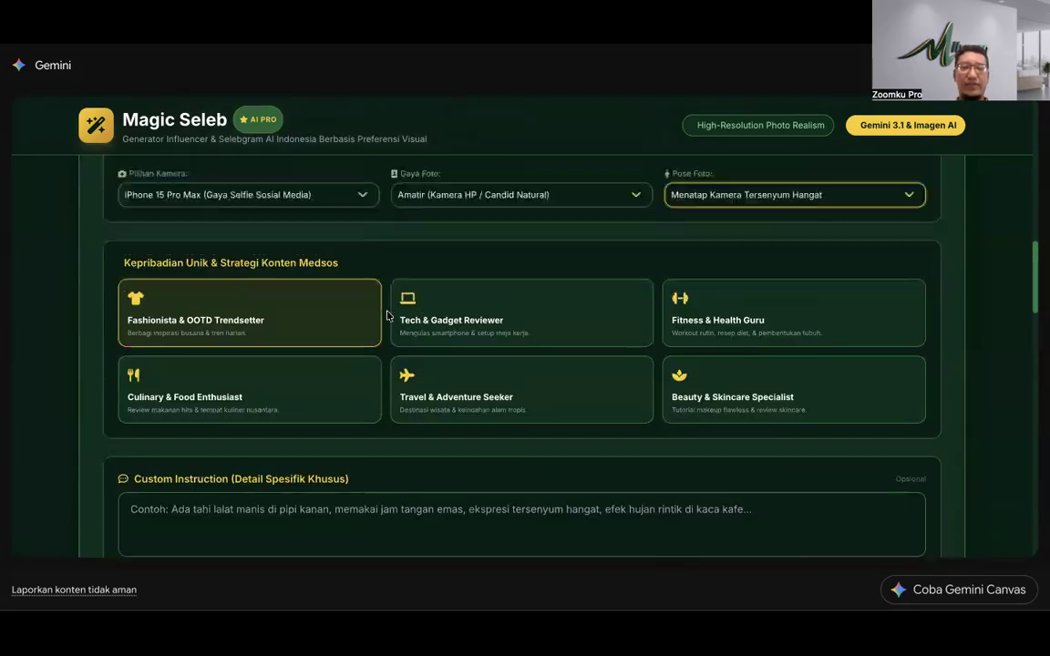
pyautogui.scroll(-1, 387, 315)
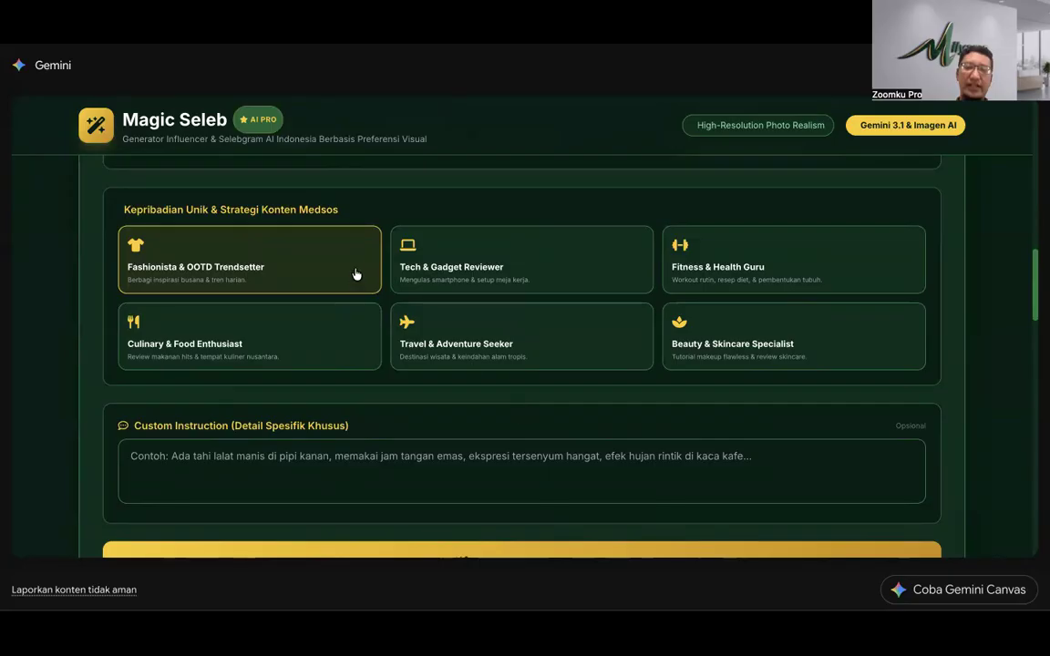
pyautogui.click(369, 447)
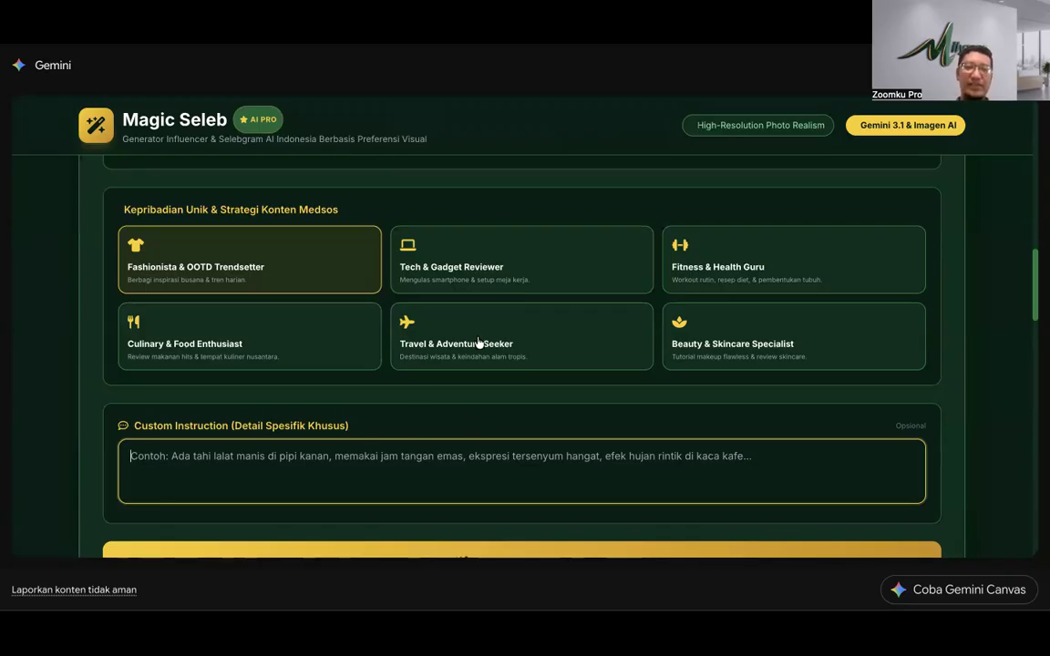
pyautogui.scroll(3, 478, 343)
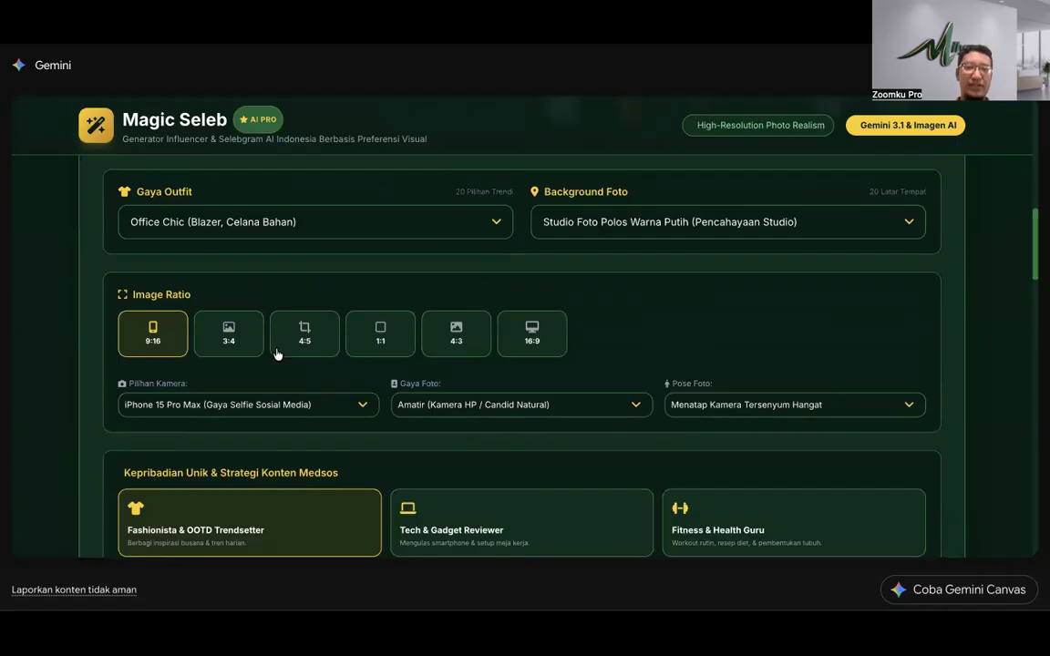
pyautogui.scroll(2, 277, 353)
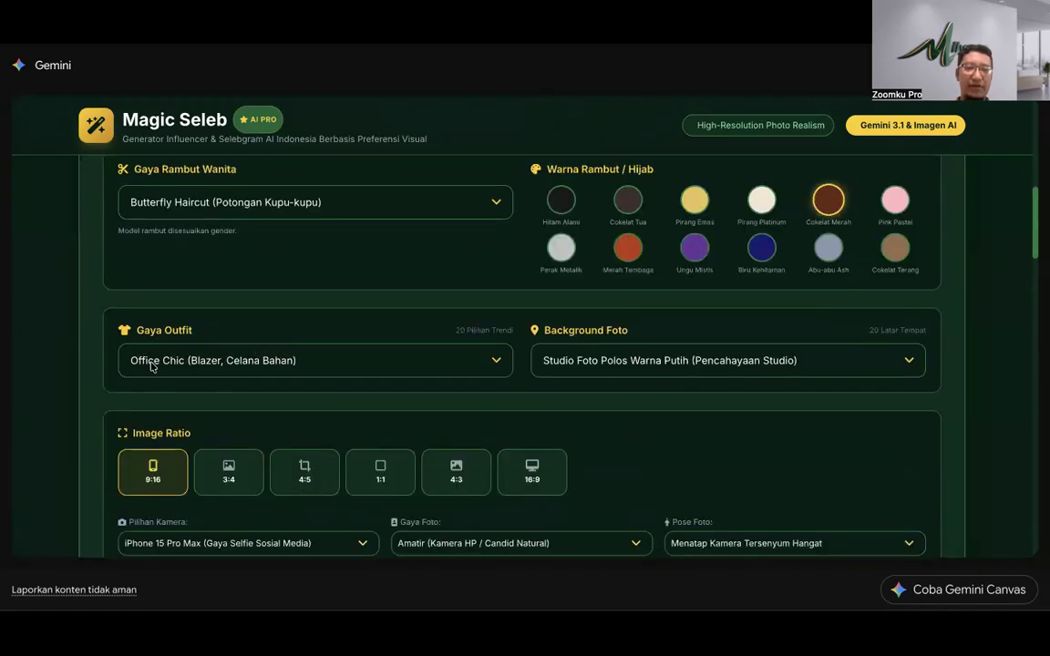
pyautogui.scroll(-6, 368, 362)
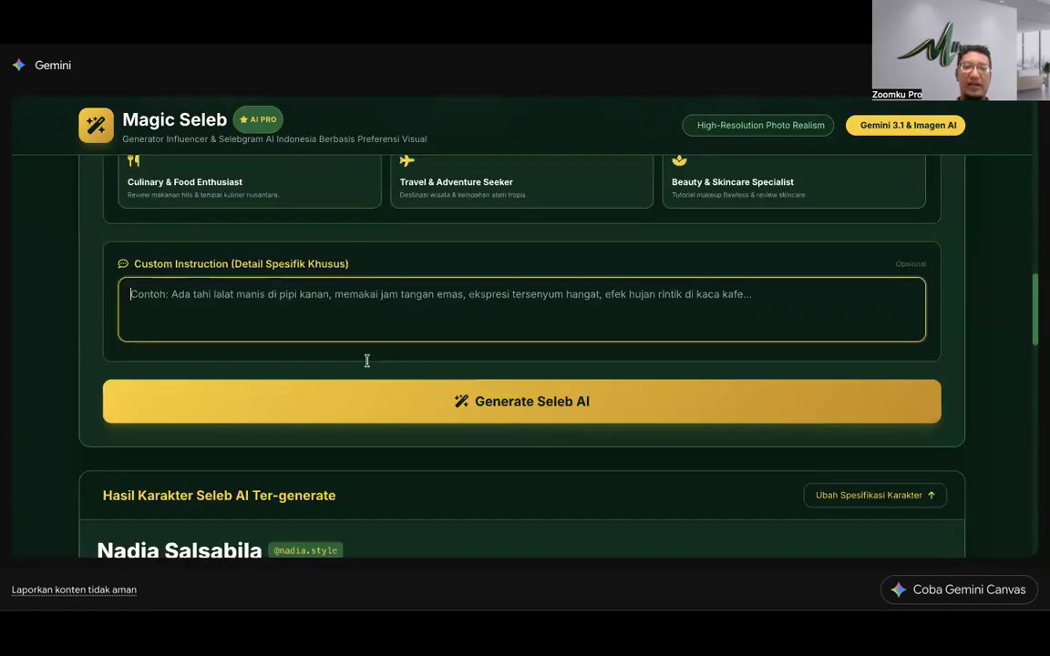
pyautogui.scroll(-3, 366, 359)
pyautogui.scroll(2, 469, 304)
# Step: Generate a new influencer portrait of a smiling woman in a pink blazer
pyautogui.click(497, 292)
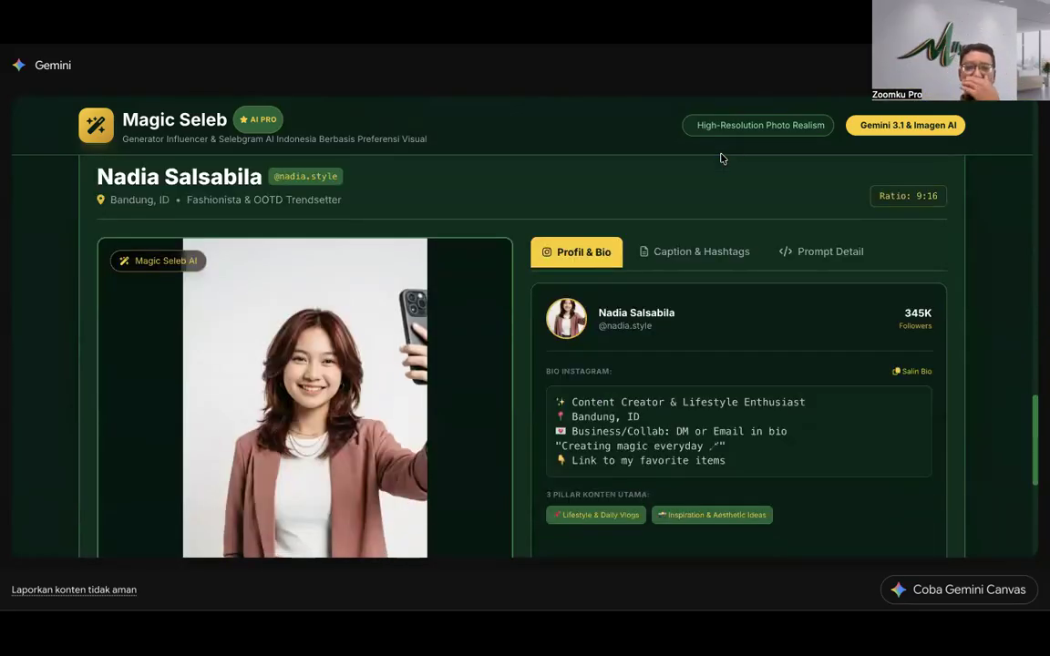
pyautogui.scroll(-2, 357, 329)
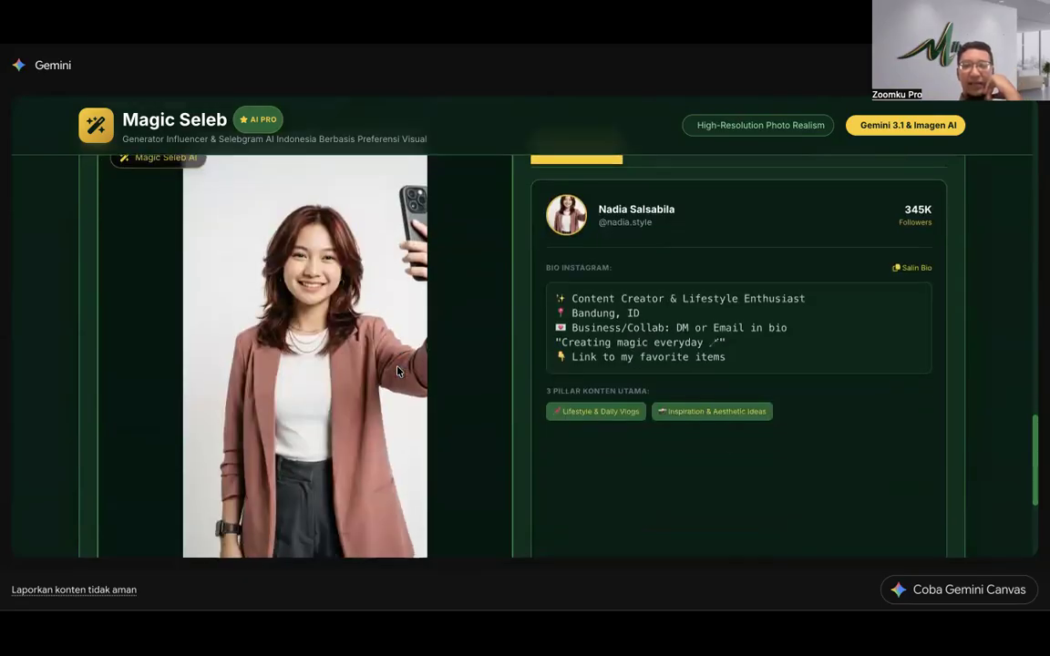
pyautogui.scroll(-2, 368, 361)
pyautogui.scroll(1, 367, 363)
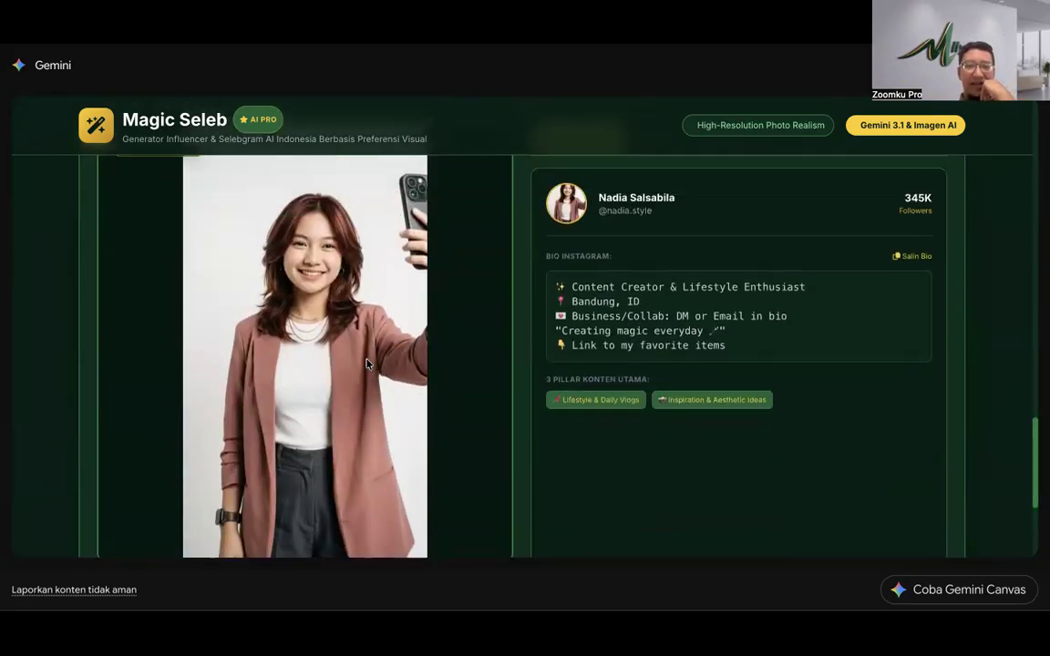
pyautogui.scroll(1, 361, 364)
pyautogui.scroll(-1, 346, 378)
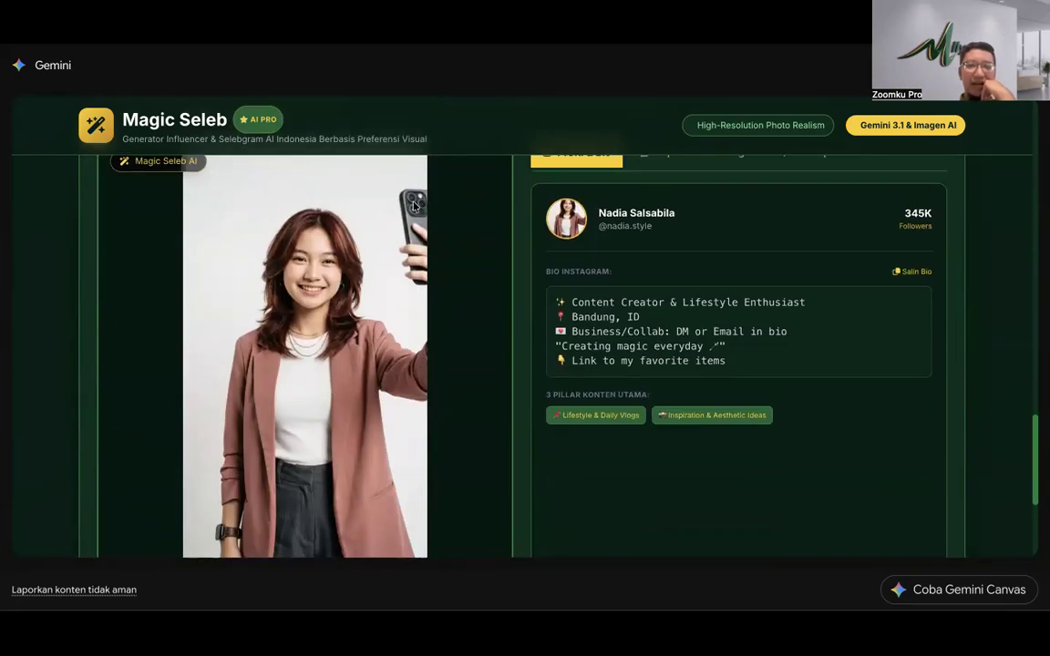
# Step: Request a multi-pose character sheet of the generated woman
pyautogui.scroll(-3, 360, 228)
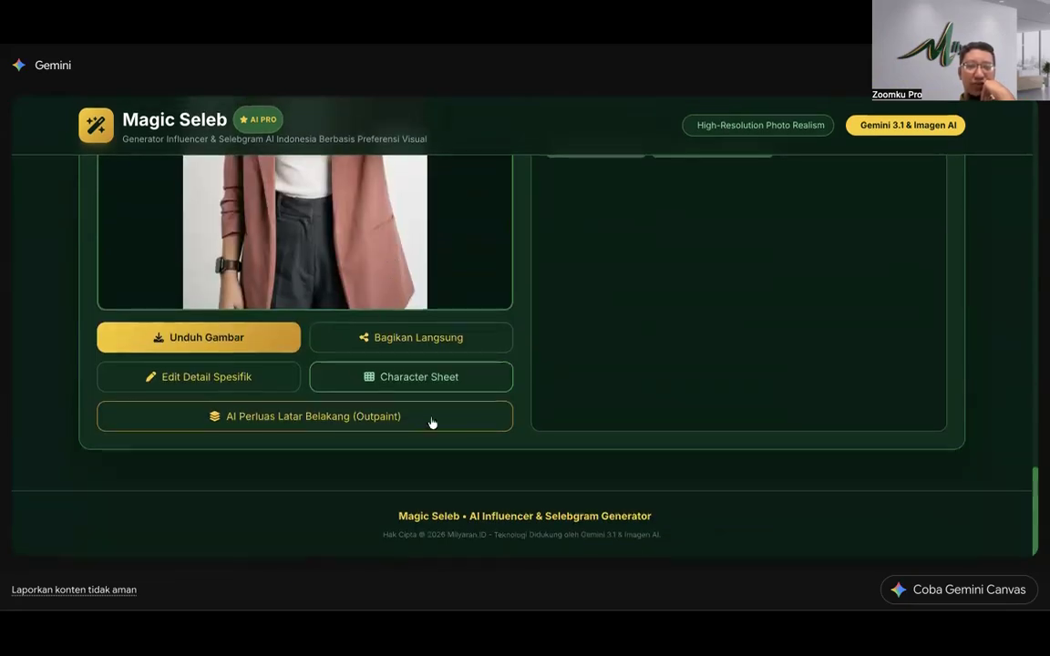
pyautogui.click(443, 376)
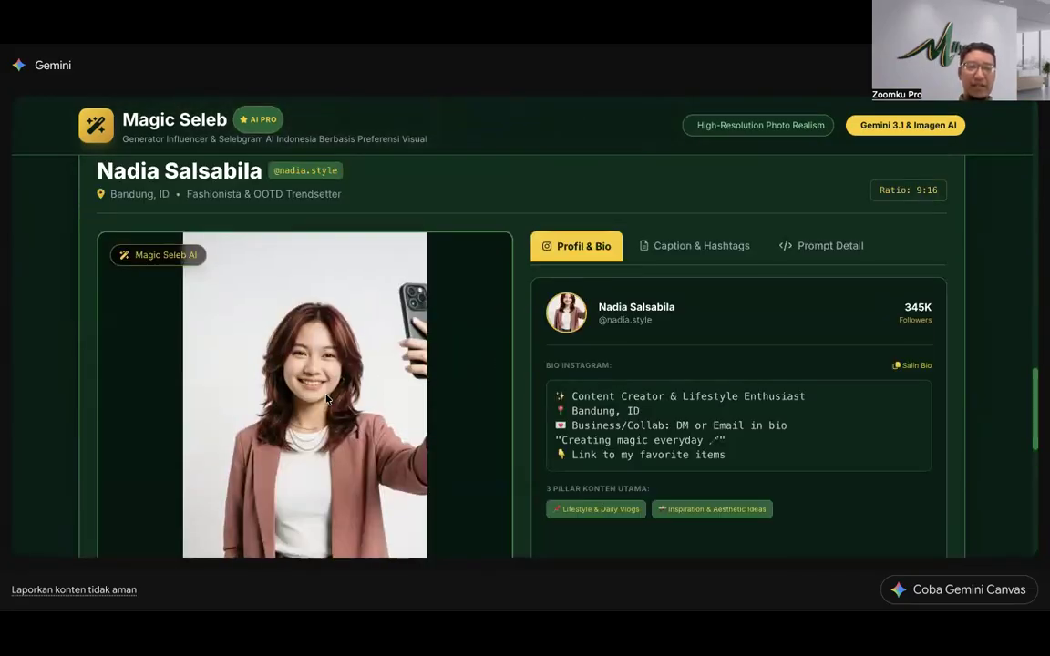
pyautogui.scroll(15, 276, 362)
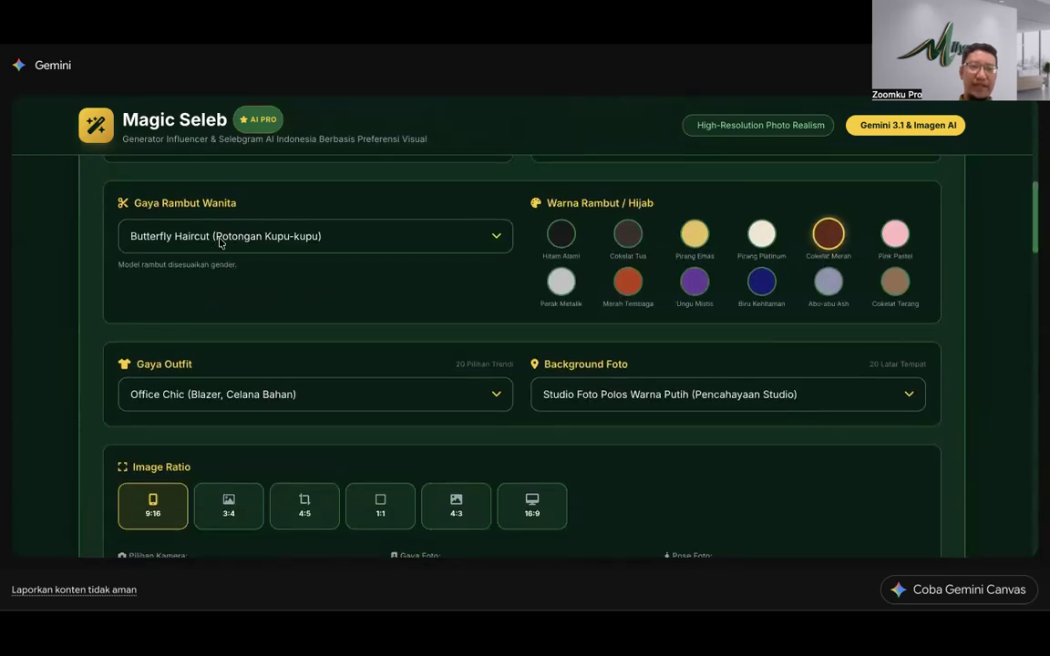
# Step: Pick High Ponytail (Kuncir Kuda Tinggi) in Gaya Rambut Wanita, replacing Butterfly Haircut
pyautogui.scroll(-10, 297, 348)
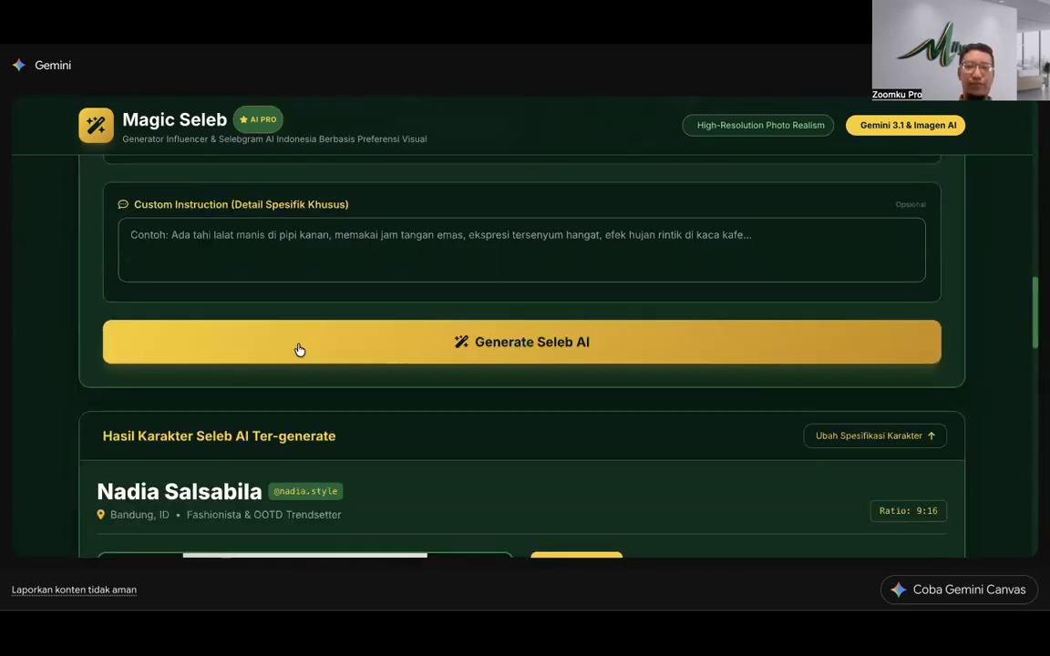
pyautogui.scroll(-4, 297, 350)
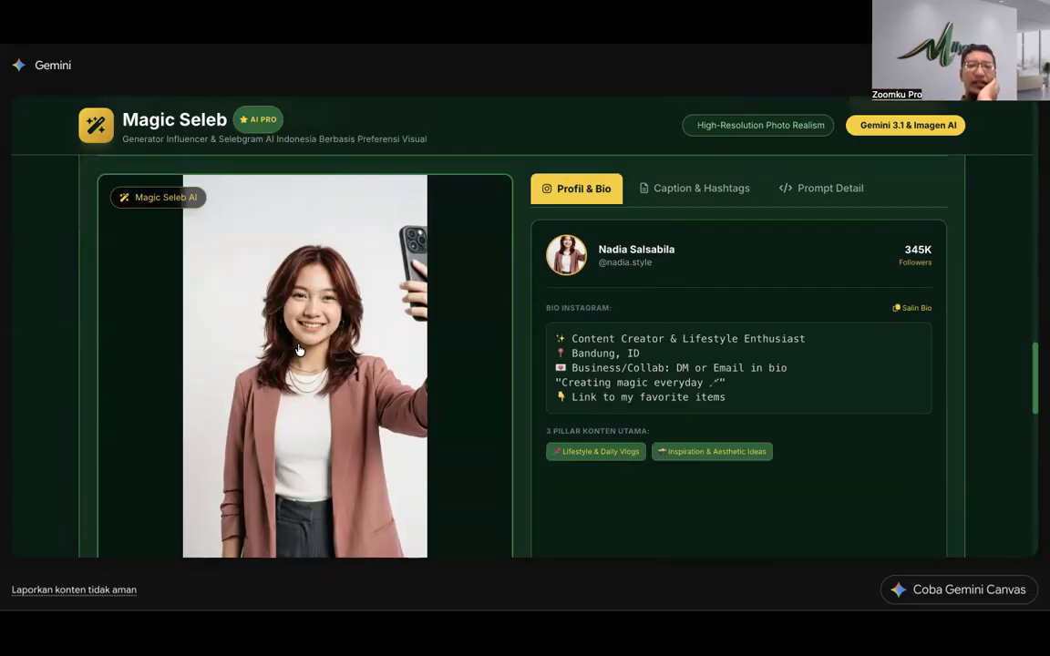
pyautogui.scroll(-4, 299, 351)
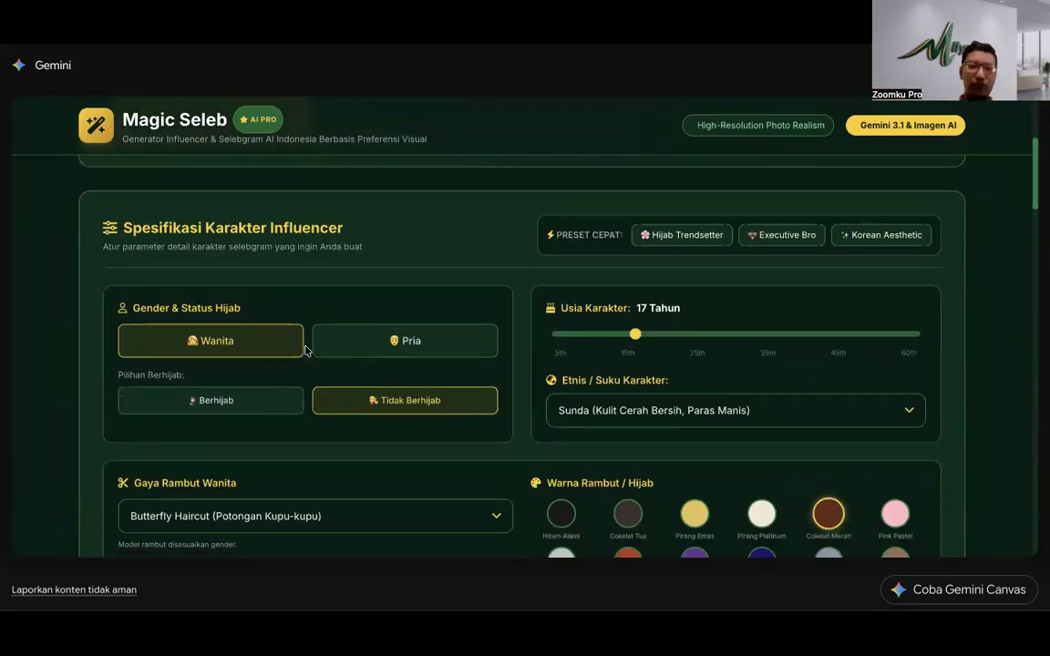
pyautogui.scroll(-3, 306, 349)
pyautogui.click(274, 242)
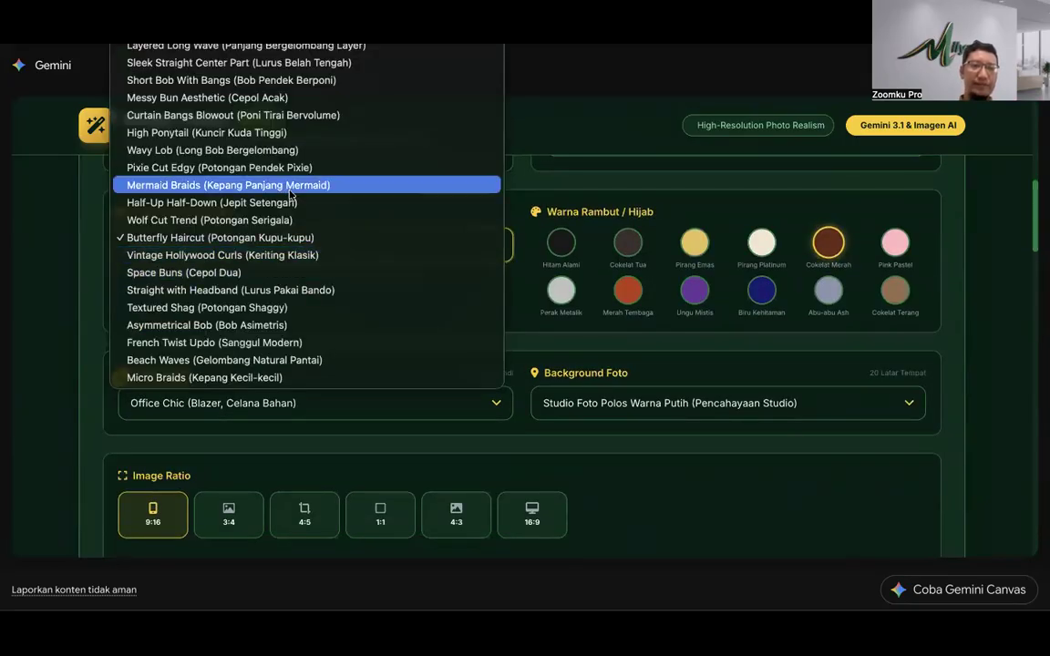
pyautogui.click(81, 281)
pyautogui.scroll(1, 141, 327)
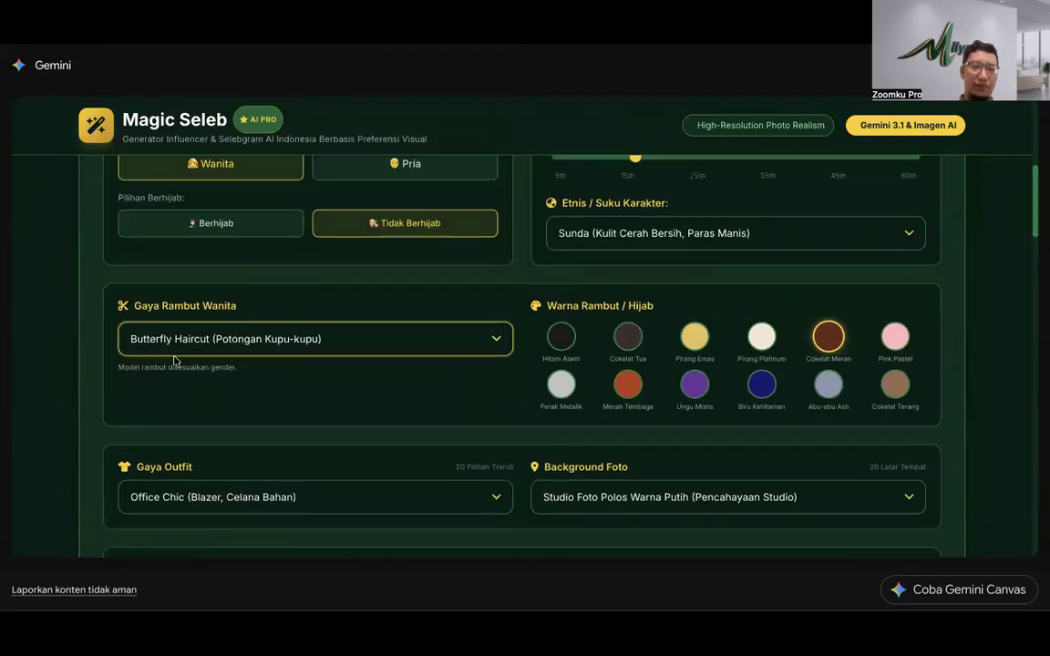
pyautogui.click(209, 339)
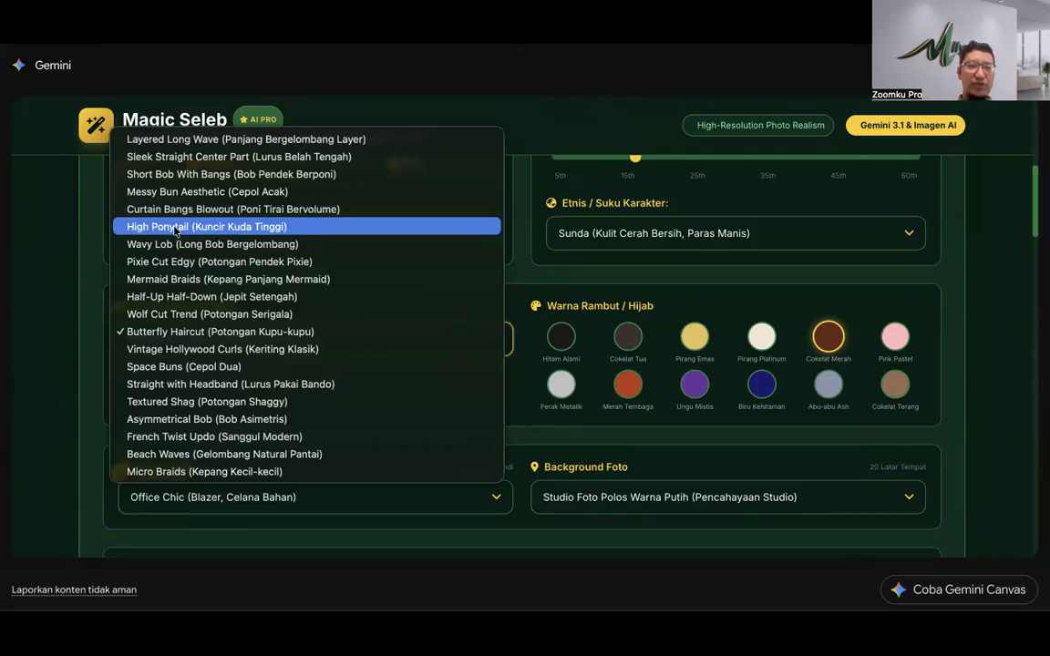
pyautogui.click(202, 231)
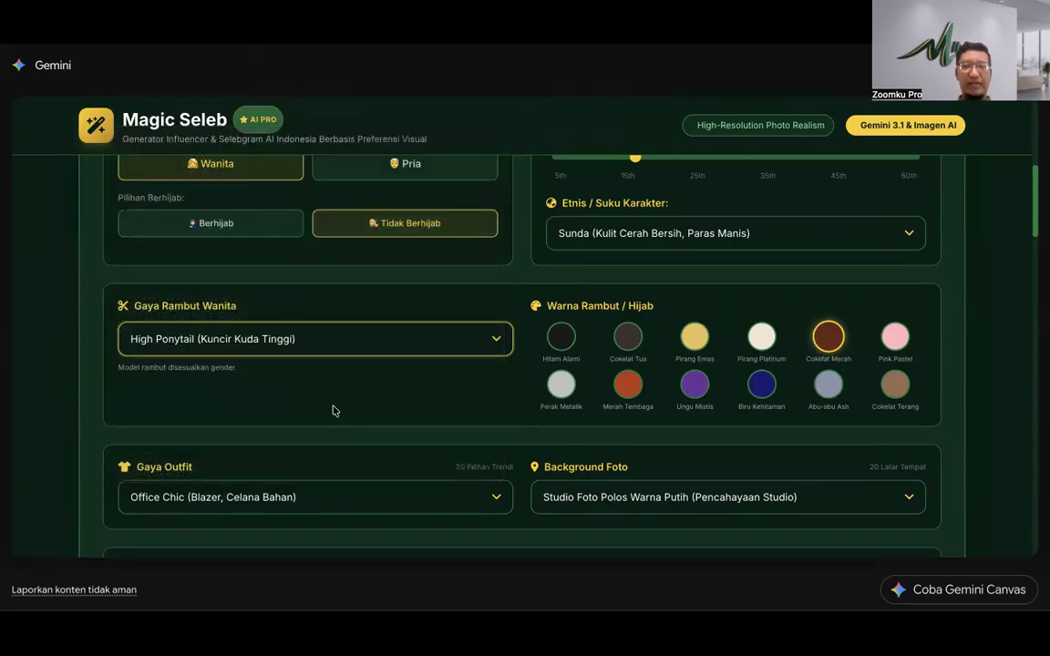
pyautogui.scroll(-20, 335, 407)
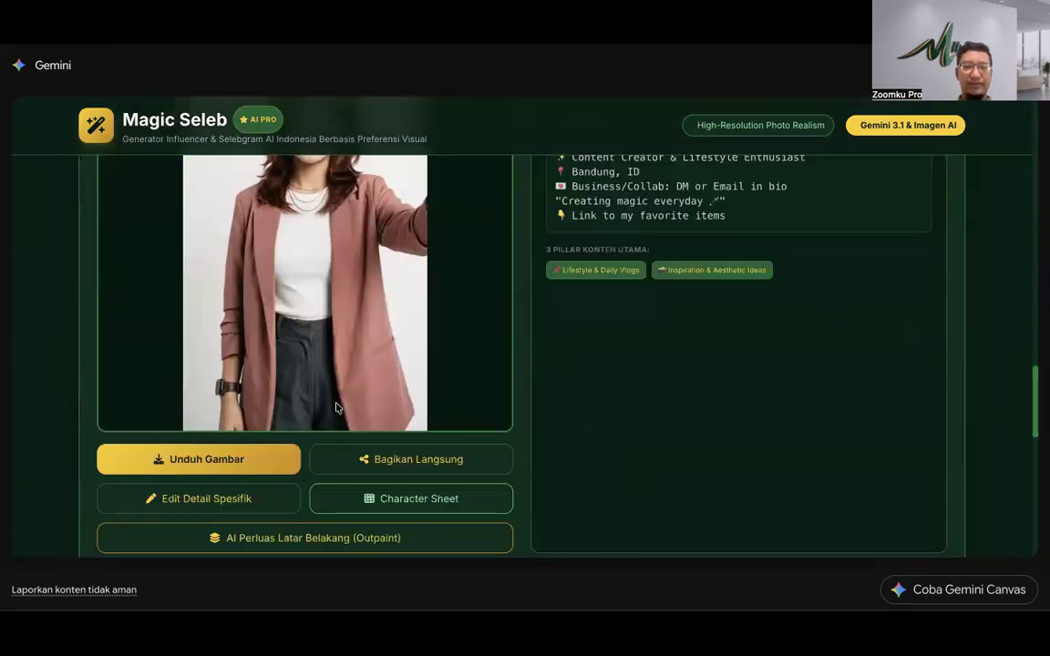
pyautogui.scroll(-3, 335, 407)
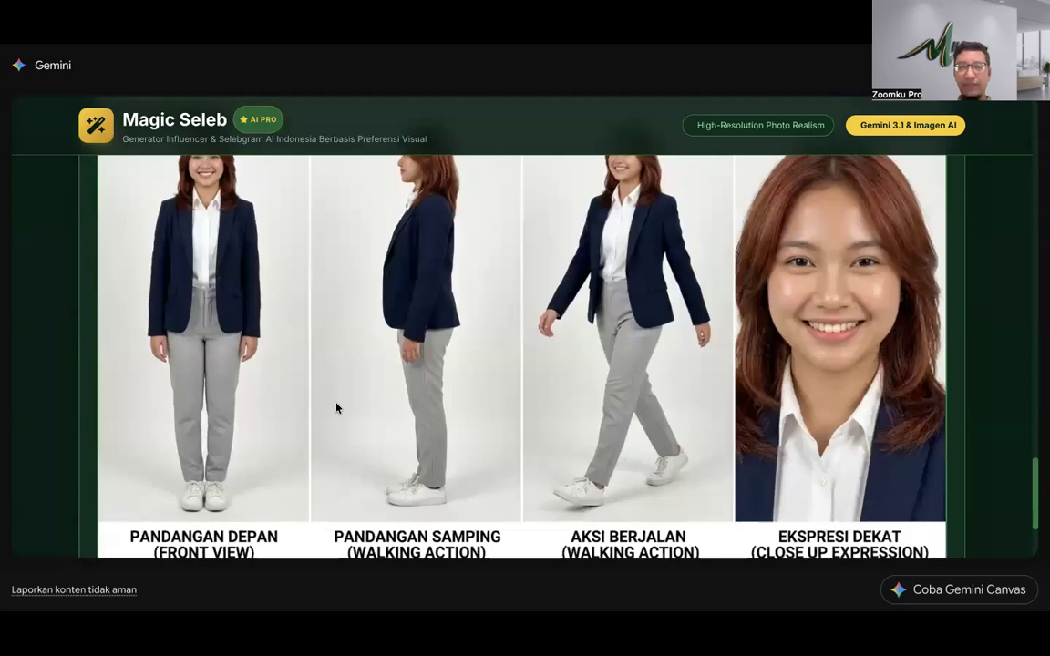
pyautogui.scroll(8, 335, 408)
pyautogui.scroll(-10, 335, 407)
pyautogui.scroll(3, 335, 407)
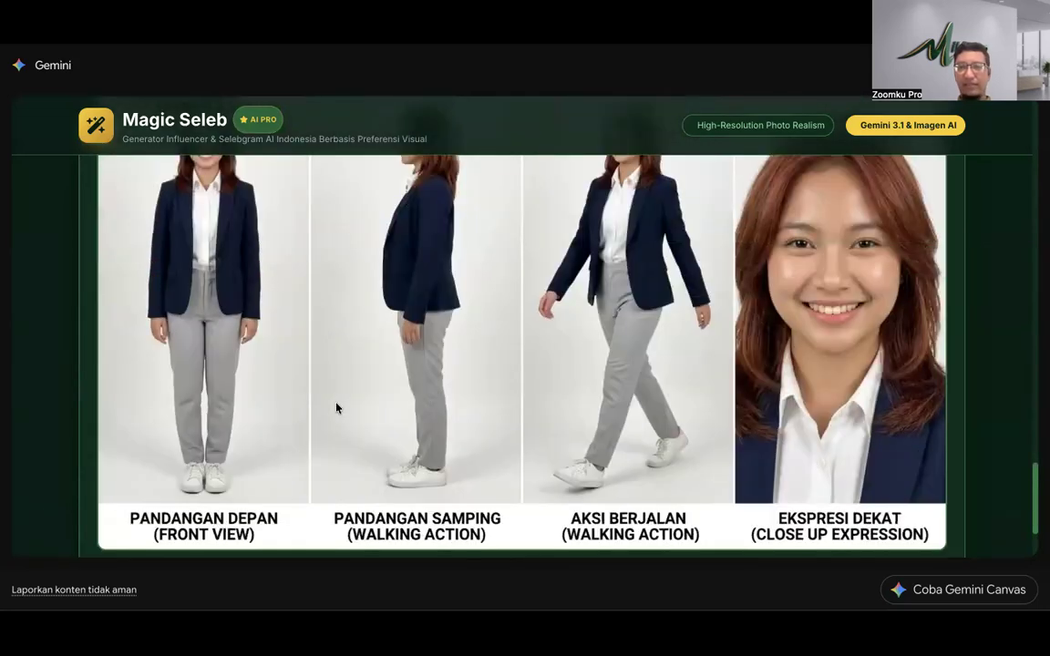
pyautogui.scroll(-3, 335, 407)
pyautogui.scroll(-1, 335, 407)
pyautogui.scroll(8, 335, 407)
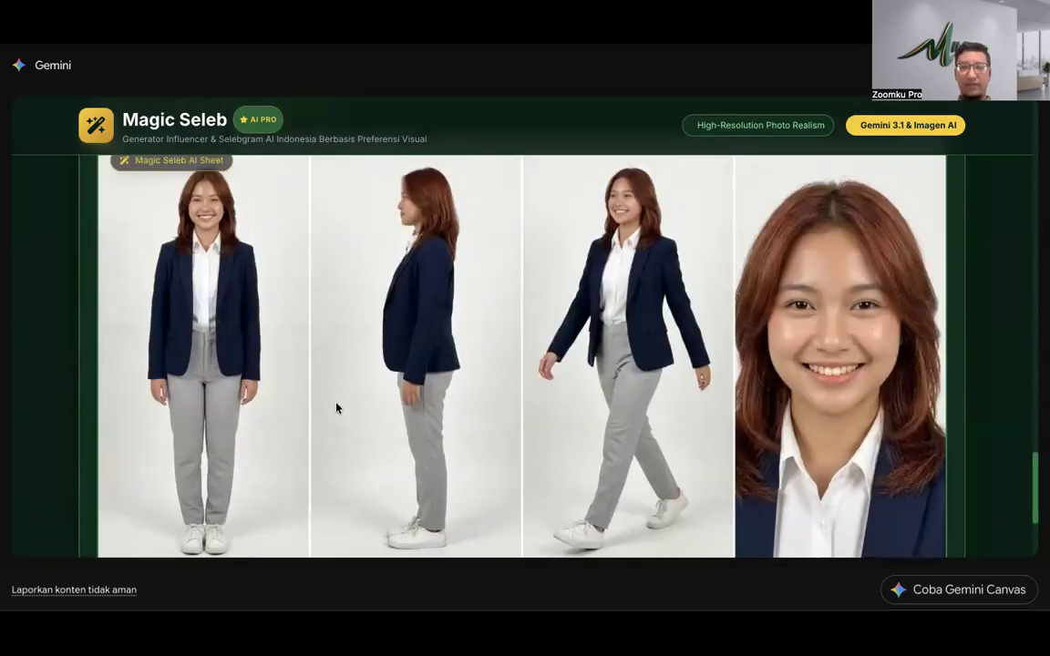
pyautogui.scroll(10, 336, 407)
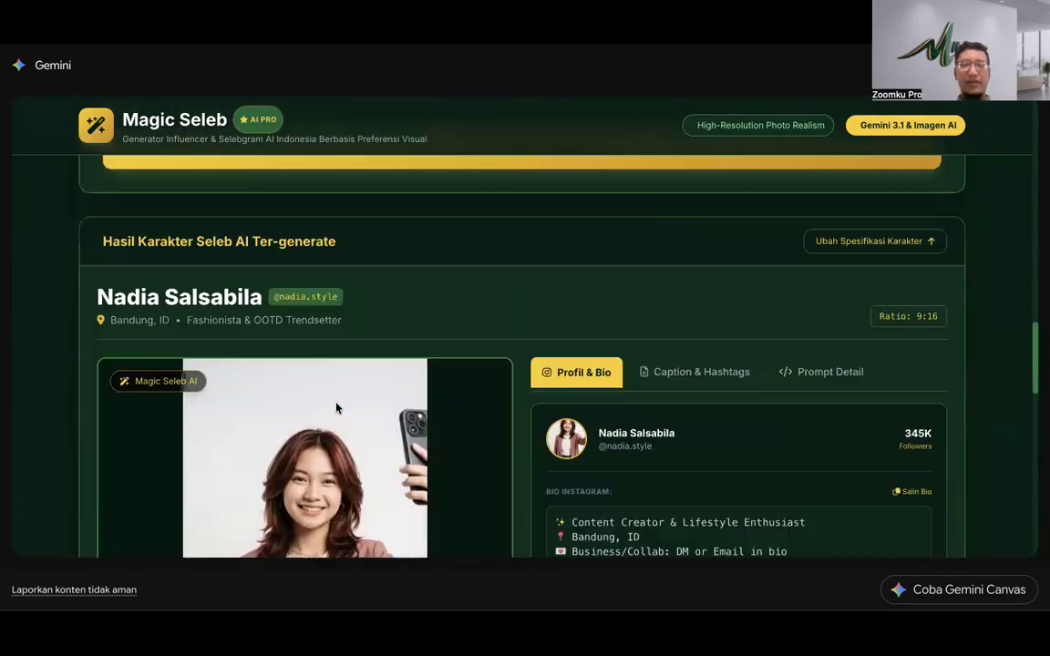
pyautogui.scroll(-1, 335, 407)
pyautogui.scroll(-5, 336, 408)
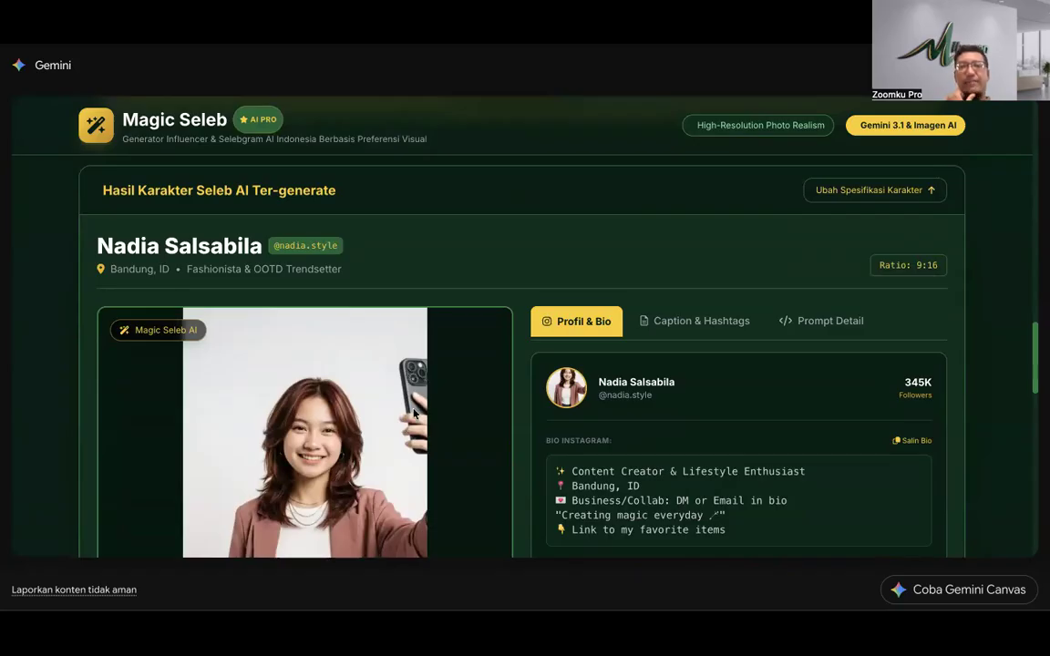
pyautogui.scroll(4, 413, 413)
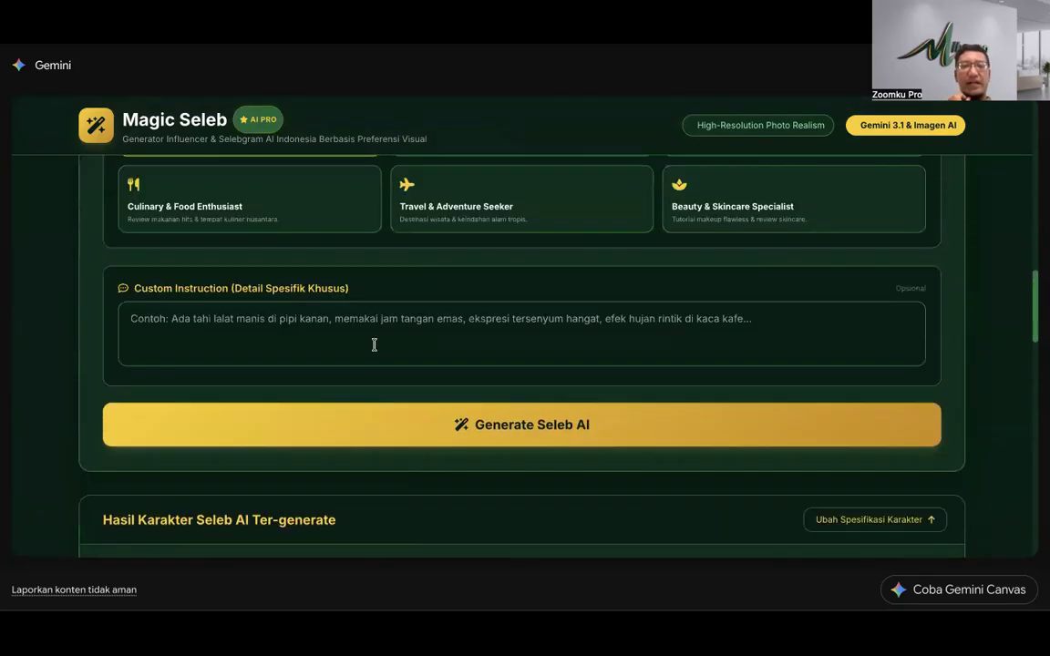
# Step: Enter 'pegang macbook air m1 2021' in the Custom Instruction field
pyautogui.click(362, 323)
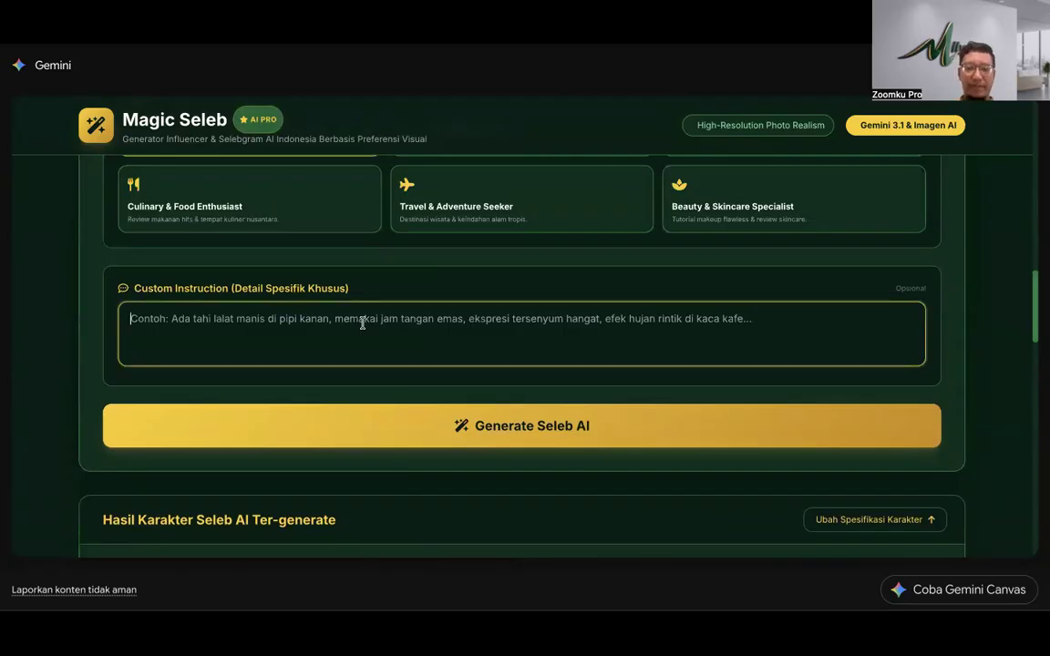
pyautogui.write('pegang macbook air m1 2021')
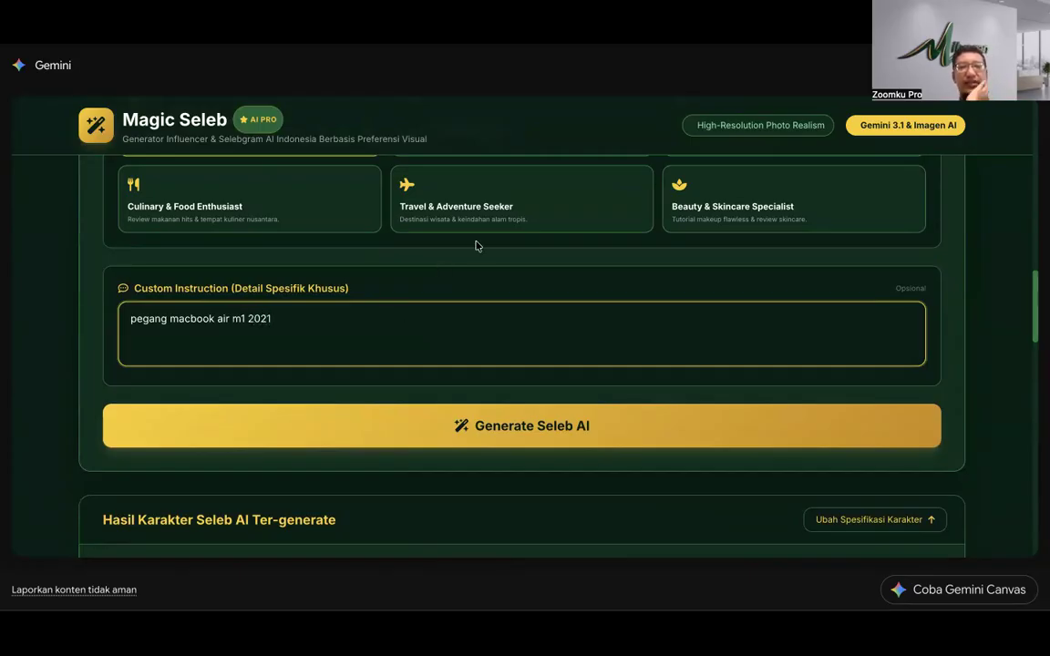
pyautogui.click(480, 266)
pyautogui.scroll(3, 480, 266)
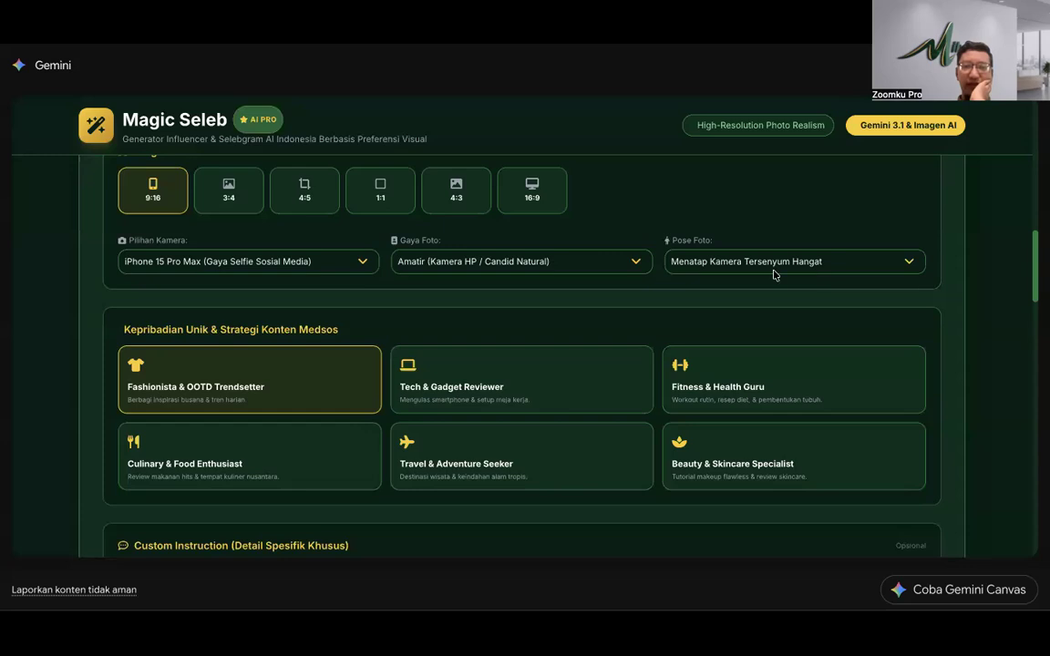
pyautogui.scroll(5, 772, 272)
# Step: Make the character hijab-free with Cokelat Merah (red-brown) hair
pyautogui.scroll(-1, 775, 275)
pyautogui.hscroll(-3, 775, 277)
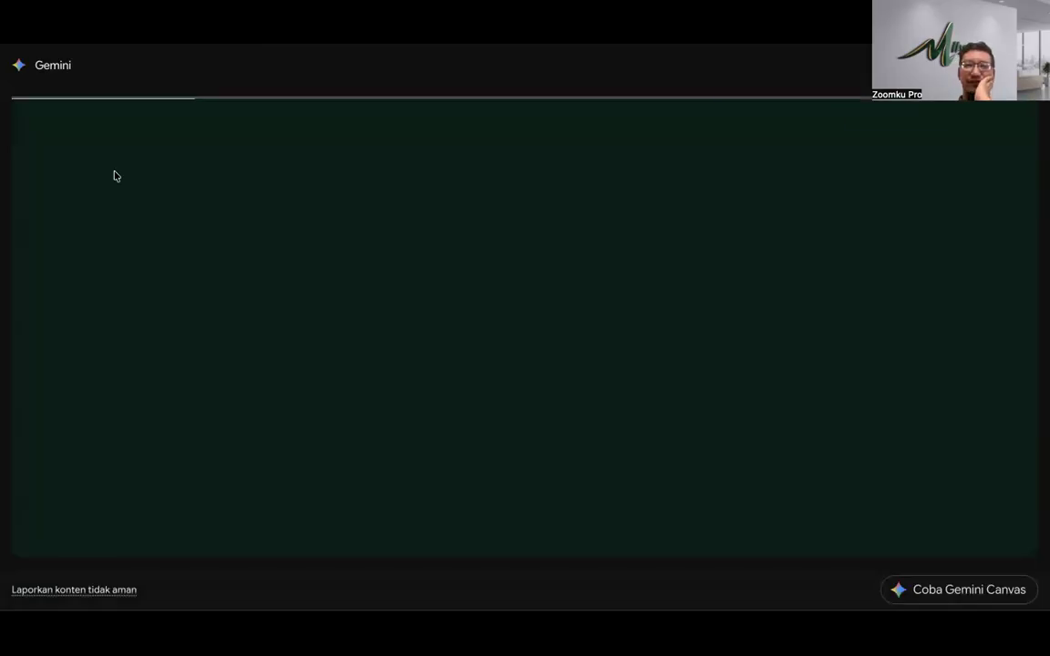
pyautogui.scroll(-5, 199, 249)
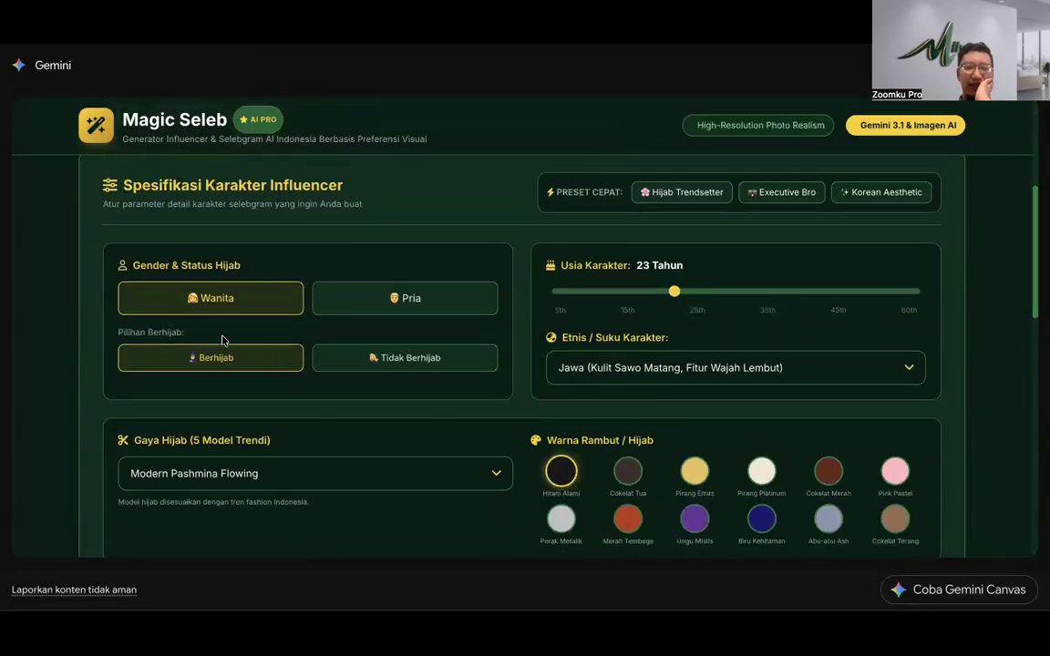
pyautogui.click(403, 358)
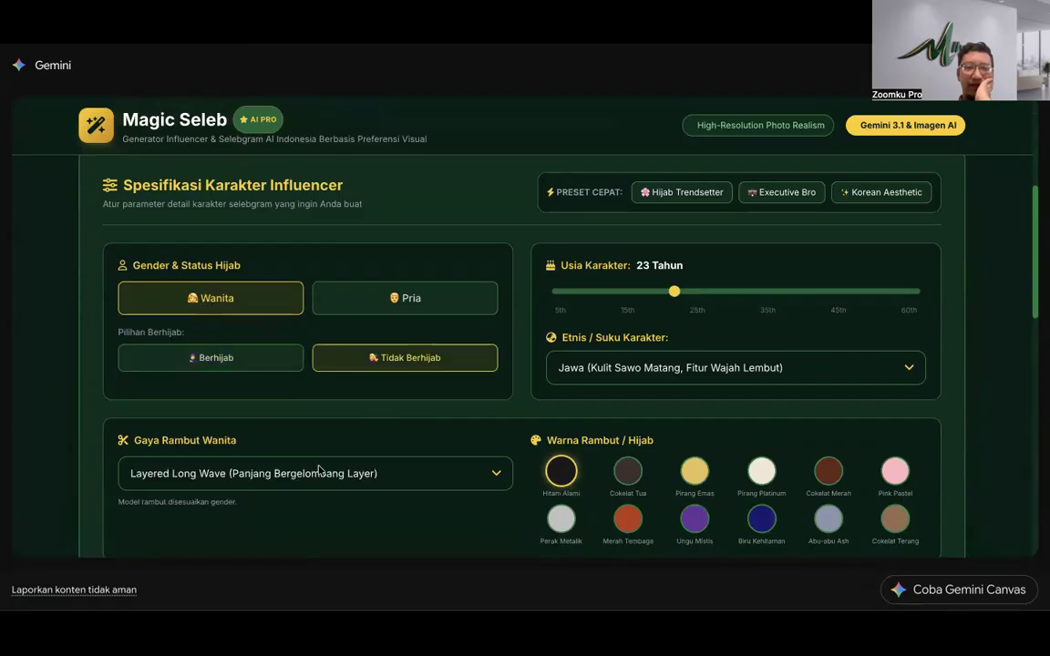
pyautogui.click(319, 471)
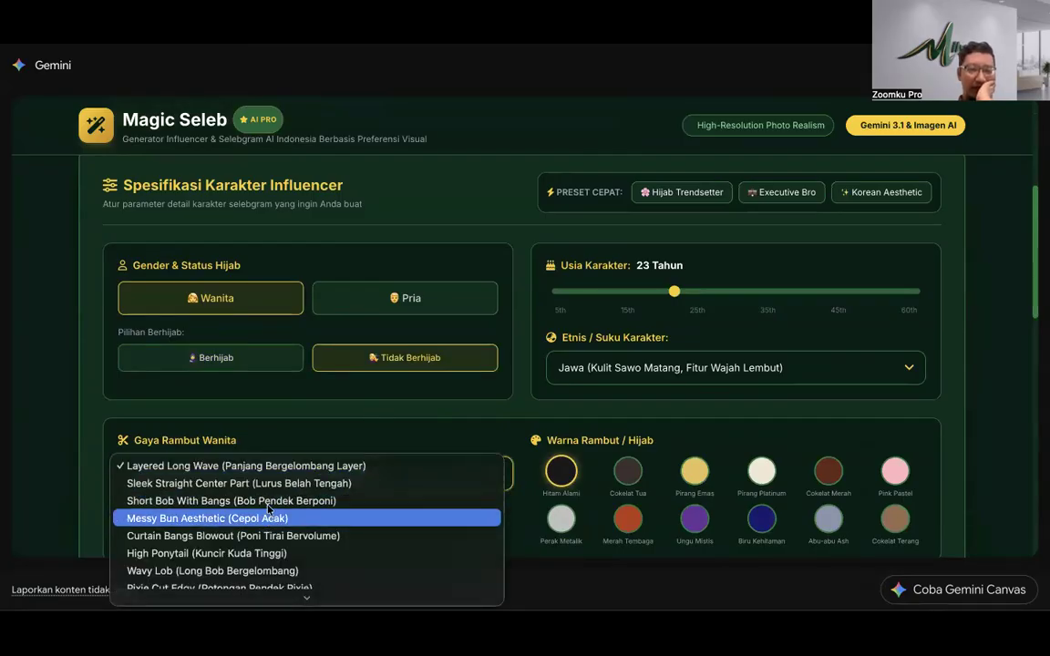
pyautogui.press('Escape')
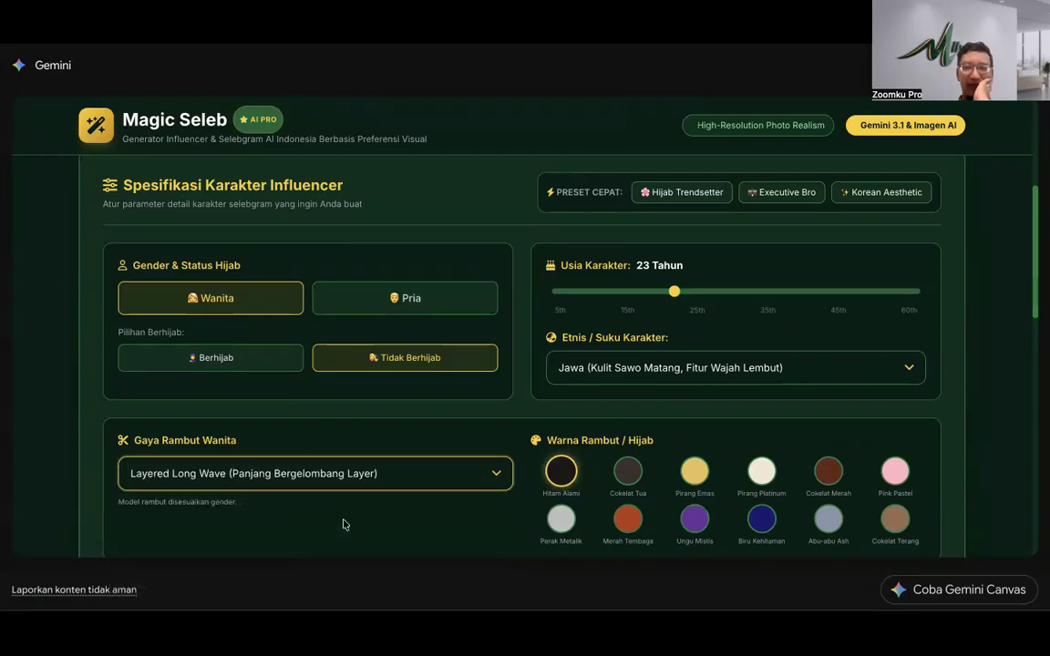
pyautogui.scroll(-4, 445, 482)
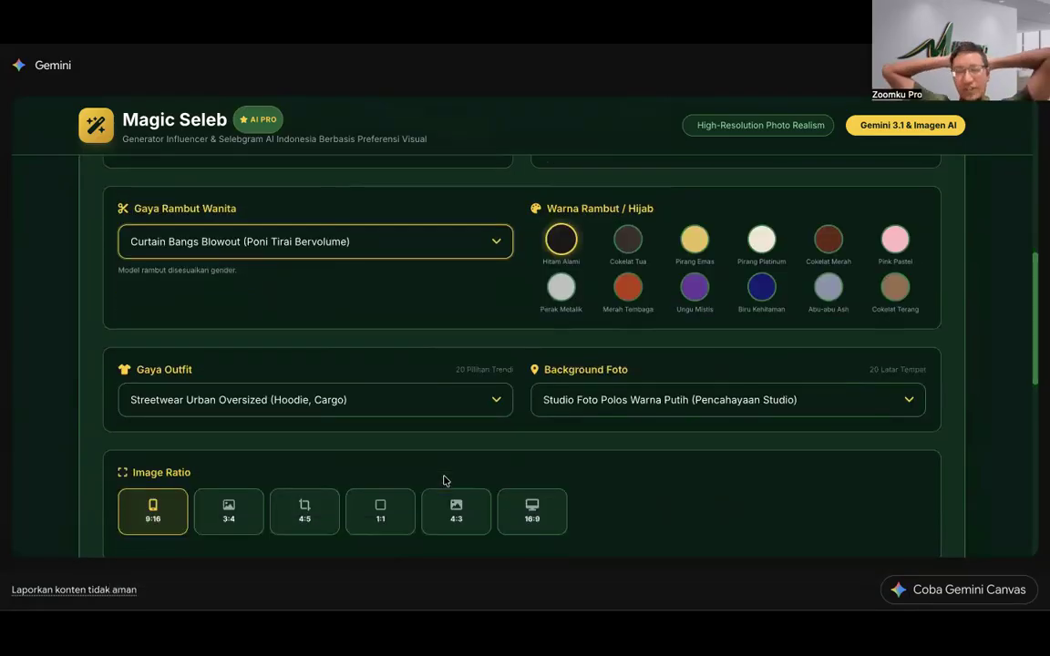
pyautogui.click(827, 239)
pyautogui.scroll(2, 757, 305)
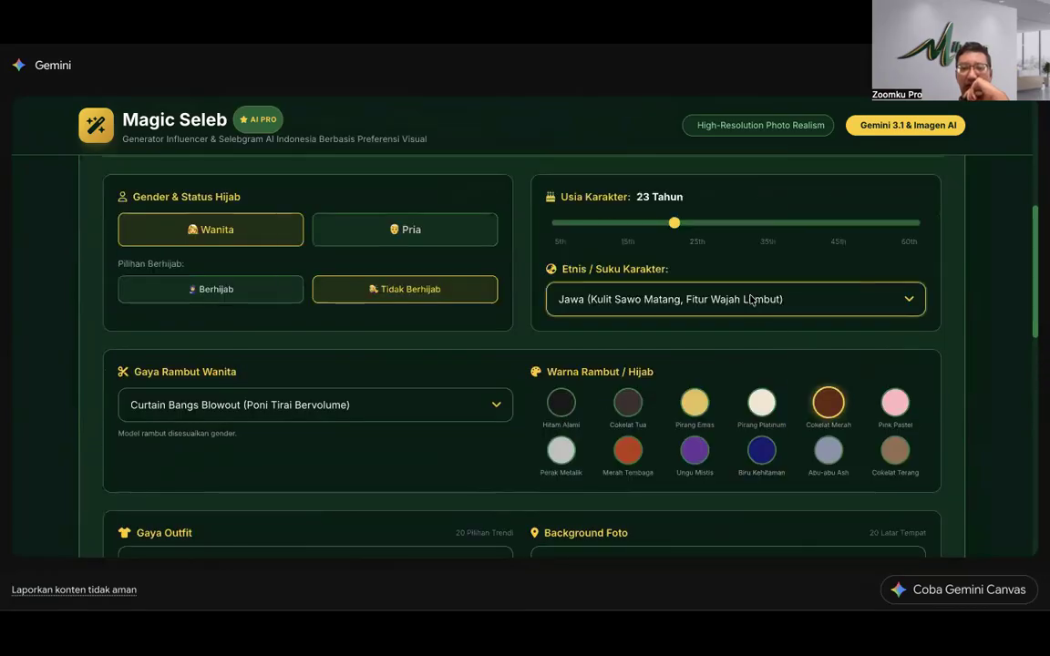
# Step: Set the ethnicity to Sunda and lower the age to 17
pyautogui.click(752, 301)
pyautogui.click(720, 308)
pyautogui.moveTo(666, 229); pyautogui.dragTo(636, 232)
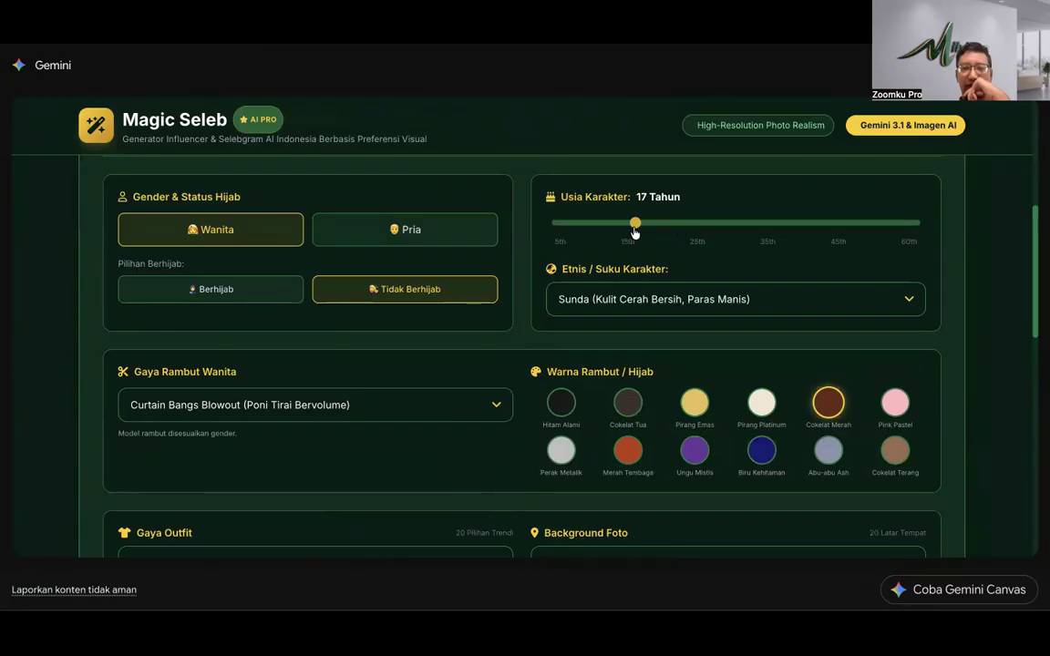
pyautogui.scroll(-5, 480, 342)
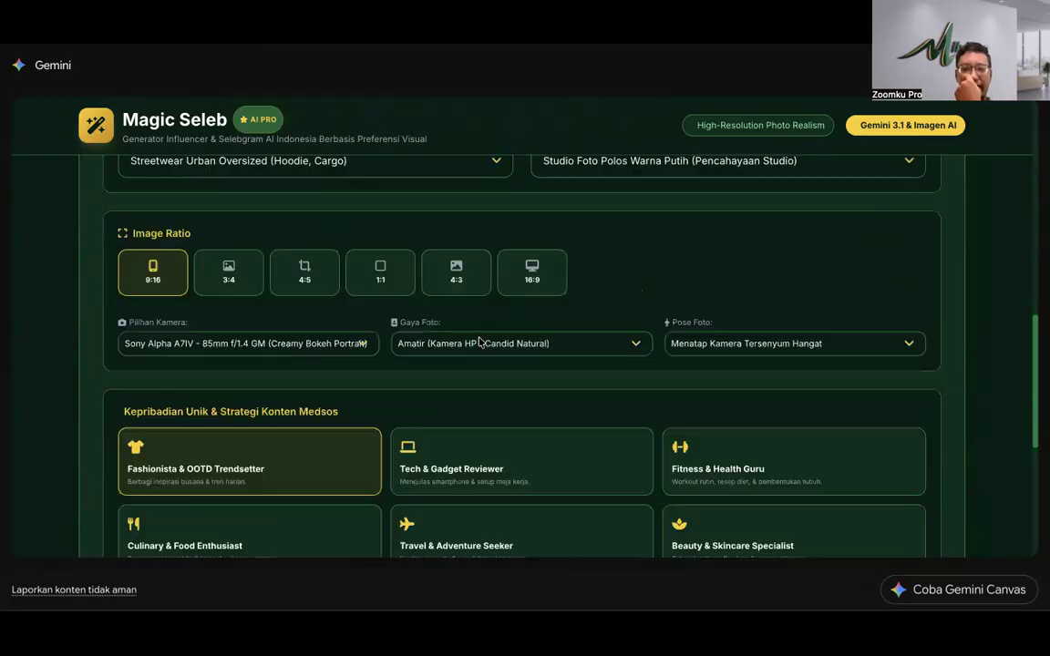
pyautogui.scroll(1, 480, 342)
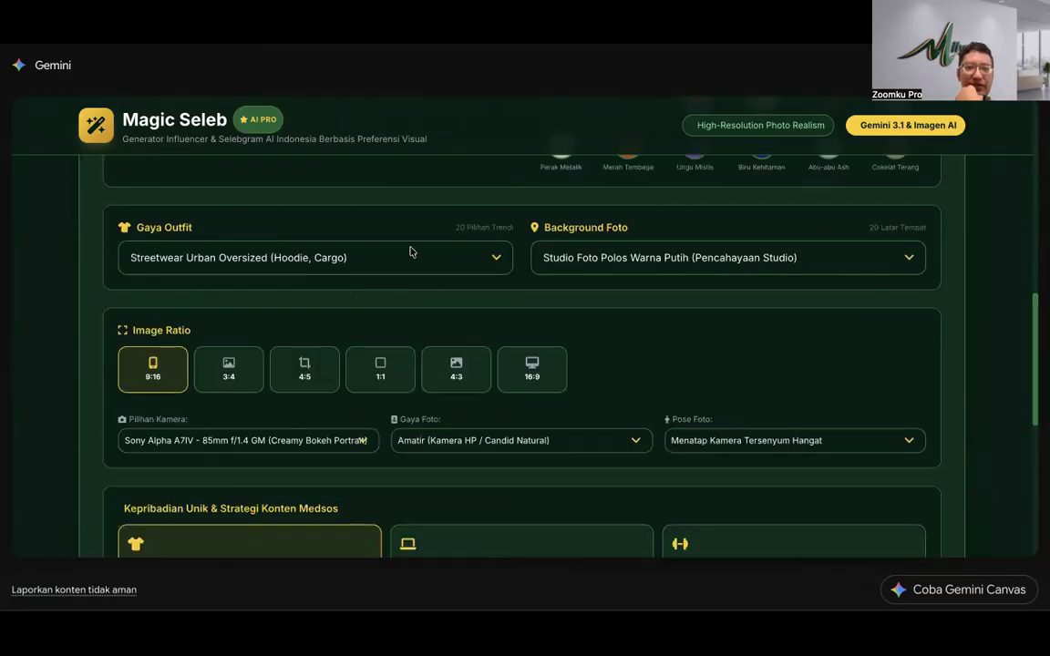
# Step: Set the outfit to Office Chic and keep the plain white studio background
pyautogui.click(411, 255)
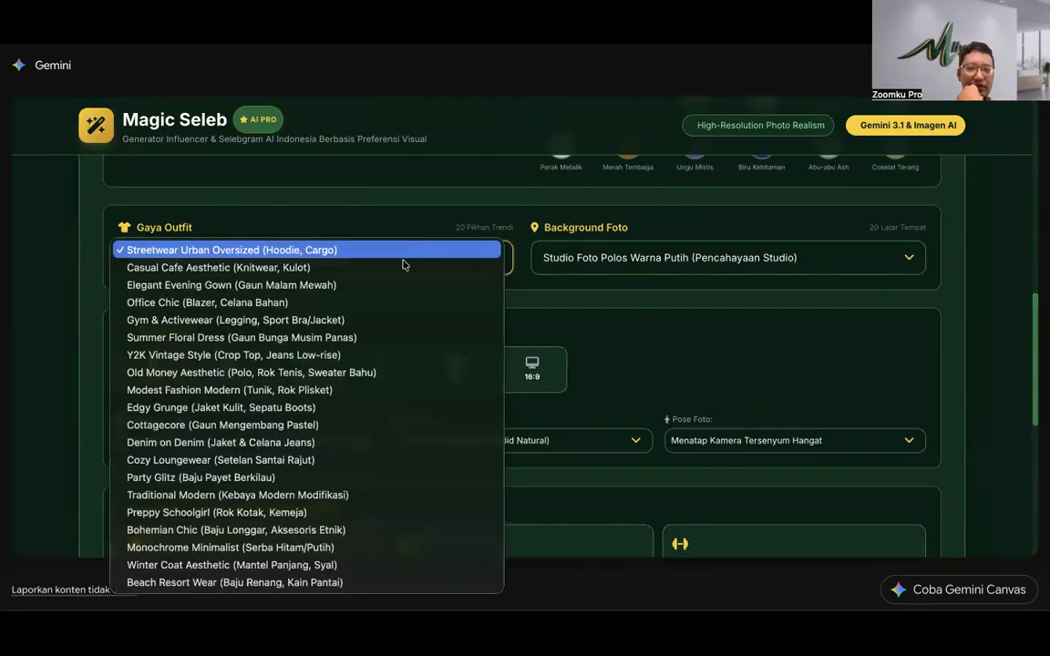
pyautogui.click(364, 303)
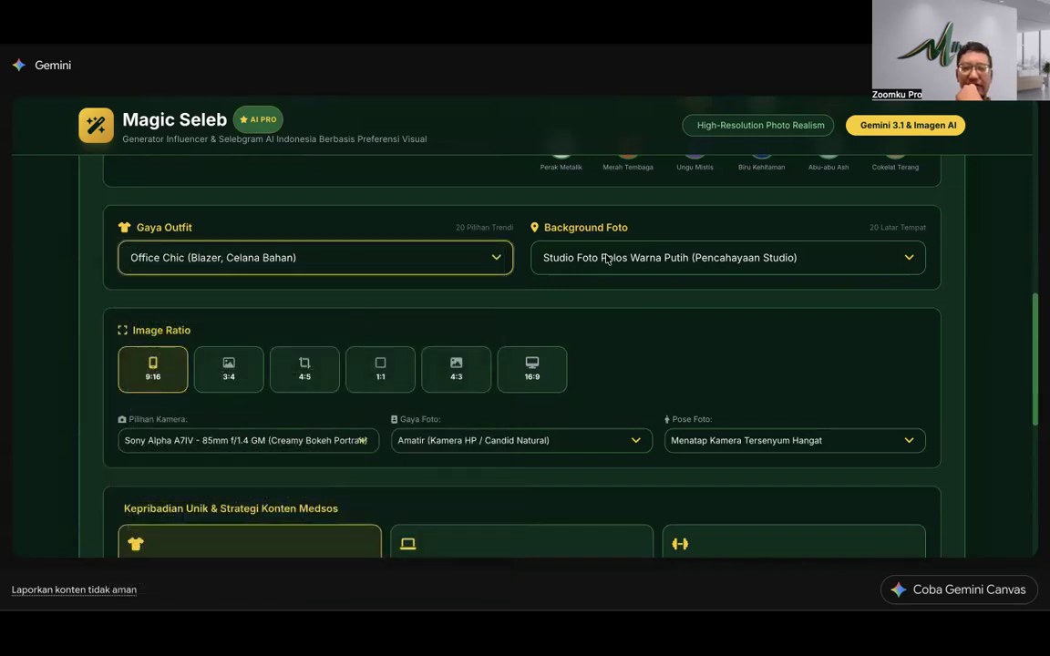
pyautogui.click(606, 258)
pyautogui.click(446, 307)
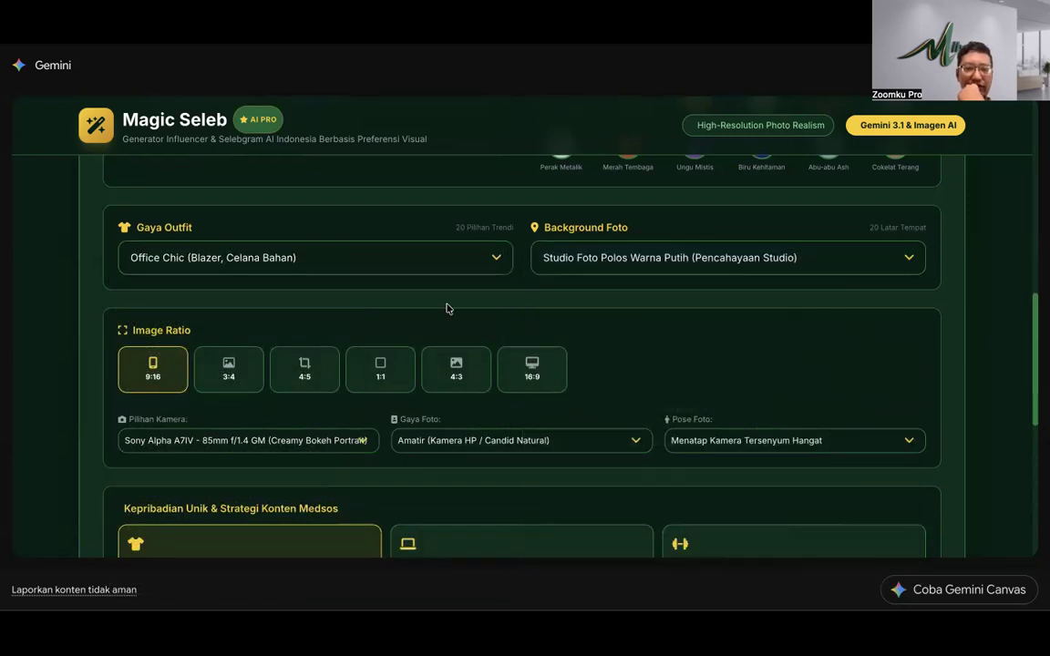
pyautogui.scroll(-2, 446, 307)
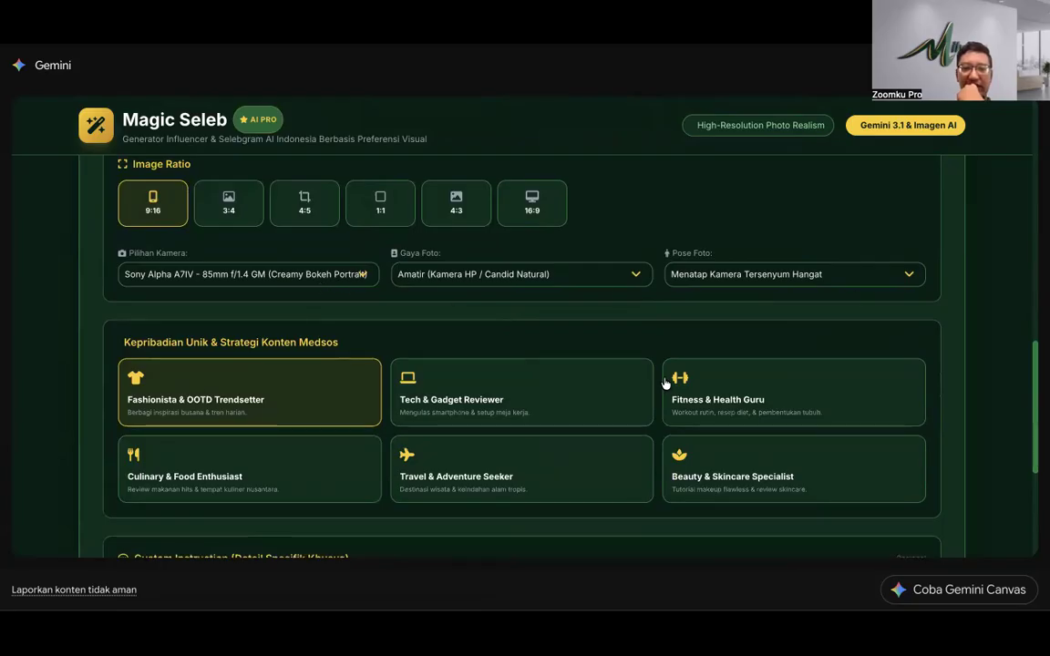
pyautogui.scroll(-4, 206, 398)
pyautogui.click(264, 310)
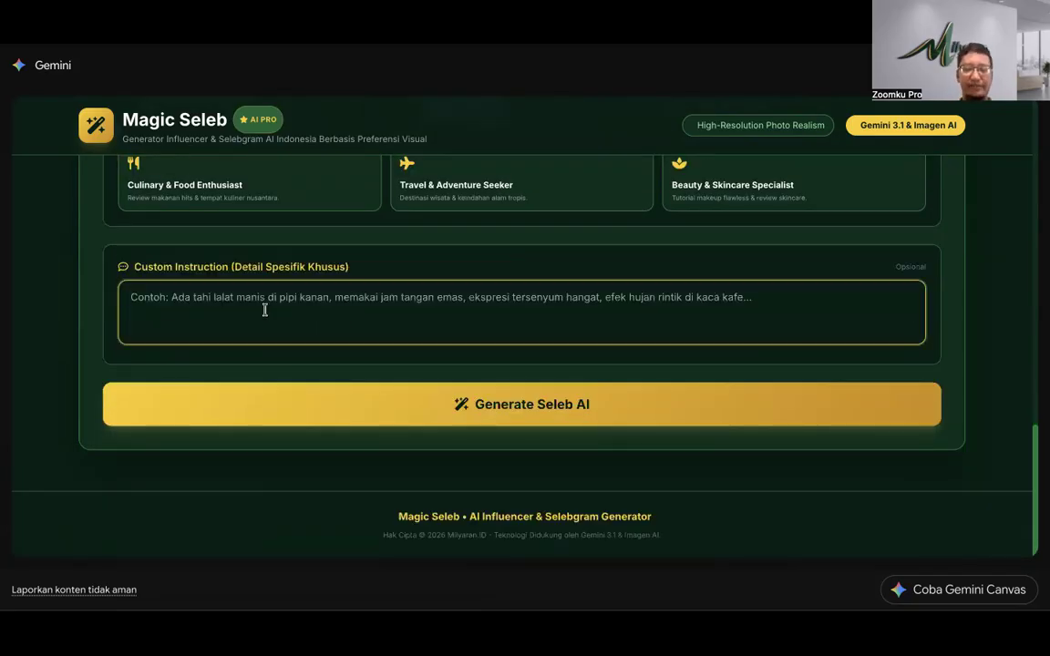
# Step: Enter 'membawa macbook air m1 2021 terbuka di depannya' as the custom instruction and generate
pyautogui.write('m')
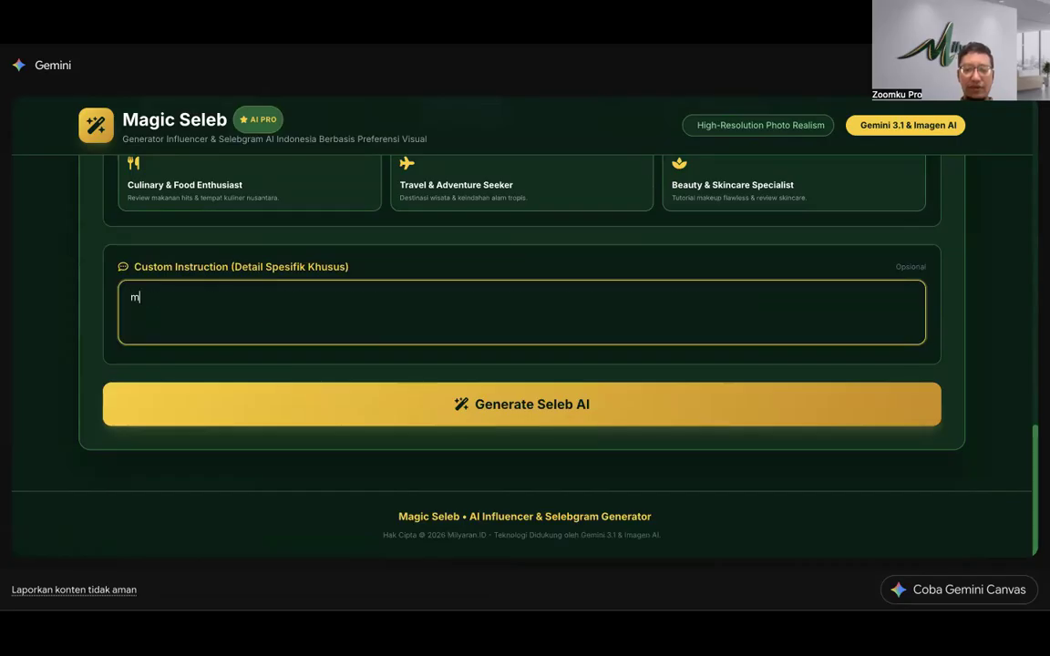
pyautogui.write('embawa ')
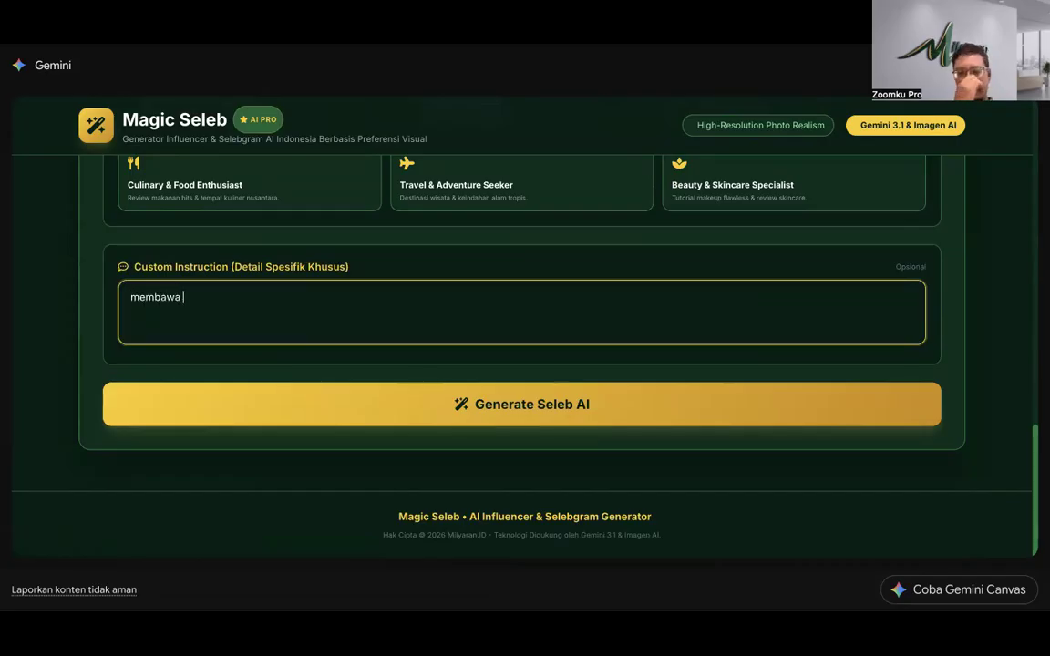
pyautogui.write('macbook air')
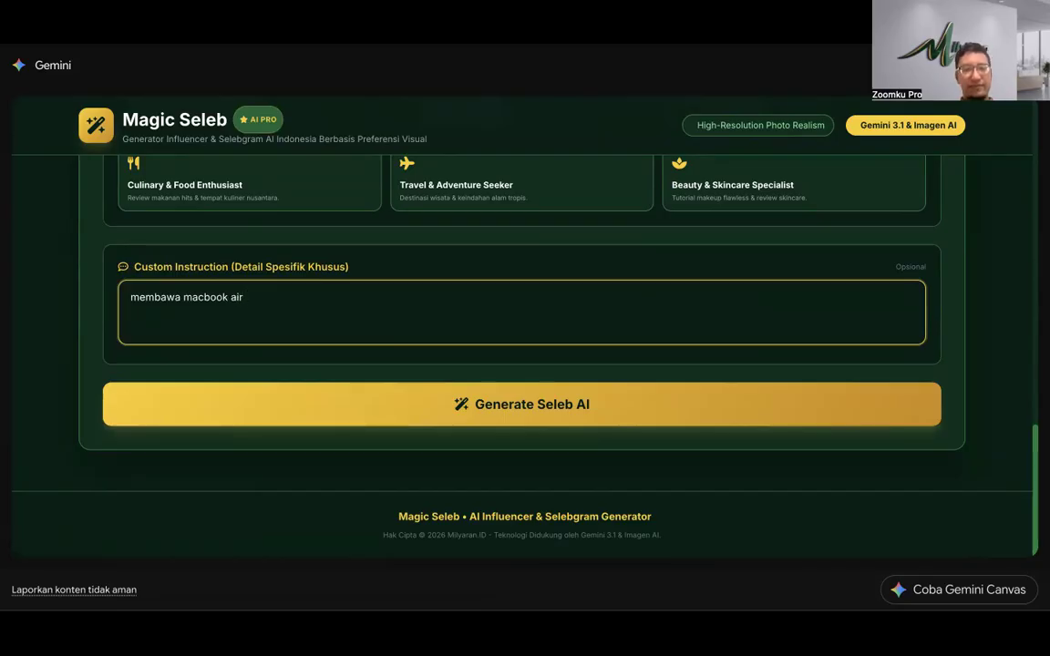
pyautogui.write(' m1 2021 terbuka di depannya')
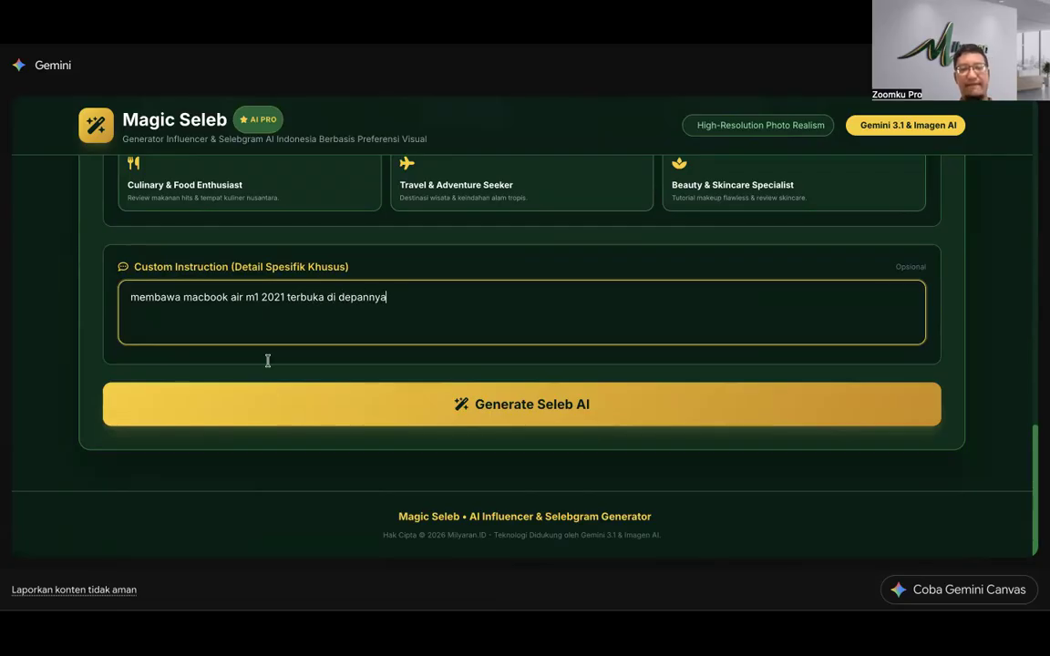
pyautogui.click(317, 408)
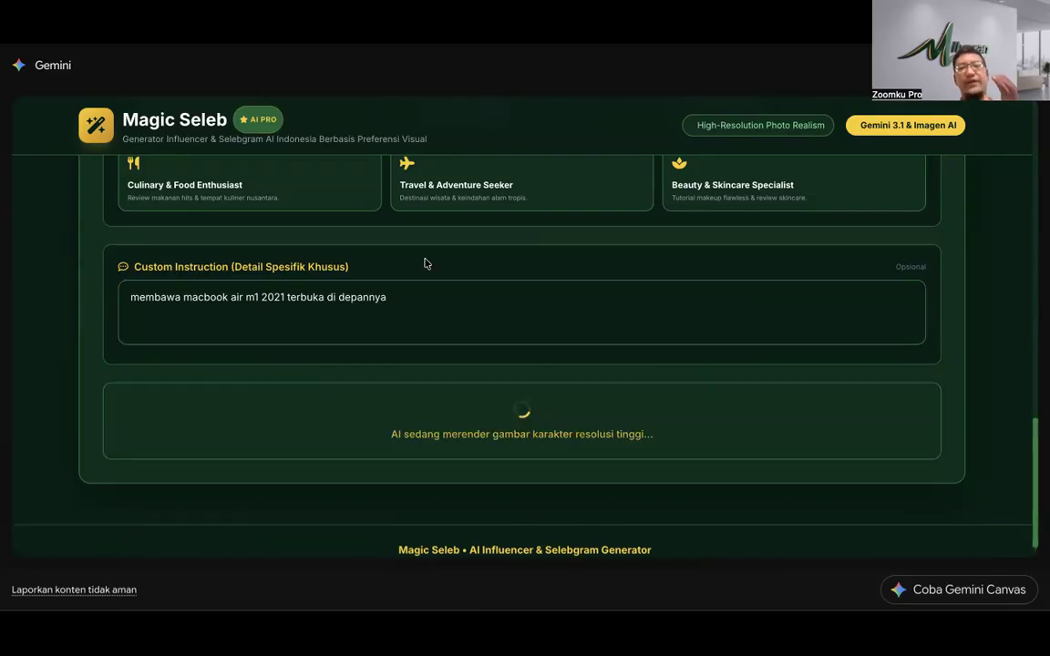
pyautogui.scroll(5, 424, 263)
# Step: Scroll from the generated laptop portrait back up to the hair and outfit settings
pyautogui.scroll(10, 424, 263)
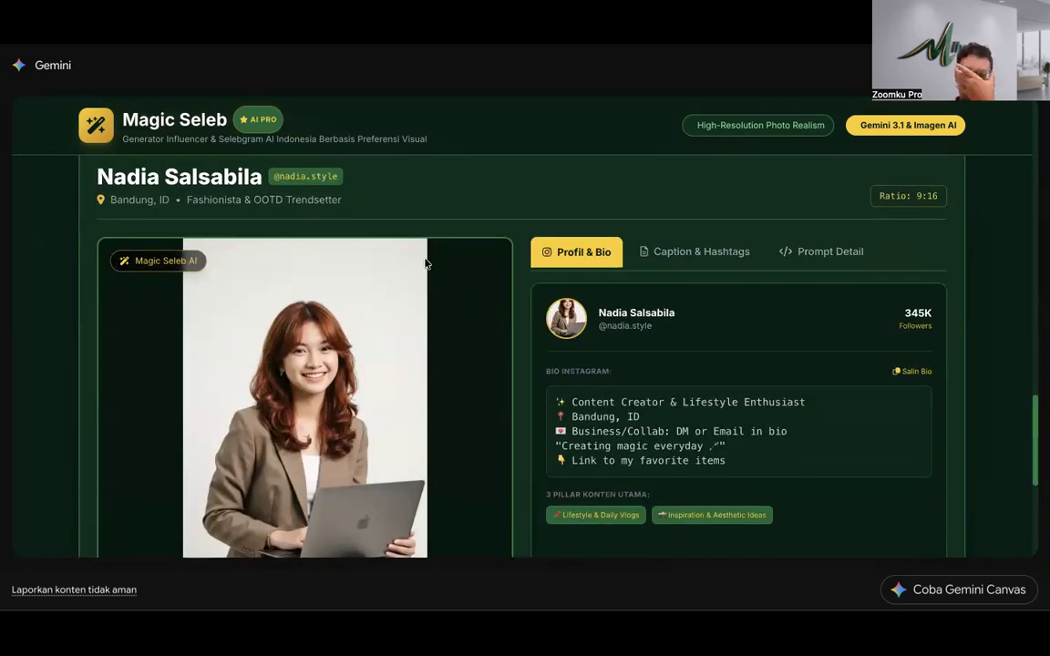
pyautogui.scroll(-1, 385, 323)
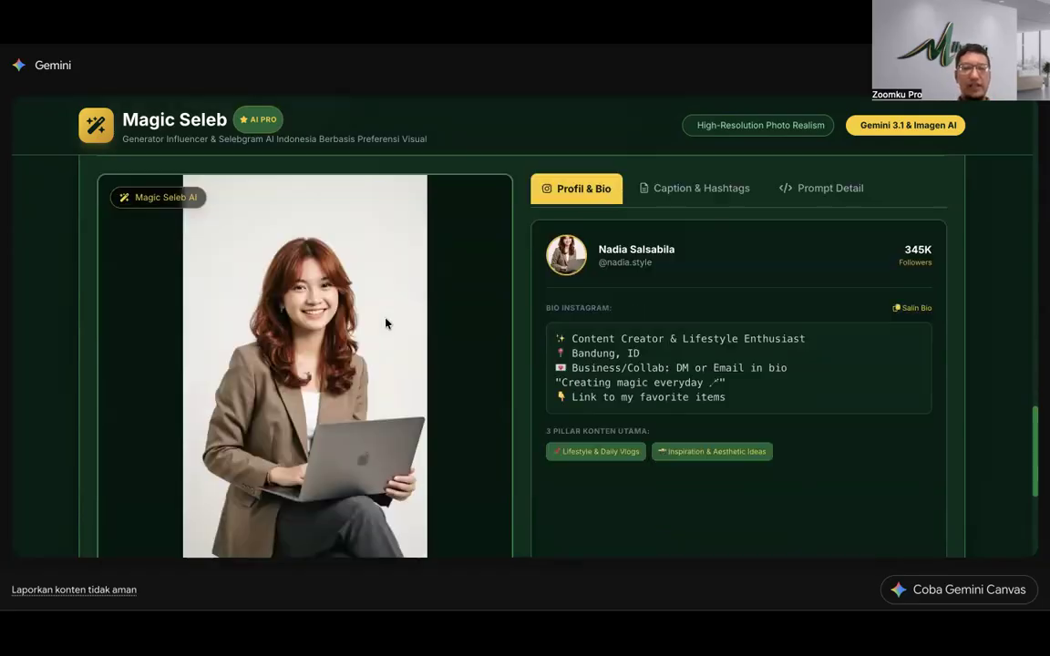
pyautogui.scroll(1, 384, 321)
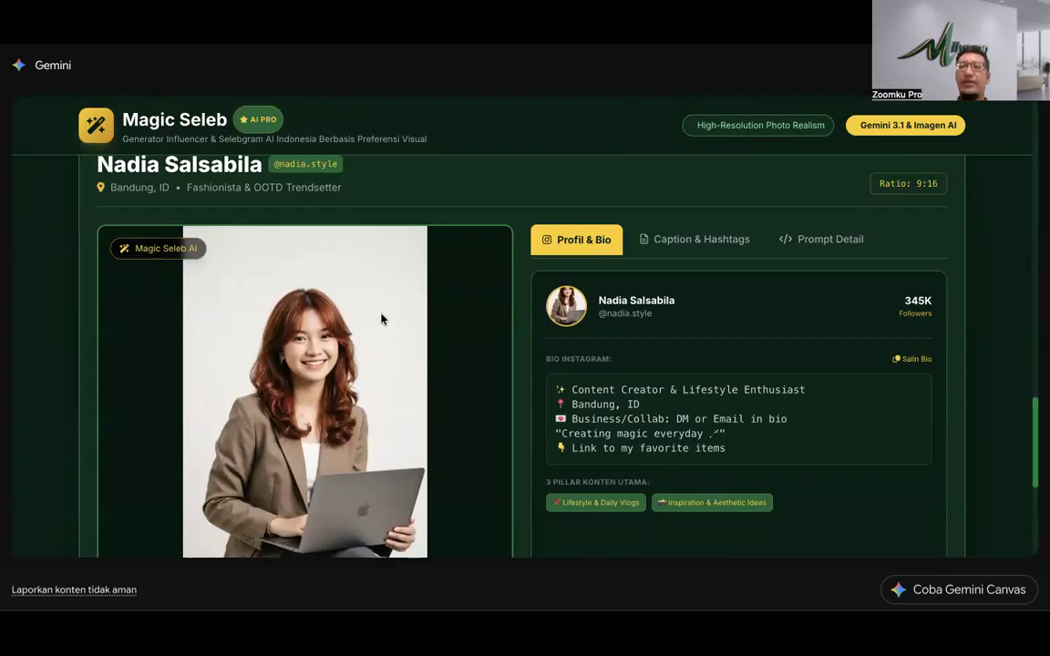
pyautogui.scroll(-3, 364, 345)
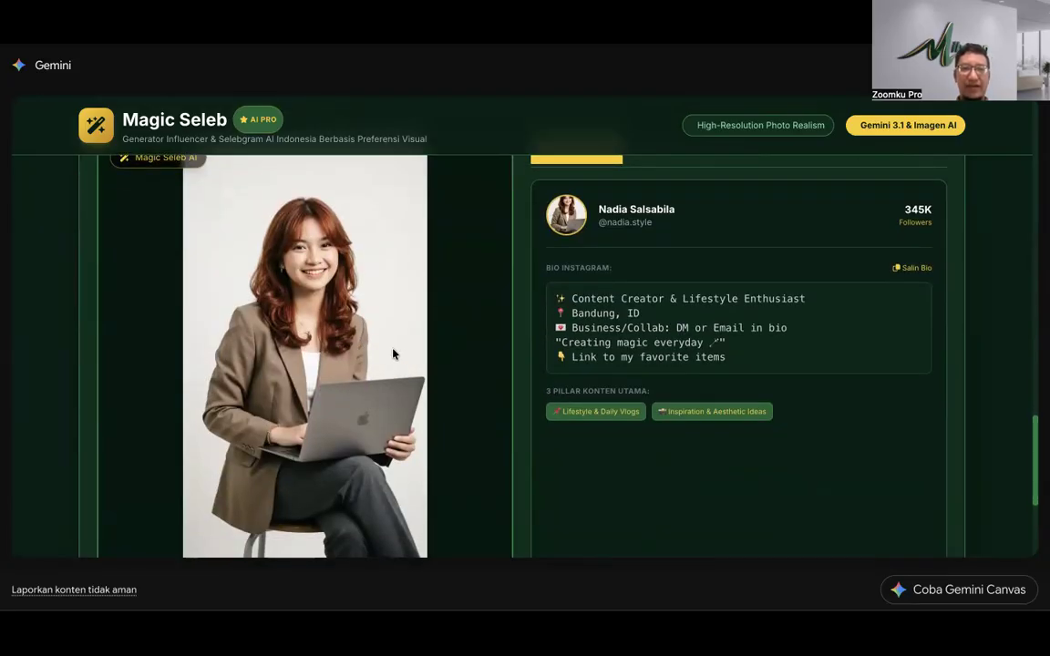
pyautogui.scroll(15, 394, 354)
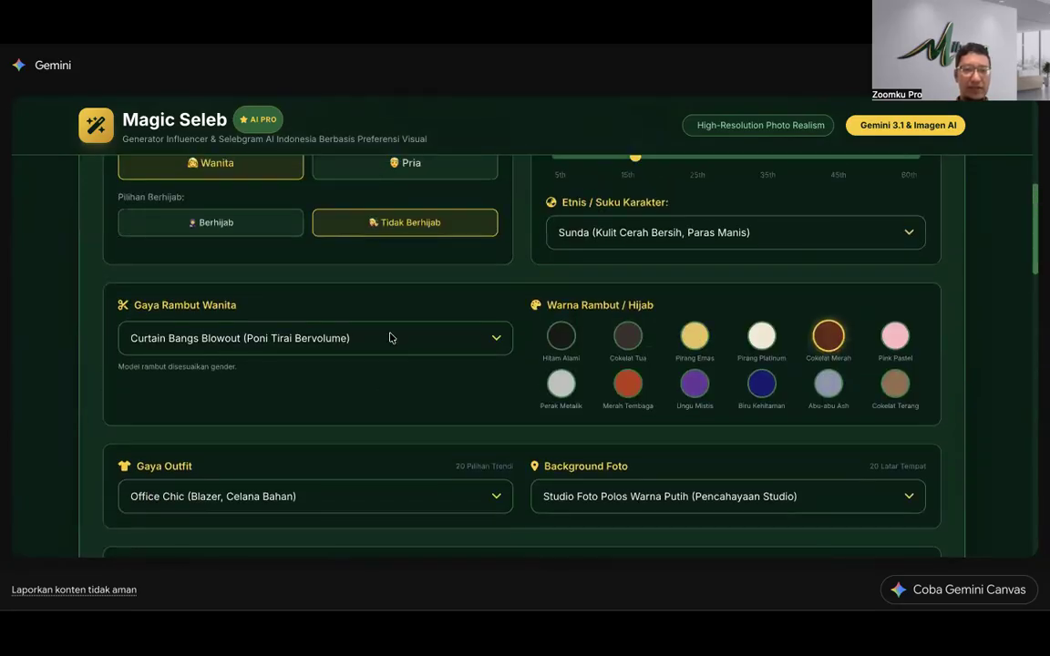
# Step: Change the hairstyle from Curtain Bangs Blowout to High Ponytail (Kuncir Kuda Tinggi)
pyautogui.click(392, 339)
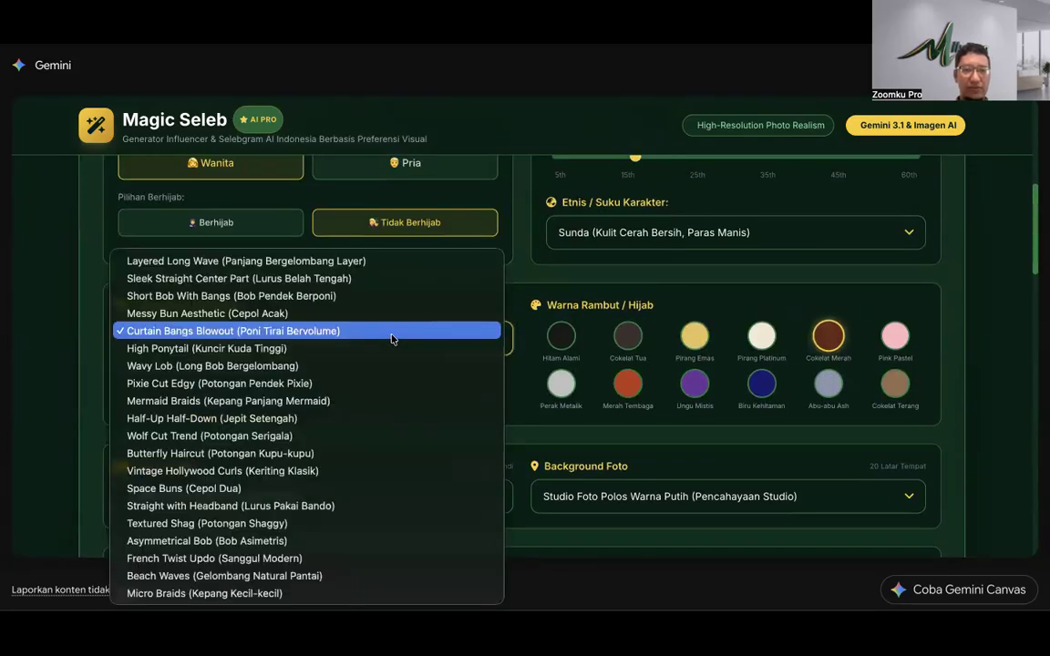
pyautogui.click(253, 349)
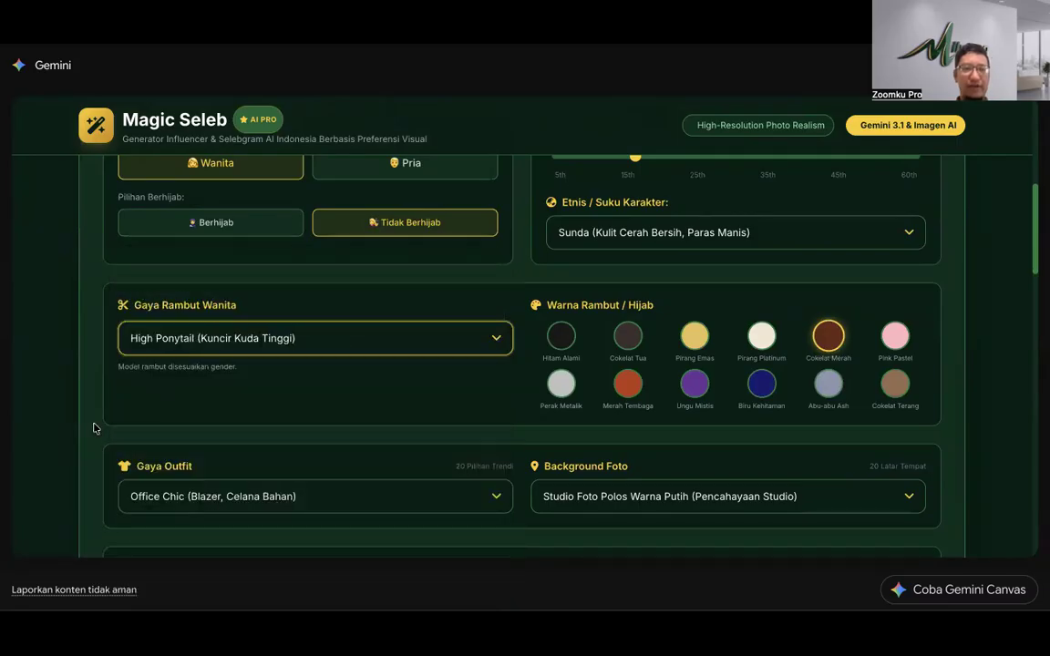
pyautogui.scroll(-15, 433, 411)
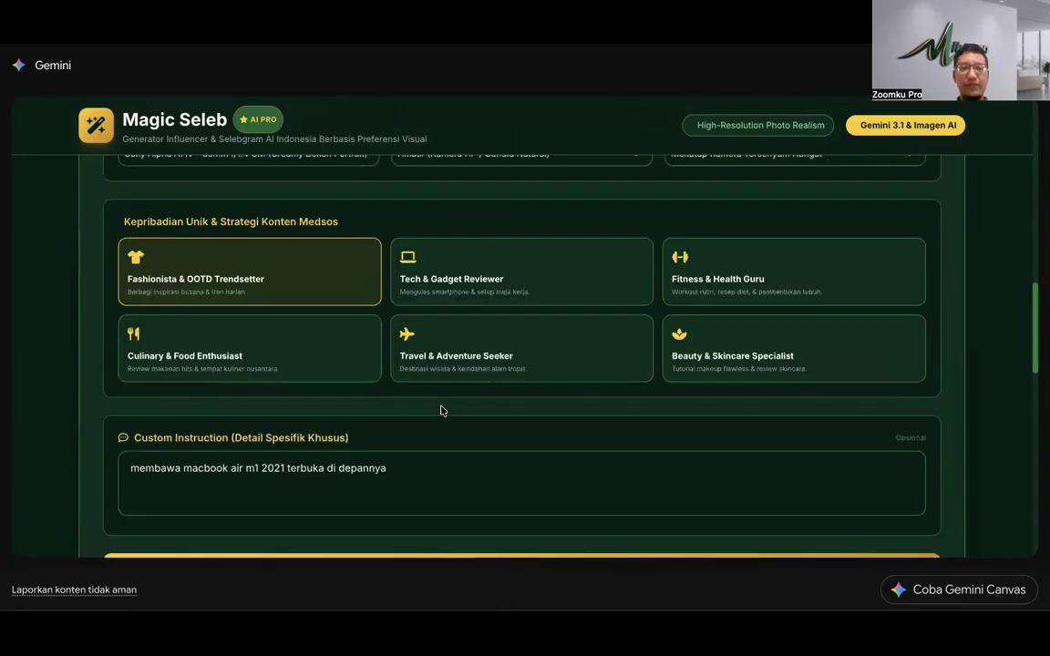
pyautogui.scroll(2, 440, 411)
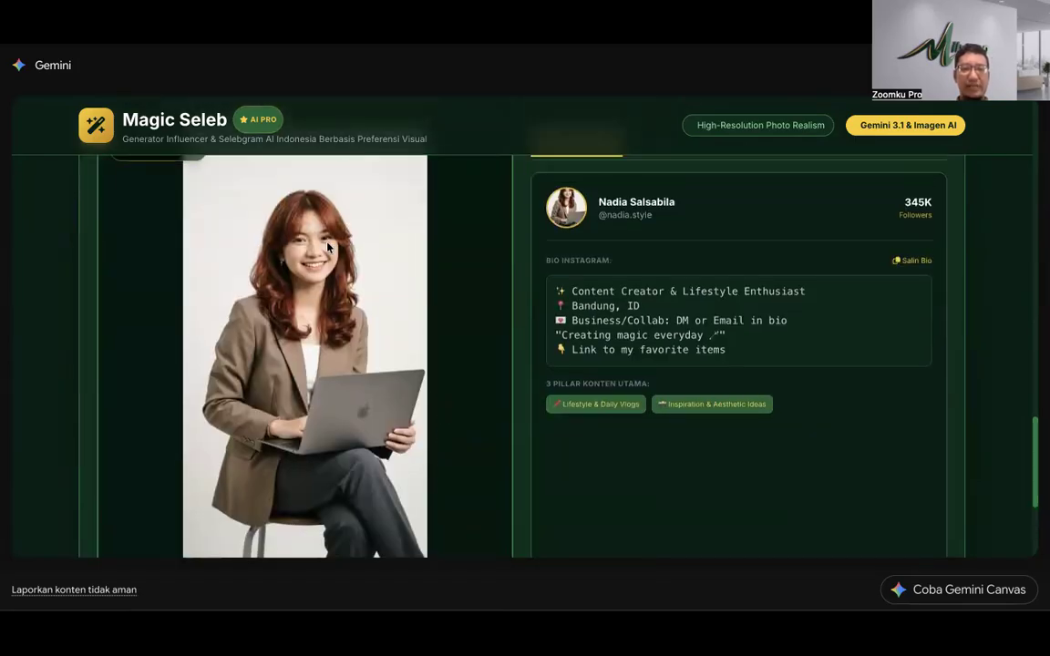
pyautogui.scroll(-2, 453, 323)
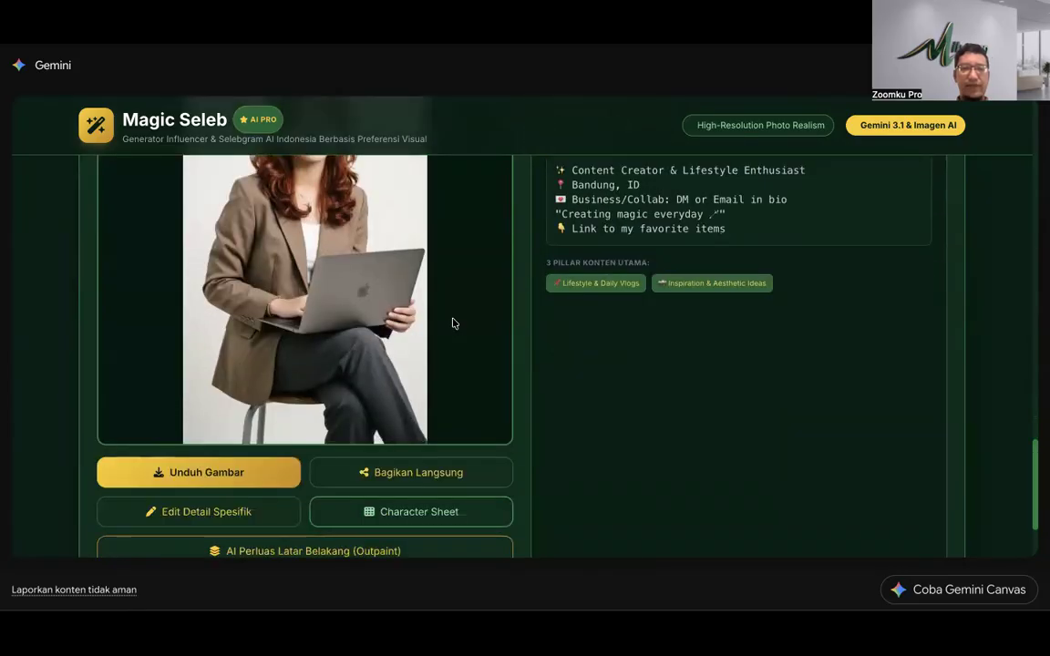
# Step: Download the generated portrait of the woman with the laptop
pyautogui.click(270, 438)
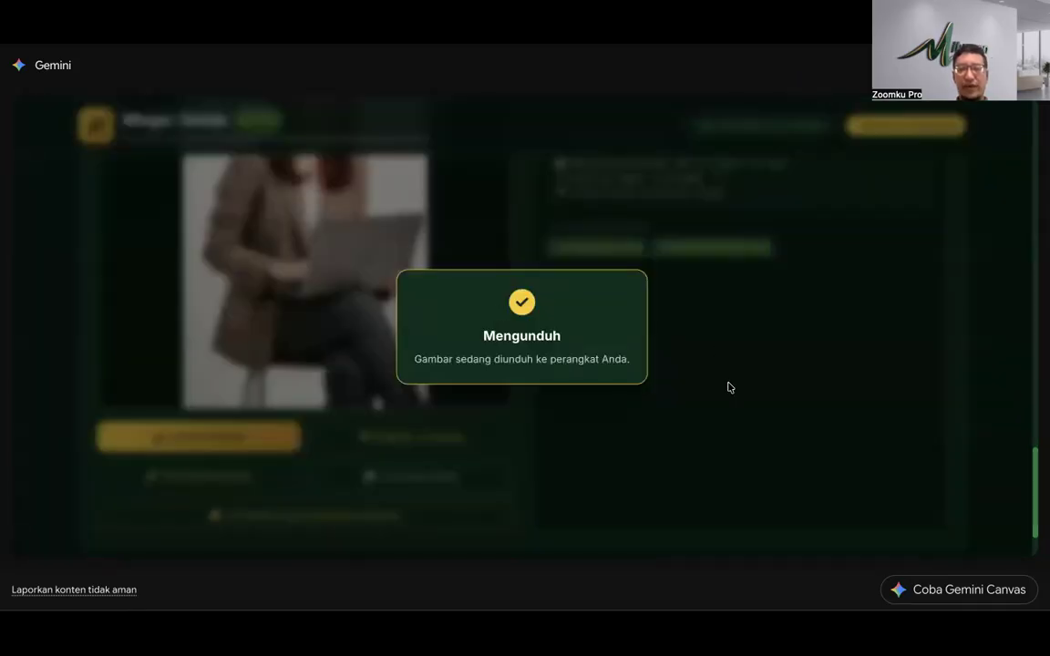
pyautogui.scroll(3, 438, 331)
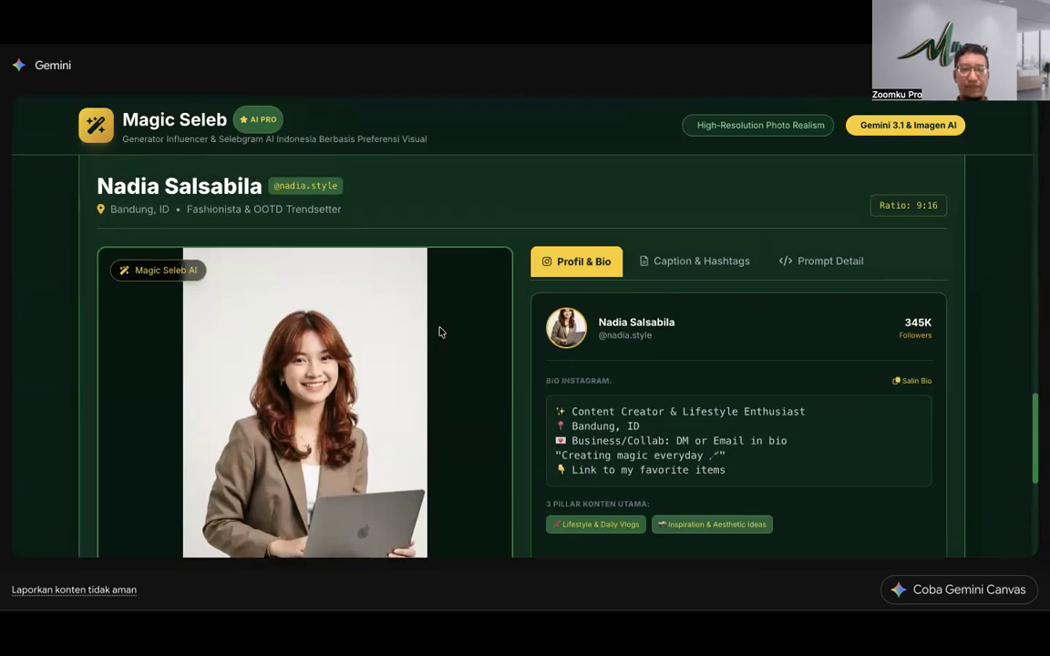
pyautogui.scroll(5, 439, 331)
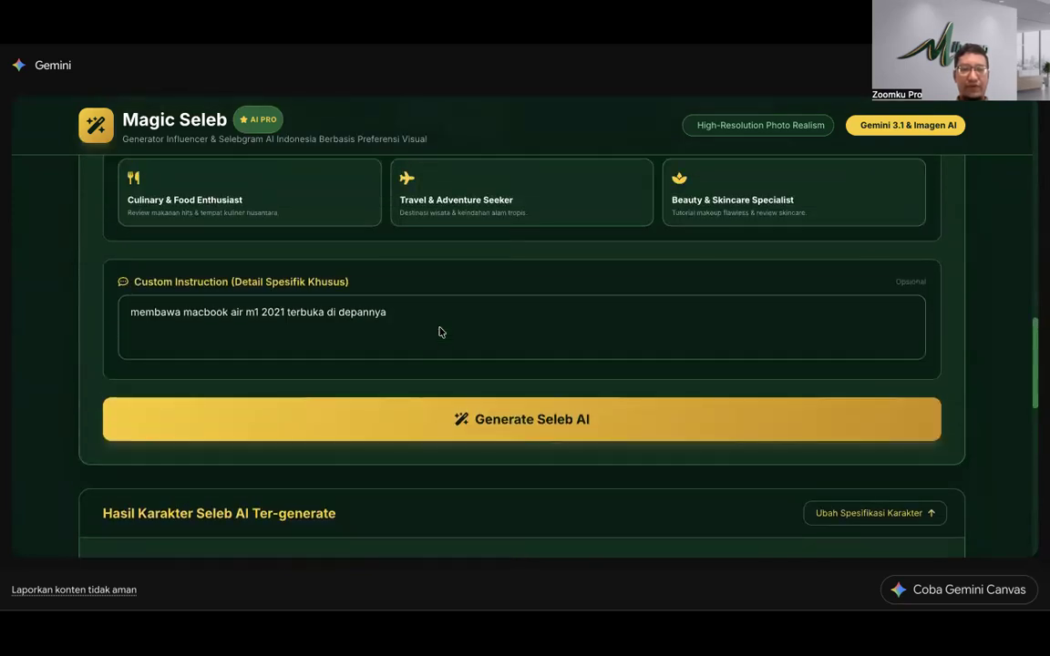
# Step: Append '. berdiri.' to the custom instruction to request a standing pose
pyautogui.scroll(-8, 438, 331)
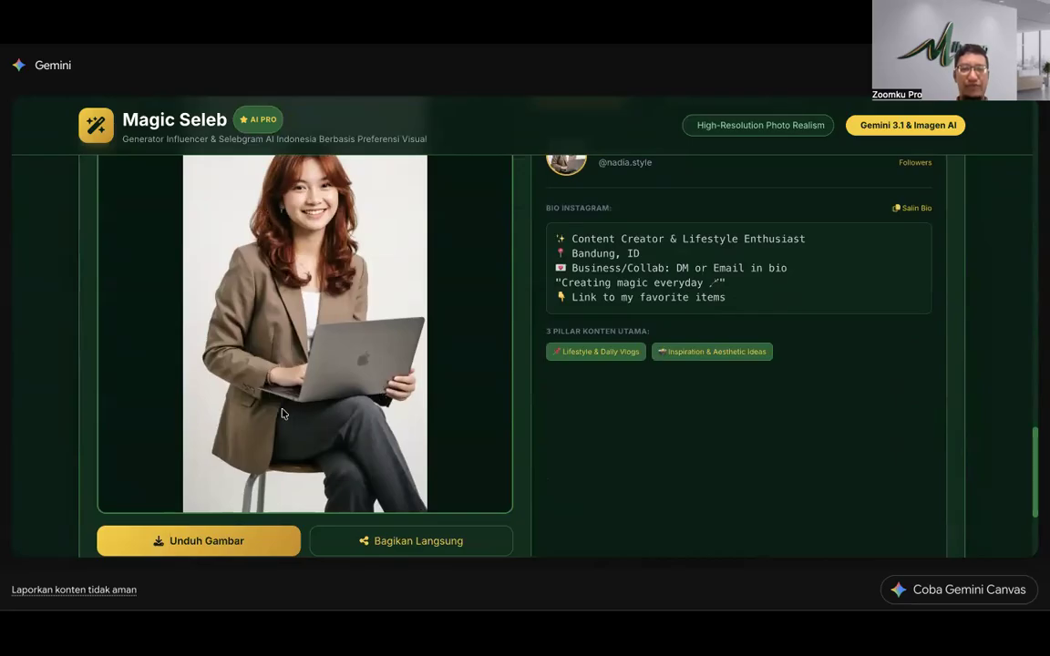
pyautogui.scroll(8, 367, 369)
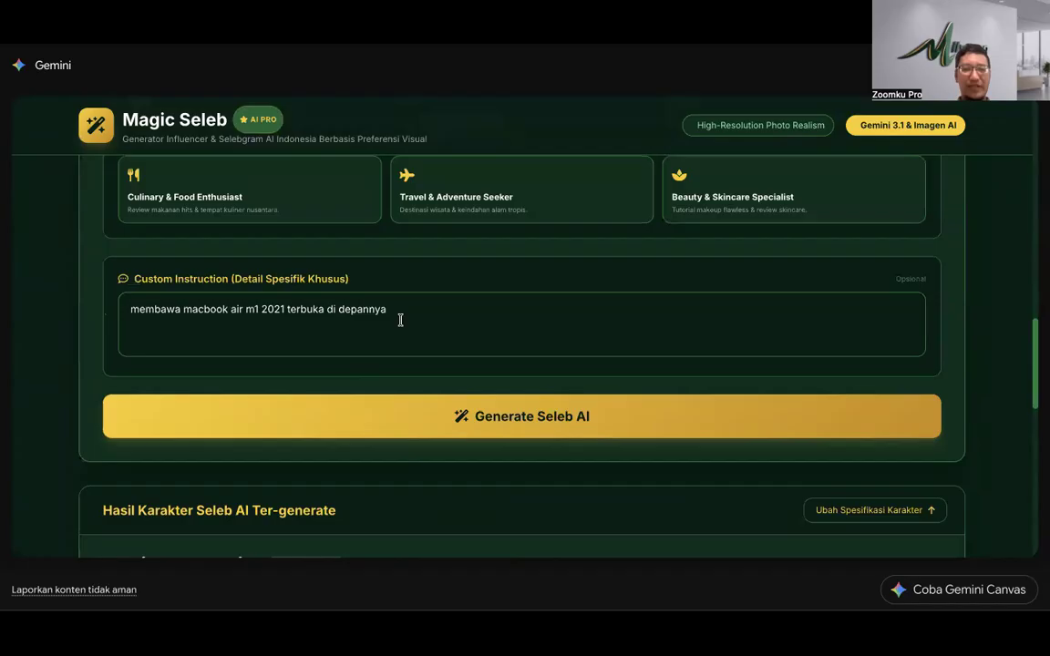
pyautogui.click(406, 308)
pyautogui.write('. berdiri.')
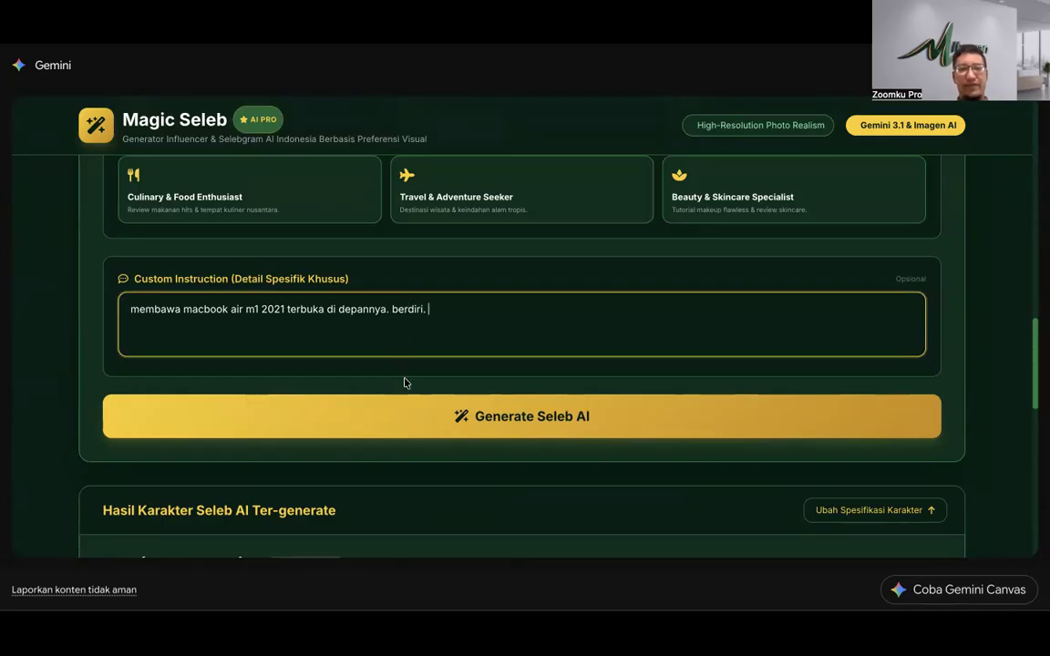
# Step: Generate the influencer standing with a high ponytail, holding an open laptop
pyautogui.scroll(6, 415, 405)
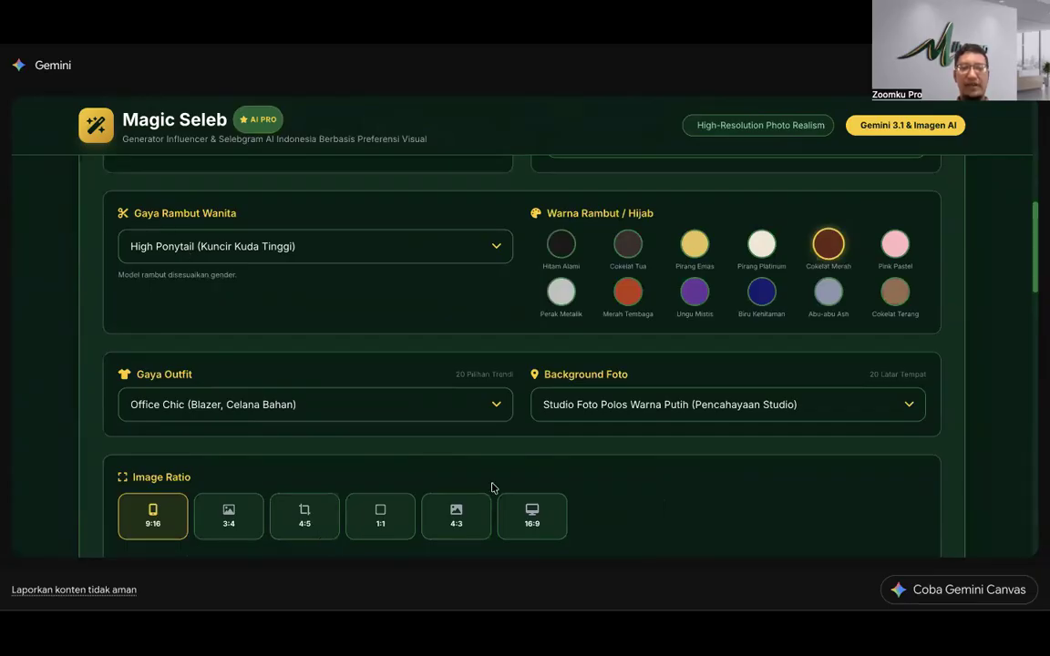
pyautogui.scroll(-15, 492, 488)
pyautogui.scroll(3, 492, 487)
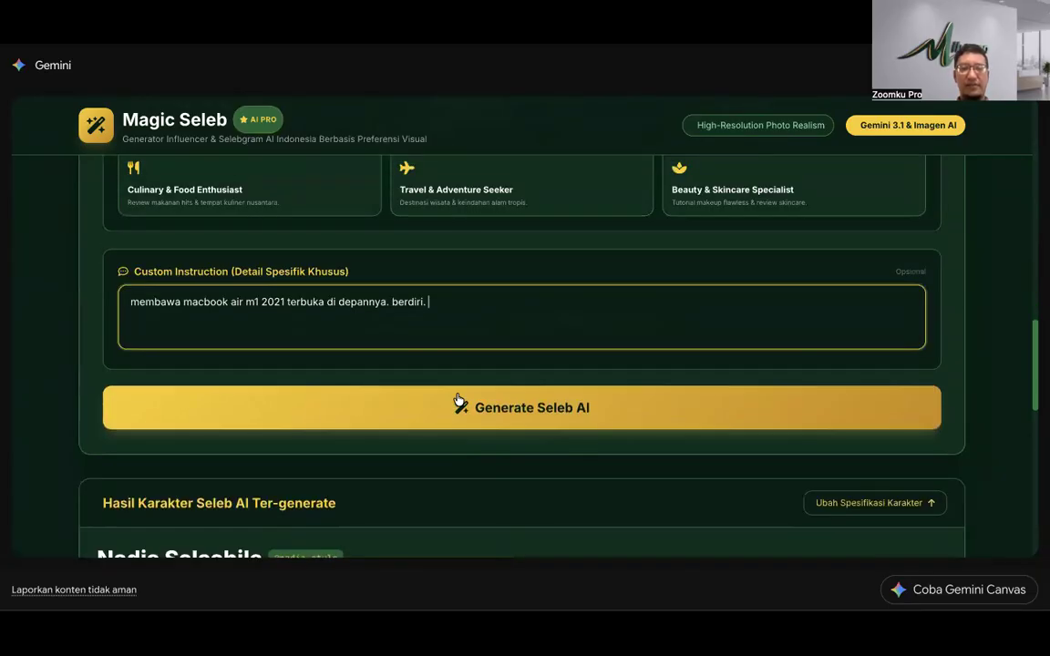
pyautogui.click(458, 401)
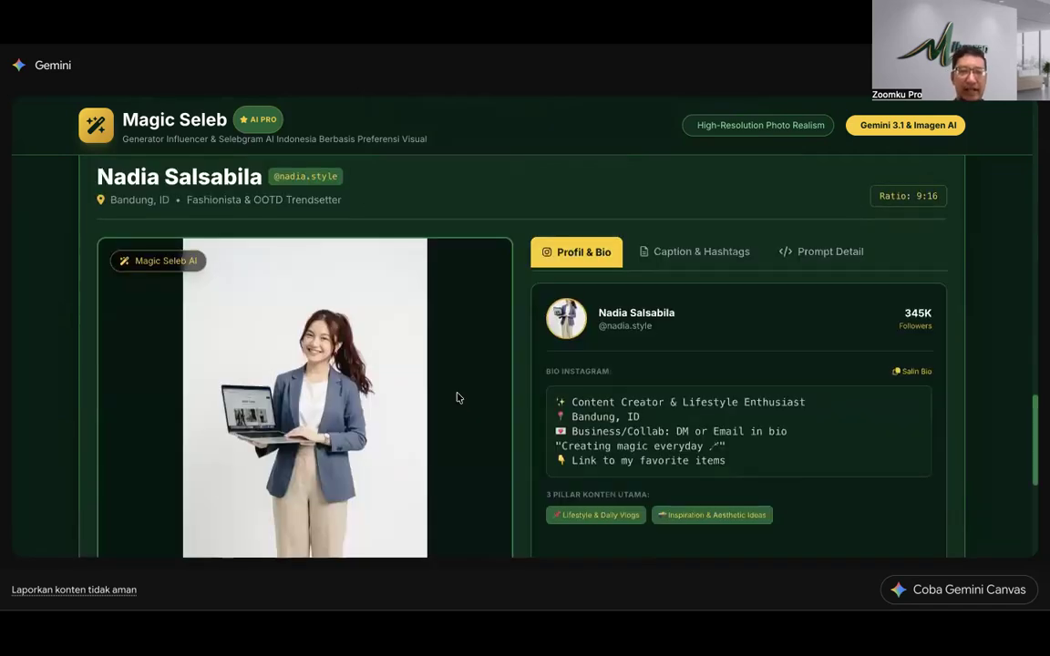
# Step: Review the new portrait of the smiling ponytailed woman in a blazer holding the laptop
pyautogui.scroll(-1, 320, 297)
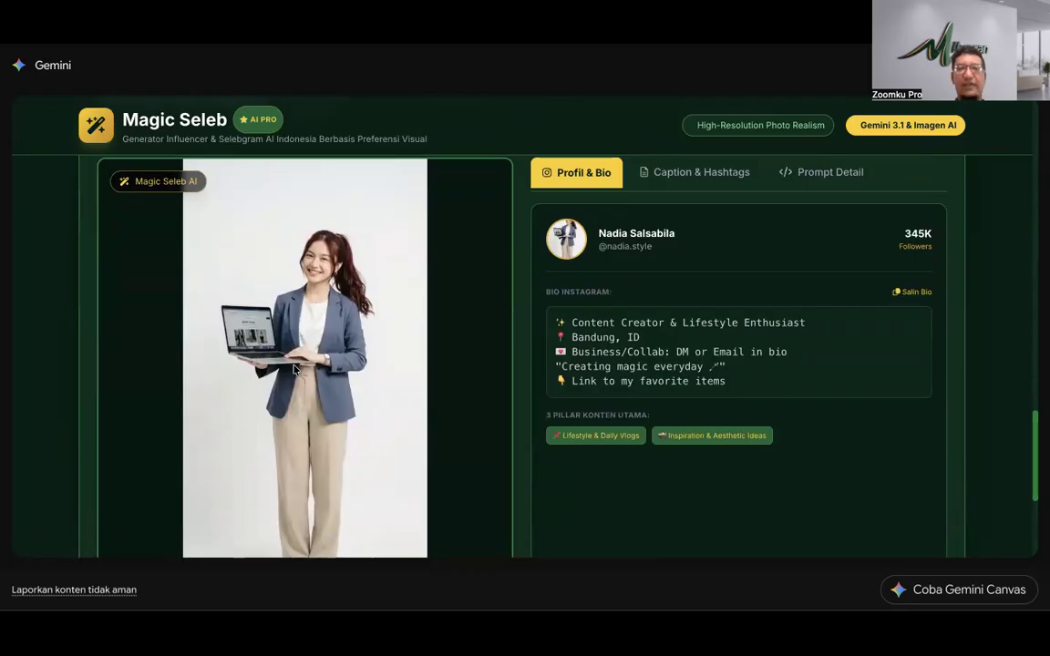
pyautogui.scroll(-3, 293, 368)
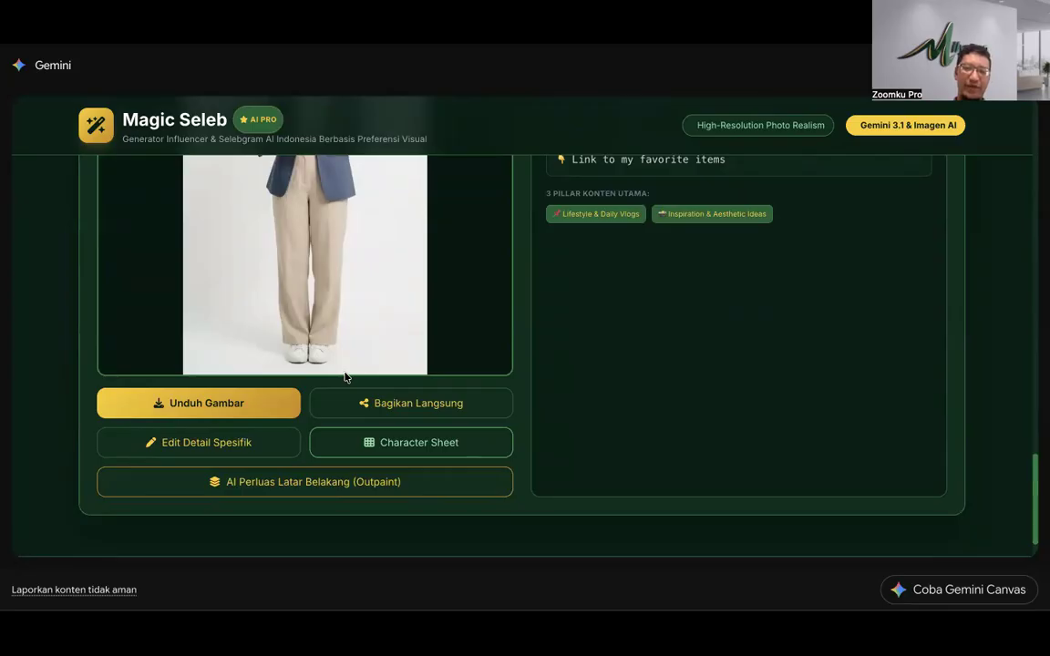
pyautogui.scroll(4, 344, 377)
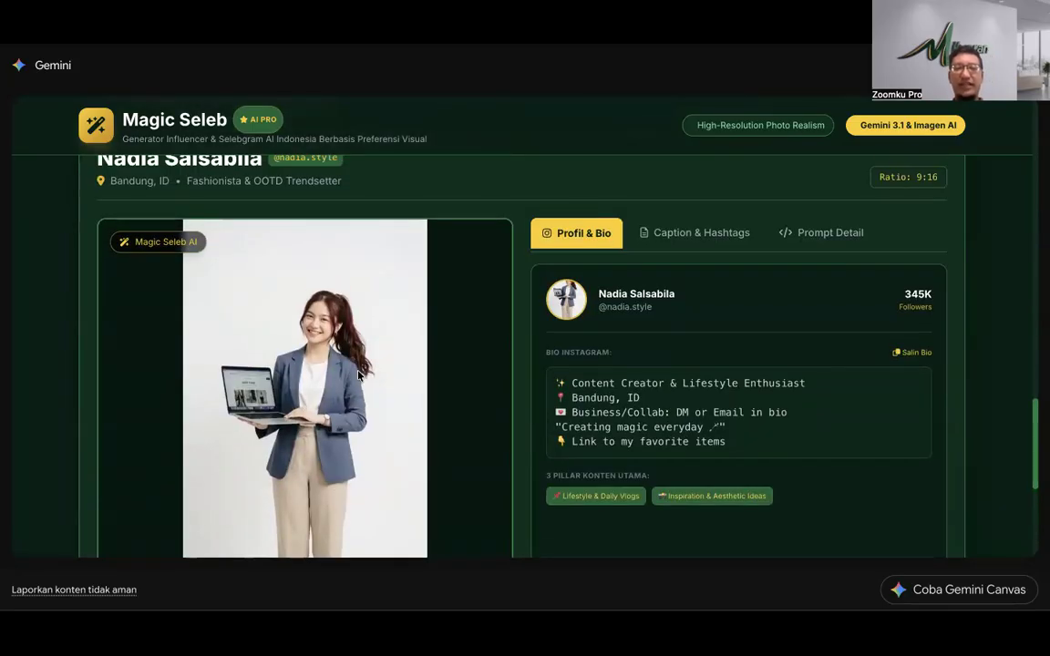
pyautogui.scroll(4, 359, 374)
pyautogui.scroll(-1, 418, 415)
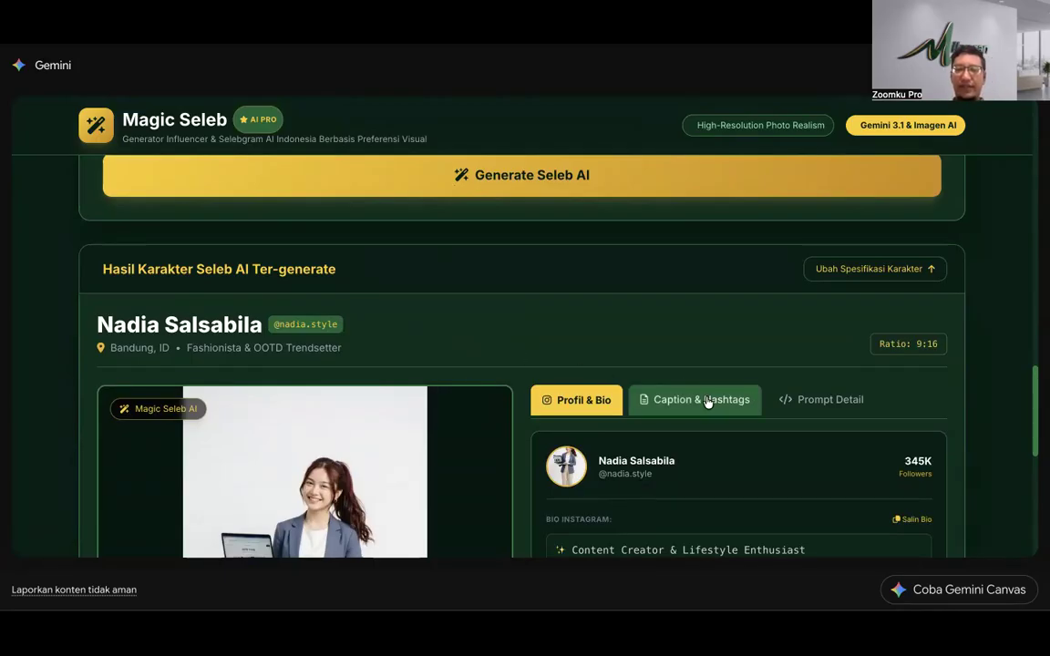
pyautogui.scroll(-3, 708, 402)
# Step: Inspect the Prompt Detail's opening words and outfit description, then return to the page header
pyautogui.click(822, 190)
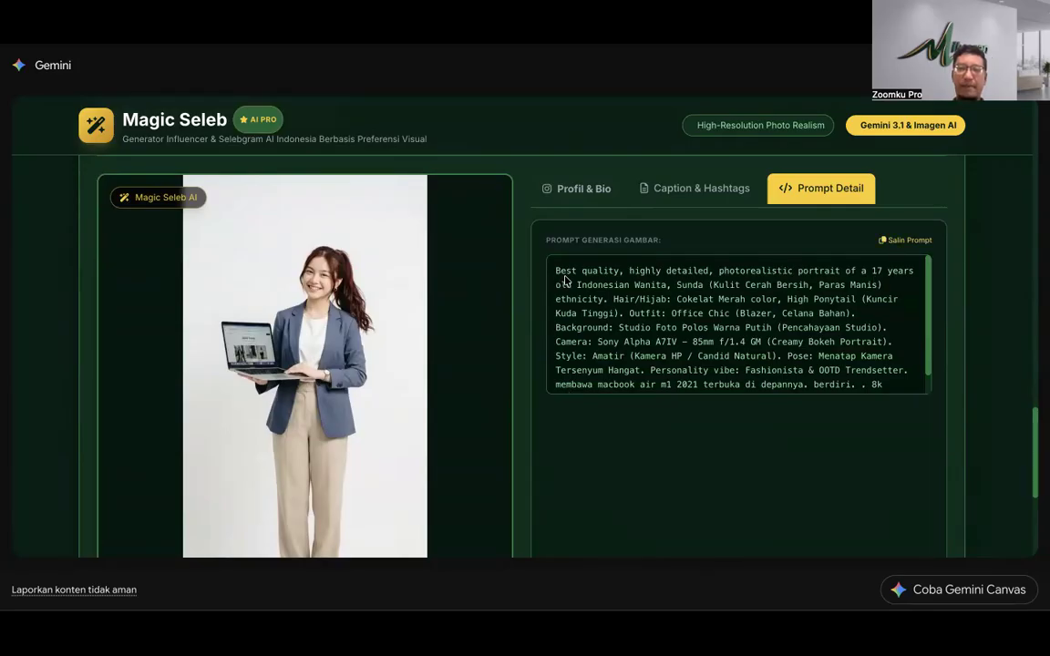
pyautogui.moveTo(557, 271); pyautogui.dragTo(670, 295)
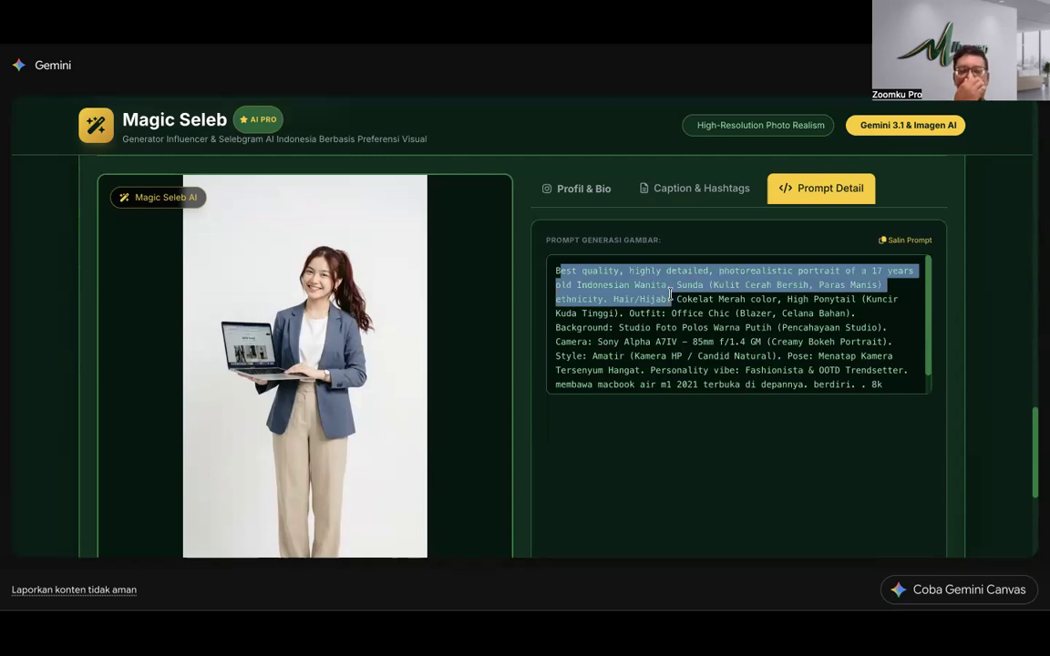
pyautogui.click(672, 311)
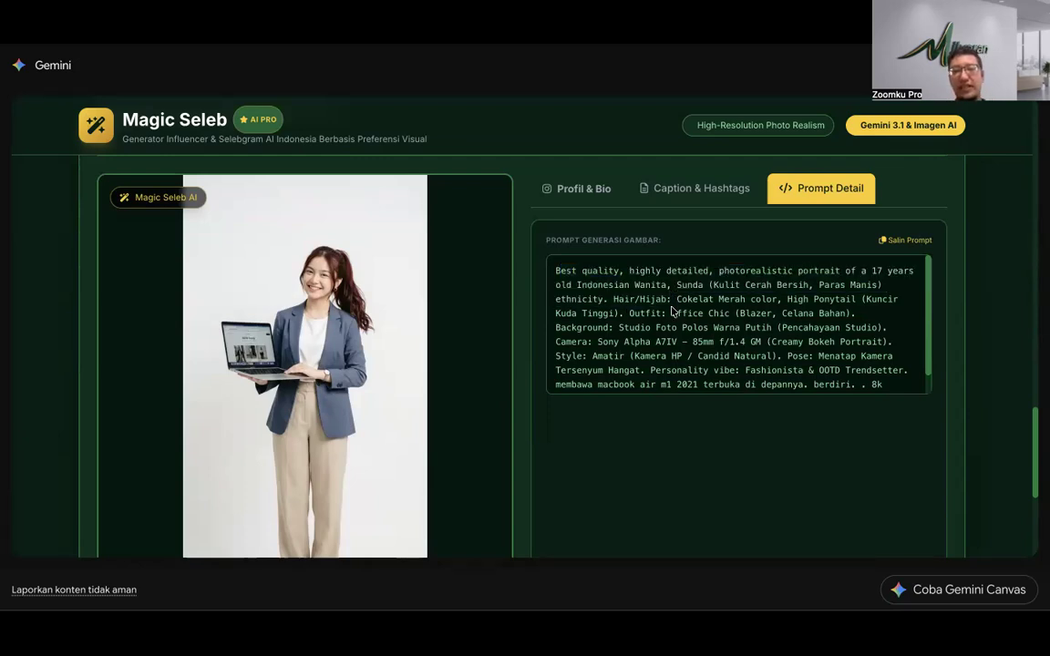
pyautogui.moveTo(672, 313); pyautogui.dragTo(852, 311)
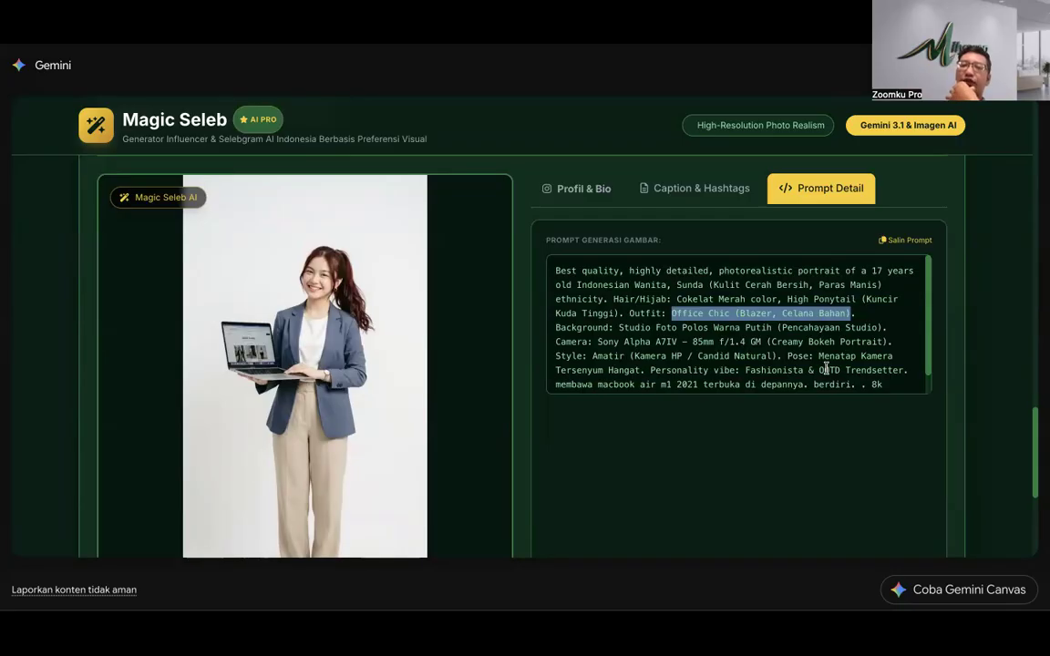
pyautogui.click(712, 250)
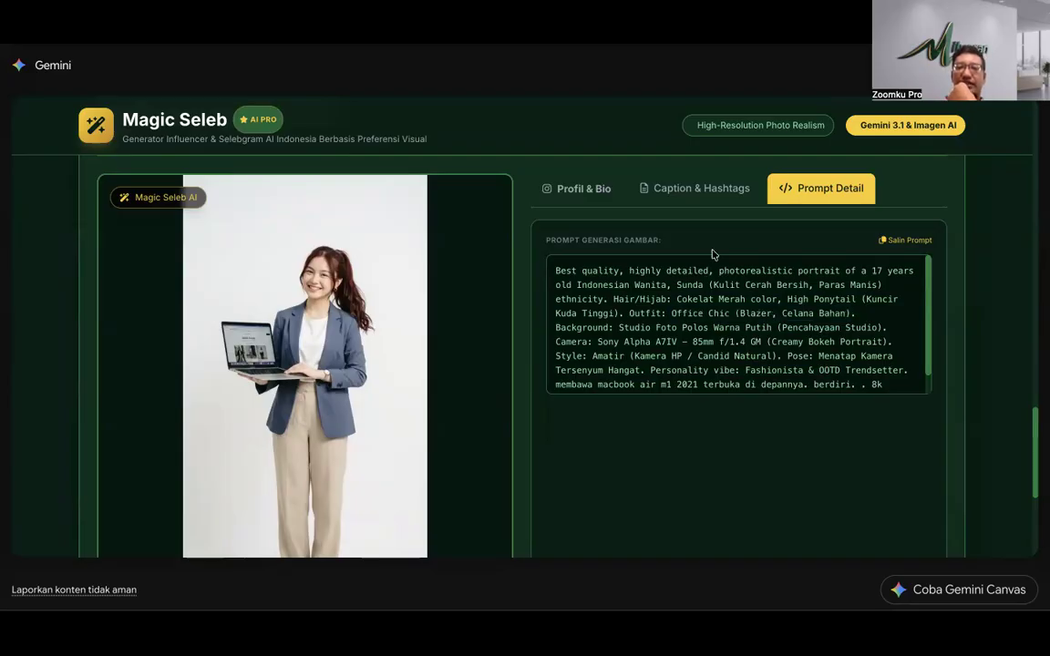
pyautogui.scroll(5, 506, 285)
pyautogui.scroll(10, 505, 284)
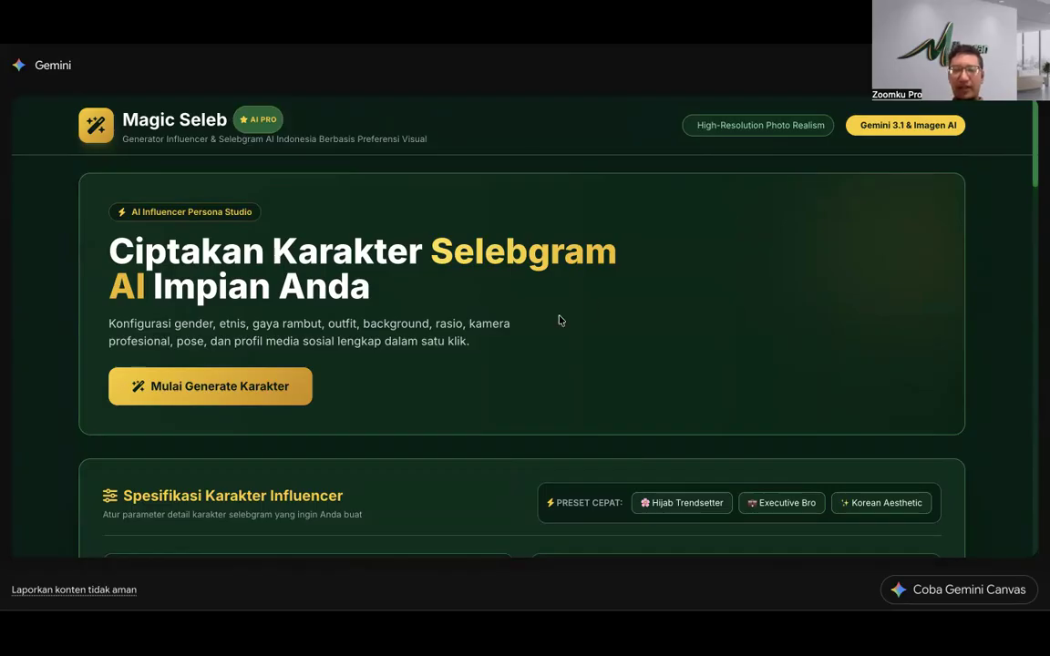
pyautogui.scroll(-5, 558, 319)
# Step: Make the character a male of Jawa ethnicity, aged 10 years
pyautogui.scroll(-9, 559, 321)
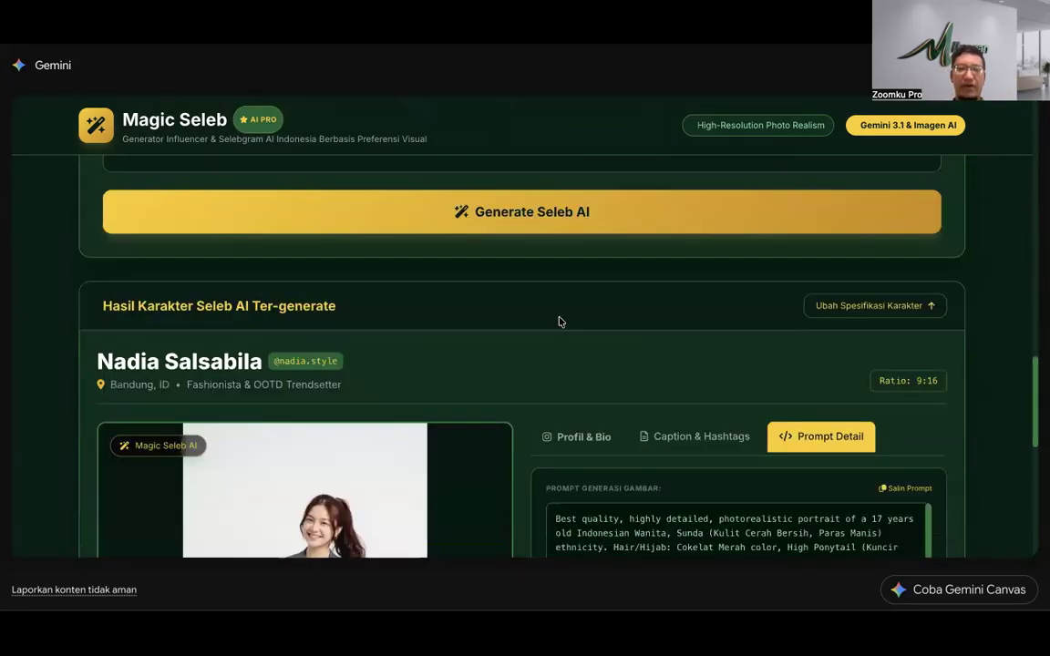
pyautogui.scroll(4, 558, 320)
pyautogui.scroll(8, 559, 321)
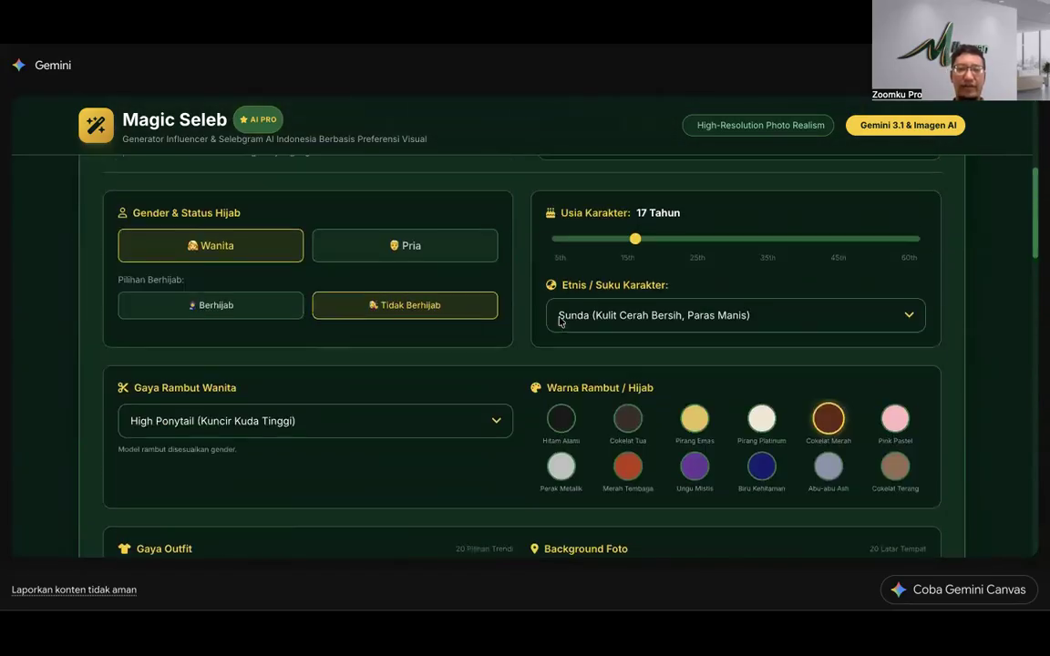
pyautogui.click(438, 251)
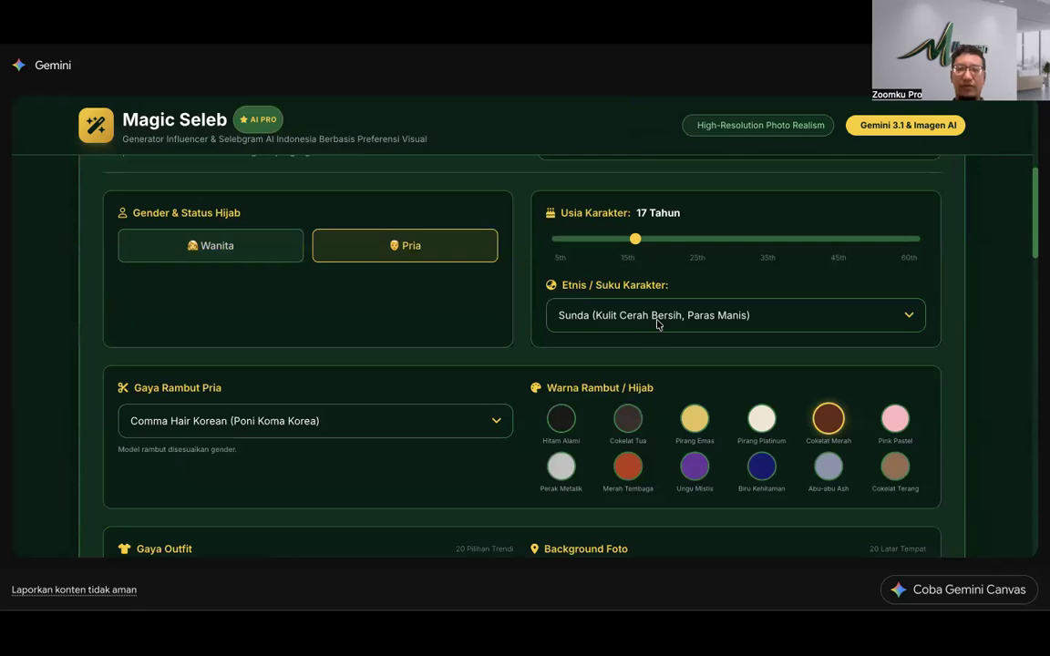
pyautogui.click(656, 316)
pyautogui.click(657, 290)
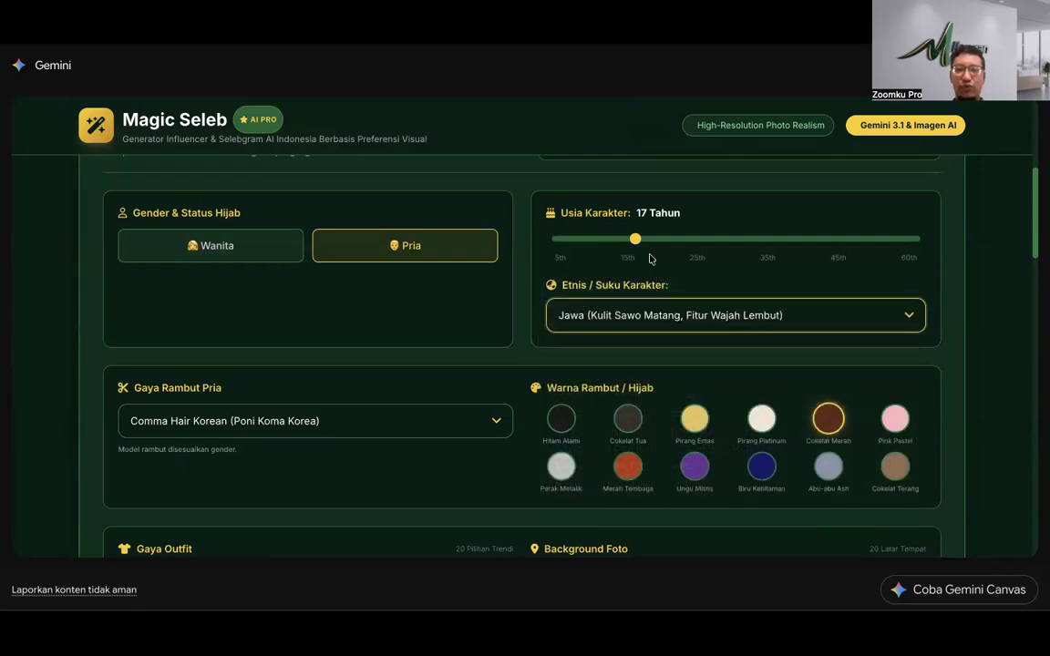
pyautogui.moveTo(636, 243); pyautogui.dragTo(843, 255)
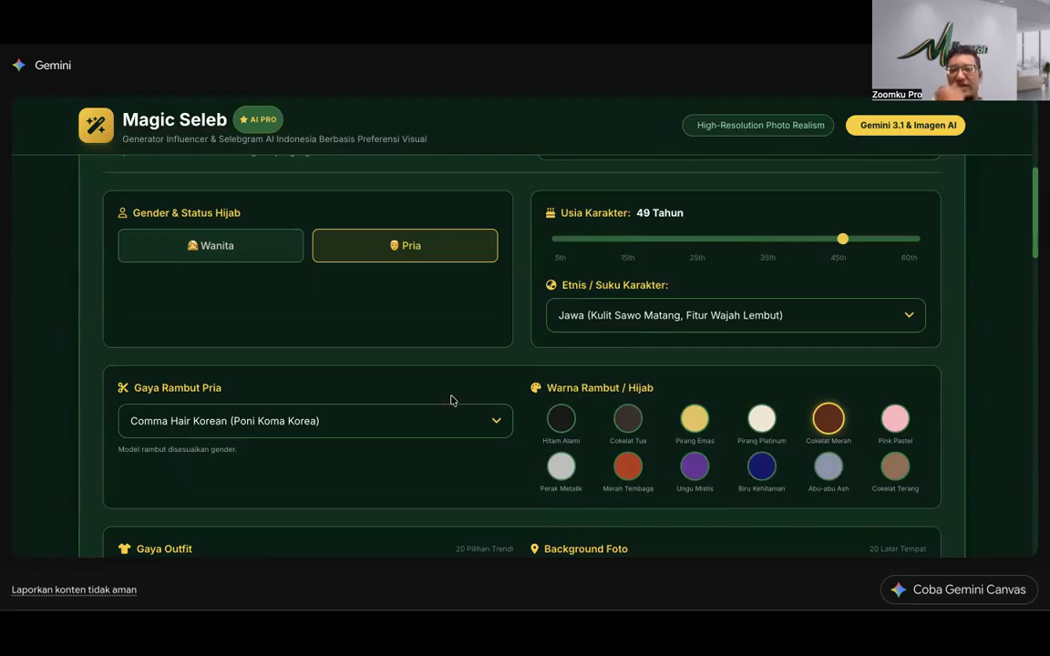
# Step: Give him Pirang Platinum hair and a Two Block Undercut hairstyle
pyautogui.scroll(-3, 452, 398)
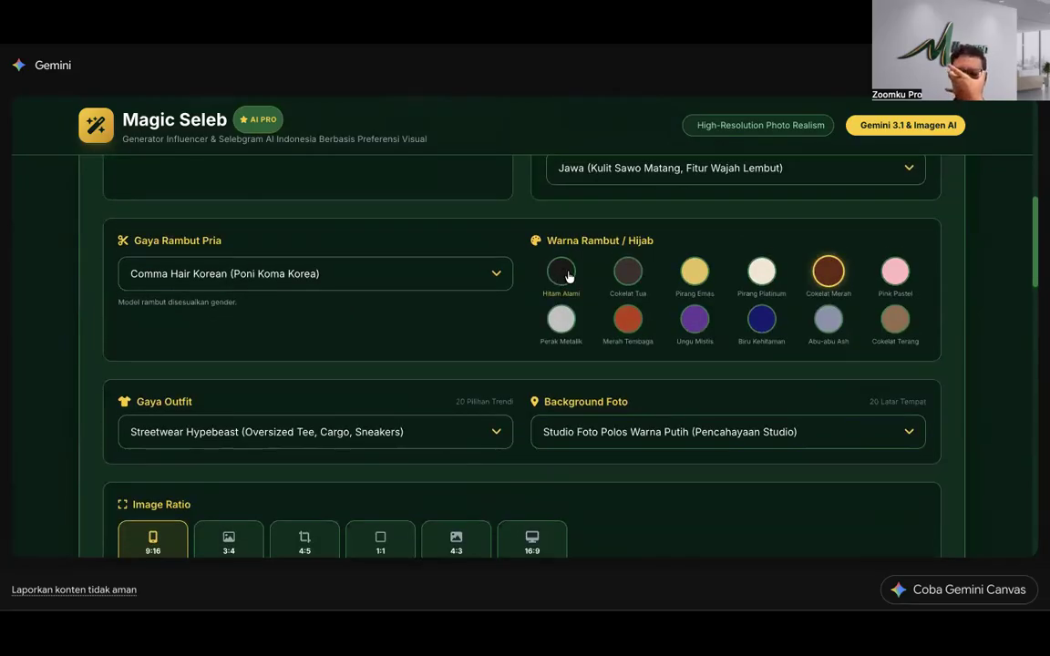
pyautogui.click(762, 271)
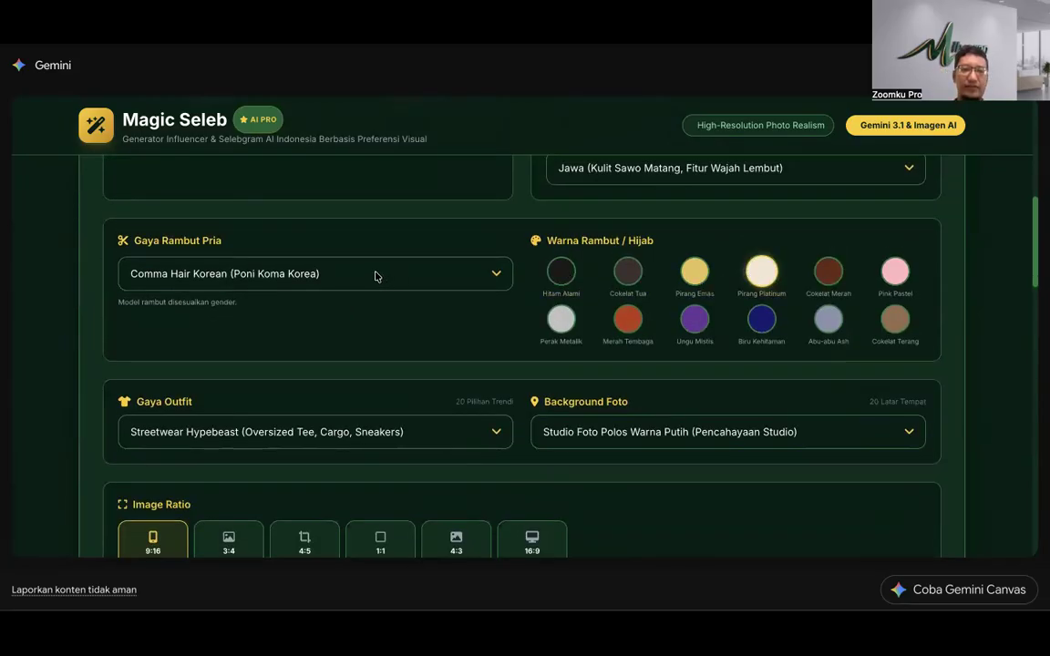
pyautogui.click(375, 274)
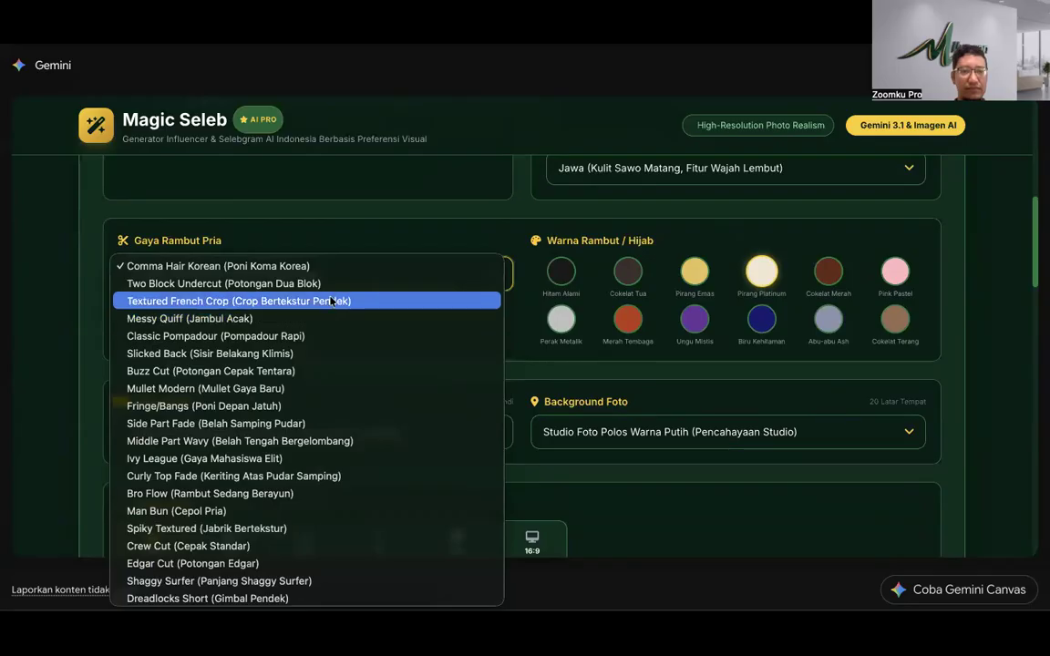
pyautogui.click(332, 286)
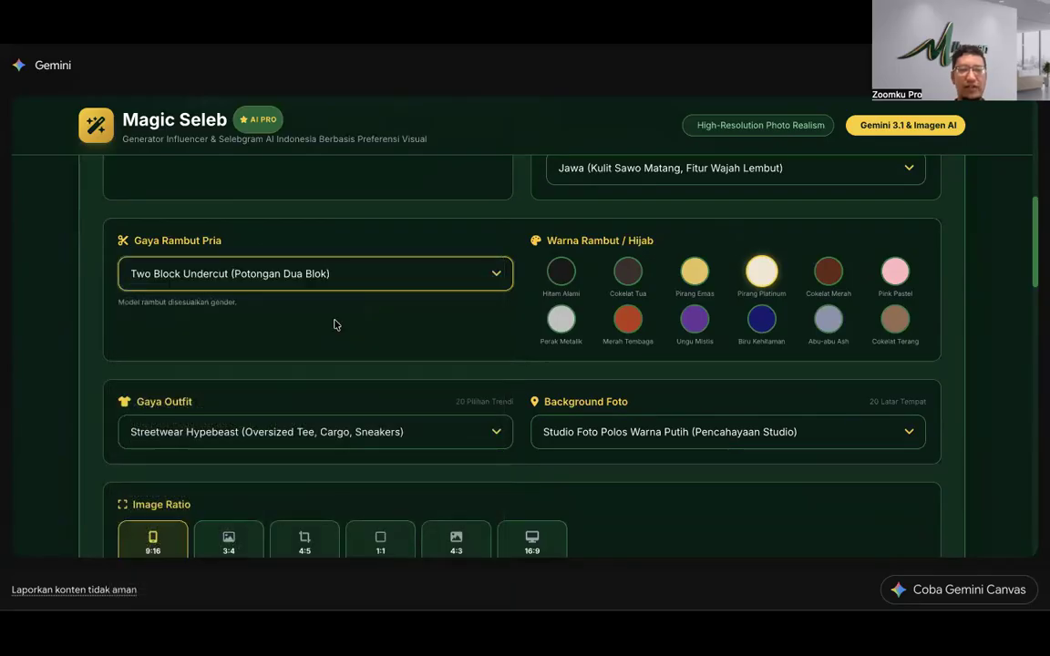
pyautogui.scroll(-1, 335, 325)
pyautogui.scroll(-3, 333, 326)
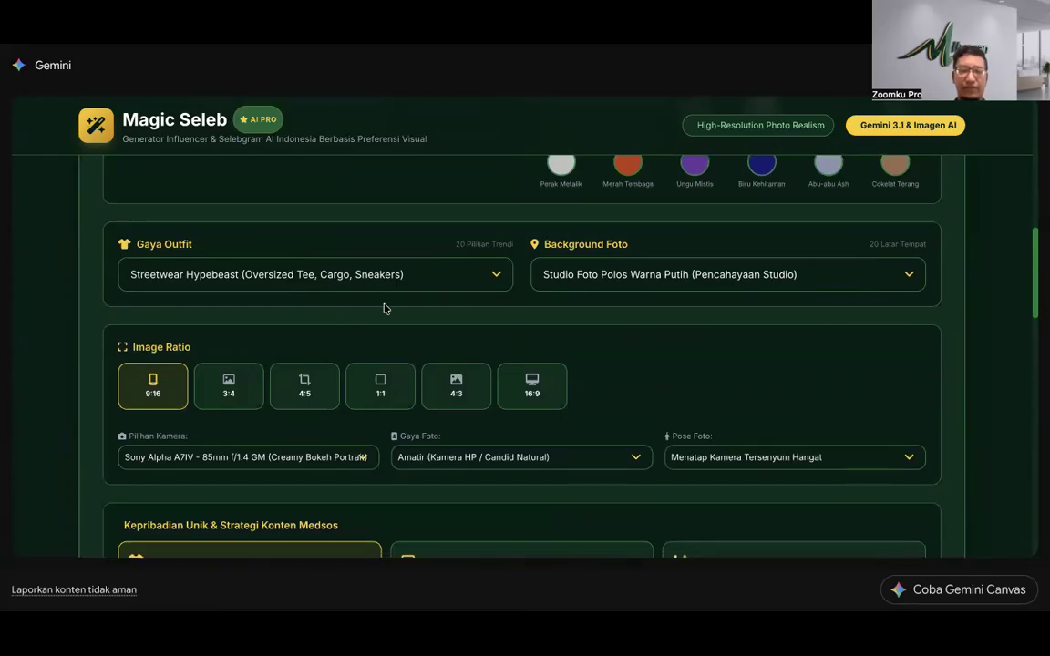
pyautogui.click(383, 270)
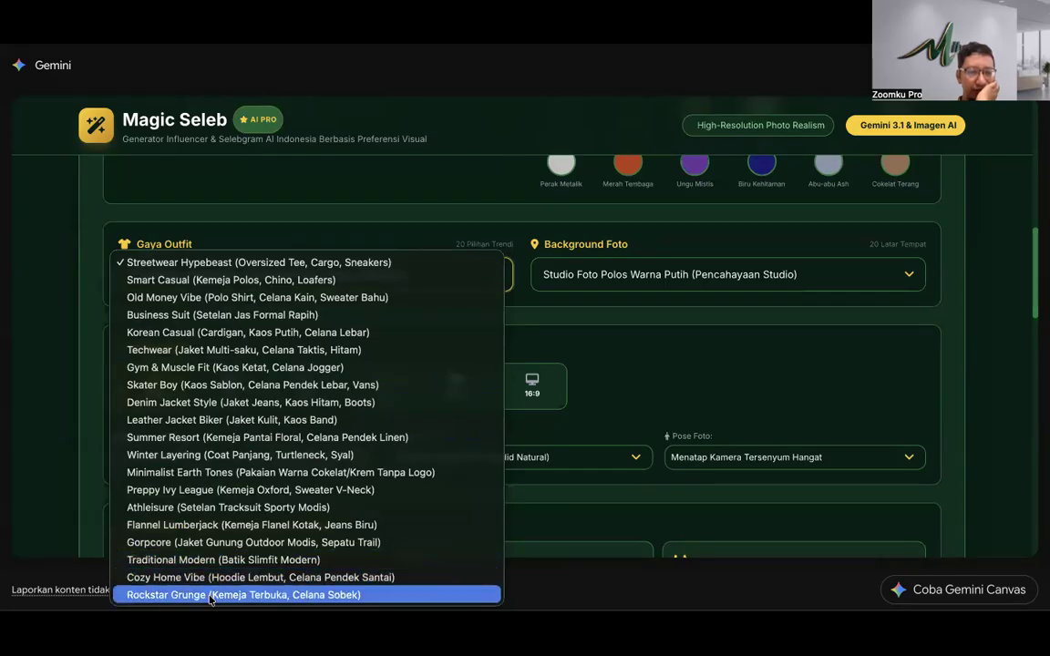
# Step: Switch the outfit style to Smart Casual
pyautogui.click(261, 280)
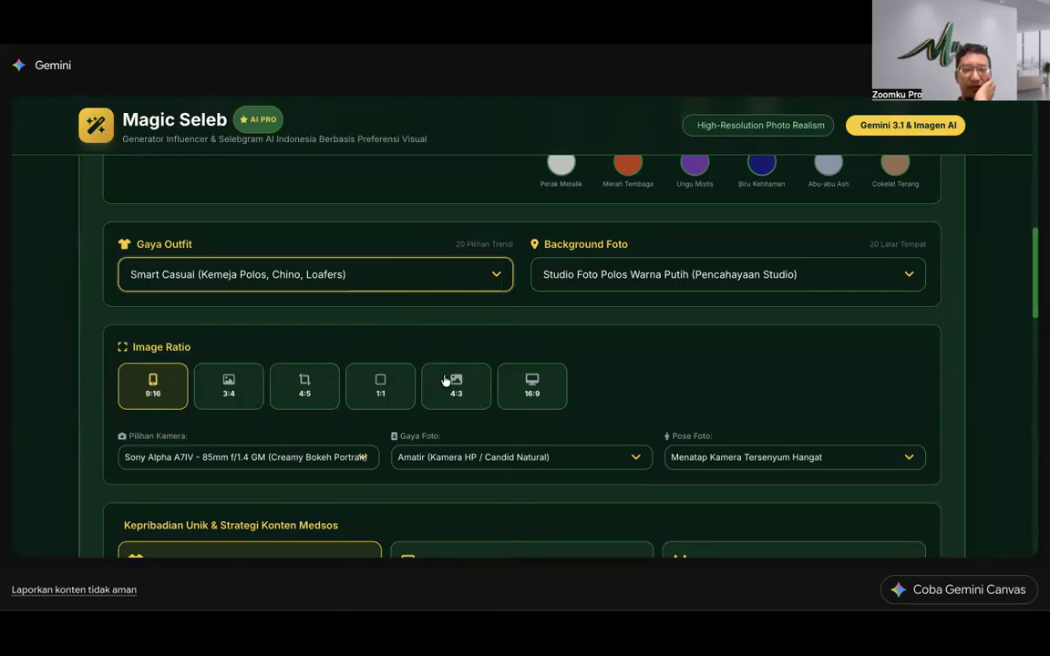
pyautogui.scroll(-2, 421, 450)
pyautogui.scroll(-3, 421, 450)
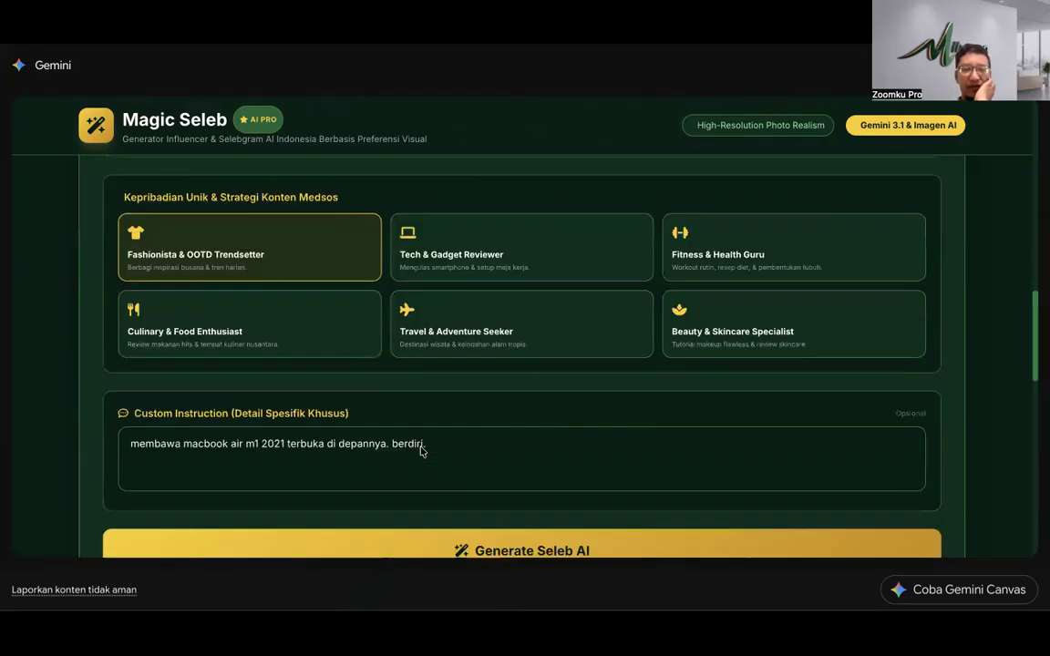
# Step: Set the Custom Instruction to 'menggunakan busana adat jawa, hitam, lengkap dengan blankon.' and generate
pyautogui.moveTo(436, 379); pyautogui.dragTo(115, 372)
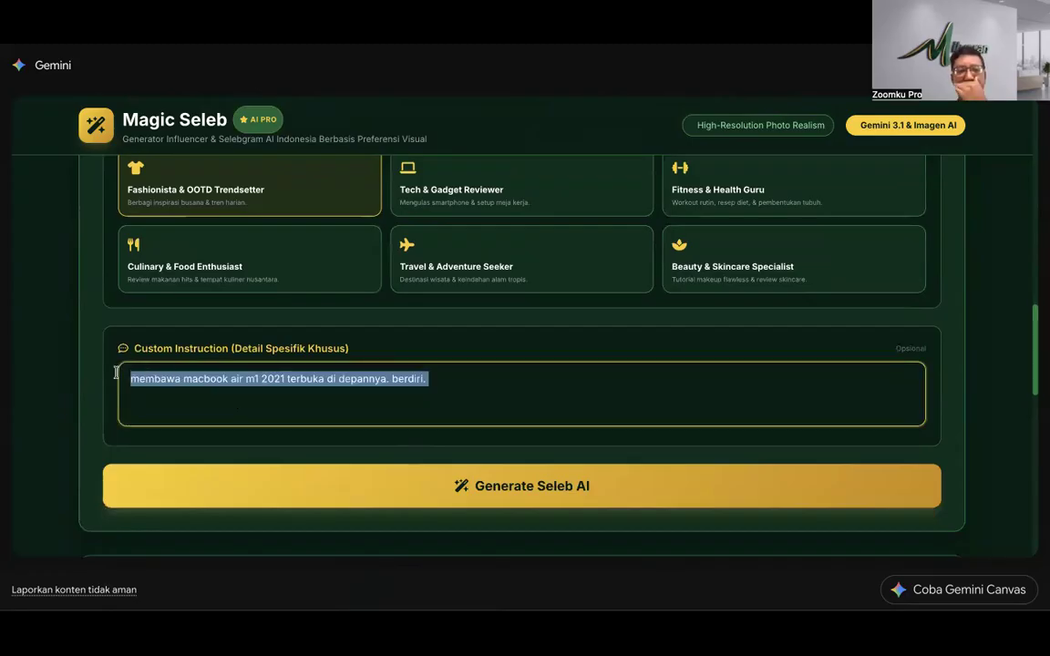
pyautogui.write('menggunakan busana adat jawa, hitam,')
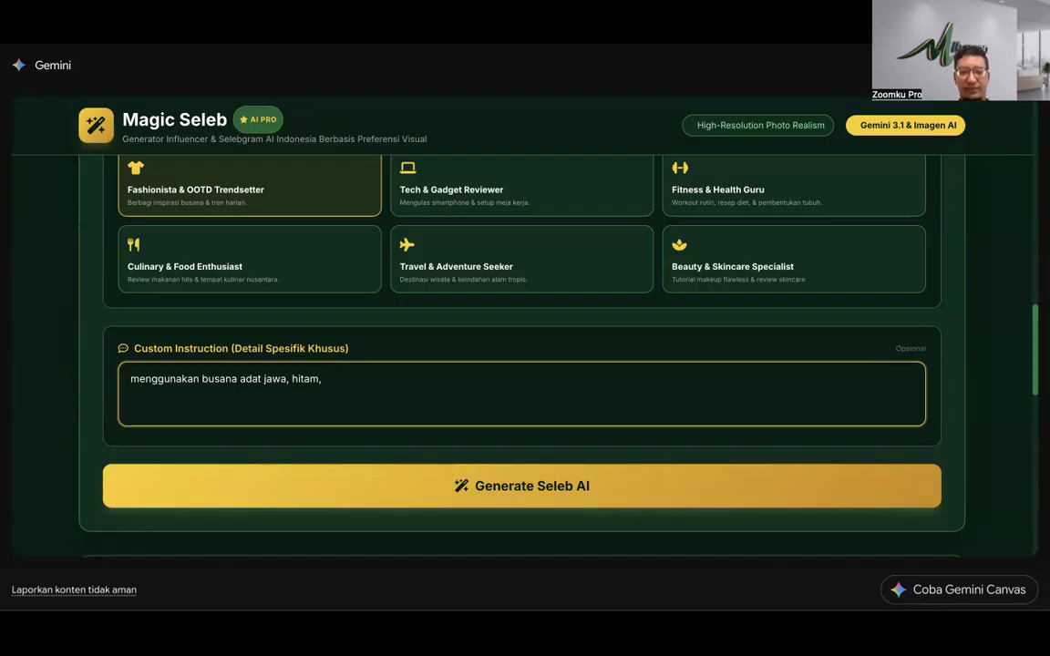
pyautogui.write('gkap dengan blankon.')
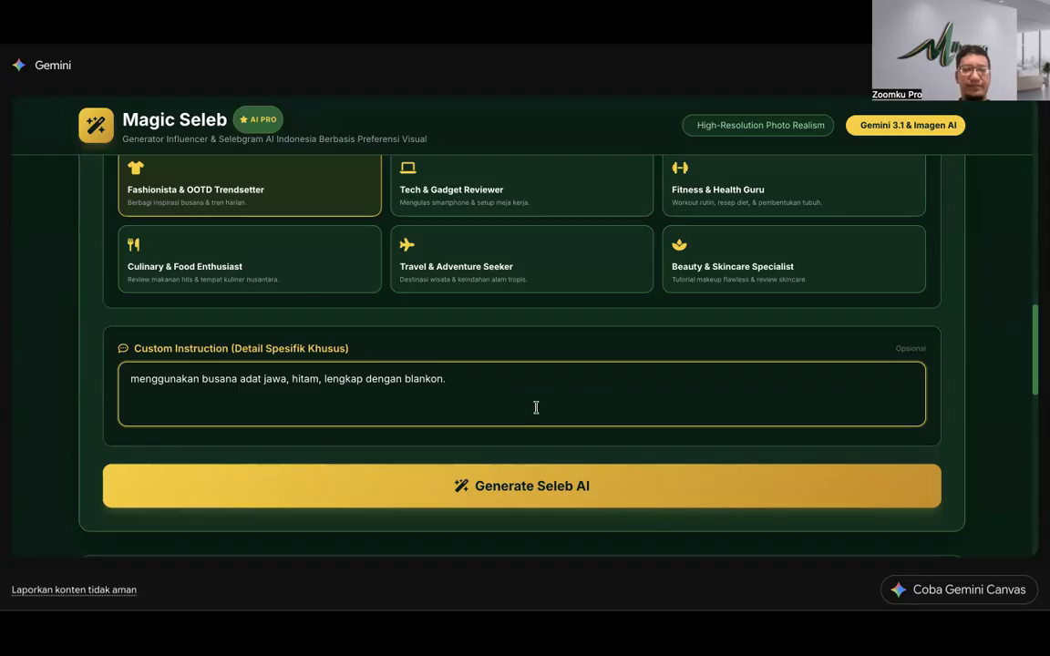
pyautogui.scroll(1, 537, 407)
pyautogui.scroll(-2, 535, 412)
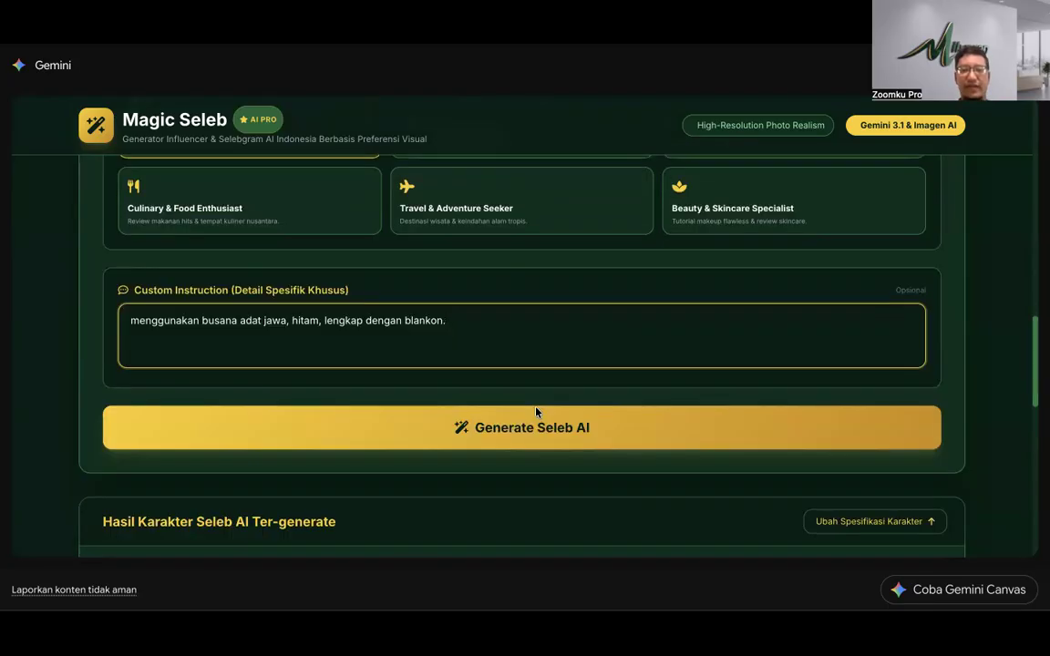
pyautogui.click(527, 435)
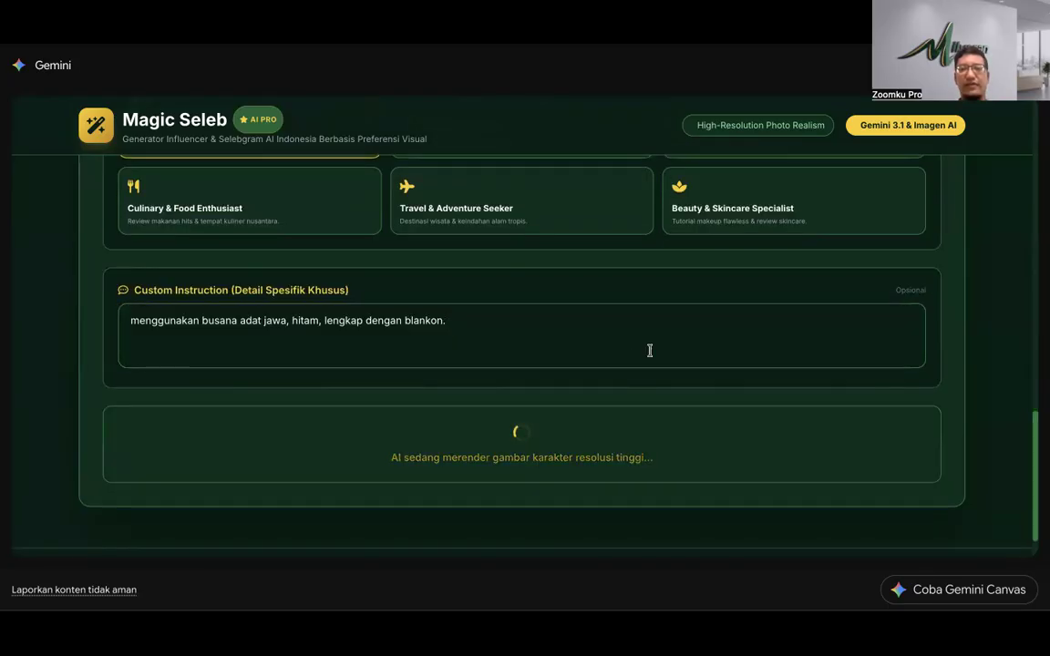
# Step: Review the portrait of the man in a black Javanese jacket and batik wrap
pyautogui.scroll(-5, 649, 352)
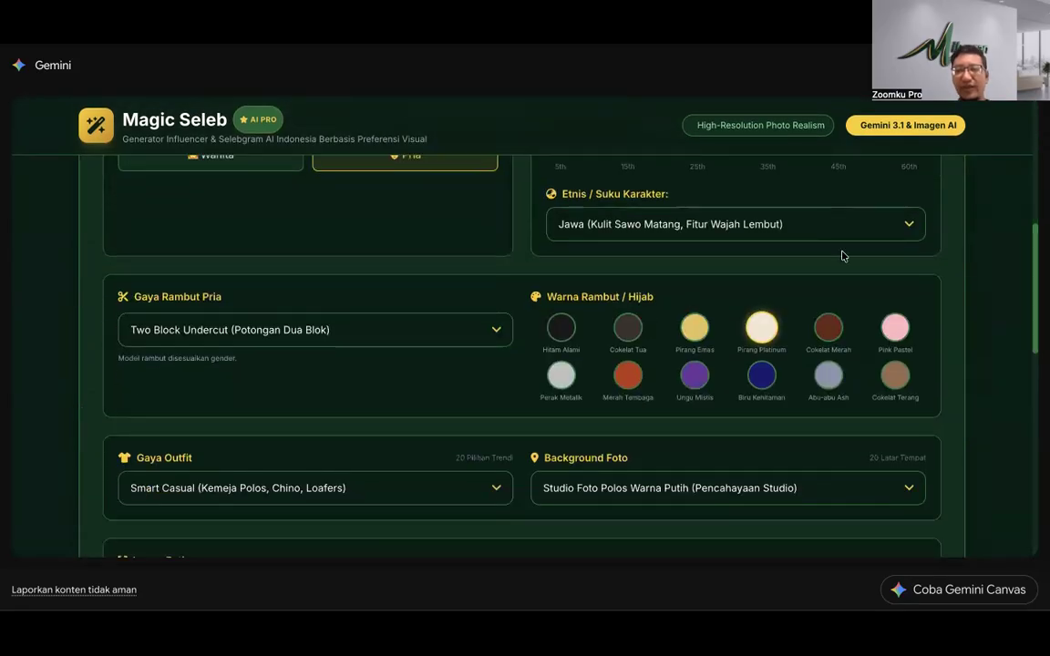
pyautogui.scroll(4, 838, 263)
pyautogui.scroll(-15, 726, 445)
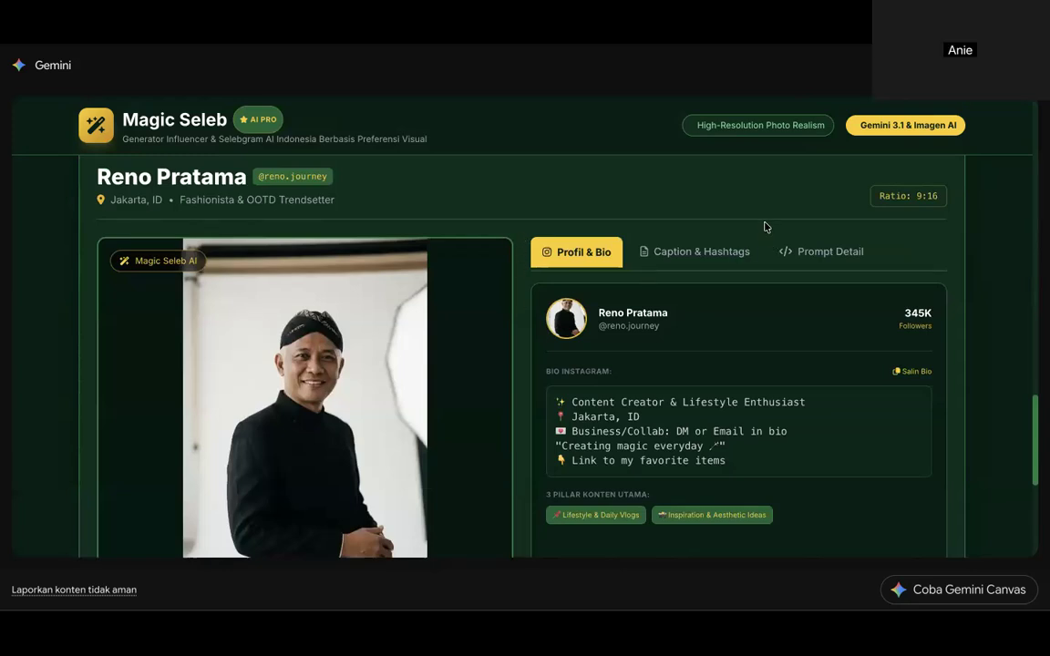
pyautogui.scroll(-3, 429, 399)
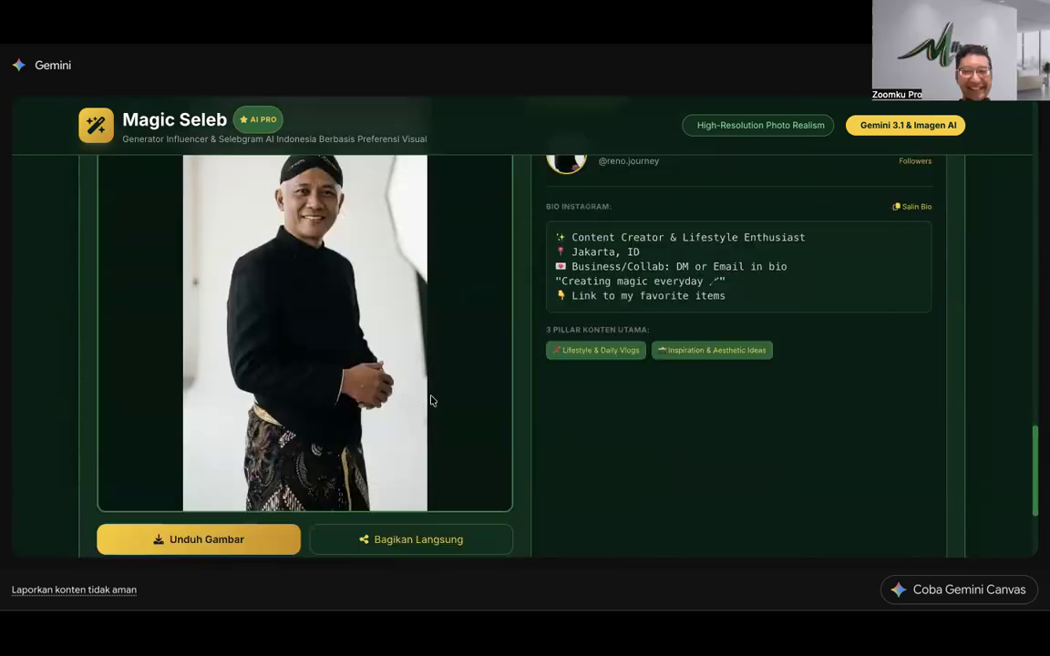
pyautogui.scroll(2, 432, 400)
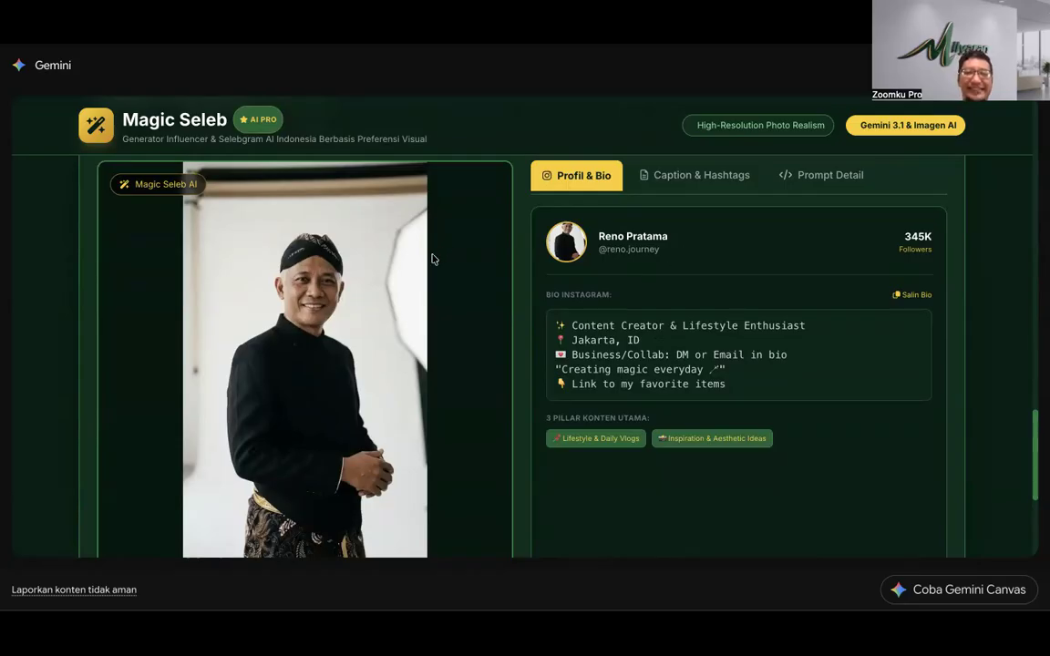
pyautogui.scroll(20, 433, 259)
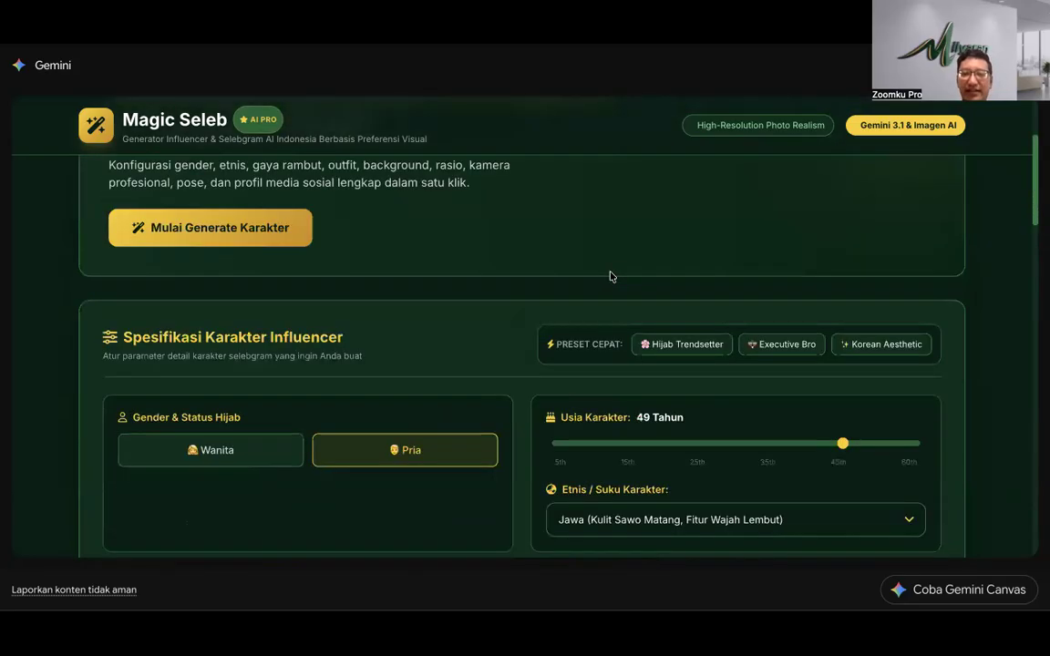
pyautogui.scroll(2, 611, 277)
pyautogui.scroll(-3, 611, 277)
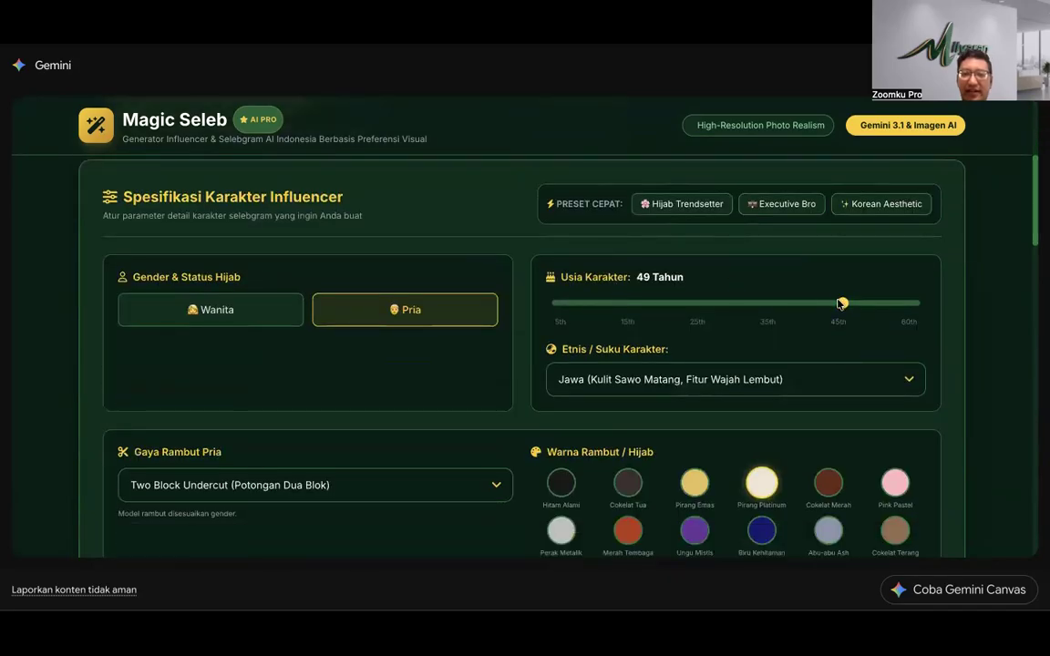
# Step: Lower the character's age to 5 years and return to the character settings form
pyautogui.moveTo(841, 304); pyautogui.dragTo(555, 315)
pyautogui.scroll(-15, 521, 328)
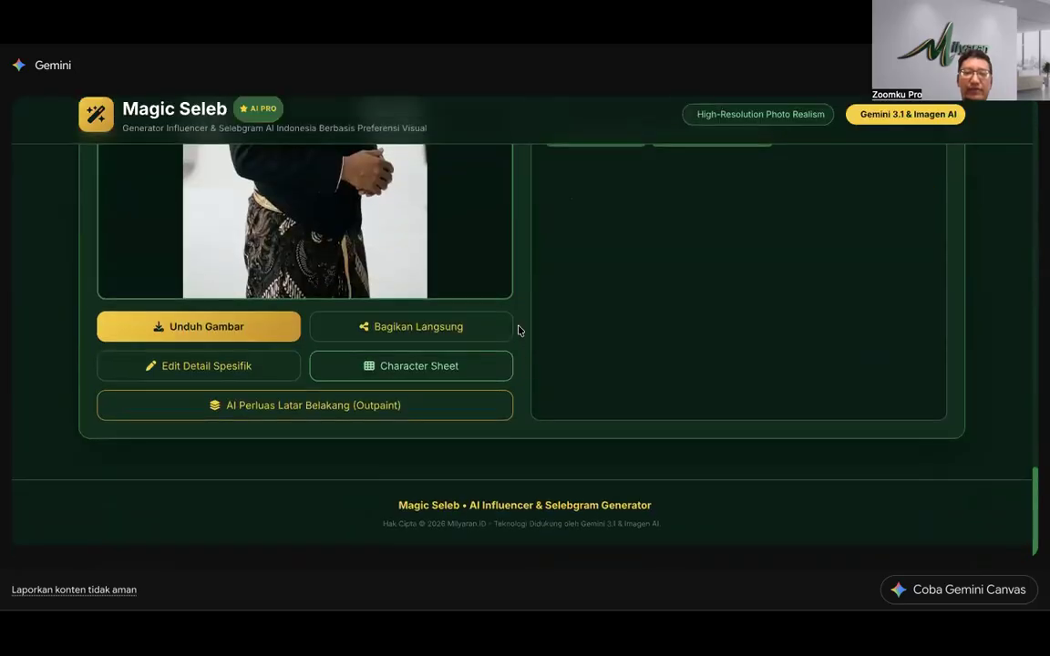
pyautogui.scroll(1, 521, 330)
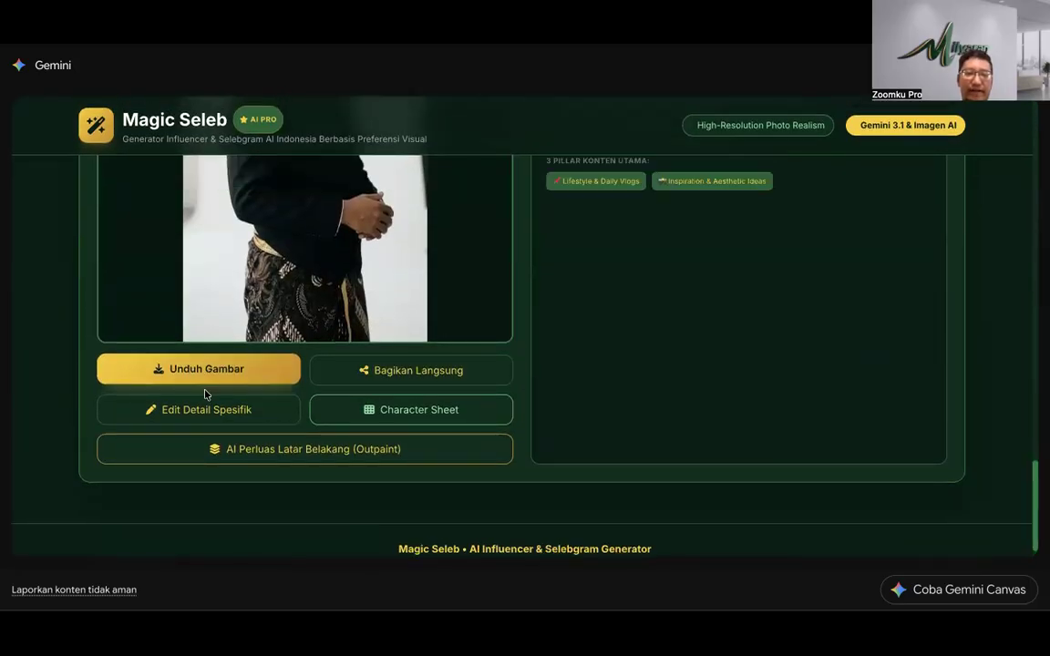
pyautogui.click(197, 411)
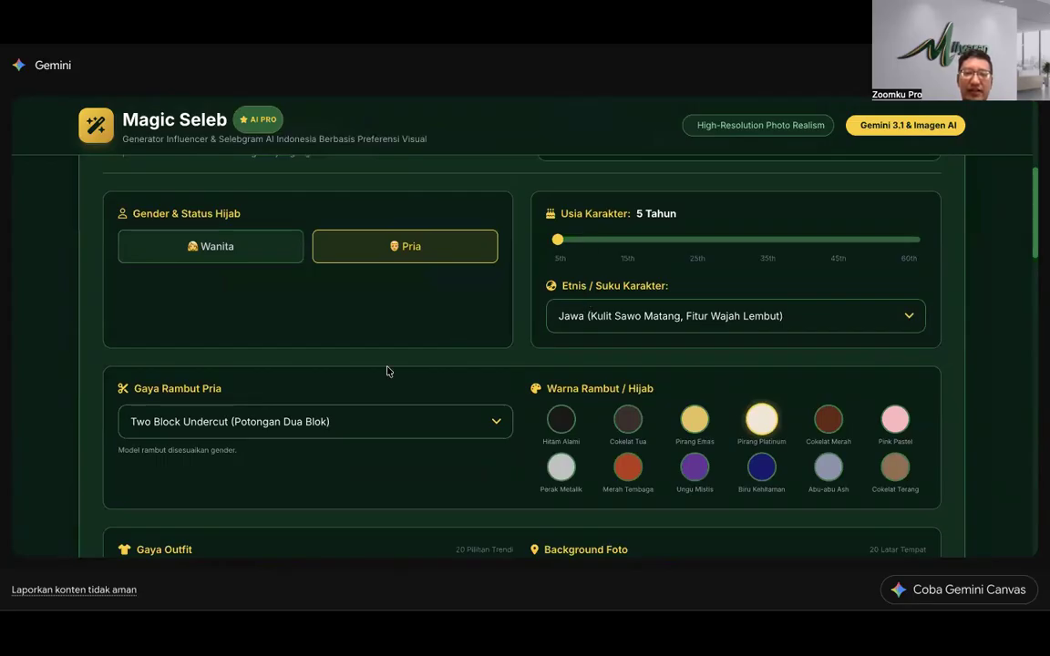
pyautogui.scroll(-15, 386, 371)
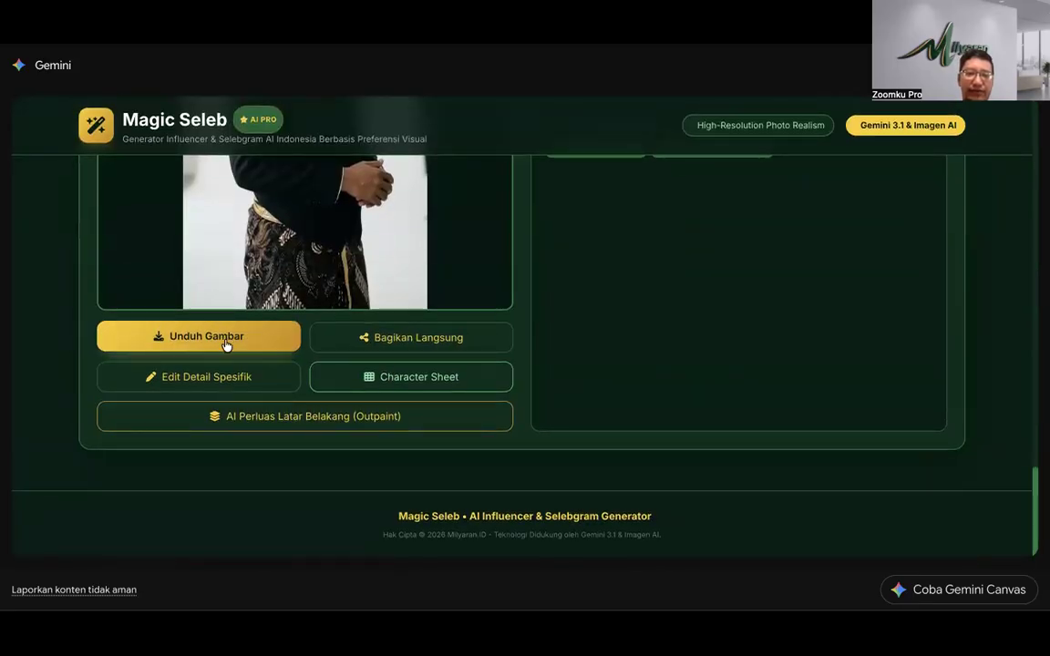
pyautogui.scroll(8, 226, 343)
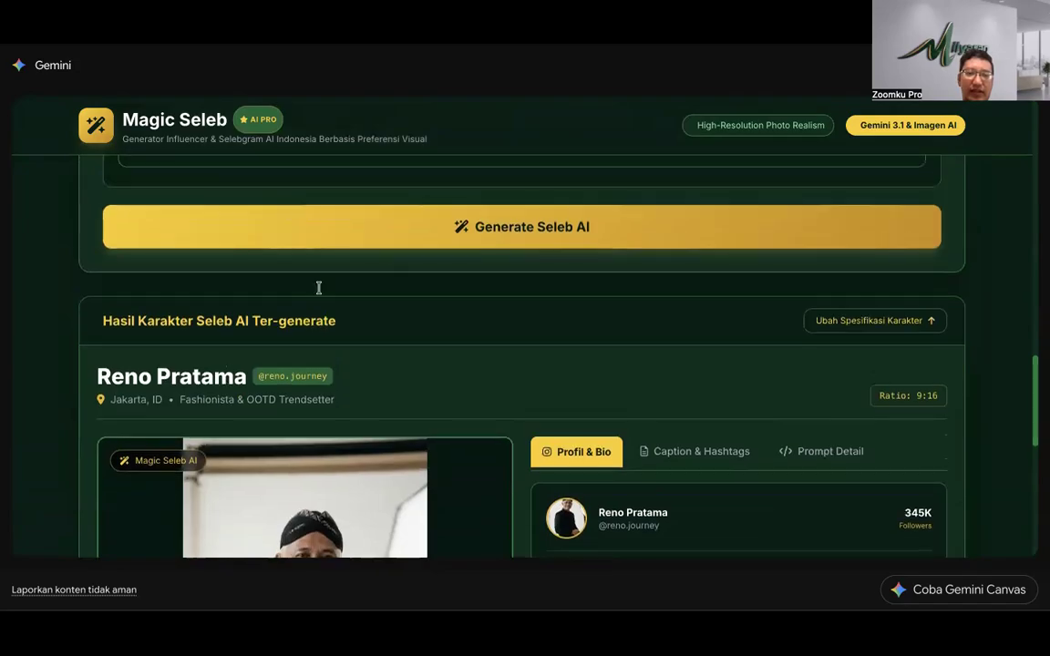
# Step: Regenerate the younger character, then dismiss both 'Peningkatan resolusi selesai' notices in Google Flow
pyautogui.click(399, 233)
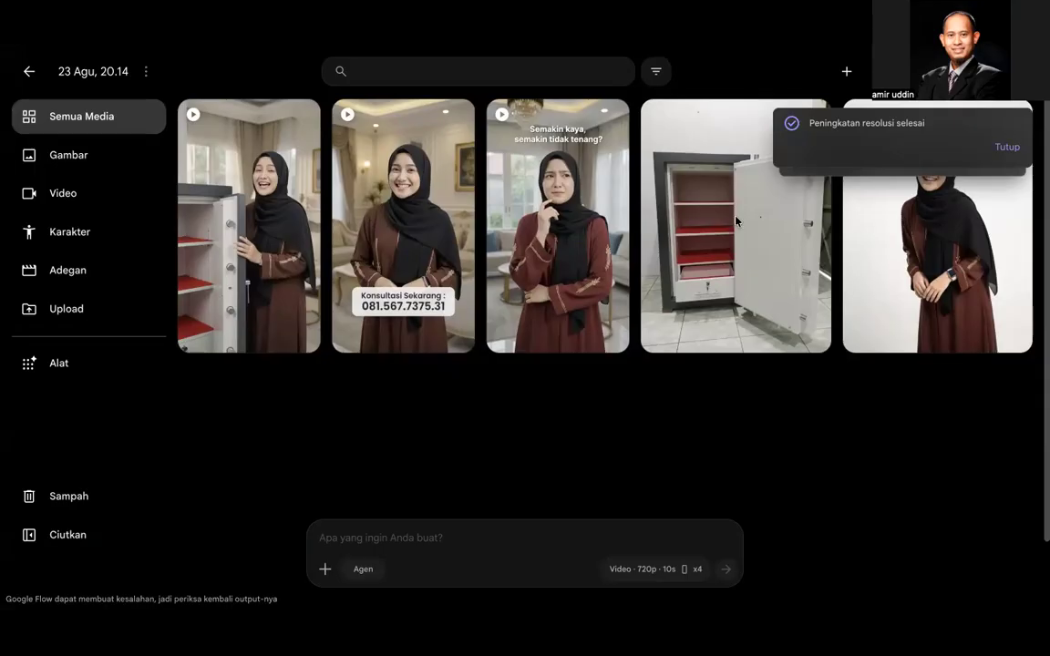
pyautogui.click(1014, 144)
pyautogui.click(1015, 144)
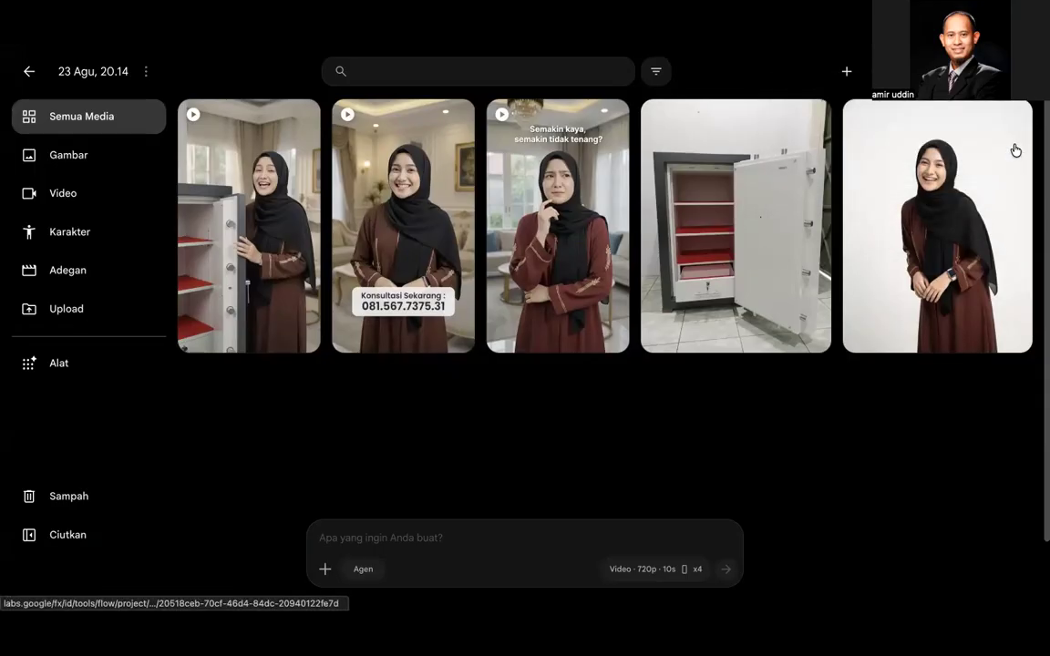
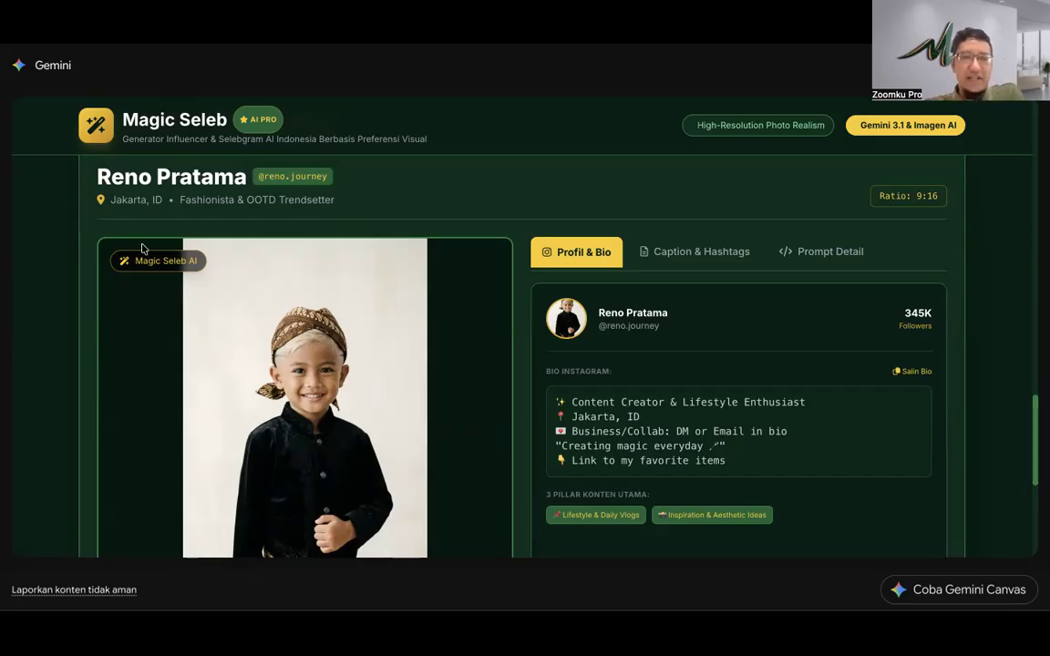
# Step: Scroll back to the Spesifikasi Karakter form and open the Etnis / Suku Karakter dropdown
pyautogui.scroll(10, 360, 269)
pyautogui.scroll(5, 367, 279)
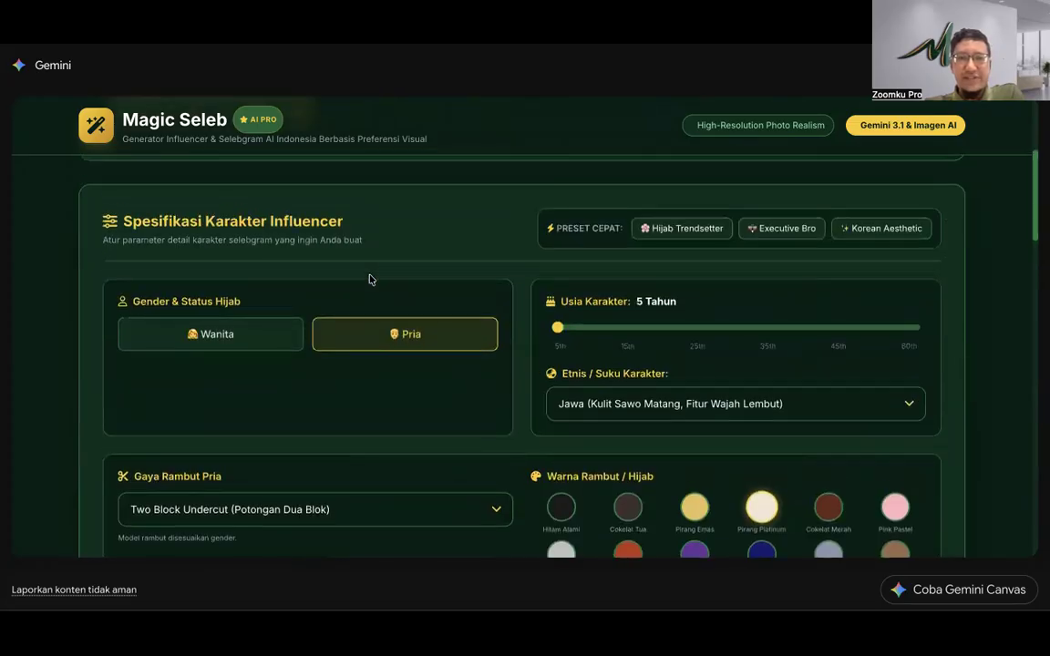
pyautogui.scroll(-5, 369, 279)
pyautogui.scroll(-10, 369, 278)
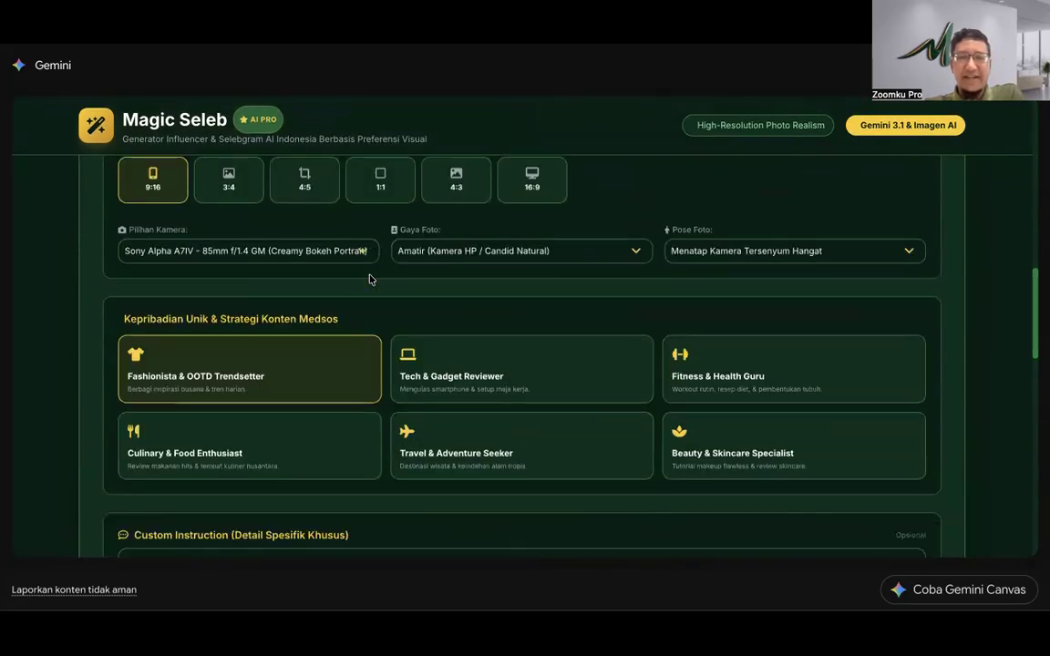
pyautogui.scroll(15, 369, 279)
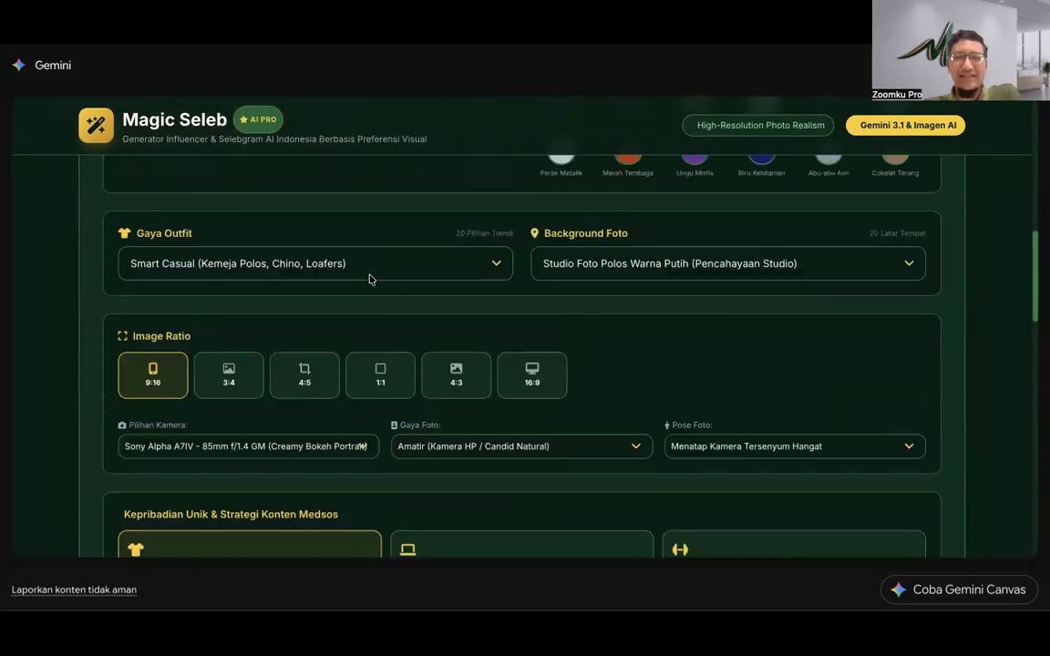
pyautogui.scroll(-5, 369, 279)
pyautogui.scroll(1, 369, 278)
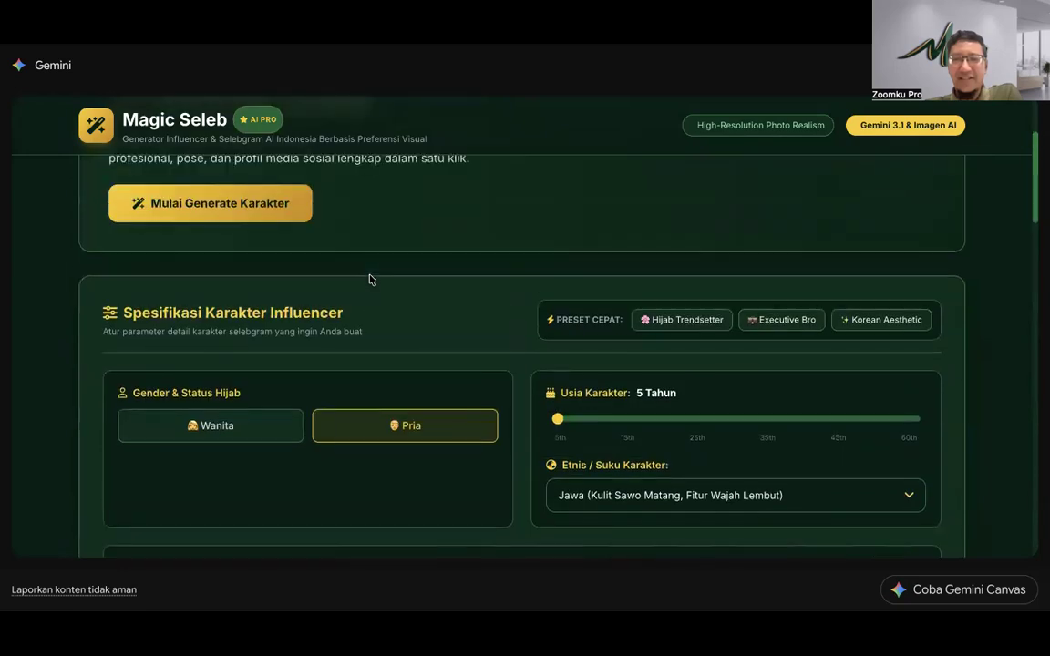
pyautogui.scroll(-1, 369, 279)
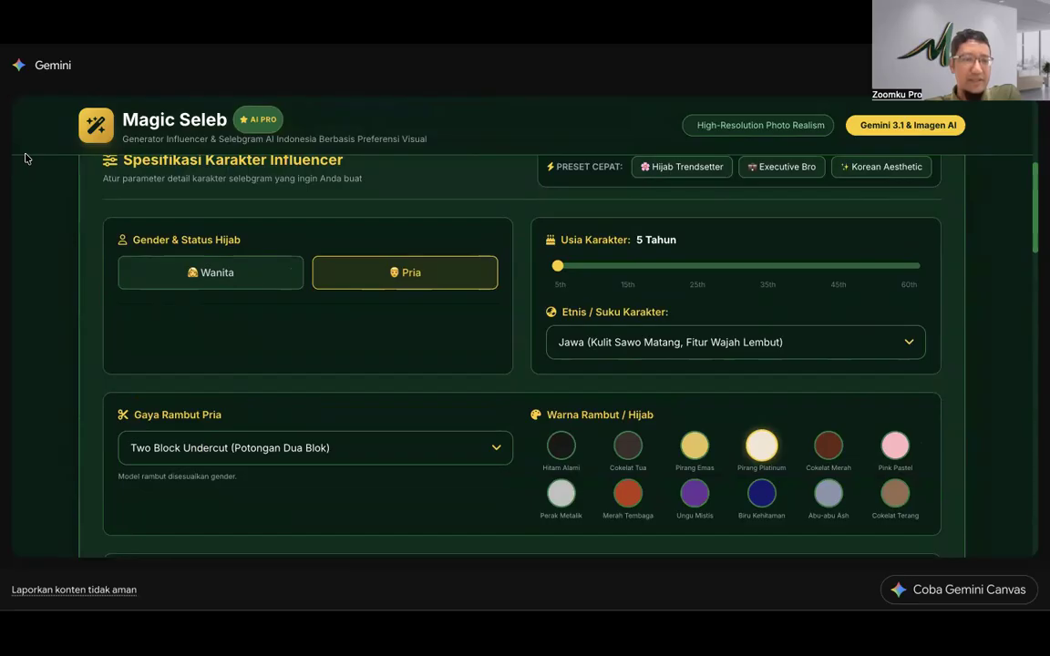
pyautogui.click(673, 340)
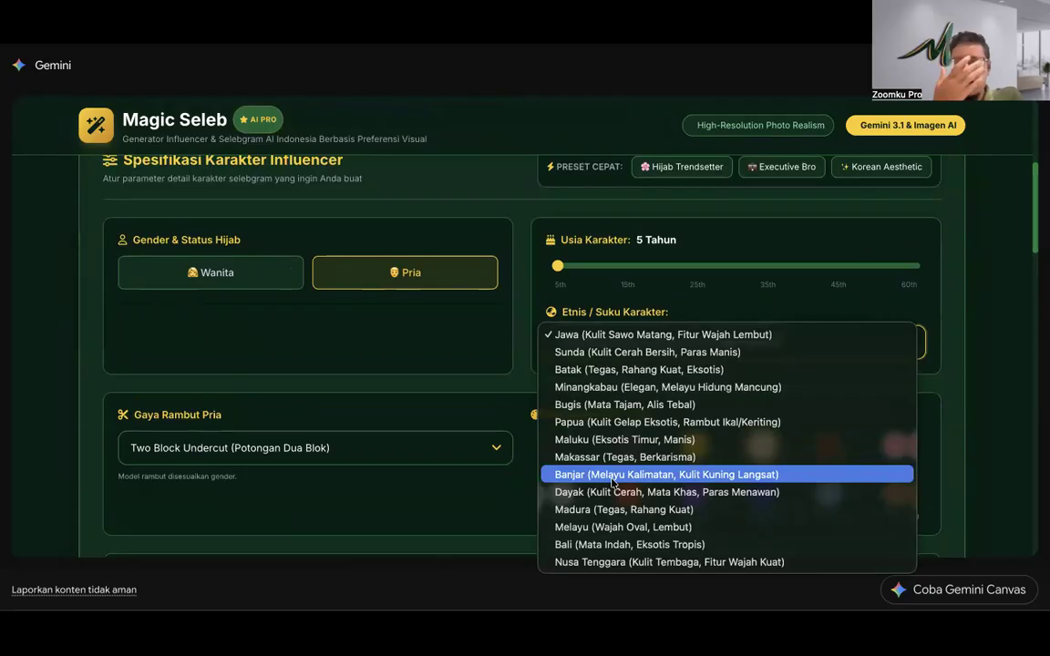
# Step: Make the character Minangkabau, aged 26 Tahun, with Hitam Alami hair
pyautogui.click(600, 392)
pyautogui.moveTo(558, 265); pyautogui.dragTo(622, 265)
pyautogui.click(697, 271)
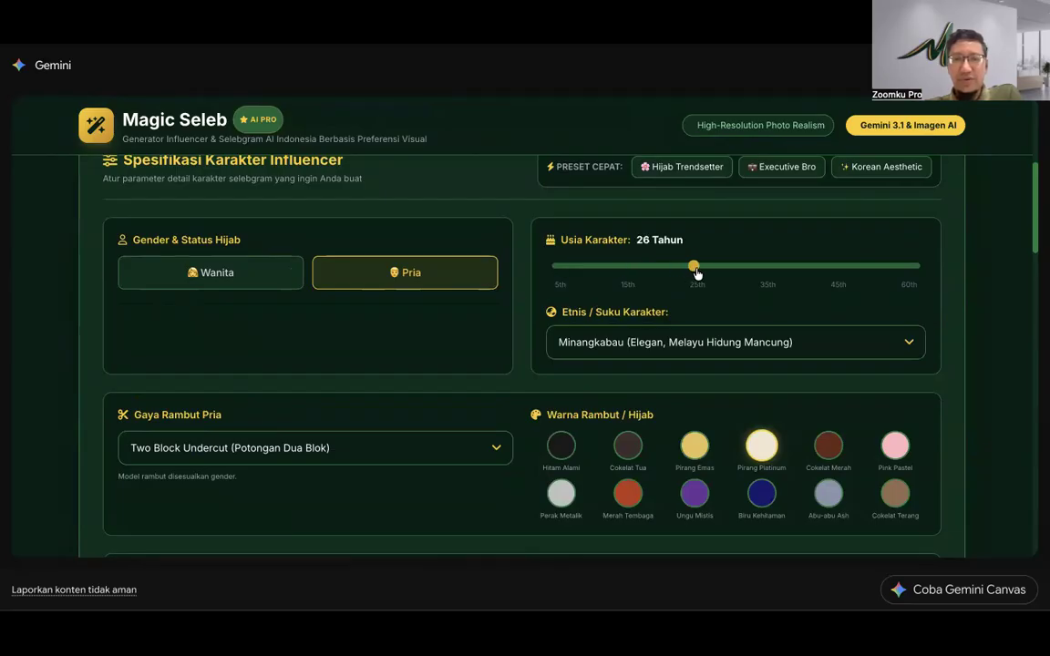
pyautogui.scroll(-2, 447, 410)
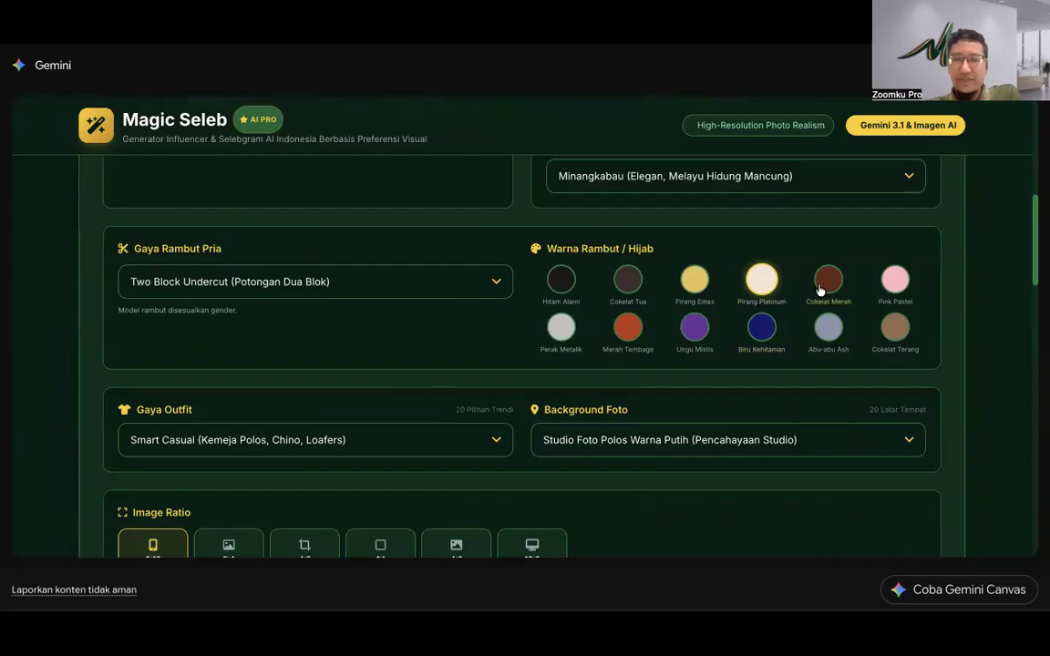
pyautogui.click(562, 279)
# Step: Choose Denim Jacket Style as the outfit, keeping the white studio background
pyautogui.scroll(-1, 292, 430)
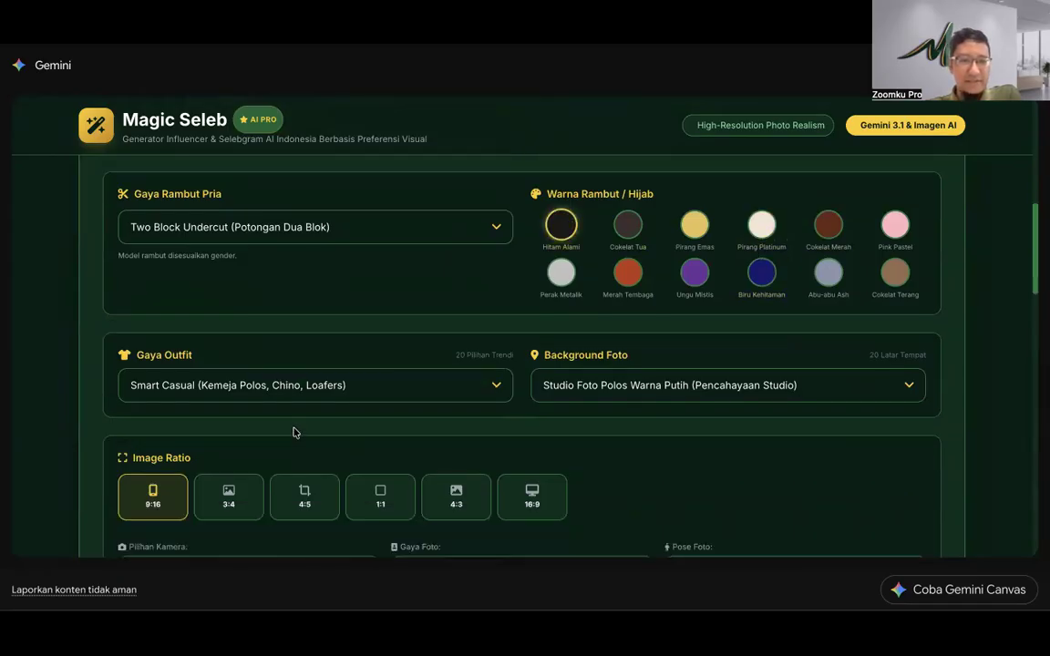
pyautogui.scroll(-1, 294, 432)
pyautogui.click(342, 310)
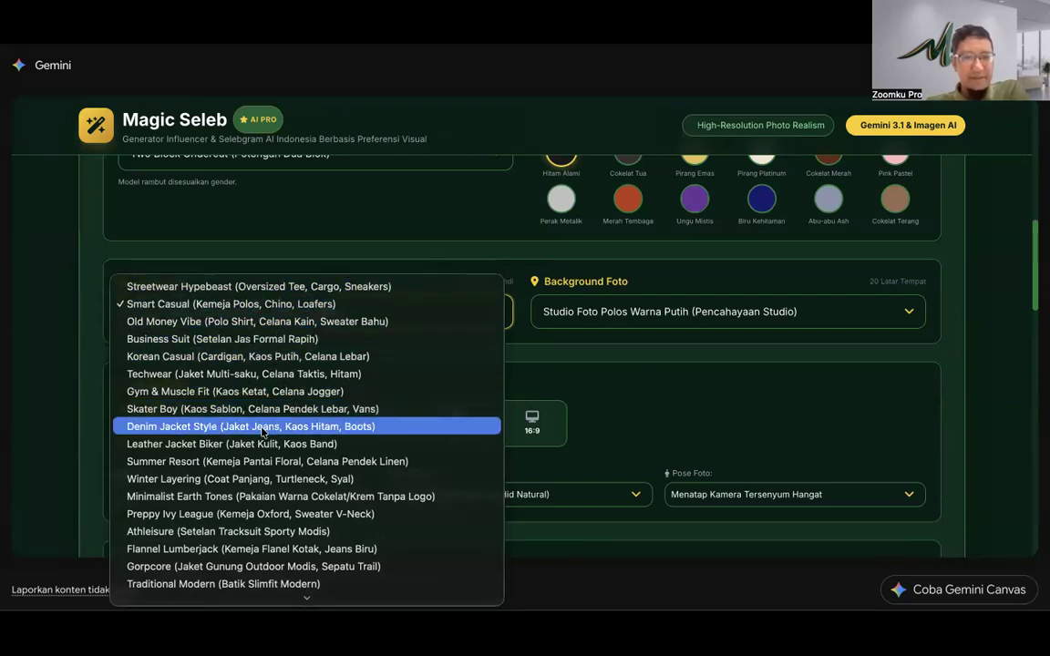
pyautogui.click(308, 434)
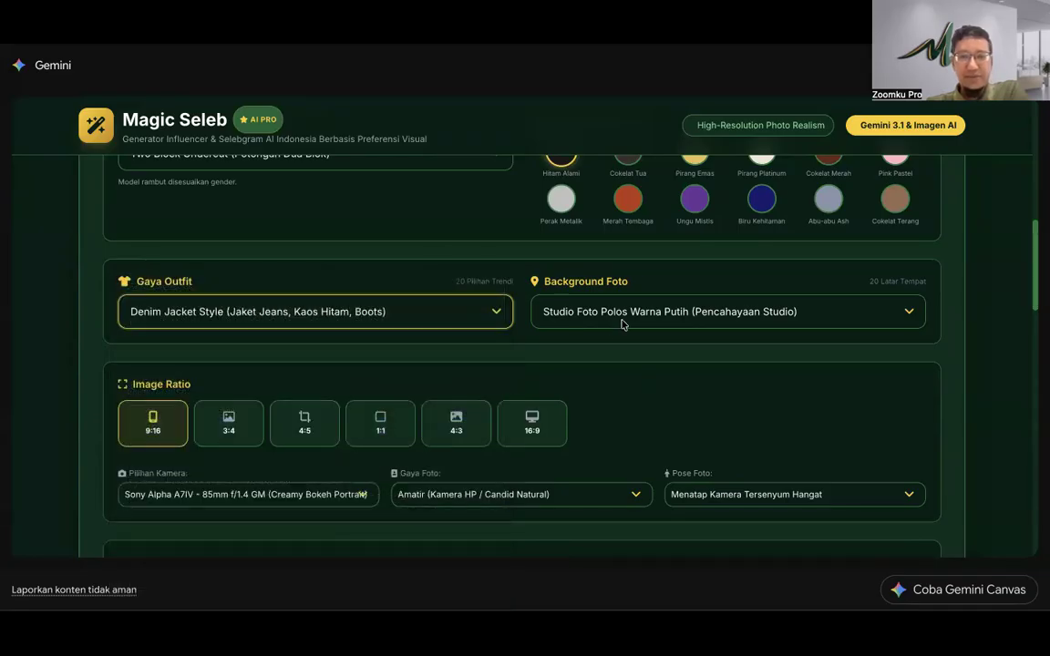
pyautogui.click(623, 324)
pyautogui.click(370, 323)
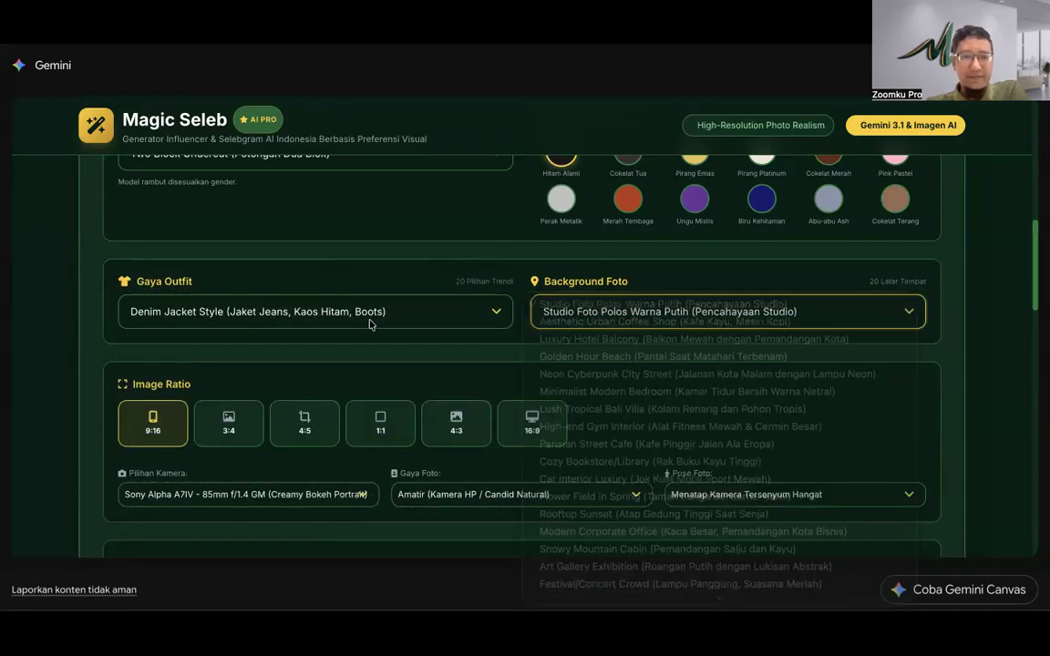
pyautogui.click(611, 321)
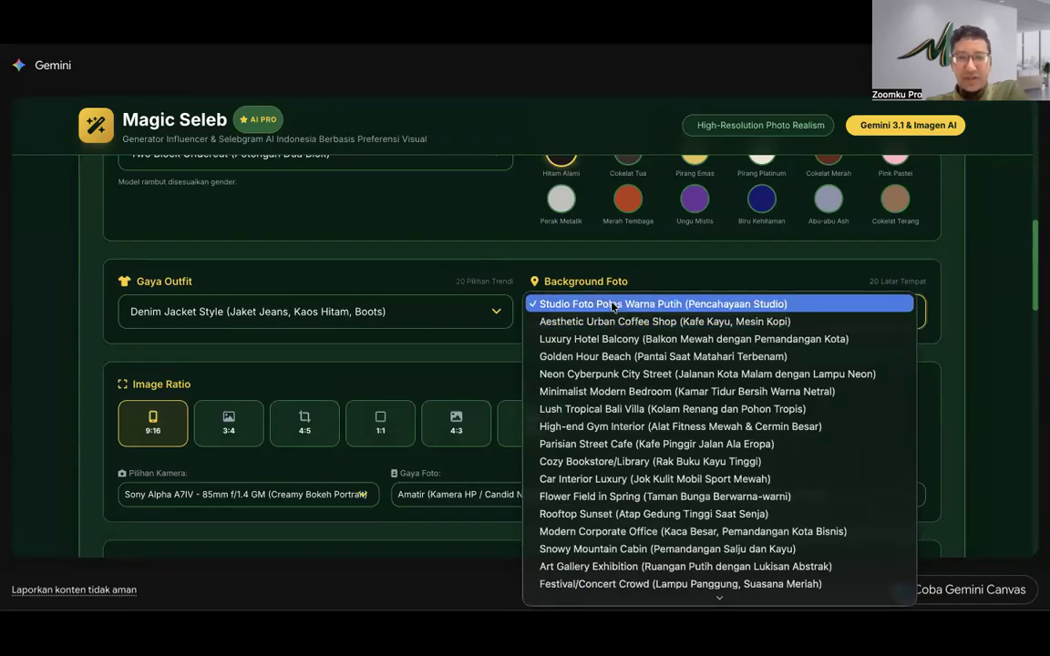
pyautogui.click(419, 314)
pyautogui.scroll(-5, 458, 356)
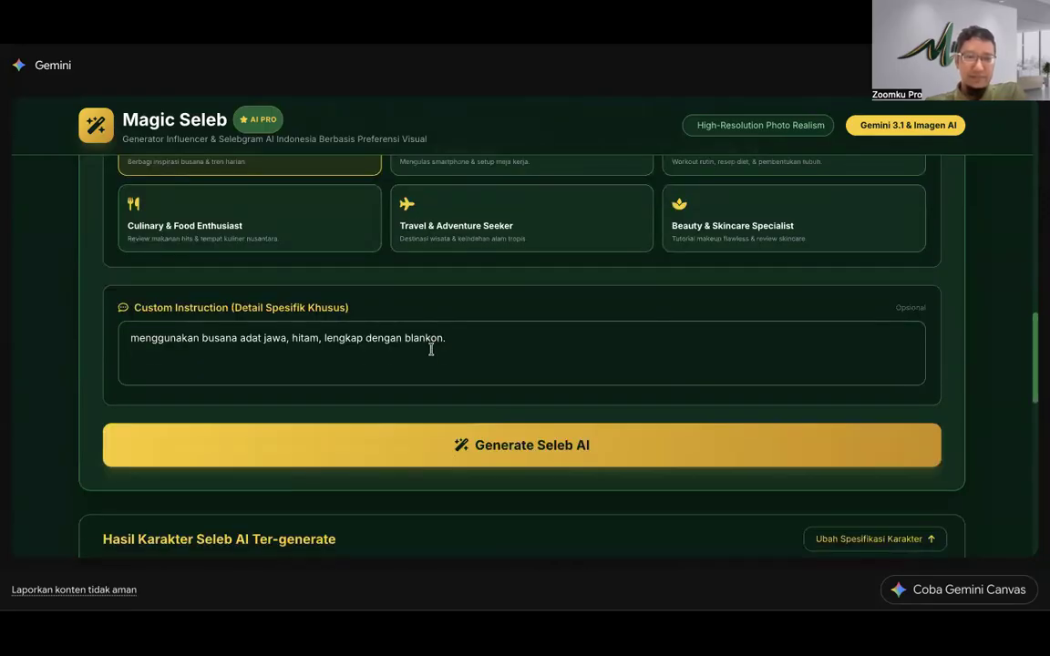
# Step: Delete the old custom instruction text and start Generate Seleb AI
pyautogui.click(437, 349)
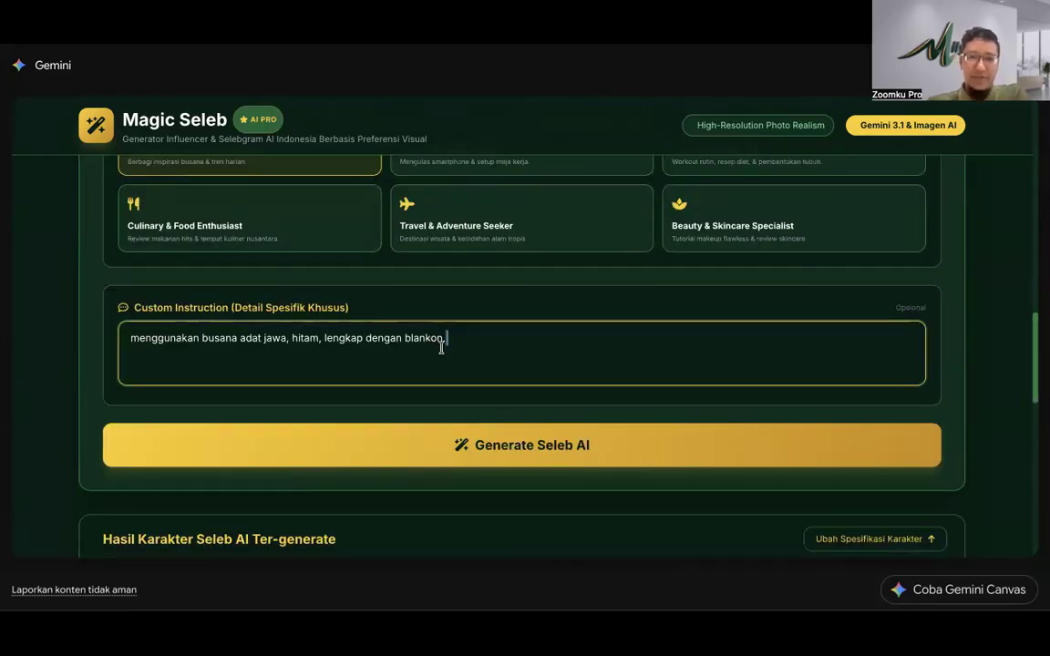
pyautogui.hotkey('ctrl', 'a')
pyautogui.press('BackSpace')
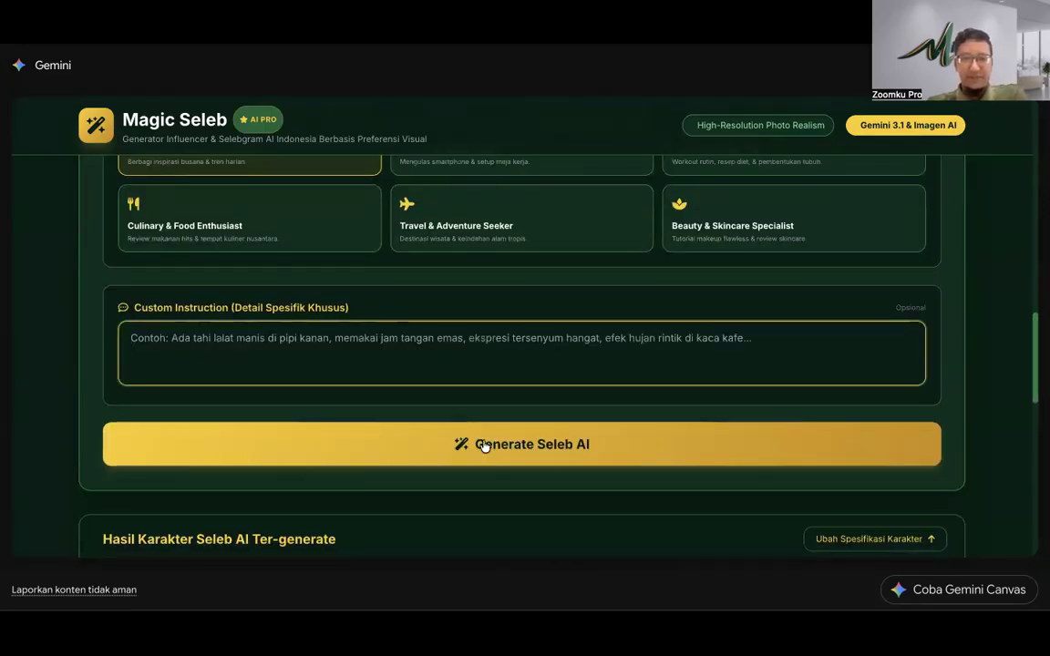
pyautogui.click(483, 443)
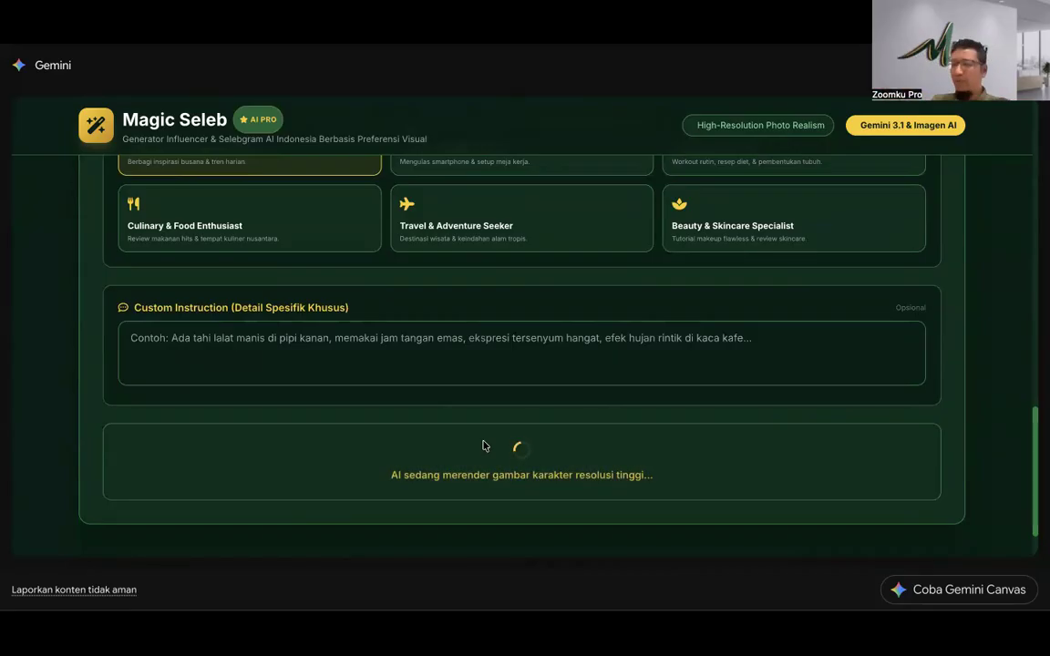
# Step: Jump to the character form, then open a new browser tab and go to WhatsApp chats
pyautogui.scroll(12, 471, 323)
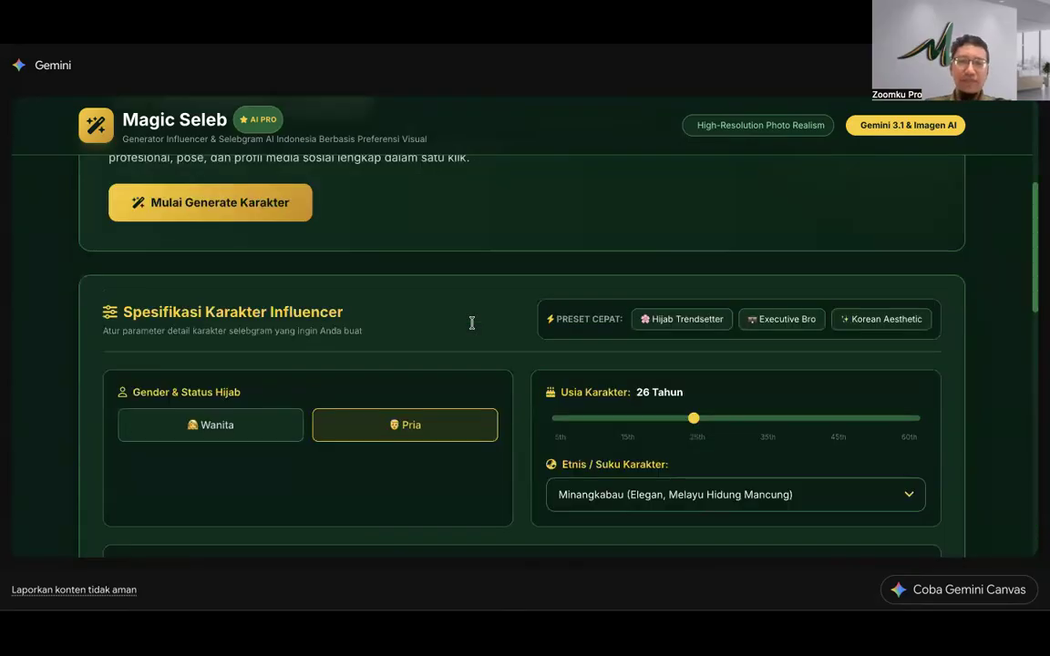
pyautogui.click(290, 383)
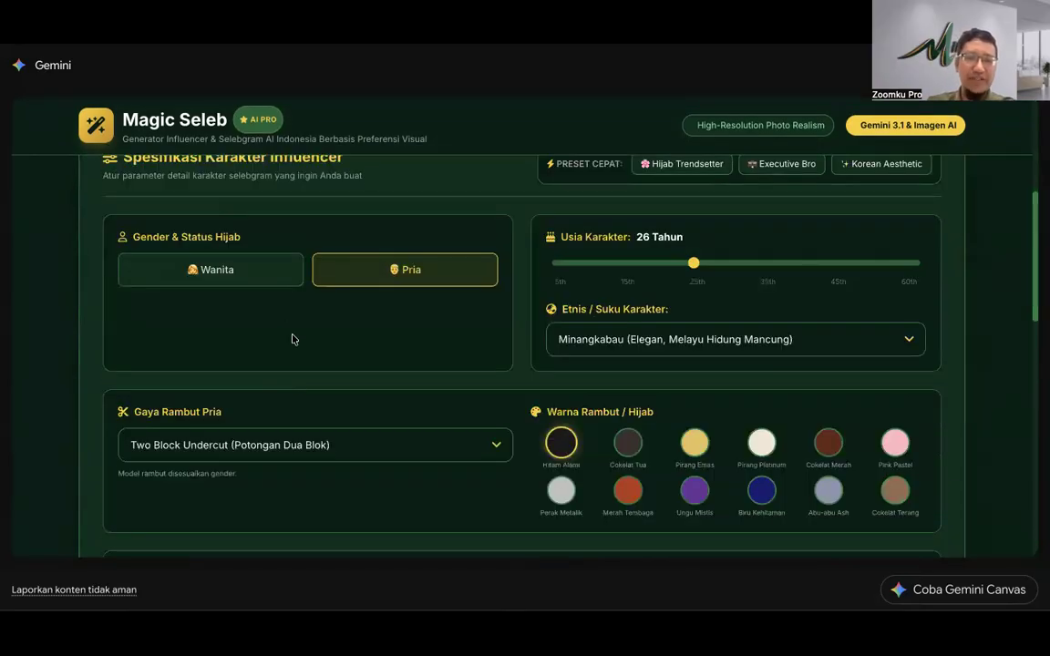
pyautogui.press('super+t')
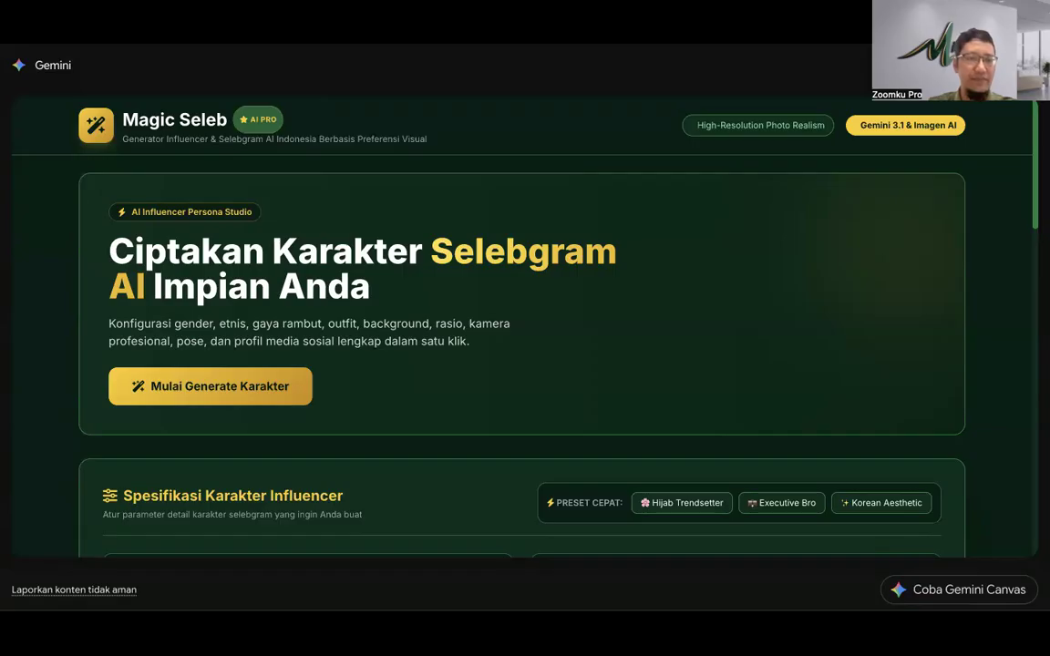
pyautogui.click(92, 44)
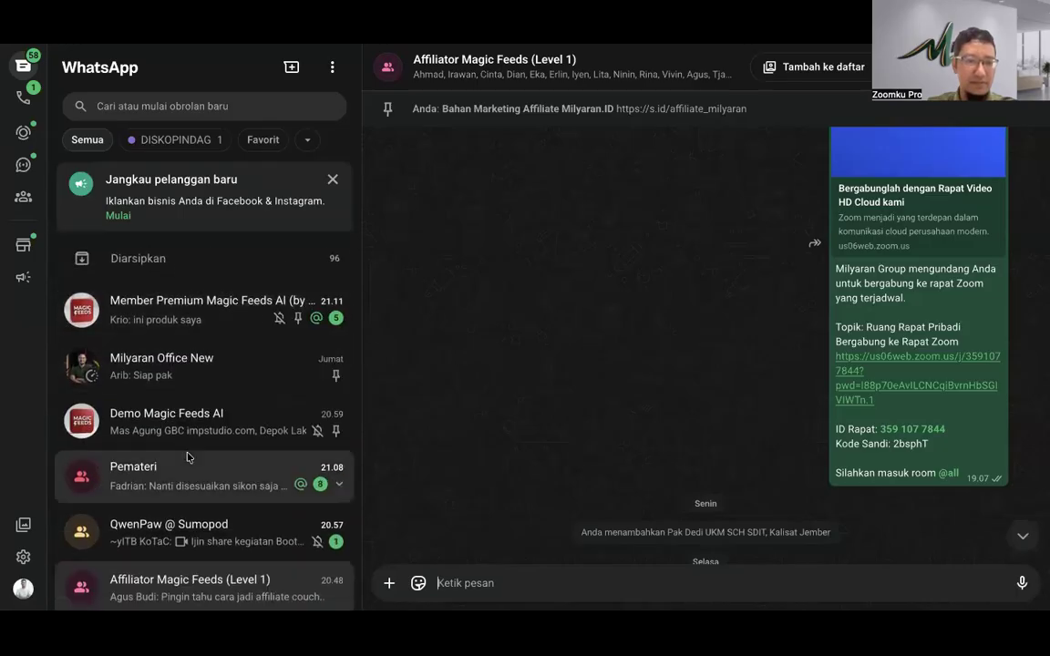
# Step: Check the Demo Magic Feeds AI chat, then open the Member Premium Magic Feeds group
pyautogui.click(214, 411)
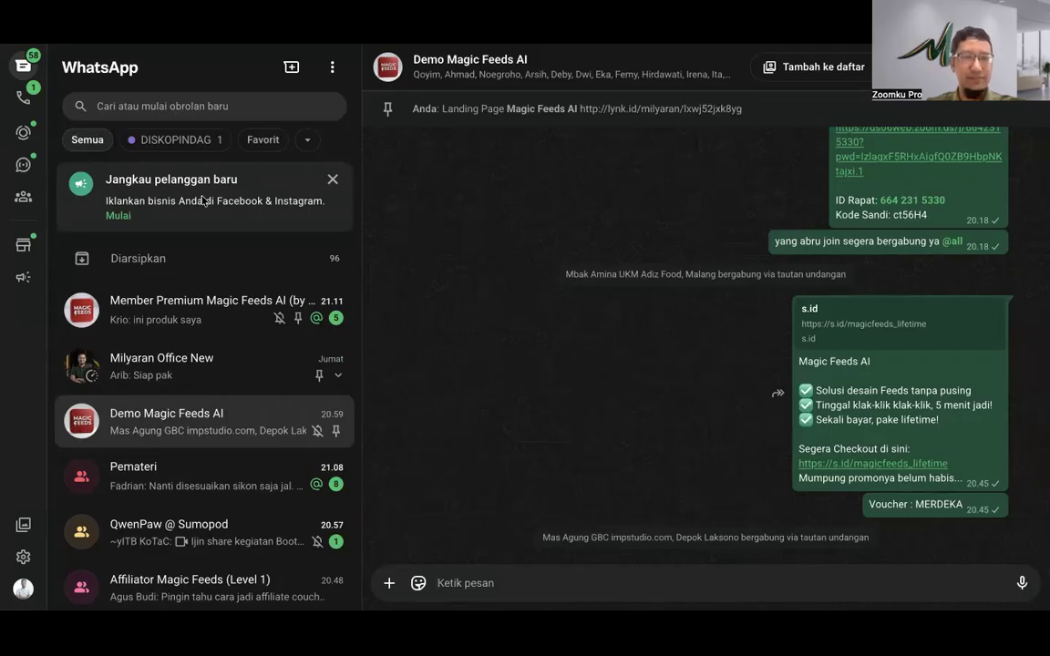
pyautogui.click(191, 306)
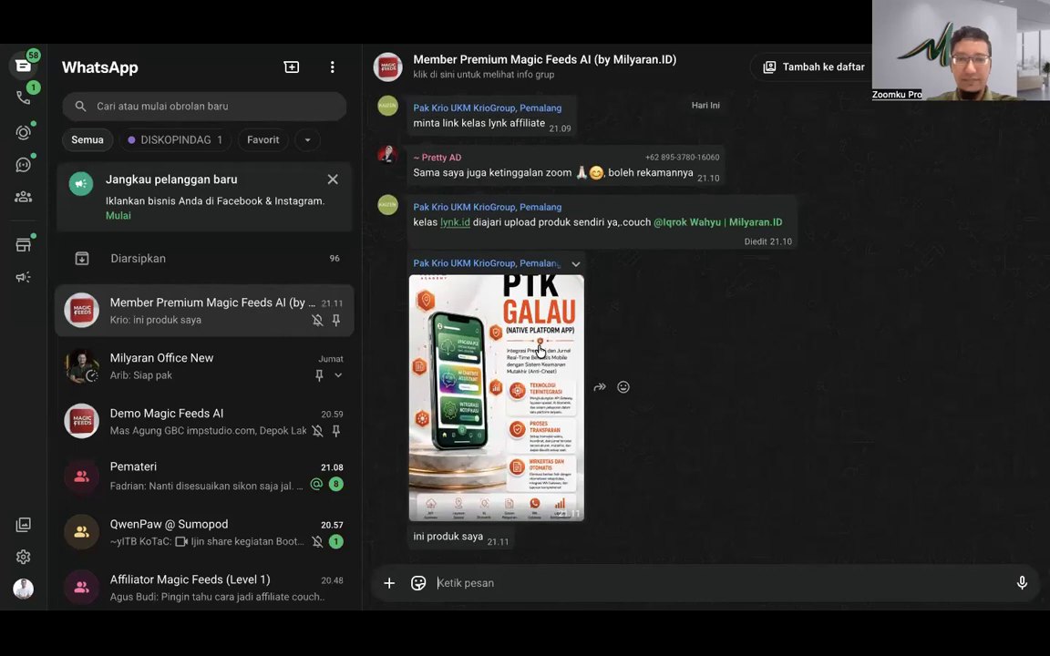
pyautogui.scroll(1, 547, 342)
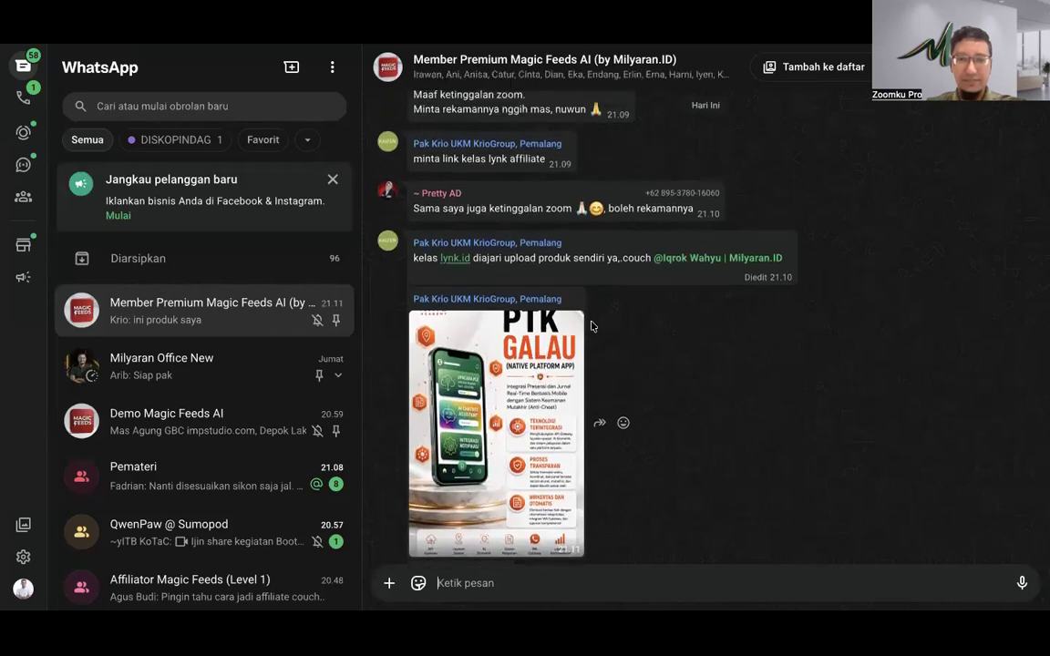
pyautogui.scroll(4, 592, 347)
pyautogui.scroll(-5, 597, 374)
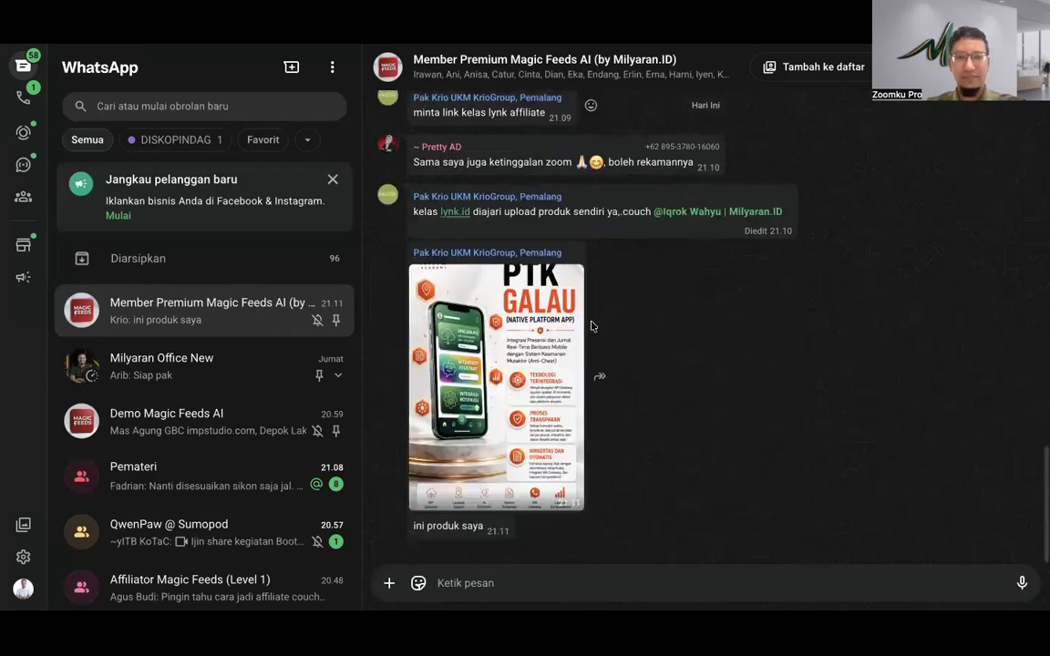
# Step: Send the reply 'wow dahsyat' to the Member Premium Magic Feeds AI group
pyautogui.write('wow d')
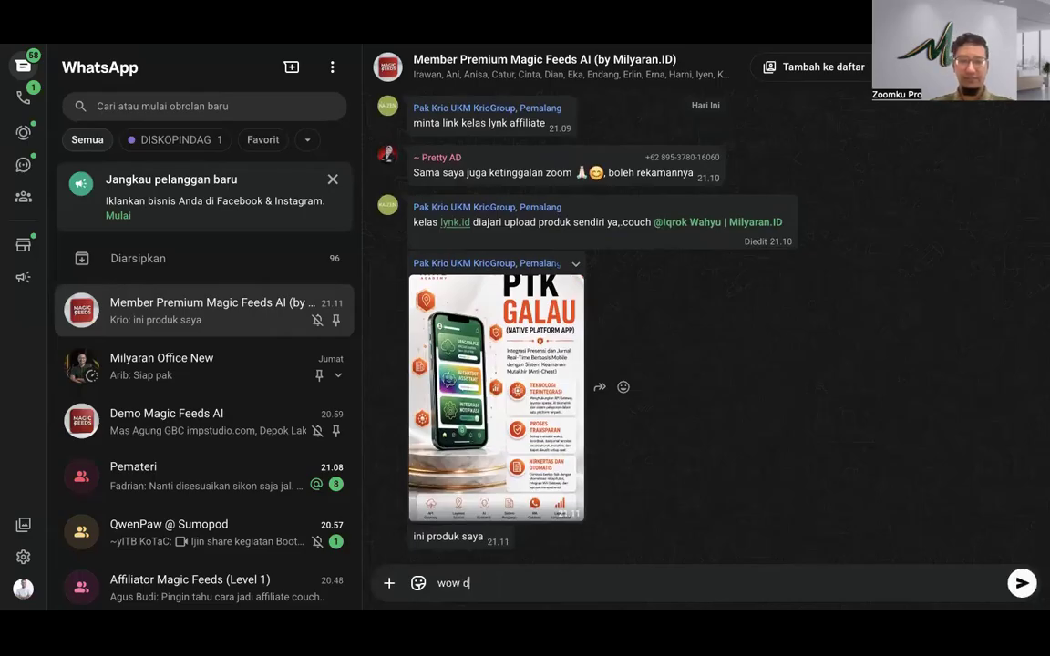
pyautogui.write('ahsyat')
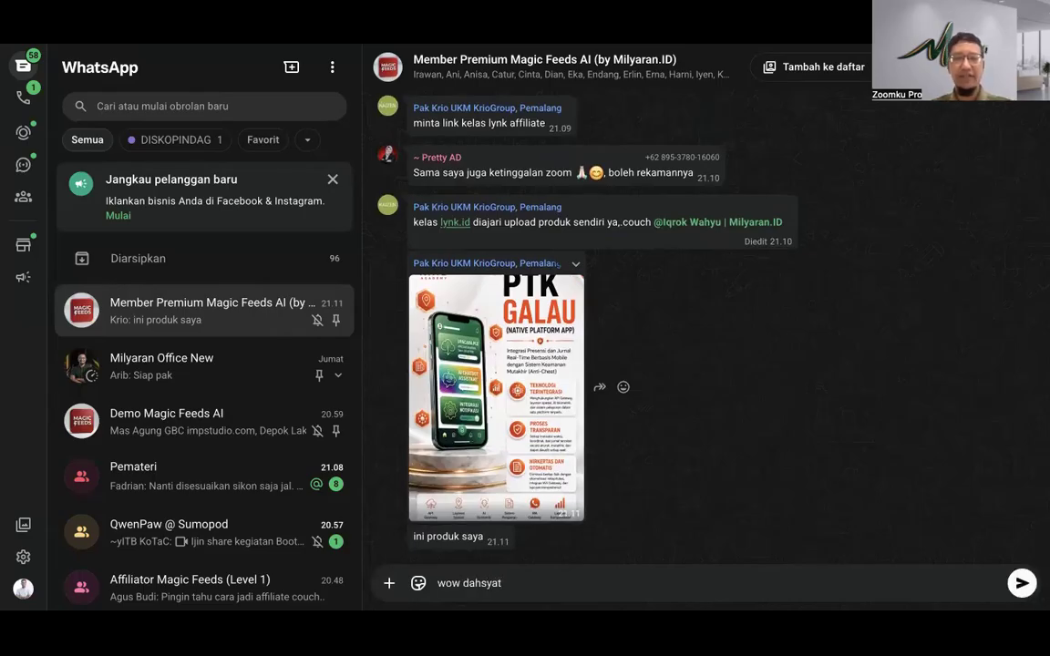
pyautogui.press('Return')
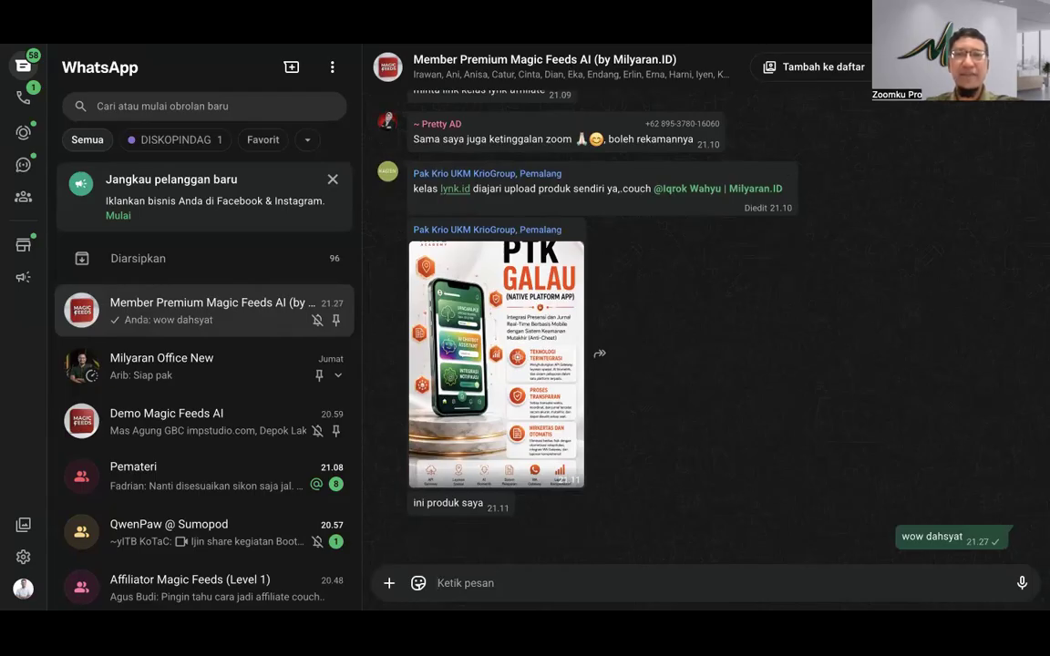
pyautogui.hotkey('ctrl', 'Tab')
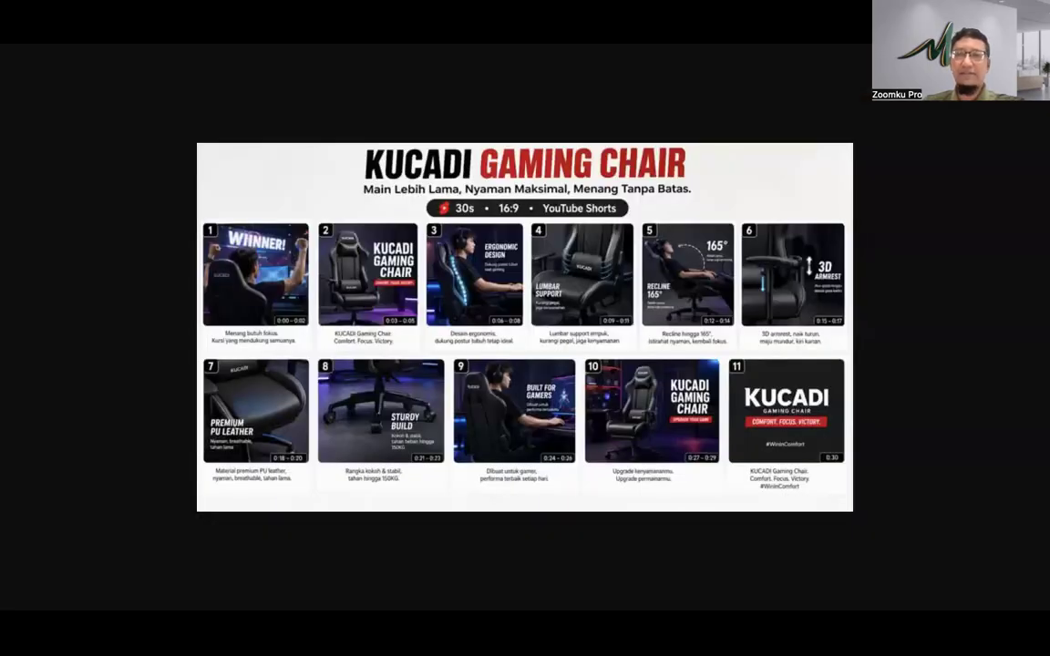
# Step: Return to the Gemini Canvas tab showing the Magic Seleb landing page
pyautogui.hotkey('ctrl', 'Tab')
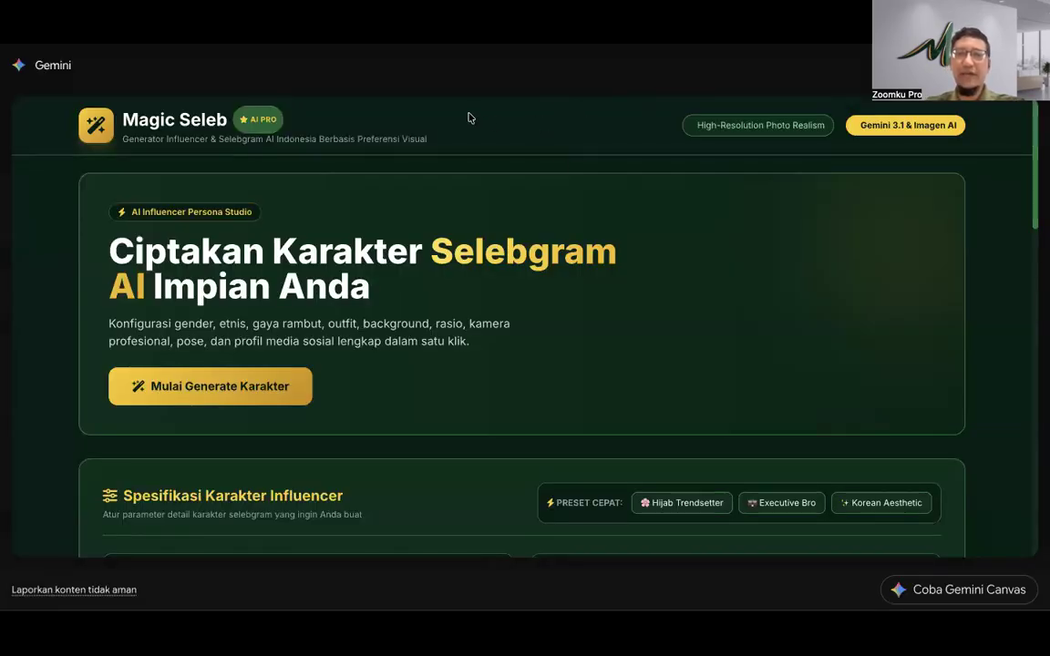
pyautogui.moveTo(334, 85)
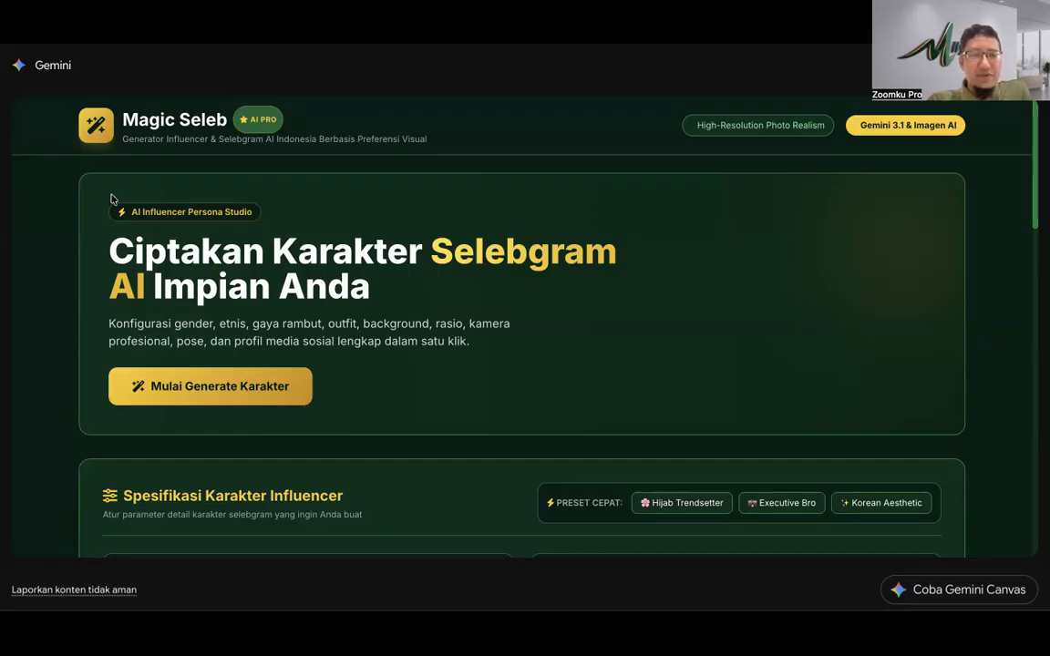
# Step: Set the character to Pria, leaving Comma Hair Korean as the male hairstyle
pyautogui.scroll(-3, 293, 293)
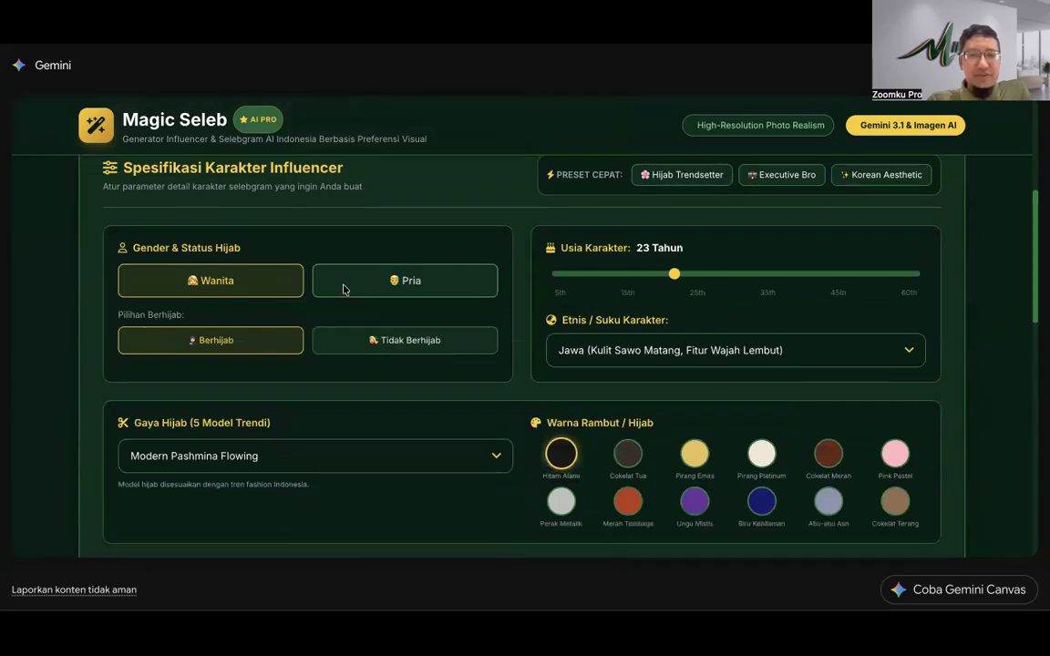
pyautogui.click(346, 282)
pyautogui.click(242, 451)
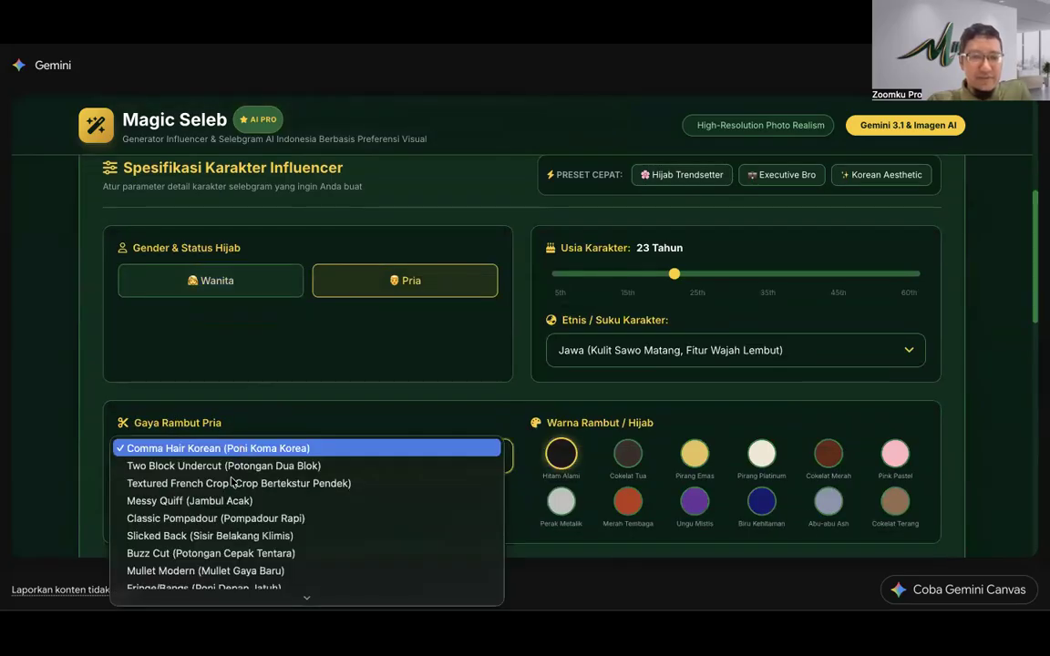
pyautogui.scroll(-5, 228, 490)
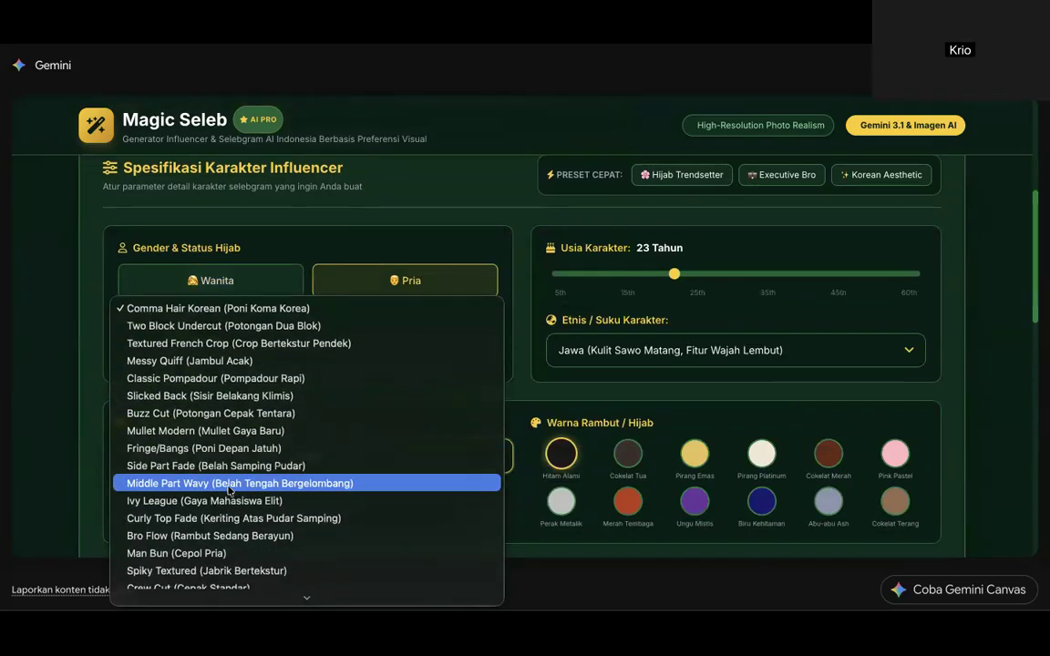
pyautogui.click(351, 244)
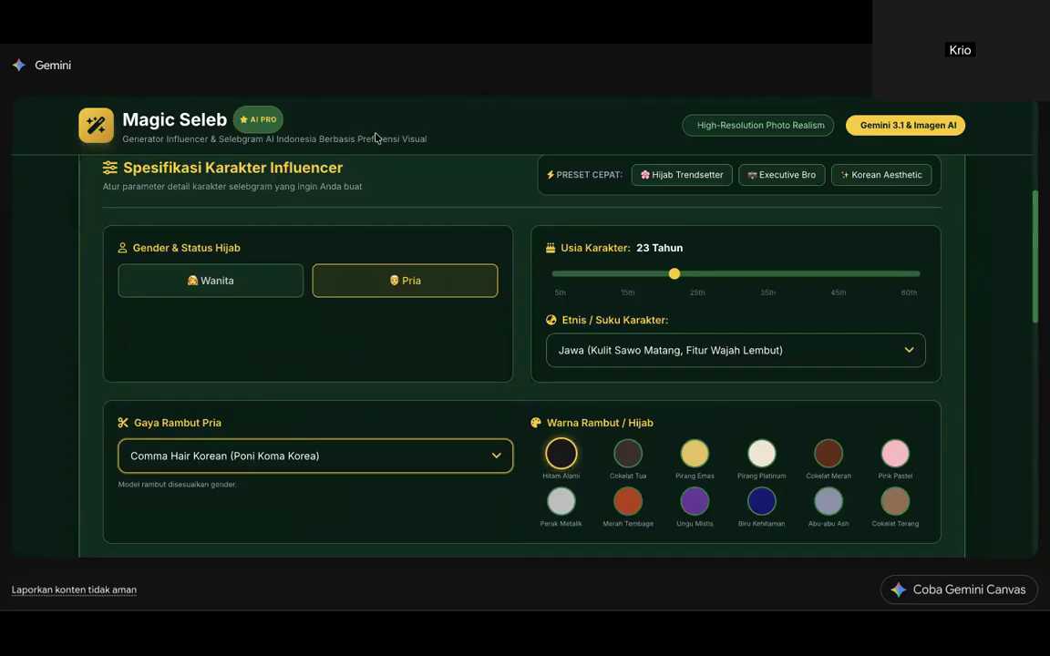
pyautogui.click(49, 278)
pyautogui.scroll(5, 216, 265)
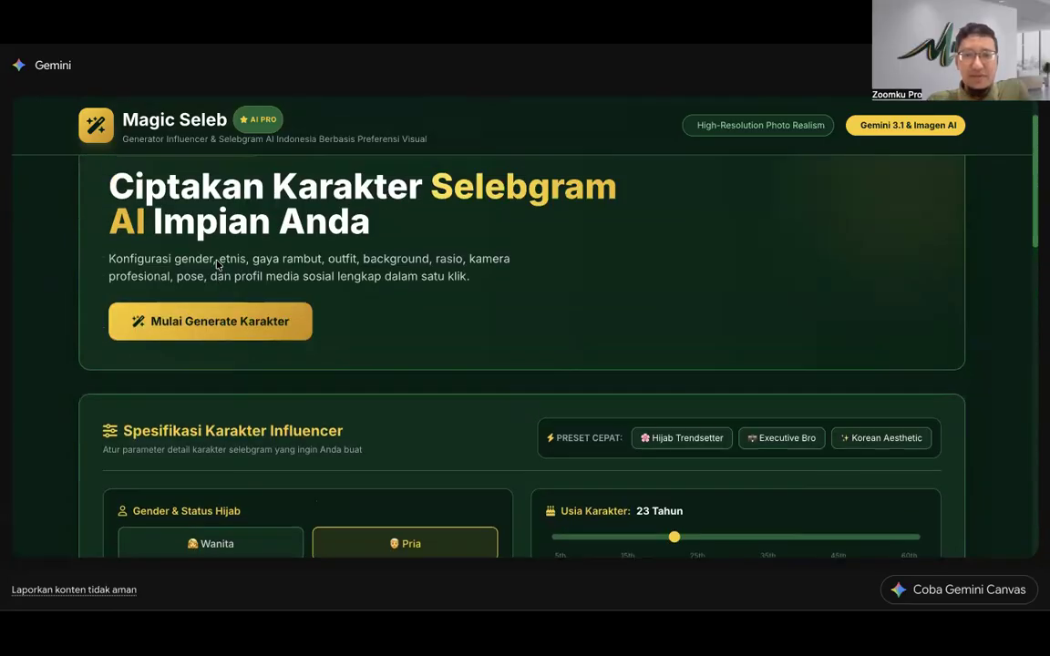
pyautogui.scroll(-1, 218, 262)
pyautogui.scroll(2, 342, 241)
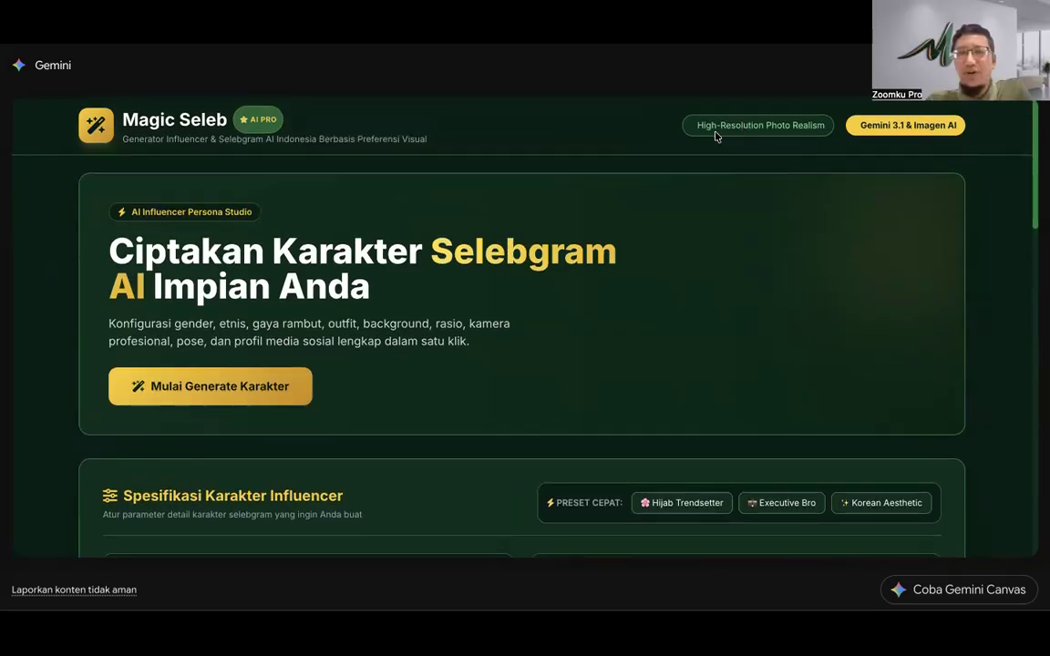
pyautogui.moveTo(710, 129); pyautogui.dragTo(806, 127)
pyautogui.click(809, 128)
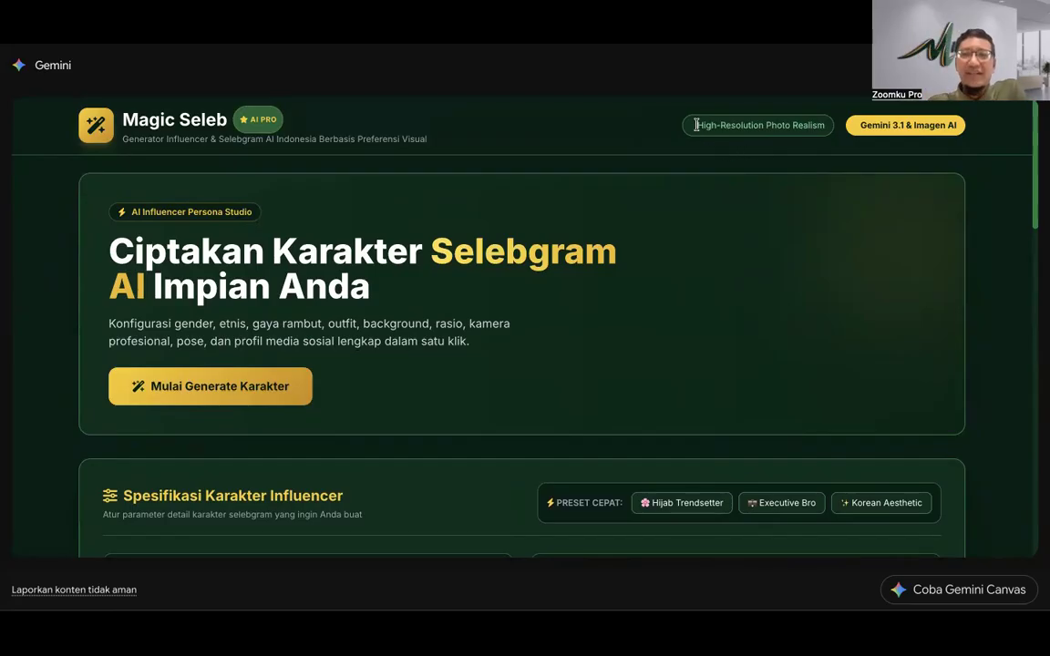
pyautogui.moveTo(695, 125); pyautogui.dragTo(806, 122)
pyautogui.click(647, 153)
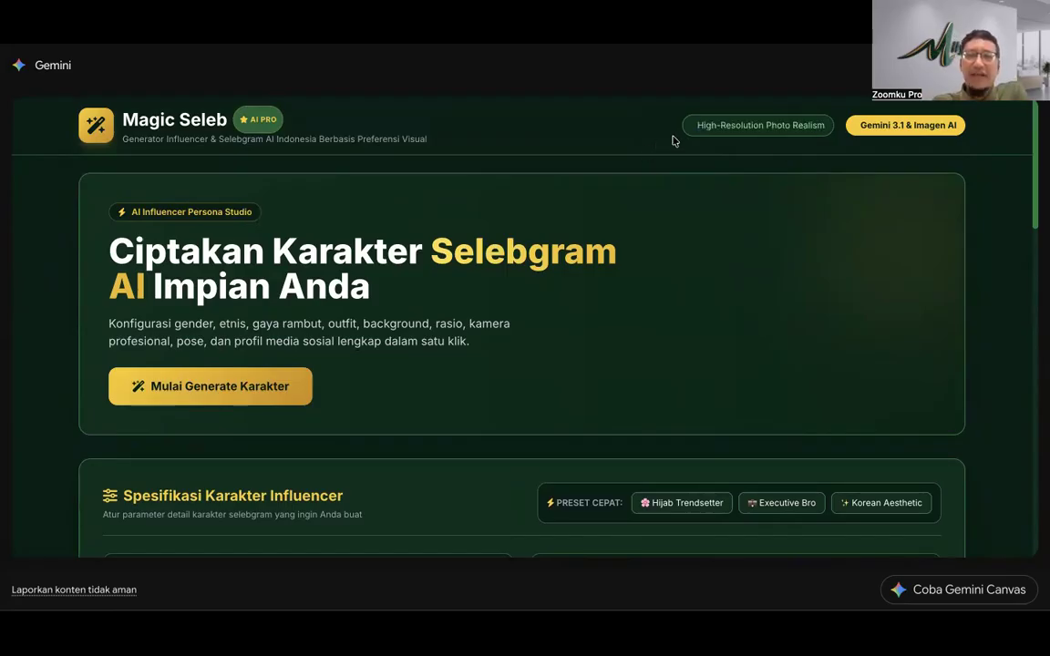
pyautogui.moveTo(697, 125); pyautogui.dragTo(827, 127)
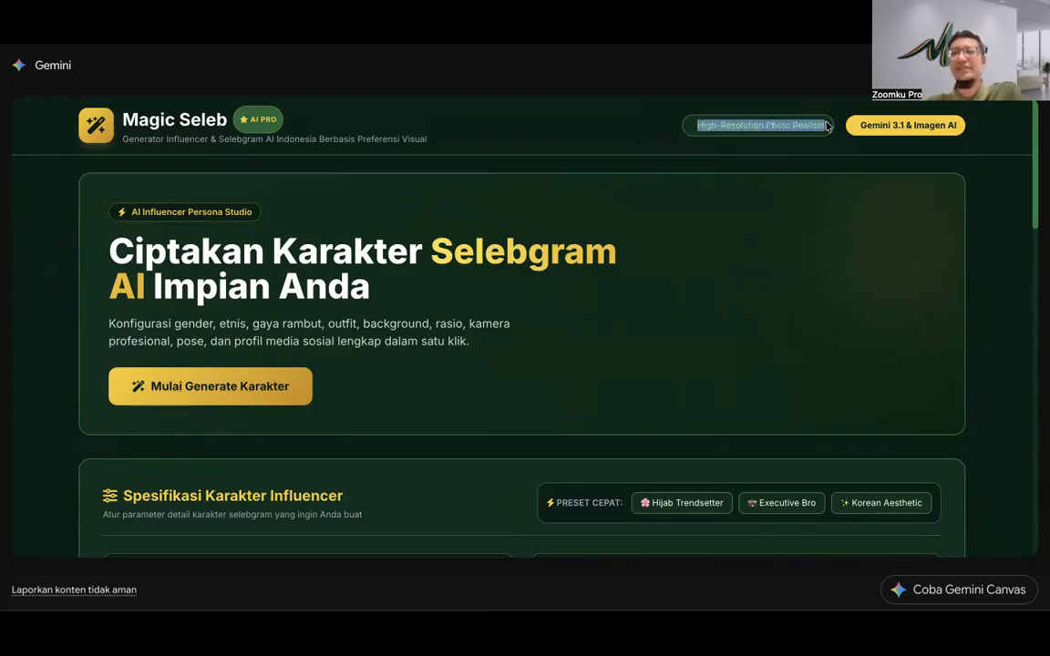
pyautogui.click(809, 152)
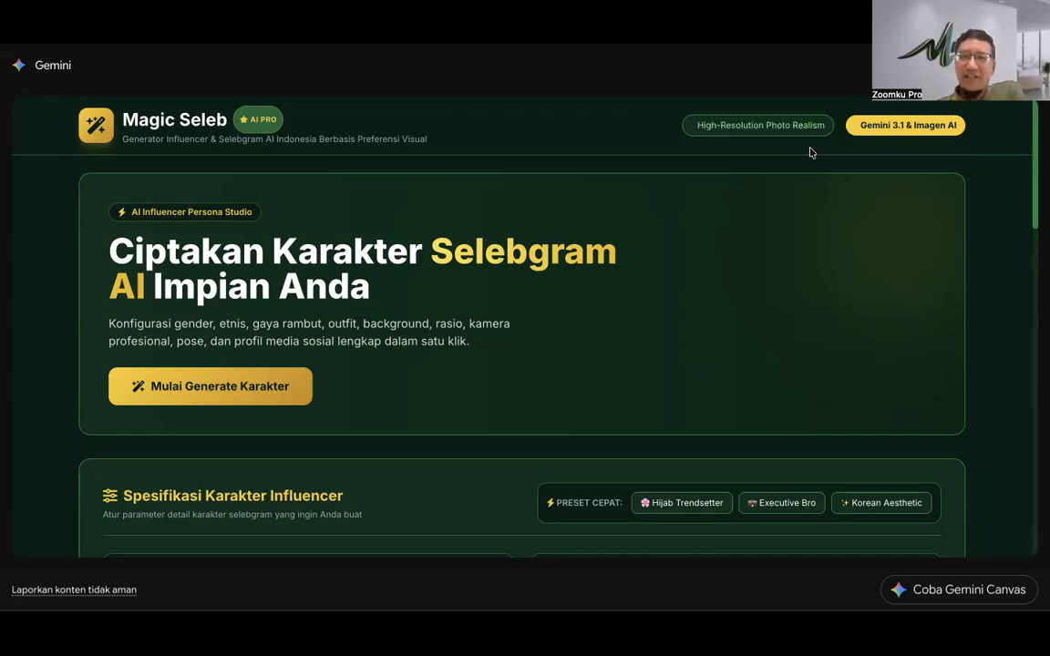
pyautogui.moveTo(862, 125); pyautogui.dragTo(966, 126)
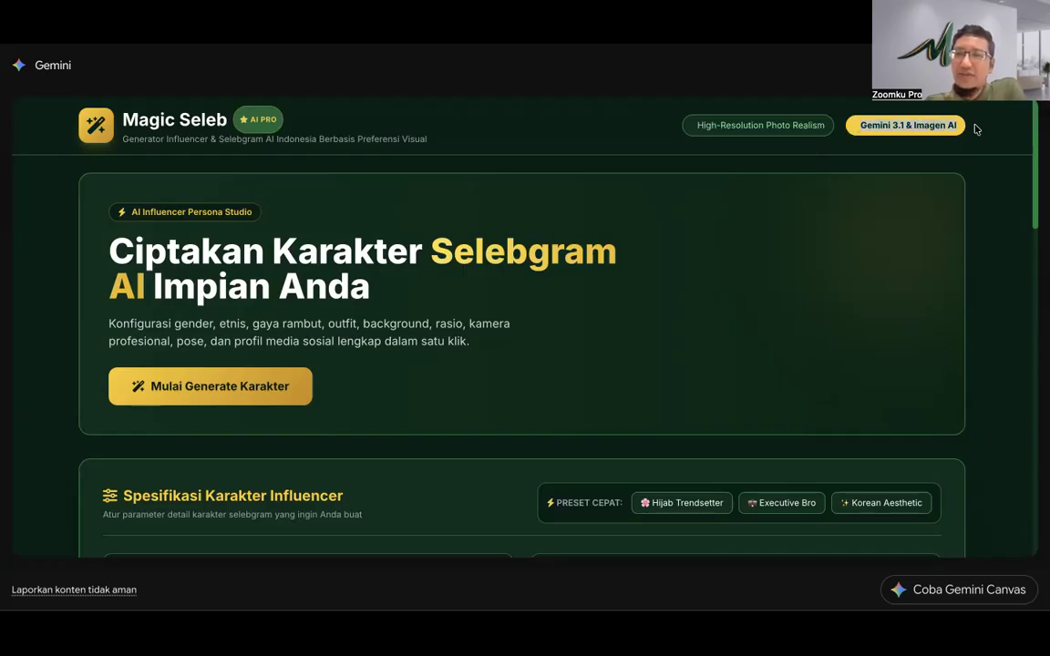
pyautogui.click(665, 210)
pyautogui.scroll(-6, 665, 211)
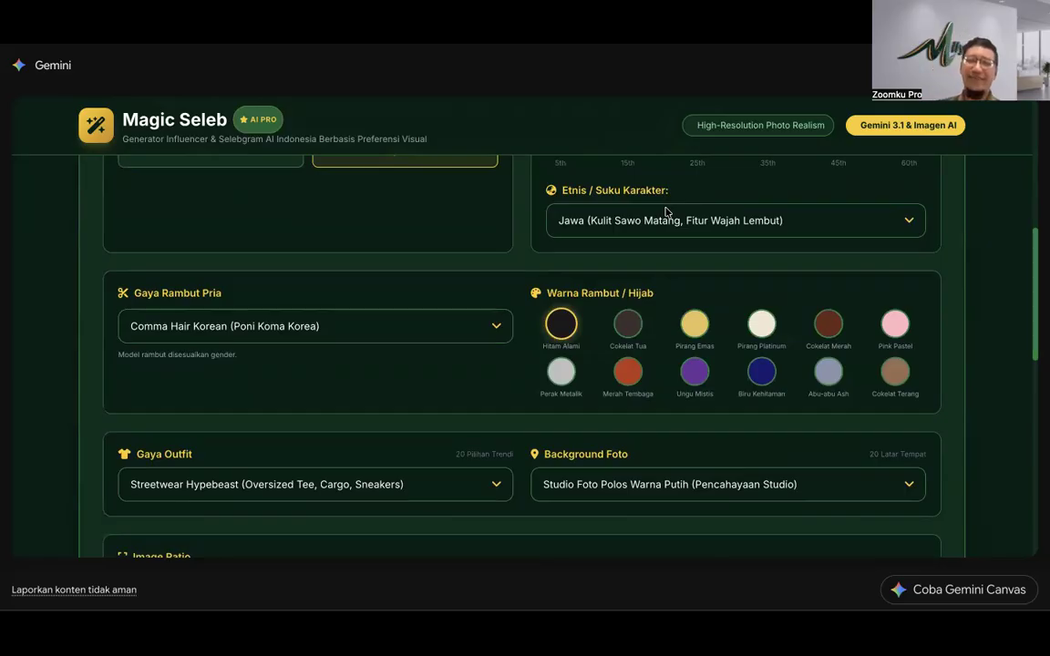
pyautogui.scroll(8, 501, 307)
pyautogui.scroll(-15, 501, 311)
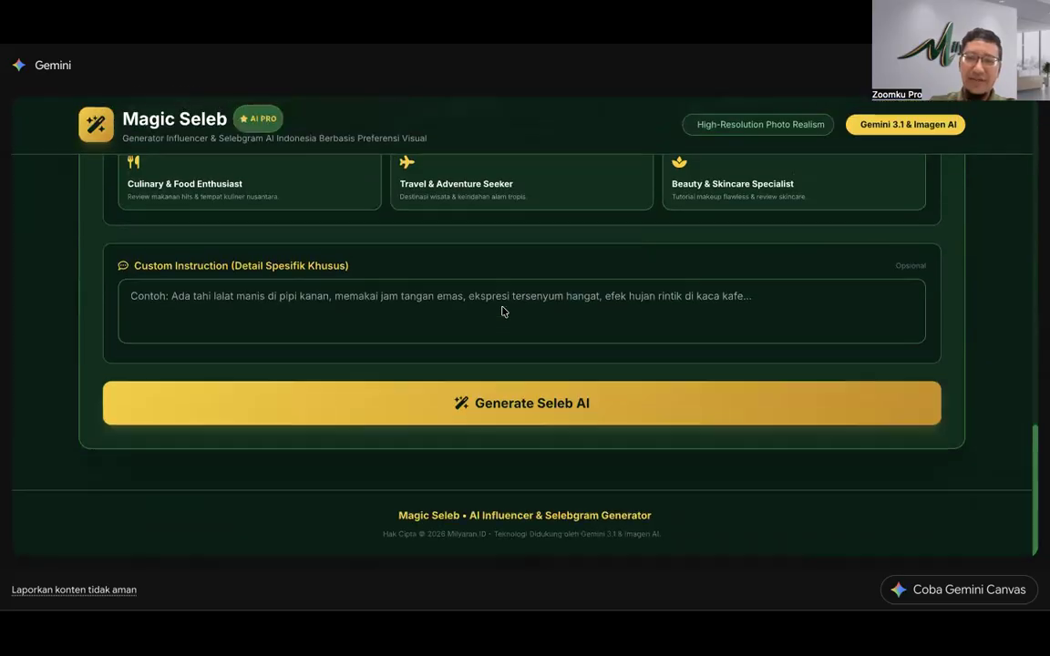